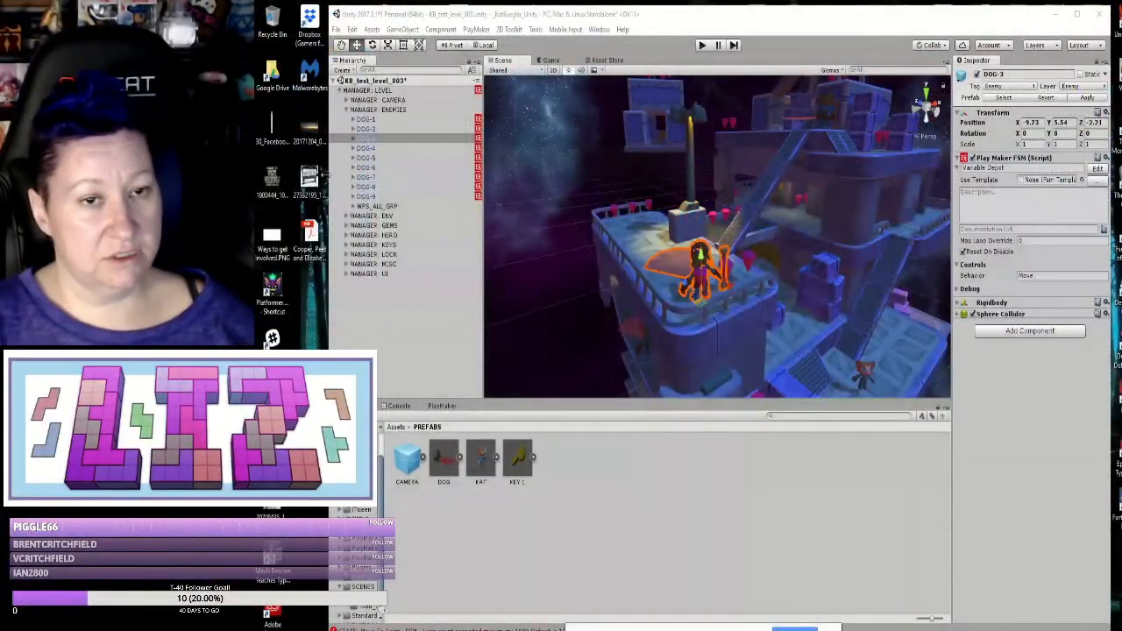
# Step: Examine the waypoints assigned to DOG-3's Move To Point state and compare where WP_3-1 and WP_3-2 sit in the scene
pyautogui.moveTo(329, 186); pyautogui.dragTo(379, 193)
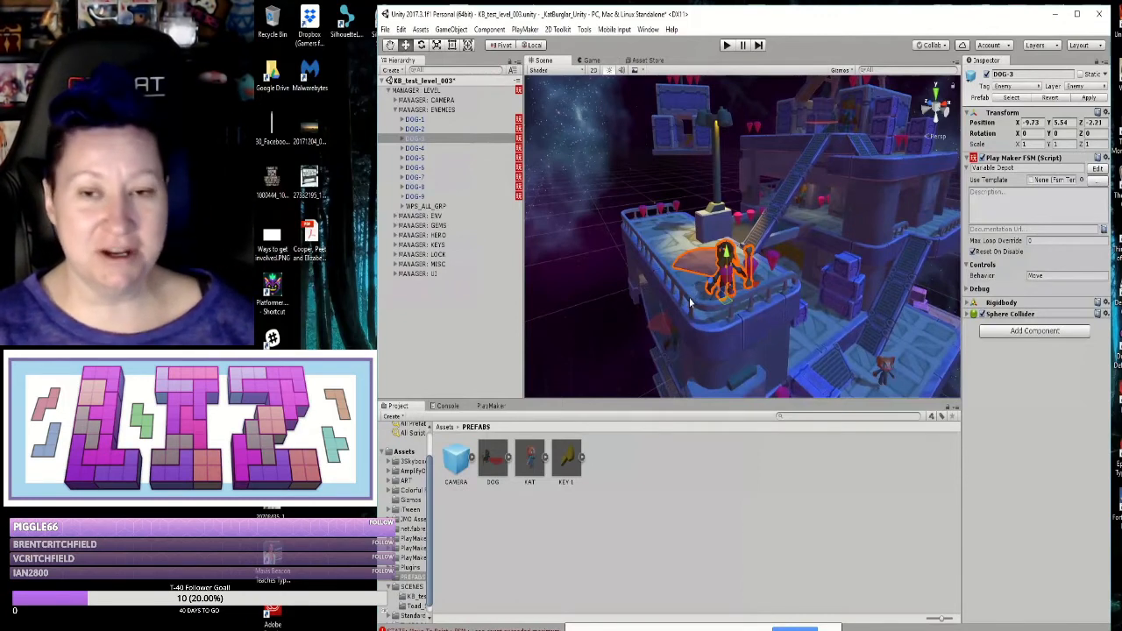
pyautogui.keyDown('alt'); pyautogui.moveTo(649, 324); pyautogui.dragTo(801, 281); pyautogui.keyUp('alt')
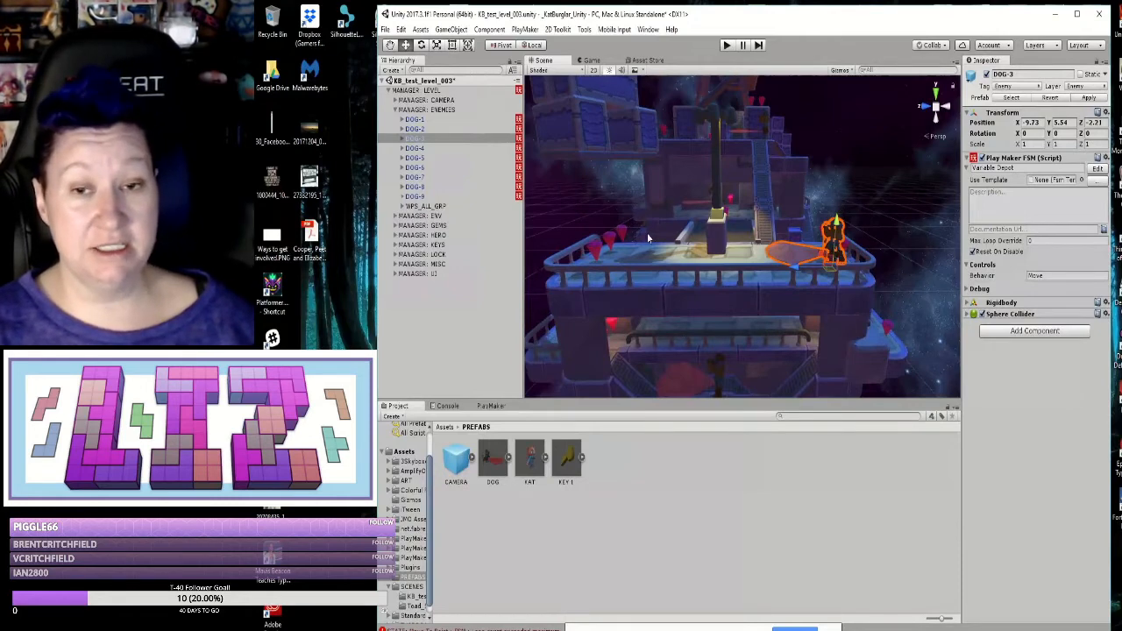
pyautogui.click(402, 138)
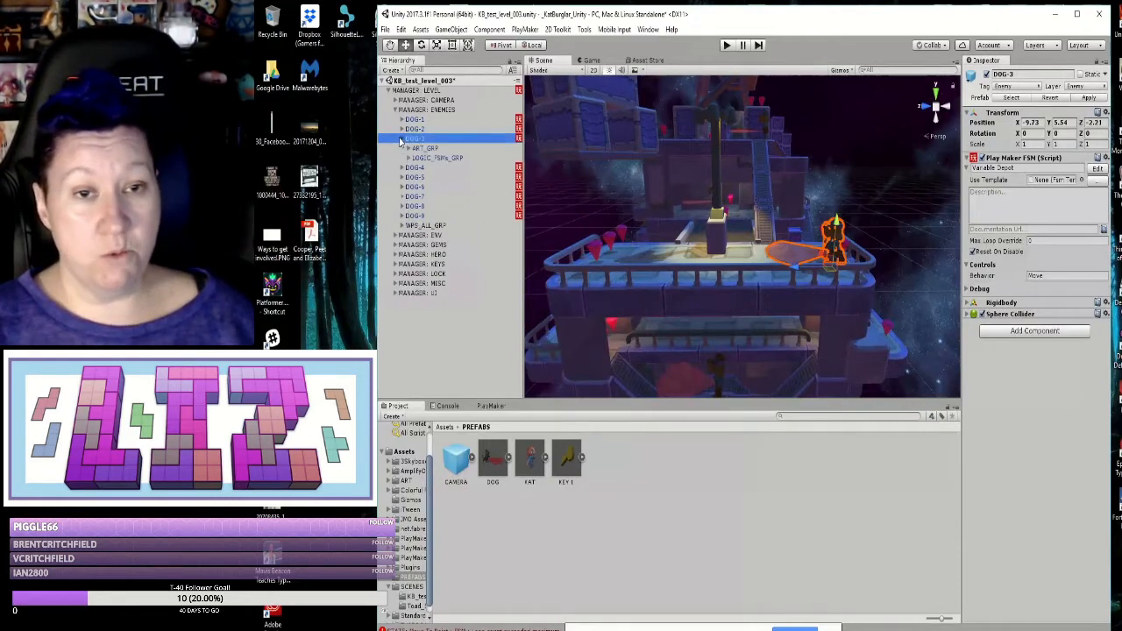
pyautogui.click(408, 158)
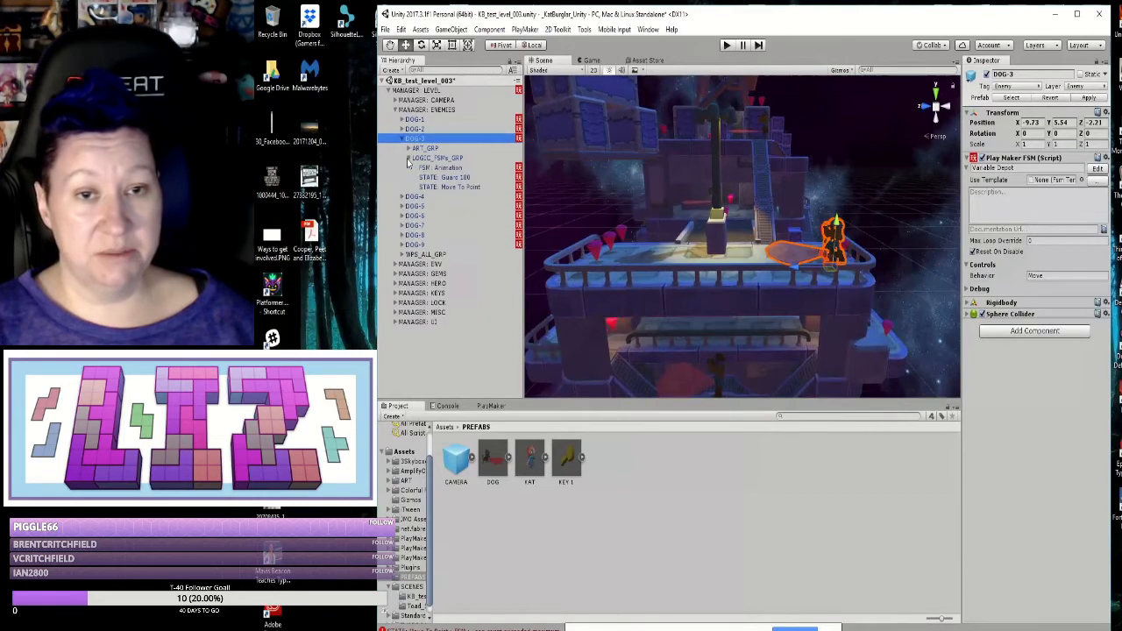
pyautogui.click(426, 187)
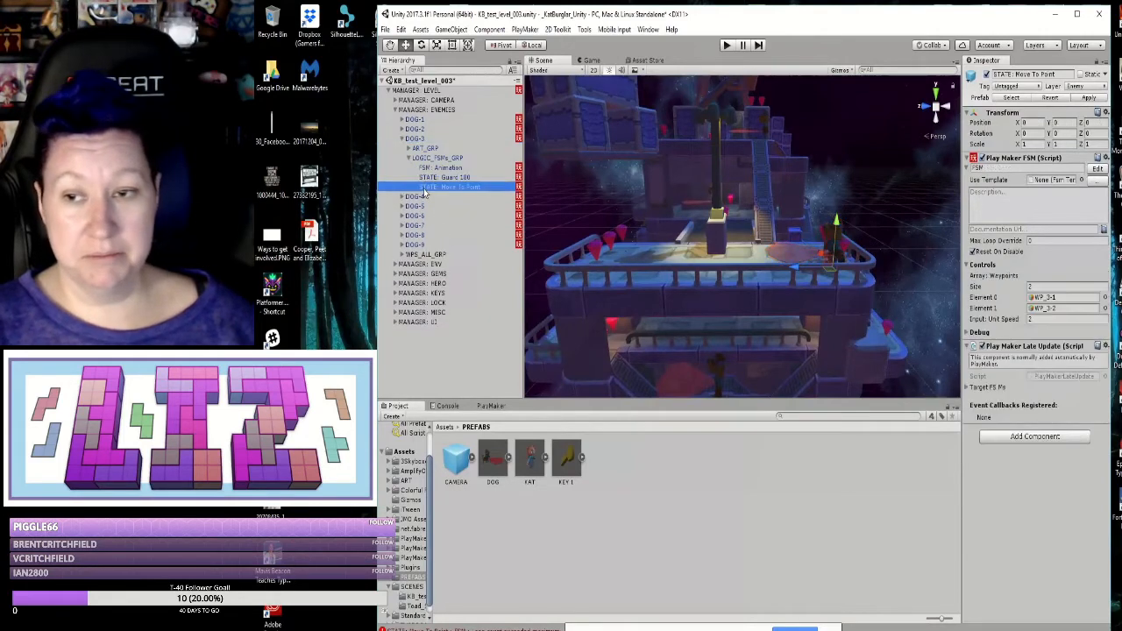
pyautogui.click(1071, 299)
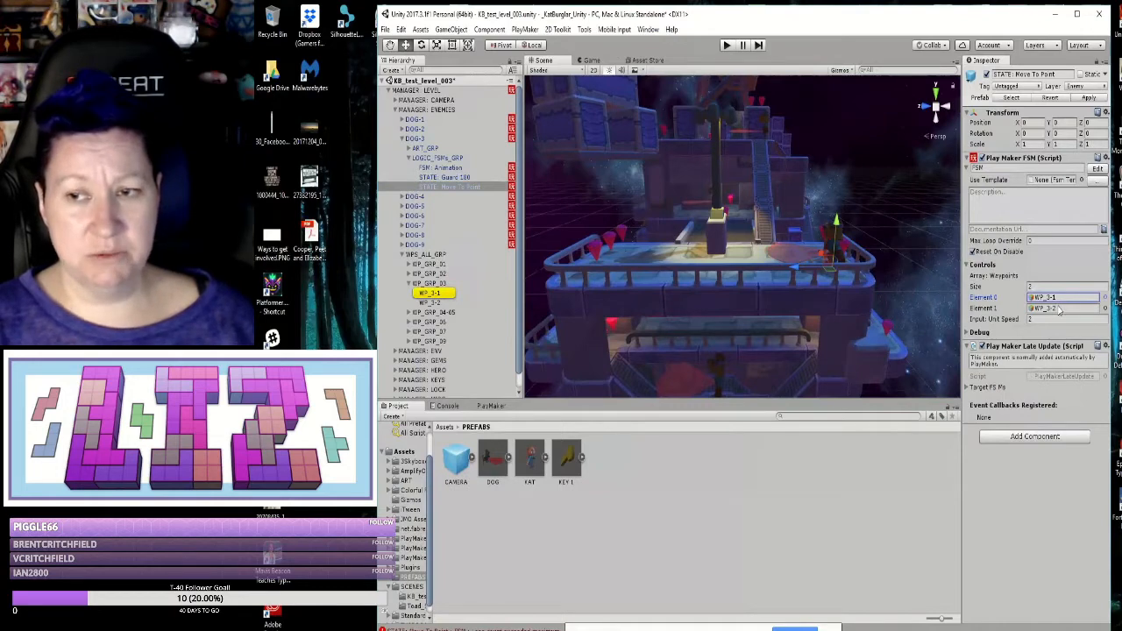
pyautogui.click(1058, 309)
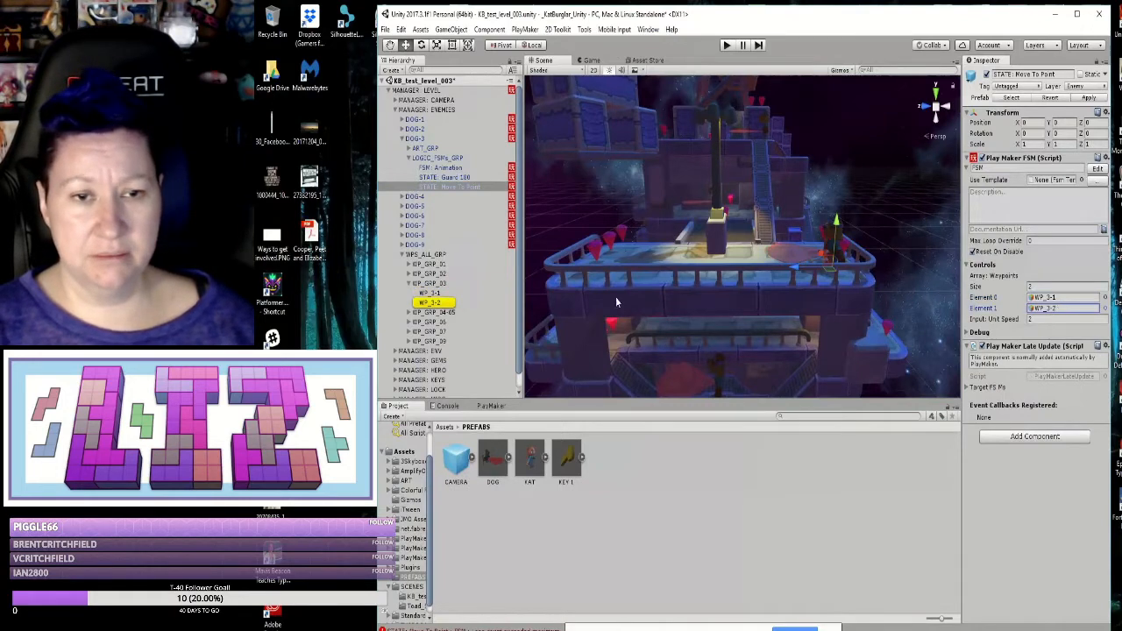
pyautogui.click(442, 295)
pyautogui.click(434, 302)
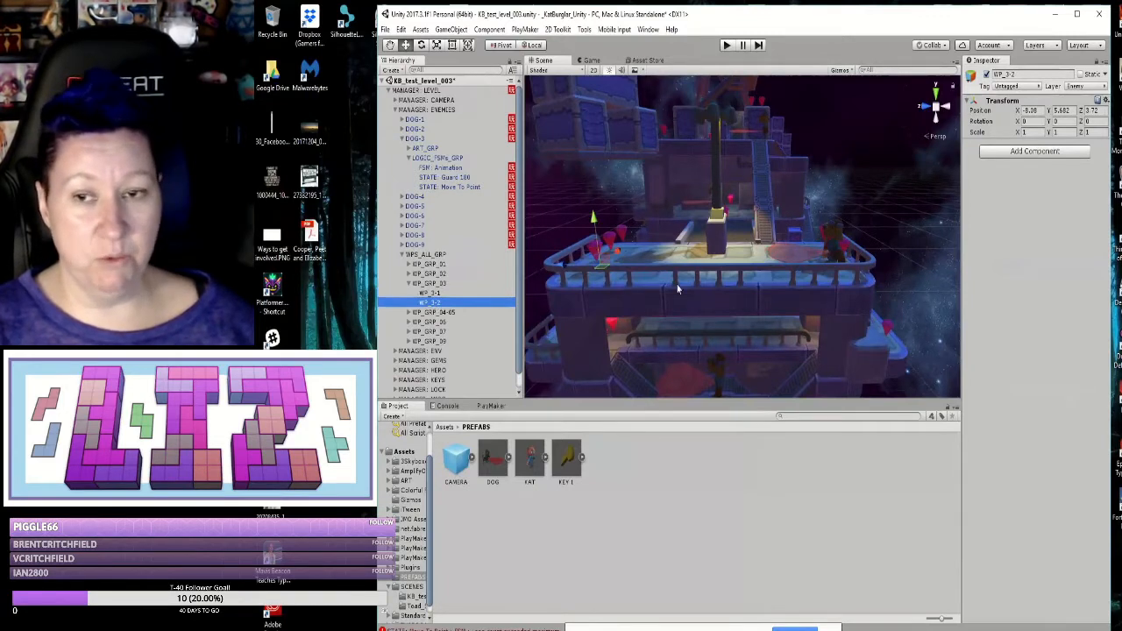
pyautogui.click(430, 295)
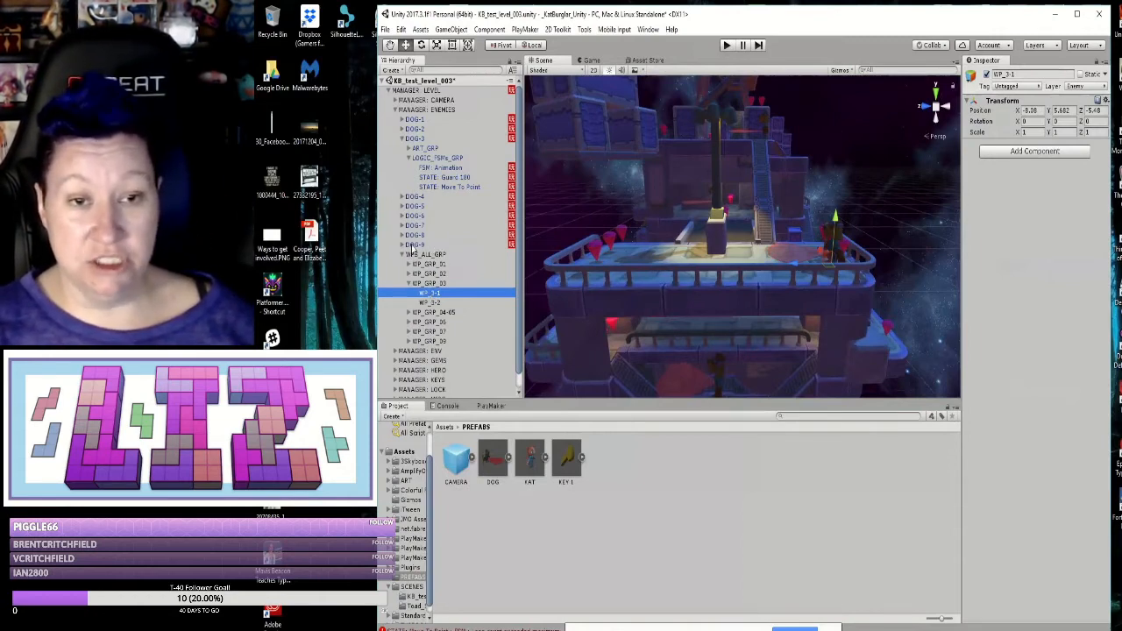
# Step: Set the Y position of waypoints WP_3-1 and WP_3-2 to 5.54 to match DOG-3's height
pyautogui.click(415, 139)
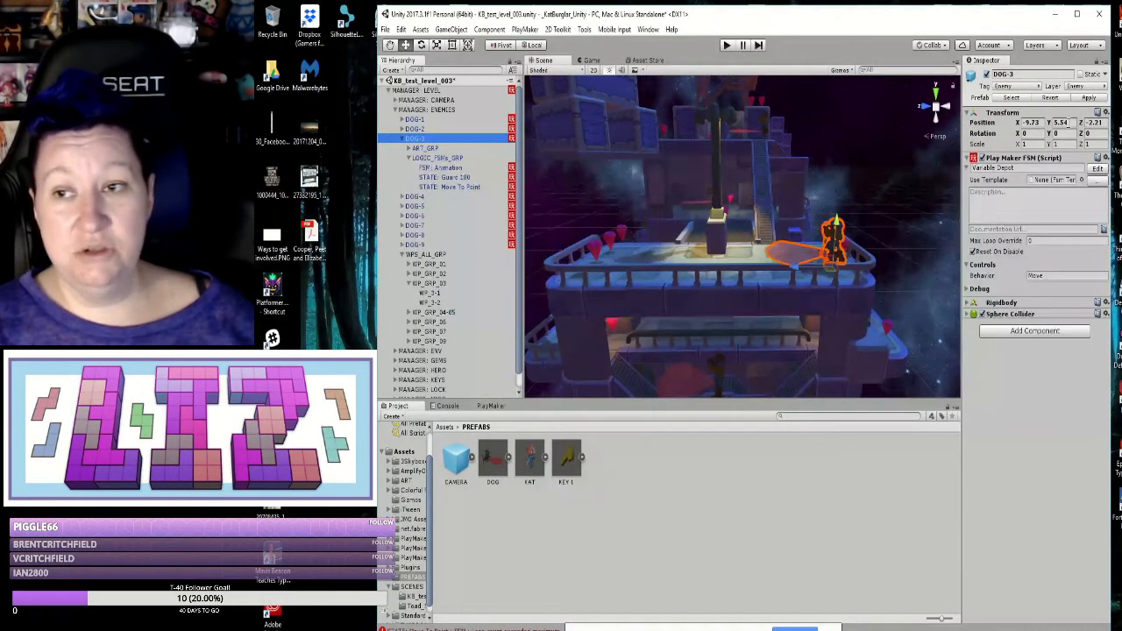
pyautogui.click(429, 293)
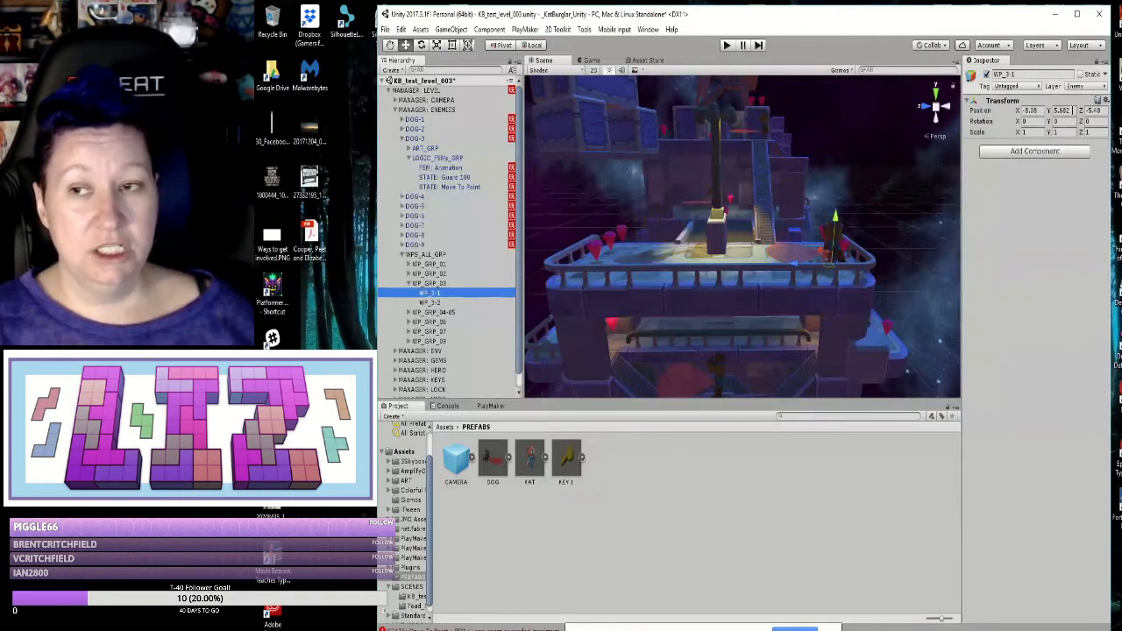
pyautogui.click(1064, 111)
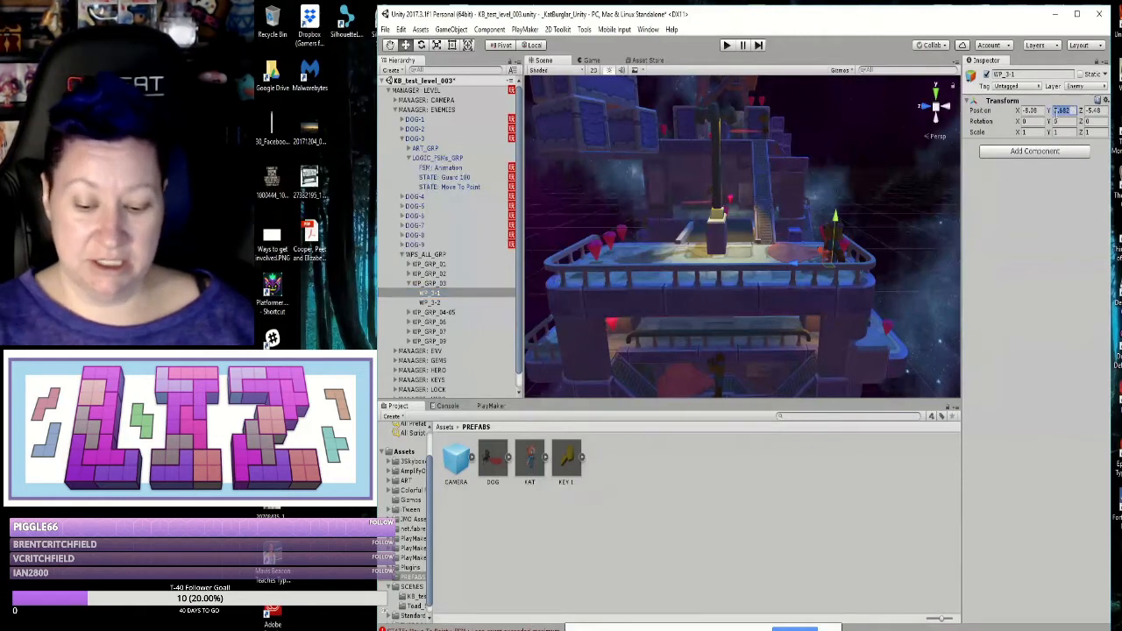
pyautogui.write('7.54')
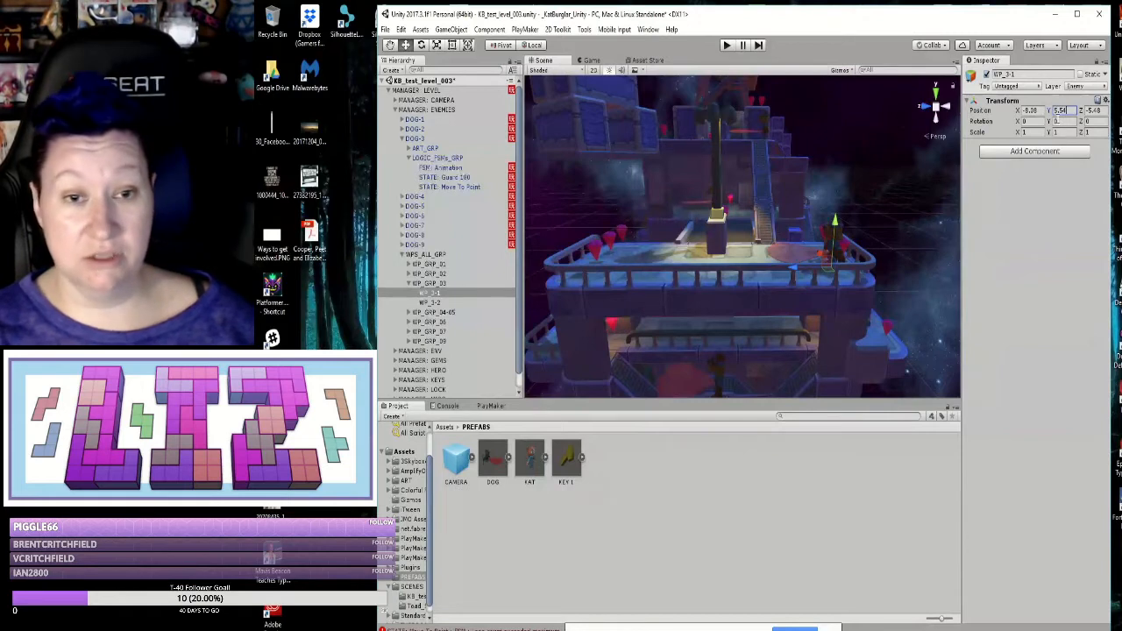
pyautogui.click(431, 303)
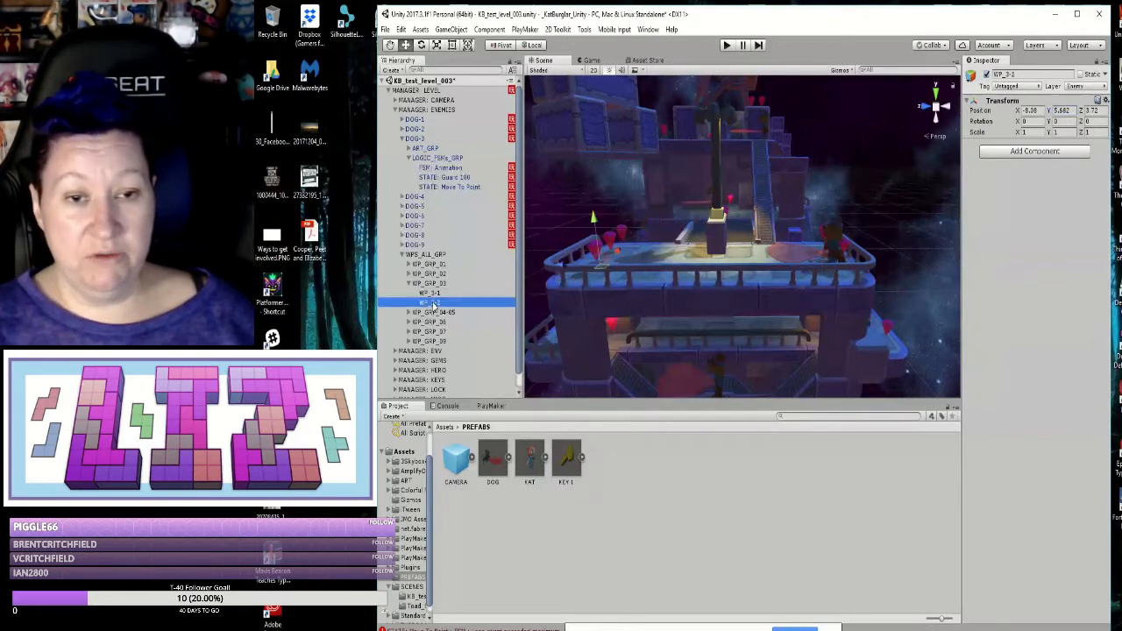
pyautogui.moveTo(1072, 114); pyautogui.dragTo(1057, 110)
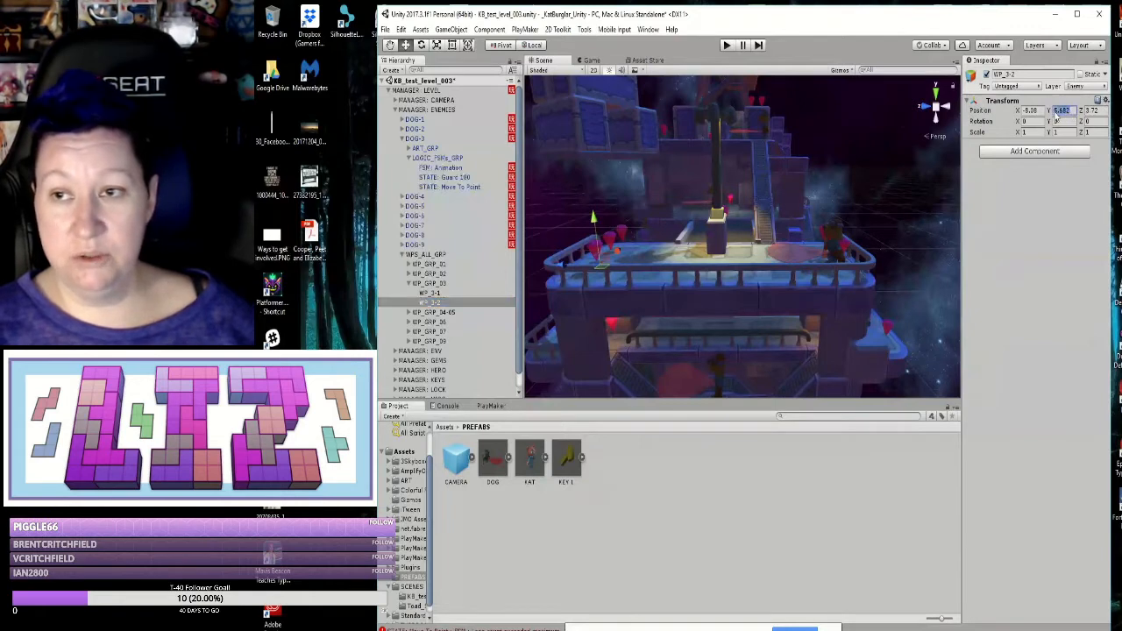
pyautogui.write('5.54')
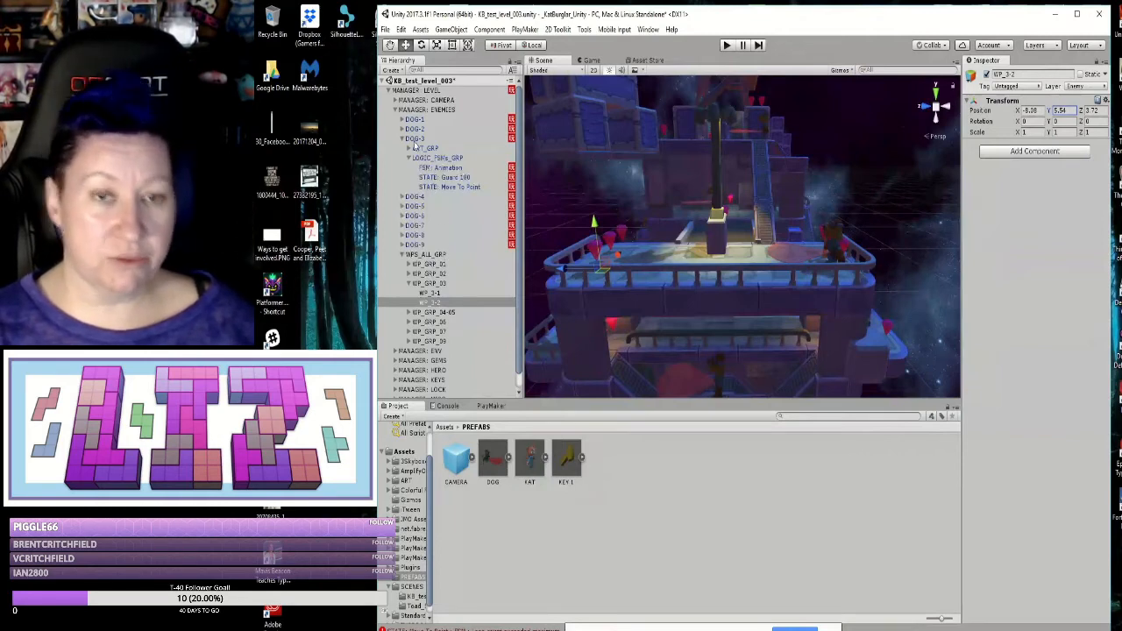
# Step: Play-test the level to check the dogs' patrol movement, stop the game, and collapse DOG-3 in the hierarchy
pyautogui.click(727, 46)
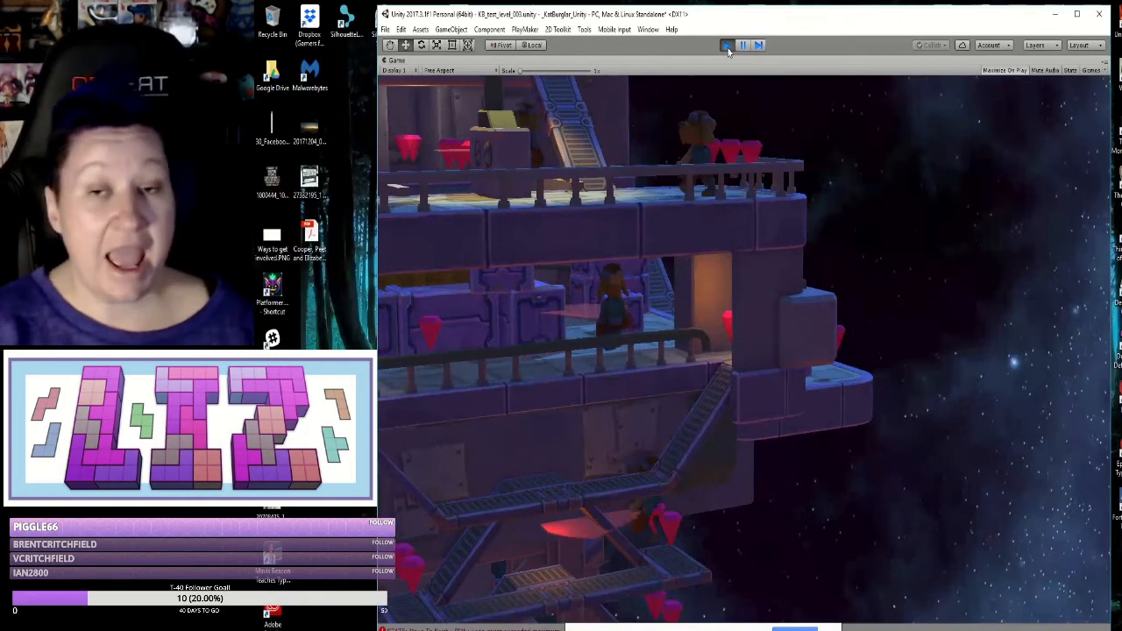
pyautogui.click(726, 46)
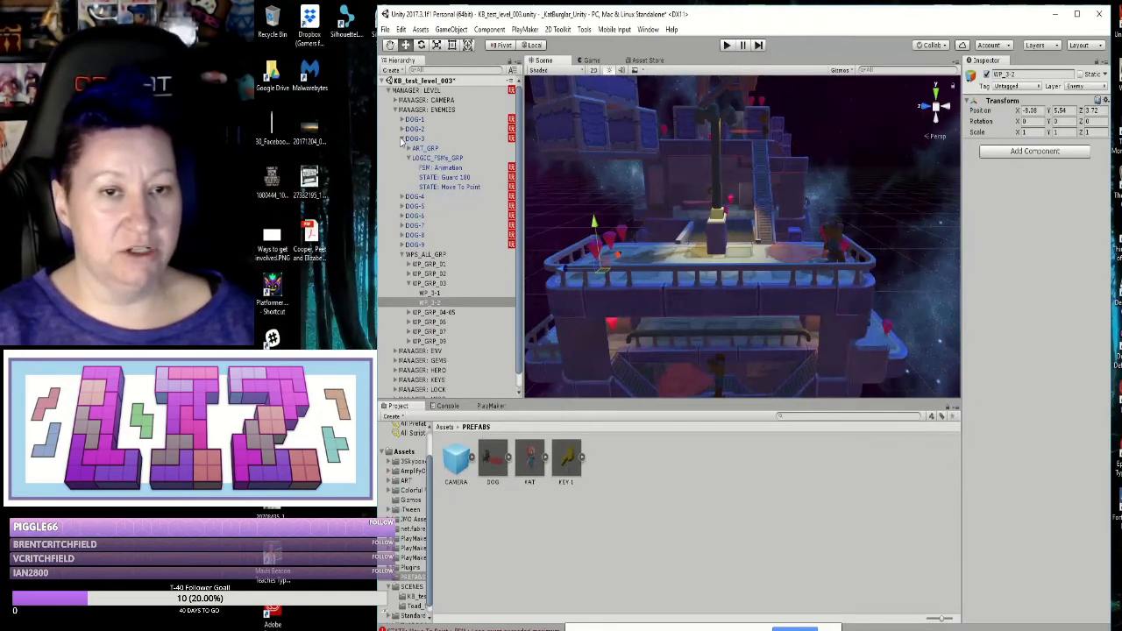
pyautogui.click(401, 139)
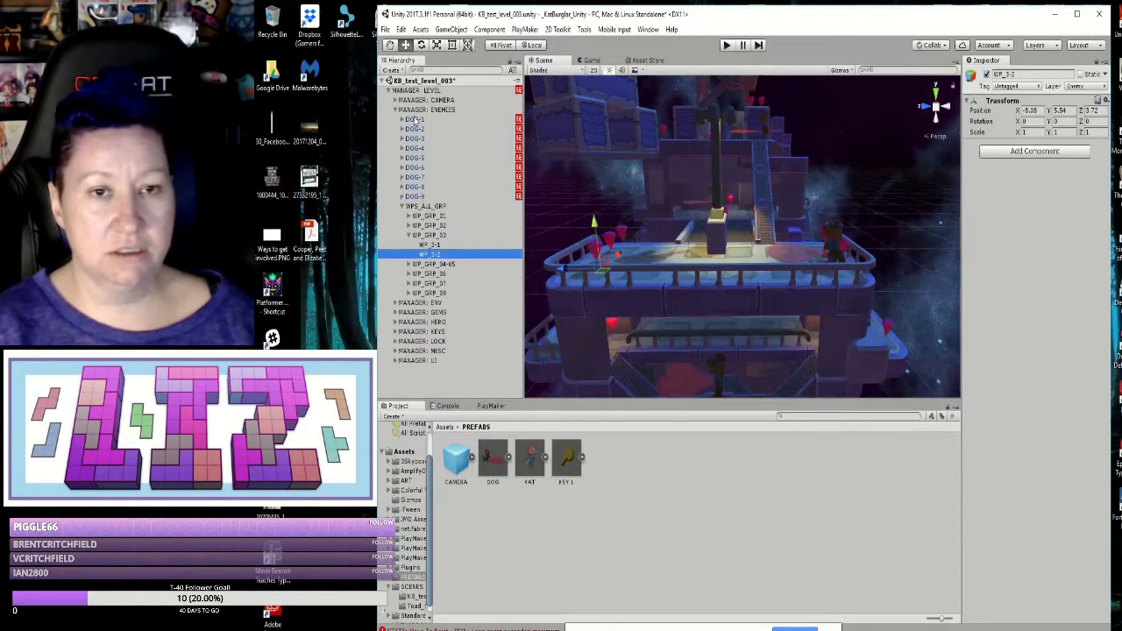
# Step: Frame DOG-1 in the scene and lower it onto the floor at a Y position of about 2.535
pyautogui.click(417, 120)
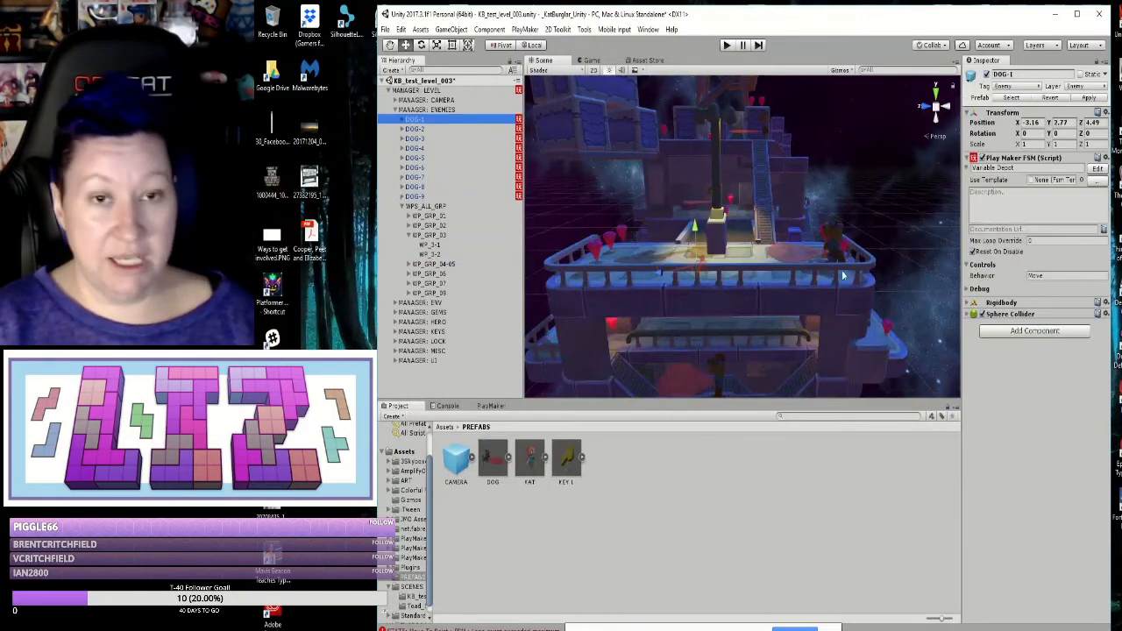
pyautogui.press('f')
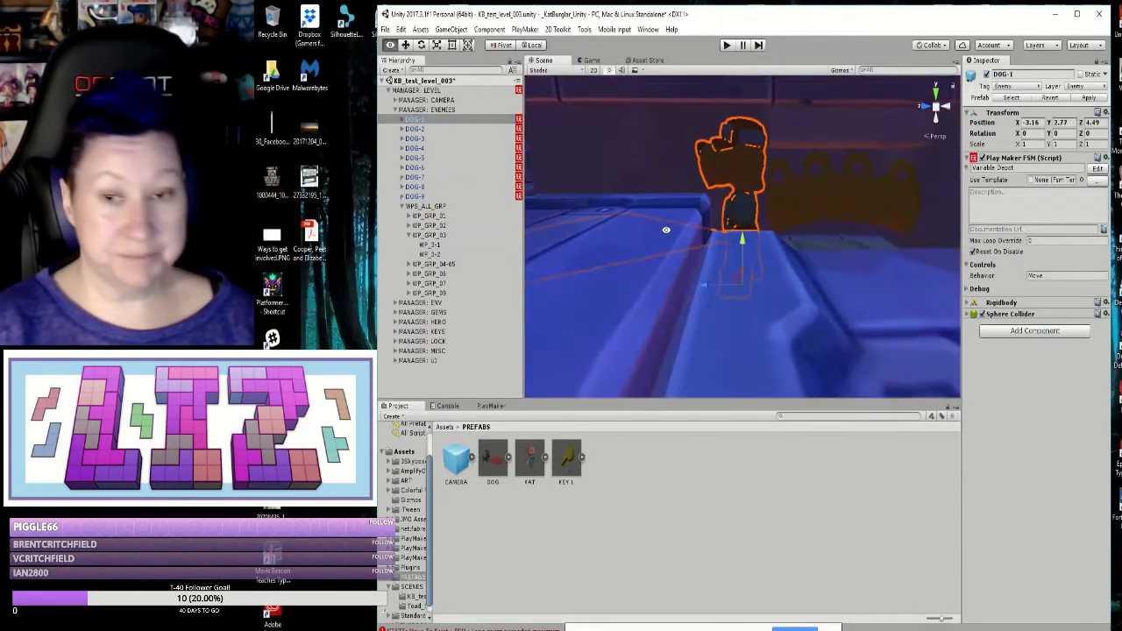
pyautogui.keyDown('alt'); pyautogui.moveTo(665, 230); pyautogui.dragTo(931, 150); pyautogui.keyUp('alt')
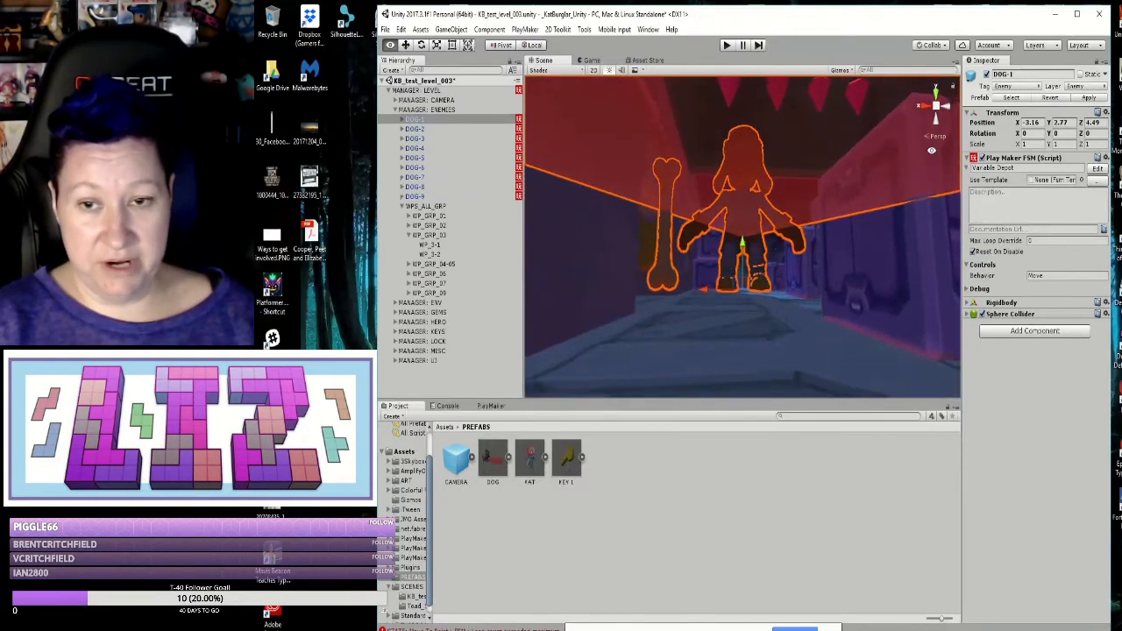
pyautogui.moveTo(742, 245); pyautogui.dragTo(742, 272)
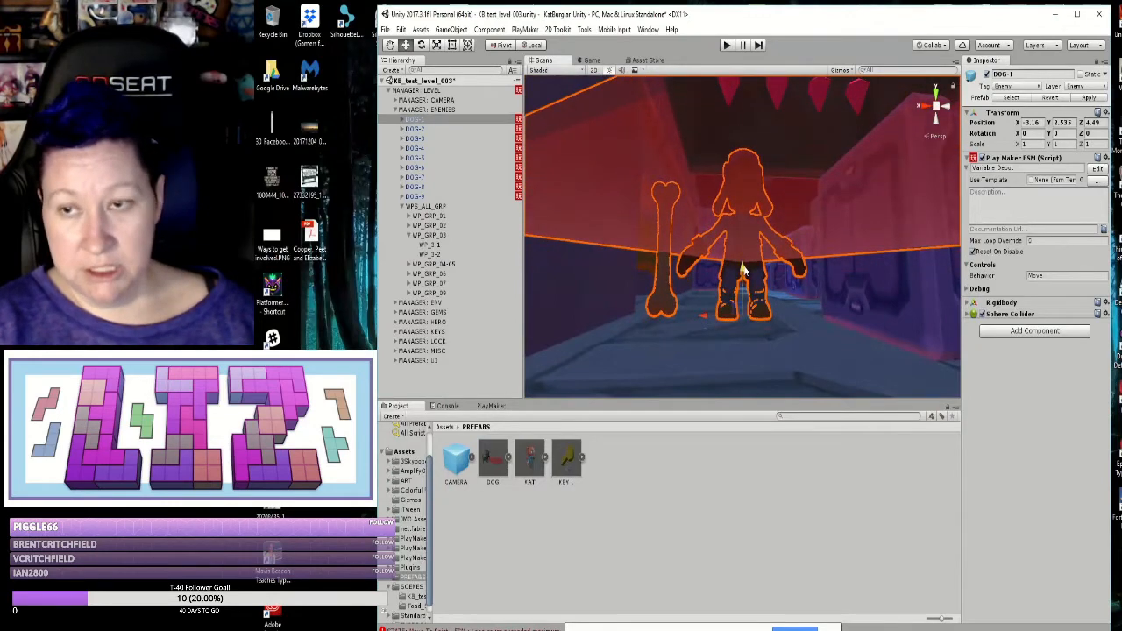
pyautogui.click(1060, 124)
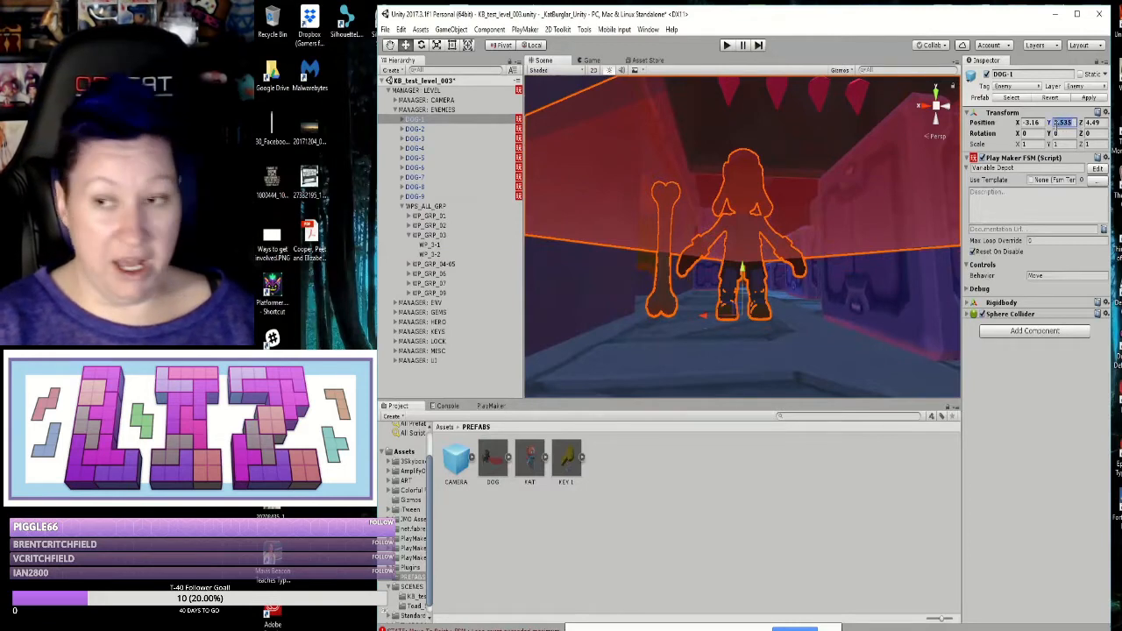
# Step: Review the transform positions of waypoints WP_2-1 through WP_2-7 in WP_GRP_02
pyautogui.click(409, 236)
pyautogui.click(409, 236)
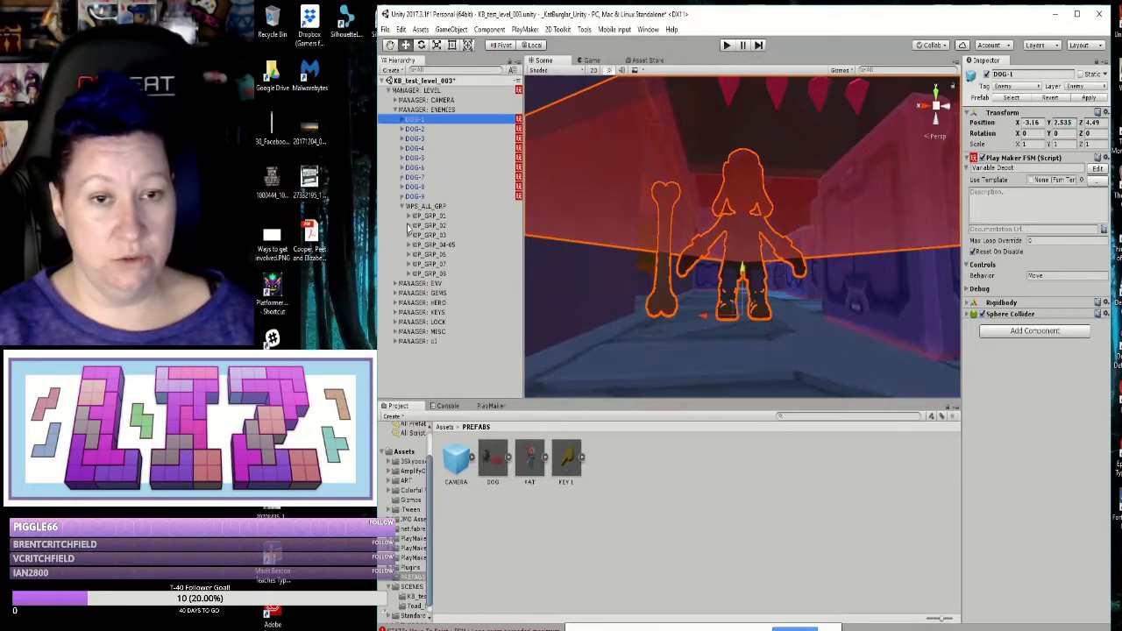
pyautogui.click(408, 226)
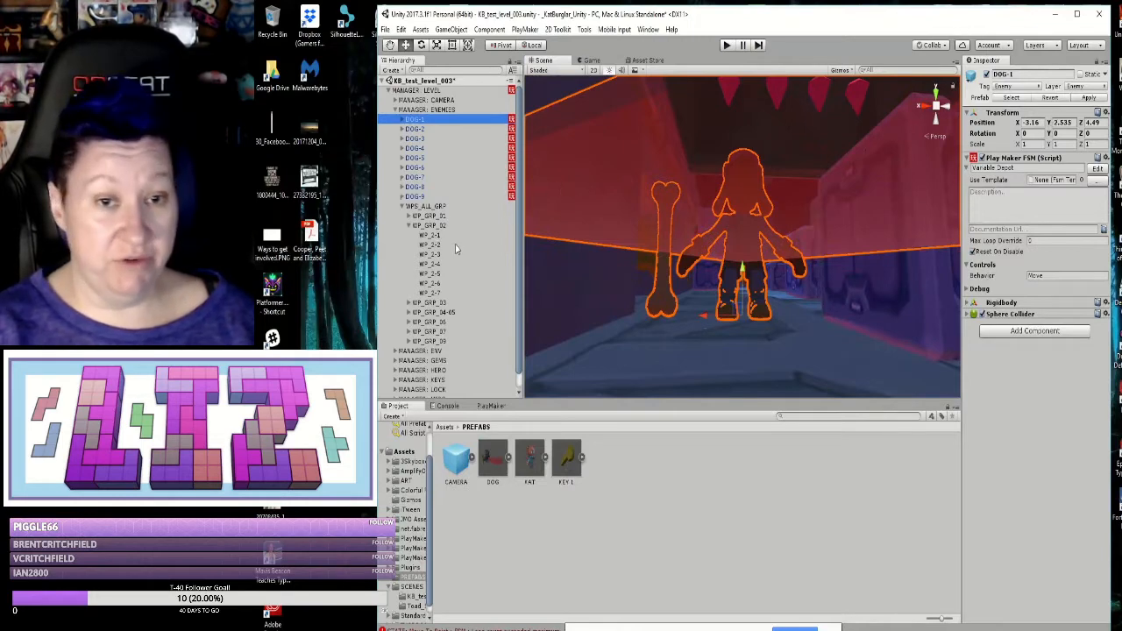
pyautogui.click(430, 235)
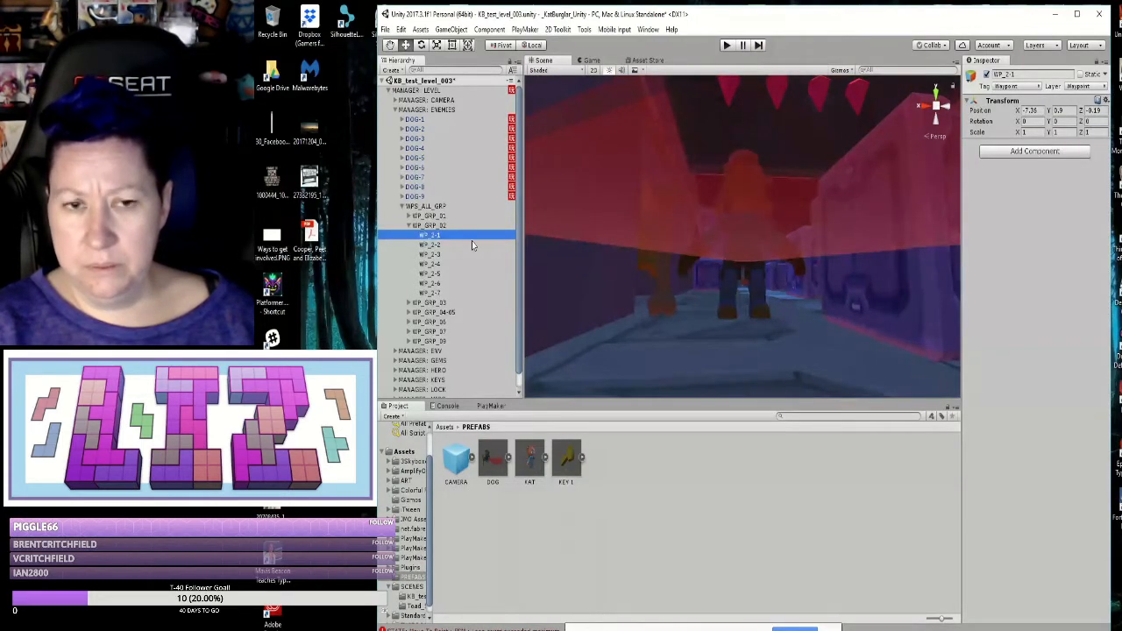
pyautogui.click(438, 245)
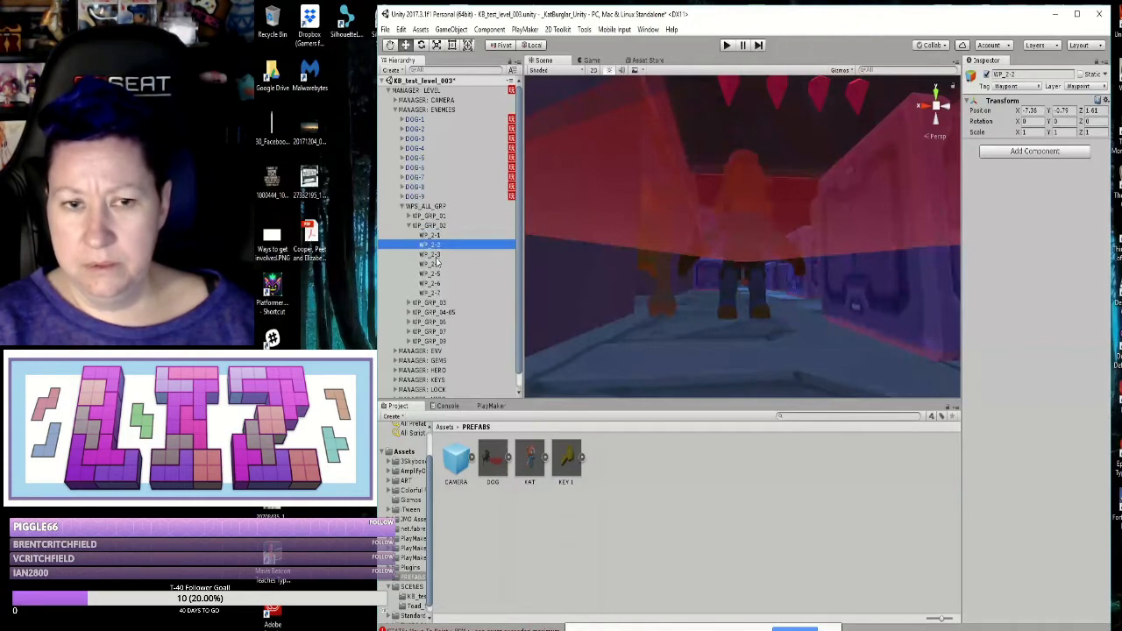
pyautogui.click(437, 257)
pyautogui.click(437, 265)
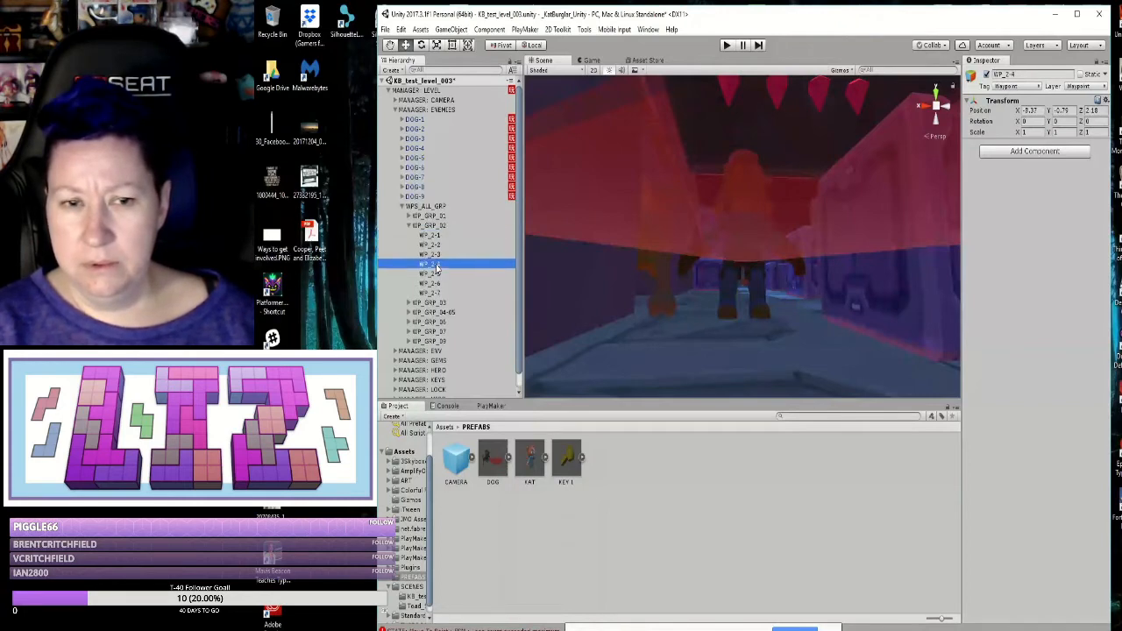
pyautogui.click(436, 275)
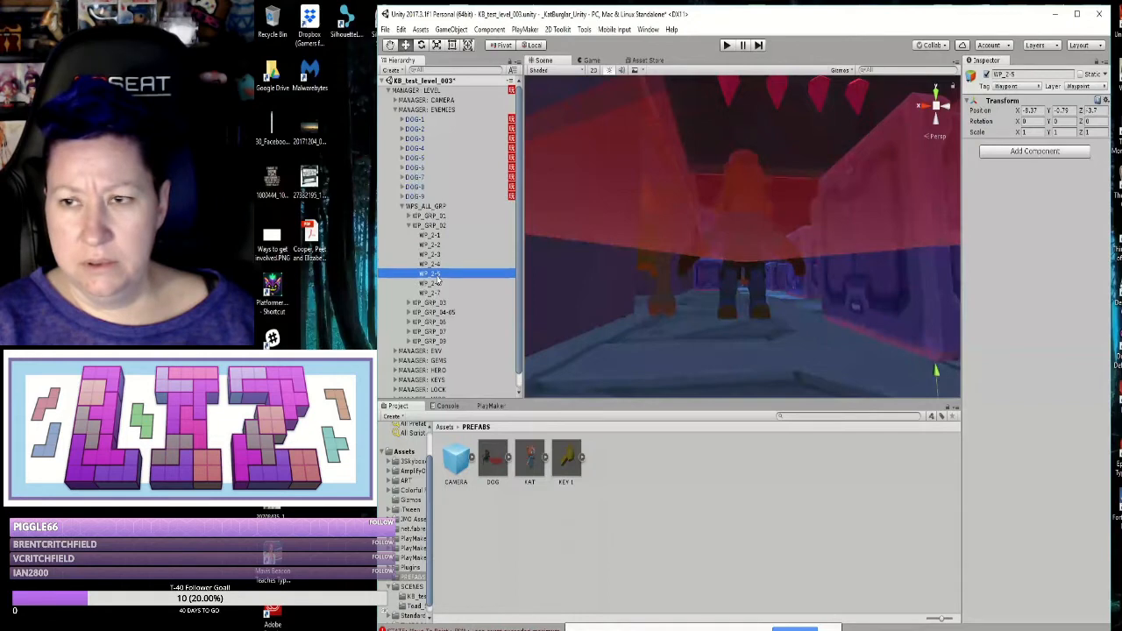
pyautogui.click(437, 284)
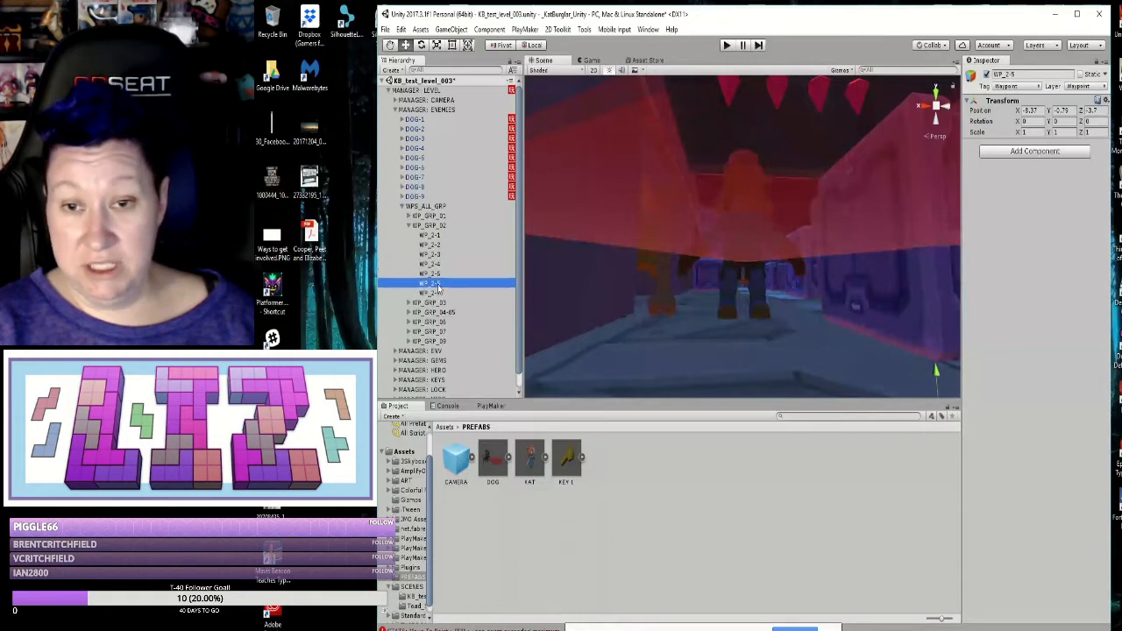
pyautogui.click(438, 293)
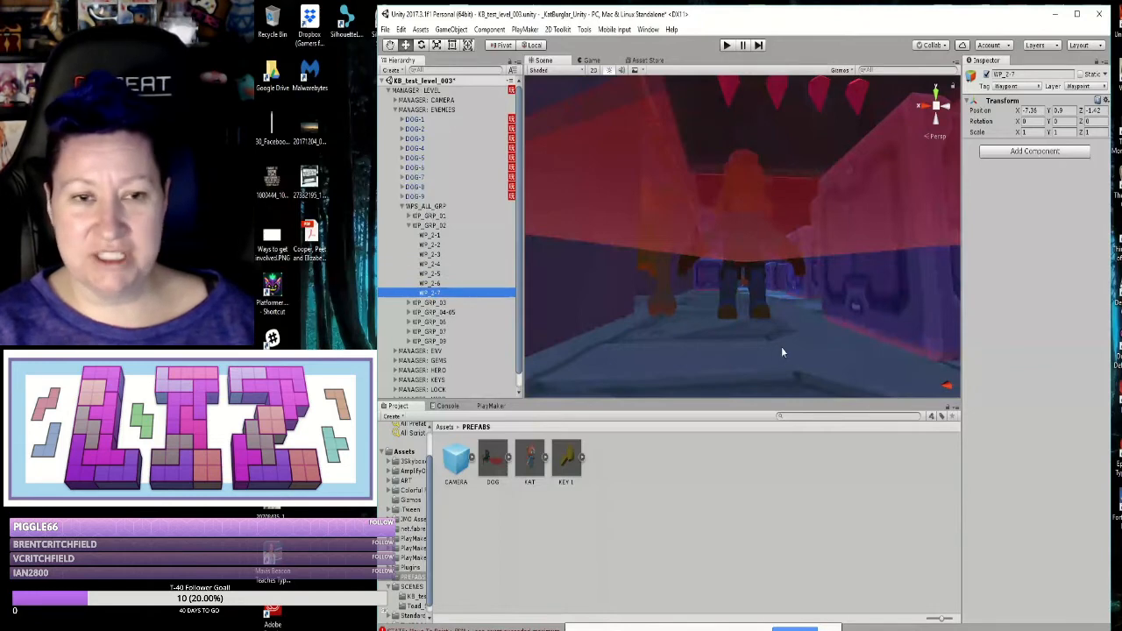
# Step: Check DOG-1's Y position, collapse WP_GRP_02, and expand WP_GRP_01 to inspect waypoint WP_1-1
pyautogui.click(757, 289)
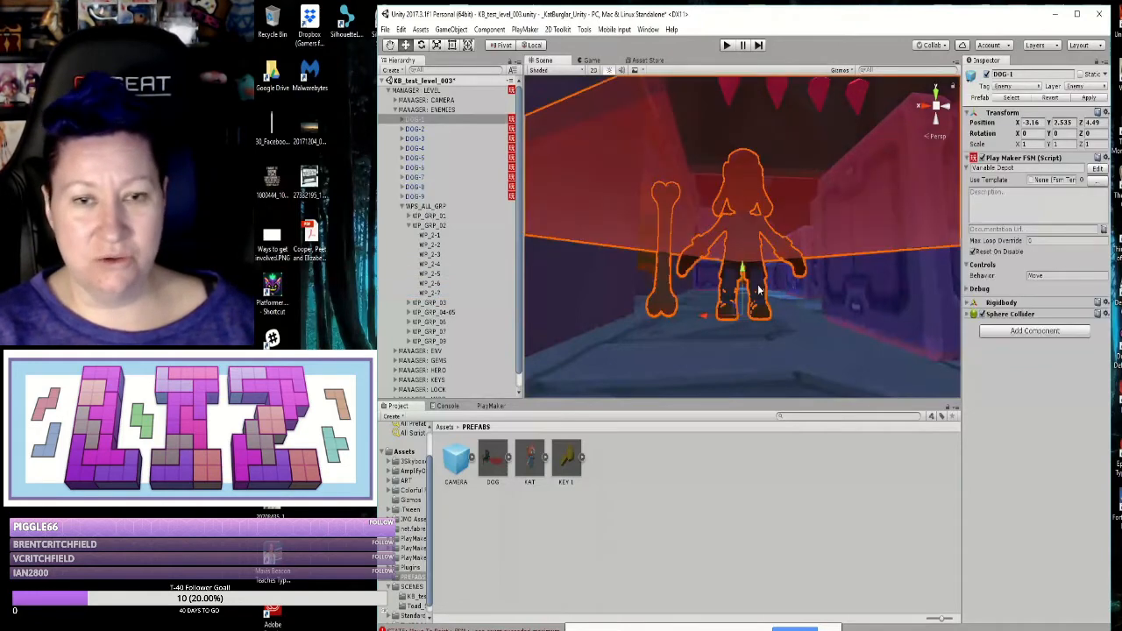
pyautogui.click(408, 225)
pyautogui.click(407, 216)
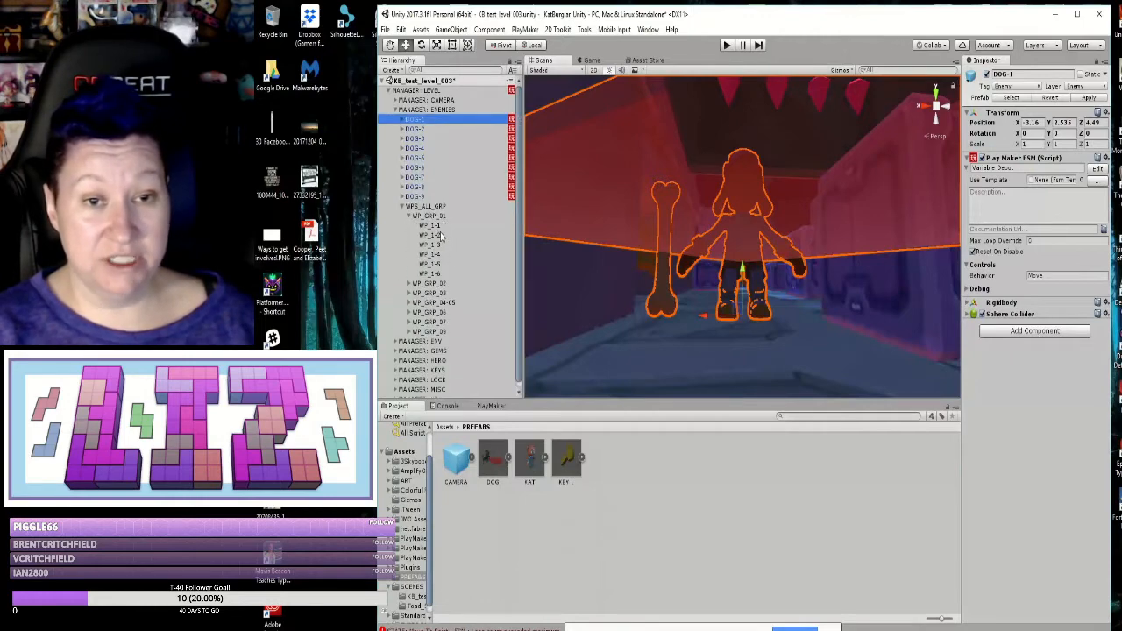
pyautogui.click(432, 226)
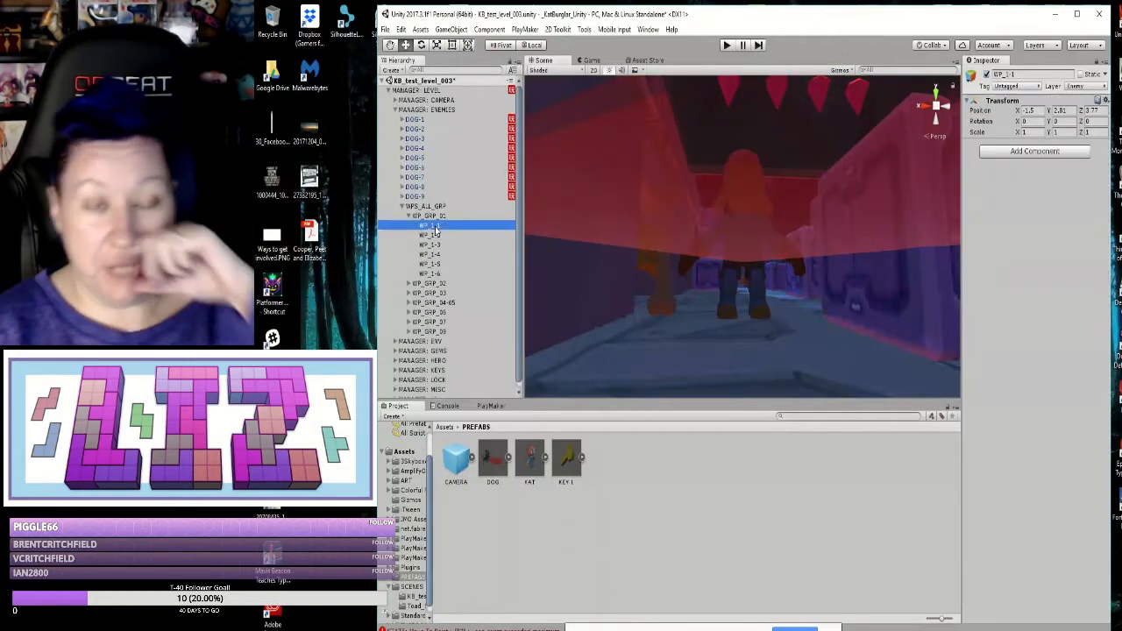
pyautogui.click(409, 284)
pyautogui.click(436, 295)
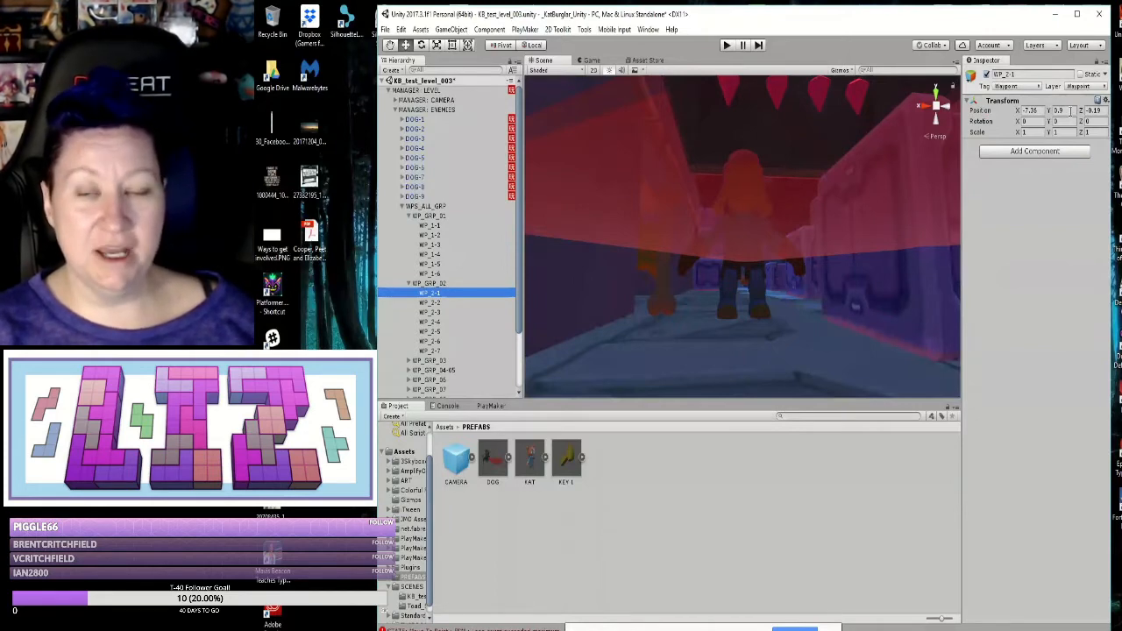
pyautogui.click(1069, 111)
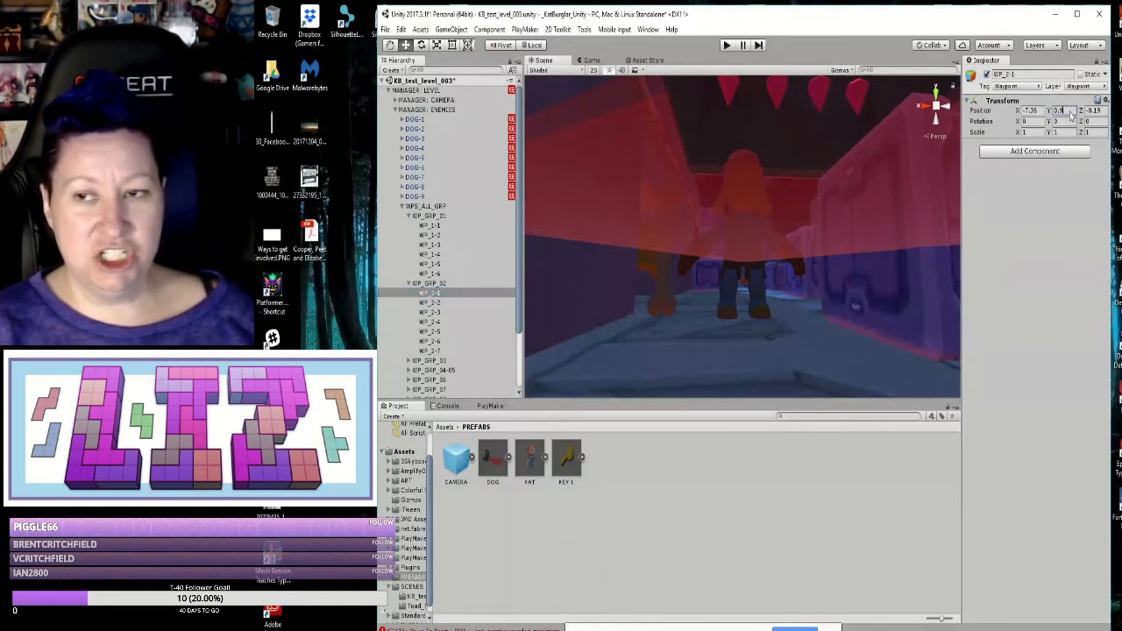
pyautogui.doubleClick(1069, 112)
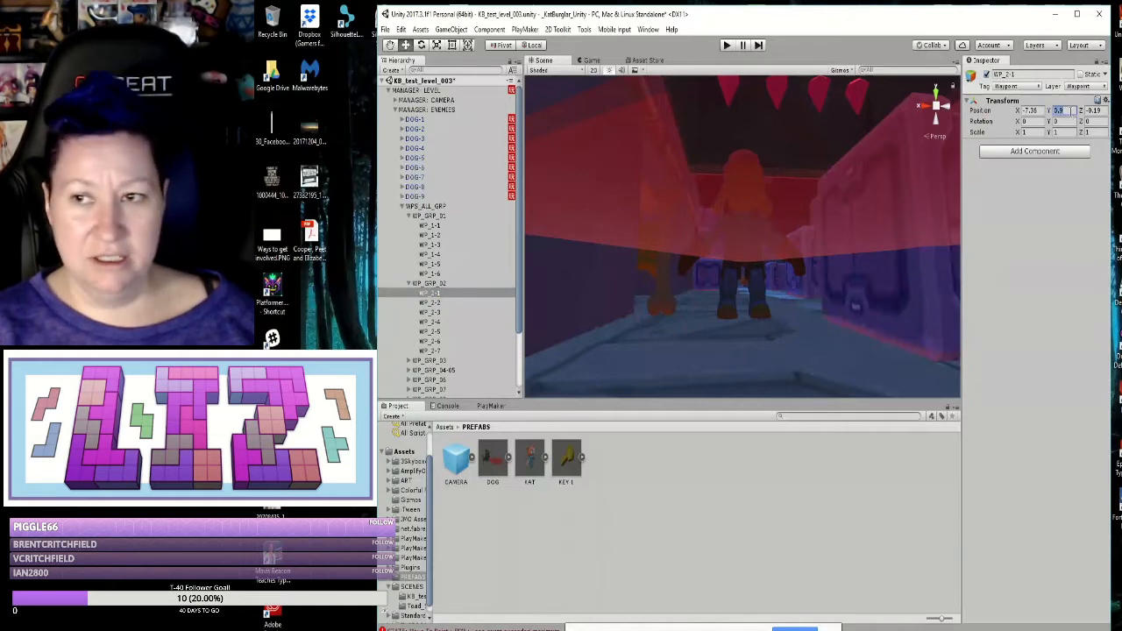
pyautogui.write('2.535')
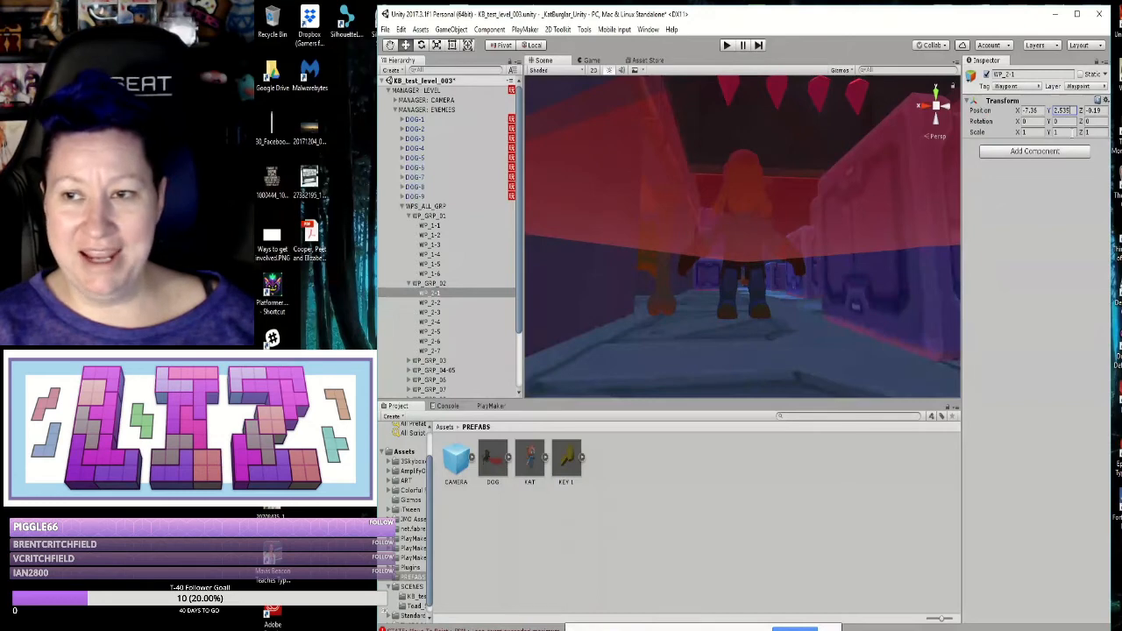
pyautogui.press('BackSpace')
pyautogui.press('BackSpace')
pyautogui.press('BackSpace')
pyautogui.press('BackSpace')
pyautogui.press('BackSpace')
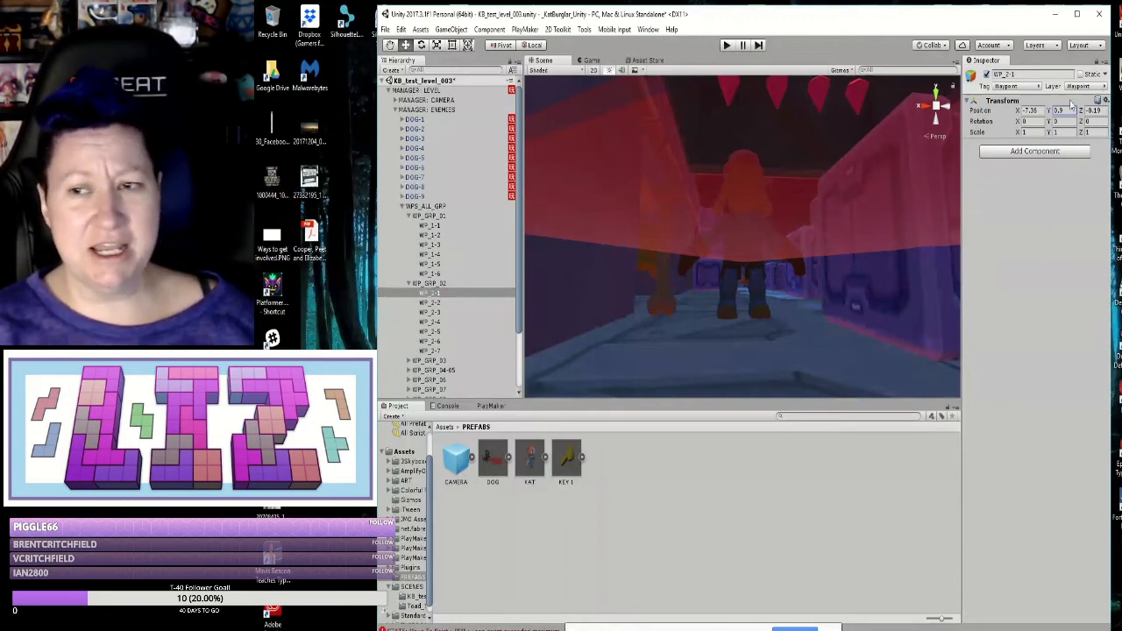
pyautogui.click(409, 284)
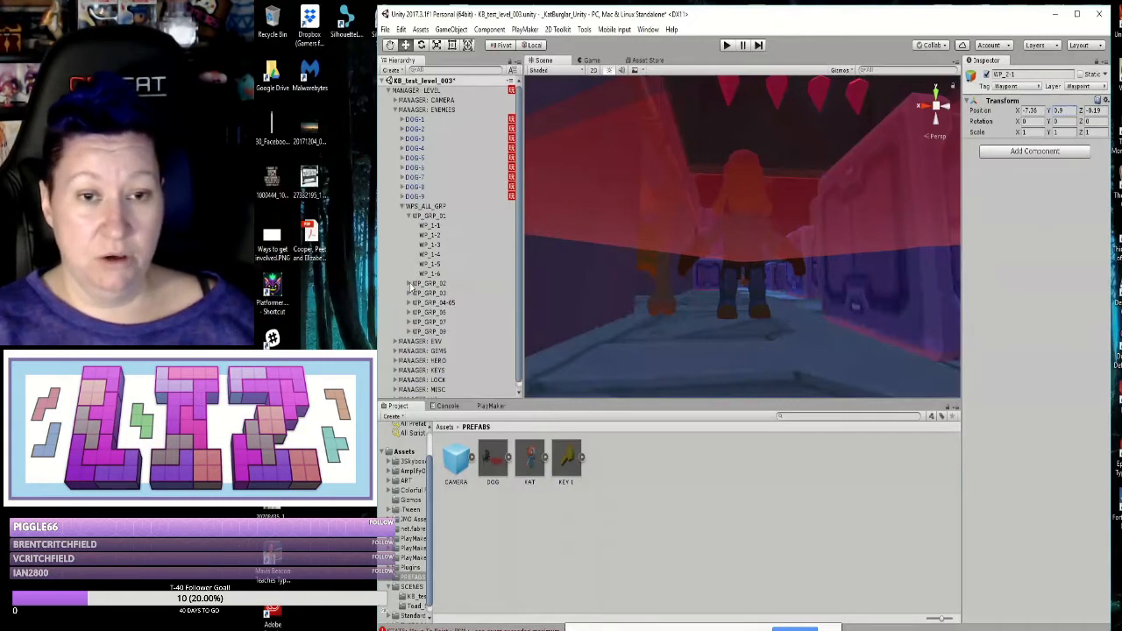
# Step: Set the Y position of waypoints WP_1-1, WP_1-2 and WP_1-3 to 2.535 to match DOG-1's height
pyautogui.click(431, 226)
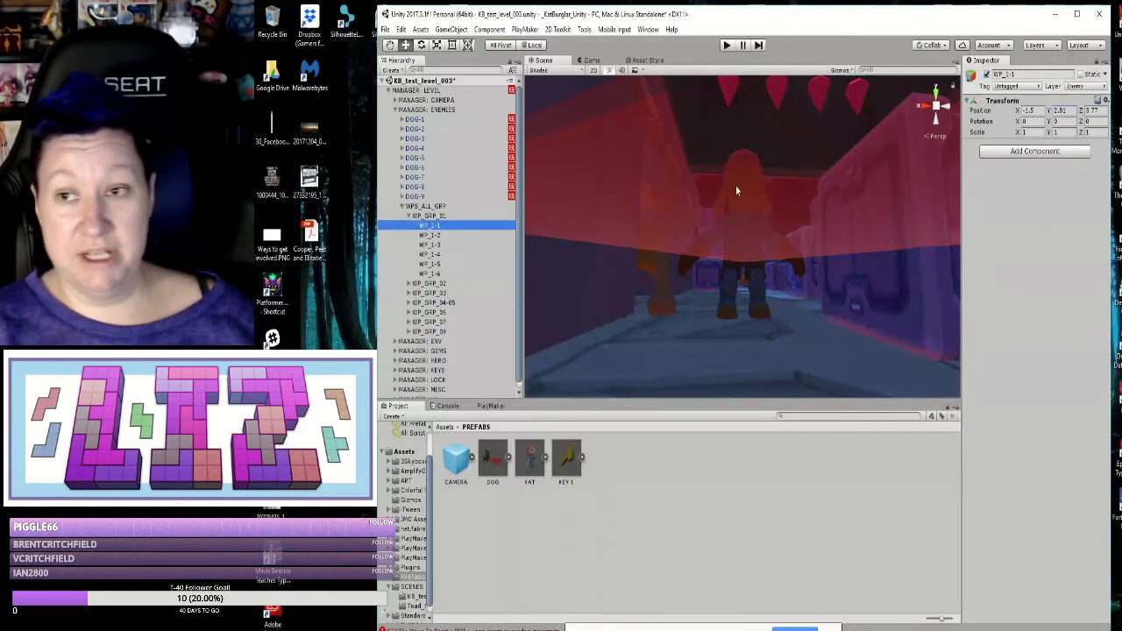
pyautogui.click(1059, 110)
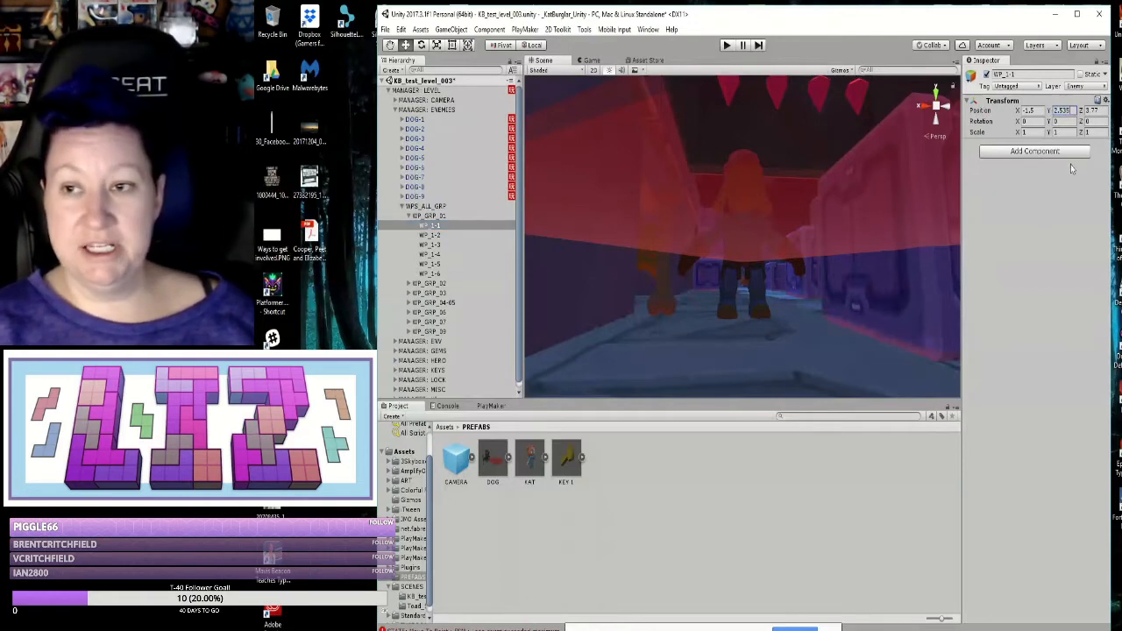
pyautogui.click(431, 237)
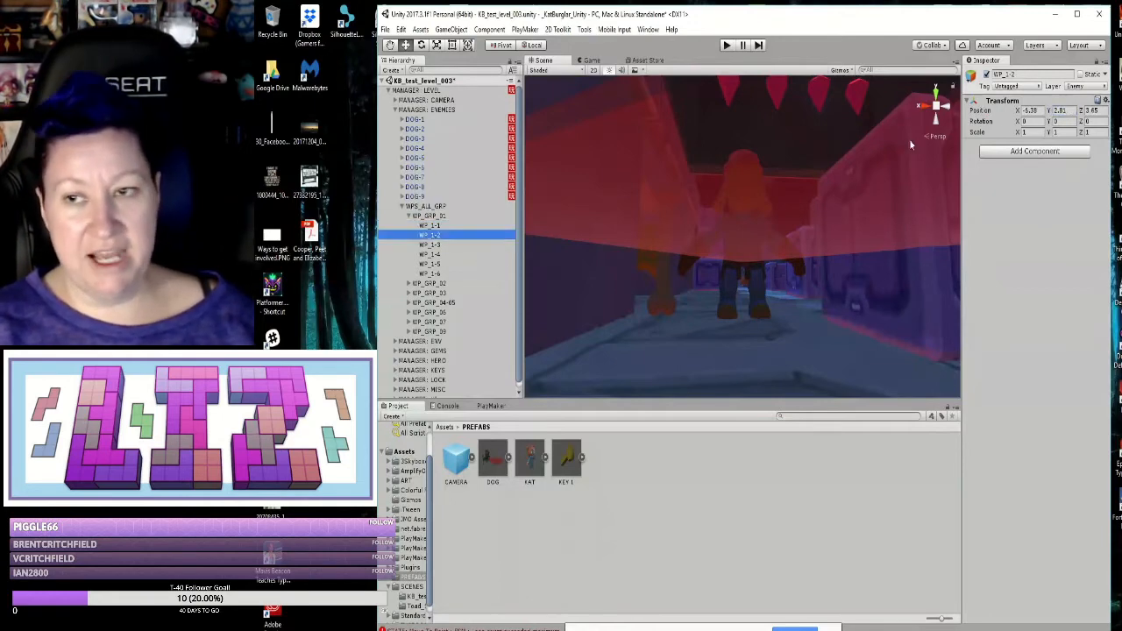
pyautogui.click(1059, 111)
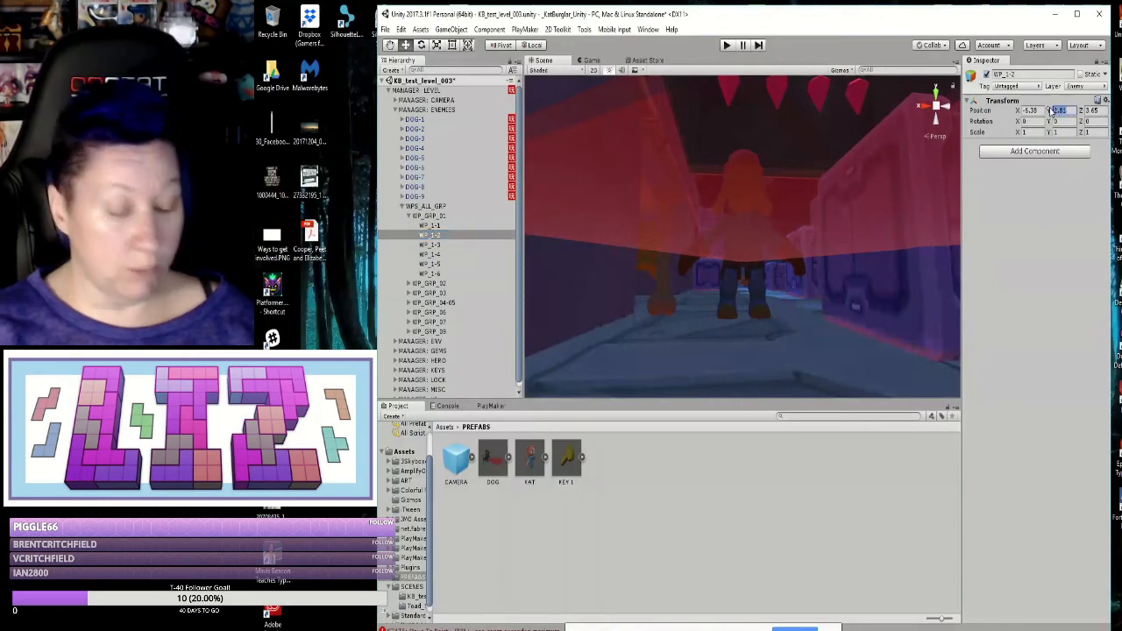
pyautogui.click(431, 245)
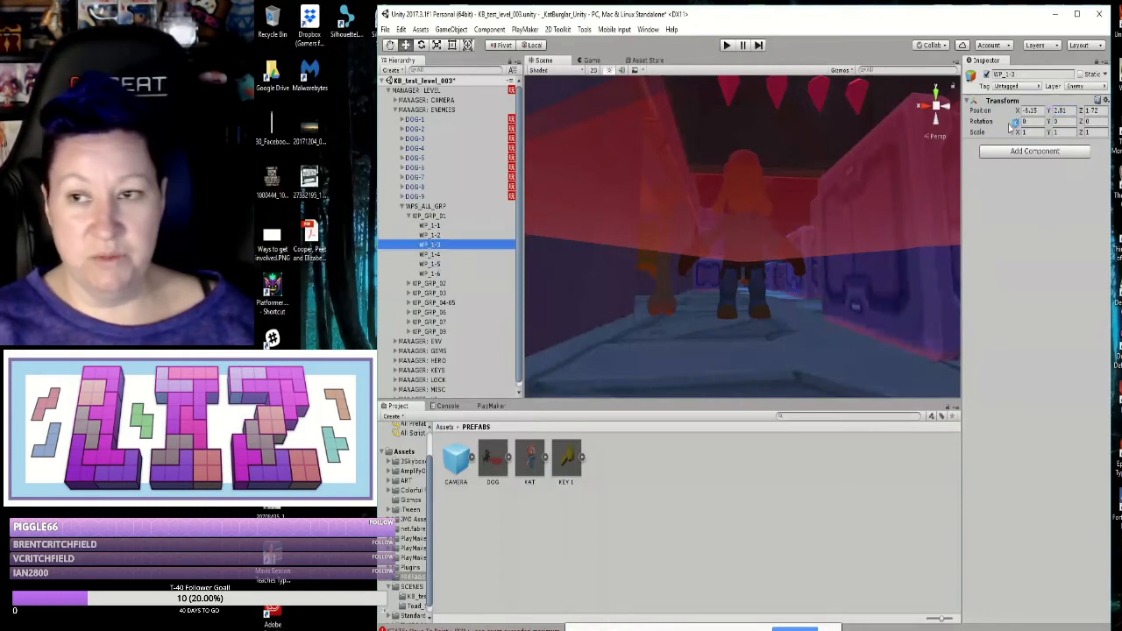
pyautogui.click(1061, 110)
pyautogui.hotkey('ctrl', 'c')
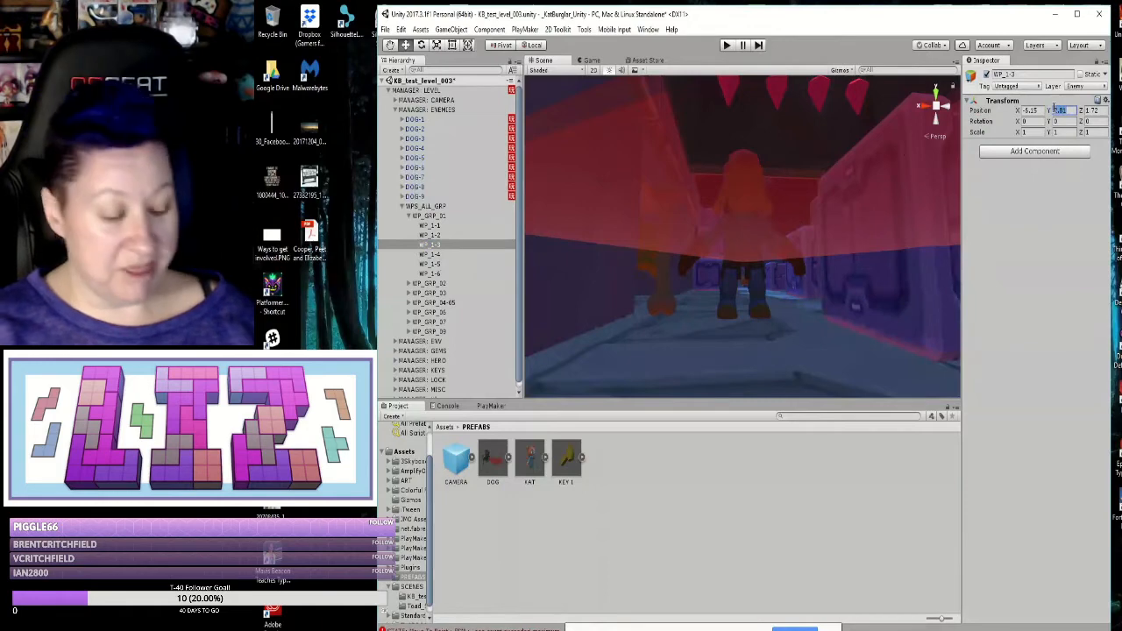
# Step: Set the Y position of the remaining WP_GRP_01 waypoints, WP_1-4 through WP_1-6, to 2.535
pyautogui.click(429, 255)
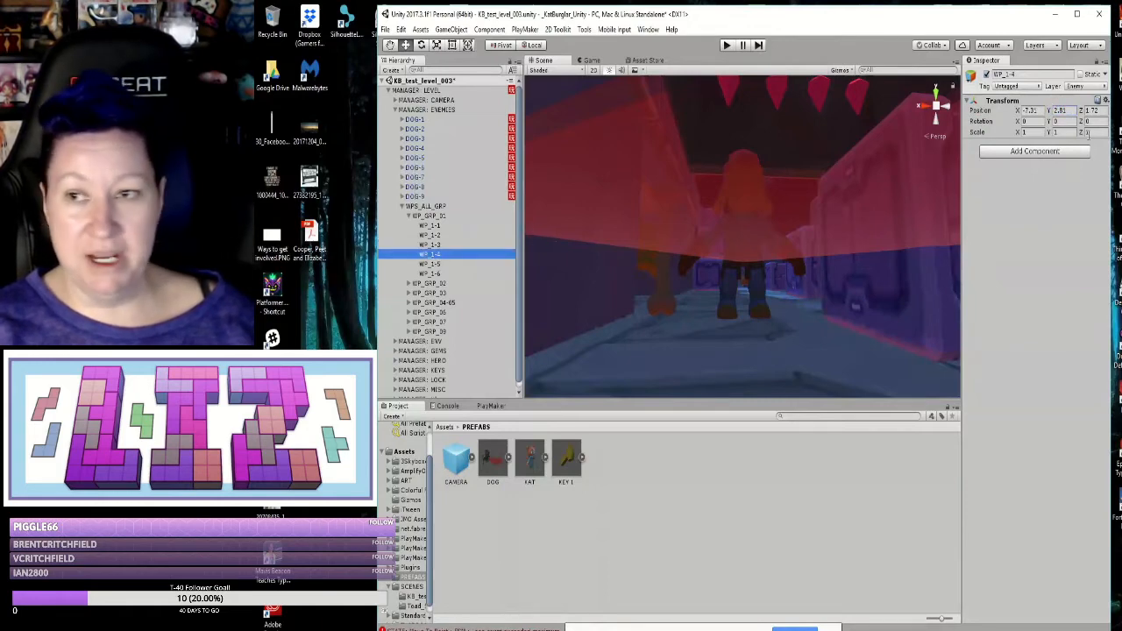
pyautogui.click(1060, 111)
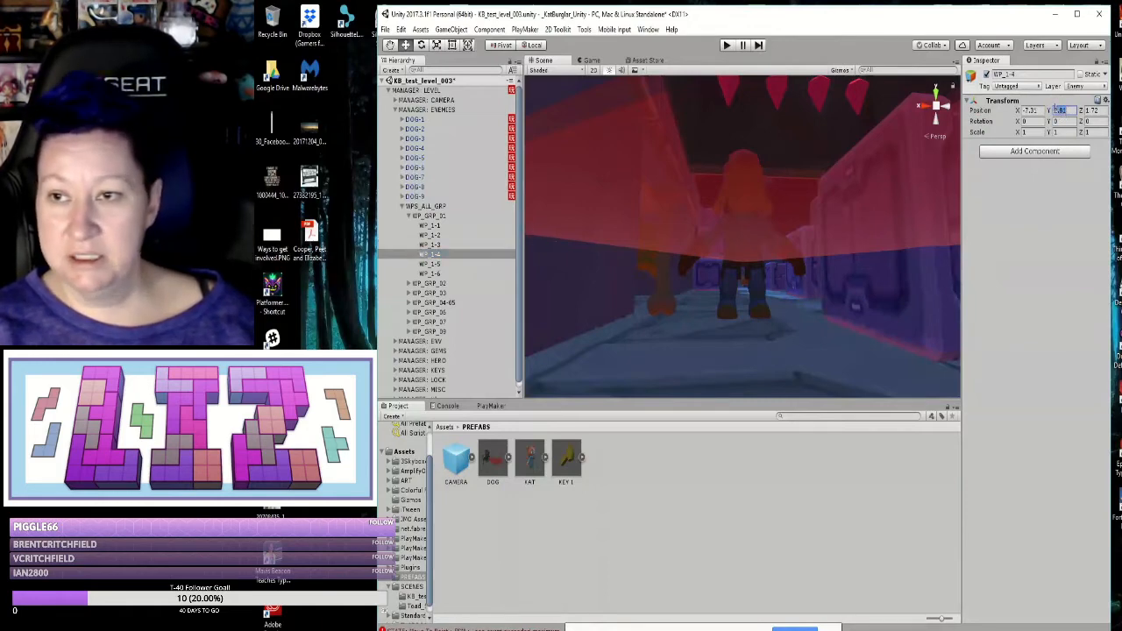
pyautogui.click(435, 264)
pyautogui.click(1061, 111)
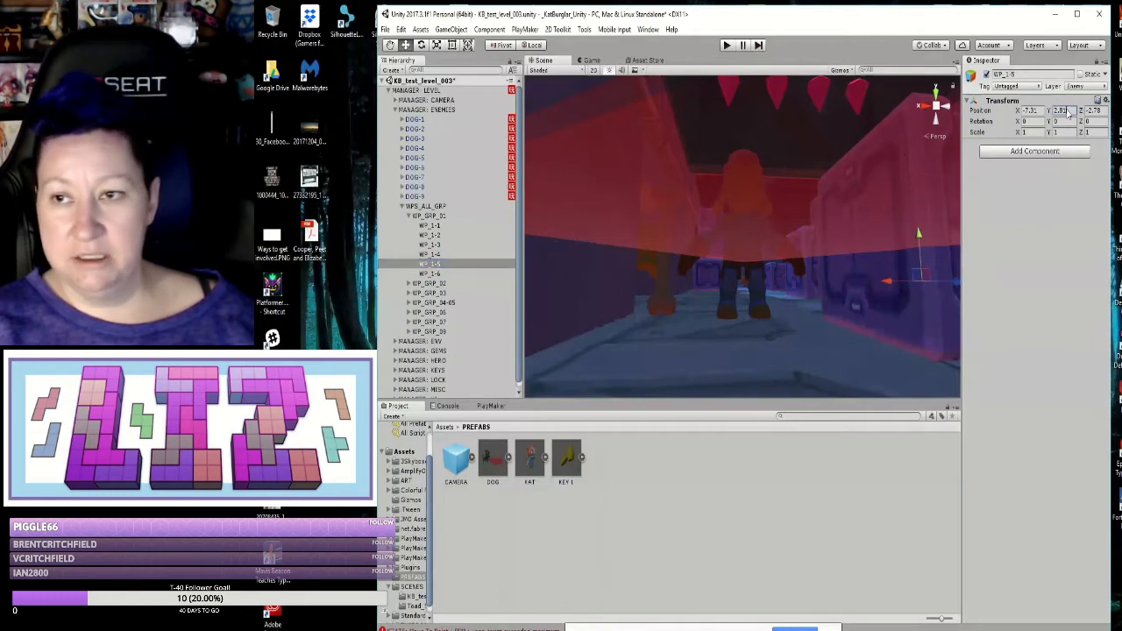
pyautogui.hotkey('ctrl', 'v')
pyautogui.click(431, 273)
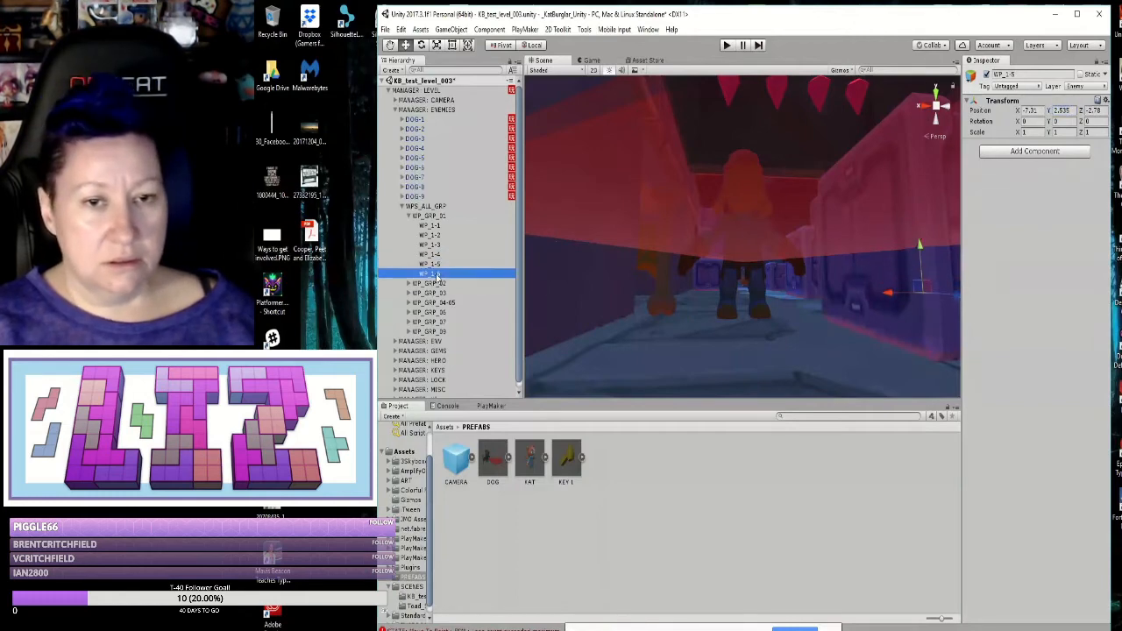
pyautogui.moveTo(1067, 110); pyautogui.dragTo(1053, 112)
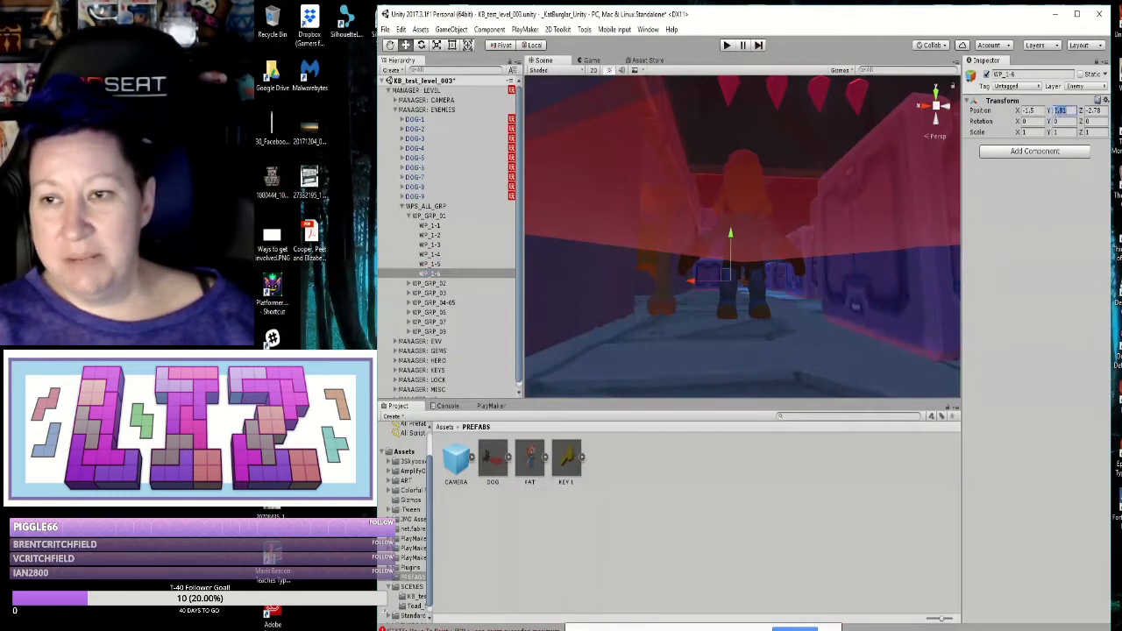
pyautogui.hotkey('ctrl', 'v')
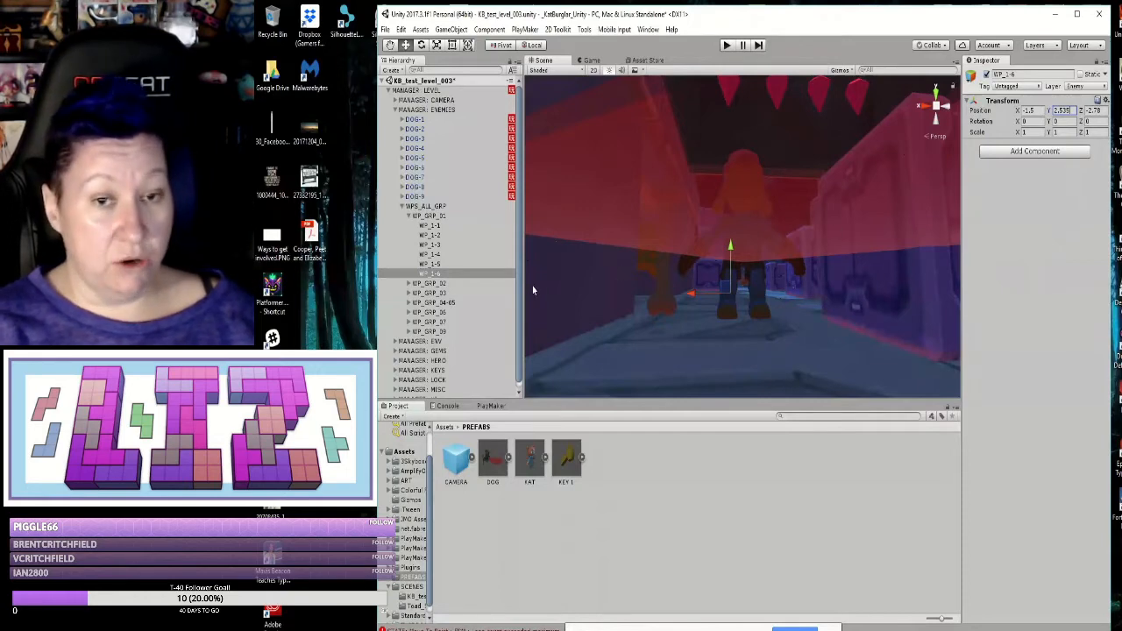
# Step: Inspect DOG-1's placement on the floor, play-test the level to check its patrol, and stop the game
pyautogui.click(762, 291)
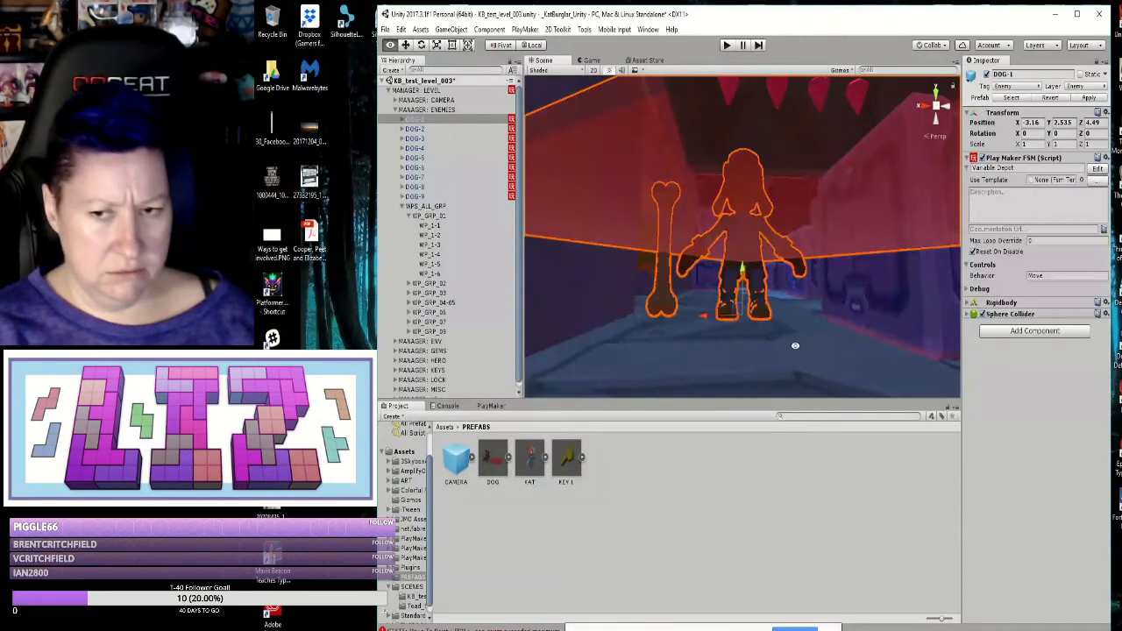
pyautogui.keyDown('alt'); pyautogui.moveTo(787, 356); pyautogui.dragTo(874, 351); pyautogui.keyUp('alt')
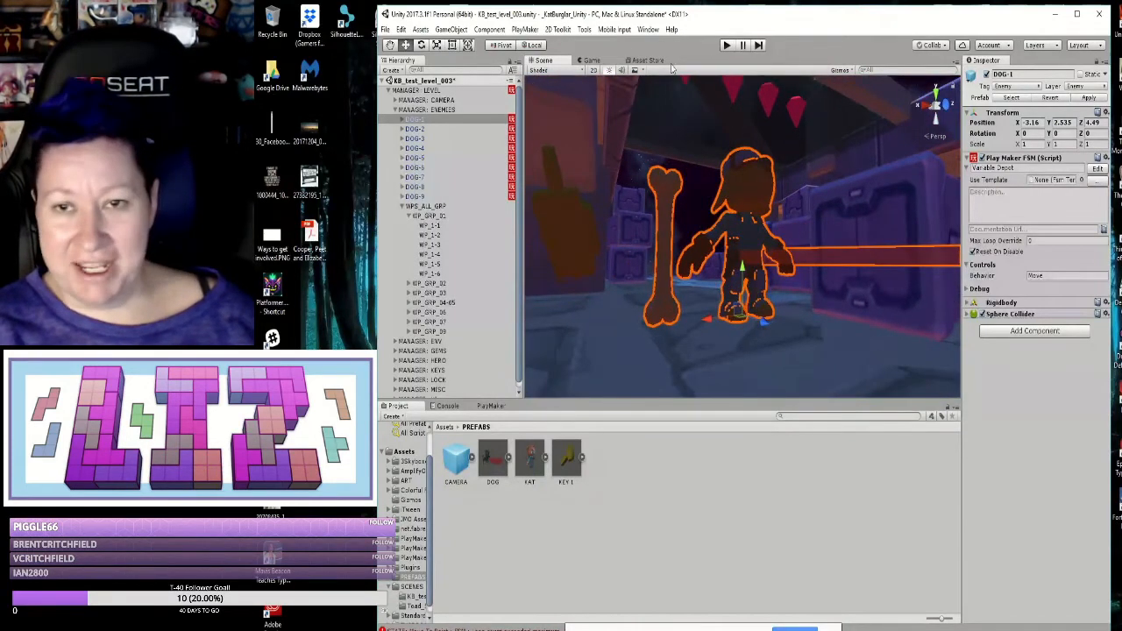
pyautogui.click(730, 47)
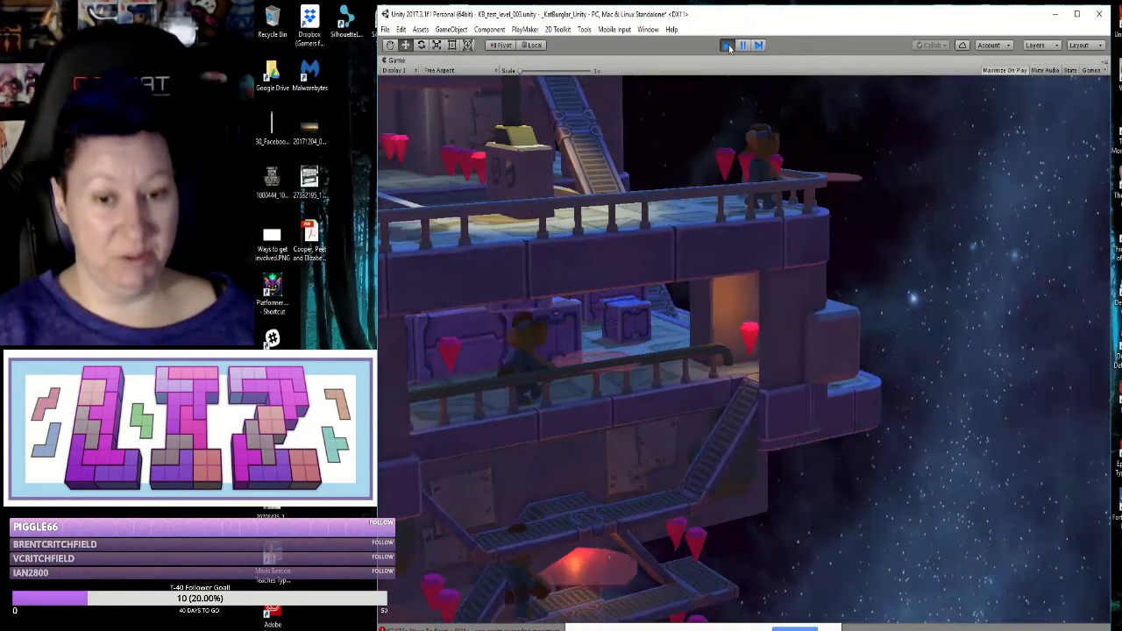
pyautogui.click(728, 45)
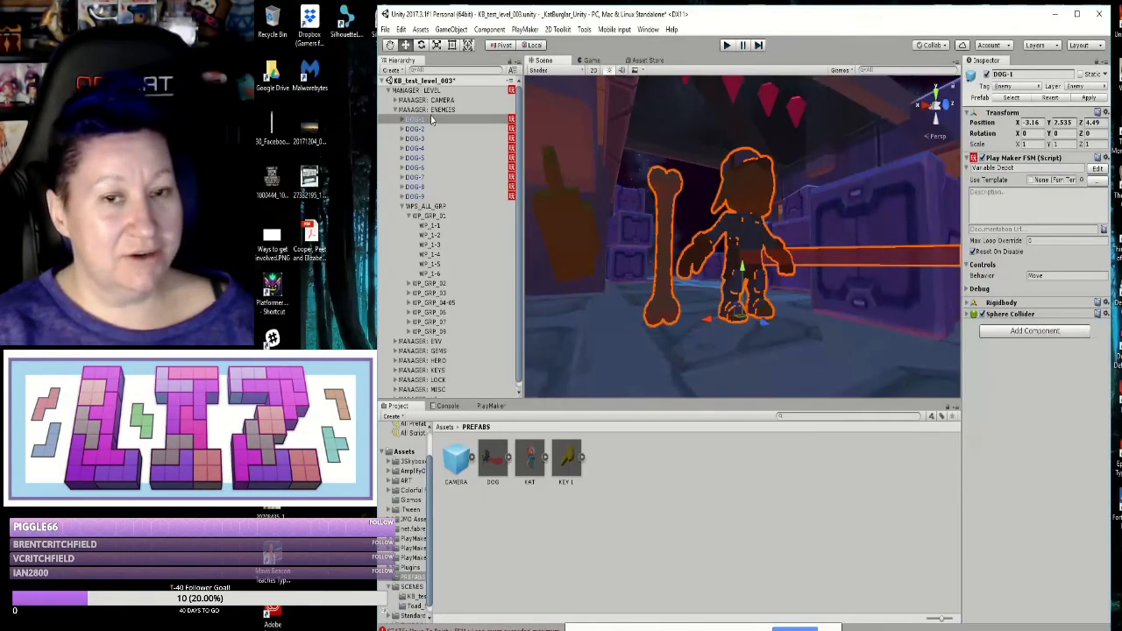
# Step: Save the scene and the project
pyautogui.click(387, 31)
pyautogui.moveTo(400, 30)
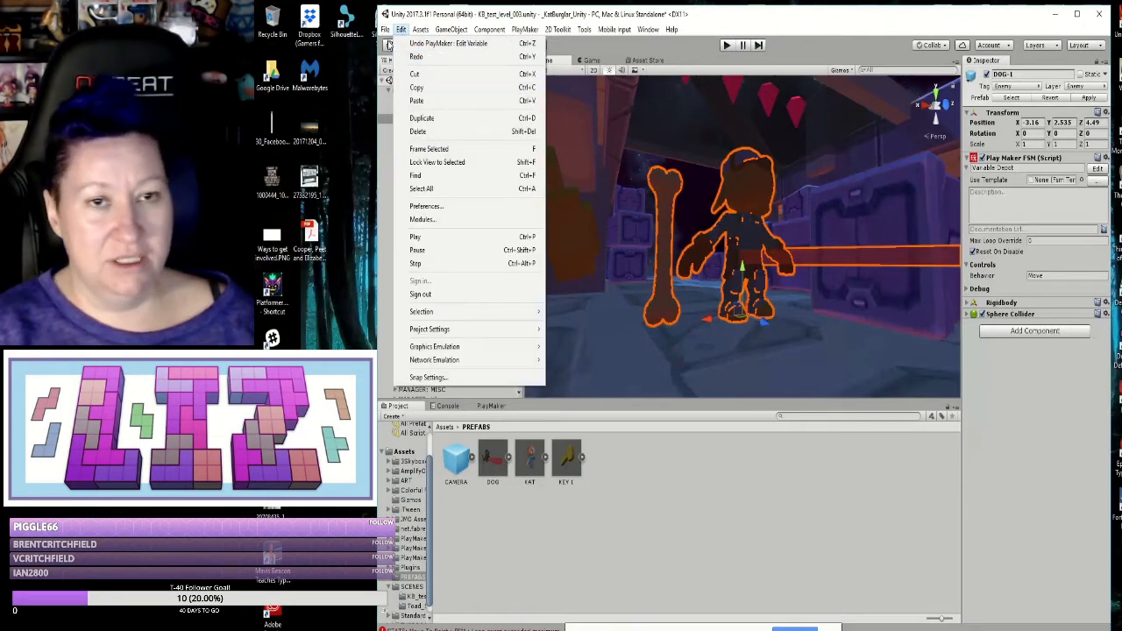
pyautogui.click(399, 74)
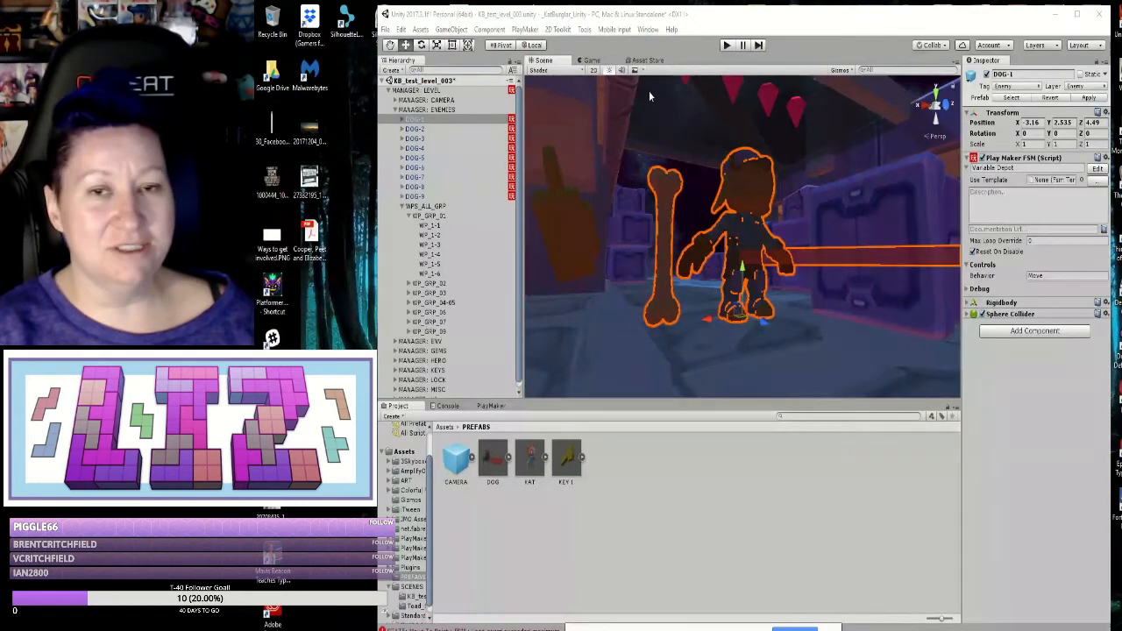
pyautogui.click(383, 31)
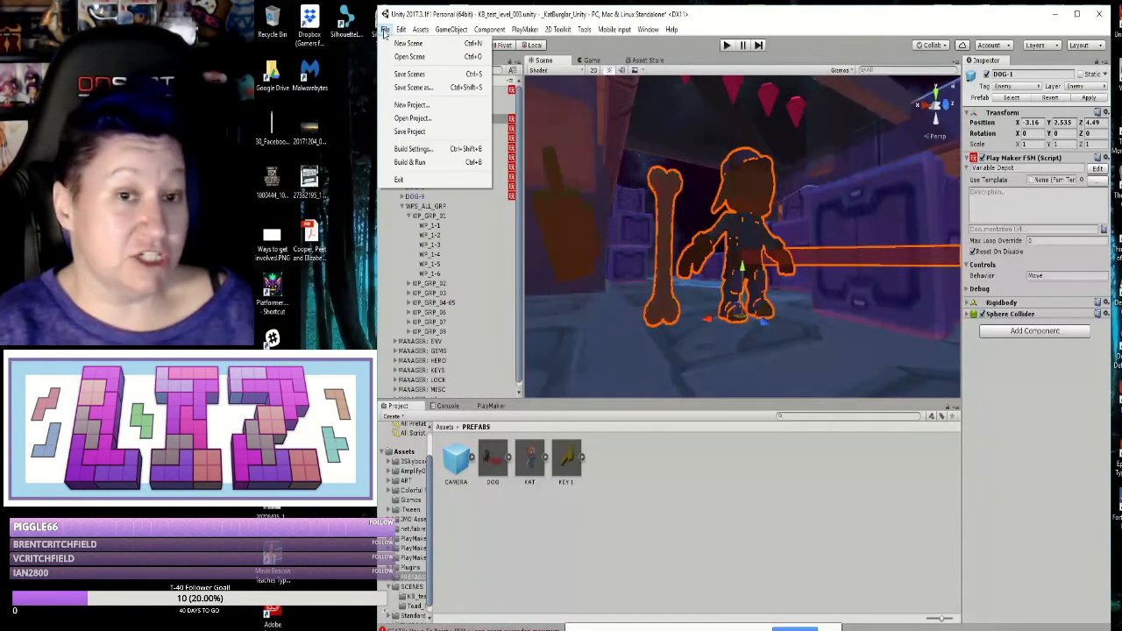
pyautogui.click(411, 132)
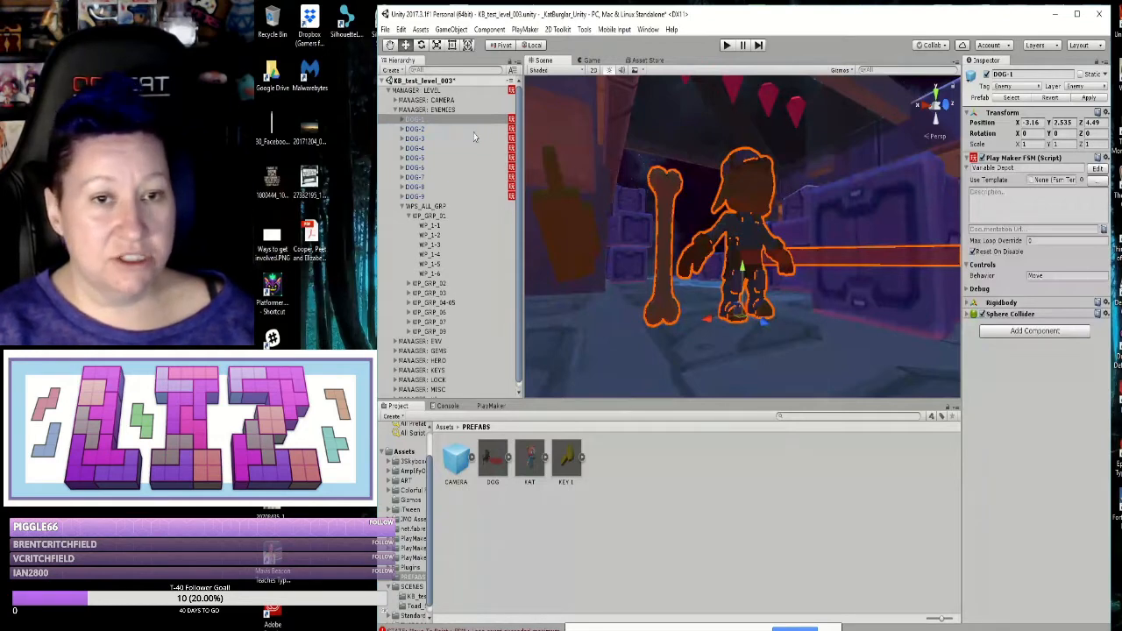
# Step: Frame DOG-2 in the scene, lower it onto the walkway at a Y position of about 0.676, and collapse WP_GRP_01
pyautogui.click(442, 129)
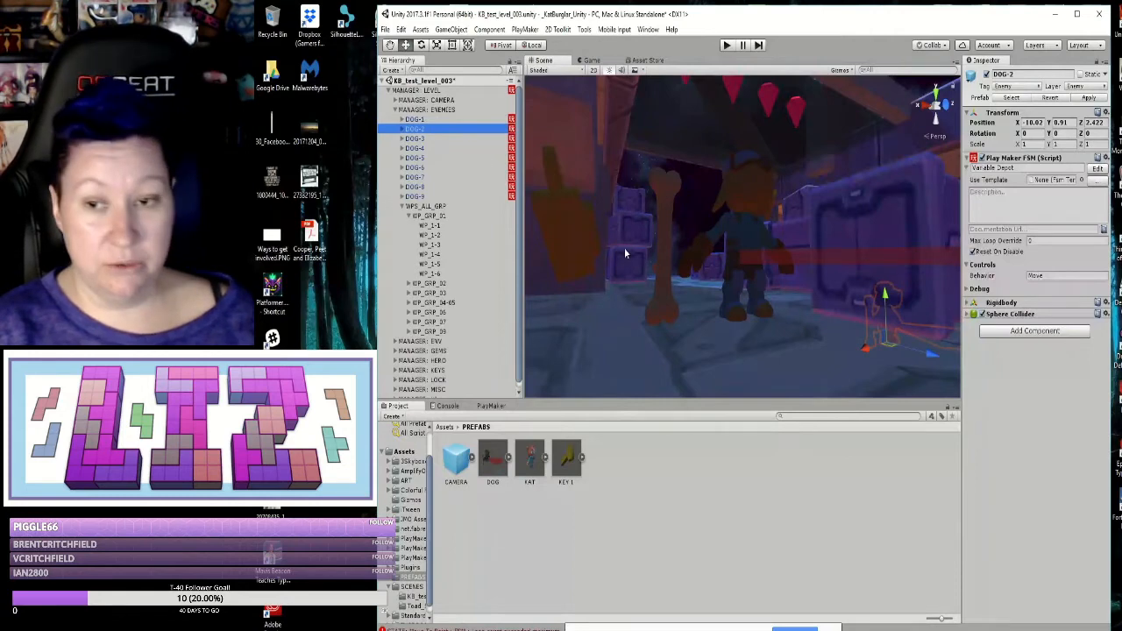
pyautogui.press('f')
pyautogui.rightClick(848, 280)
pyautogui.press('f')
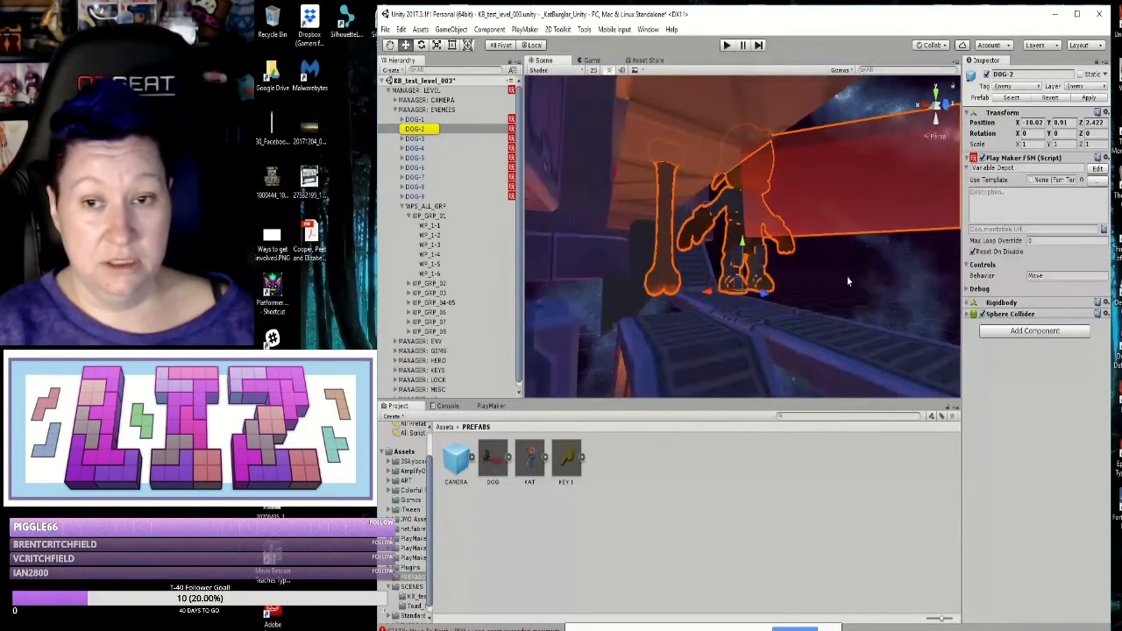
pyautogui.keyDown('alt'); pyautogui.moveTo(895, 326); pyautogui.dragTo(558, 325); pyautogui.keyUp('alt')
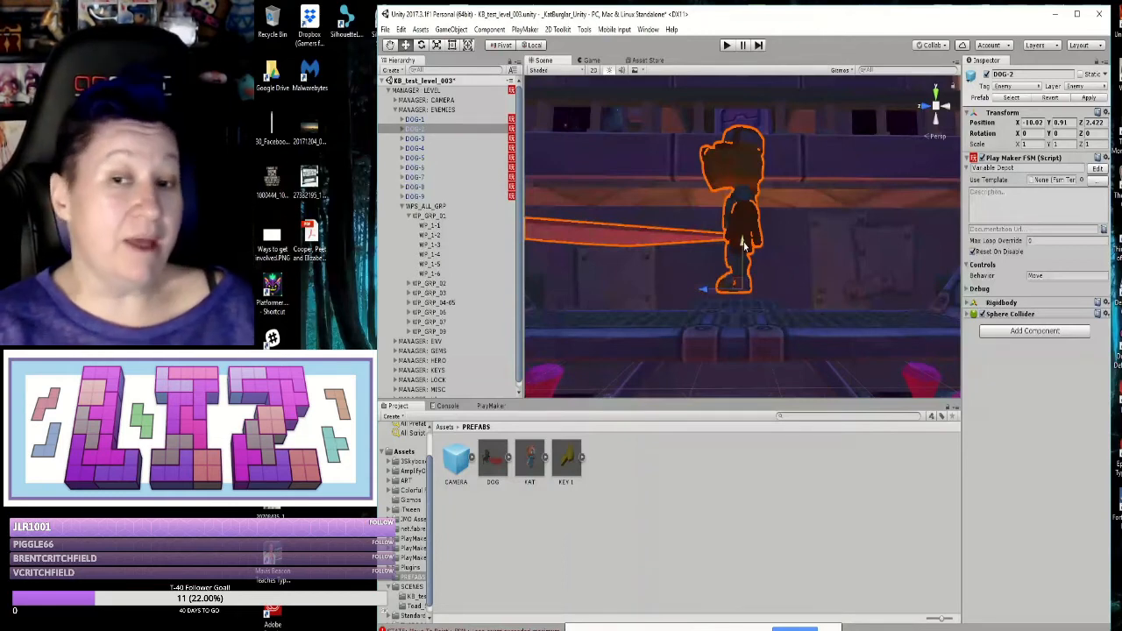
pyautogui.moveTo(743, 248); pyautogui.dragTo(742, 271)
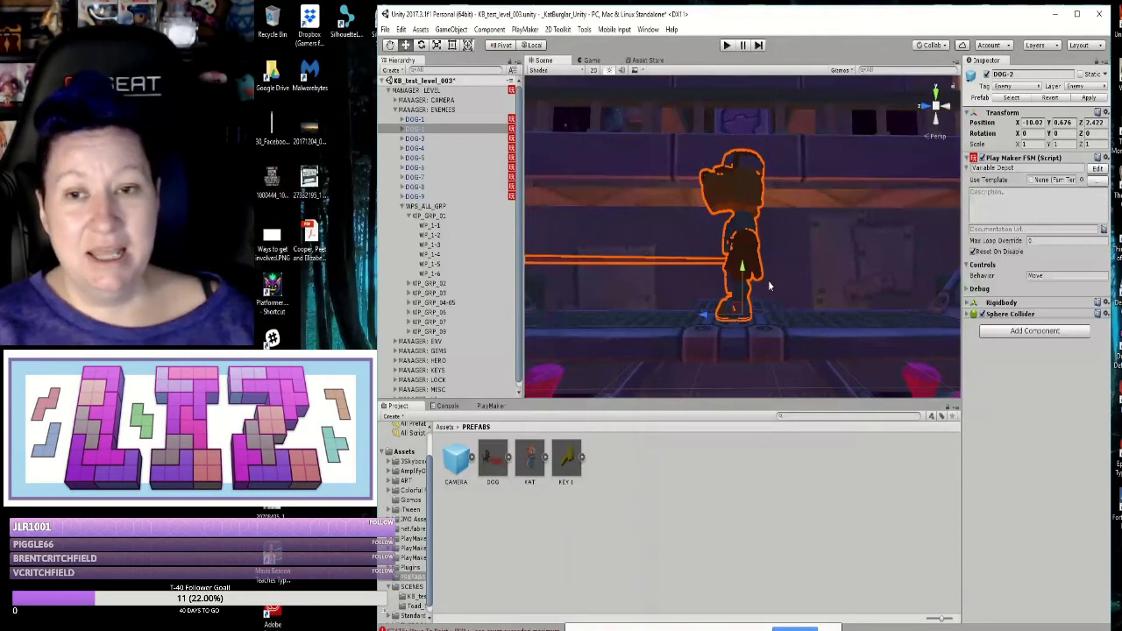
pyautogui.keyDown('alt'); pyautogui.moveTo(788, 342); pyautogui.dragTo(757, 388); pyautogui.keyUp('alt')
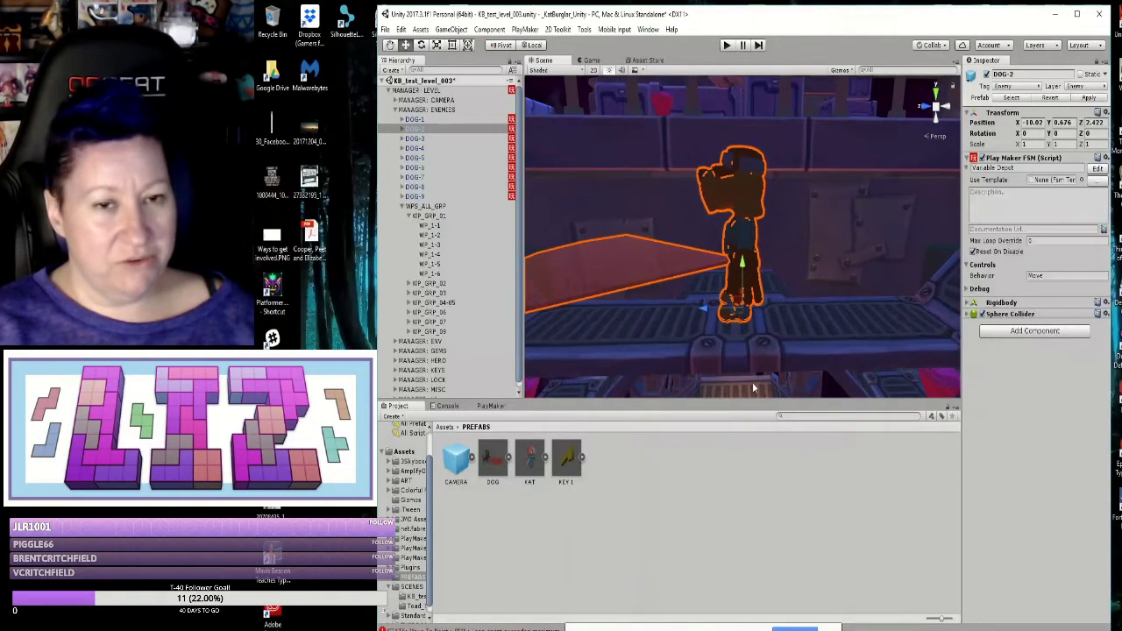
pyautogui.click(409, 216)
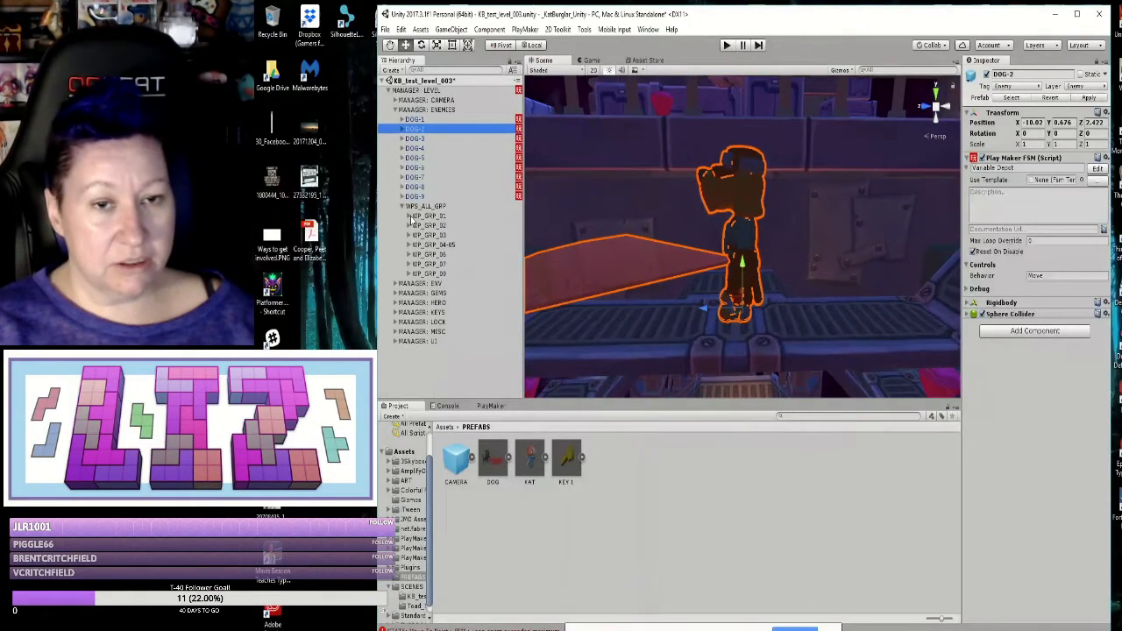
# Step: Expand WP_GRP_02 and inspect where waypoints WP_2-1 and WP_2-2 sit relative to DOG-2 and the walkway
pyautogui.click(408, 227)
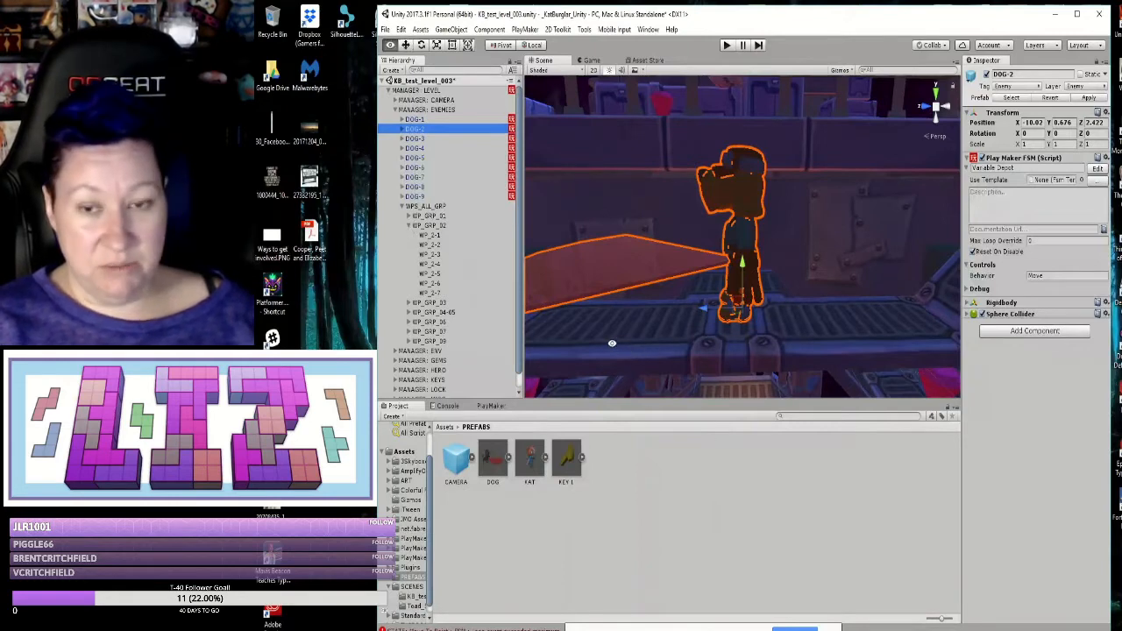
pyautogui.keyDown('alt'); pyautogui.moveTo(611, 343); pyautogui.dragTo(844, 351); pyautogui.keyUp('alt')
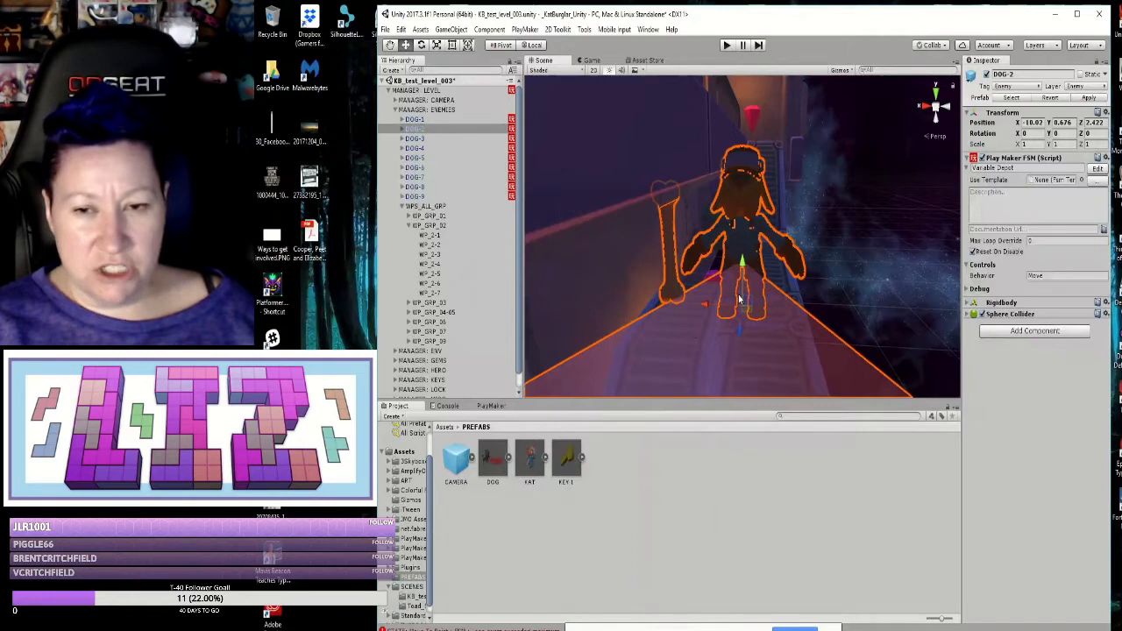
pyautogui.click(430, 236)
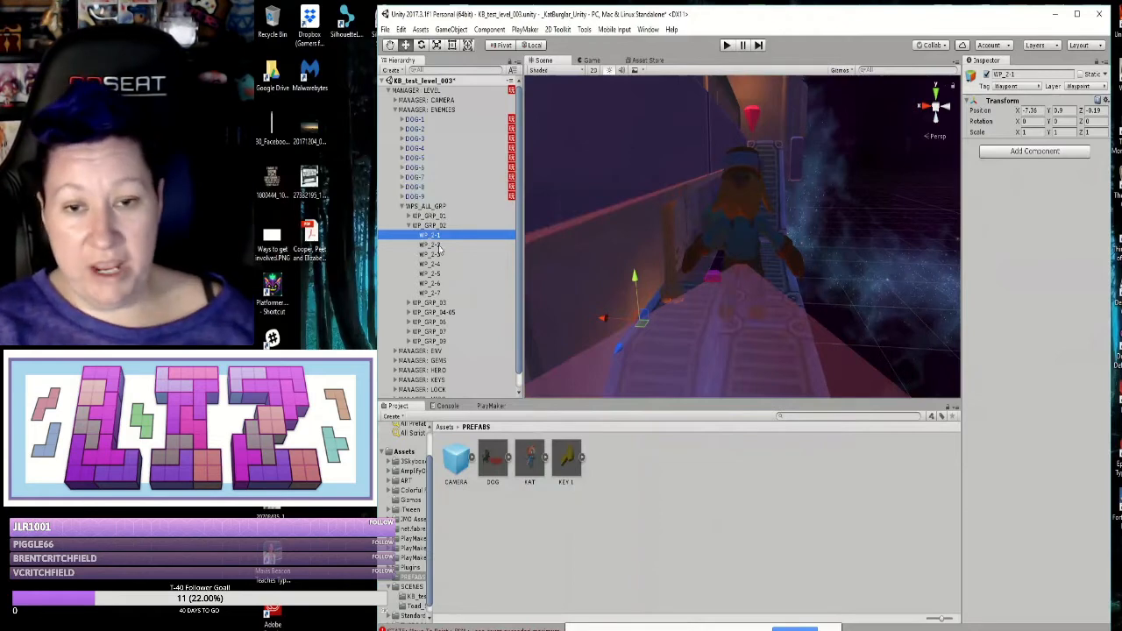
pyautogui.click(438, 246)
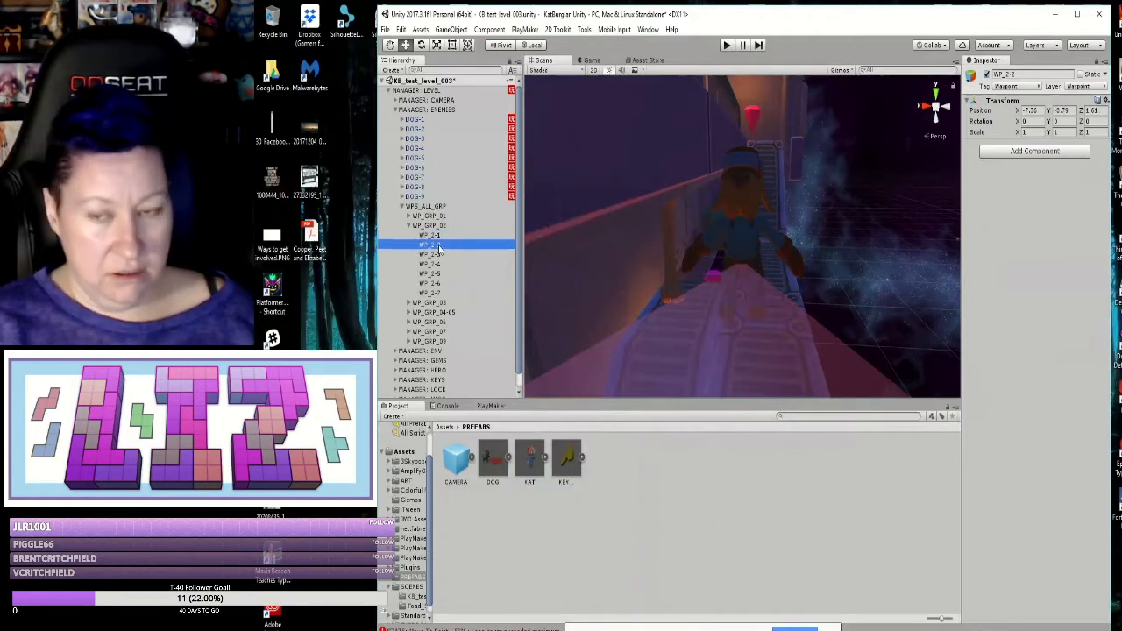
pyautogui.press('f')
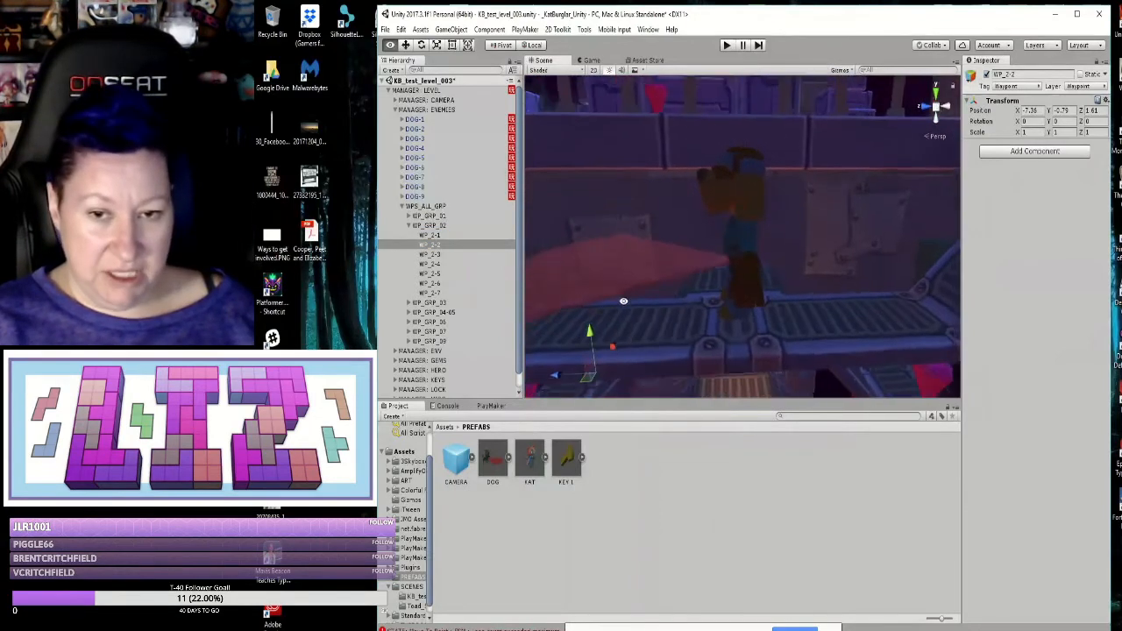
pyautogui.keyDown('alt'); pyautogui.moveTo(604, 323); pyautogui.dragTo(712, 339); pyautogui.keyUp('alt')
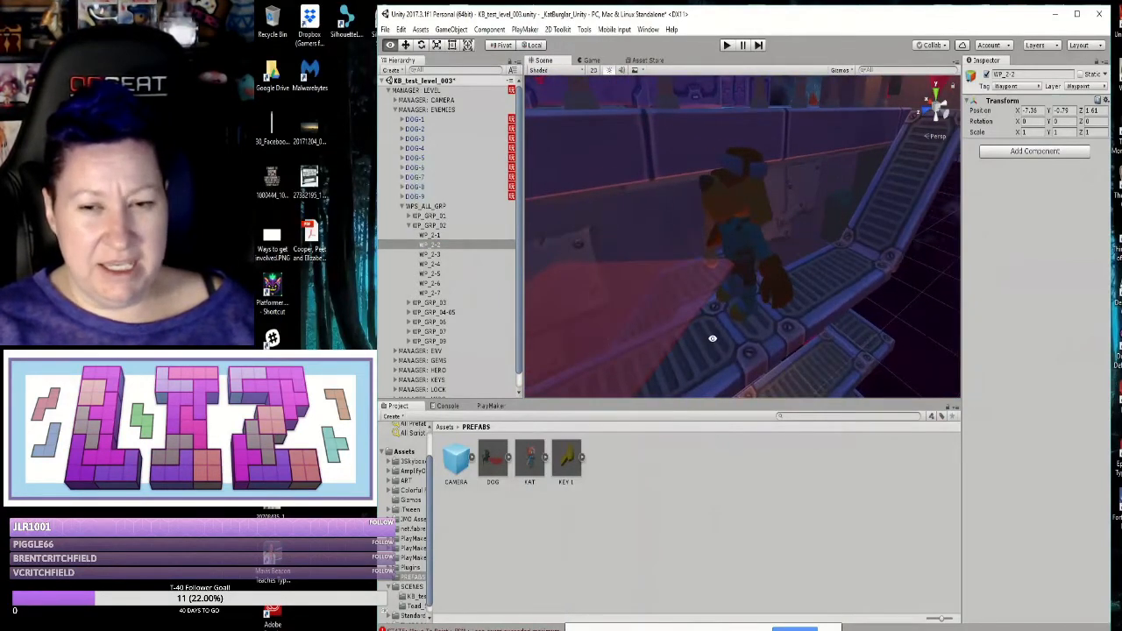
pyautogui.keyDown('alt'); pyautogui.moveTo(711, 338); pyautogui.dragTo(862, 285); pyautogui.keyUp('alt')
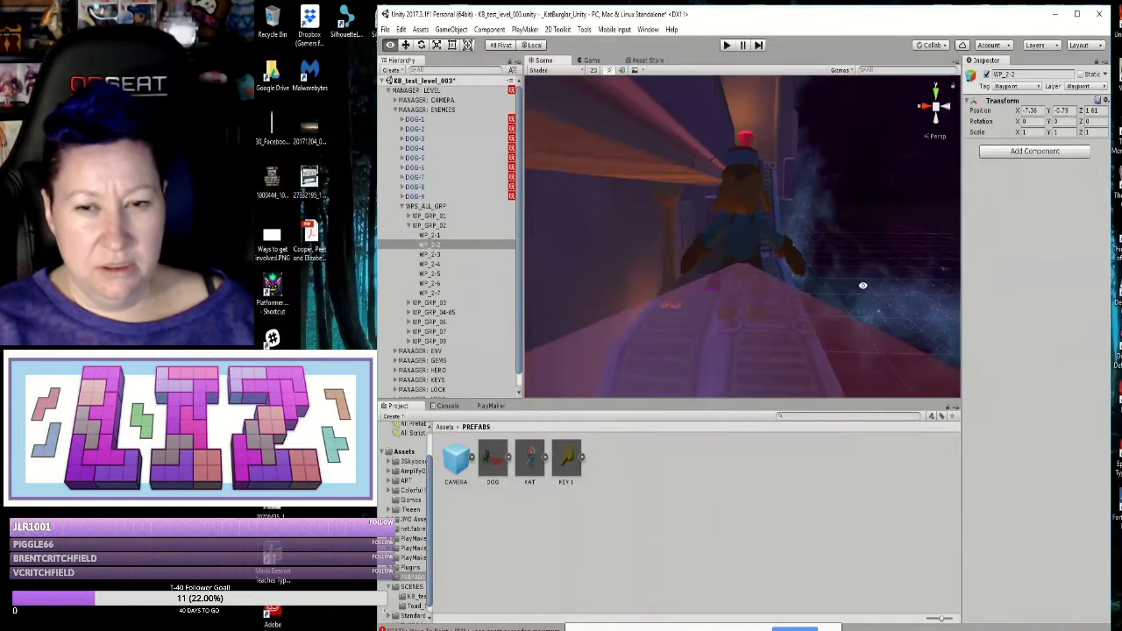
# Step: Shift DOG-2 along the X axis onto the middle of the walkway section, at an X position of about -9.28
pyautogui.click(743, 237)
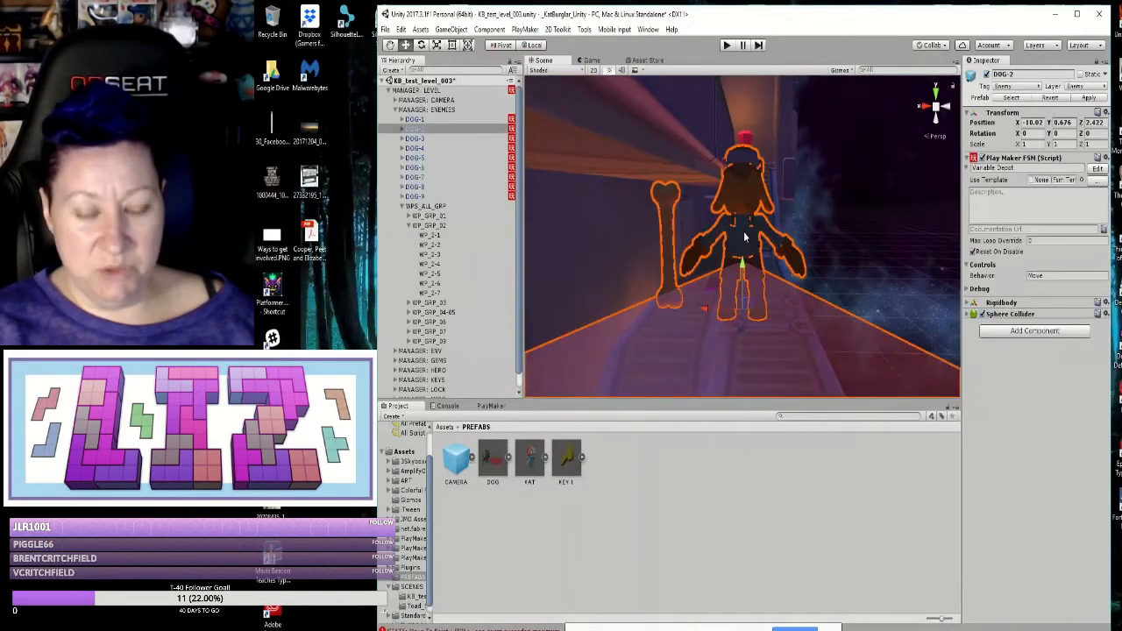
pyautogui.press('f')
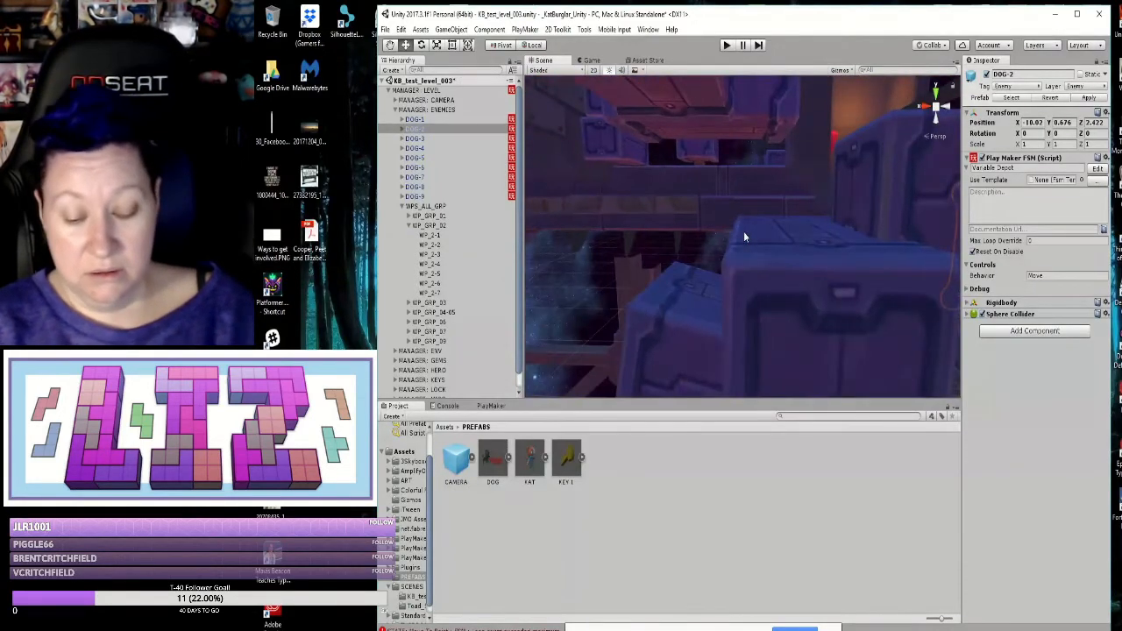
pyautogui.press('Right')
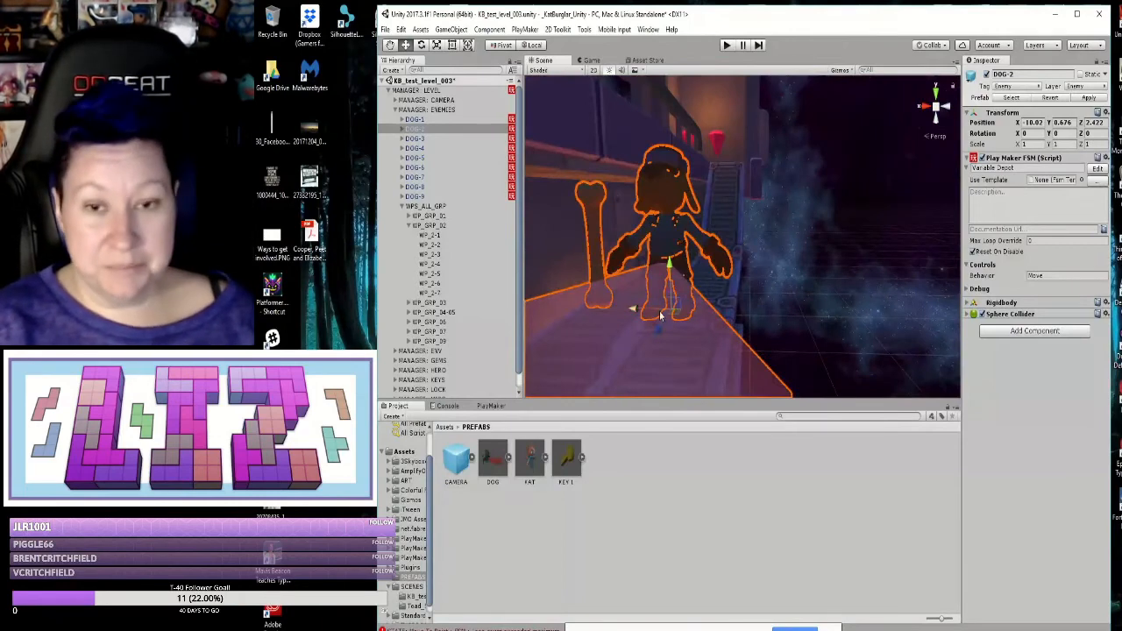
pyautogui.keyDown('alt'); pyautogui.moveTo(798, 312); pyautogui.dragTo(686, 345); pyautogui.keyUp('alt')
pyautogui.moveTo(791, 292)
pyautogui.keyDown('alt'); pyautogui.mouseDown()
pyautogui.moveTo(882, 289)
pyautogui.moveTo(800, 289)
pyautogui.mouseUp(); pyautogui.keyUp('alt')
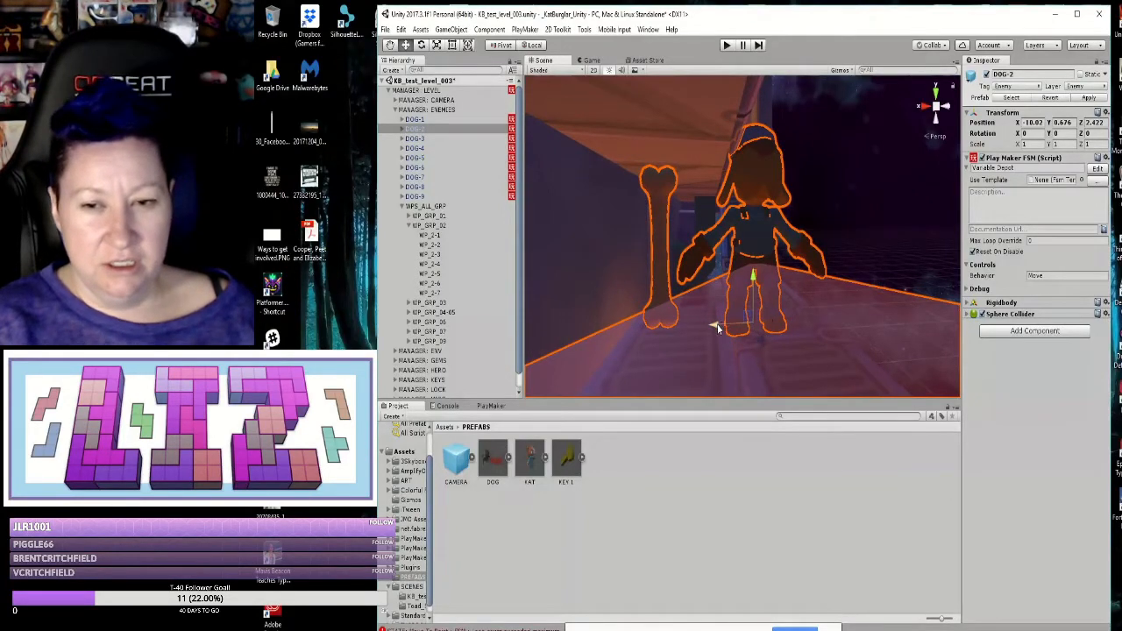
pyautogui.moveTo(719, 326); pyautogui.dragTo(651, 330)
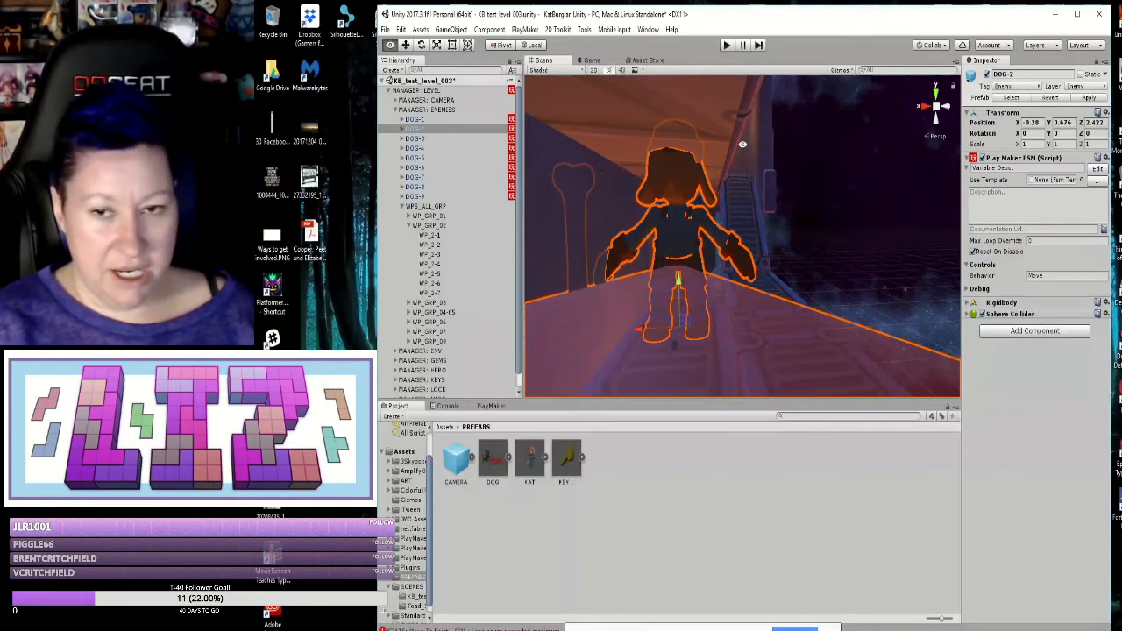
pyautogui.keyDown('alt'); pyautogui.moveTo(731, 239); pyautogui.dragTo(732, 190); pyautogui.keyUp('alt')
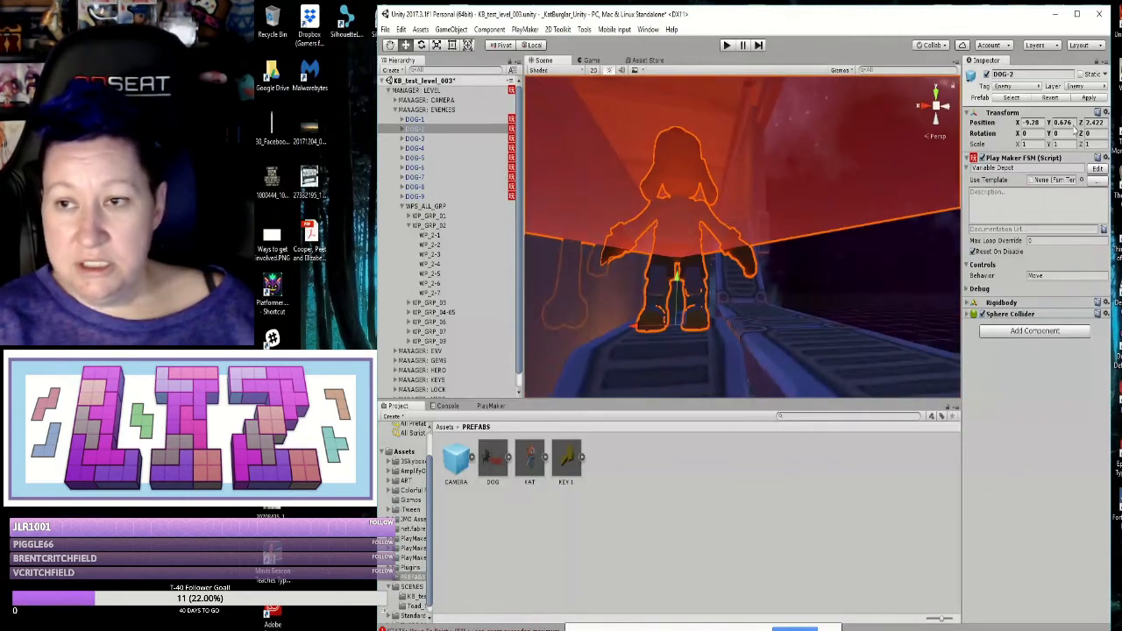
# Step: Copy DOG-2's Y position and apply it to waypoint WP_2-1, setting its Y to 0.676
pyautogui.click(1062, 122)
pyautogui.hotkey('ctrl', 'c')
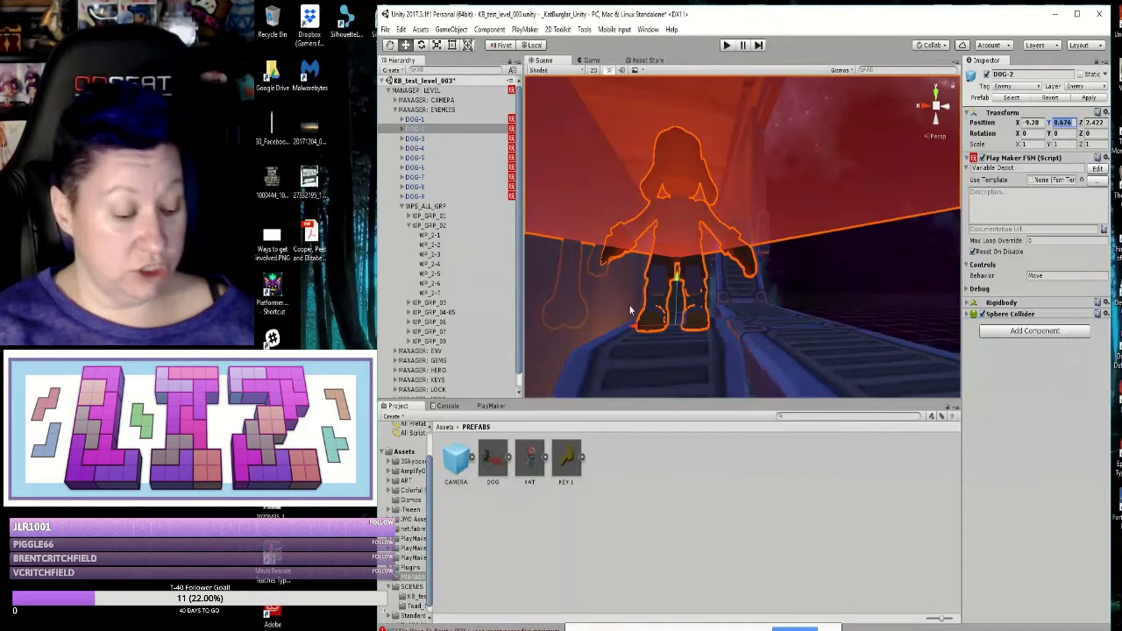
pyautogui.keyDown('alt'); pyautogui.moveTo(691, 344); pyautogui.dragTo(386, 396); pyautogui.keyUp('alt')
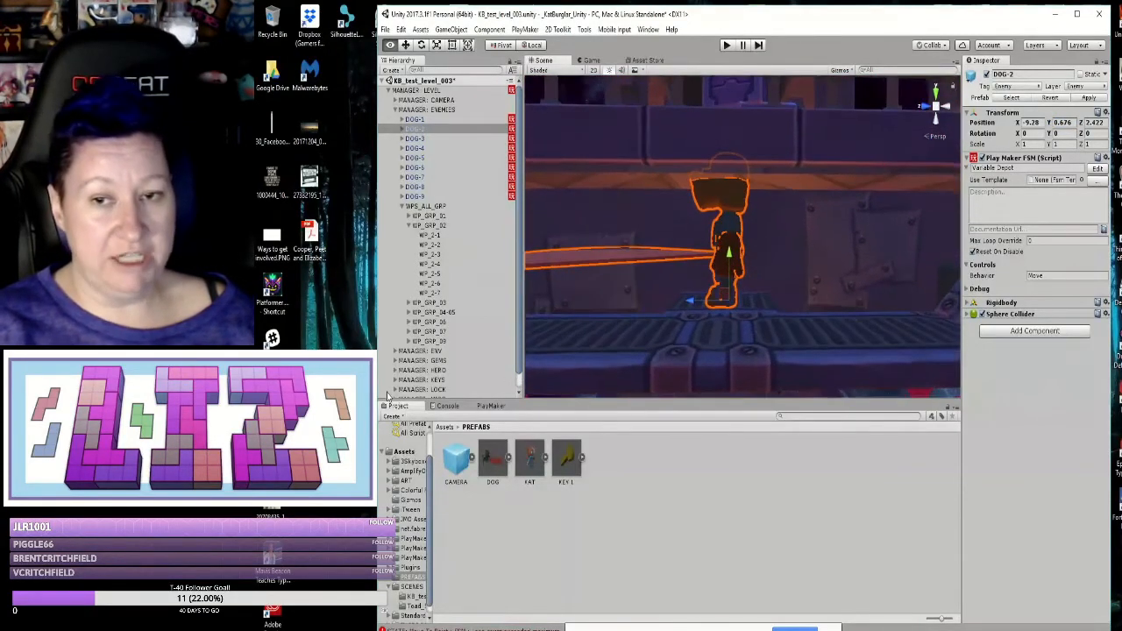
pyautogui.click(429, 237)
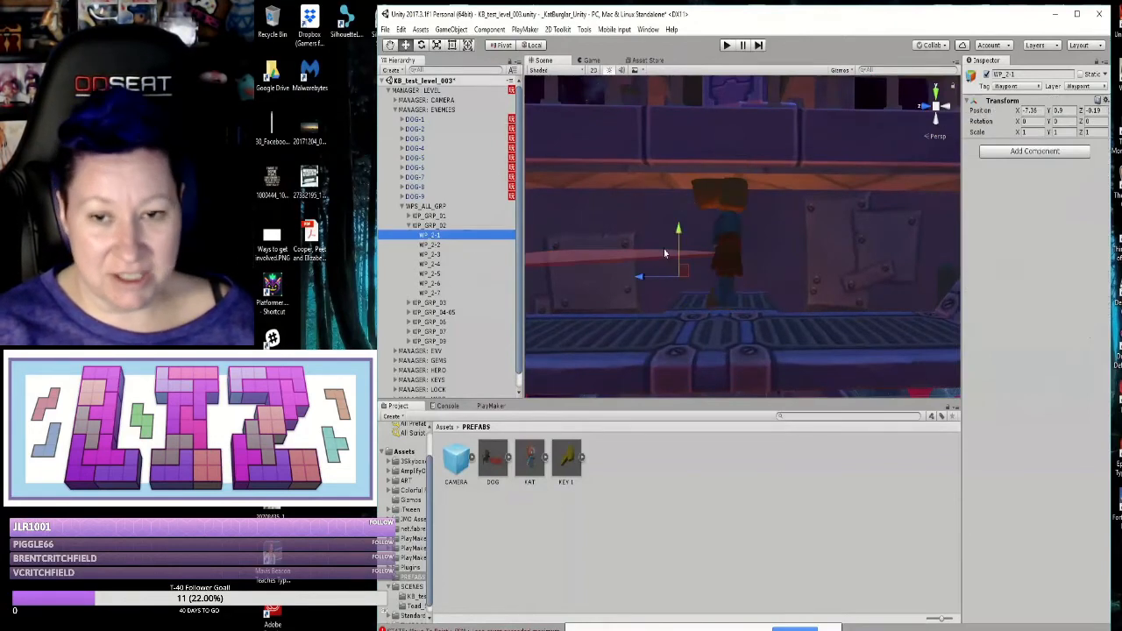
pyautogui.click(1056, 111)
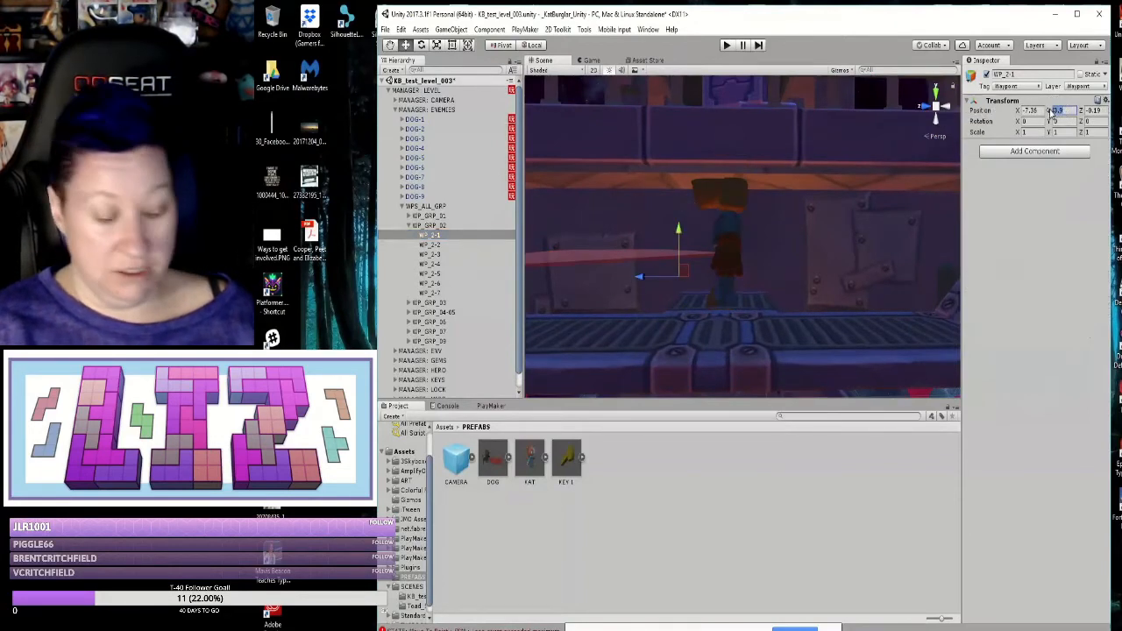
pyautogui.hotkey('ctrl', 'v')
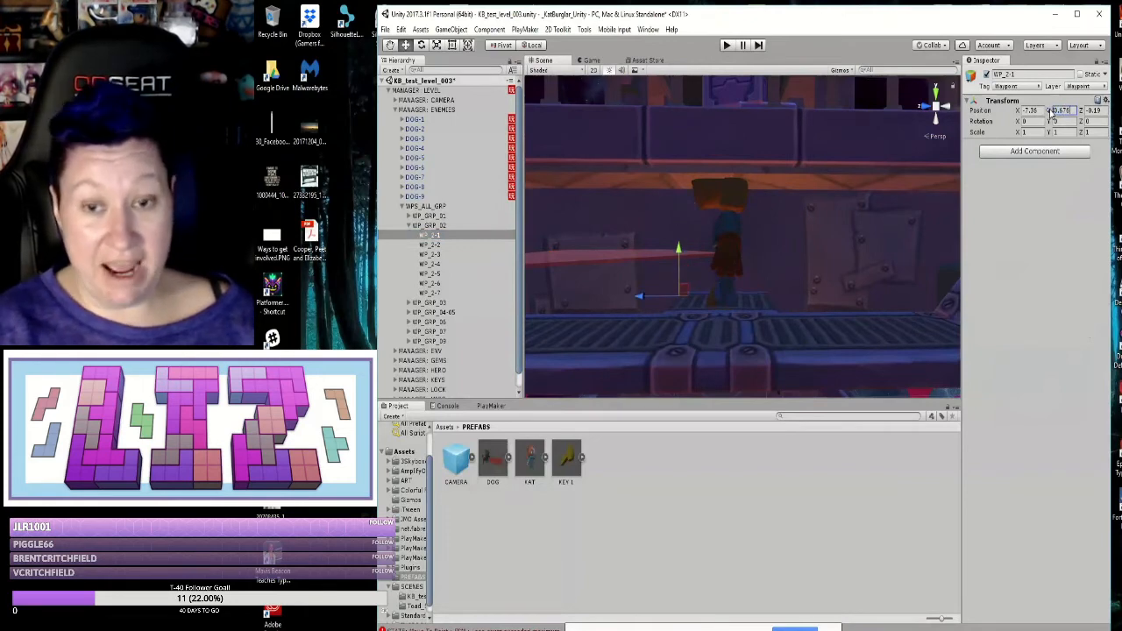
# Step: Lower waypoint WP_2-2 onto the floor of the lower walkway, at a Y position of about -1.089
pyautogui.click(438, 246)
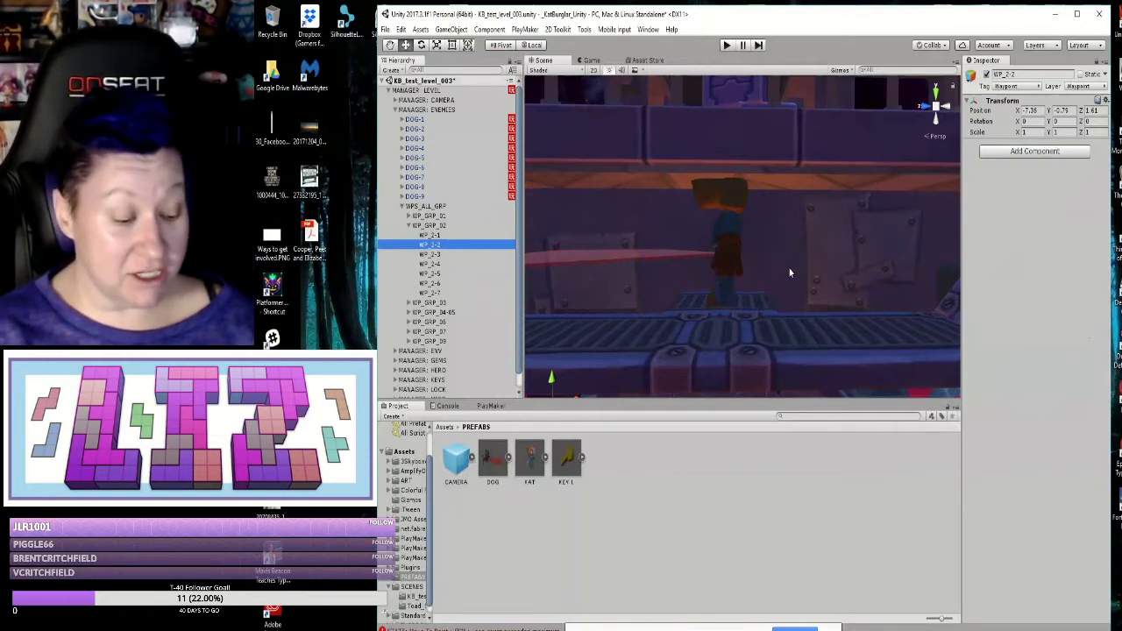
pyautogui.scroll(-5, 714, 379)
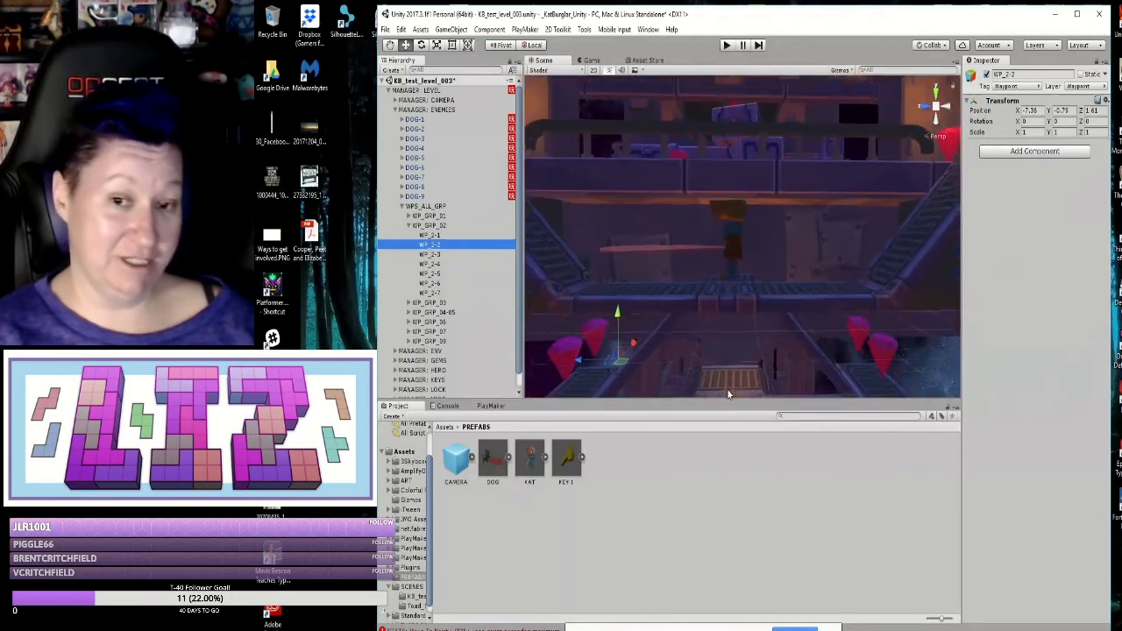
pyautogui.moveTo(762, 362); pyautogui.dragTo(770, 325, button='right')
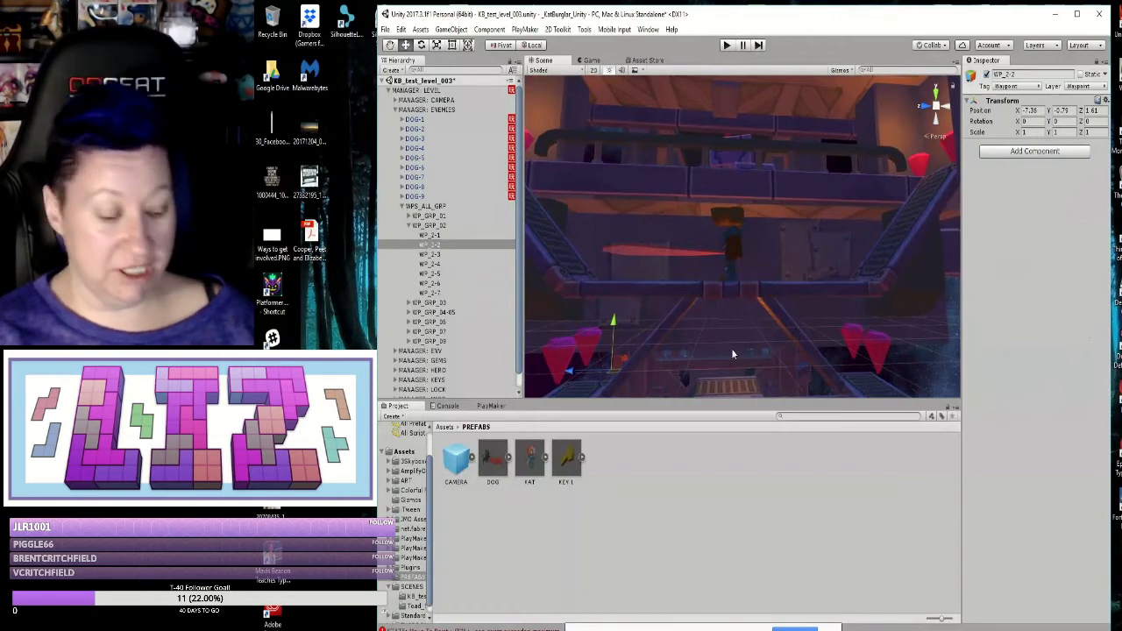
pyautogui.moveTo(733, 354); pyautogui.dragTo(839, 285, button='middle')
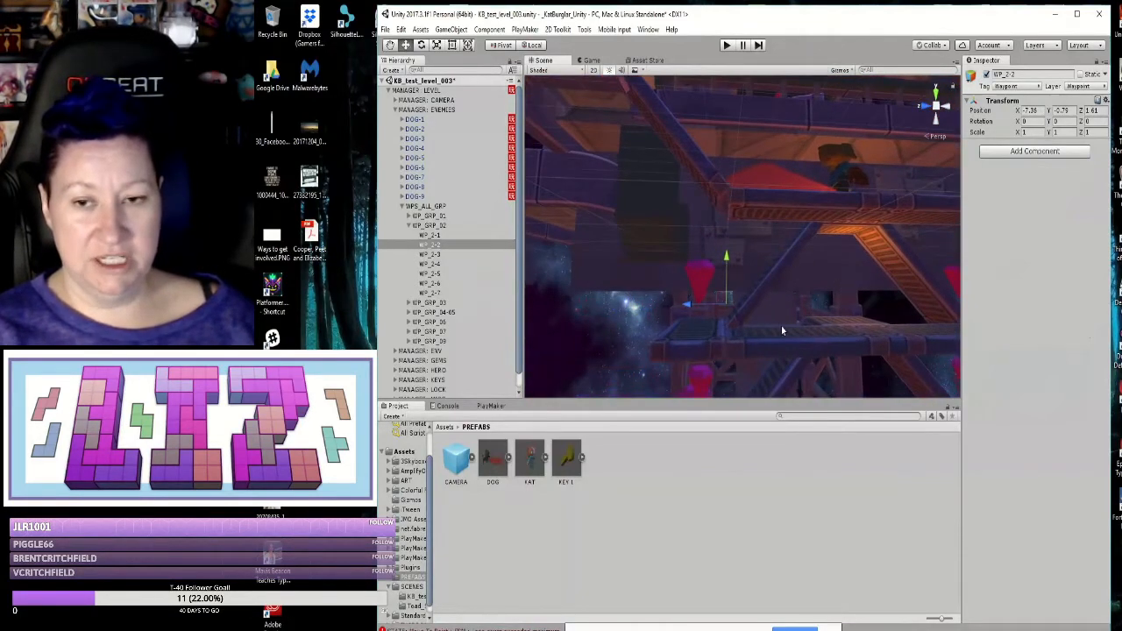
pyautogui.moveTo(694, 334); pyautogui.dragTo(731, 343, button='middle')
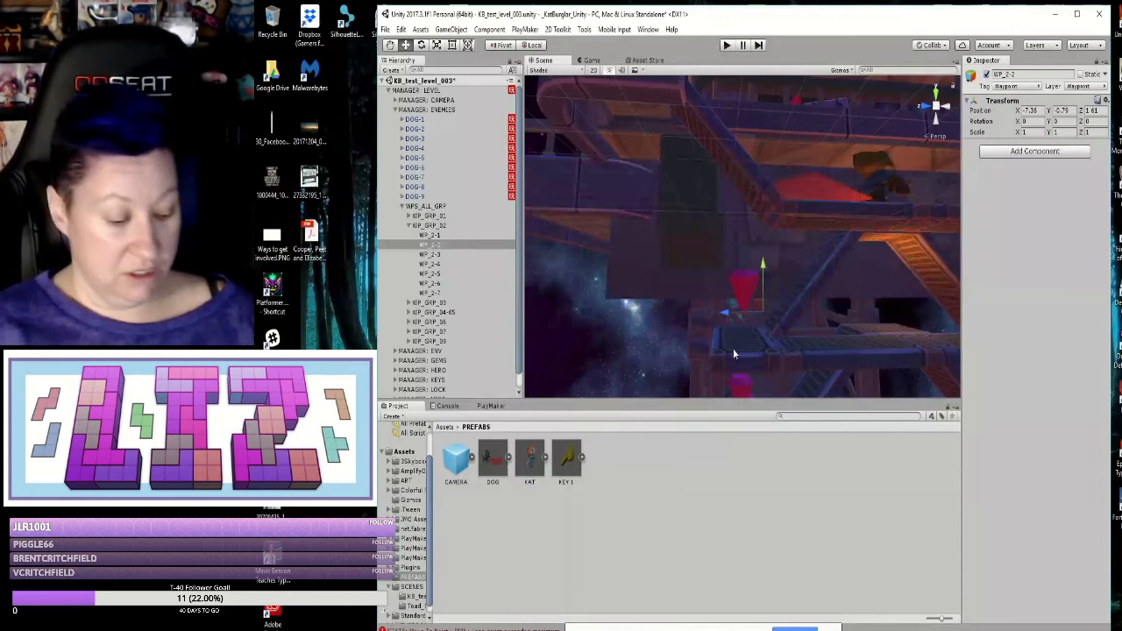
pyautogui.moveTo(733, 348); pyautogui.dragTo(522, 341, button='right')
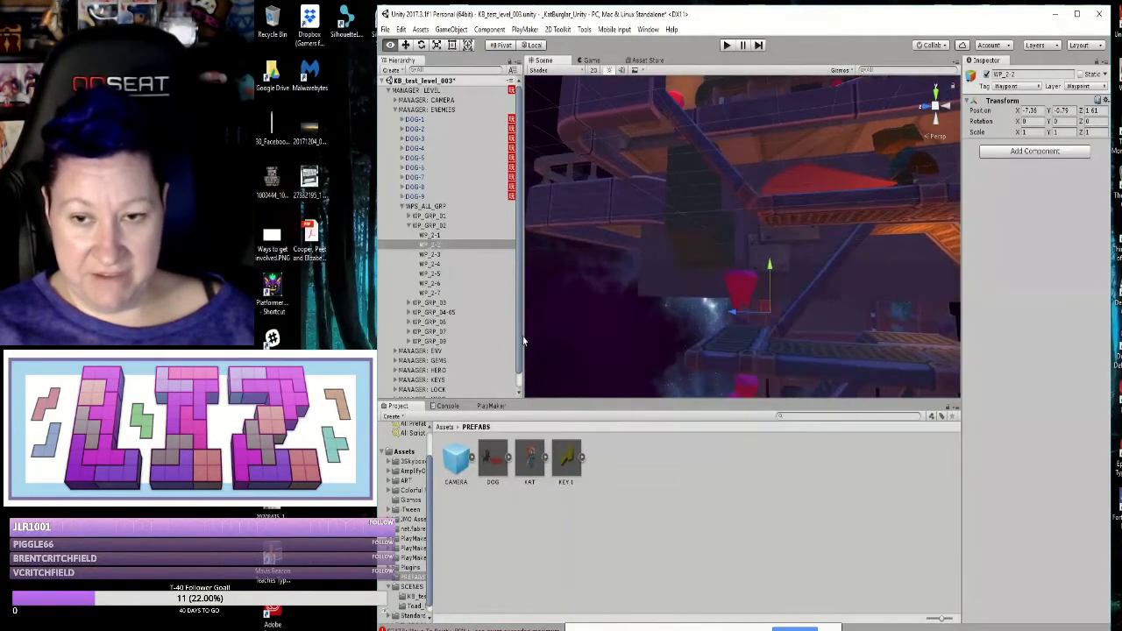
pyautogui.keyDown('alt'); pyautogui.moveTo(523, 341); pyautogui.dragTo(540, 324); pyautogui.keyUp('alt')
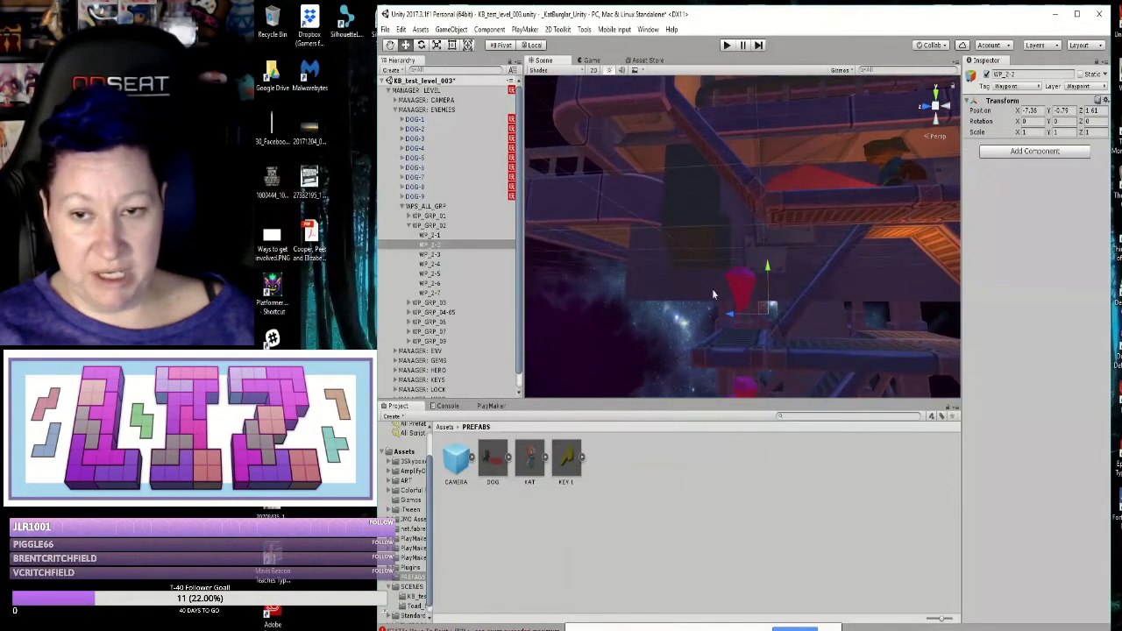
pyautogui.moveTo(768, 267); pyautogui.dragTo(768, 282)
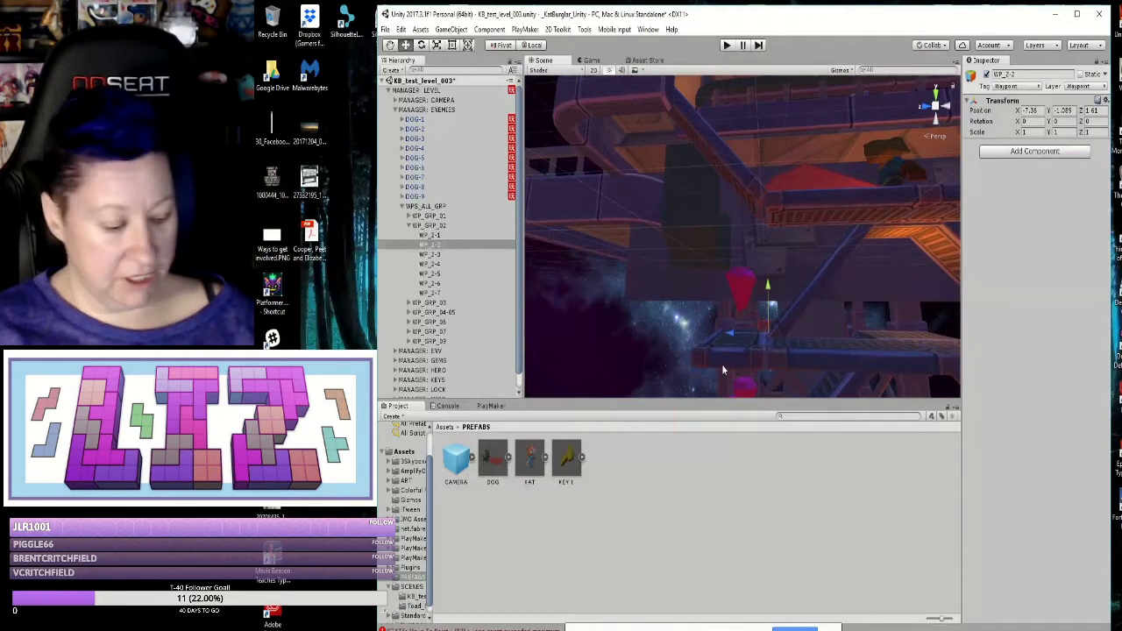
pyautogui.moveTo(699, 357)
pyautogui.keyDown('alt'); pyautogui.mouseDown()
pyautogui.moveTo(879, 404)
pyautogui.moveTo(1042, 373)
pyautogui.moveTo(1113, 390)
pyautogui.moveTo(1082, 439)
pyautogui.moveTo(1113, 420)
pyautogui.moveTo(686, 347)
pyautogui.mouseUp(); pyautogui.keyUp('alt')
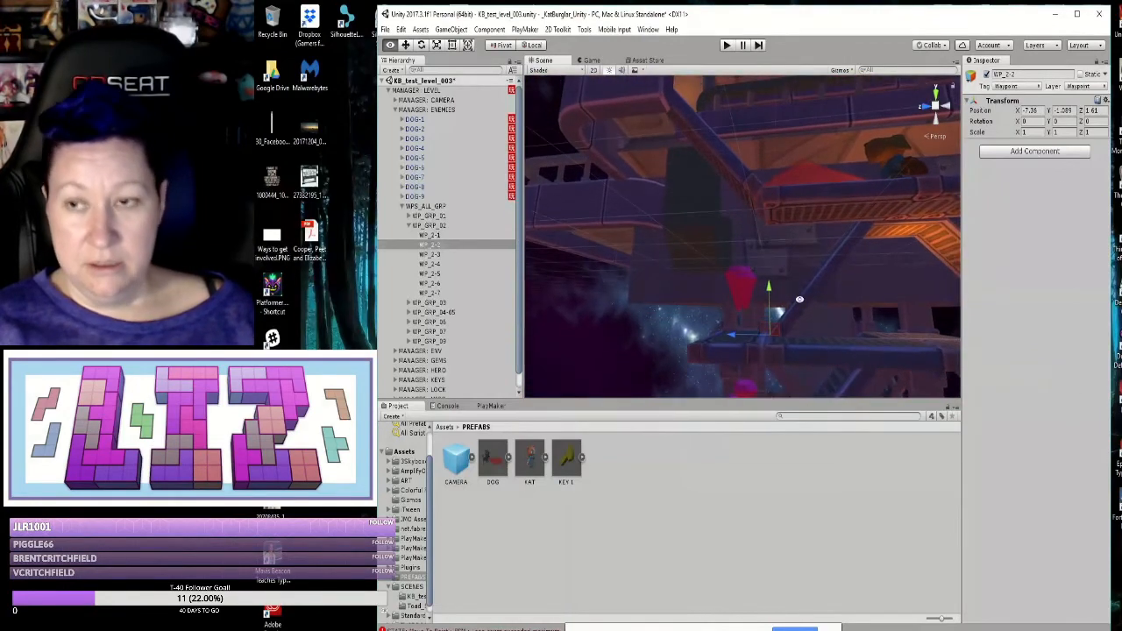
# Step: Copy WP_2-2's Y position to waypoints WP_2-3 and WP_2-4, setting both to -1.089
pyautogui.click(1070, 112)
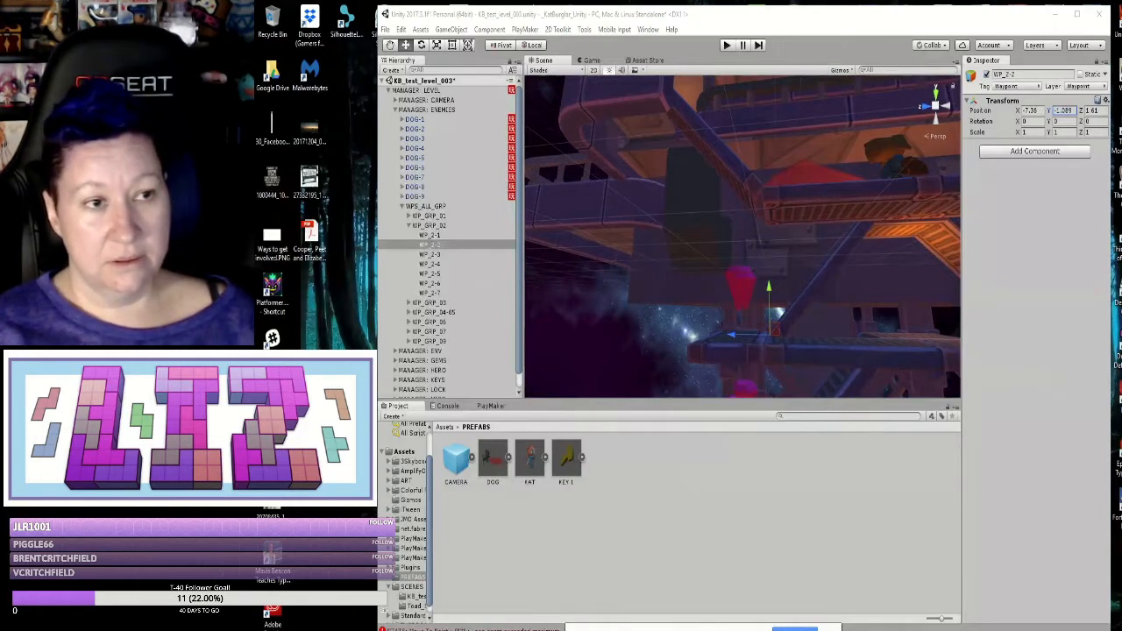
pyautogui.click(433, 256)
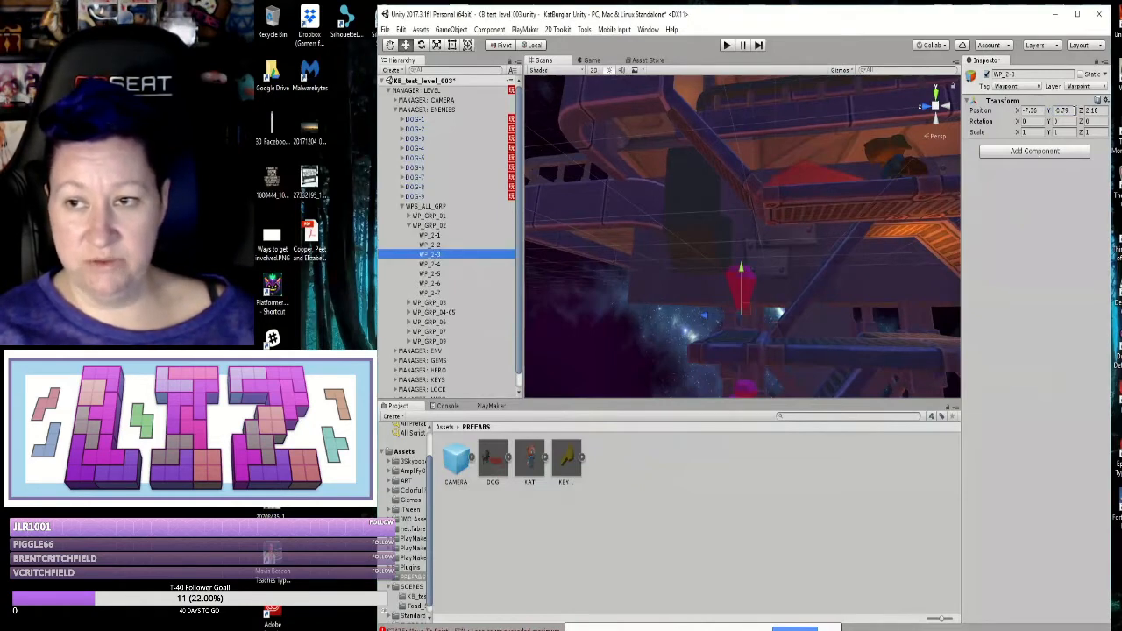
pyautogui.moveTo(1074, 111); pyautogui.dragTo(1044, 112)
pyautogui.write('-1.089')
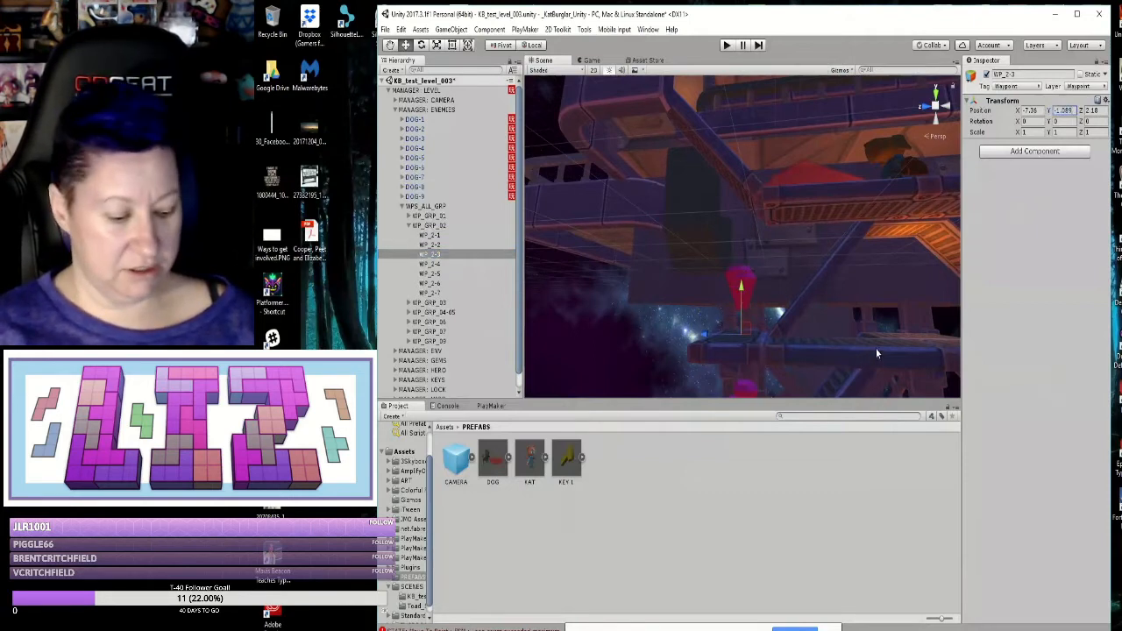
pyautogui.scroll(-7, 885, 349)
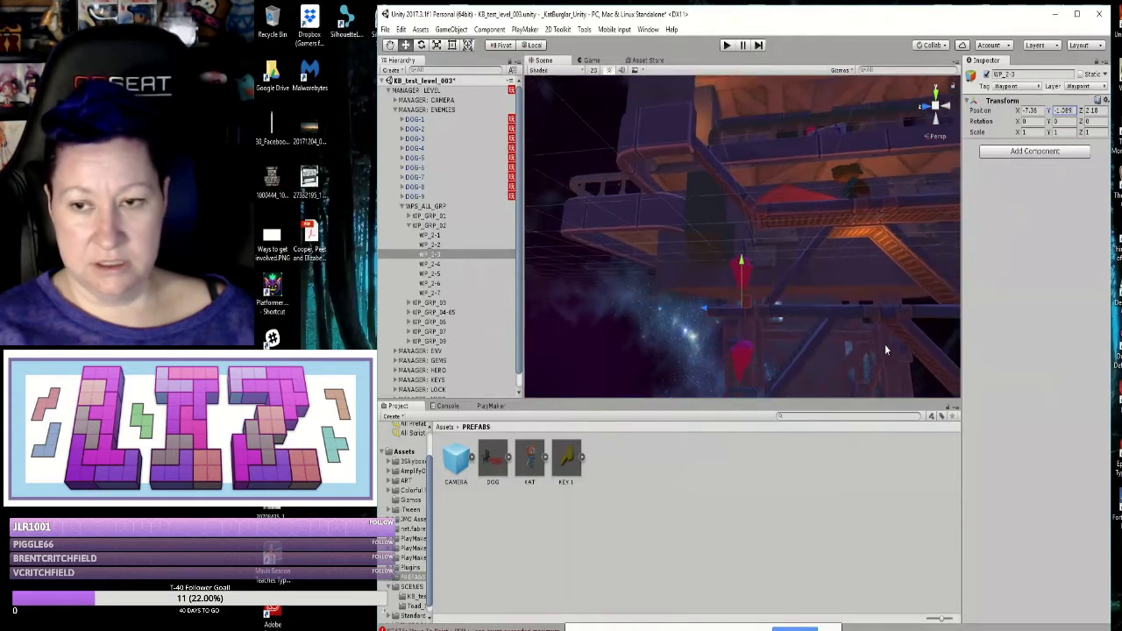
pyautogui.keyDown('alt'); pyautogui.moveTo(913, 332); pyautogui.dragTo(633, 353); pyautogui.keyUp('alt')
pyautogui.click(431, 264)
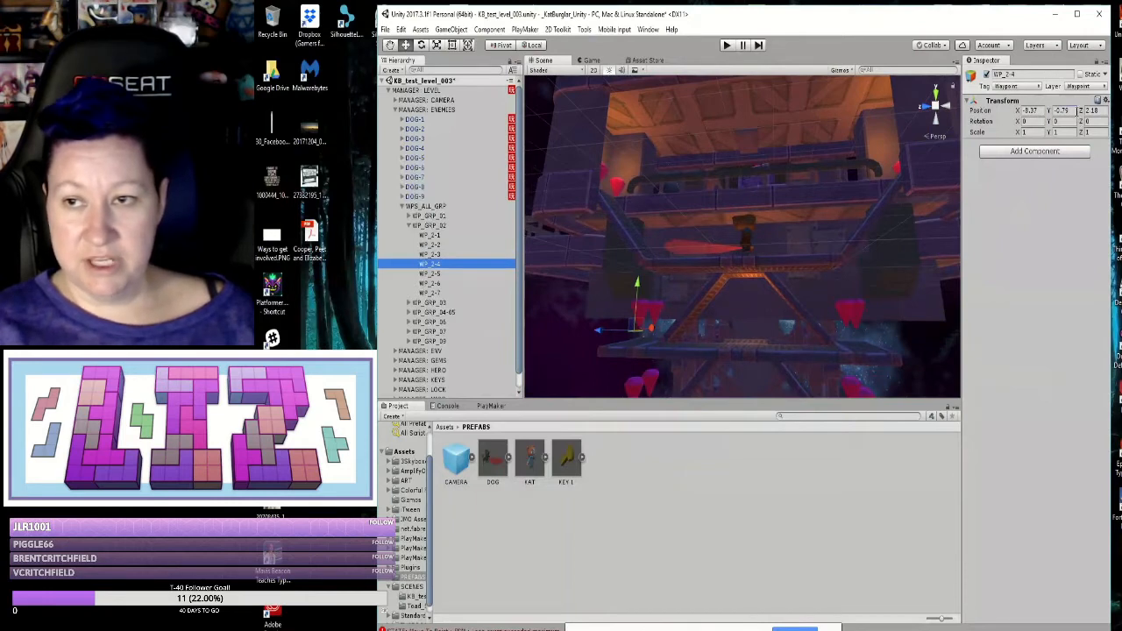
pyautogui.click(1061, 110)
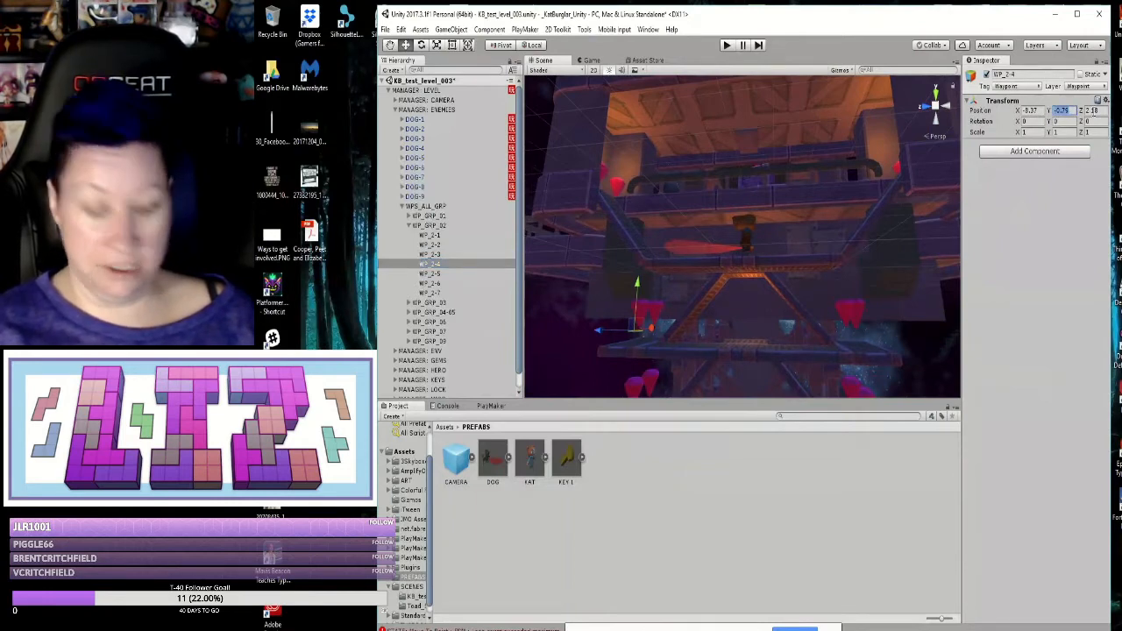
pyautogui.write('-1.089')
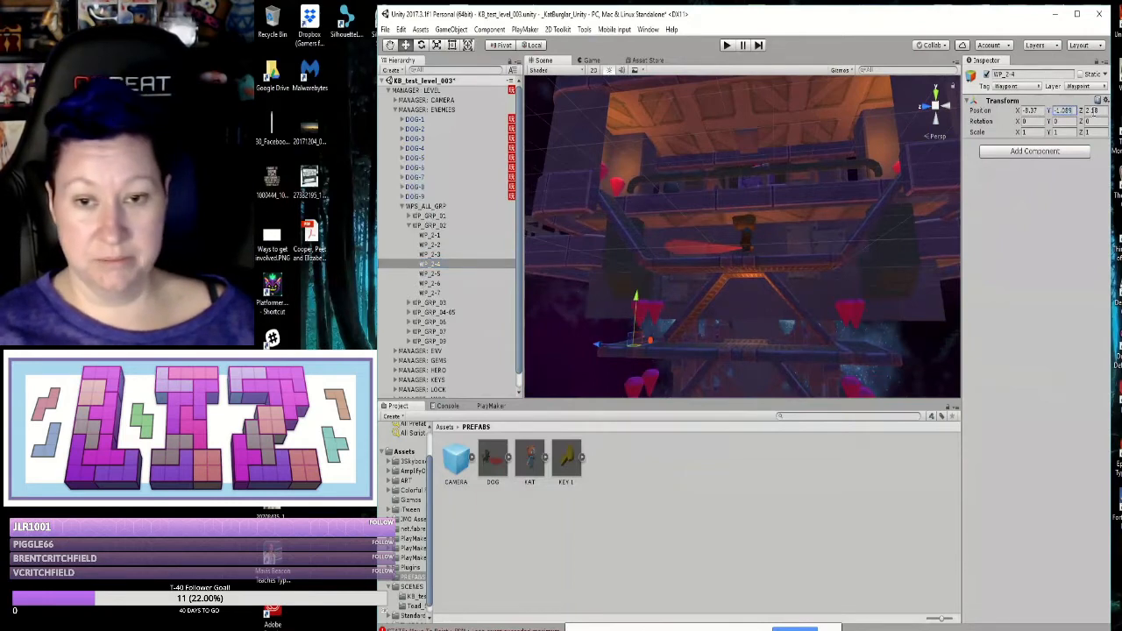
# Step: Set the Y positions of waypoints WP_2-5 and WP_2-6 to -1.089
pyautogui.click(431, 273)
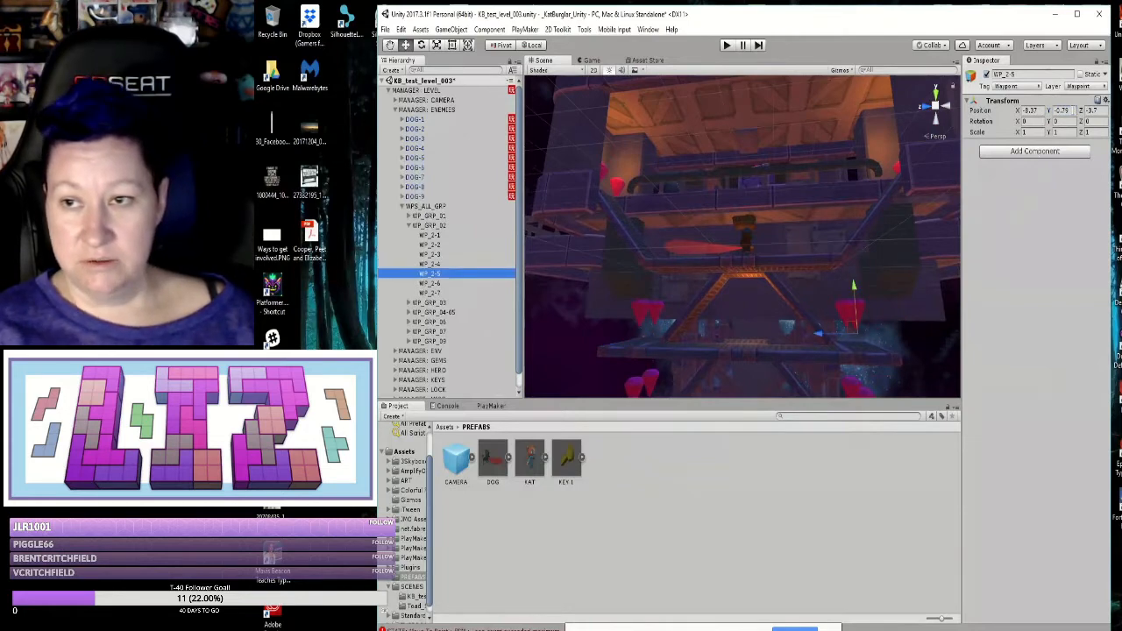
pyautogui.click(1062, 111)
pyautogui.write('-1.089')
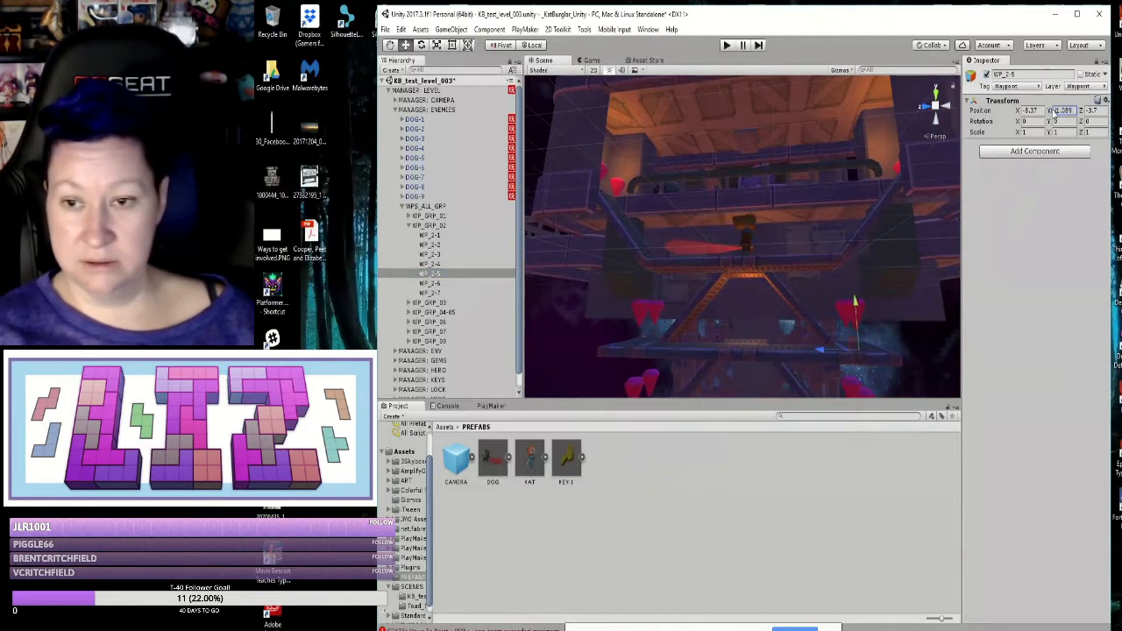
pyautogui.click(438, 284)
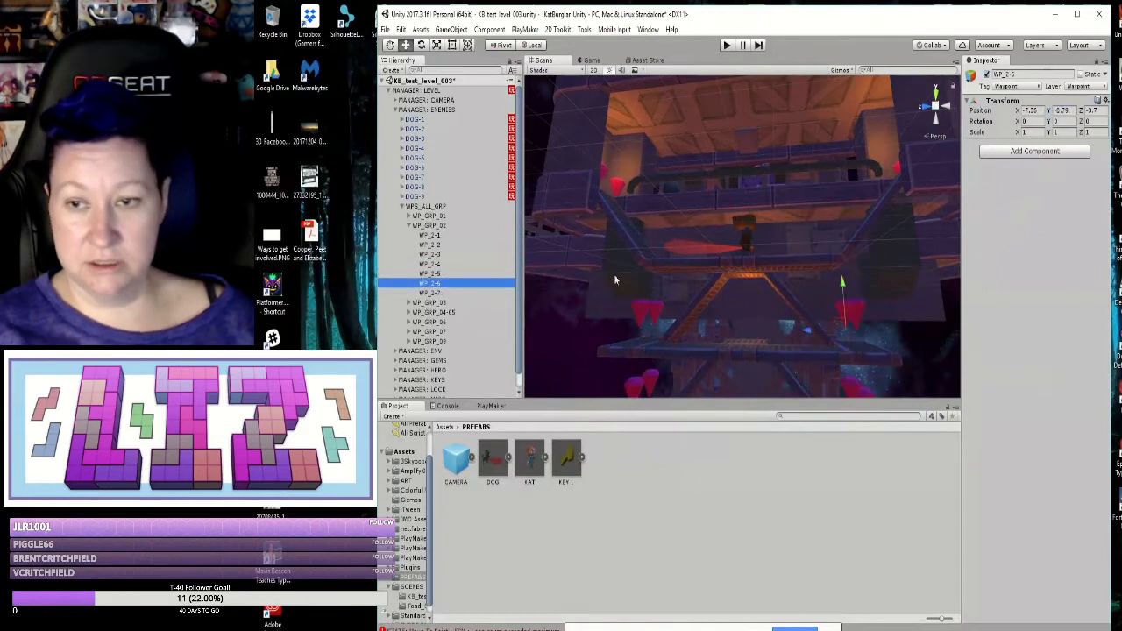
pyautogui.click(1063, 110)
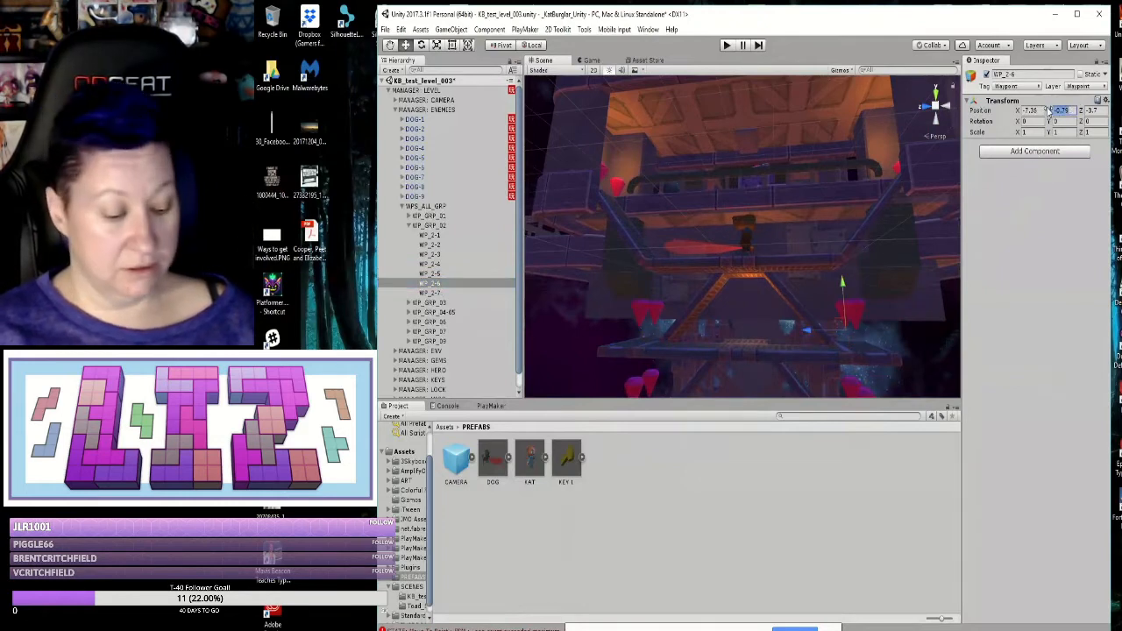
pyautogui.write('-1.089')
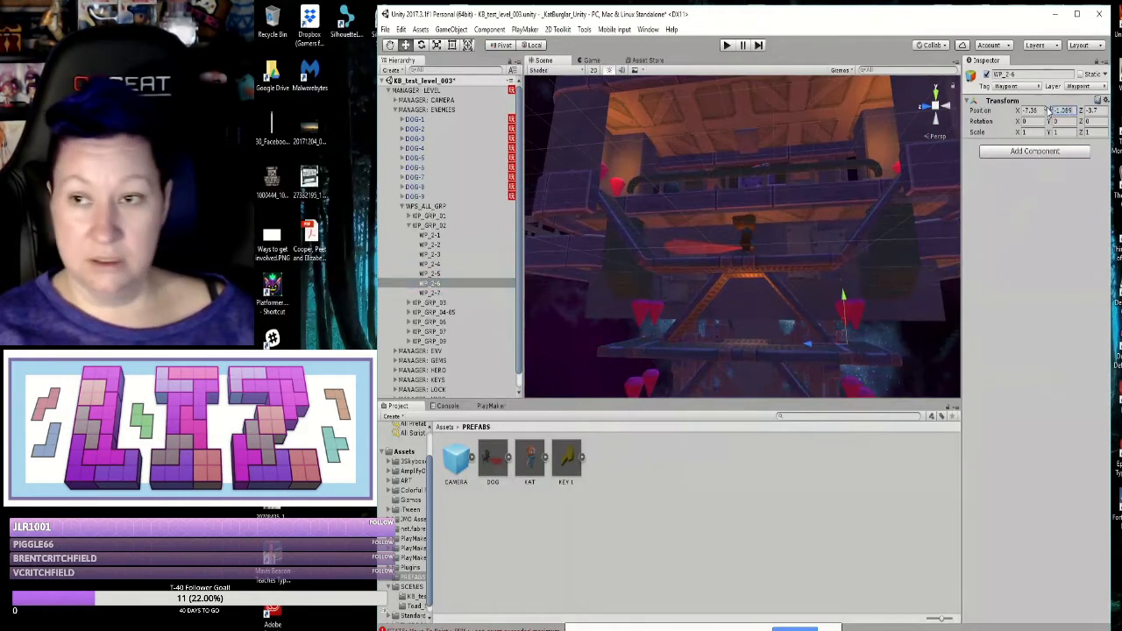
# Step: Copy waypoint WP_2-1's Y position and apply it to WP_2-7, setting its Y to 0.676
pyautogui.click(440, 295)
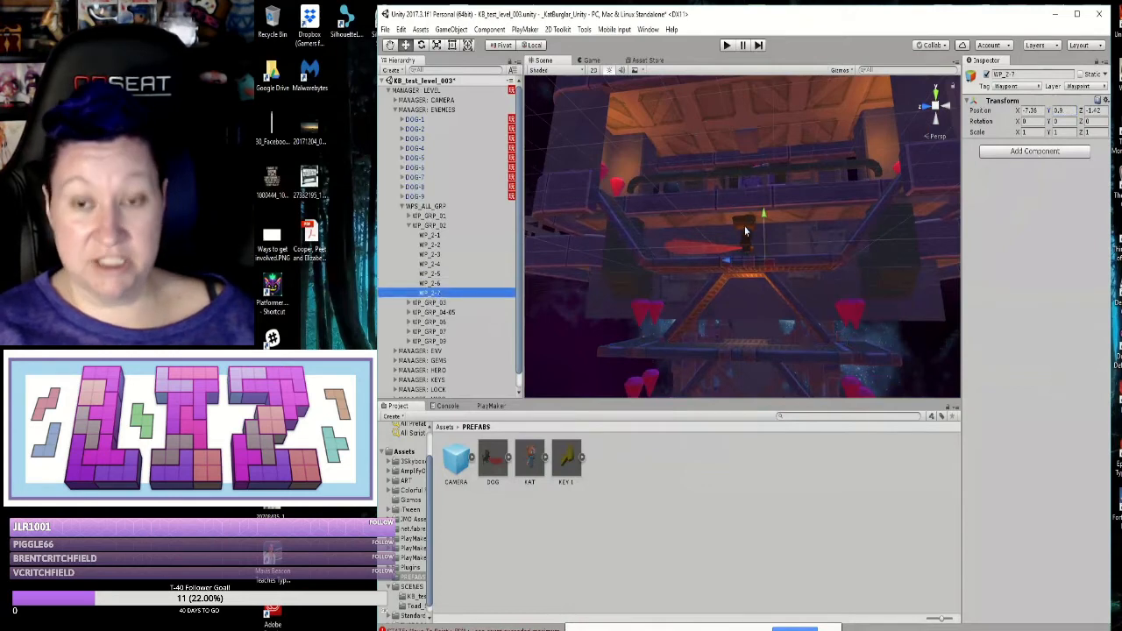
pyautogui.keyDown('alt'); pyautogui.moveTo(763, 233); pyautogui.dragTo(810, 368); pyautogui.keyUp('alt')
pyautogui.scroll(4, 808, 367)
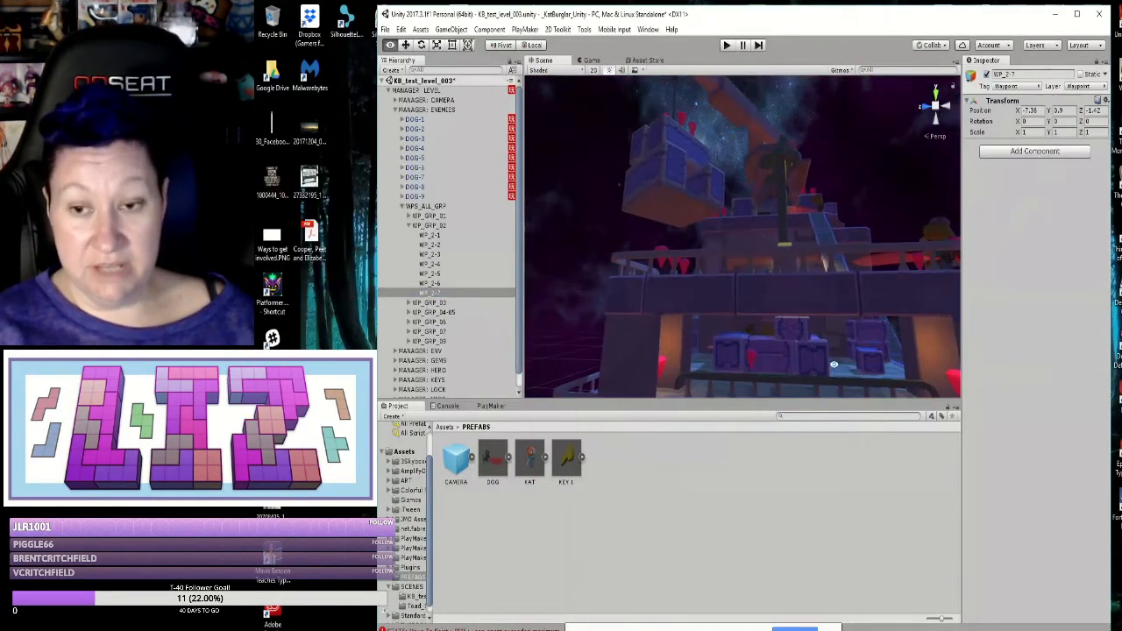
pyautogui.moveTo(833, 367); pyautogui.dragTo(829, 215, button='middle')
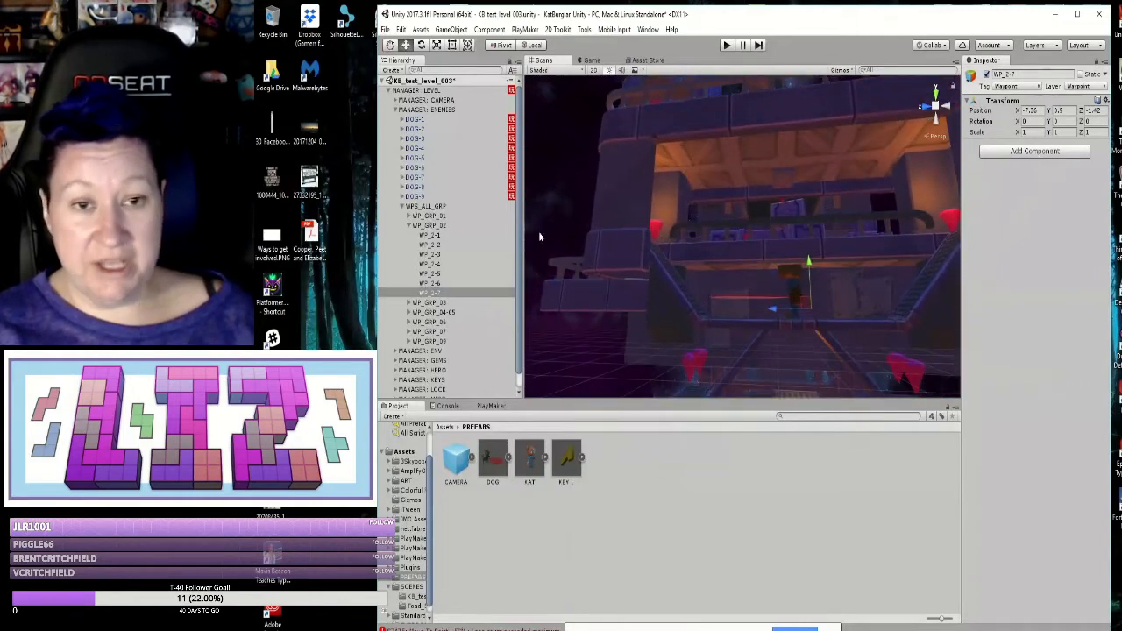
pyautogui.click(435, 236)
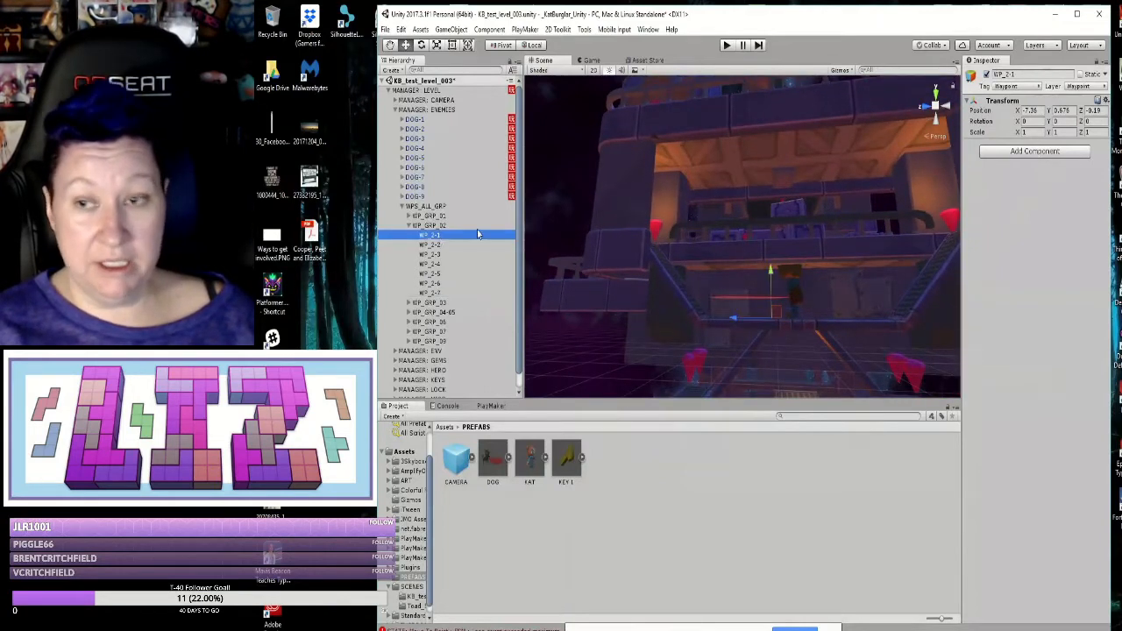
pyautogui.click(1063, 110)
pyautogui.hotkey('ctrl', 'c')
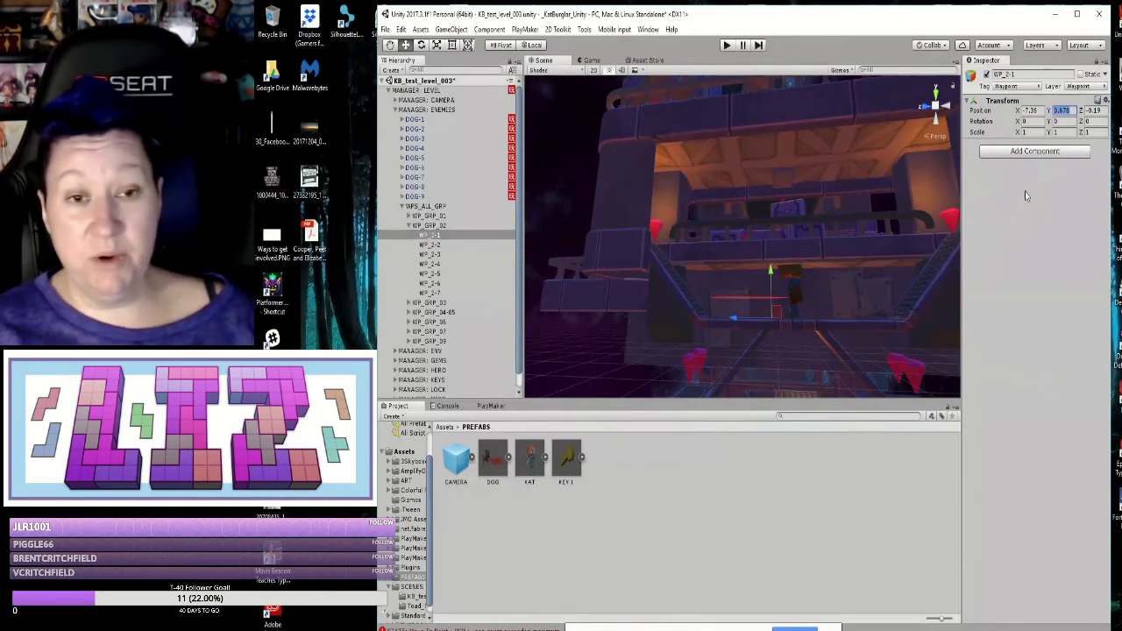
pyautogui.click(435, 293)
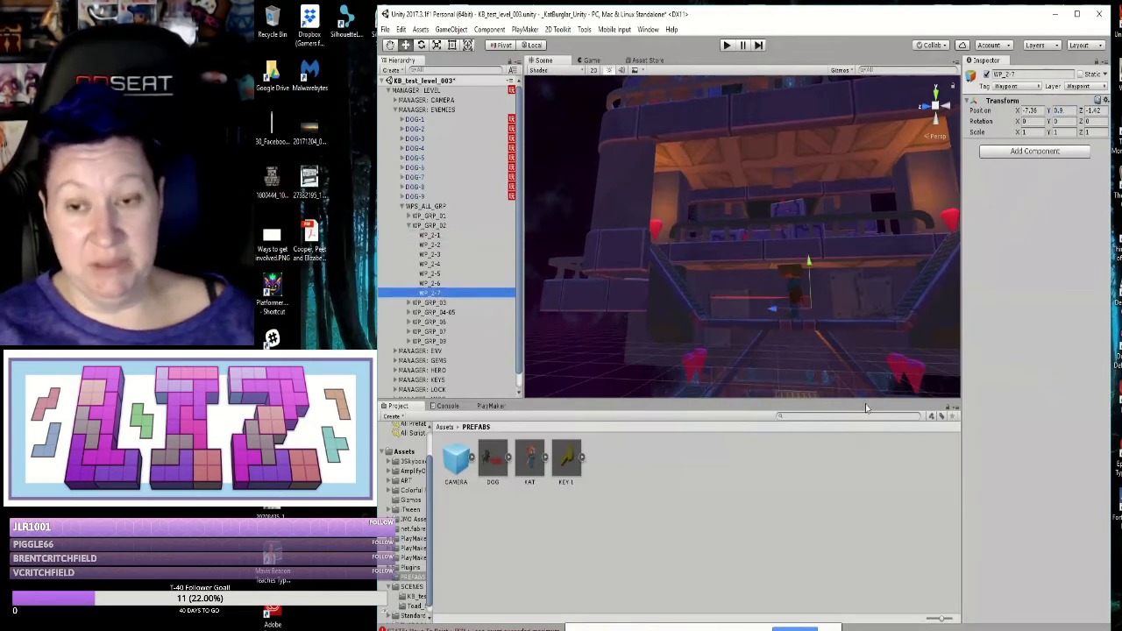
pyautogui.moveTo(1072, 112); pyautogui.dragTo(1049, 114)
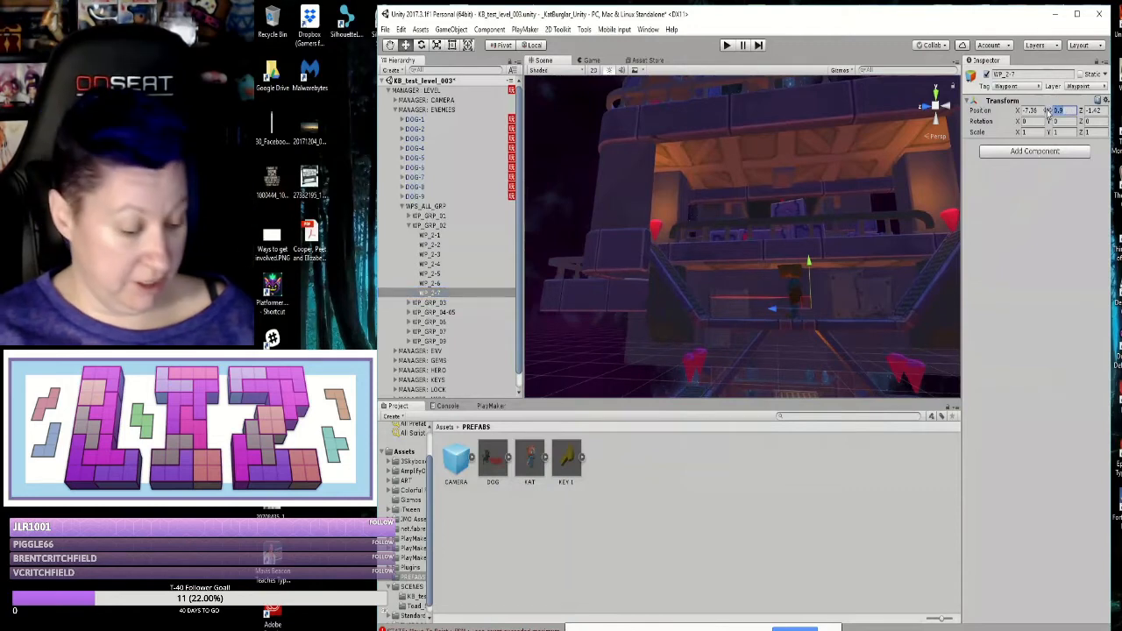
pyautogui.hotkey('ctrl', 'v')
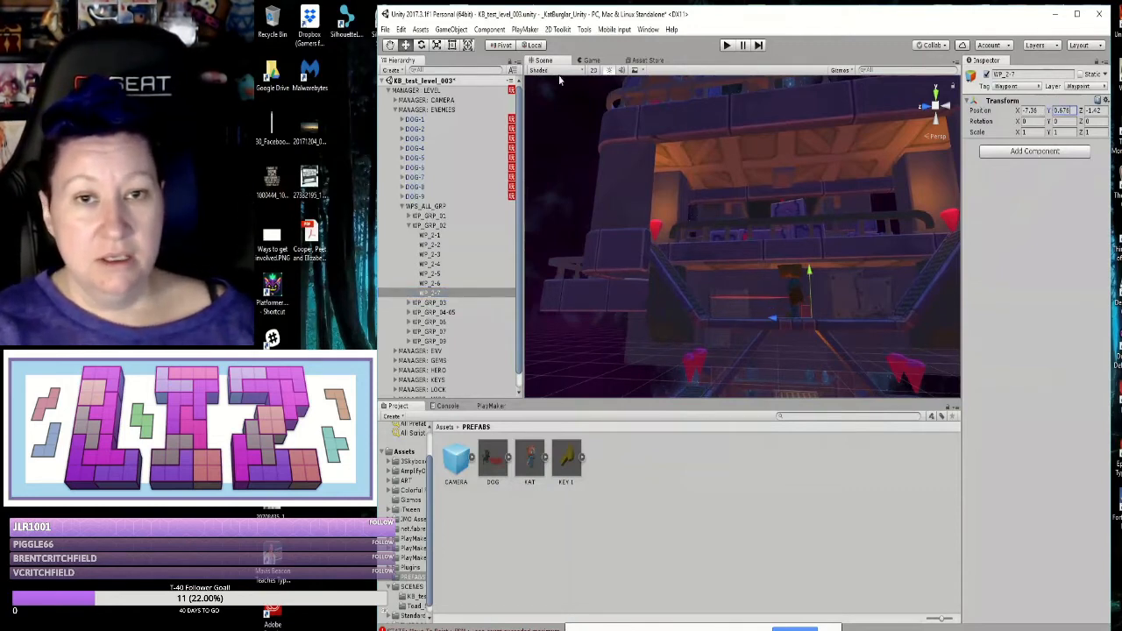
# Step: Save the scene and run the level in play mode to test DOG-2's patrol, ending the test when checked
pyautogui.click(384, 29)
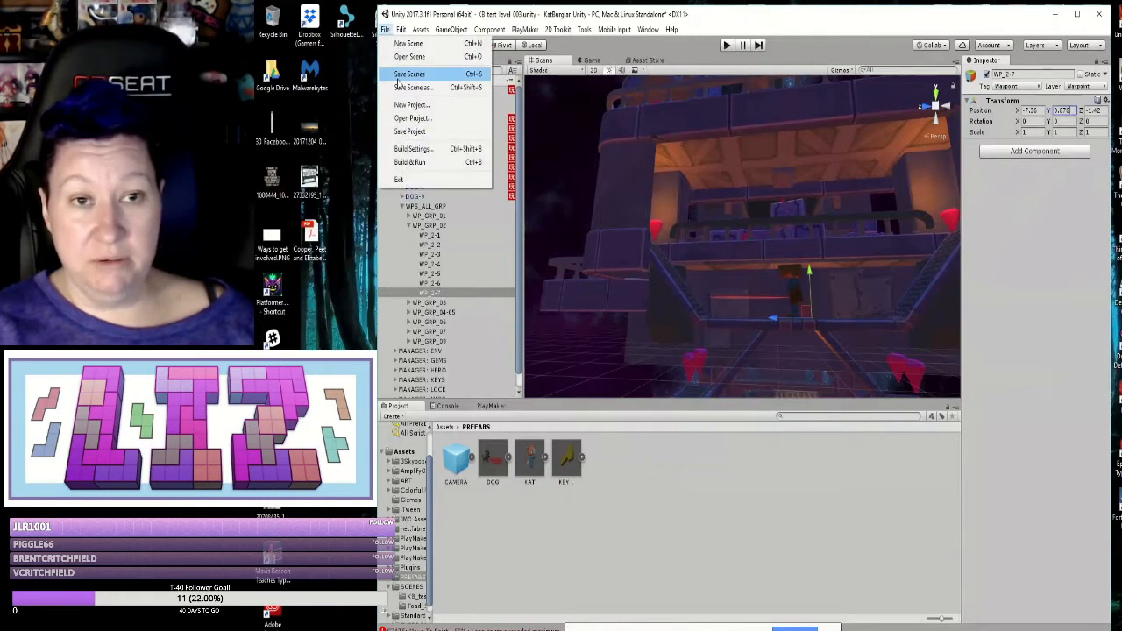
pyautogui.click(397, 77)
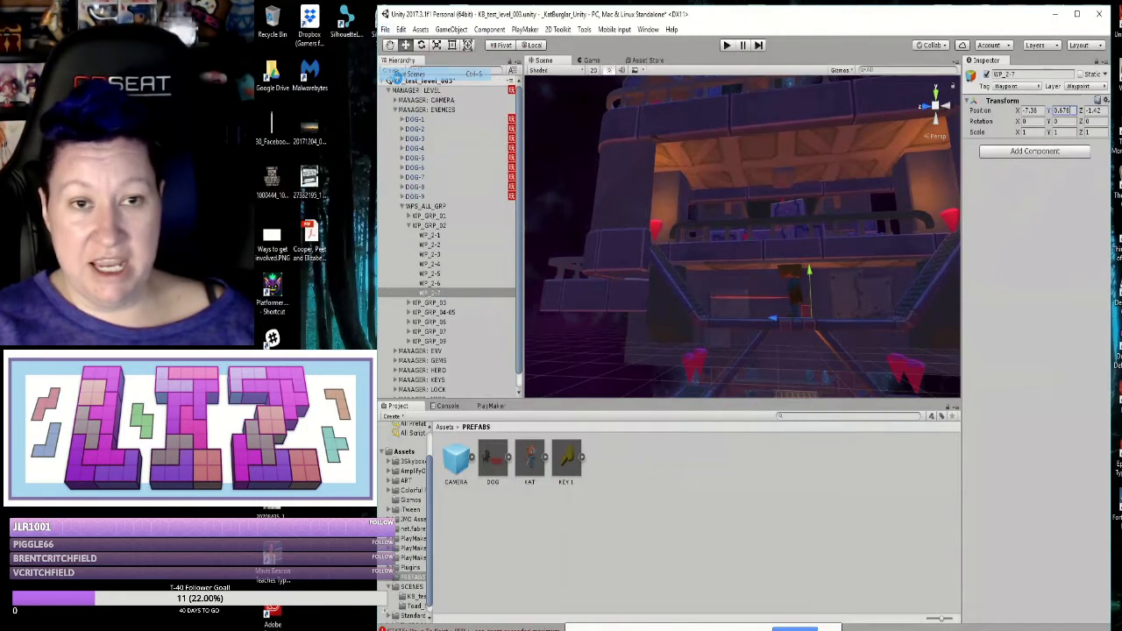
pyautogui.click(726, 45)
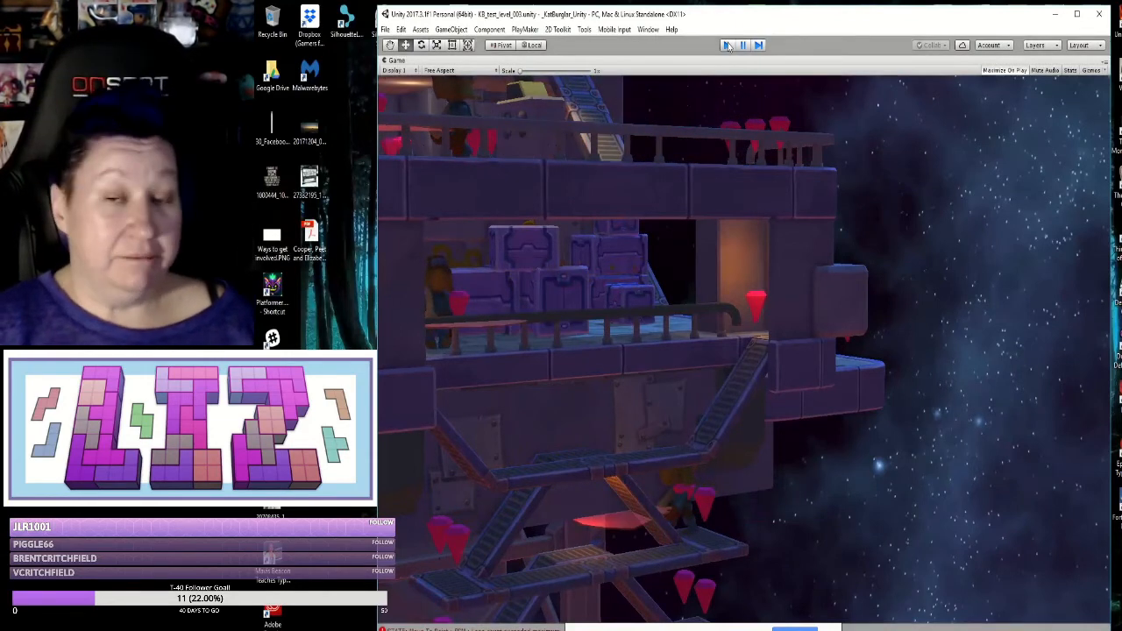
pyautogui.click(726, 46)
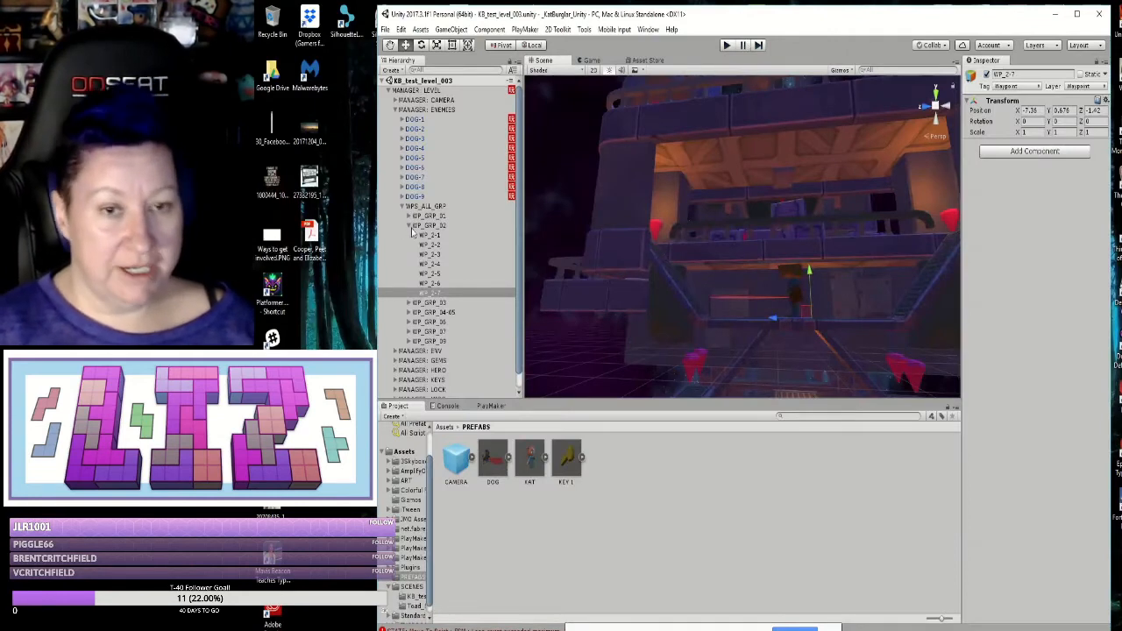
# Step: Collapse the WP_GRP_02 waypoint group and examine DOG-3's placement on its deck
pyautogui.click(417, 227)
pyautogui.click(409, 226)
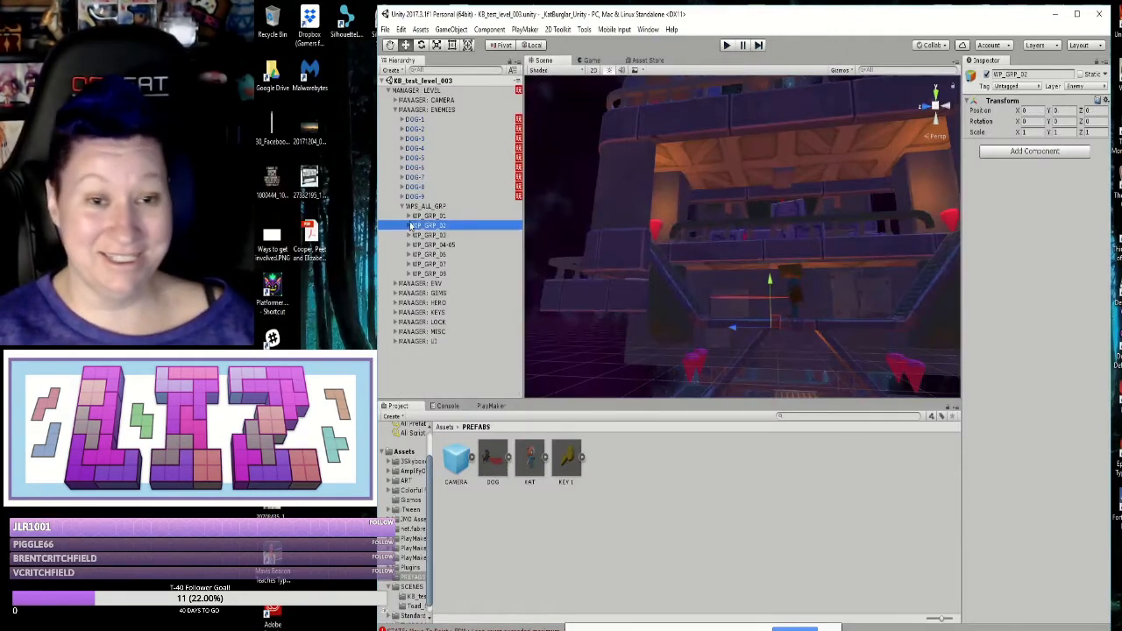
pyautogui.click(421, 139)
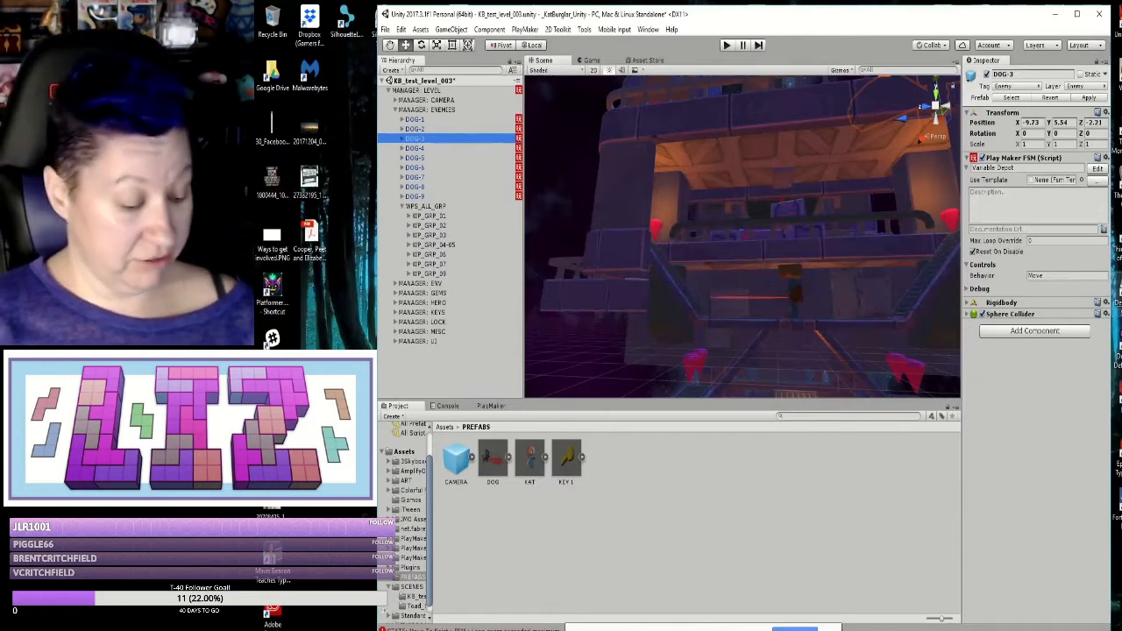
pyautogui.press('f')
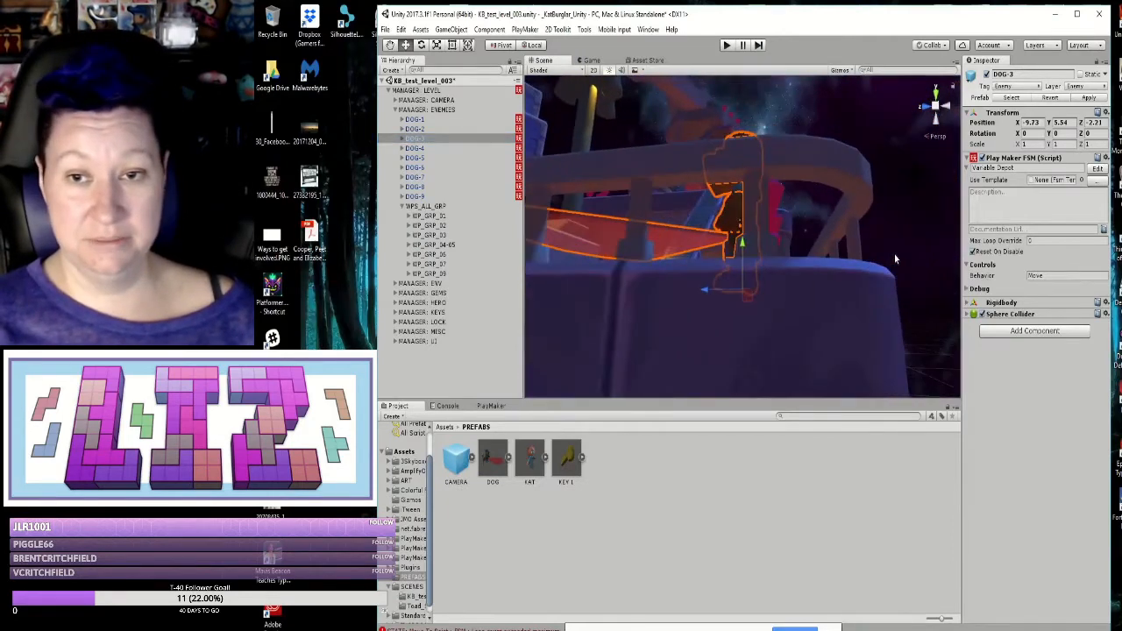
pyautogui.keyDown('alt'); pyautogui.moveTo(843, 279); pyautogui.dragTo(806, 355); pyautogui.keyUp('alt')
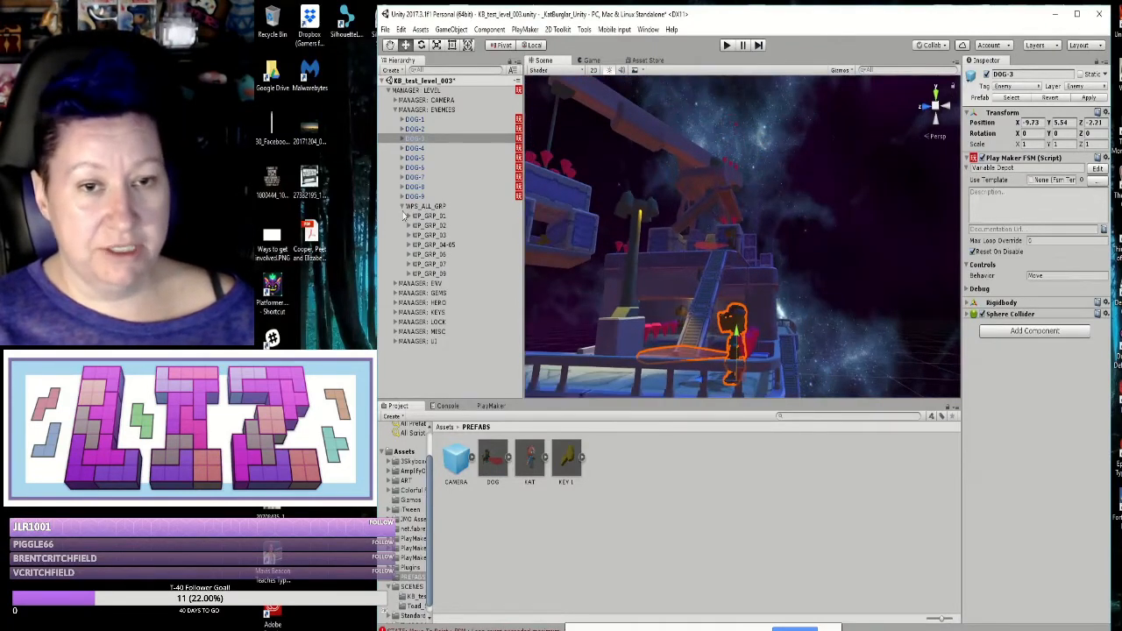
# Step: Lower DOG-4 onto the floor inside the building, at a Y position of about 5.56
pyautogui.click(412, 149)
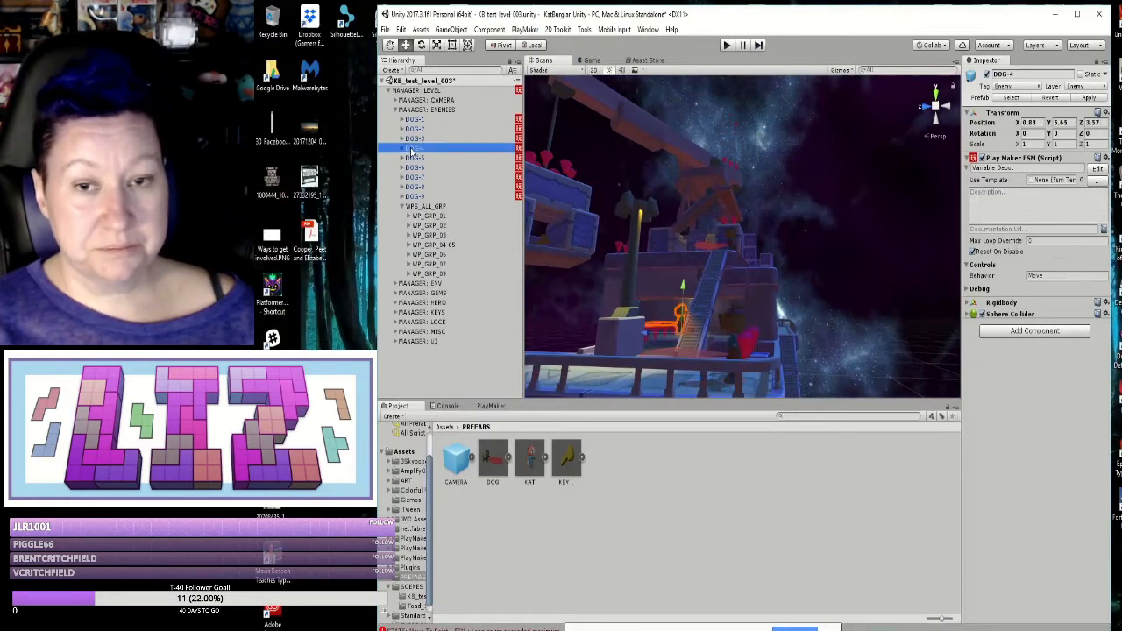
pyautogui.click(681, 326)
pyautogui.press('f')
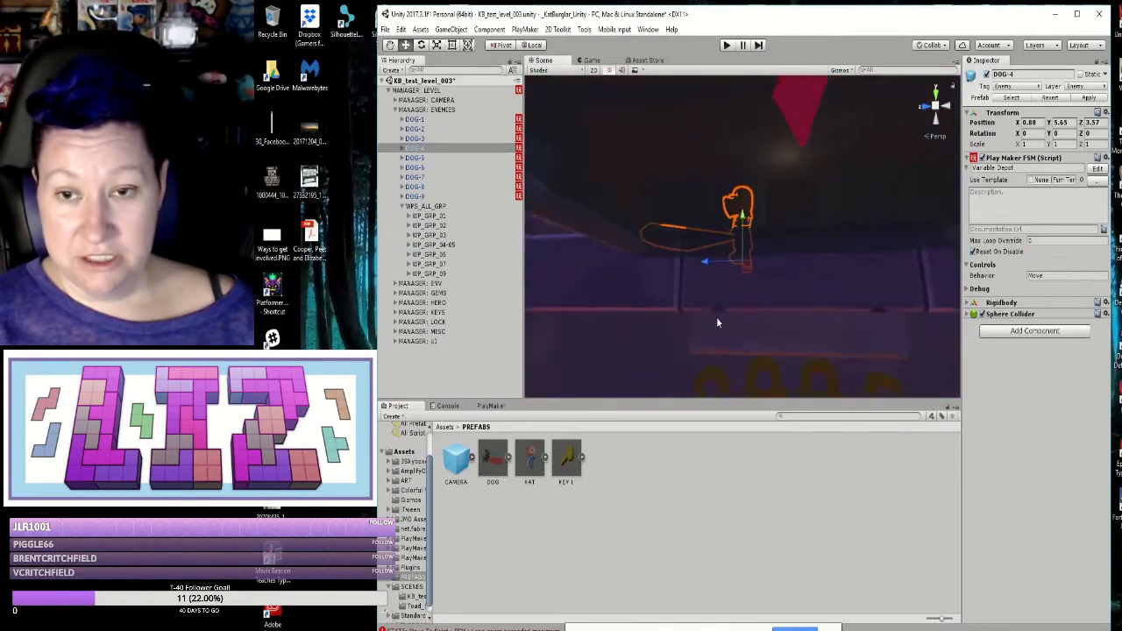
pyautogui.keyDown('alt'); pyautogui.moveTo(747, 279); pyautogui.dragTo(857, 250); pyautogui.keyUp('alt')
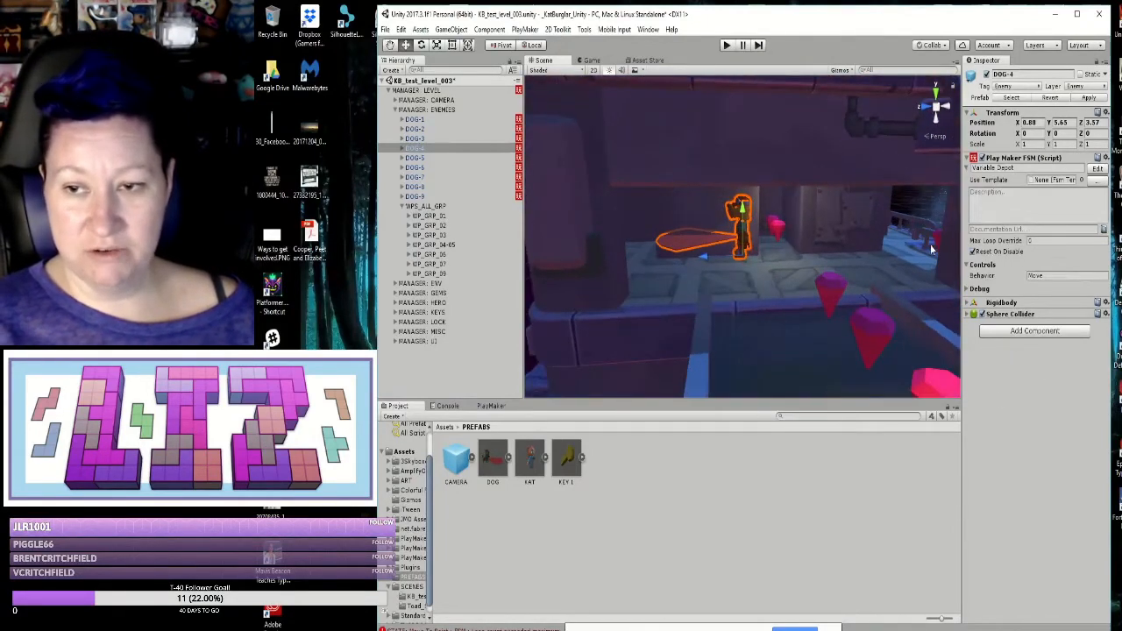
pyautogui.keyDown('alt'); pyautogui.moveTo(735, 322); pyautogui.dragTo(636, 270); pyautogui.keyUp('alt')
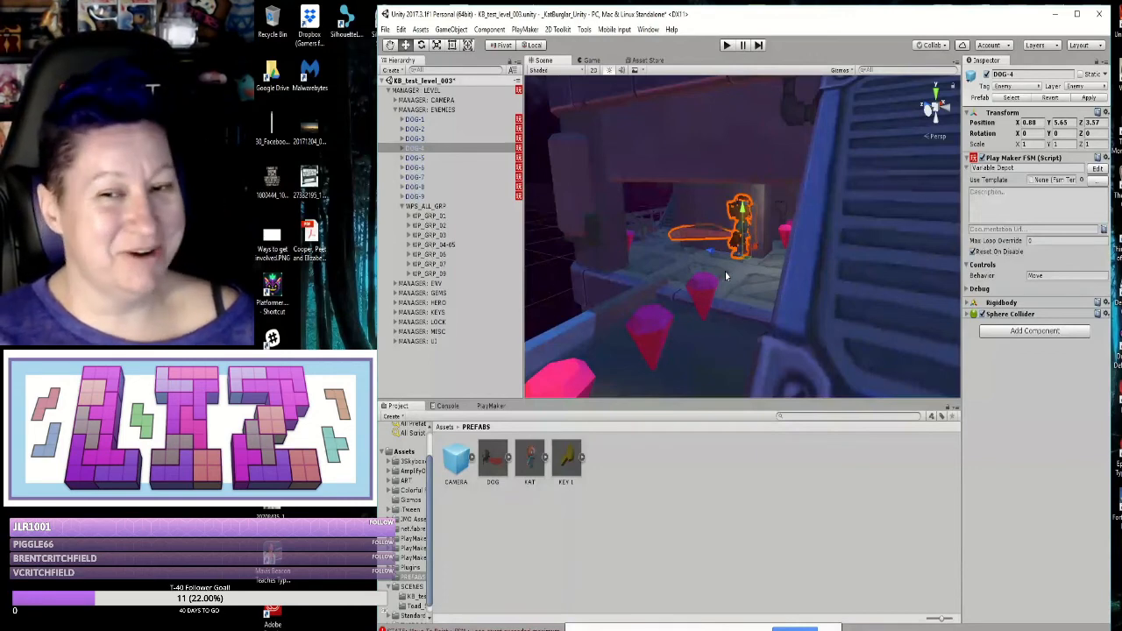
pyautogui.keyDown('alt'); pyautogui.moveTo(741, 295); pyautogui.dragTo(810, 287); pyautogui.keyUp('alt')
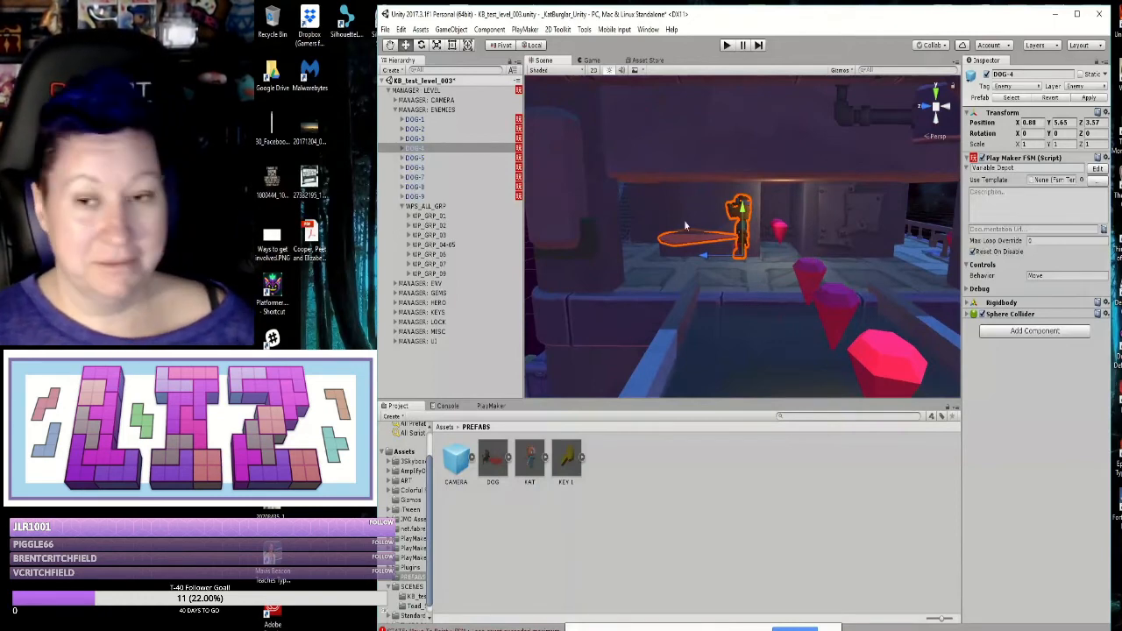
pyautogui.keyDown('alt'); pyautogui.moveTo(702, 297); pyautogui.dragTo(952, 286); pyautogui.keyUp('alt')
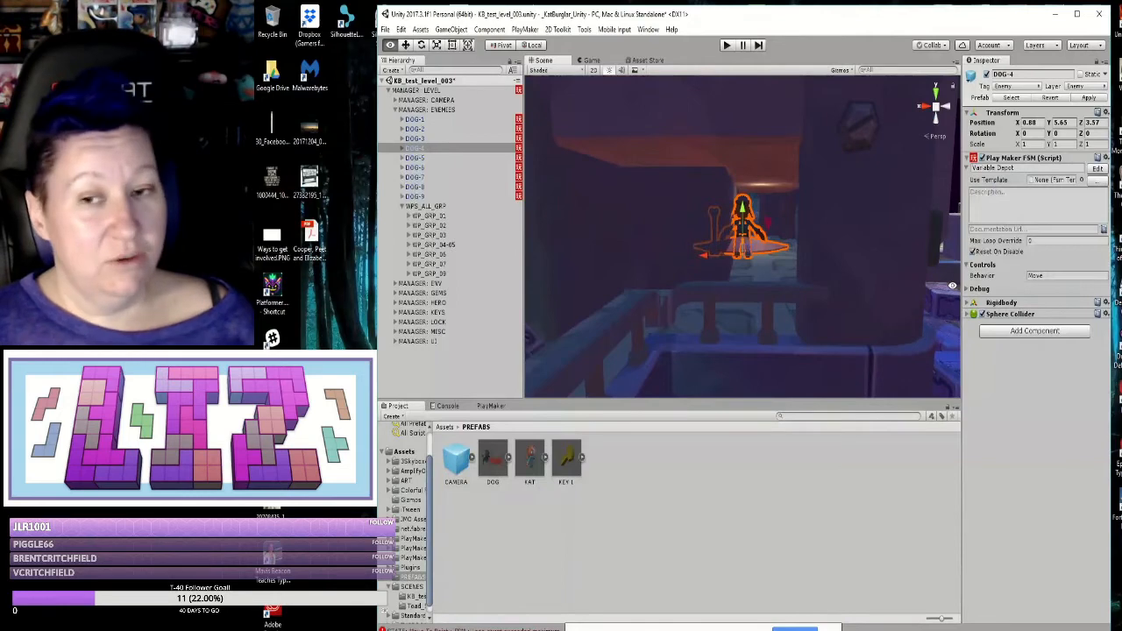
pyautogui.keyDown('alt'); pyautogui.moveTo(952, 285); pyautogui.dragTo(857, 300); pyautogui.keyUp('alt')
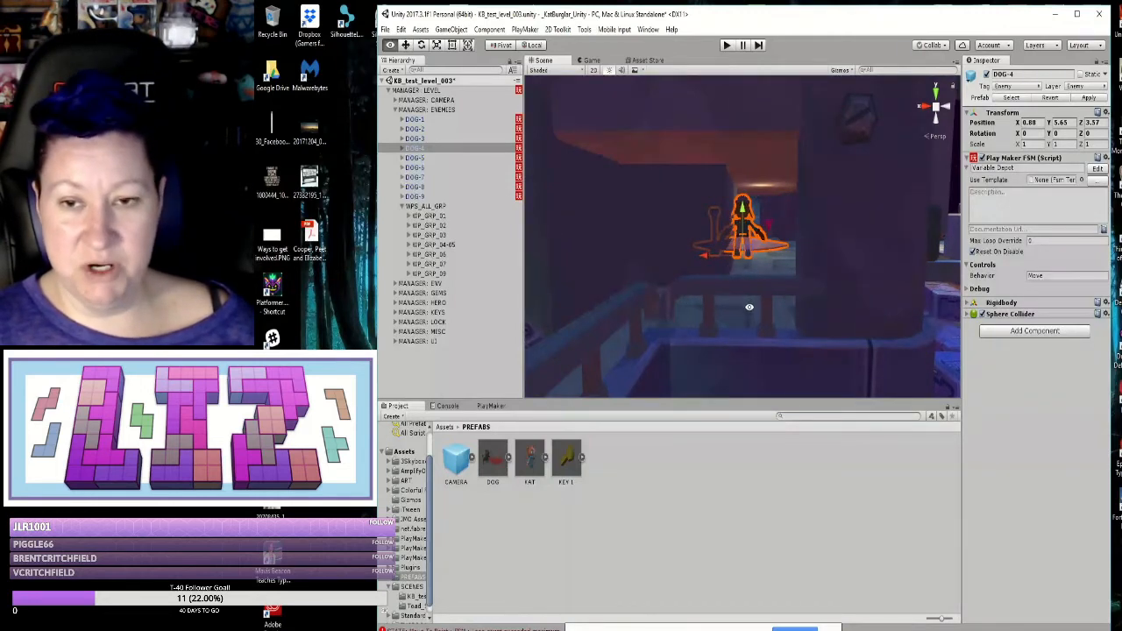
pyautogui.moveTo(750, 305); pyautogui.dragTo(749, 291, button='middle')
pyautogui.keyDown('alt'); pyautogui.moveTo(749, 296); pyautogui.dragTo(505, 287); pyautogui.keyUp('alt')
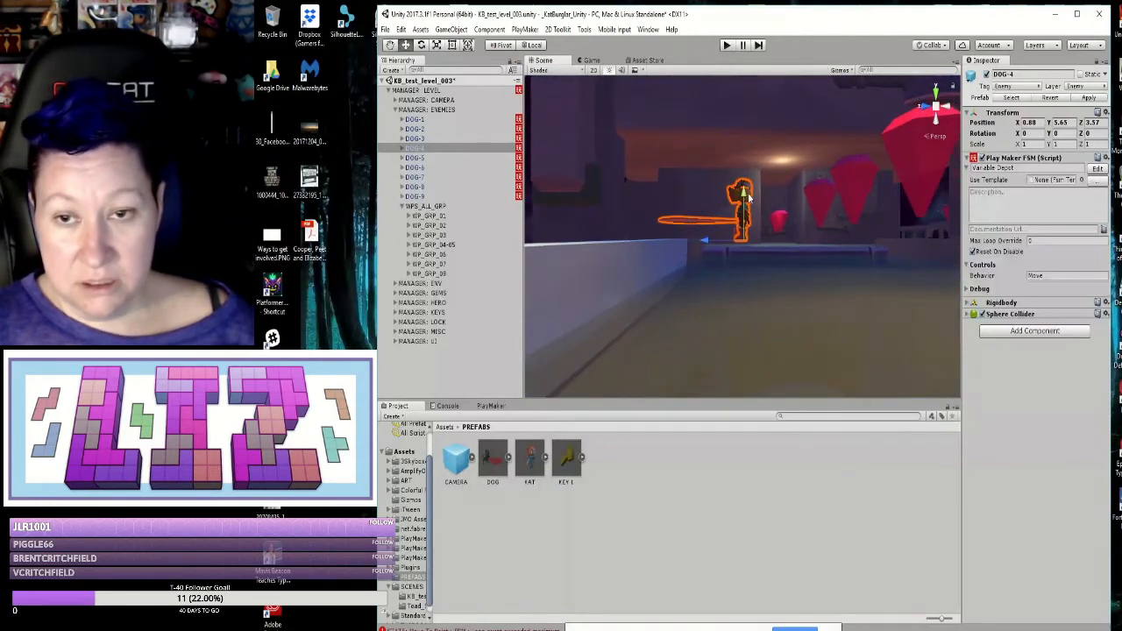
pyautogui.moveTo(744, 198); pyautogui.dragTo(745, 202)
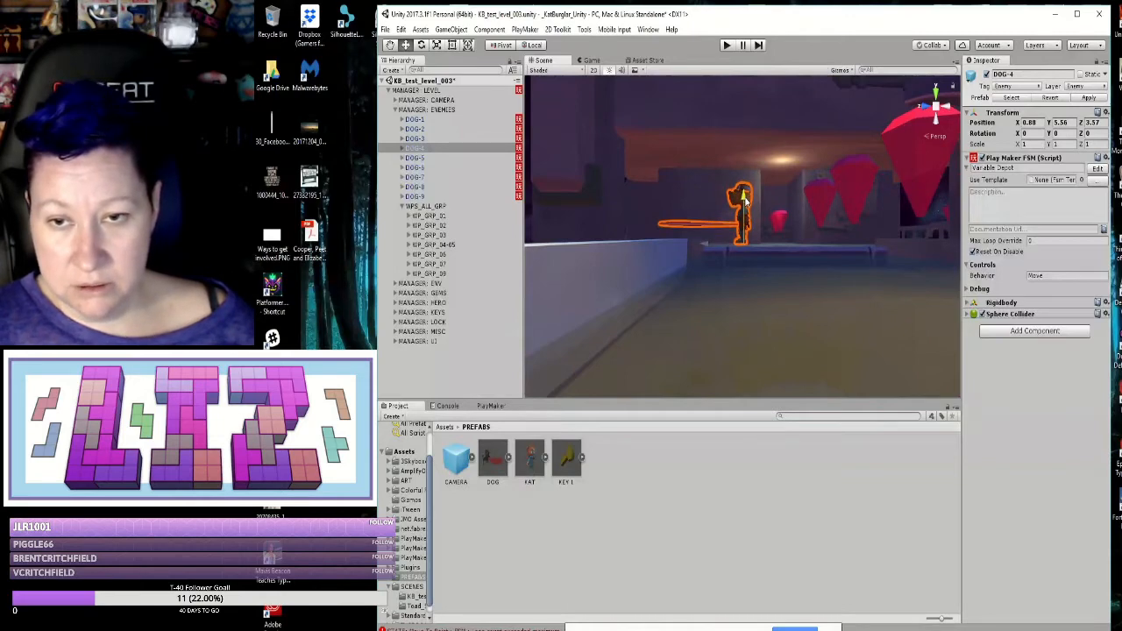
# Step: Examine the environment meshes of the building around DOG-4 by selecting its wall and panel pieces
pyautogui.keyDown('alt'); pyautogui.moveTo(736, 253); pyautogui.dragTo(794, 230); pyautogui.keyUp('alt')
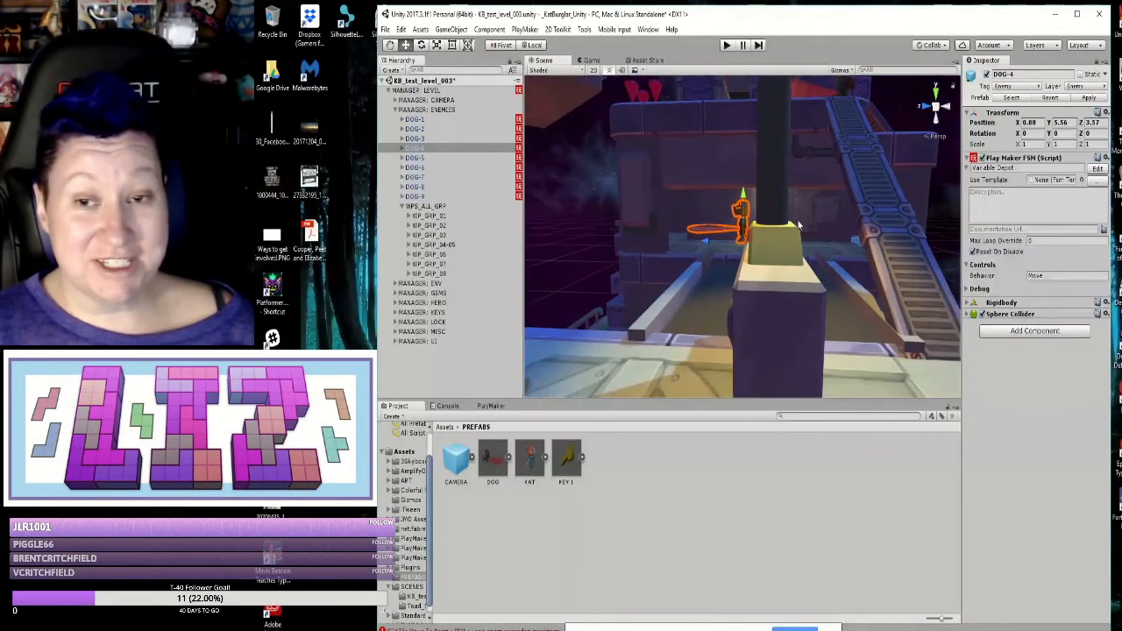
pyautogui.click(671, 160)
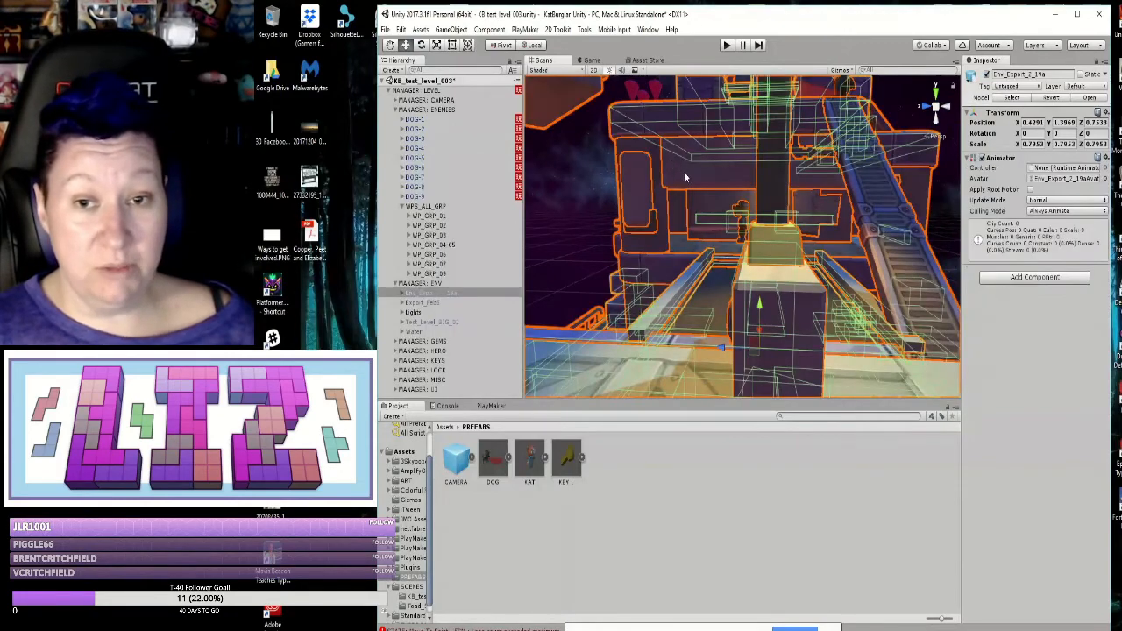
pyautogui.click(661, 208)
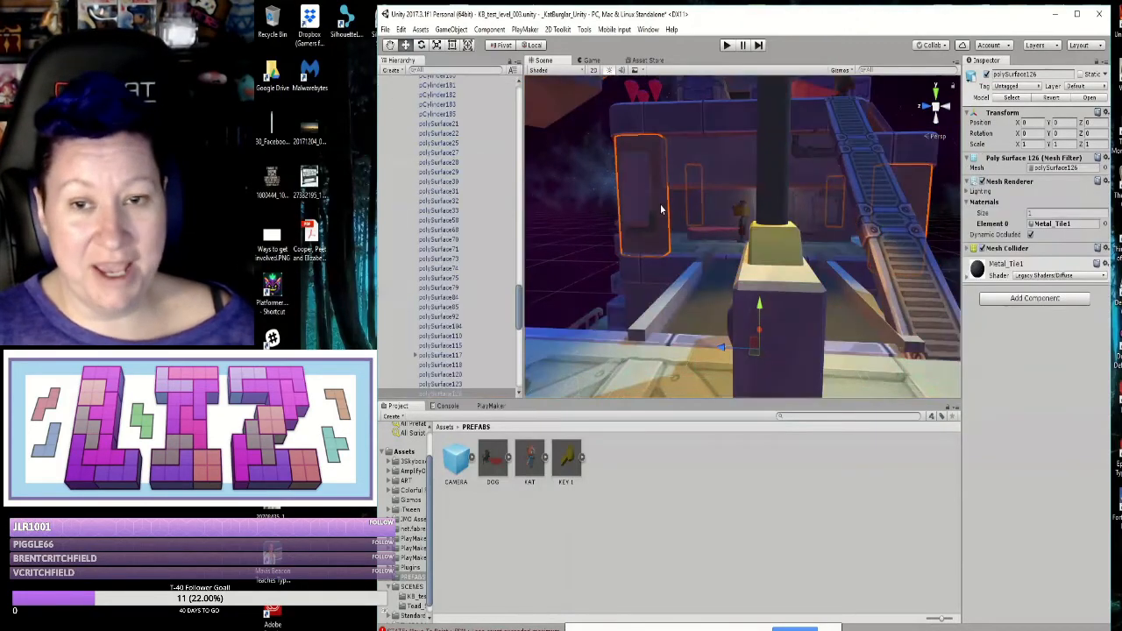
pyautogui.click(693, 153)
pyautogui.click(685, 259)
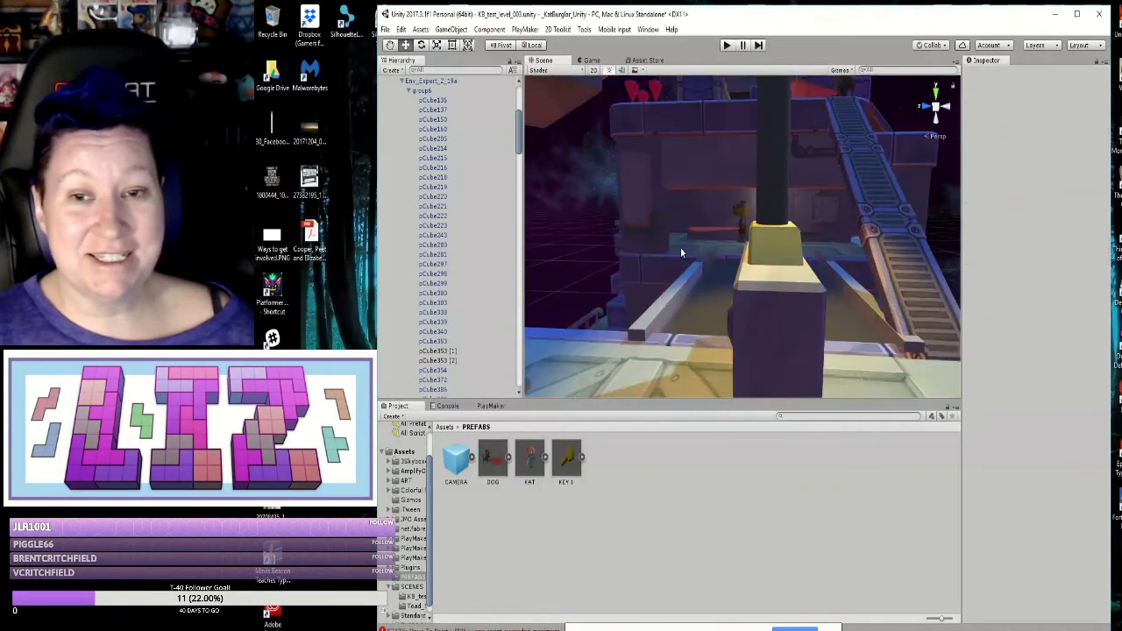
pyautogui.click(663, 239)
pyautogui.click(710, 198)
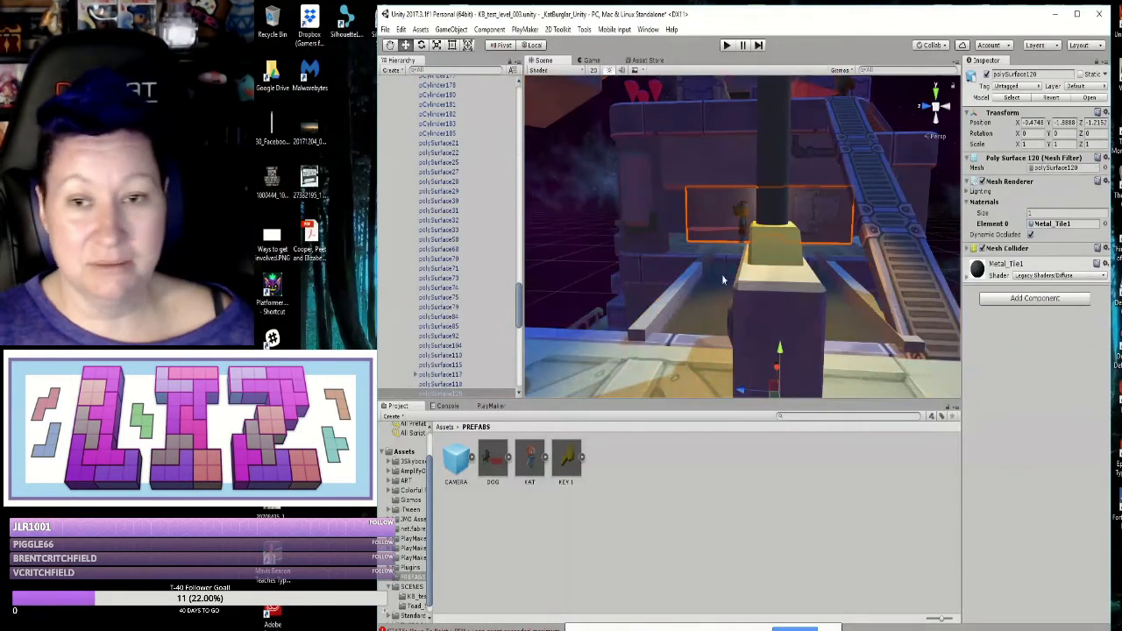
pyautogui.click(920, 194)
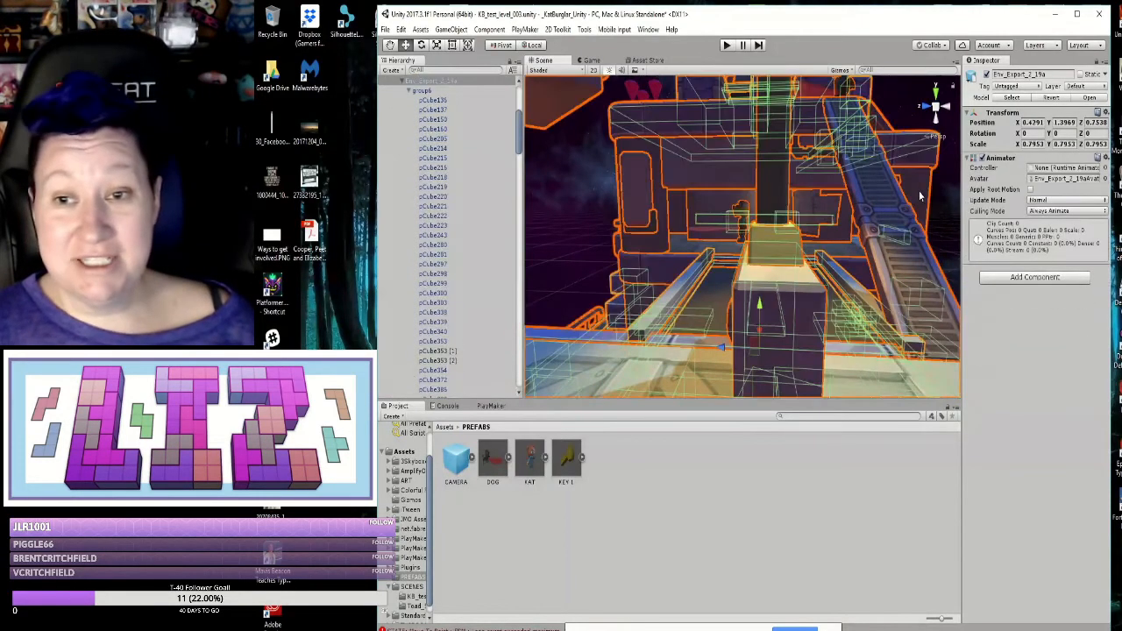
pyautogui.click(706, 264)
pyautogui.moveTo(805, 271); pyautogui.dragTo(733, 345)
pyautogui.click(732, 344)
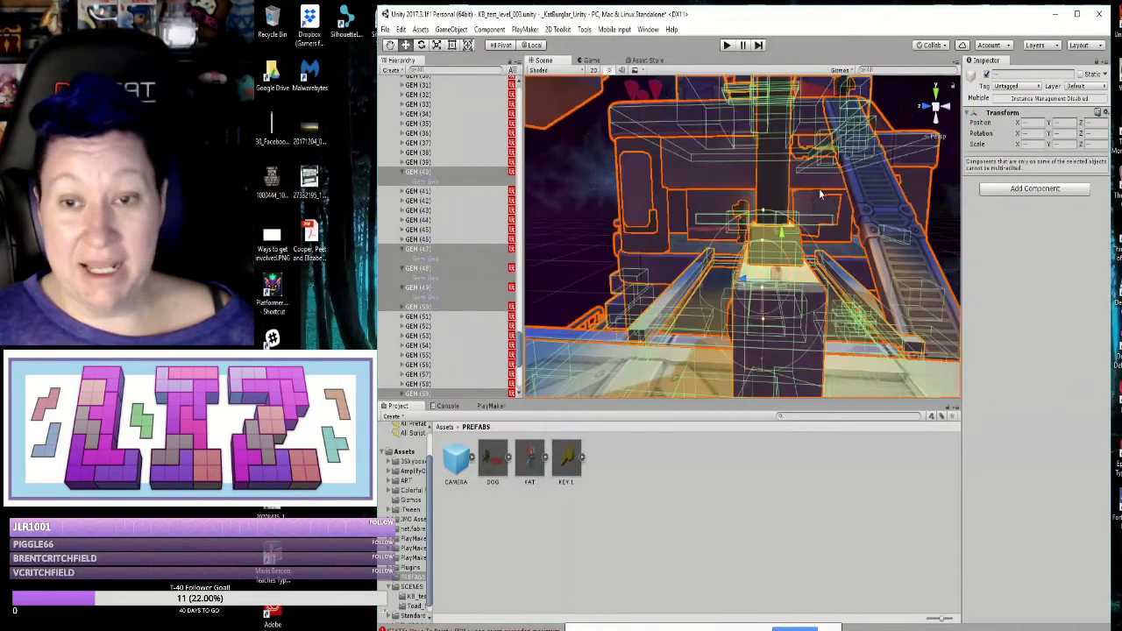
# Step: Lower DOG-4 until its feet rest on the building floor, at a Y position of about 5.544
pyautogui.click(711, 233)
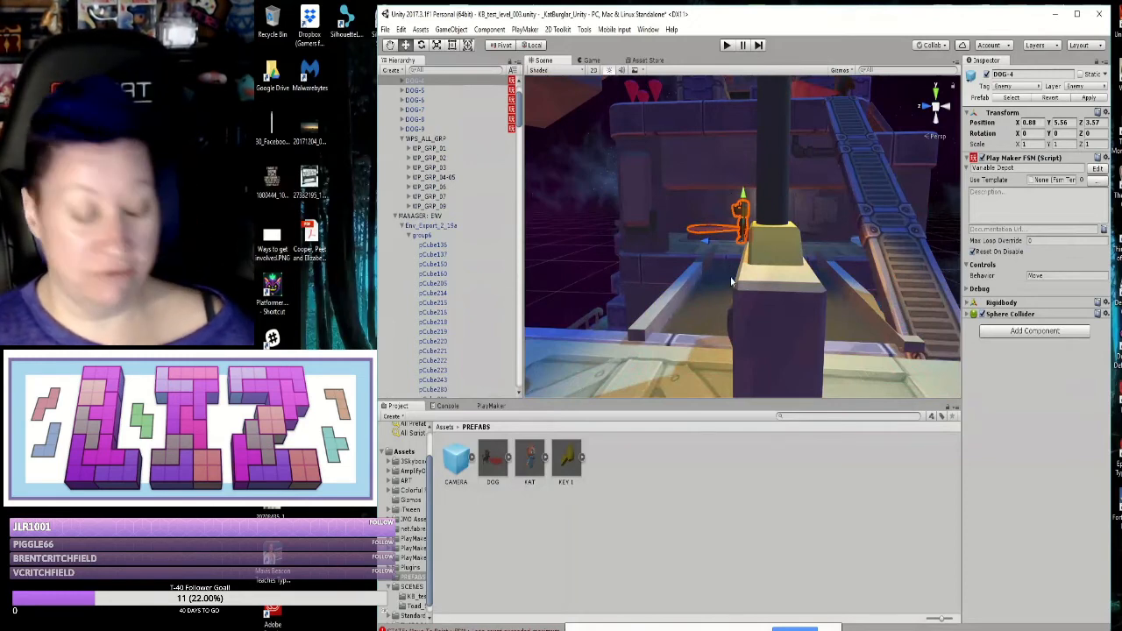
pyautogui.keyDown('alt'); pyautogui.moveTo(736, 282); pyautogui.dragTo(998, 259); pyautogui.keyUp('alt')
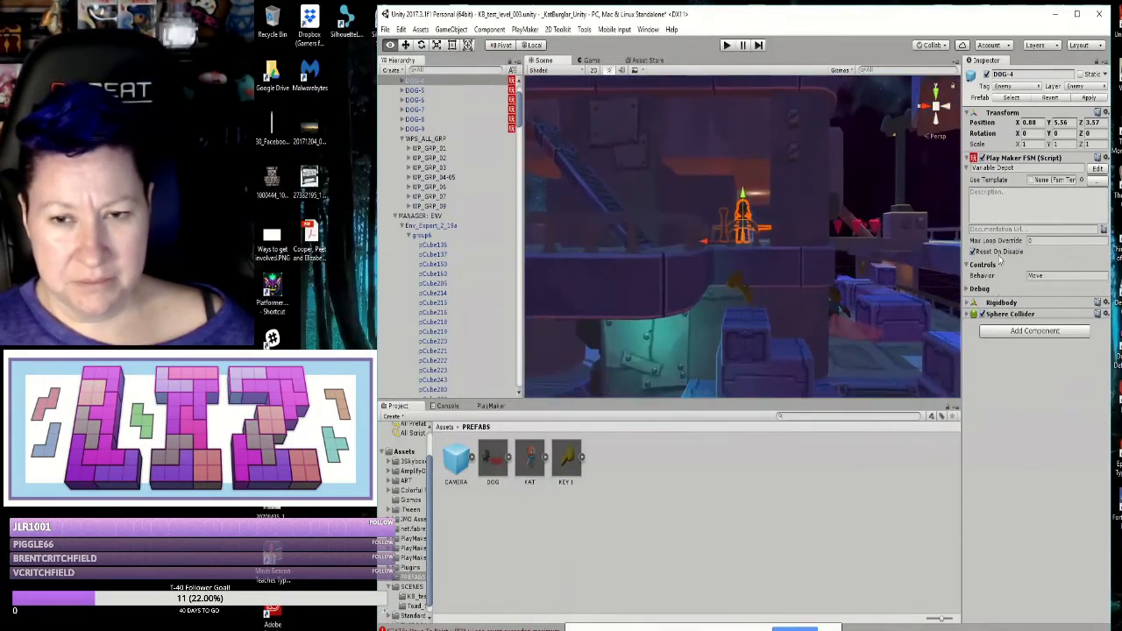
pyautogui.scroll(3, 834, 263)
pyautogui.scroll(6, 831, 263)
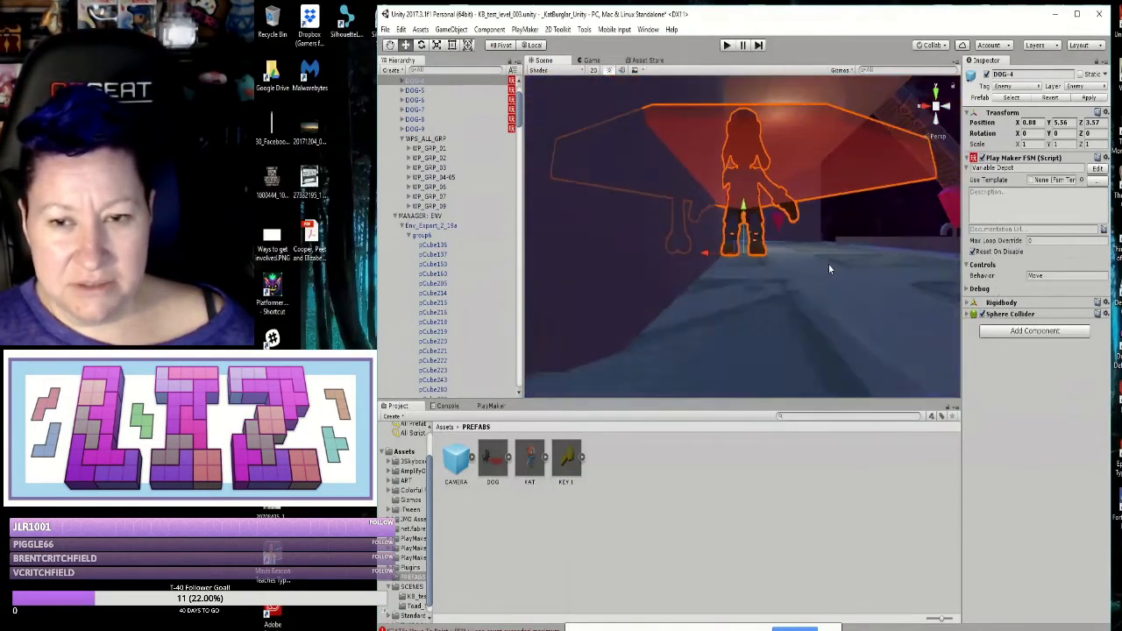
pyautogui.keyDown('alt'); pyautogui.moveTo(854, 357); pyautogui.dragTo(638, 301); pyautogui.keyUp('alt')
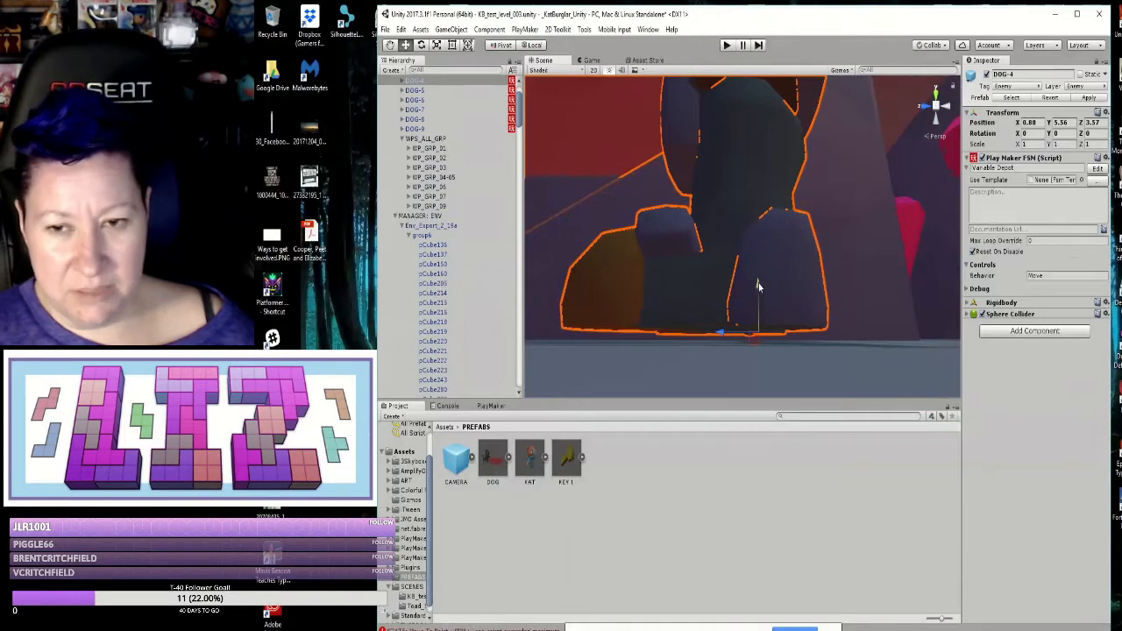
pyautogui.moveTo(759, 286); pyautogui.dragTo(760, 294)
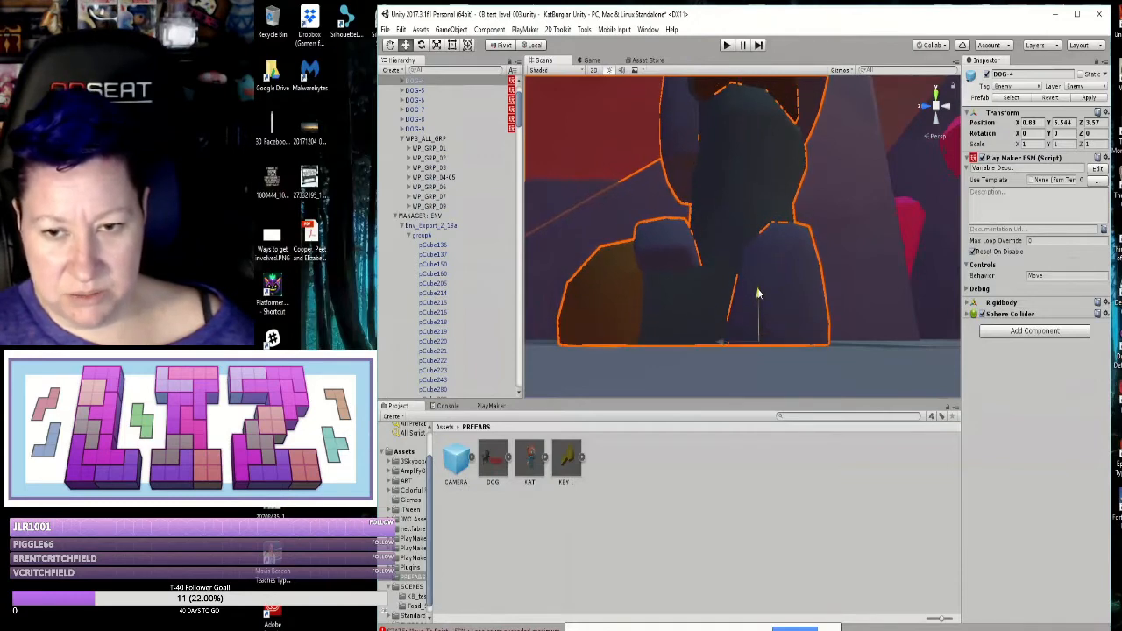
pyautogui.moveTo(719, 325)
pyautogui.keyDown('alt'); pyautogui.mouseDown()
pyautogui.moveTo(731, 350)
pyautogui.moveTo(722, 322)
pyautogui.mouseUp(); pyautogui.keyUp('alt')
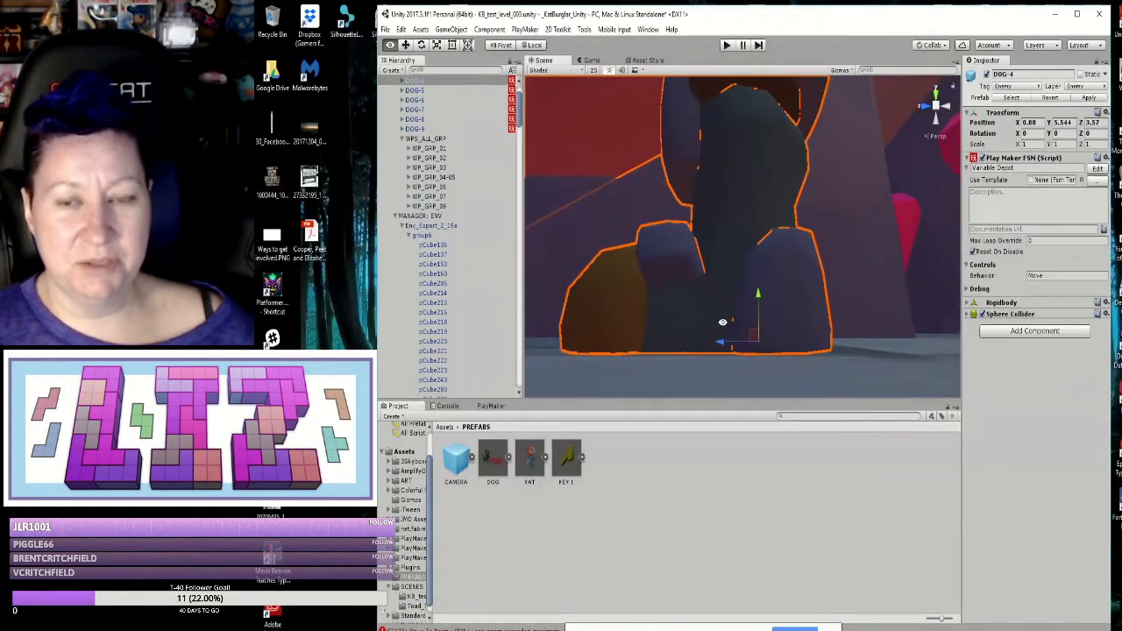
pyautogui.moveTo(722, 321)
pyautogui.keyDown('alt'); pyautogui.mouseDown()
pyautogui.moveTo(711, 248)
pyautogui.moveTo(724, 321)
pyautogui.mouseUp(); pyautogui.keyUp('alt')
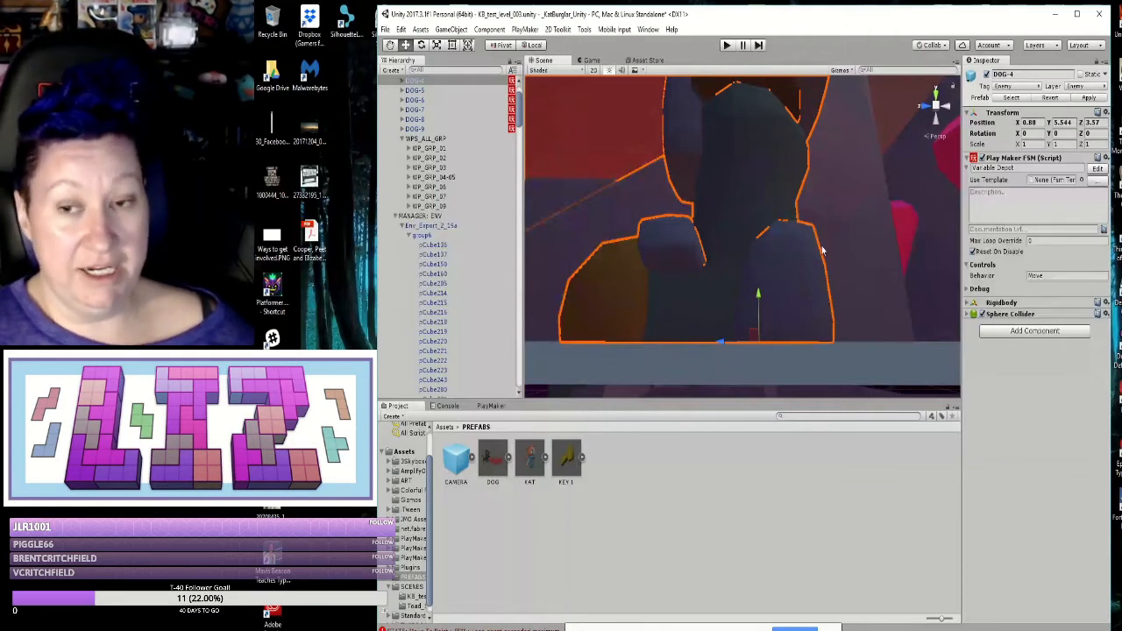
# Step: Move DOG-4 away from the wall along the X axis, to an X position of about 0.615
pyautogui.scroll(-3, 815, 249)
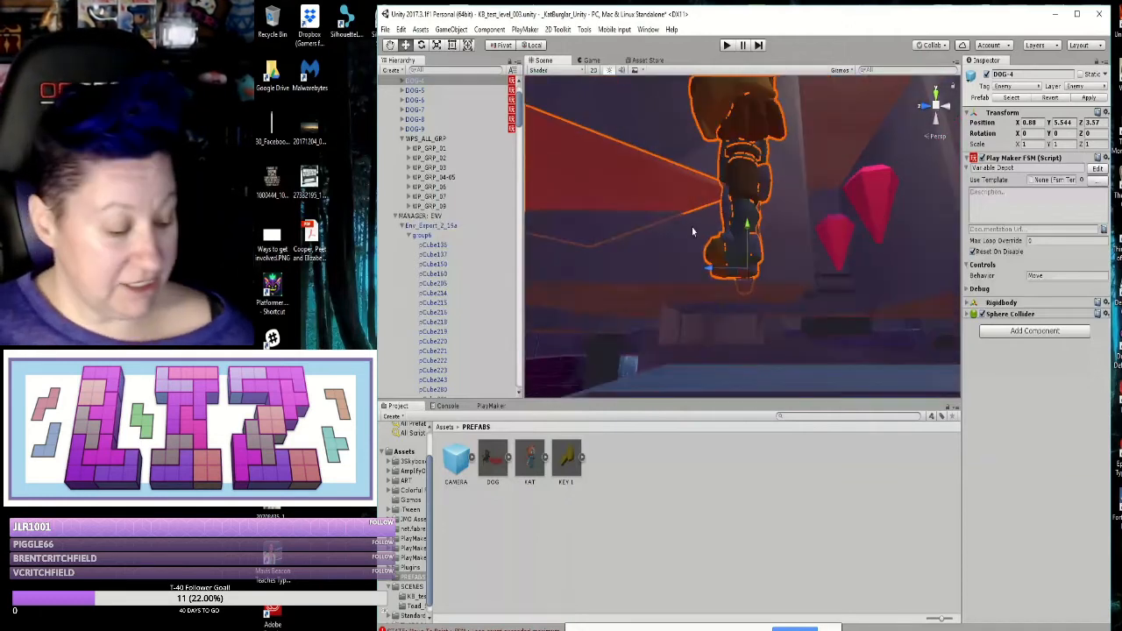
pyautogui.keyDown('alt'); pyautogui.moveTo(692, 230); pyautogui.dragTo(908, 323); pyautogui.keyUp('alt')
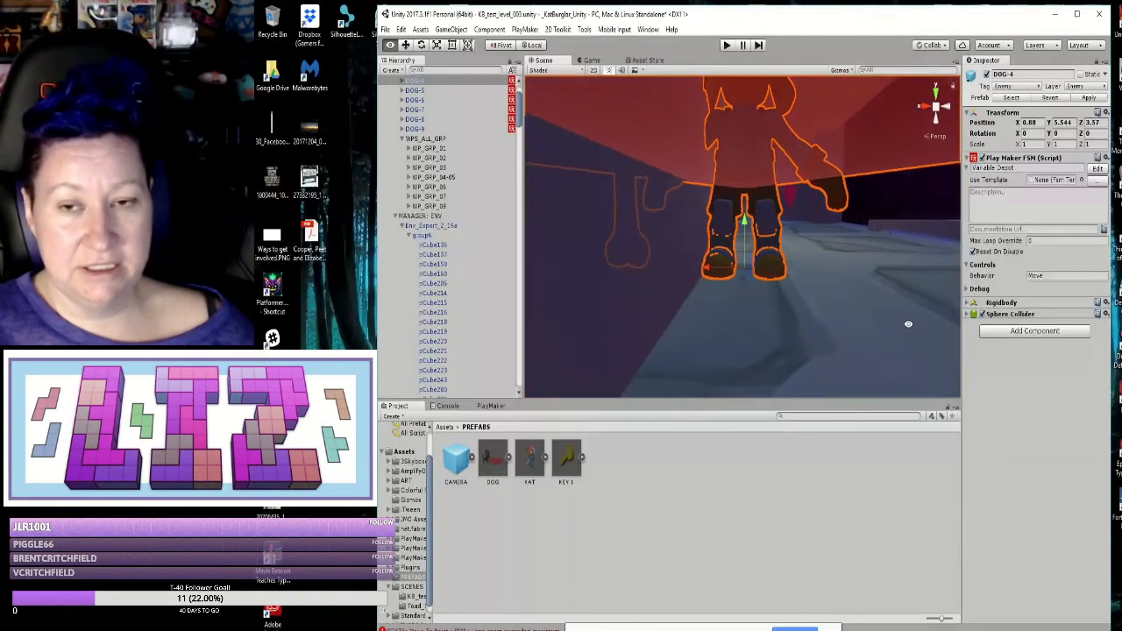
pyautogui.moveTo(707, 270); pyautogui.dragTo(740, 276)
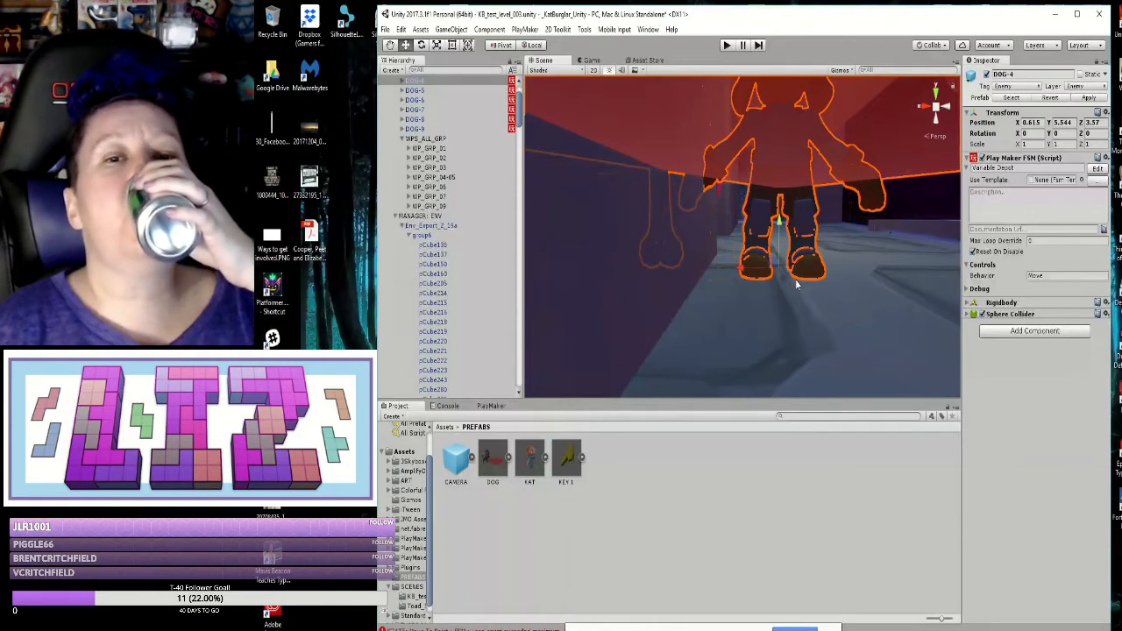
pyautogui.click(853, 314)
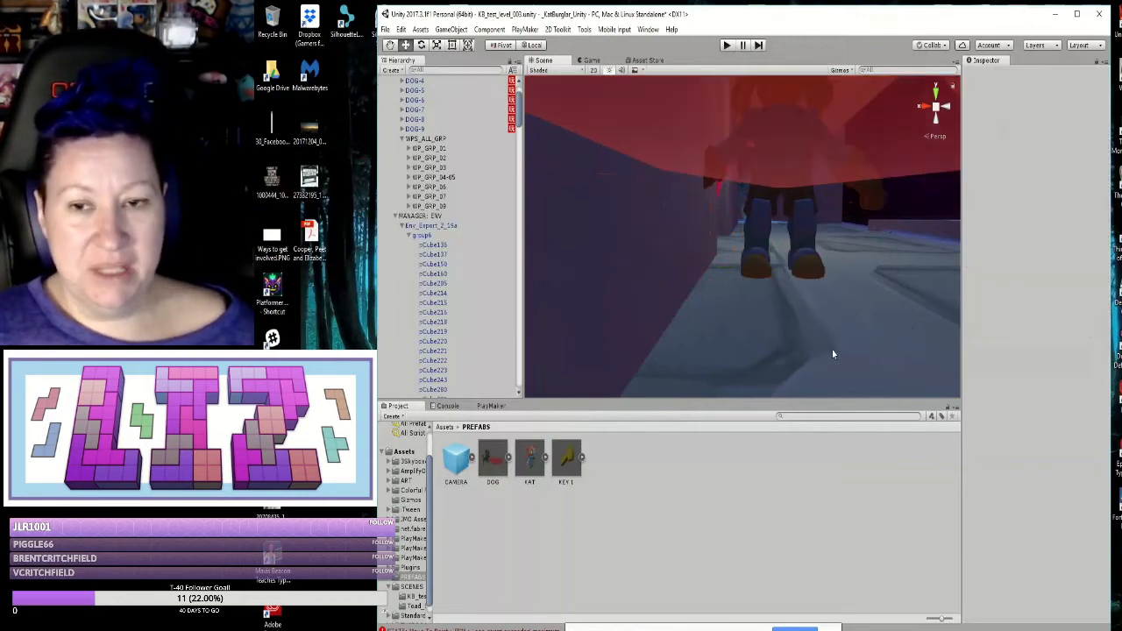
pyautogui.click(806, 241)
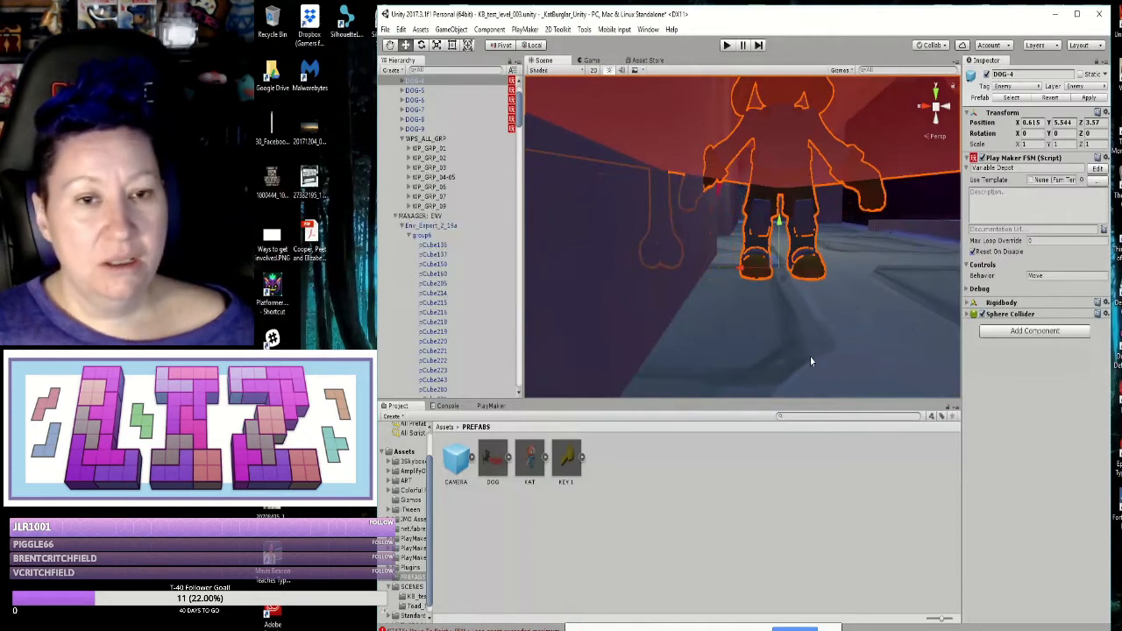
# Step: Collapse the MANAGER: ENV group and select the WP_GRP_04-05 waypoint group
pyautogui.click(398, 217)
pyautogui.click(395, 216)
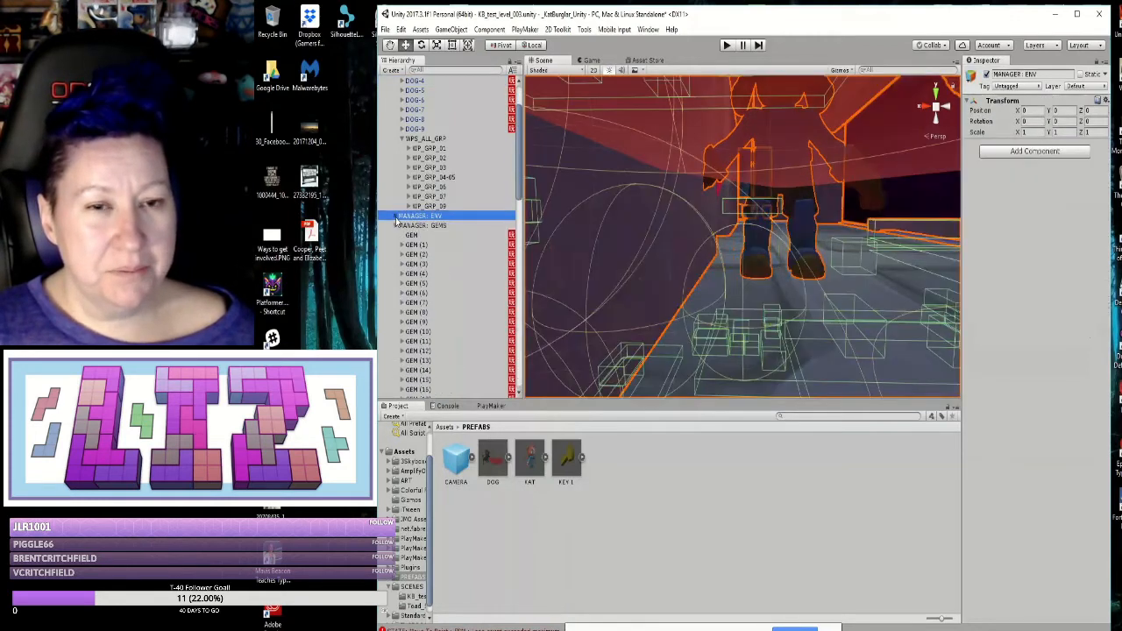
pyautogui.click(421, 178)
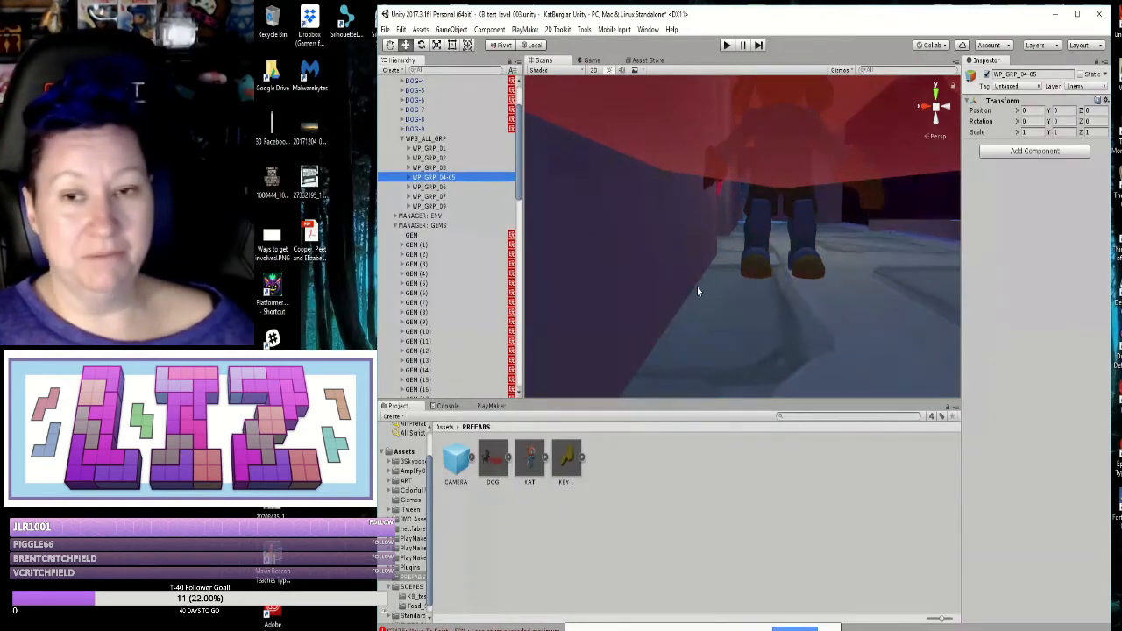
# Step: Examine the walkway floor around the building and DOG-4's placement along its patrol route
pyautogui.moveTo(697, 287); pyautogui.dragTo(989, 313, button='middle')
pyautogui.moveTo(746, 293); pyautogui.dragTo(943, 383, button='middle')
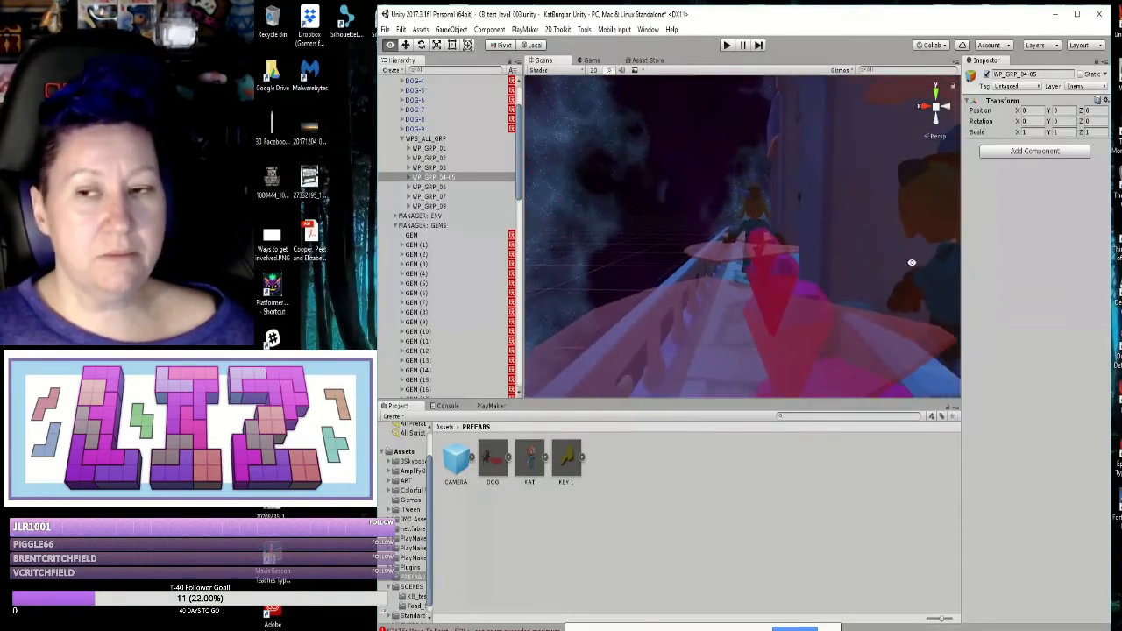
pyautogui.moveTo(911, 263); pyautogui.dragTo(745, 144, button='middle')
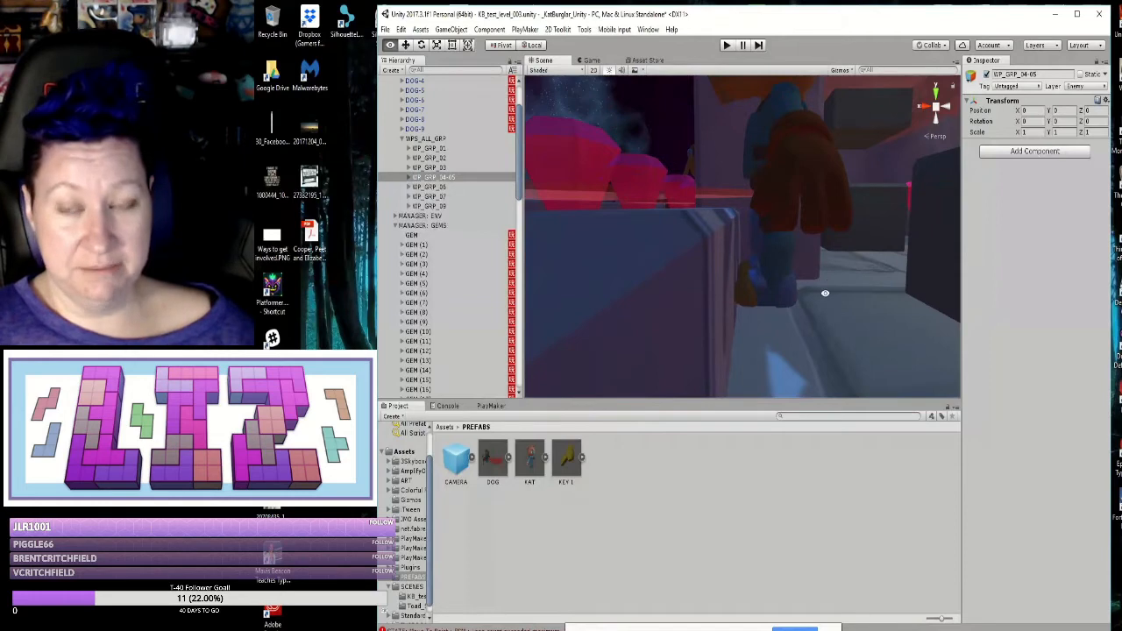
pyautogui.moveTo(825, 294)
pyautogui.keyDown('alt'); pyautogui.mouseDown(button='middle')
pyautogui.moveTo(728, 283)
pyautogui.moveTo(646, 321)
pyautogui.moveTo(779, 325)
pyautogui.moveTo(872, 344)
pyautogui.moveTo(844, 332)
pyautogui.moveTo(822, 288)
pyautogui.mouseUp(button='middle'); pyautogui.keyUp('alt')
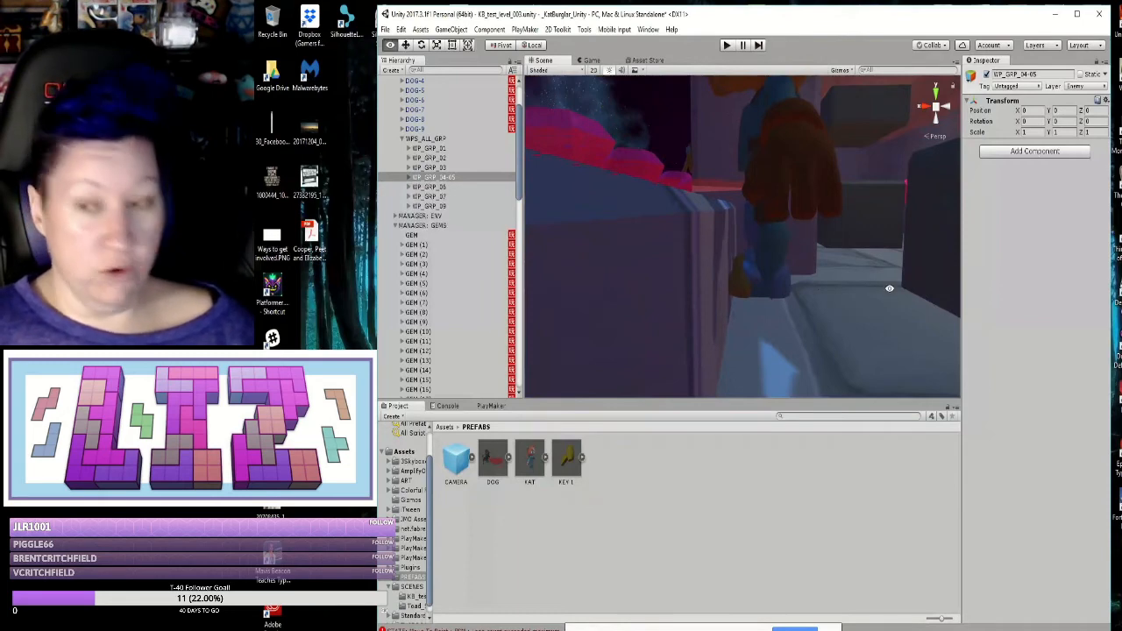
pyautogui.keyDown('alt'); pyautogui.moveTo(869, 279); pyautogui.dragTo(556, 175); pyautogui.keyUp('alt')
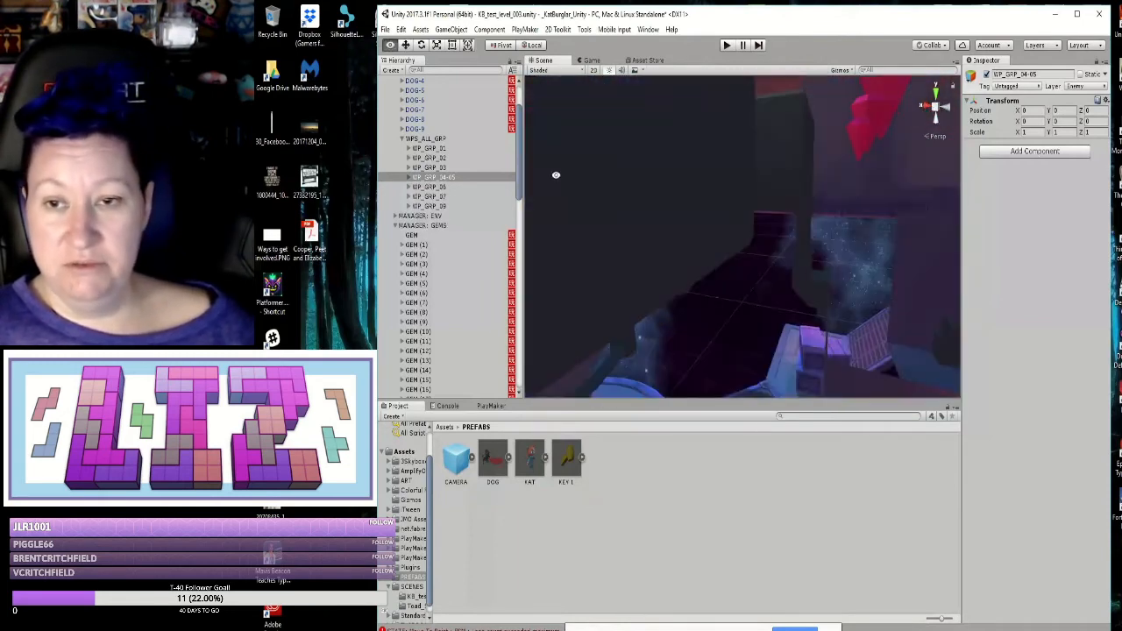
pyautogui.moveTo(809, 185); pyautogui.dragTo(639, 245)
pyautogui.moveTo(749, 233); pyautogui.dragTo(426, 128, button='middle')
pyautogui.keyDown('alt'); pyautogui.moveTo(613, 109); pyautogui.dragTo(678, 121); pyautogui.keyUp('alt')
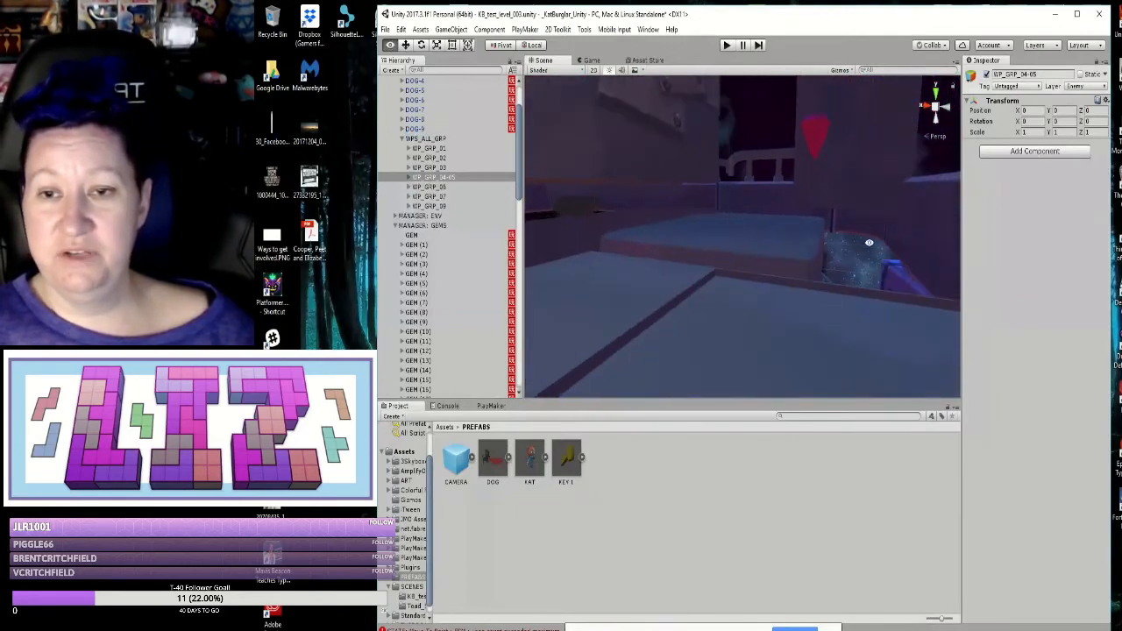
pyautogui.keyDown('alt'); pyautogui.moveTo(869, 243); pyautogui.dragTo(834, 145); pyautogui.keyUp('alt')
pyautogui.moveTo(833, 146); pyautogui.dragTo(941, 340, button='middle')
pyautogui.scroll(-5, 862, 292)
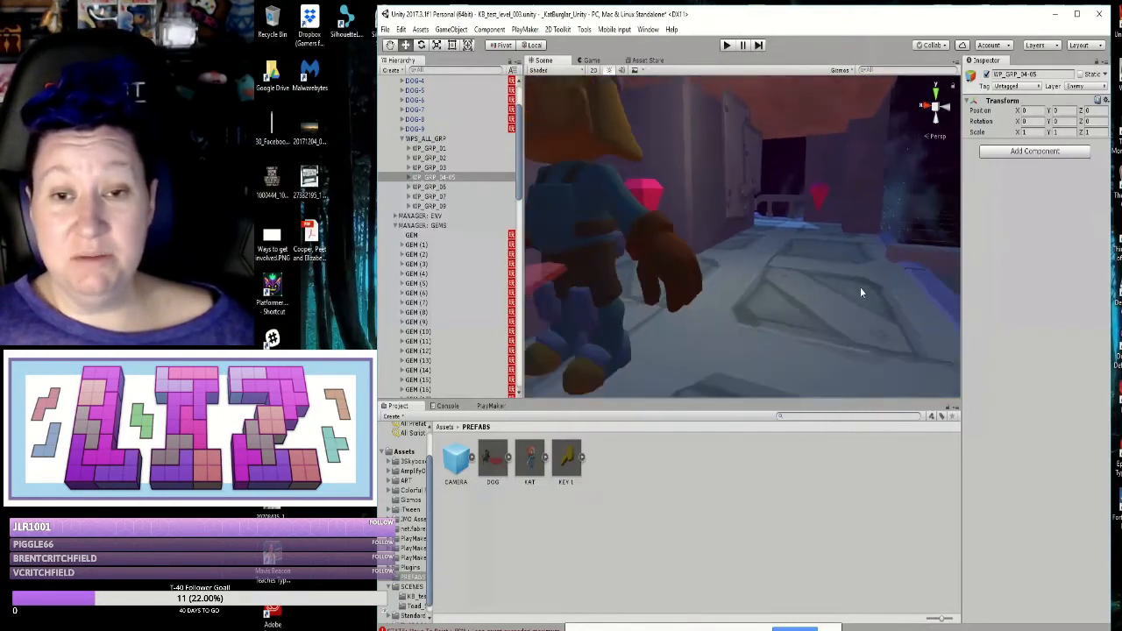
pyautogui.scroll(-8, 860, 288)
pyautogui.keyDown('alt'); pyautogui.moveTo(811, 296); pyautogui.dragTo(859, 273); pyautogui.keyUp('alt')
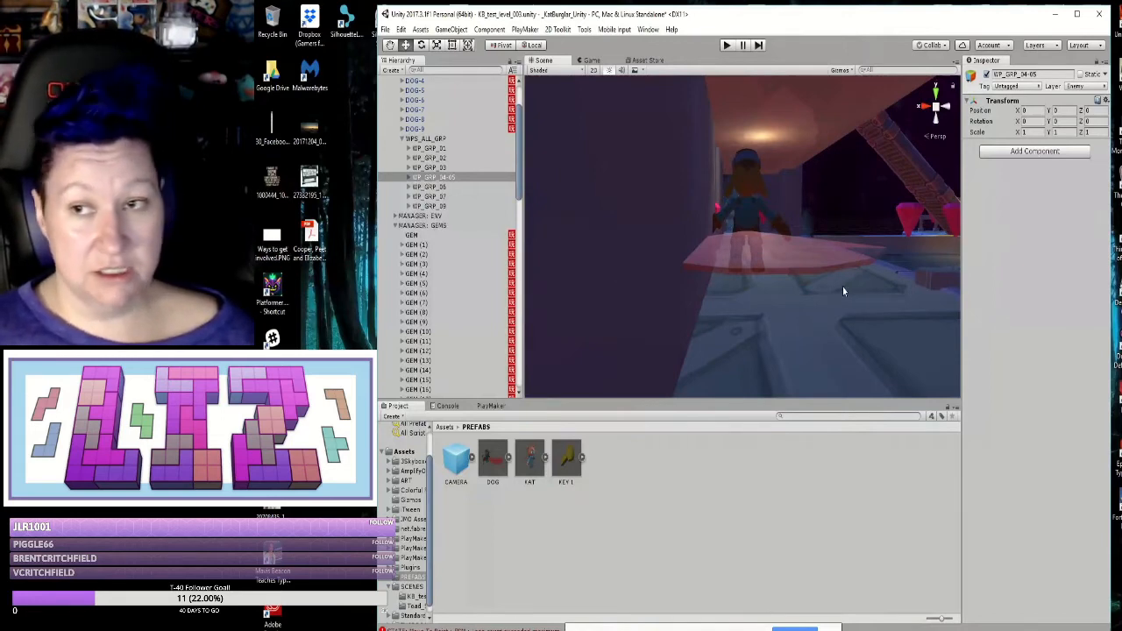
pyautogui.click(755, 214)
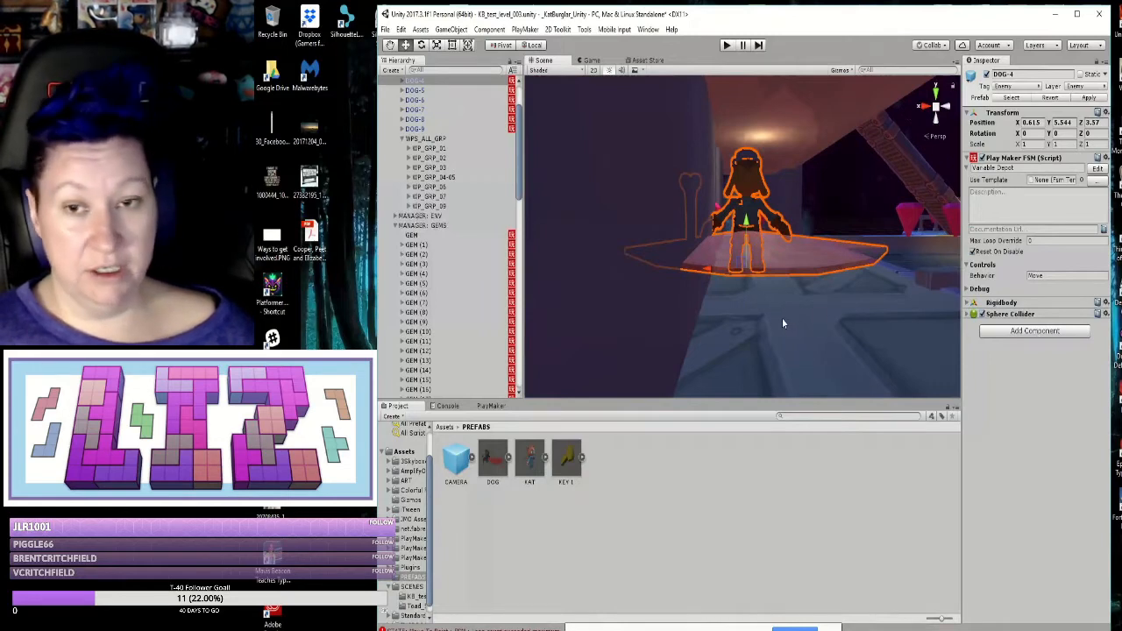
pyautogui.moveTo(798, 343)
pyautogui.keyDown('alt'); pyautogui.mouseDown()
pyautogui.moveTo(805, 332)
pyautogui.moveTo(786, 345)
pyautogui.mouseUp(); pyautogui.keyUp('alt')
pyautogui.scroll(5, 802, 336)
pyautogui.scroll(-15, 802, 335)
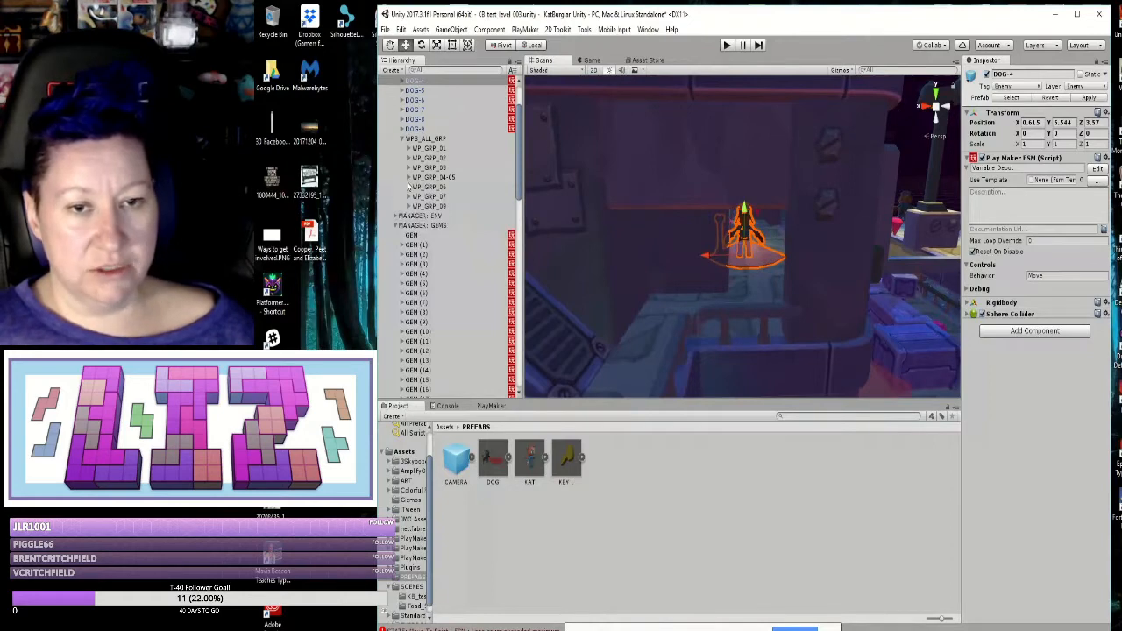
# Step: Collapse the MANAGER: GEMS group and expand WP_GRP_04-05 to check waypoints WP_4_5-1 and WP_4_5-2
pyautogui.click(396, 225)
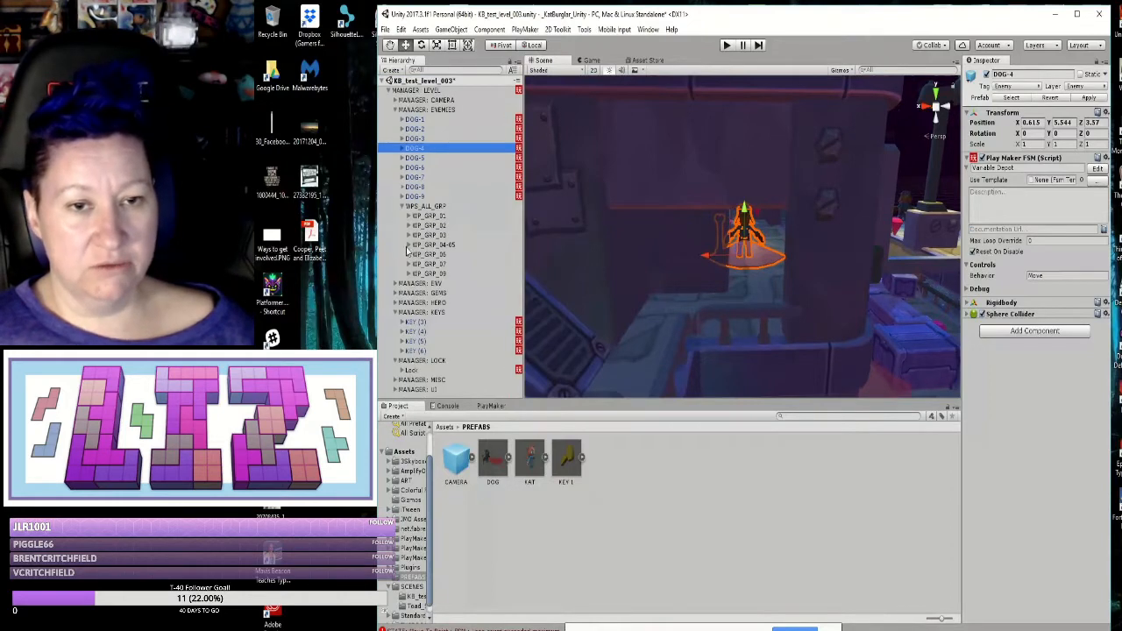
pyautogui.click(409, 246)
pyautogui.click(430, 255)
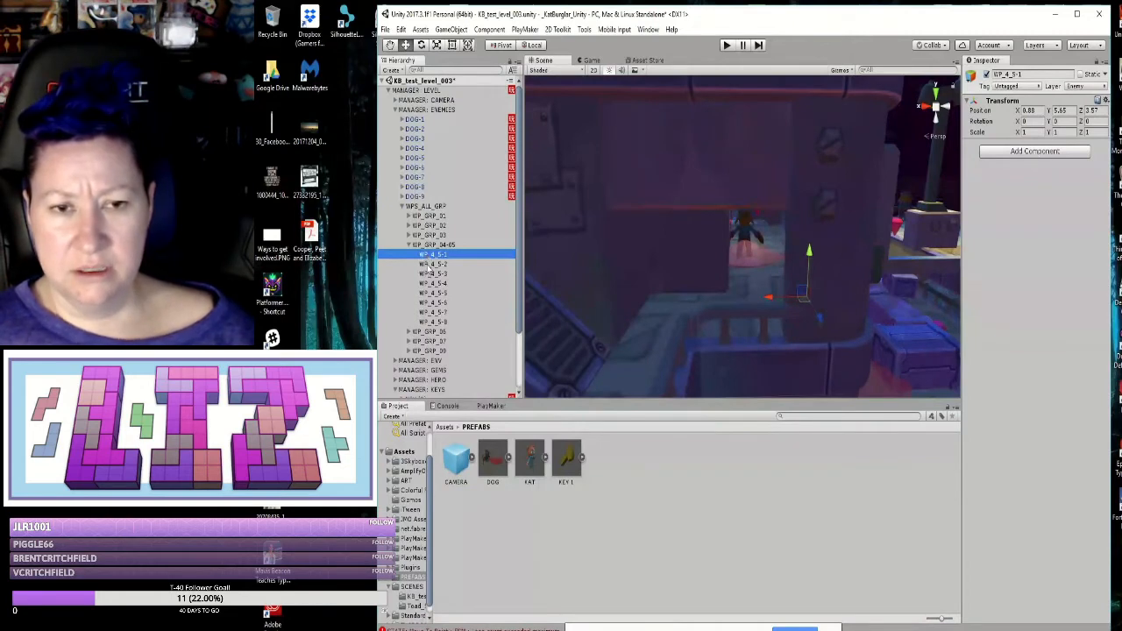
pyautogui.click(429, 264)
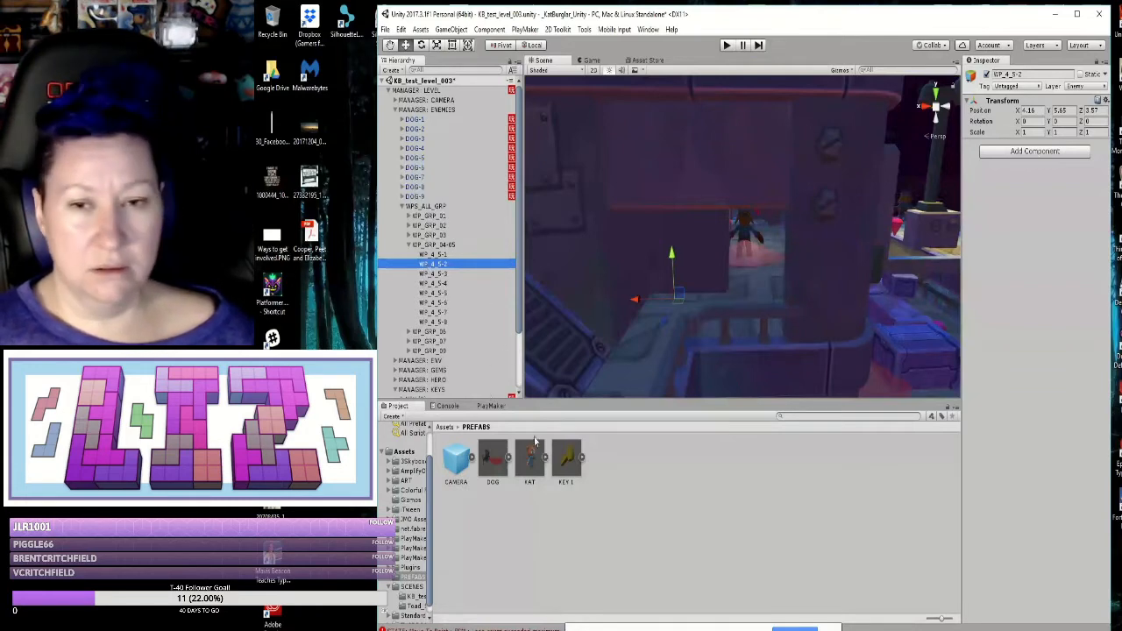
pyautogui.click(666, 372)
pyautogui.click(665, 366)
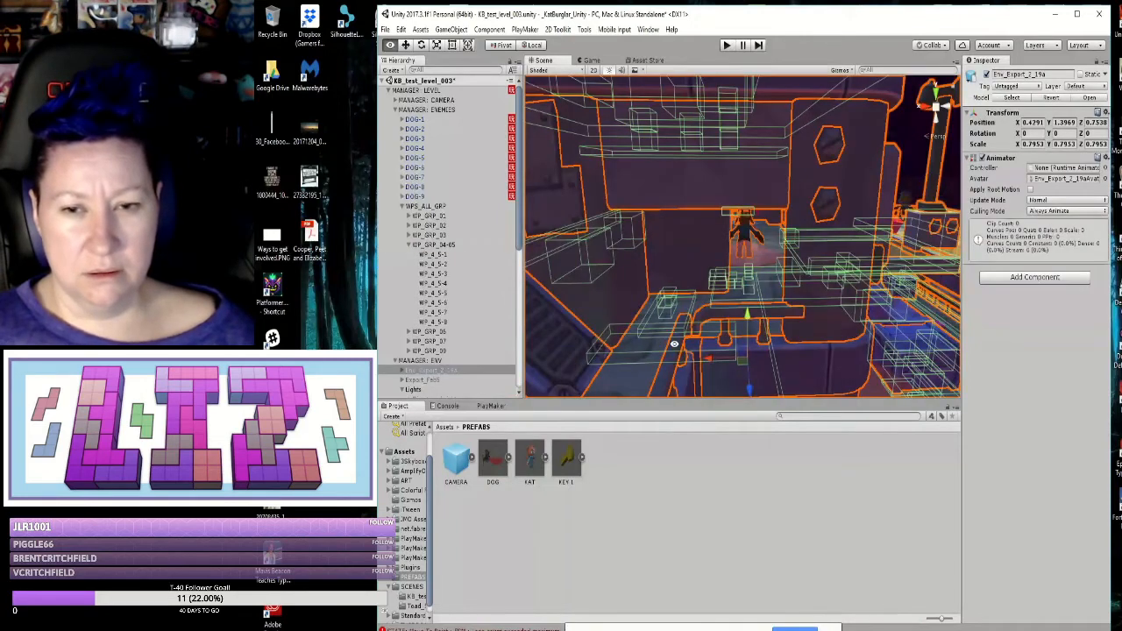
pyautogui.click(402, 363)
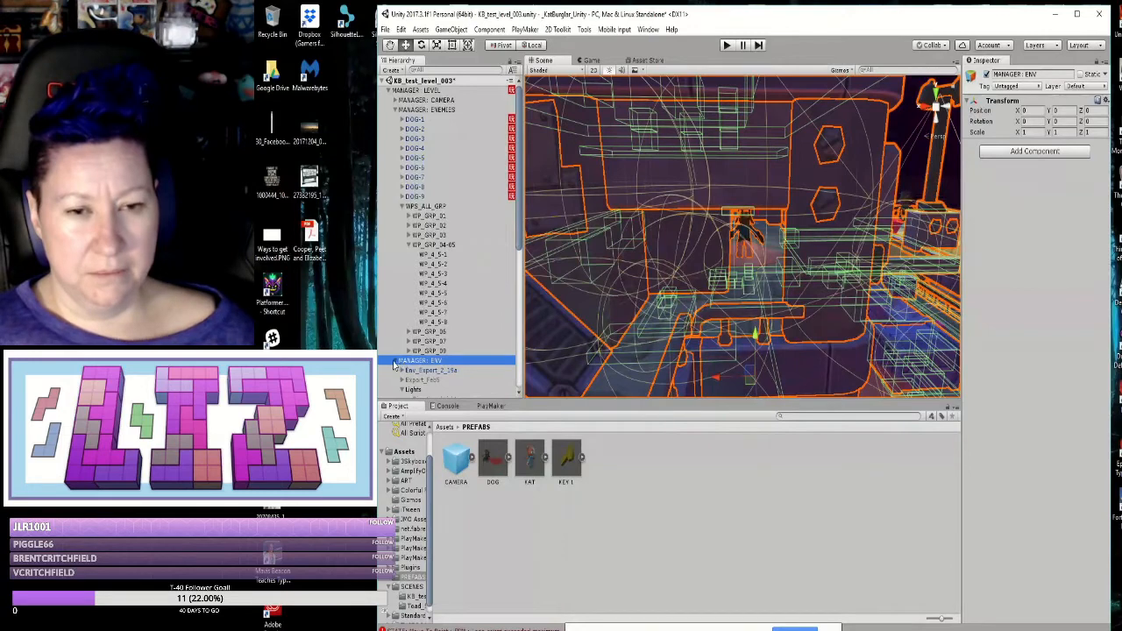
# Step: Compare the positions of waypoints WP_4_5-1 and WP_4_5-8 and examine where WP_4_5-1 sits relative to DOG-4
pyautogui.click(429, 256)
pyautogui.doubleClick(427, 257)
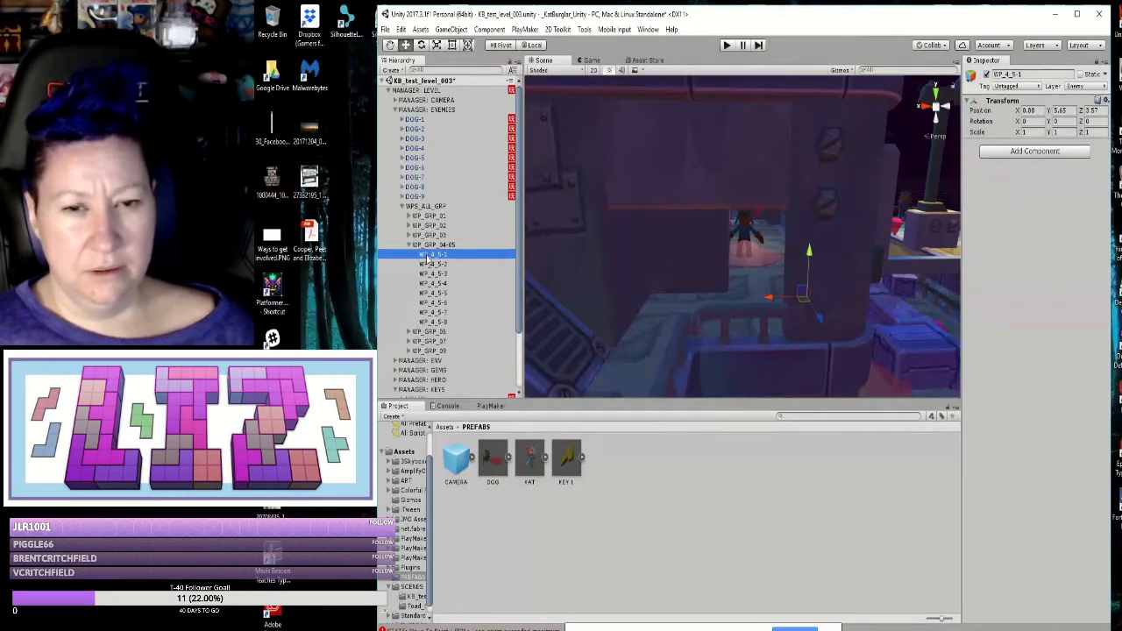
pyautogui.click(443, 325)
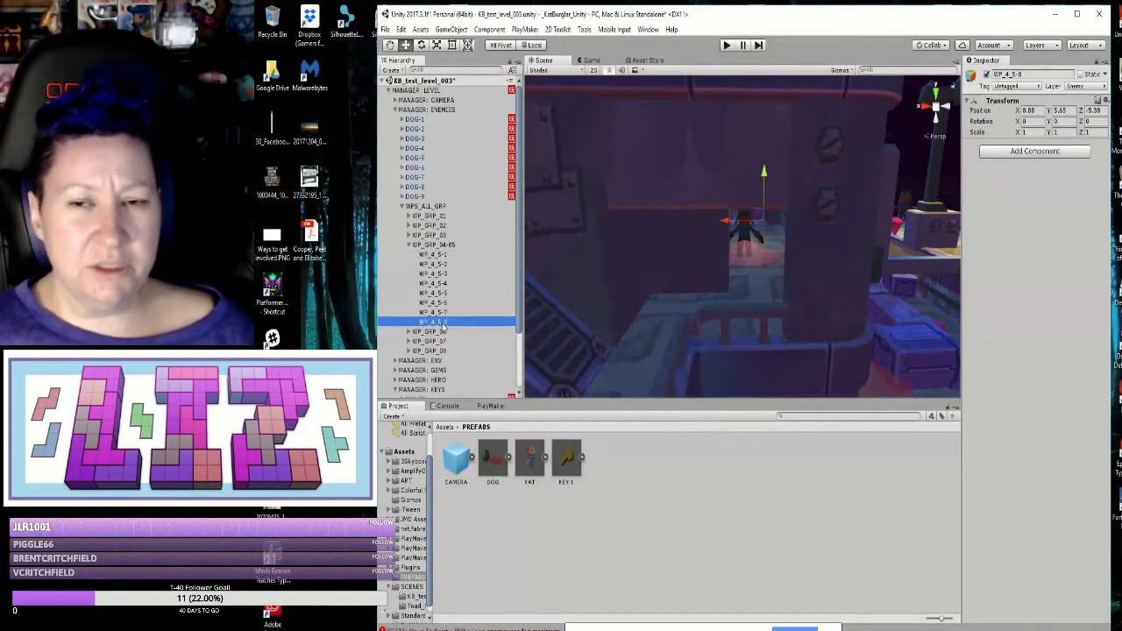
pyautogui.click(443, 255)
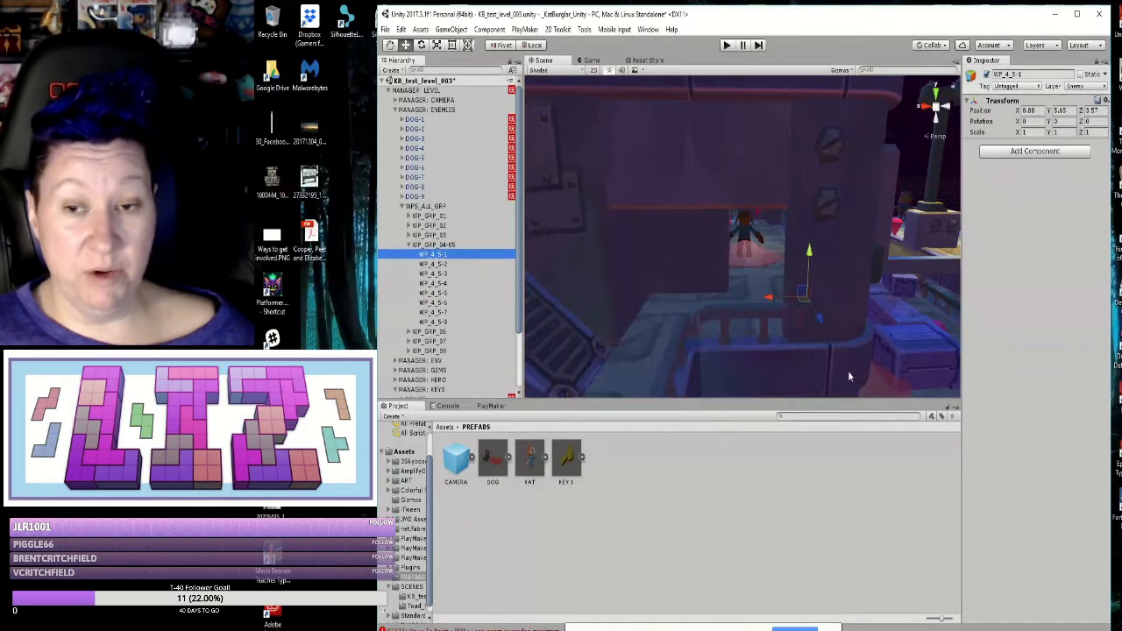
pyautogui.keyDown('alt'); pyautogui.moveTo(796, 366); pyautogui.dragTo(776, 342); pyautogui.keyUp('alt')
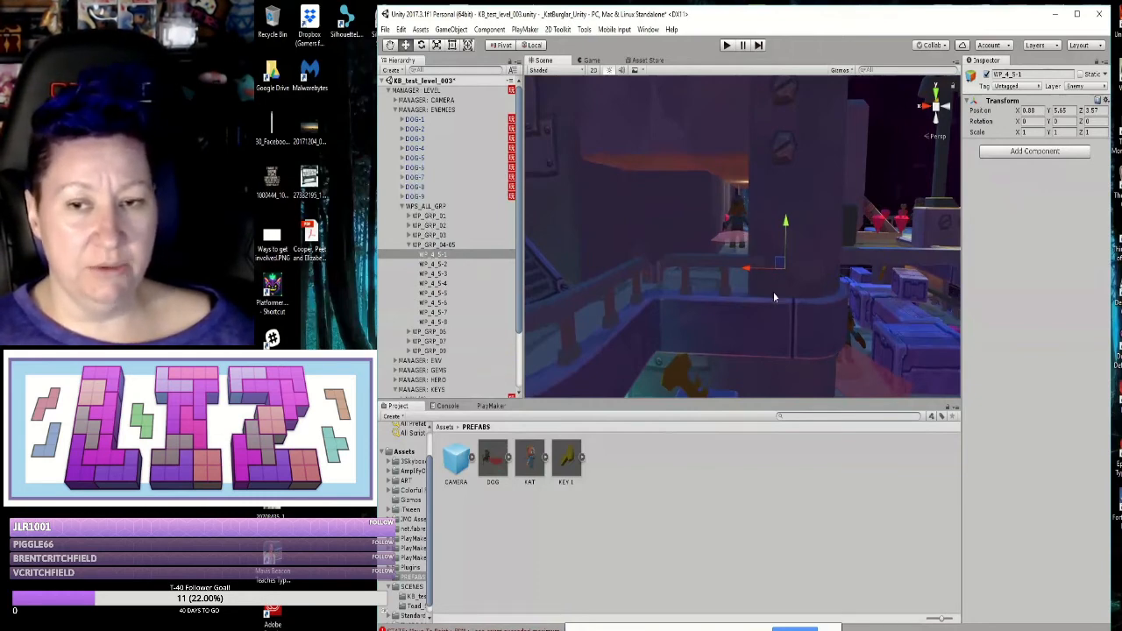
pyautogui.moveTo(774, 298); pyautogui.dragTo(777, 303, button='right')
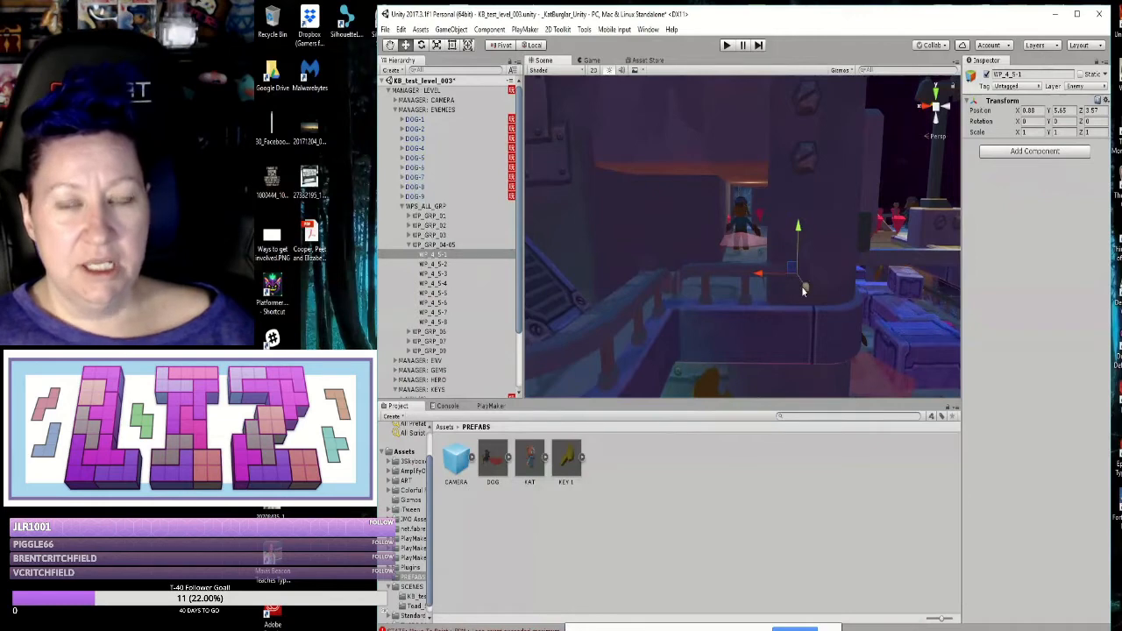
# Step: Examine where waypoints WP_4_5-1 and WP_4_5-8 sit relative to the doorway and DOG-4
pyautogui.moveTo(803, 290)
pyautogui.mouseDown(button='right')
pyautogui.moveTo(778, 312)
pyautogui.moveTo(775, 343)
pyautogui.moveTo(752, 279)
pyautogui.moveTo(791, 283)
pyautogui.mouseUp(button='right')
pyautogui.click(795, 363)
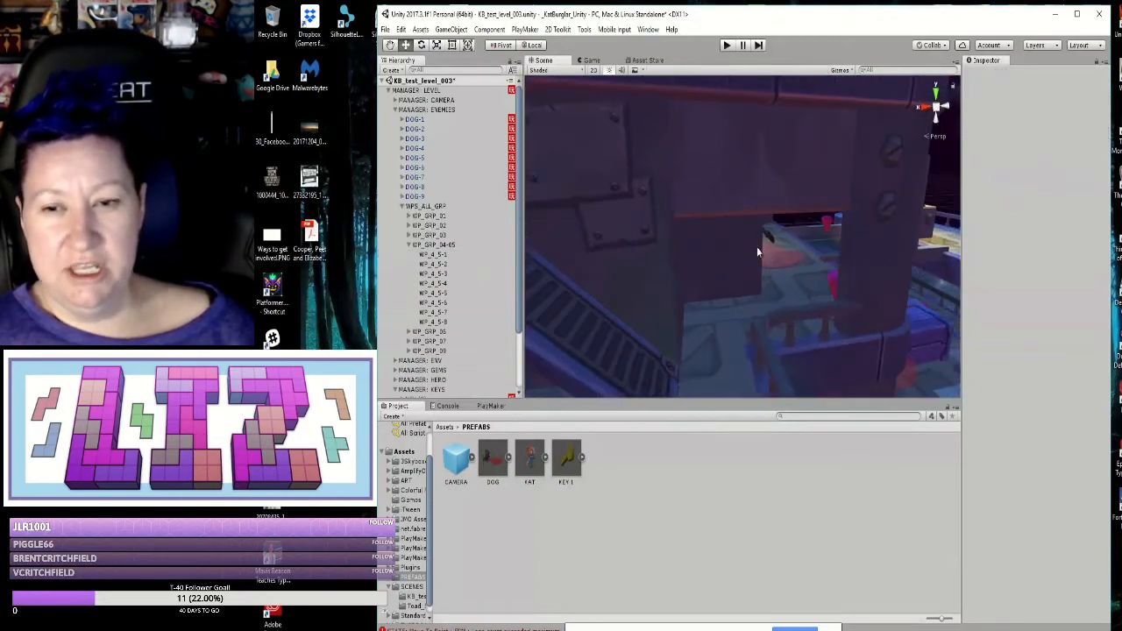
pyautogui.click(438, 255)
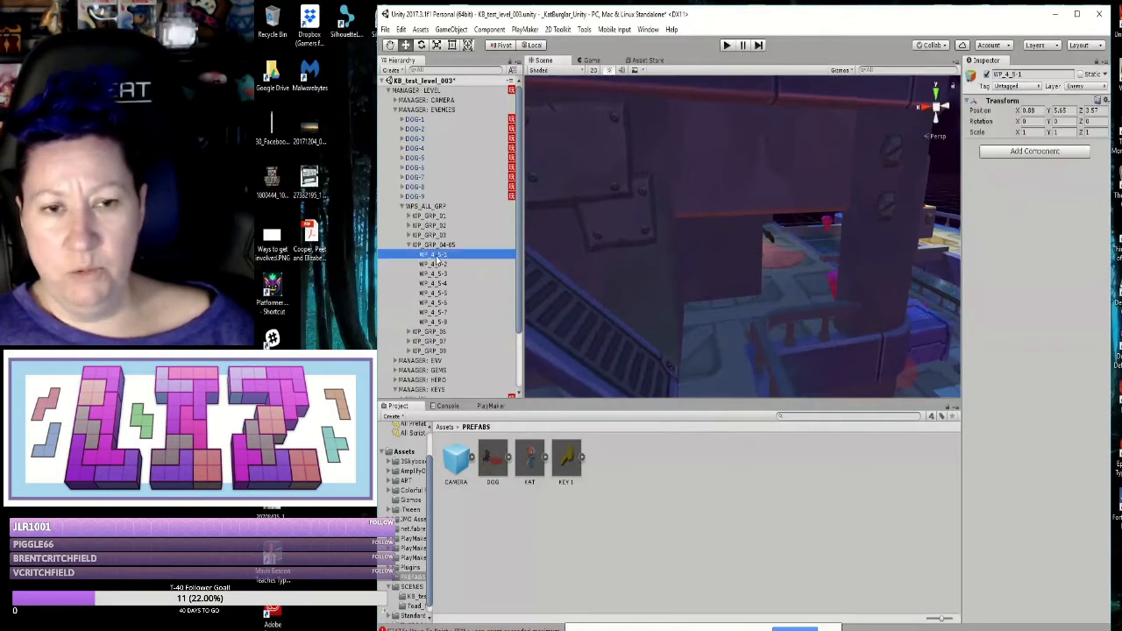
pyautogui.click(789, 261)
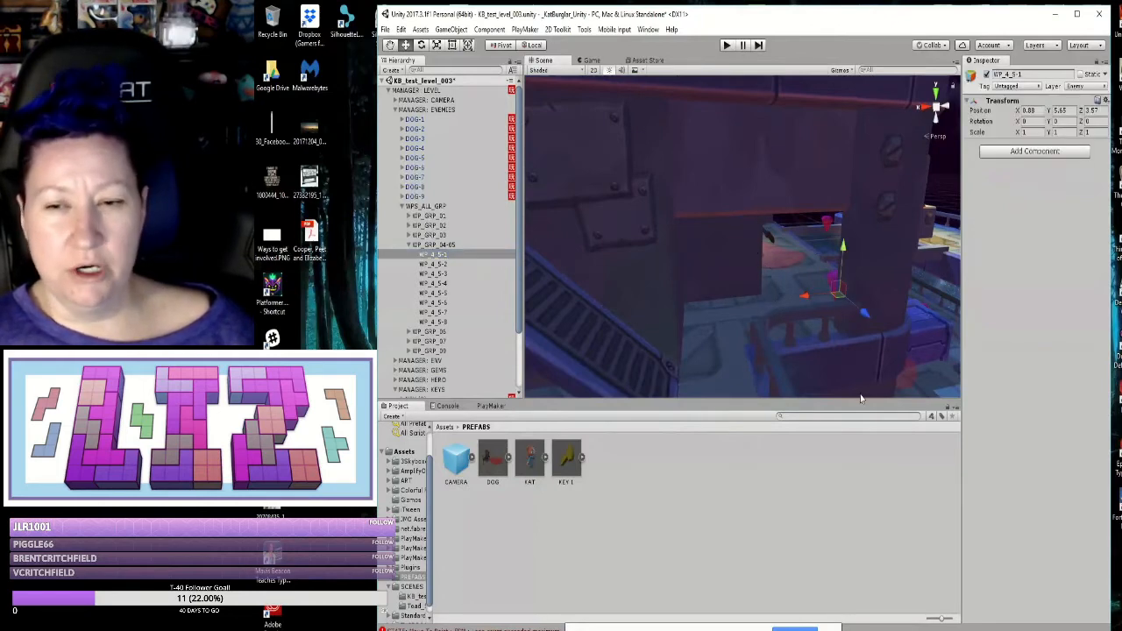
pyautogui.click(433, 254)
pyautogui.moveTo(852, 374); pyautogui.dragTo(828, 366, button='right')
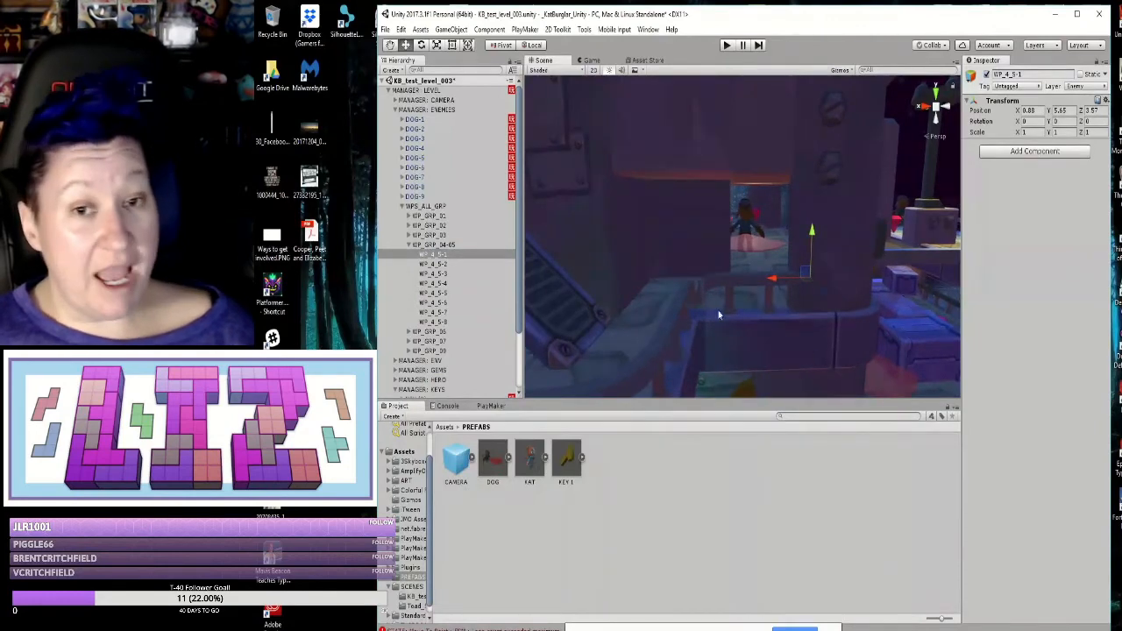
pyautogui.click(433, 322)
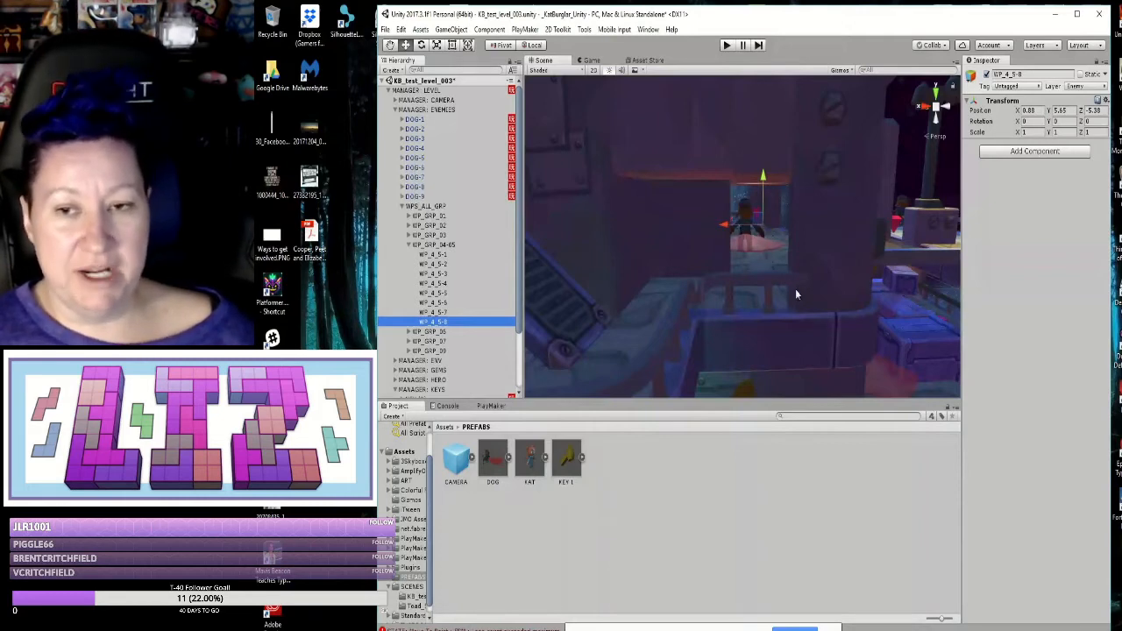
# Step: Move DOG-4 along the X axis within the doorway to an X position of about -0.14
pyautogui.click(746, 211)
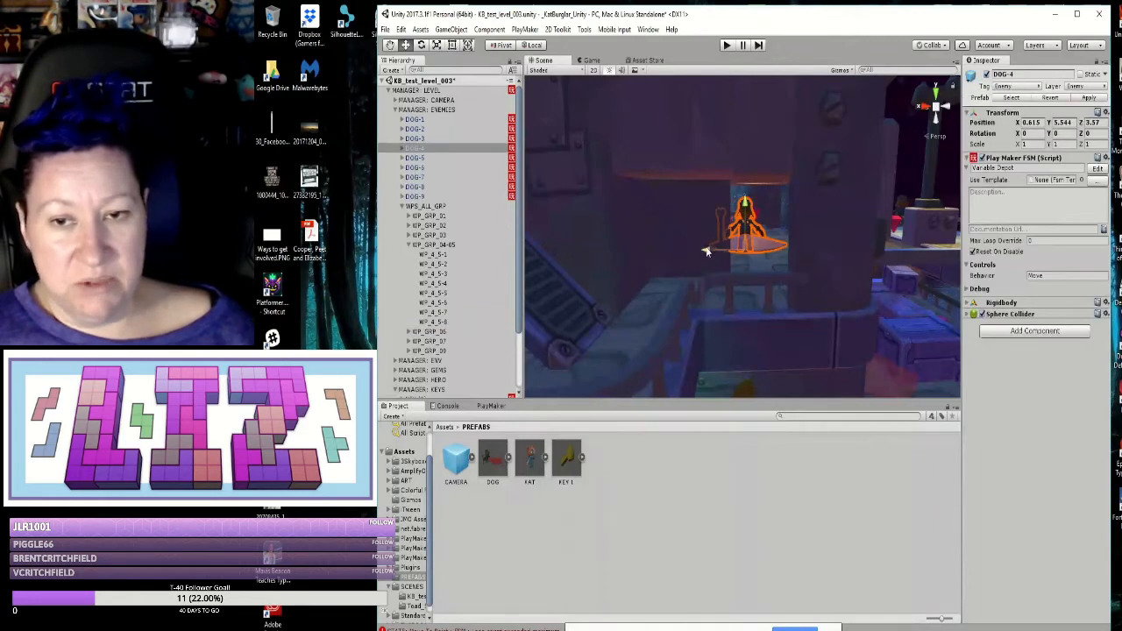
pyautogui.moveTo(707, 252); pyautogui.dragTo(727, 252)
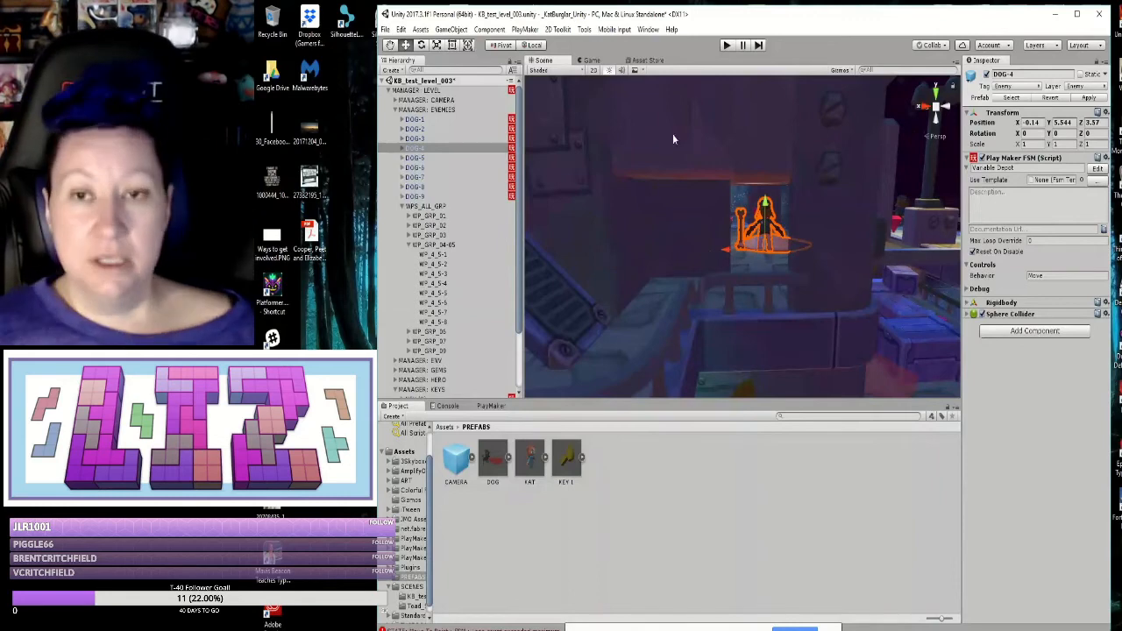
pyautogui.click(386, 30)
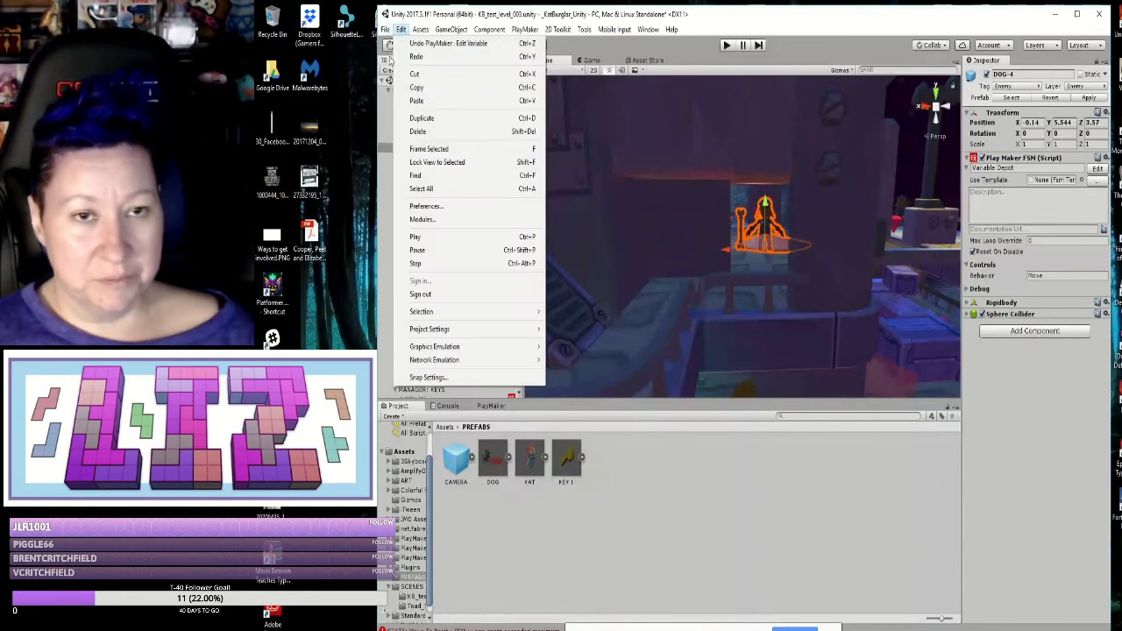
pyautogui.click(401, 73)
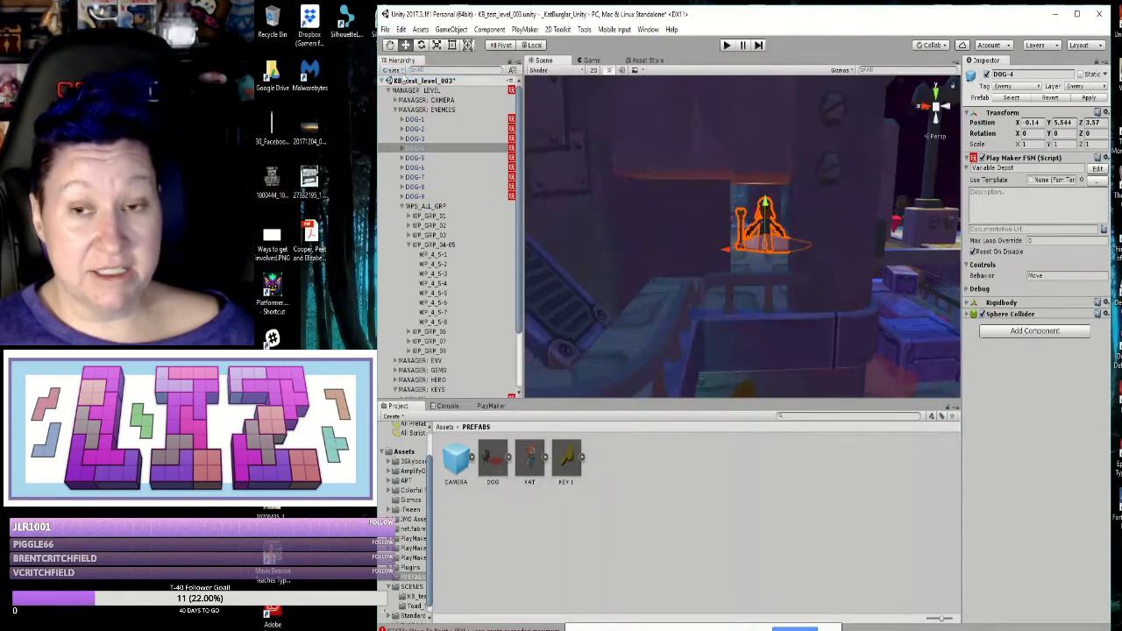
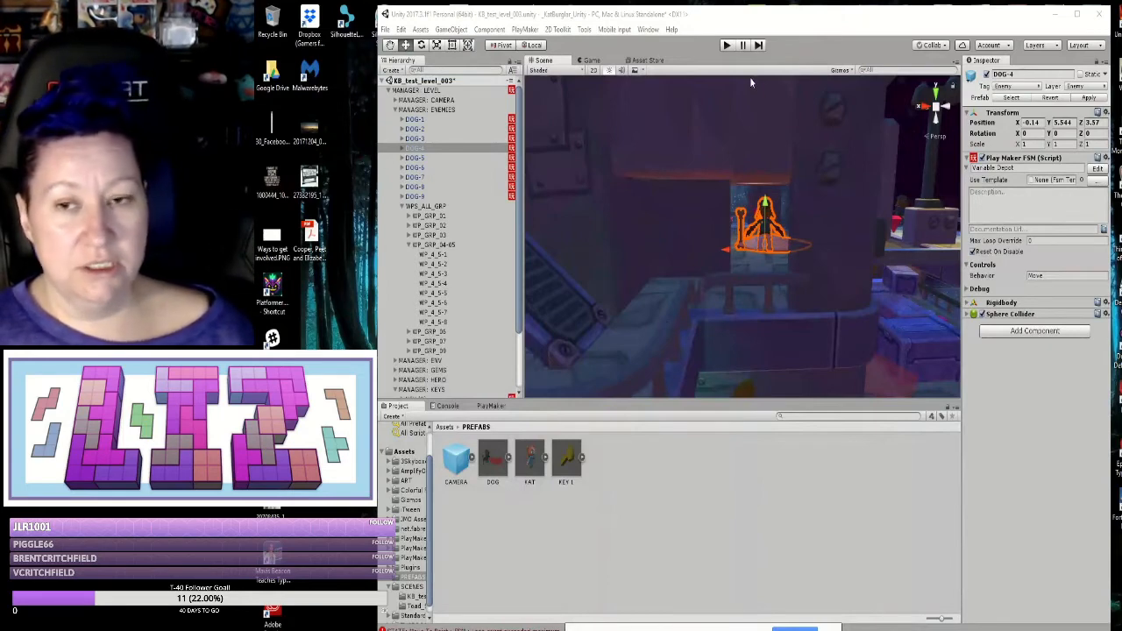
# Step: Check WP_4_5-1's placement and lower waypoint WP_4_5-2 to the walkway floor at a Y position of about 5.51
pyautogui.click(435, 254)
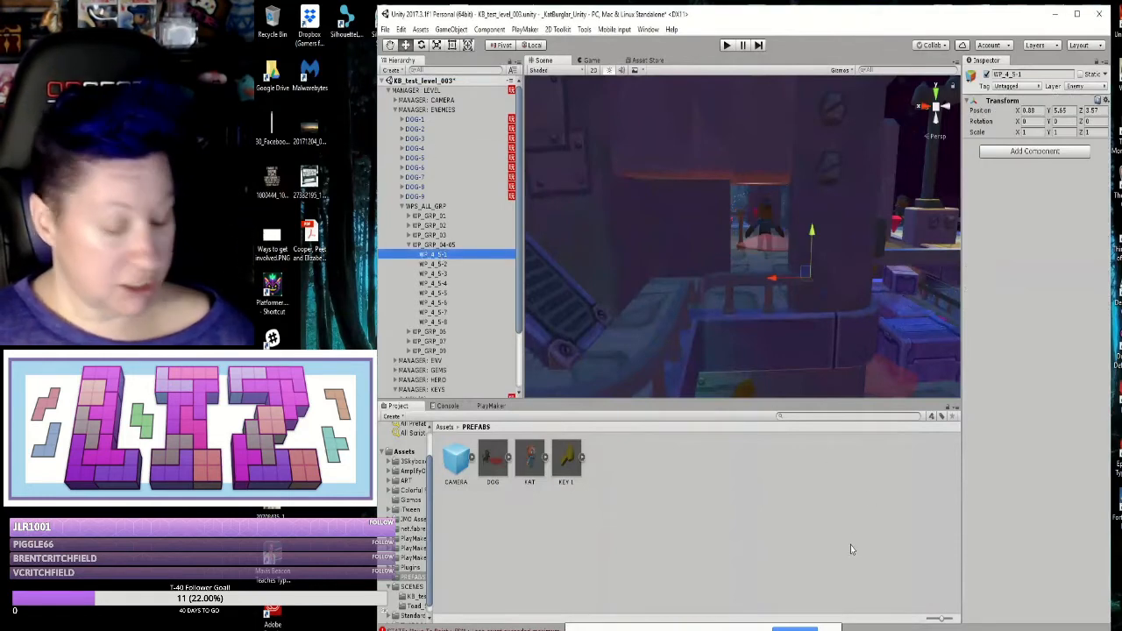
pyautogui.keyDown('alt'); pyautogui.moveTo(830, 354); pyautogui.dragTo(667, 325); pyautogui.keyUp('alt')
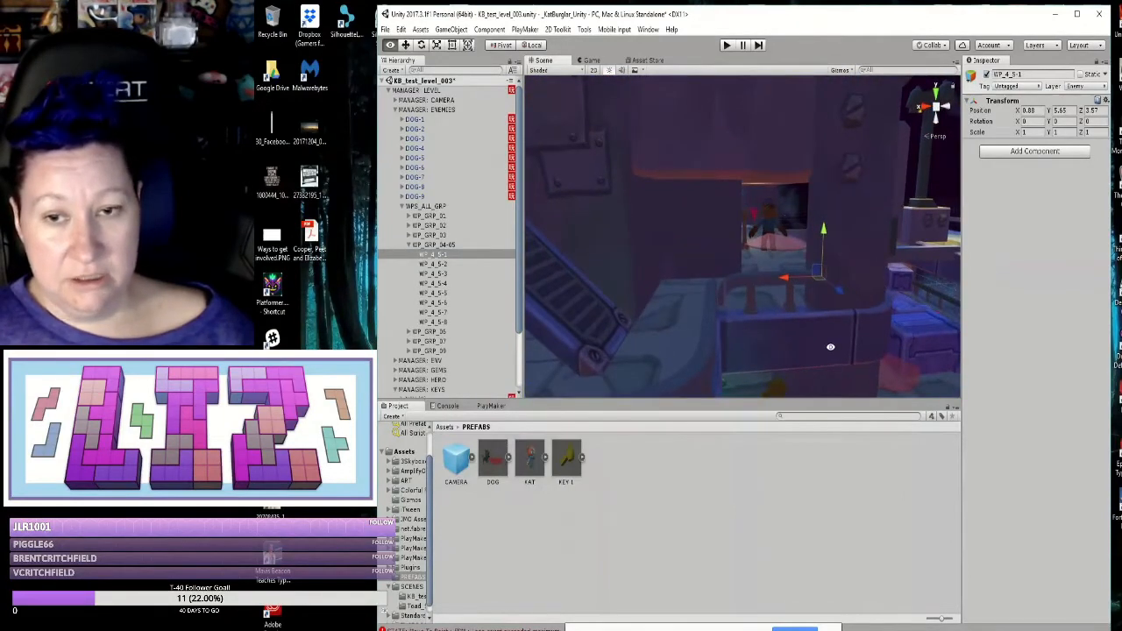
pyautogui.click(443, 264)
pyautogui.keyDown('alt'); pyautogui.moveTo(654, 364); pyautogui.dragTo(661, 321); pyautogui.keyUp('alt')
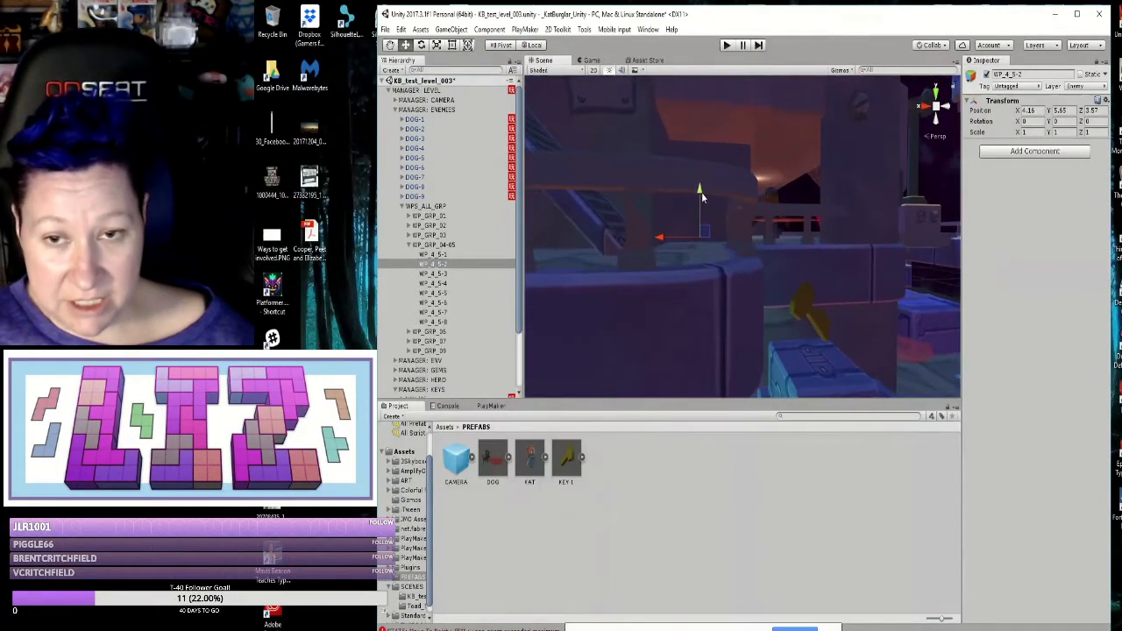
pyautogui.moveTo(701, 192); pyautogui.dragTo(700, 200)
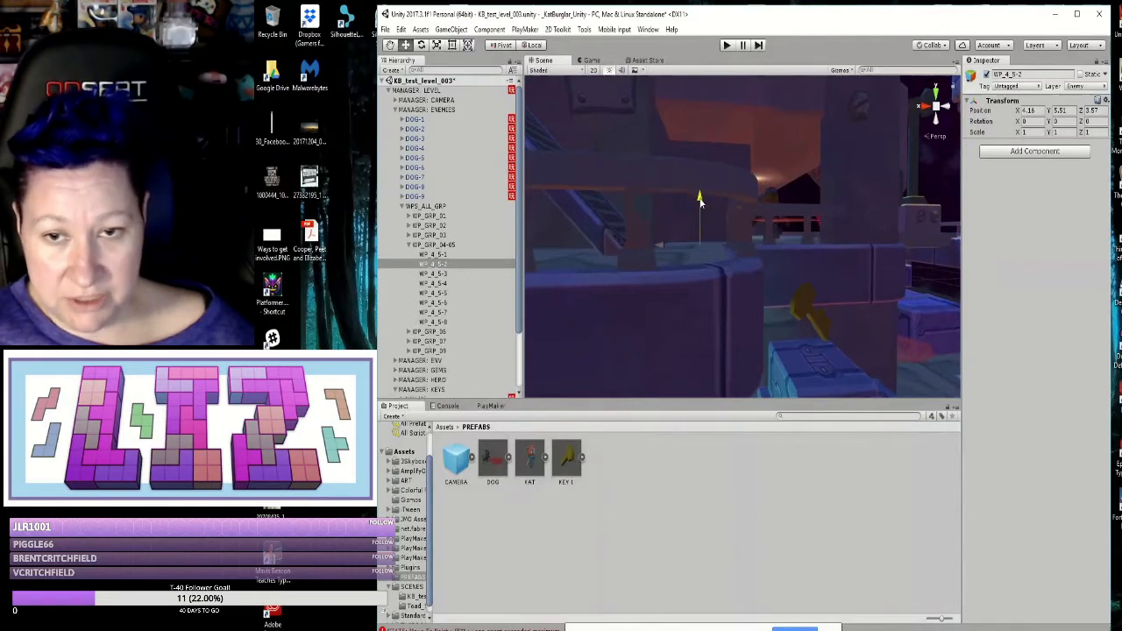
pyautogui.keyDown('alt'); pyautogui.moveTo(724, 282); pyautogui.dragTo(726, 308); pyautogui.keyUp('alt')
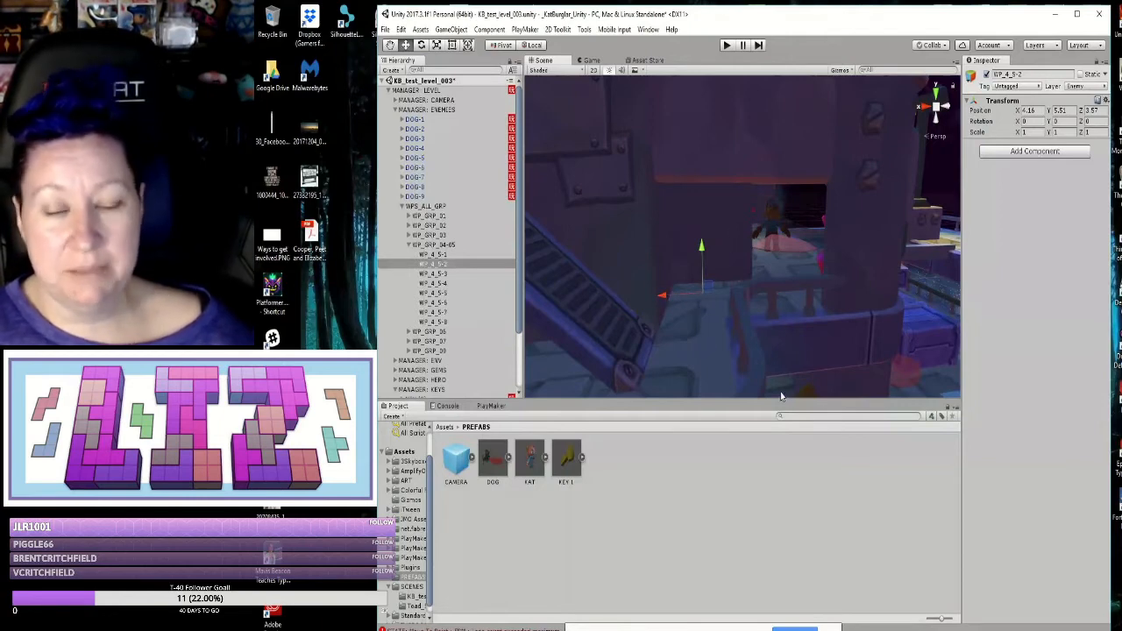
# Step: Lower waypoint WP_4_5-3 to the walkway floor at a Y position of about 5.504
pyautogui.click(433, 274)
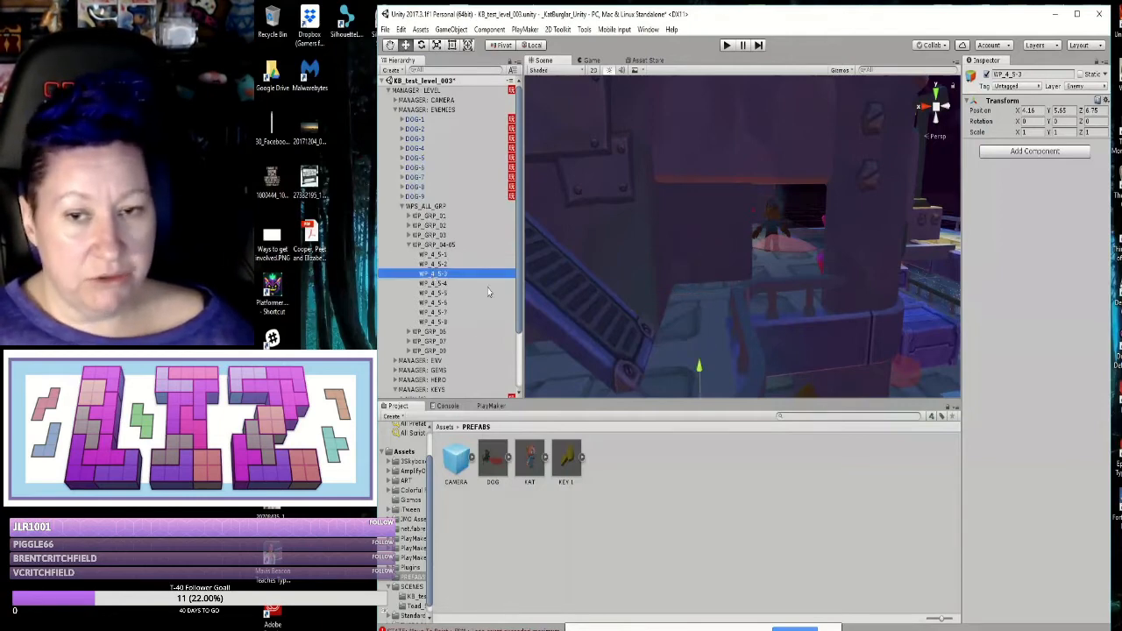
pyautogui.scroll(-2, 719, 373)
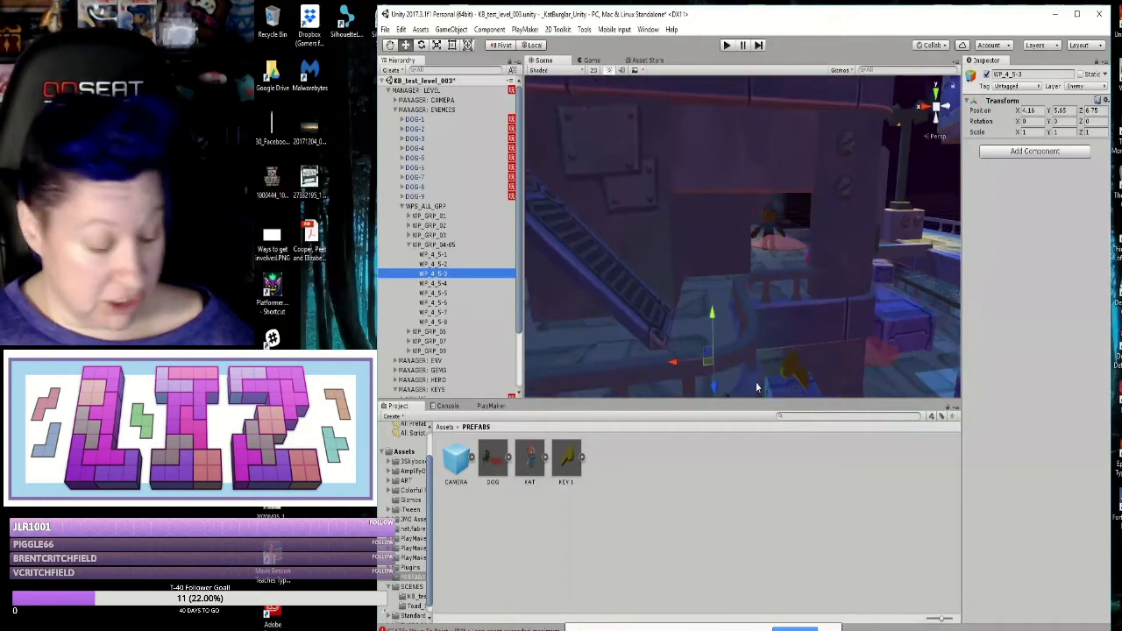
pyautogui.keyDown('alt'); pyautogui.moveTo(783, 361); pyautogui.dragTo(773, 319); pyautogui.keyUp('alt')
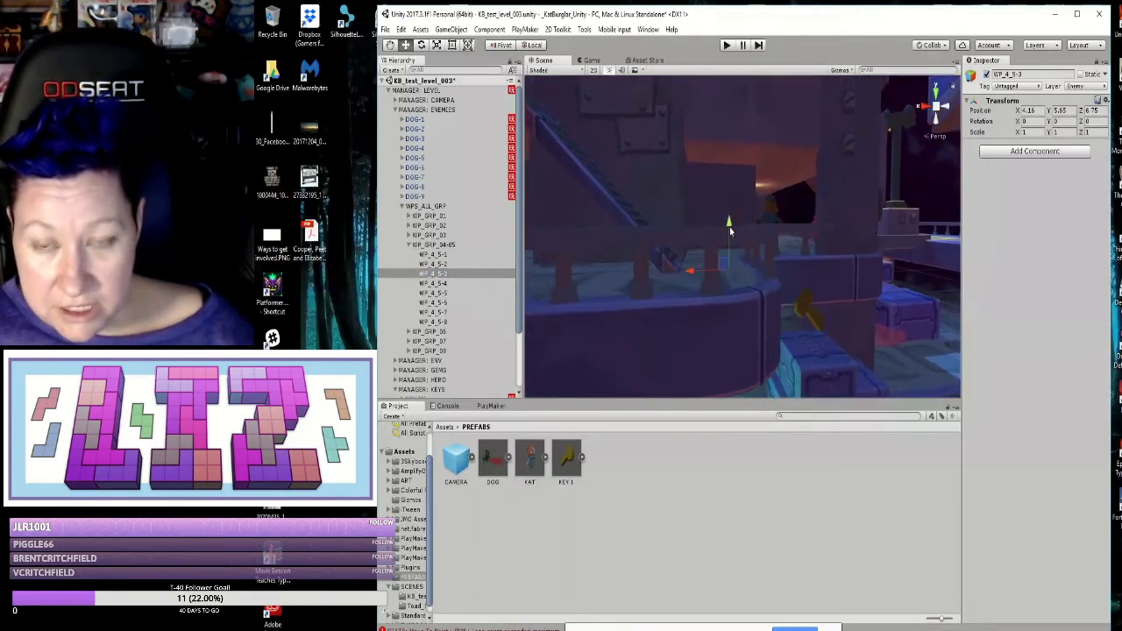
pyautogui.moveTo(729, 228); pyautogui.dragTo(728, 238)
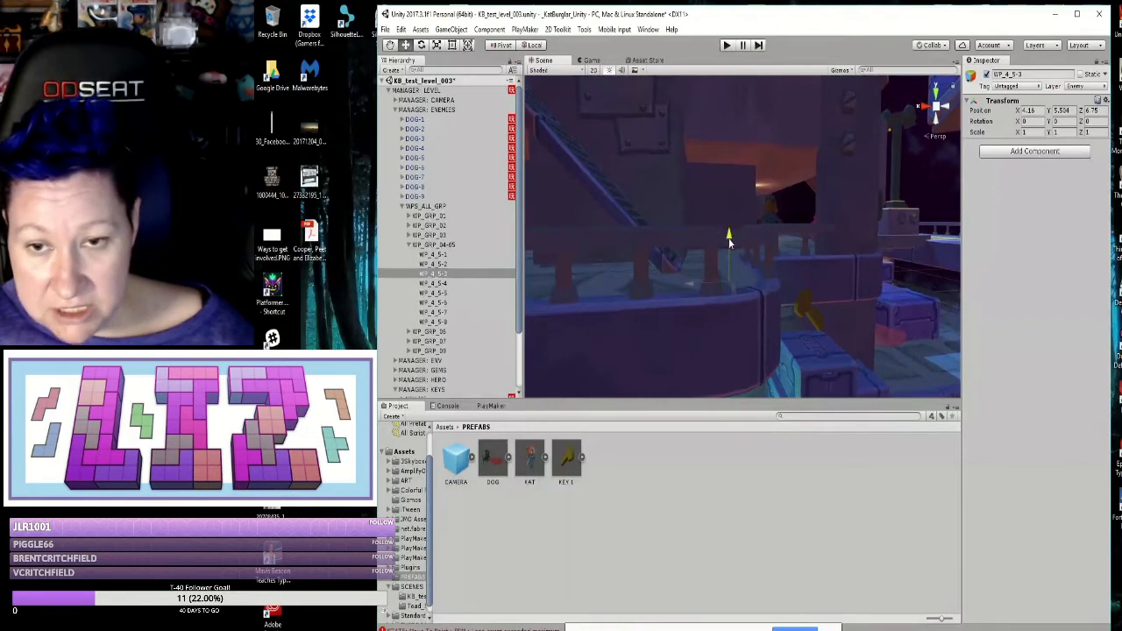
# Step: Lower waypoint WP_4_5-4 to the walkway floor at a Y position of about 5.511
pyautogui.moveTo(672, 317); pyautogui.dragTo(784, 313, button='middle')
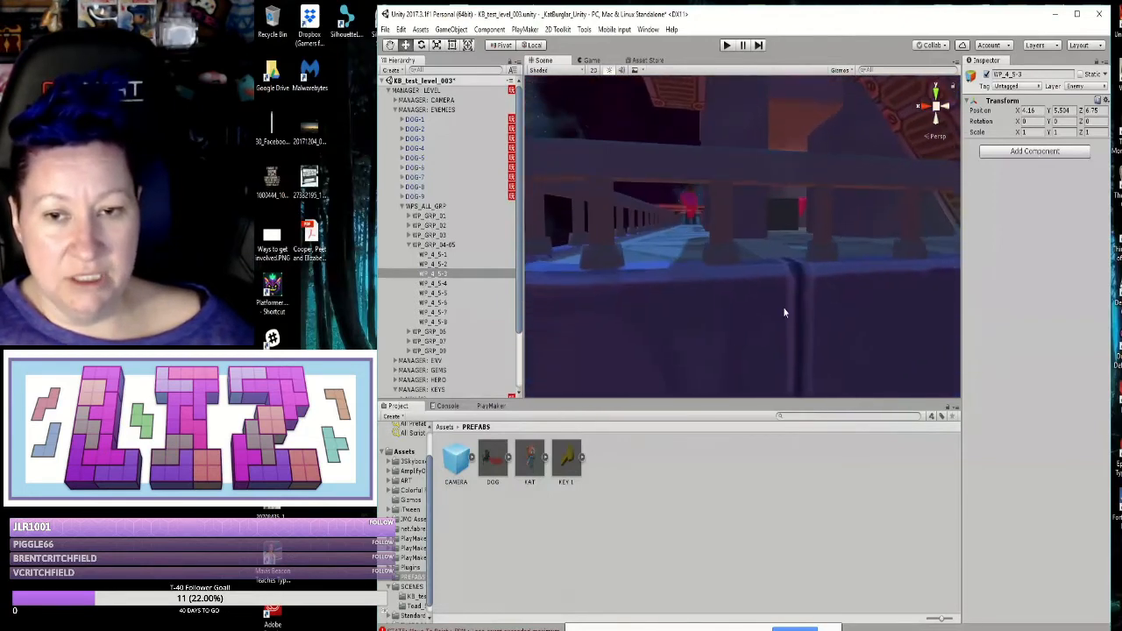
pyautogui.click(445, 283)
pyautogui.moveTo(688, 289); pyautogui.dragTo(728, 287, button='middle')
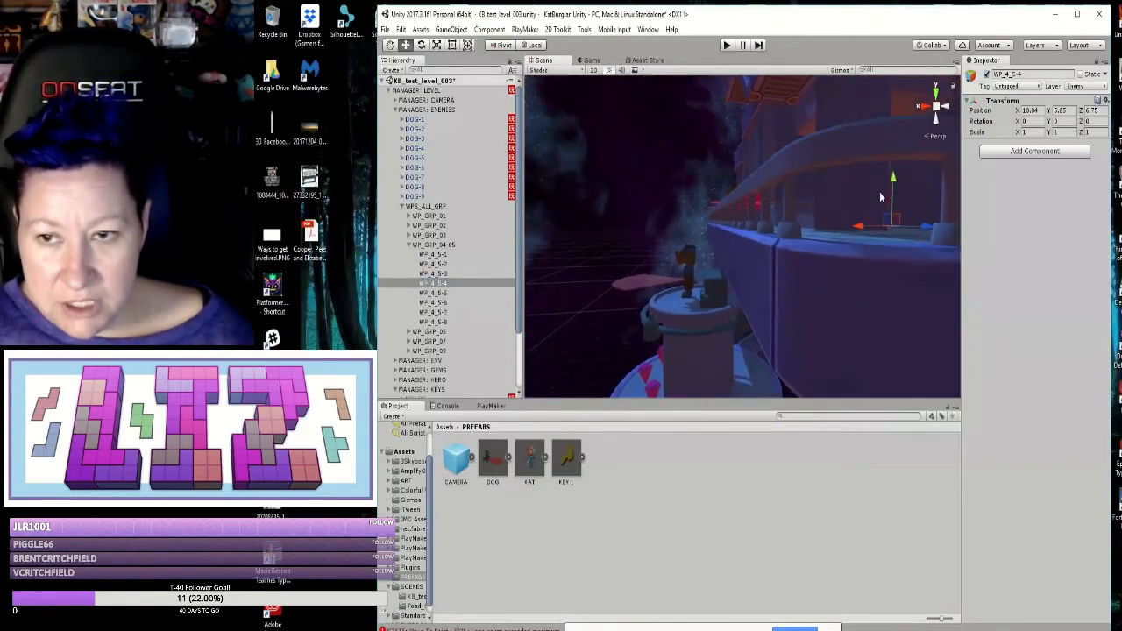
pyautogui.moveTo(892, 186); pyautogui.dragTo(889, 202)
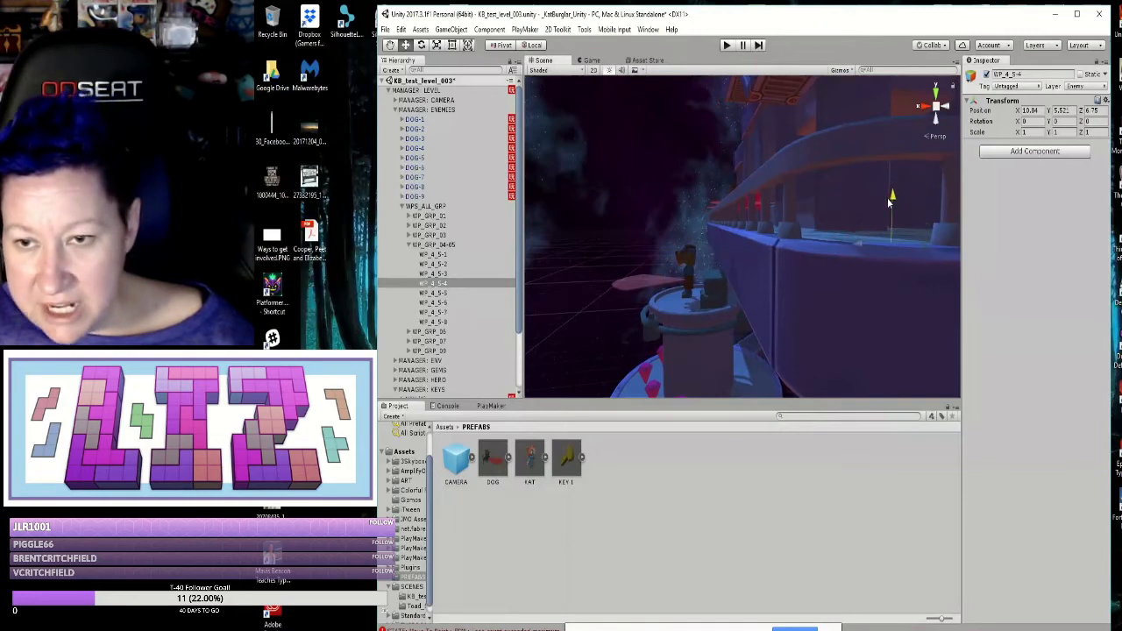
# Step: Collapse the MANAGER: GEMS, LOCK, KEYS and ENV groups and the Lights group in the scene hierarchy
pyautogui.moveTo(830, 231); pyautogui.dragTo(846, 309)
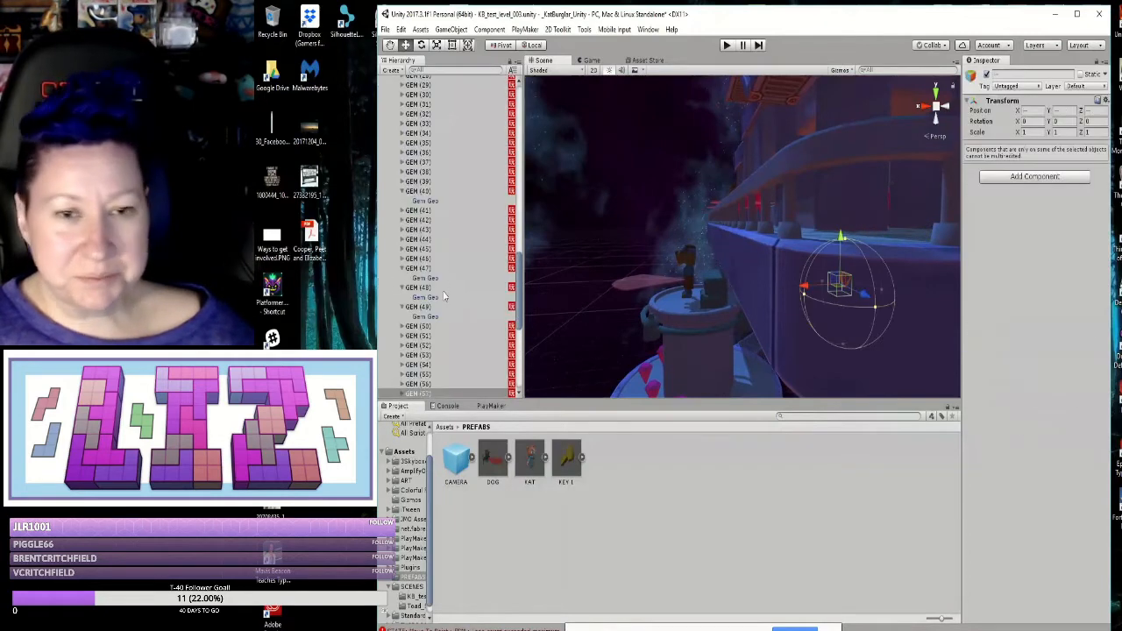
pyautogui.scroll(3, 441, 220)
pyautogui.scroll(10, 441, 223)
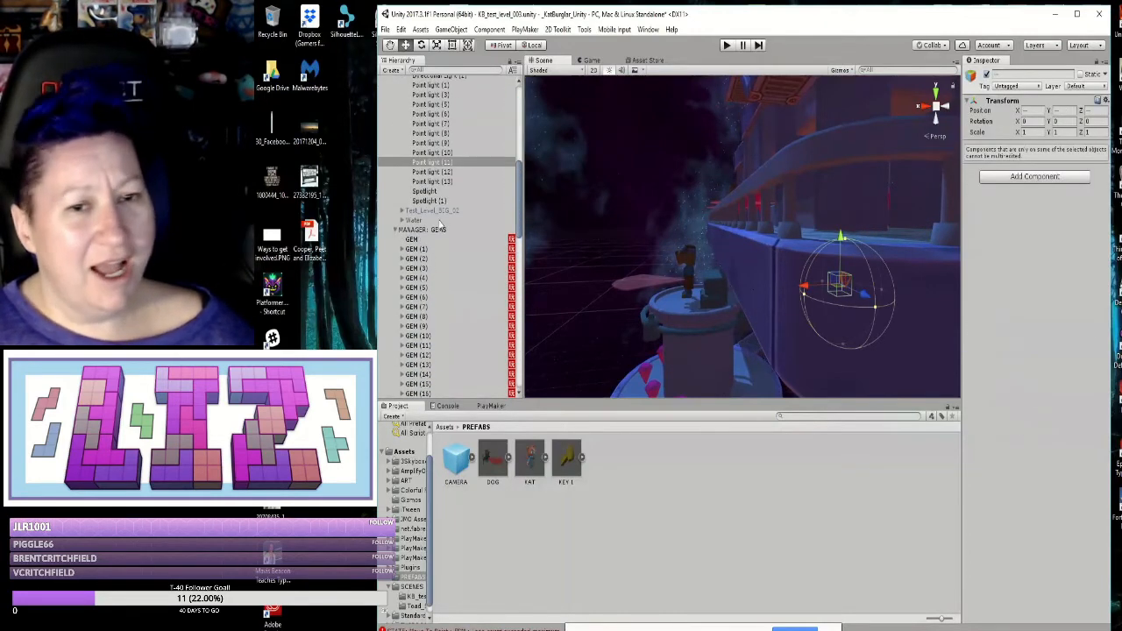
pyautogui.click(396, 230)
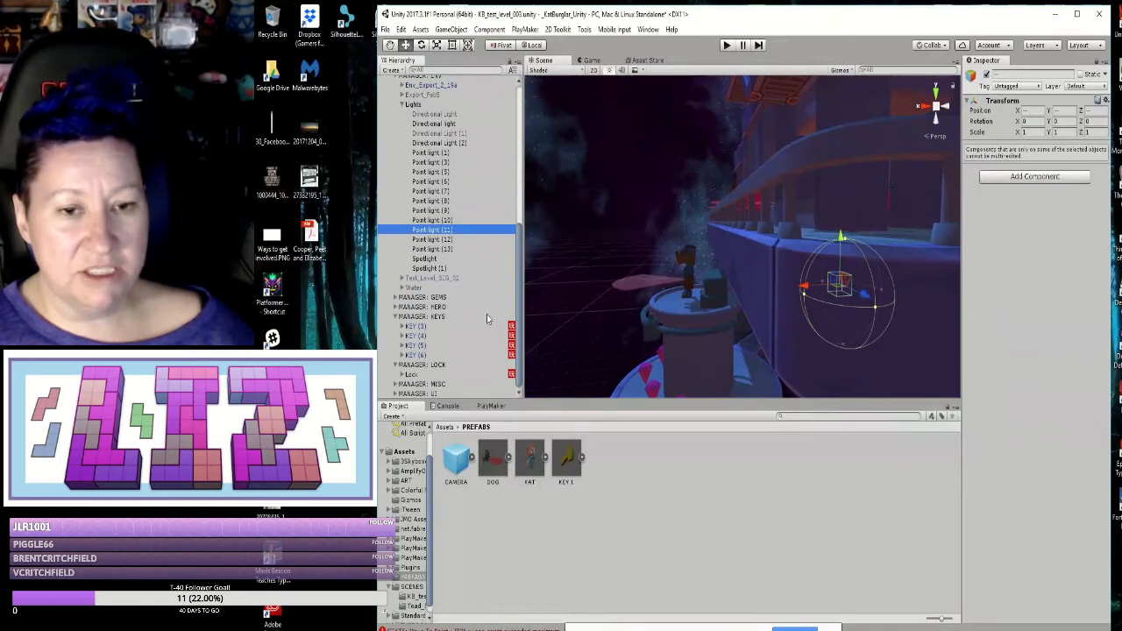
pyautogui.click(395, 364)
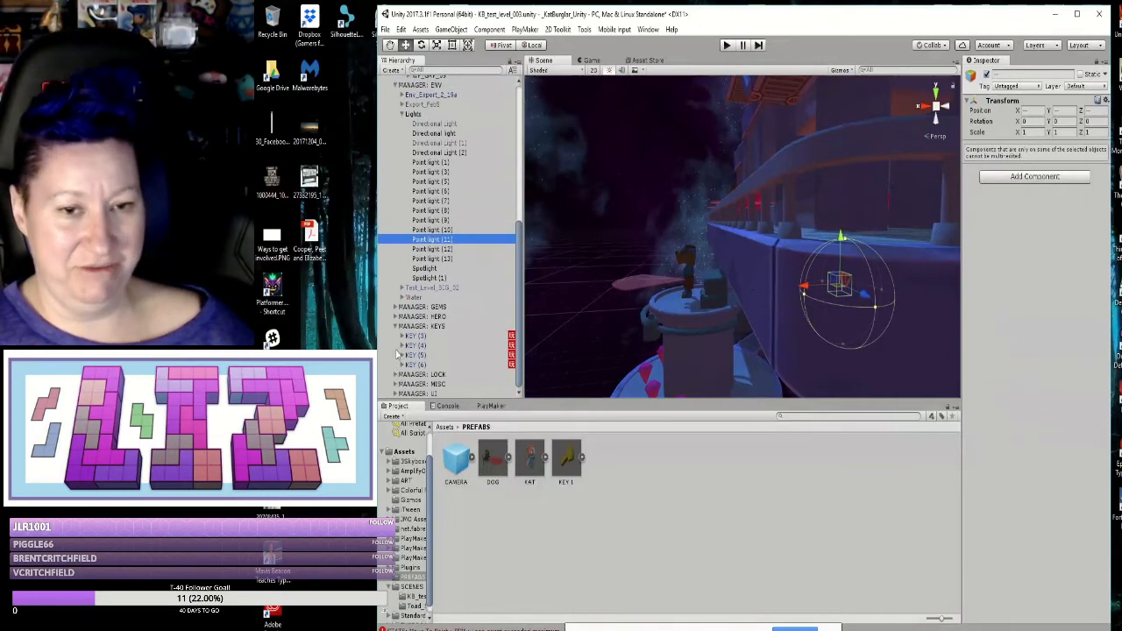
pyautogui.click(396, 327)
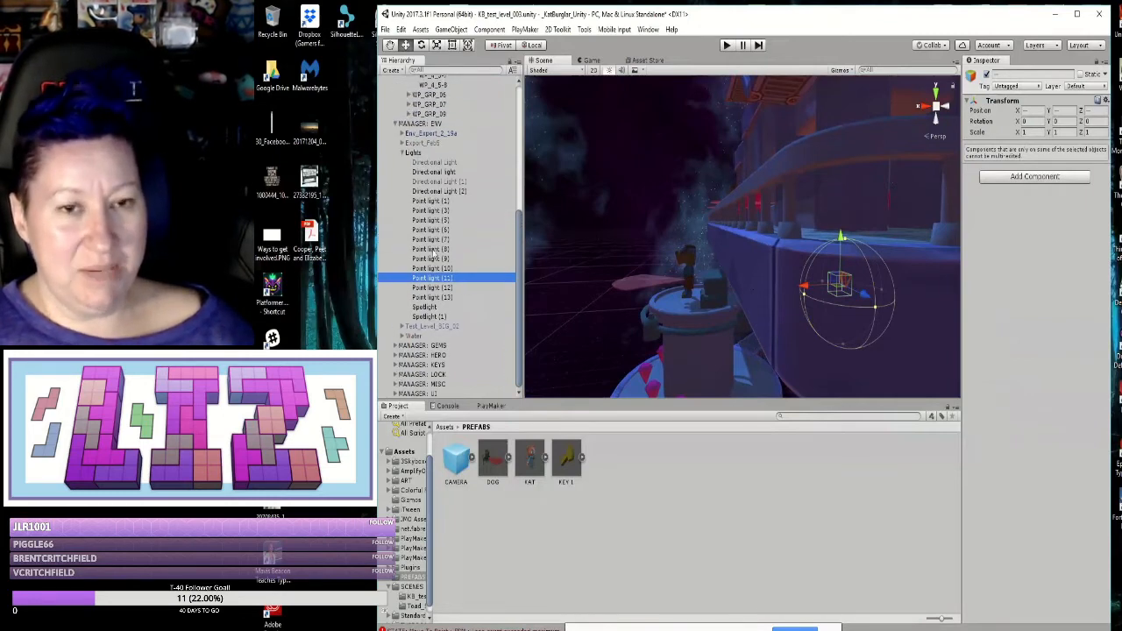
pyautogui.click(403, 154)
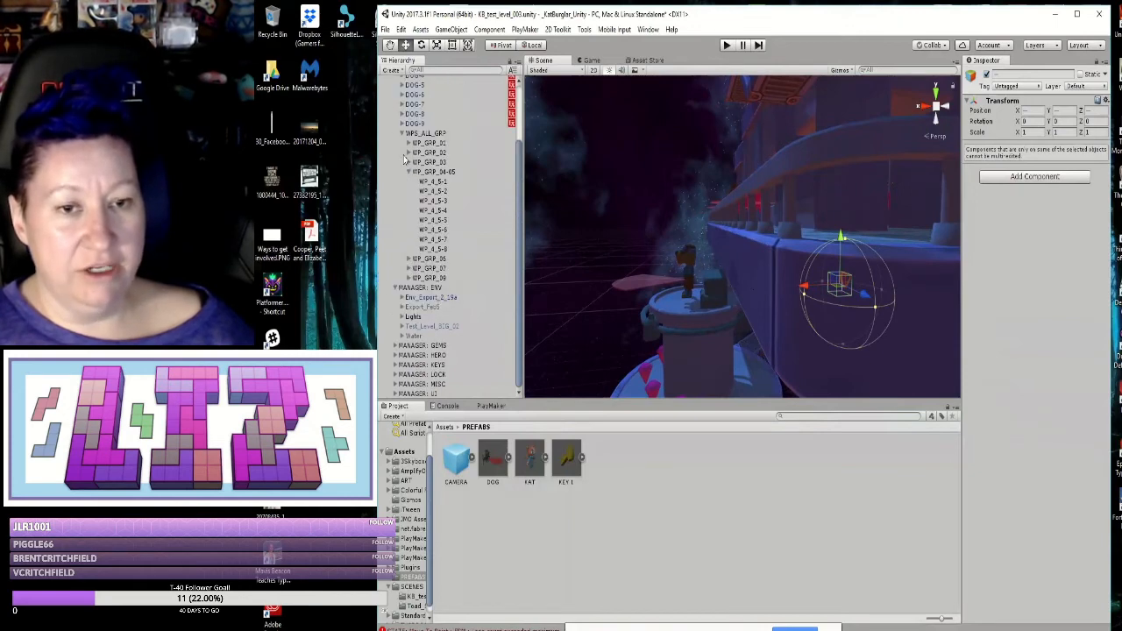
pyautogui.click(395, 285)
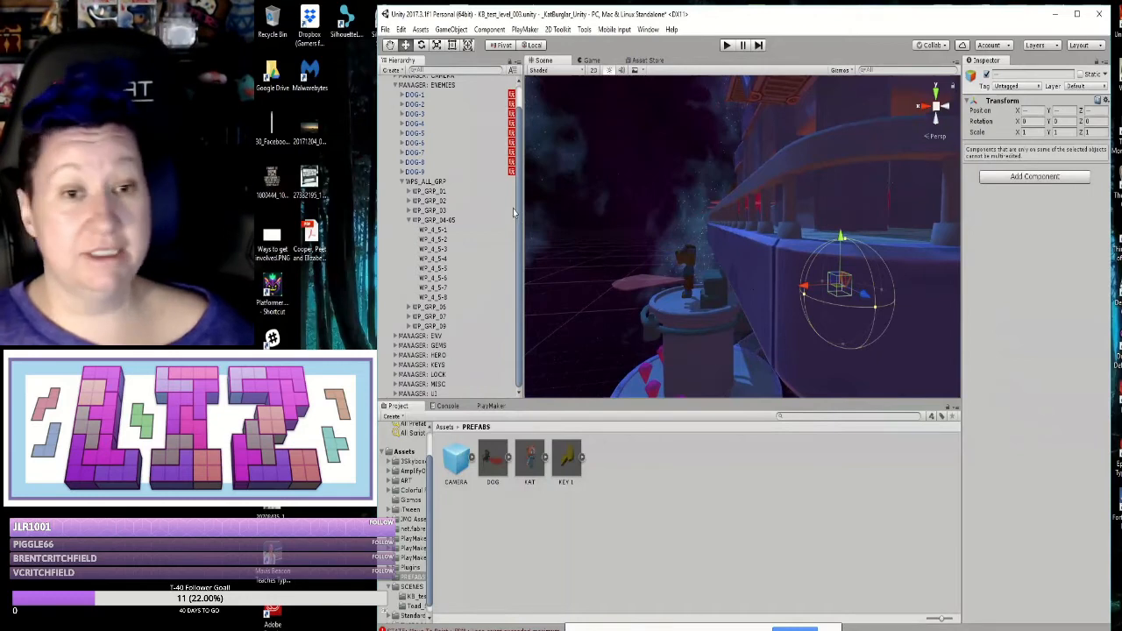
# Step: Compare the positions of waypoints WP_4_5-8, WP_4_5-6, WP_4_5-4 and WP_4_5-5, and examine WP_4_5-5 at the walkway corner
pyautogui.click(435, 297)
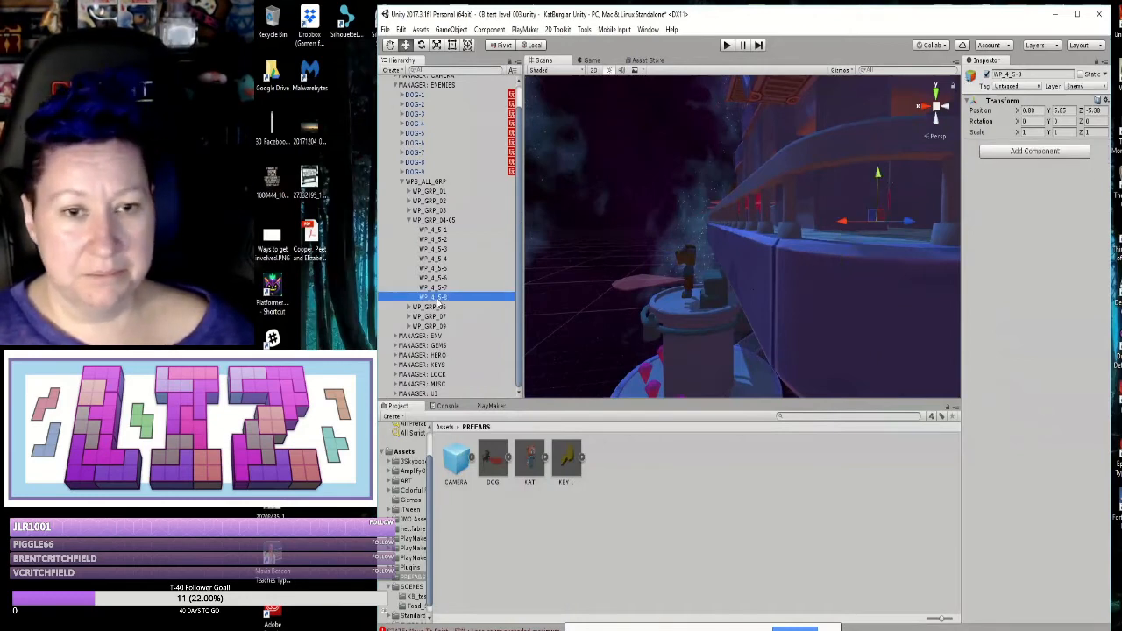
pyautogui.click(437, 269)
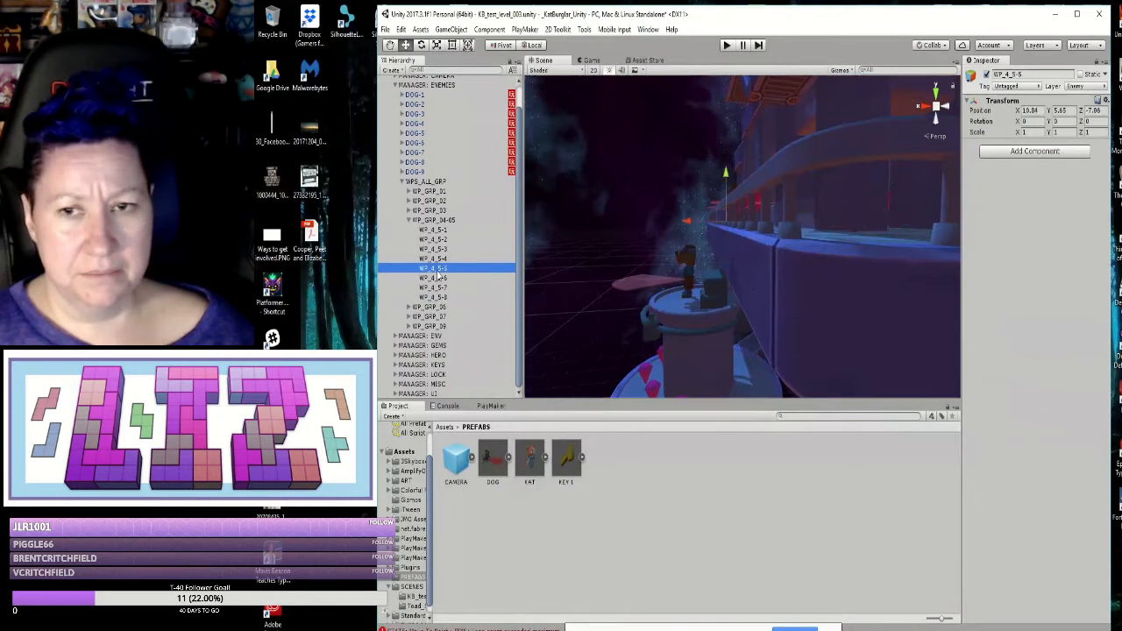
pyautogui.click(436, 278)
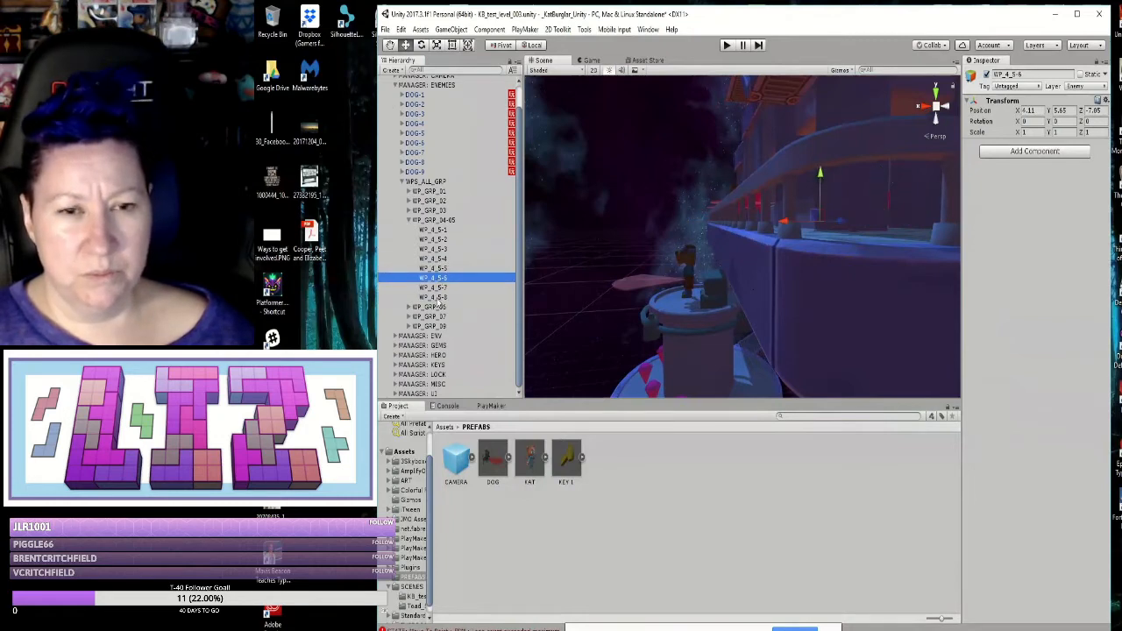
pyautogui.click(436, 259)
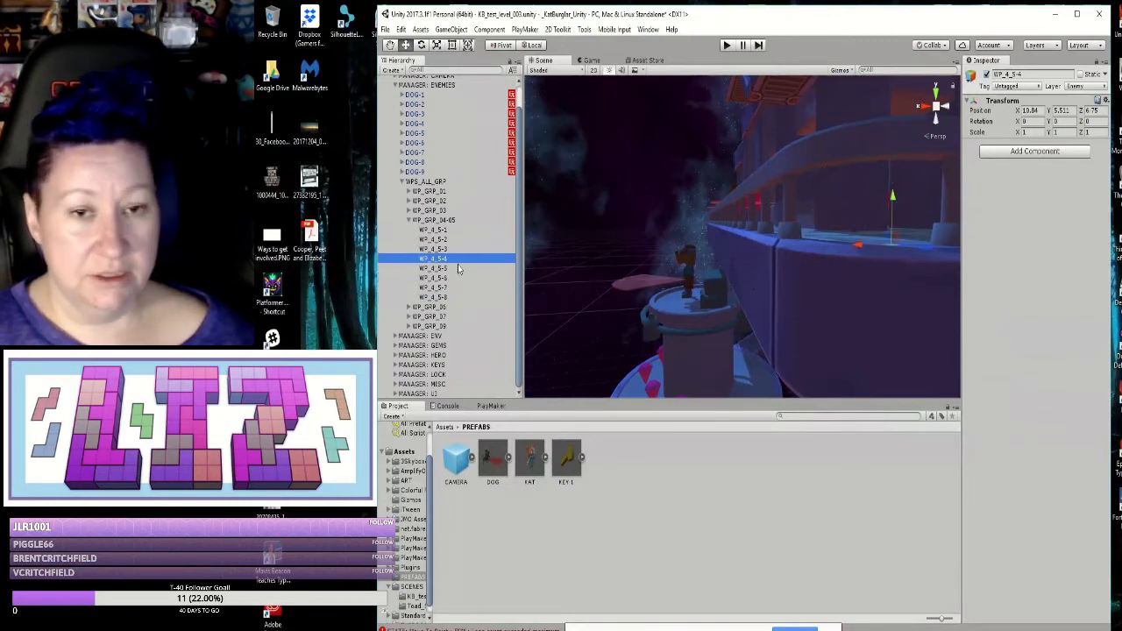
pyautogui.click(437, 268)
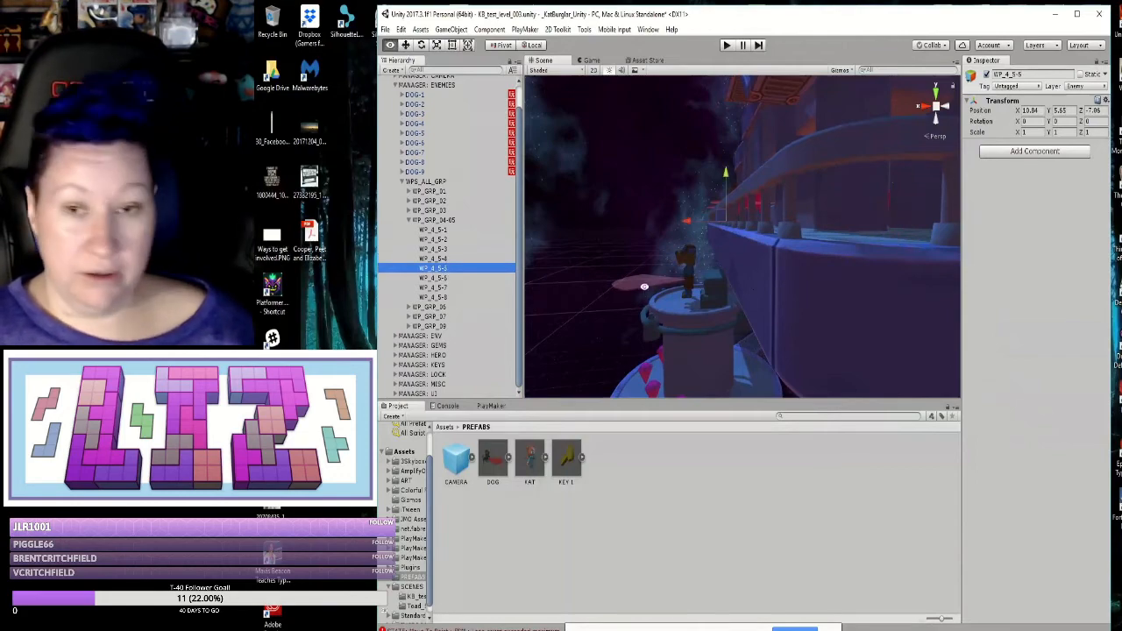
pyautogui.keyDown('alt'); pyautogui.moveTo(643, 286); pyautogui.dragTo(1116, 248); pyautogui.keyUp('alt')
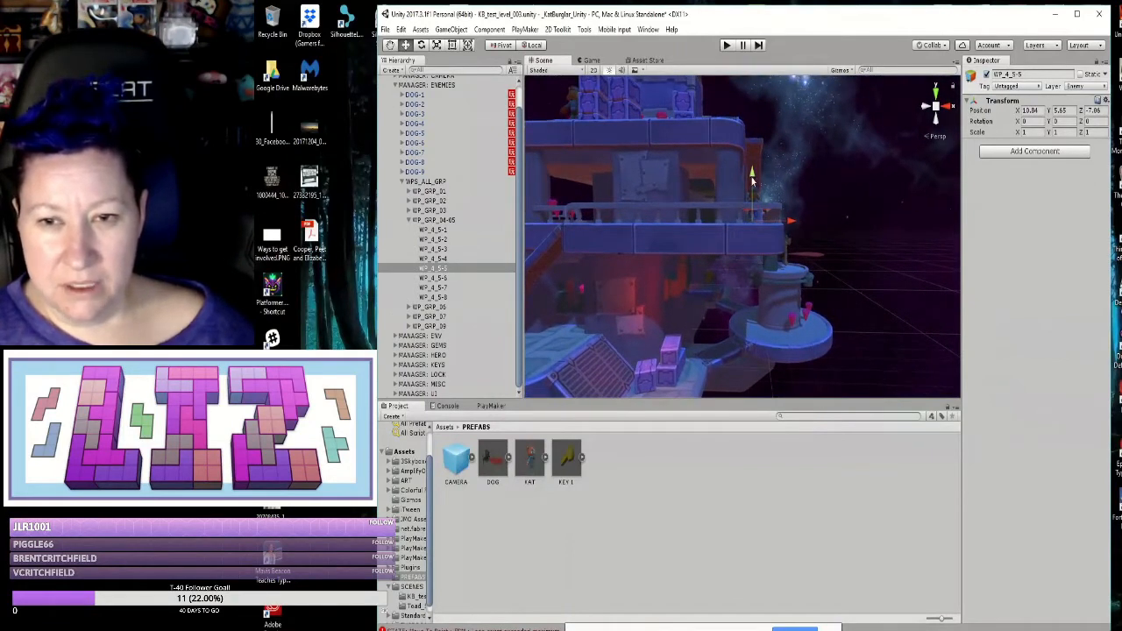
# Step: Lower waypoint WP_4_5-5 to a Y position of about 5.57 and WP_4_5-6 to about 5.54 on the walkway floor
pyautogui.moveTo(753, 176); pyautogui.dragTo(753, 177)
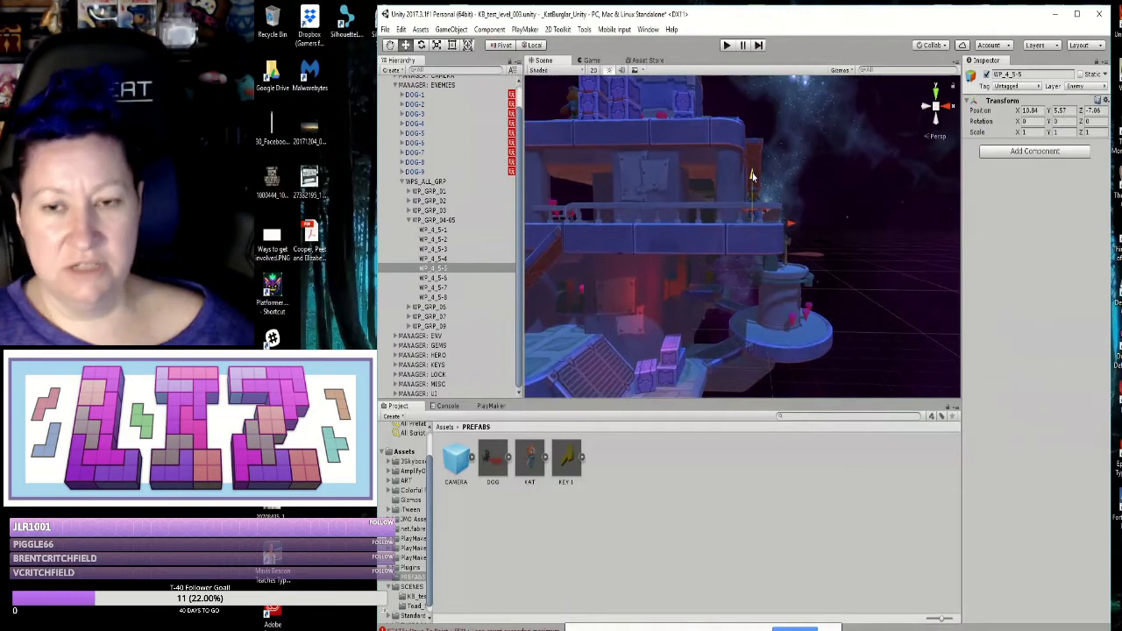
pyautogui.click(431, 279)
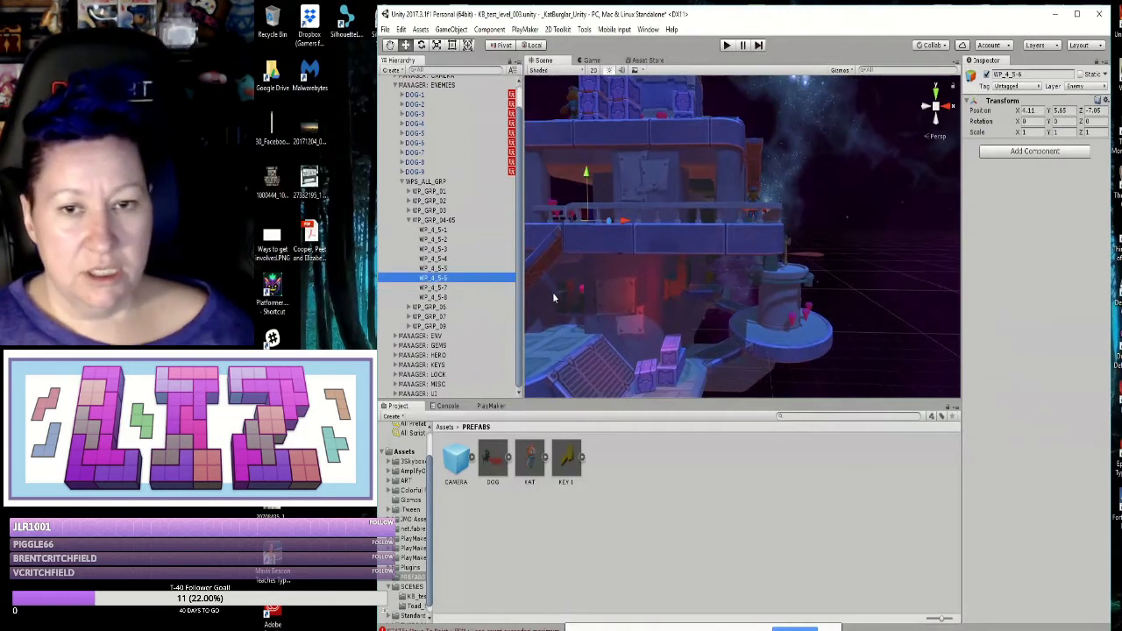
pyautogui.keyDown('alt'); pyautogui.moveTo(547, 282); pyautogui.dragTo(757, 279); pyautogui.keyUp('alt')
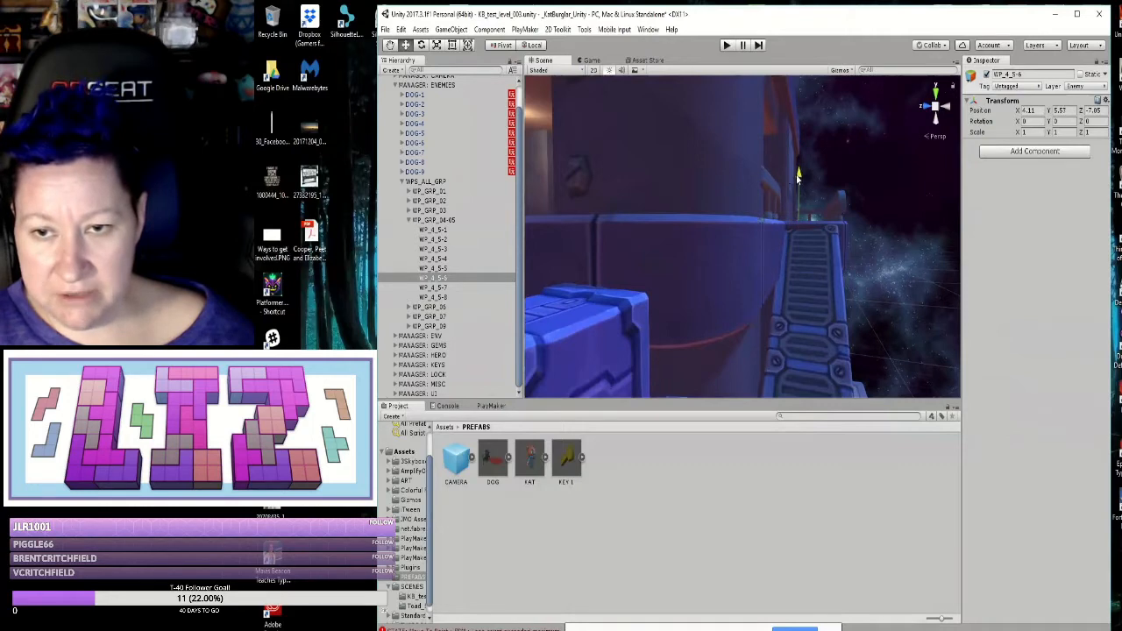
pyautogui.keyDown('alt'); pyautogui.moveTo(821, 254); pyautogui.dragTo(739, 311); pyautogui.keyUp('alt')
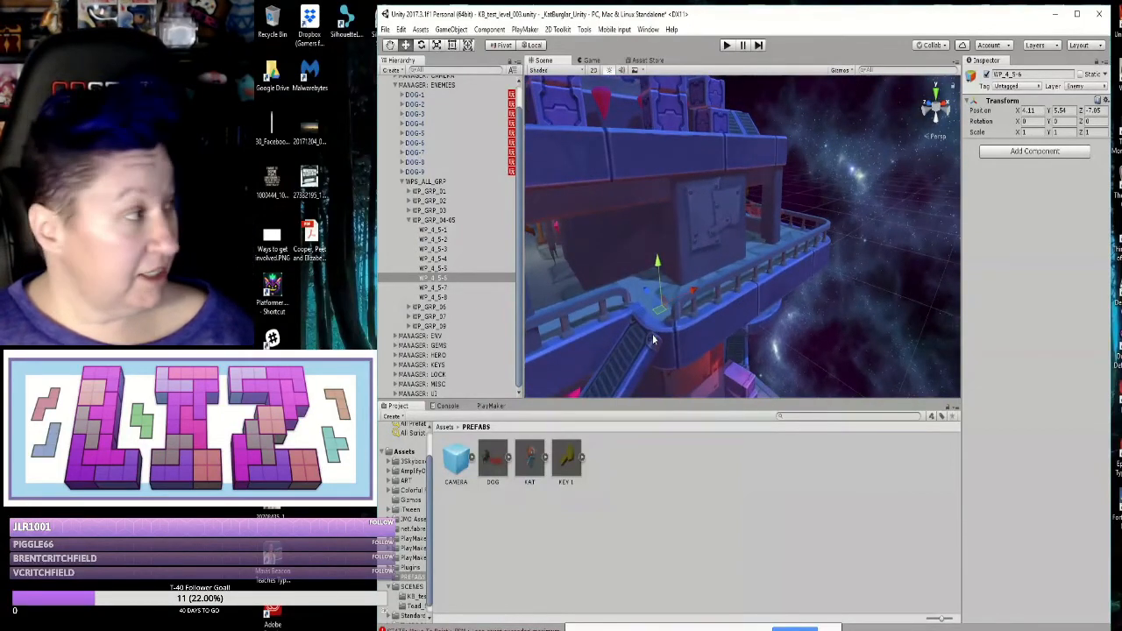
# Step: Lower waypoint WP_4_5-7 to the walkway floor at a Y position of about 5.44
pyautogui.keyDown('alt'); pyautogui.moveTo(636, 343); pyautogui.dragTo(794, 318); pyautogui.keyUp('alt')
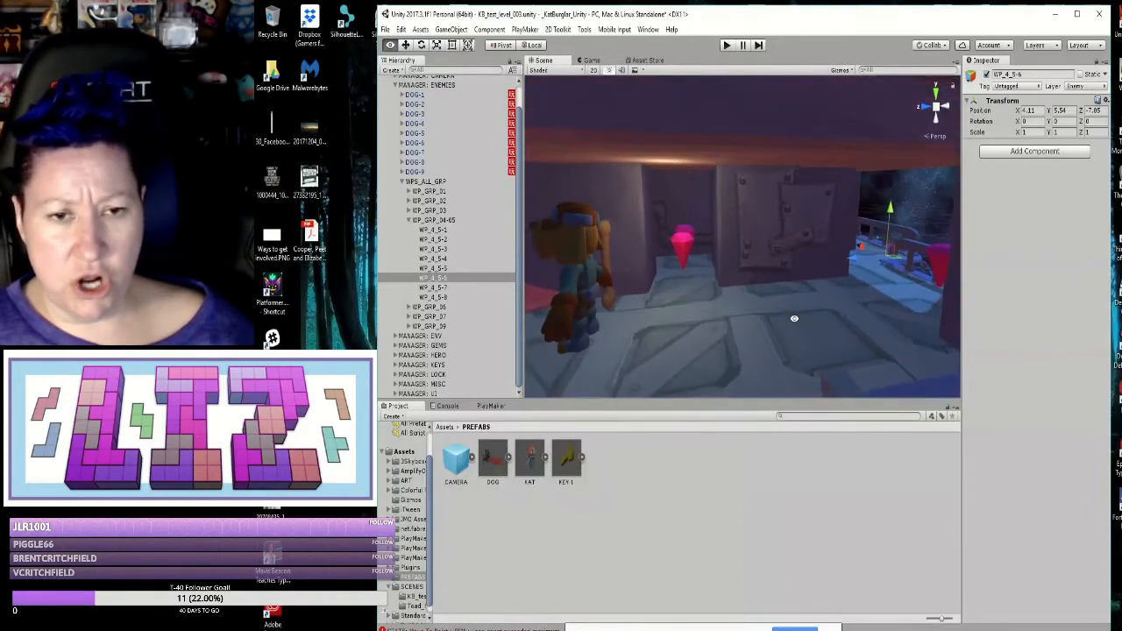
pyautogui.click(436, 287)
pyautogui.keyDown('alt'); pyautogui.moveTo(827, 357); pyautogui.dragTo(644, 304); pyautogui.keyUp('alt')
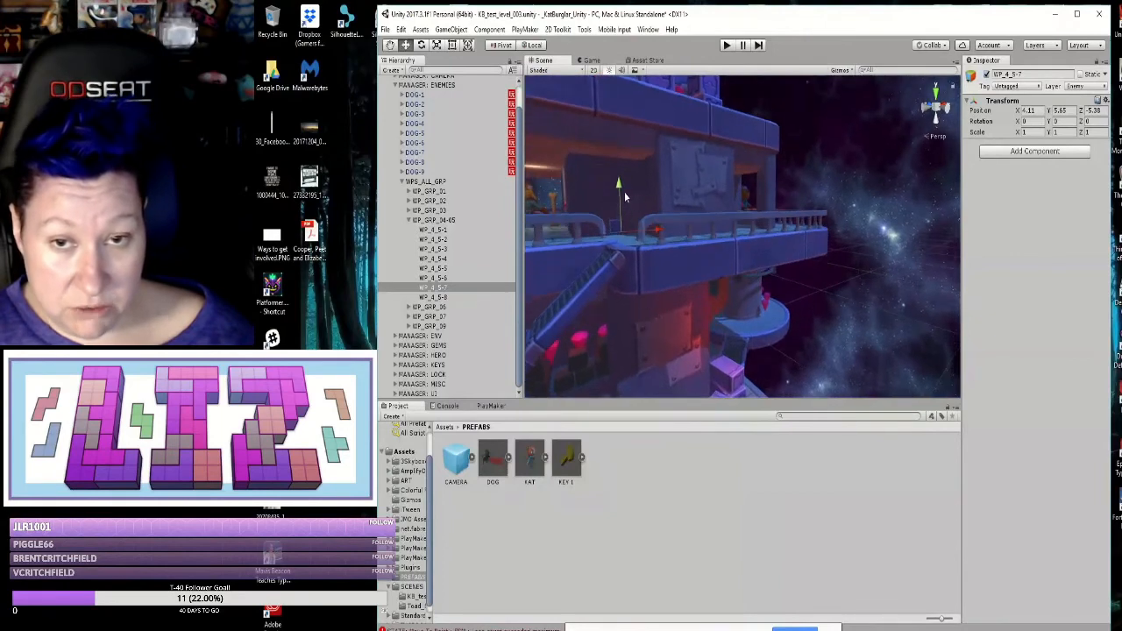
pyautogui.moveTo(618, 188); pyautogui.dragTo(620, 196)
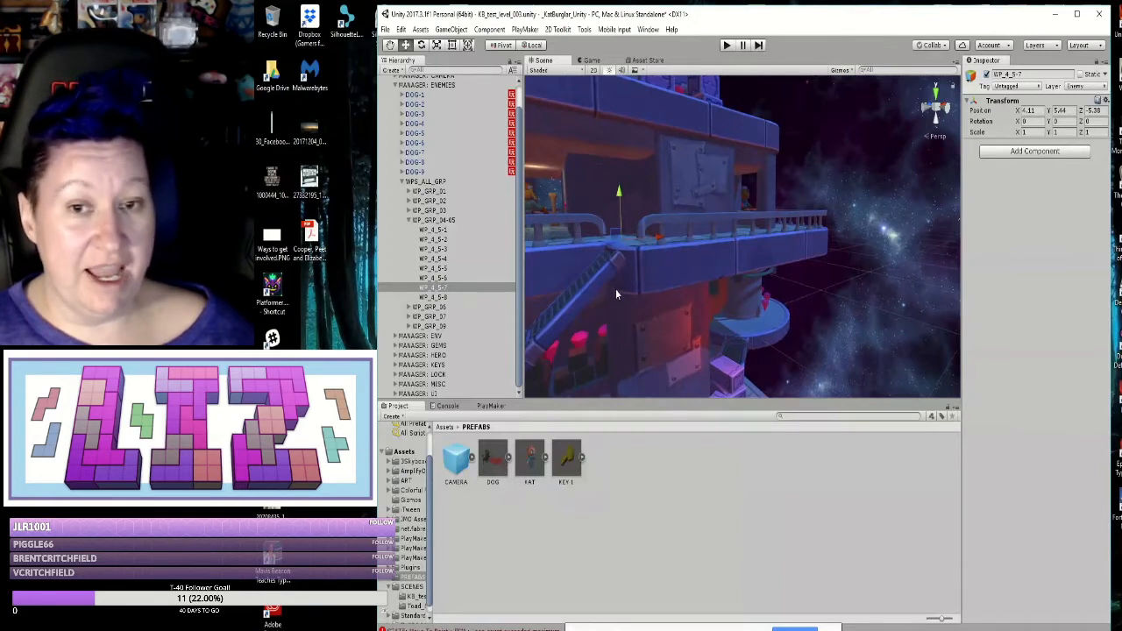
# Step: Lower waypoint WP_4_5-8 to the floor beside the doorway at a Y position of about 5.474
pyautogui.click(435, 298)
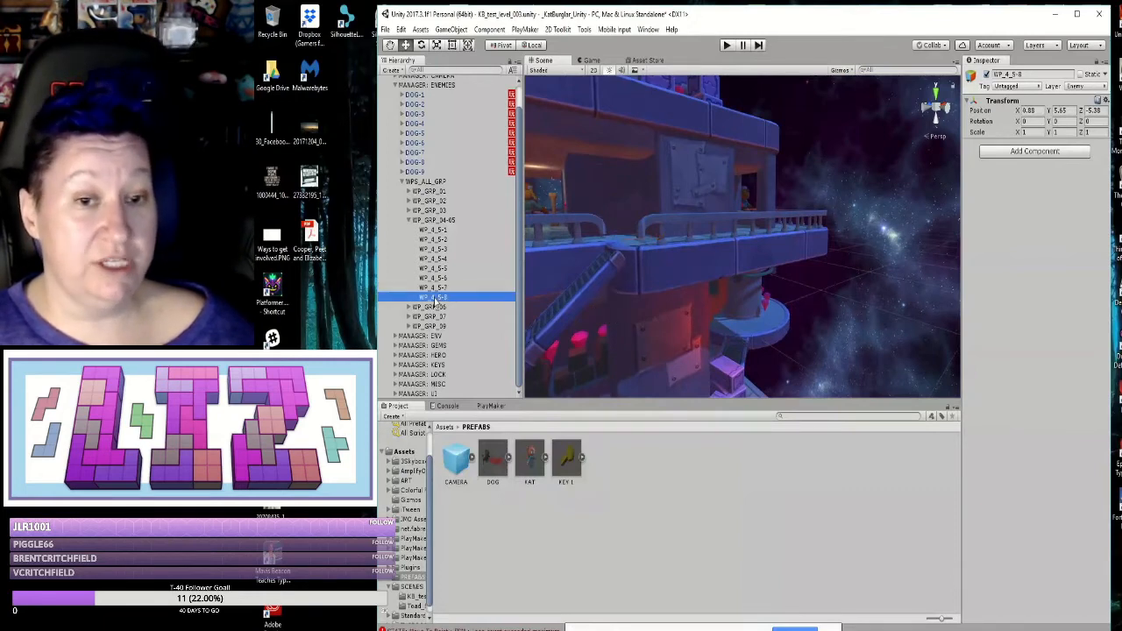
pyautogui.keyDown('alt'); pyautogui.moveTo(582, 327); pyautogui.dragTo(778, 330); pyautogui.keyUp('alt')
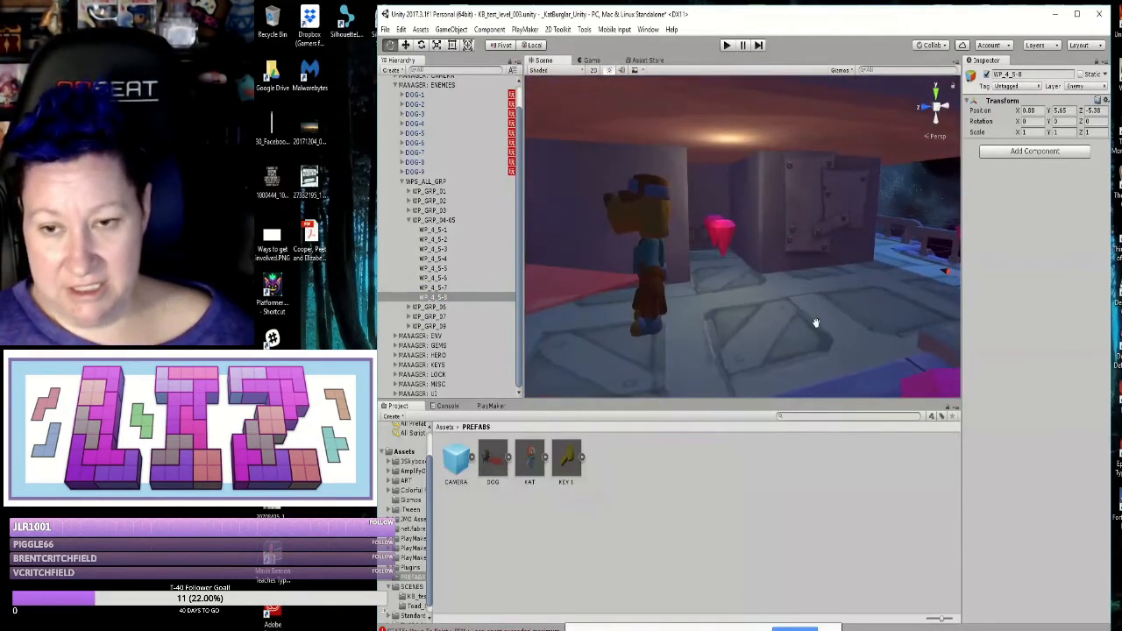
pyautogui.keyDown('alt'); pyautogui.moveTo(817, 322); pyautogui.dragTo(772, 315, button='middle'); pyautogui.keyUp('alt')
pyautogui.keyDown('alt'); pyautogui.moveTo(689, 293); pyautogui.dragTo(739, 304, button='middle'); pyautogui.keyUp('alt')
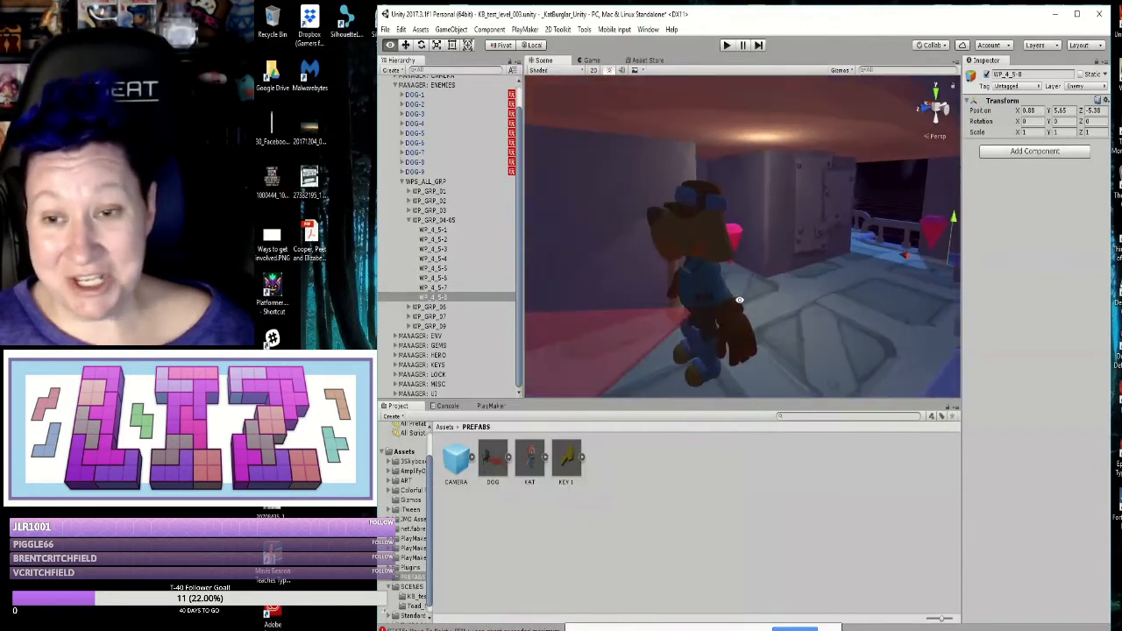
pyautogui.keyDown('alt'); pyautogui.moveTo(738, 303); pyautogui.dragTo(811, 279); pyautogui.keyUp('alt')
pyautogui.moveTo(822, 280); pyautogui.dragTo(794, 293, button='middle')
pyautogui.scroll(-6, 793, 294)
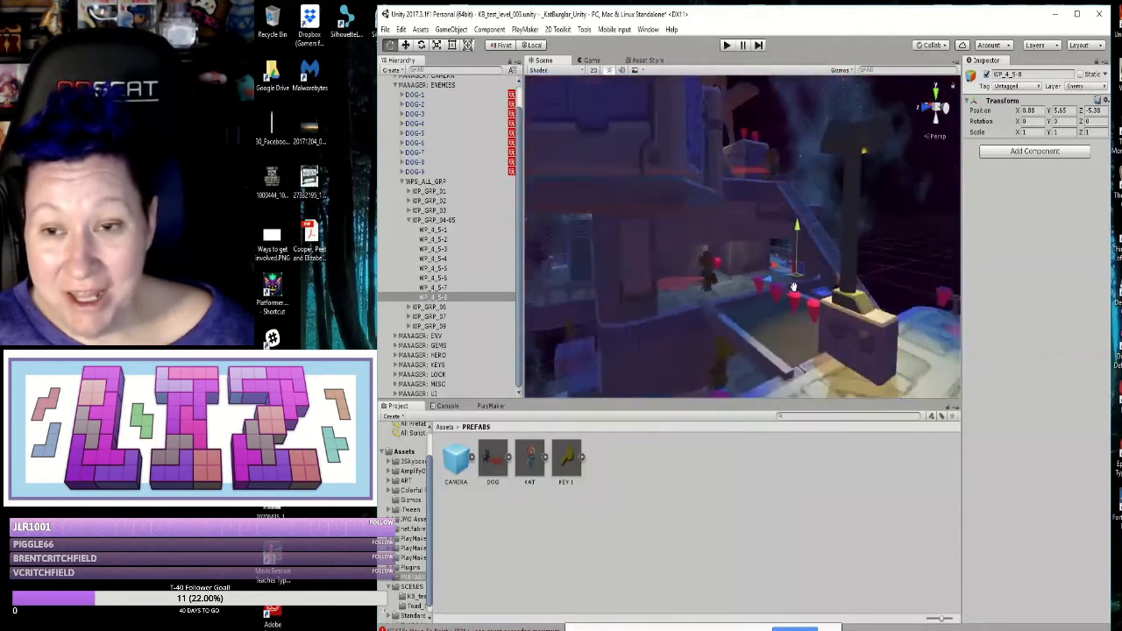
pyautogui.scroll(5, 794, 294)
pyautogui.scroll(4, 796, 298)
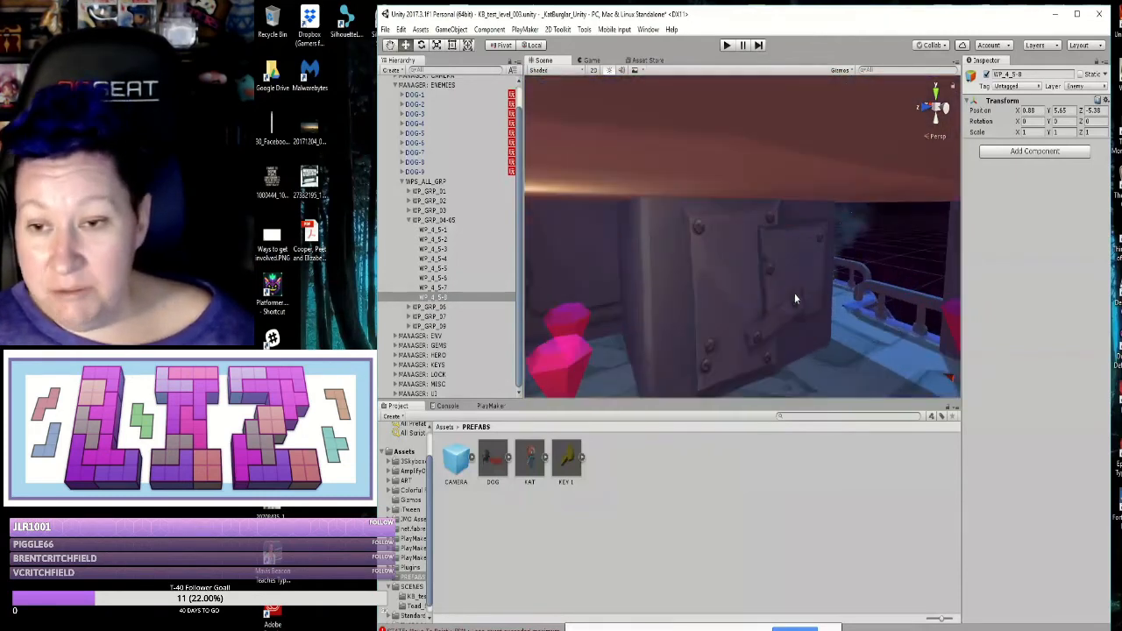
pyautogui.keyDown('alt'); pyautogui.moveTo(813, 353); pyautogui.dragTo(773, 343); pyautogui.keyUp('alt')
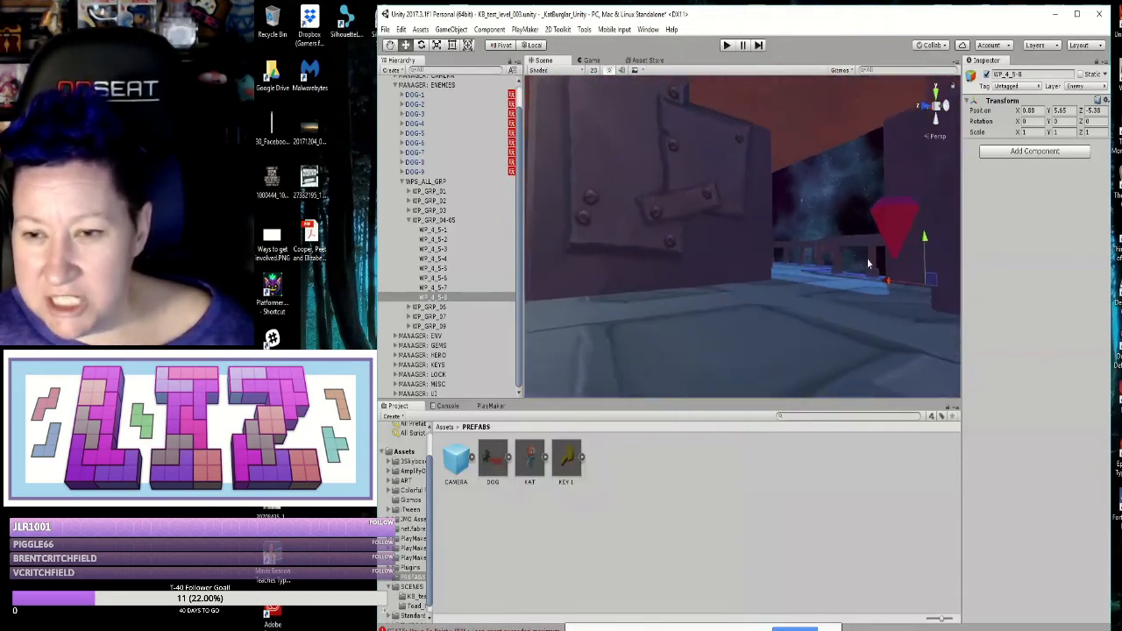
pyautogui.moveTo(924, 238); pyautogui.dragTo(916, 259)
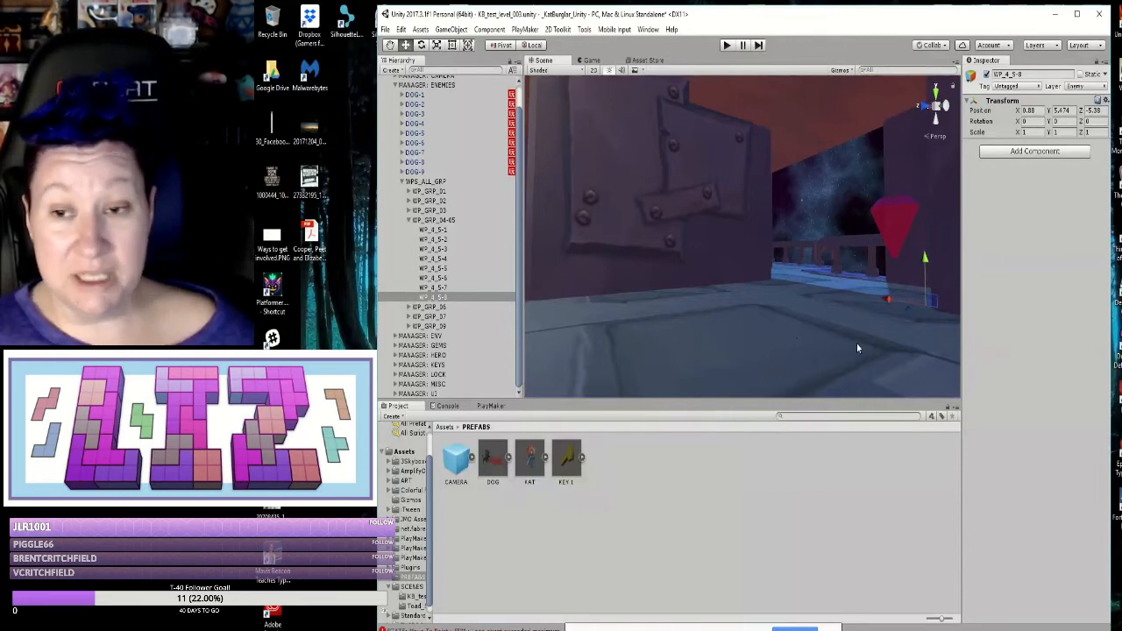
# Step: Save the scene and playtest the level to check how the dogs patrol
pyautogui.click(385, 29)
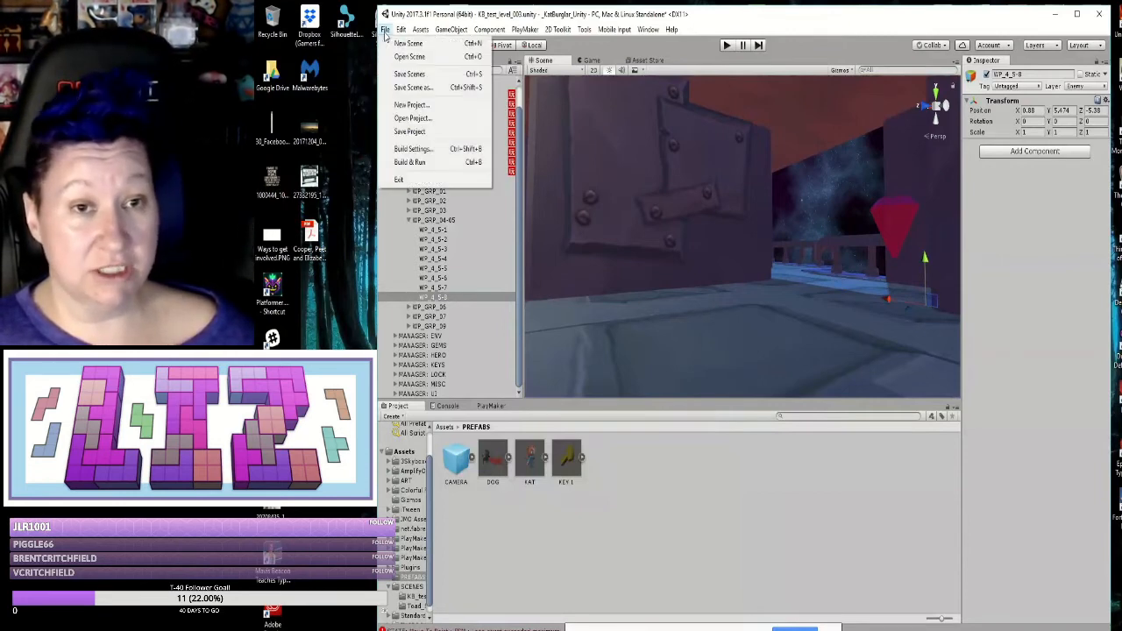
pyautogui.click(423, 73)
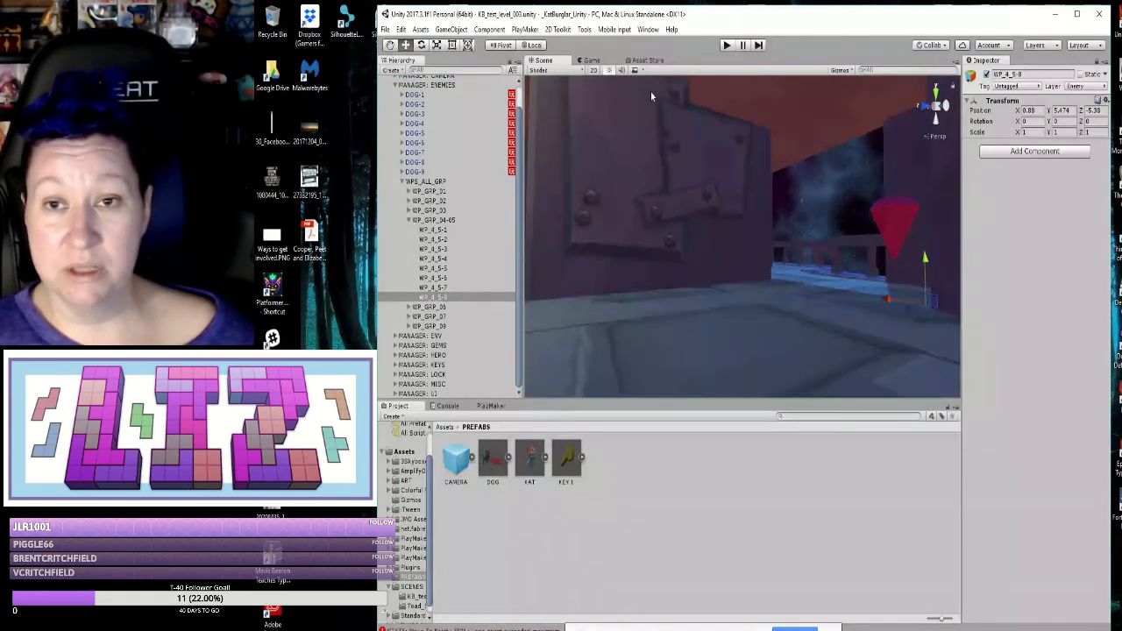
pyautogui.click(727, 45)
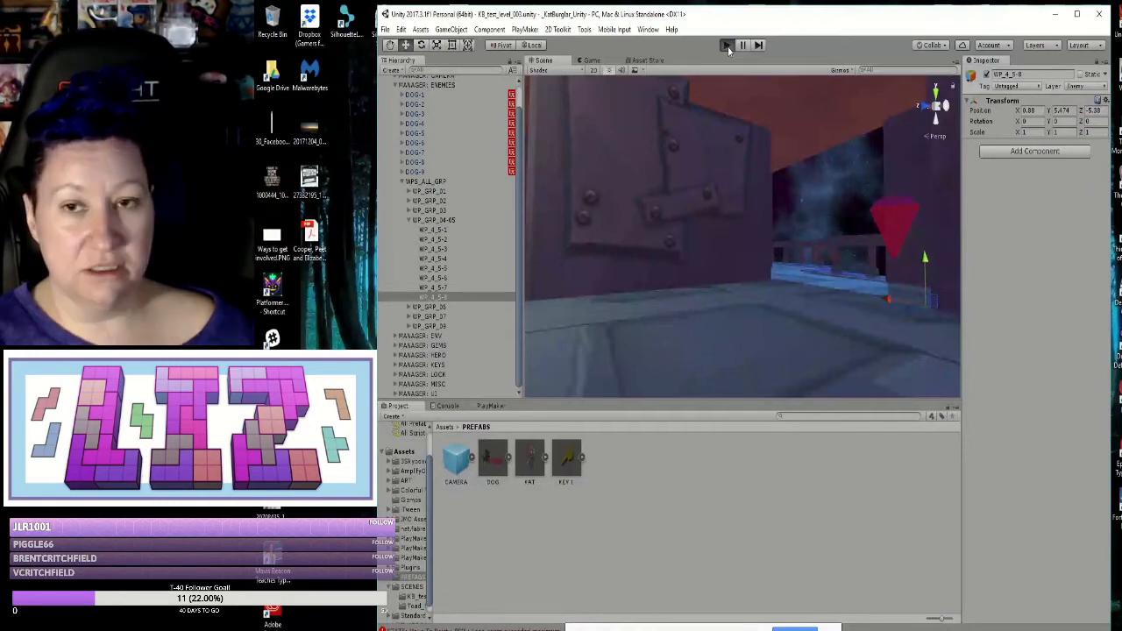
pyautogui.click(728, 48)
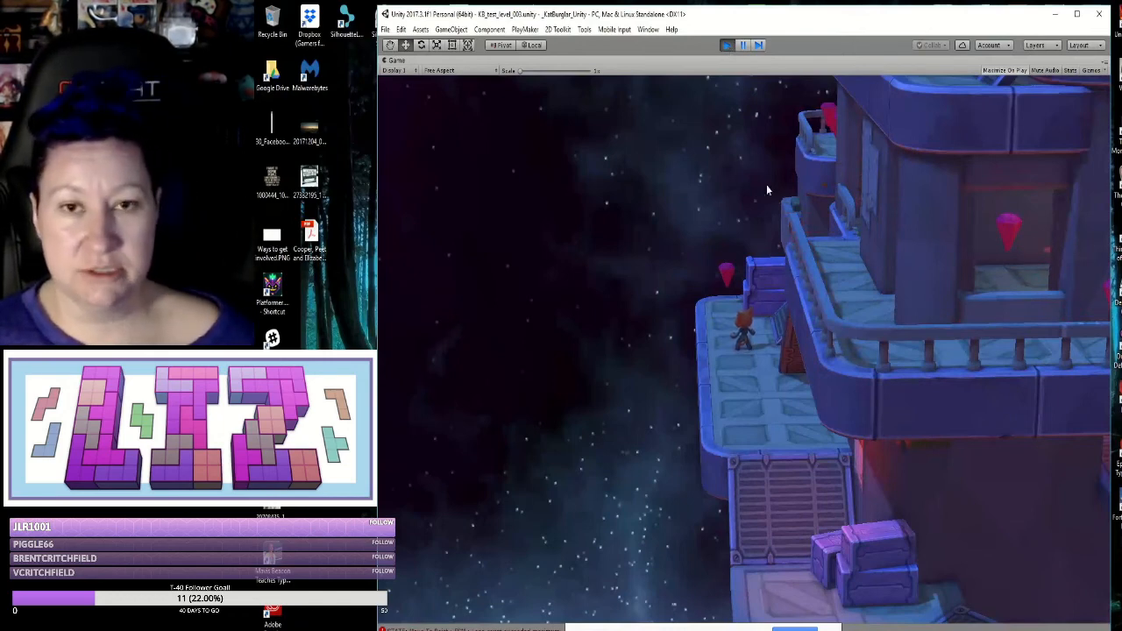
pyautogui.click(727, 46)
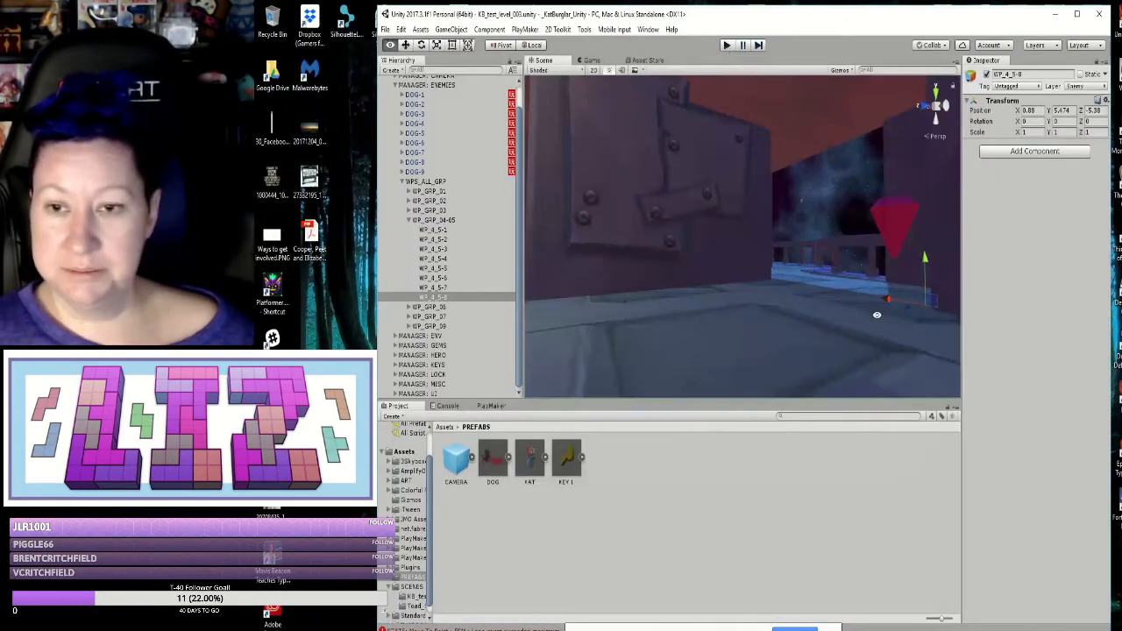
# Step: Check waypoints WP_4_5-6 and WP_4_5-5, and shift WP_4_5-4 outward on the walkway to an X position of about 11.07
pyautogui.moveTo(874, 316); pyautogui.dragTo(762, 384, button='right')
pyautogui.keyDown('alt'); pyautogui.moveTo(762, 384); pyautogui.dragTo(618, 373); pyautogui.keyUp('alt')
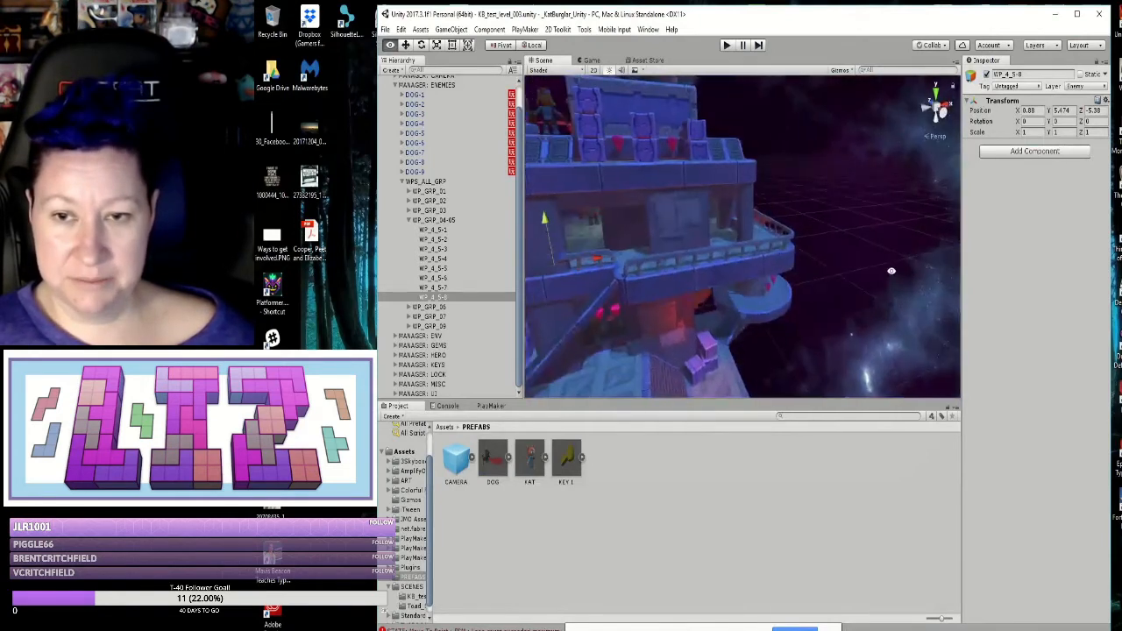
pyautogui.keyDown('alt'); pyautogui.moveTo(889, 271); pyautogui.dragTo(786, 334); pyautogui.keyUp('alt')
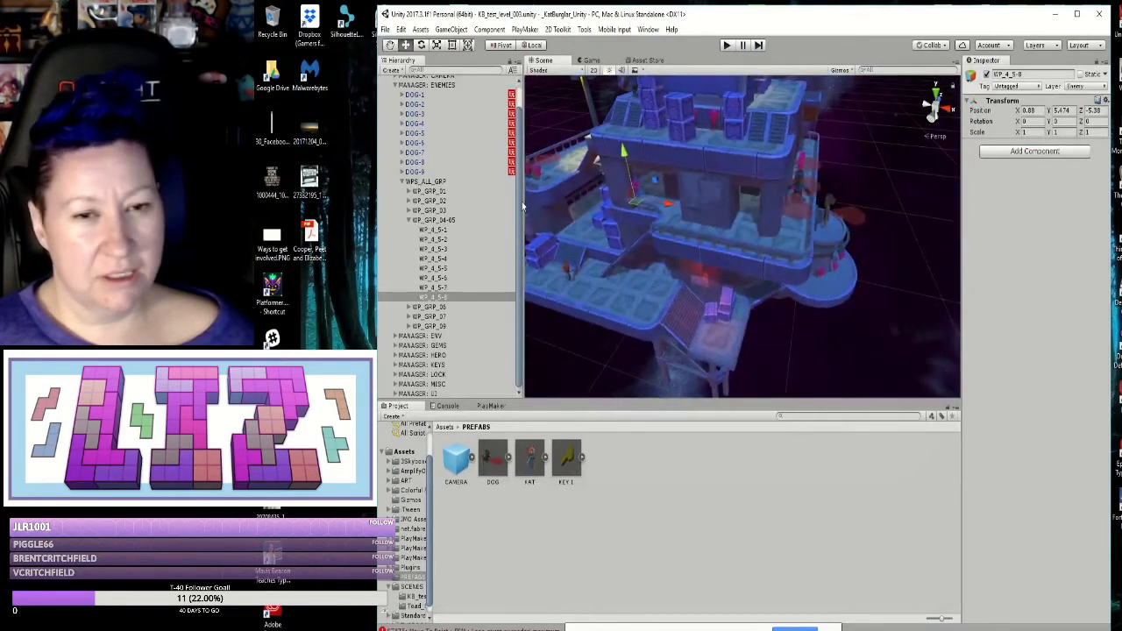
pyautogui.click(441, 279)
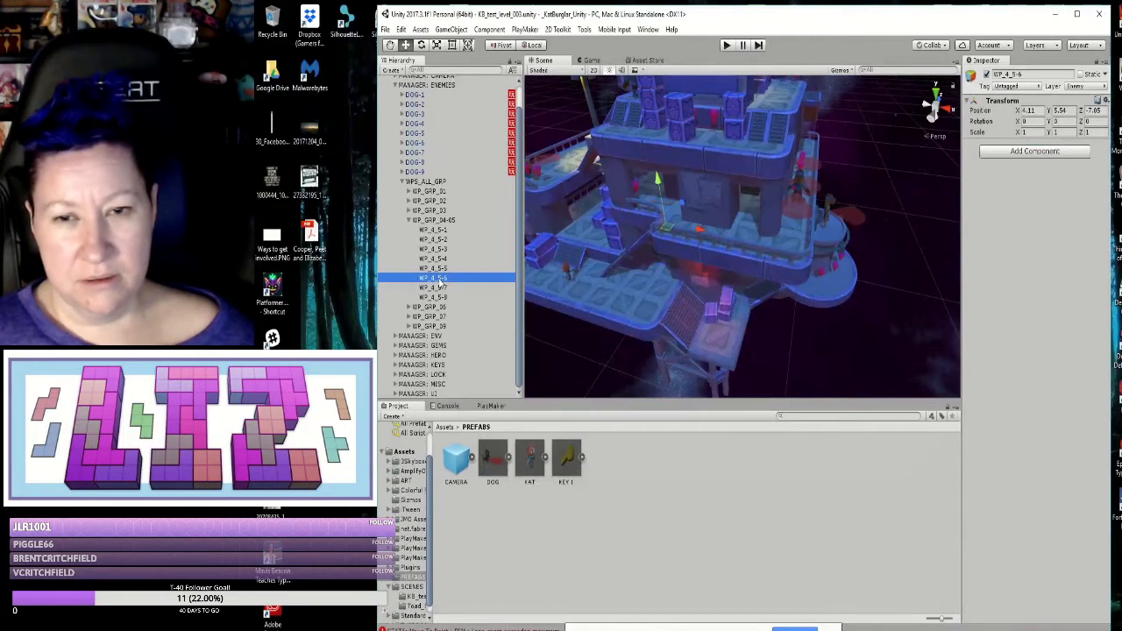
pyautogui.click(440, 270)
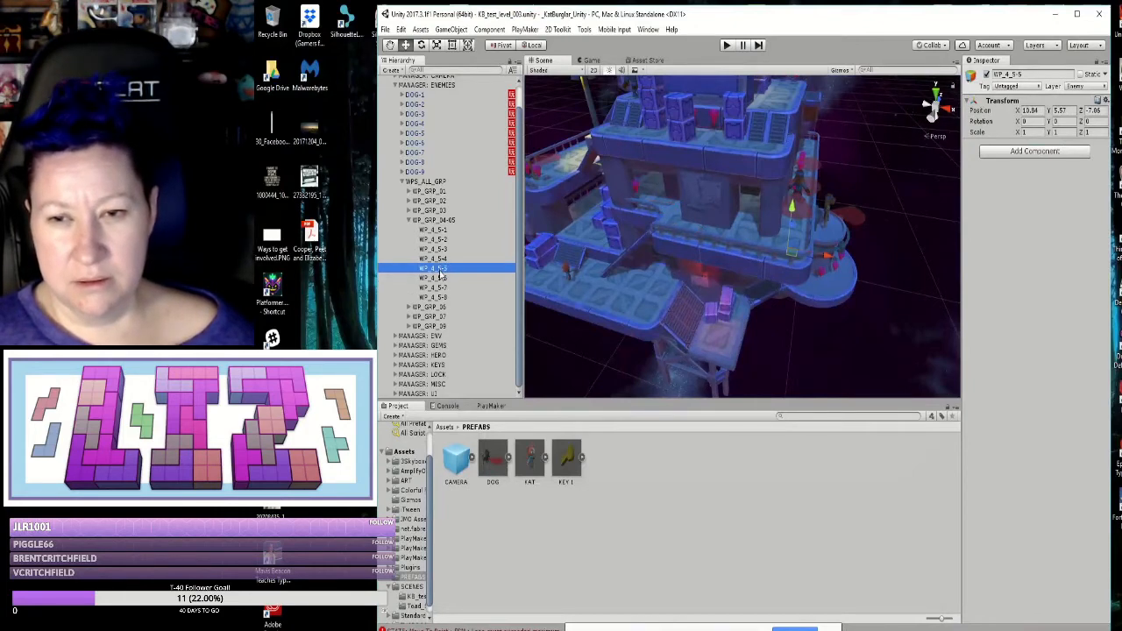
pyautogui.click(442, 261)
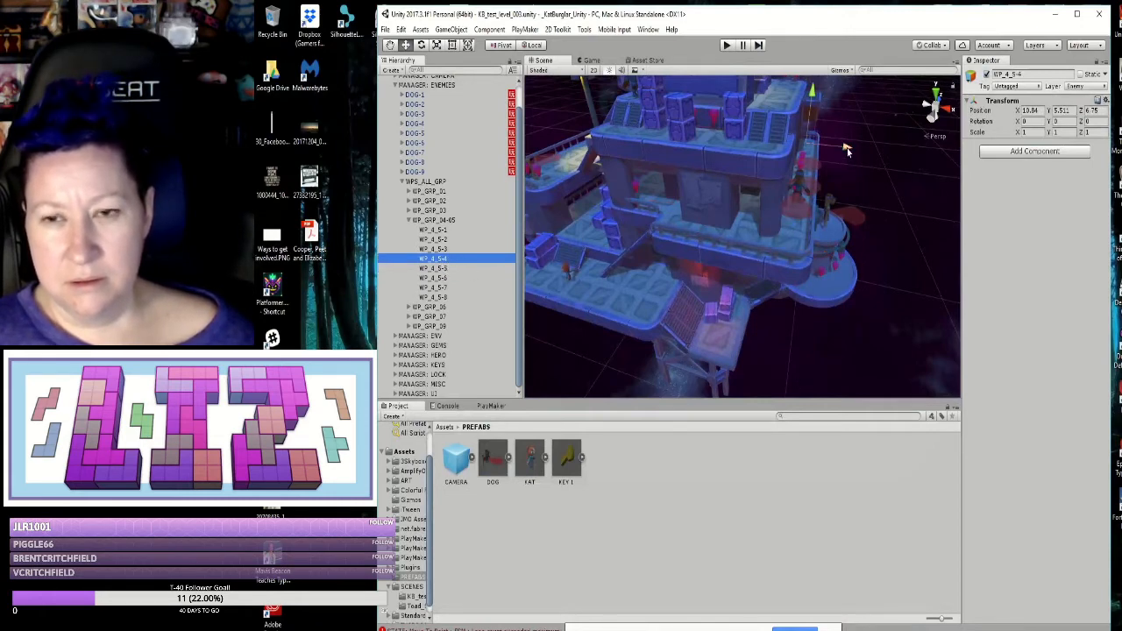
pyautogui.moveTo(847, 149); pyautogui.dragTo(849, 150)
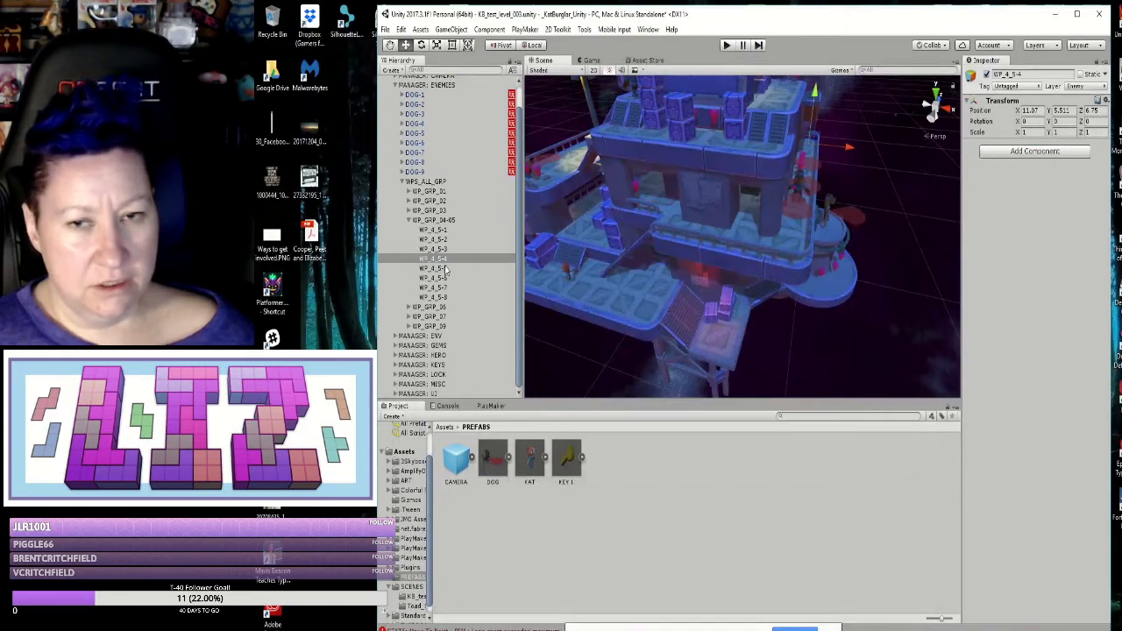
# Step: Shift waypoint WP_4_5-5 outward at the walkway corner to about X 10.98 and Z -7.24
pyautogui.click(845, 241)
pyautogui.moveTo(829, 255); pyautogui.dragTo(832, 257)
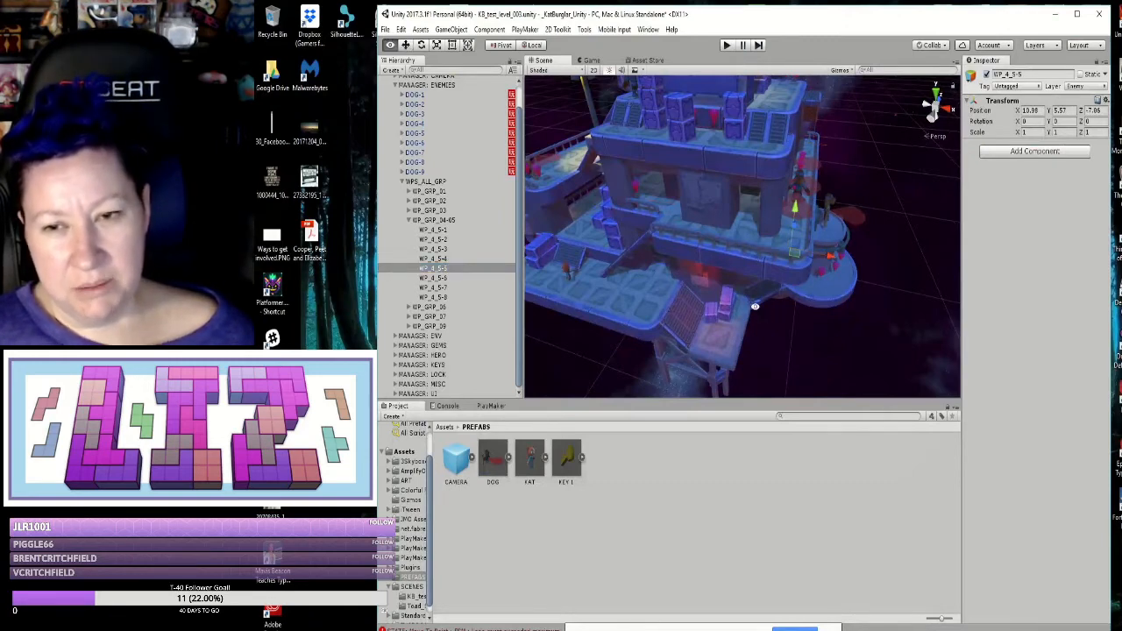
pyautogui.keyDown('alt'); pyautogui.moveTo(754, 306); pyautogui.dragTo(1063, 196); pyautogui.keyUp('alt')
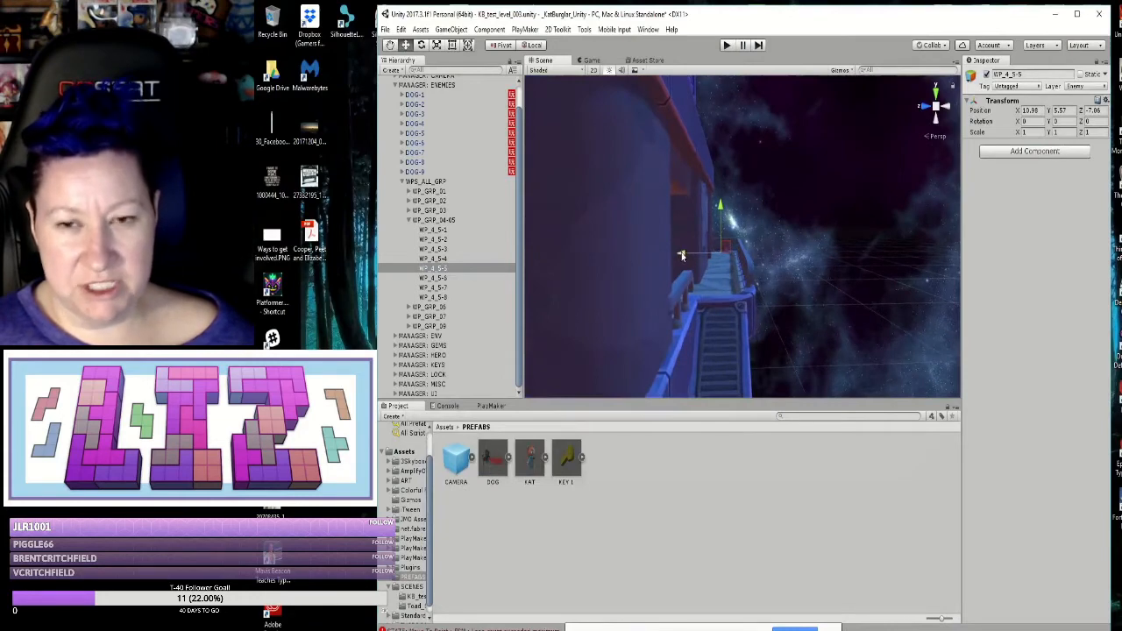
pyautogui.moveTo(682, 254); pyautogui.dragTo(686, 255)
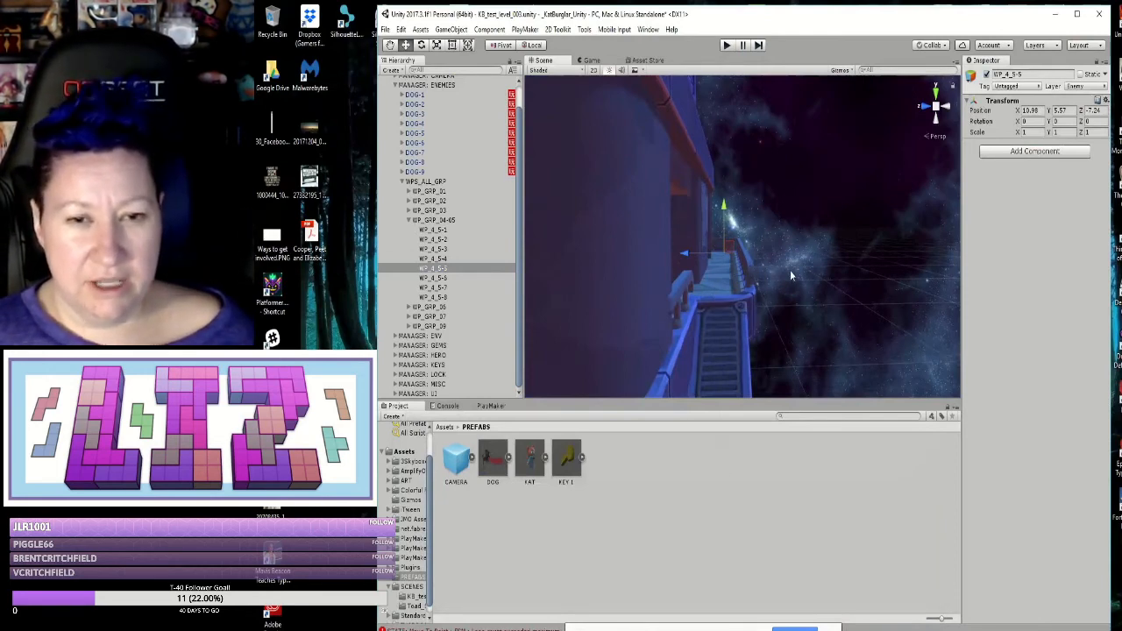
# Step: Shift waypoint WP_4_5-6 outward on the walkway to a Z position of about -7.36
pyautogui.click(436, 278)
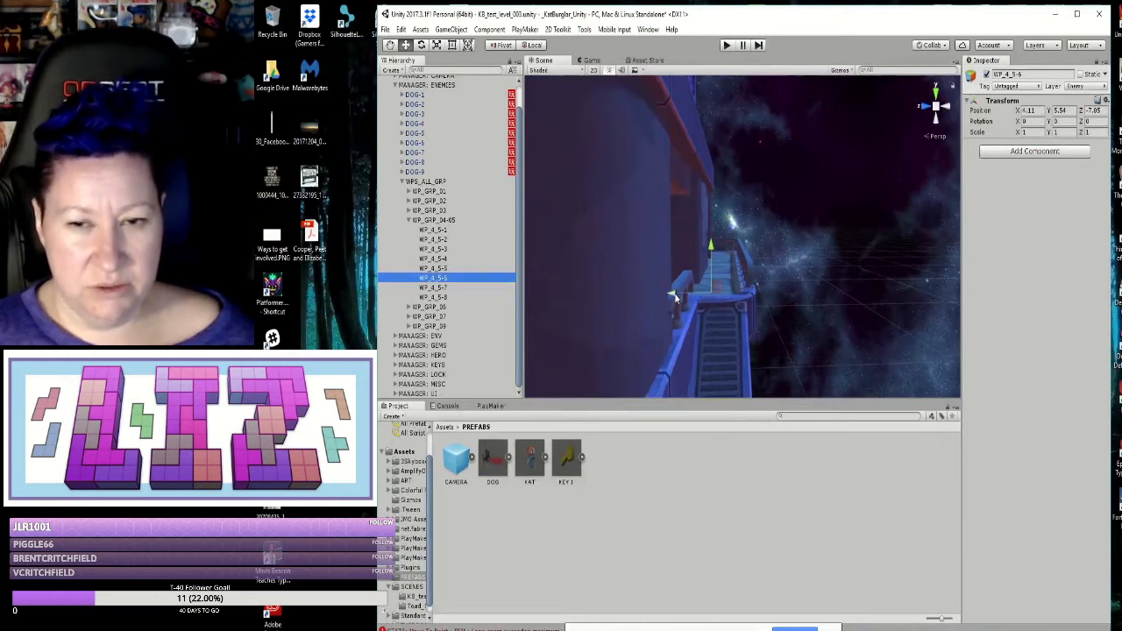
pyautogui.click(675, 297)
pyautogui.moveTo(675, 297); pyautogui.dragTo(687, 299)
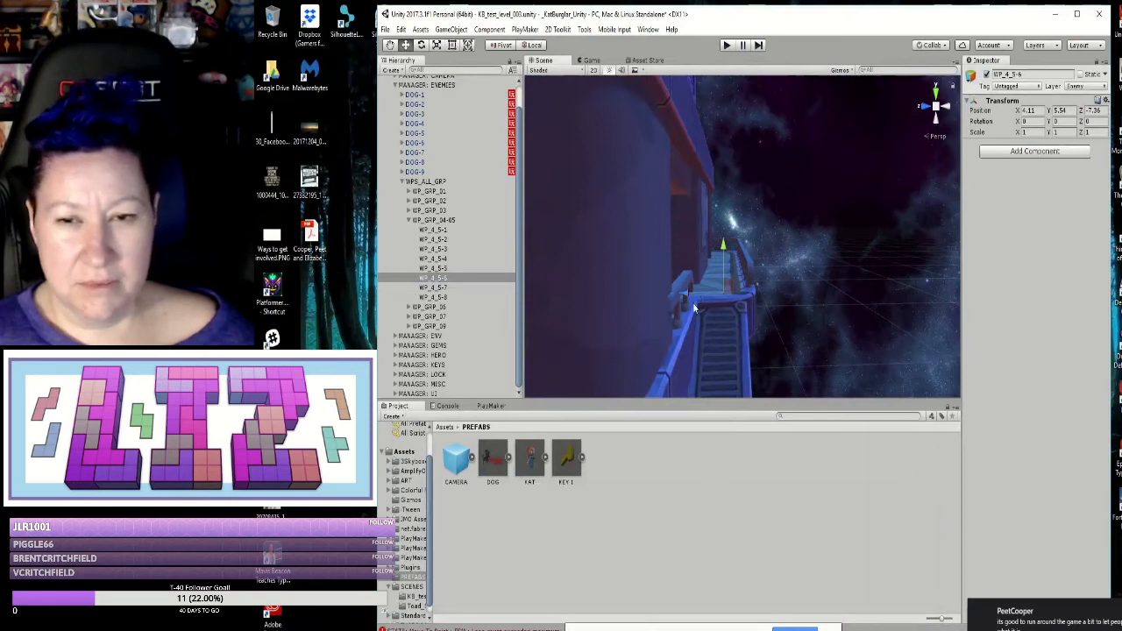
# Step: Shift waypoint WP_4_5-7 away from the wall to a Z position of about -5.56
pyautogui.keyDown('alt'); pyautogui.moveTo(698, 334); pyautogui.dragTo(794, 325); pyautogui.keyUp('alt')
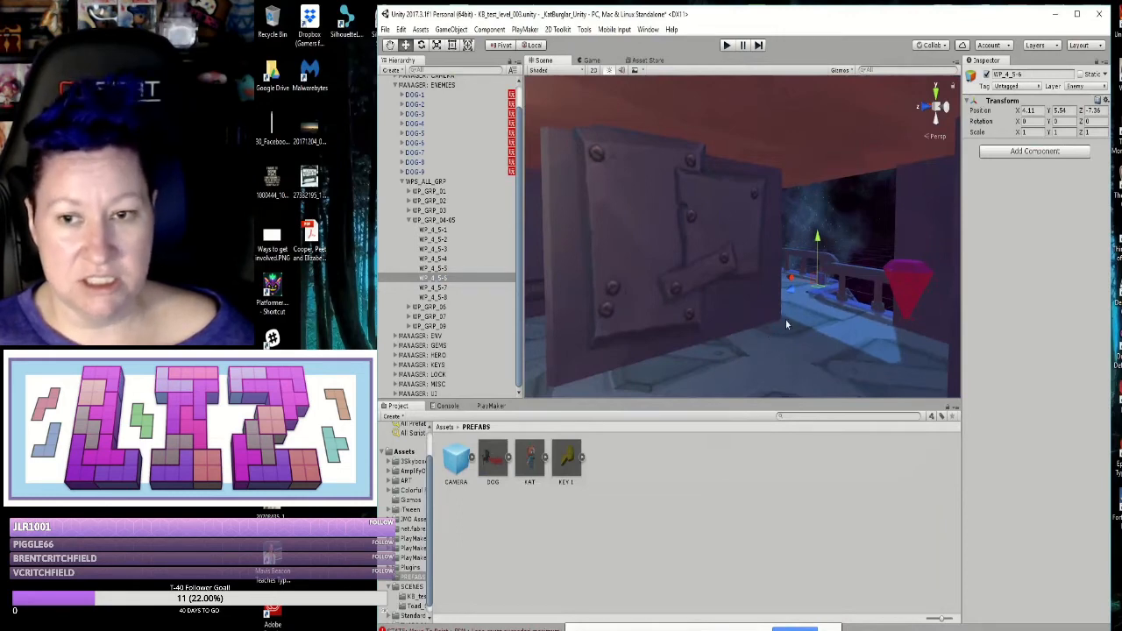
pyautogui.click(447, 289)
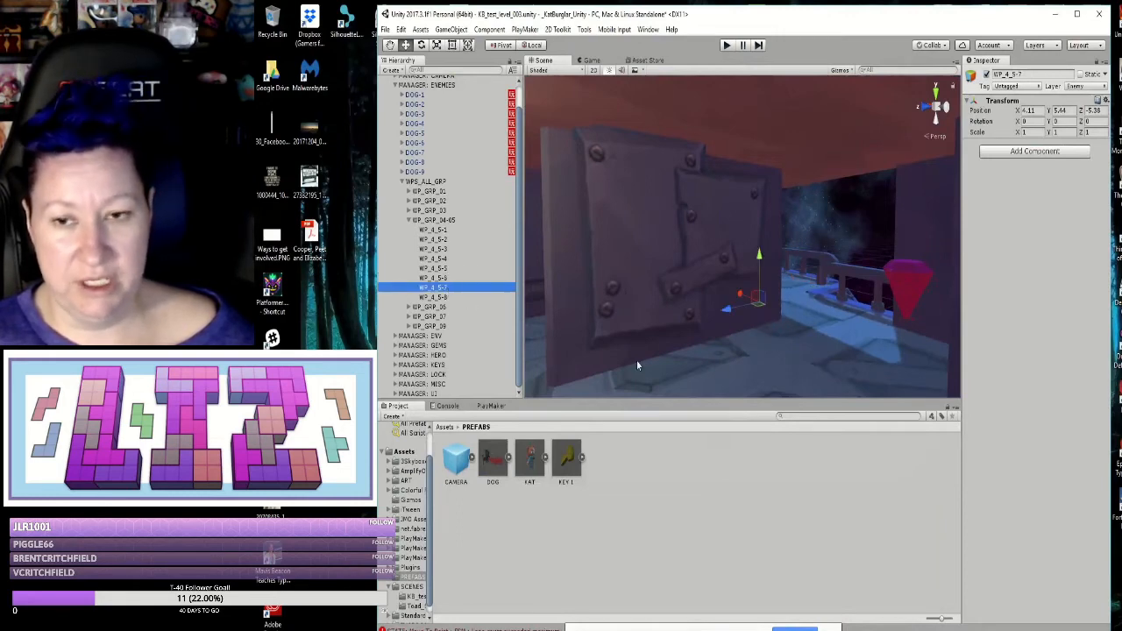
pyautogui.keyDown('alt'); pyautogui.moveTo(801, 364); pyautogui.dragTo(700, 383); pyautogui.keyUp('alt')
pyautogui.keyDown('alt'); pyautogui.moveTo(704, 408); pyautogui.dragTo(764, 361); pyautogui.keyUp('alt')
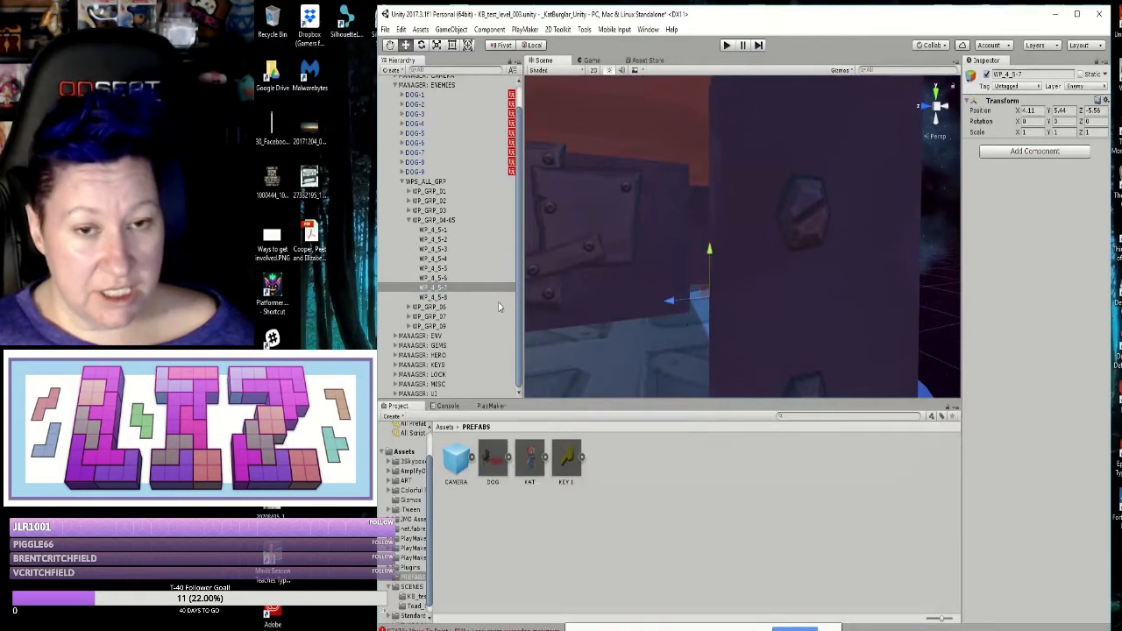
# Step: Nudge waypoint WP_4_5-8 on the walkway to an X position of about 1.38 and save the scene
pyautogui.click(437, 299)
pyautogui.keyDown('alt'); pyautogui.moveTo(636, 373); pyautogui.dragTo(742, 356); pyautogui.keyUp('alt')
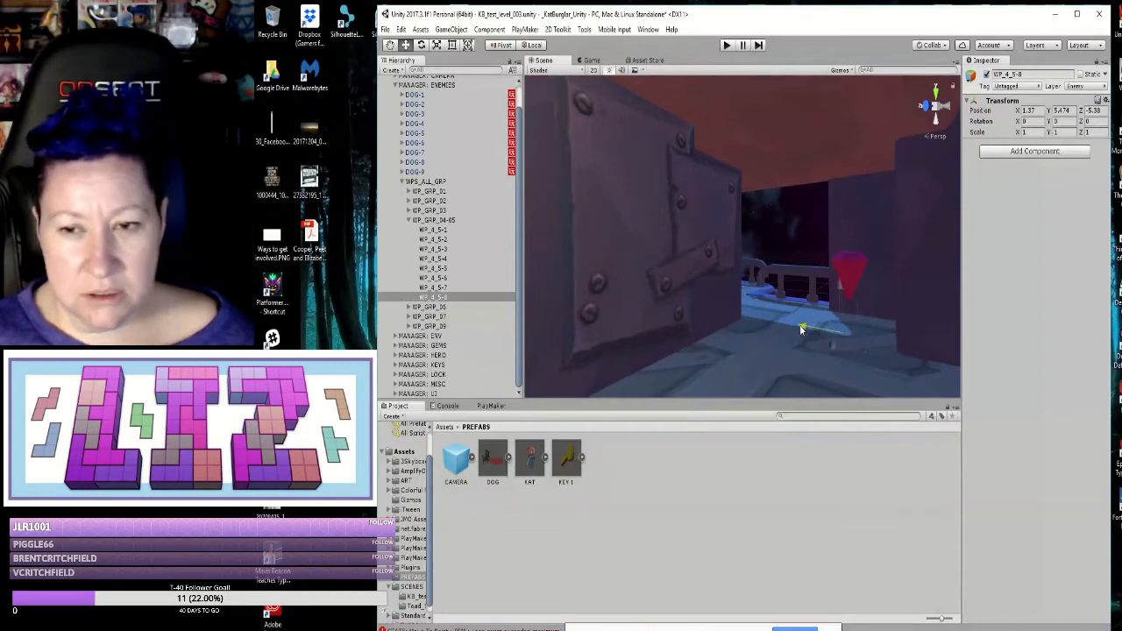
pyautogui.click(386, 30)
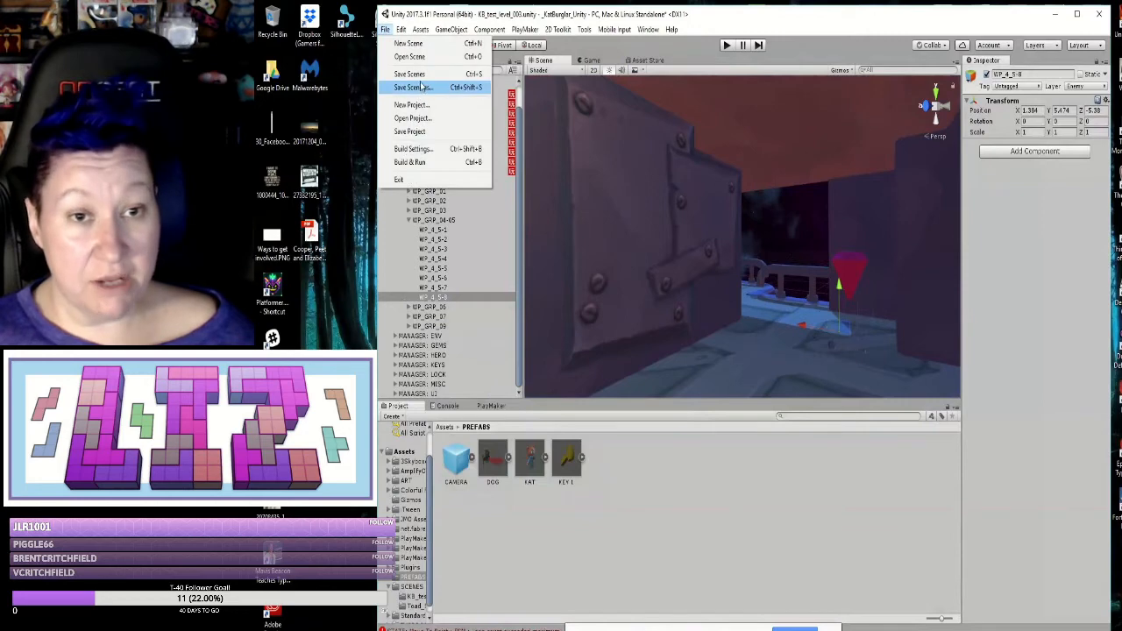
pyautogui.click(419, 74)
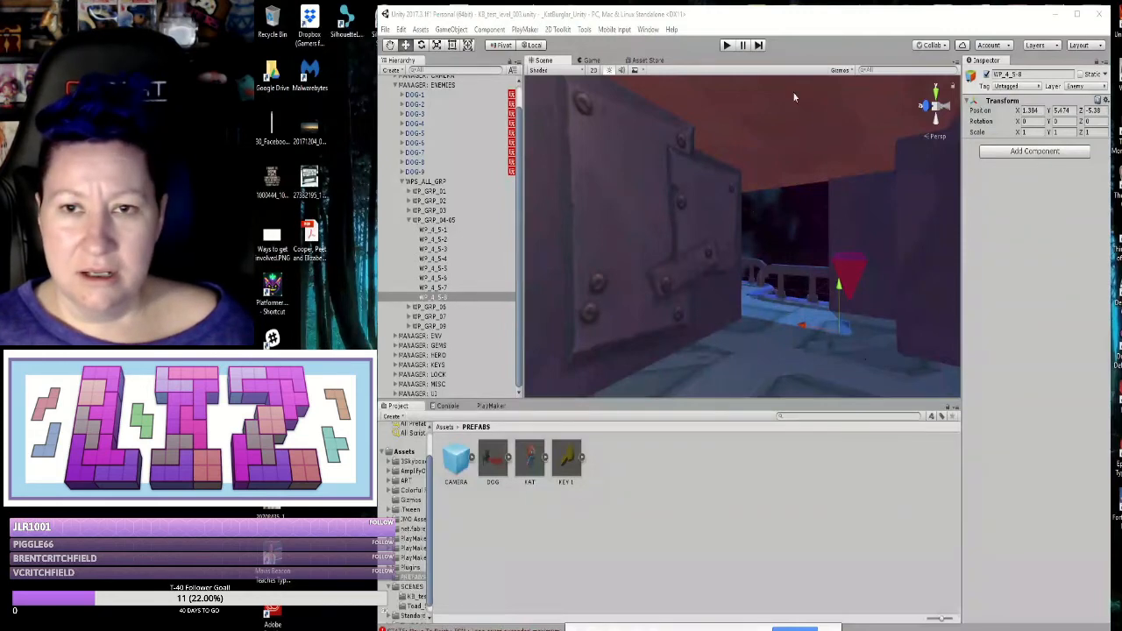
# Step: Playtest the level, moving the hero across the platforms near the patrolling dogs, and stop play mode
pyautogui.click(727, 44)
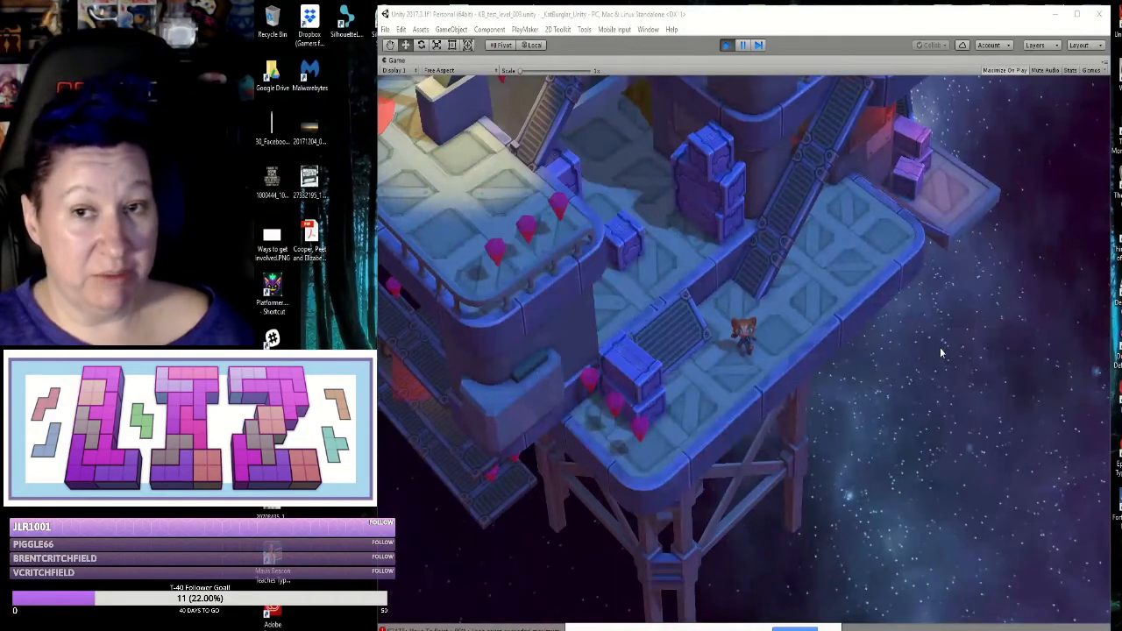
pyautogui.click(728, 46)
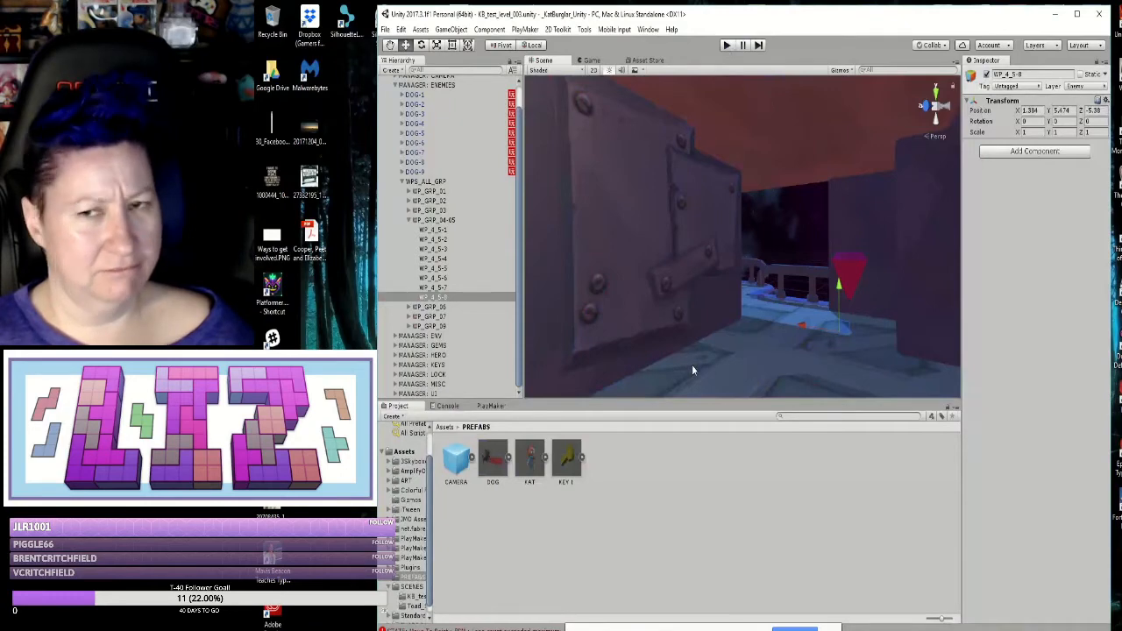
pyautogui.click(728, 50)
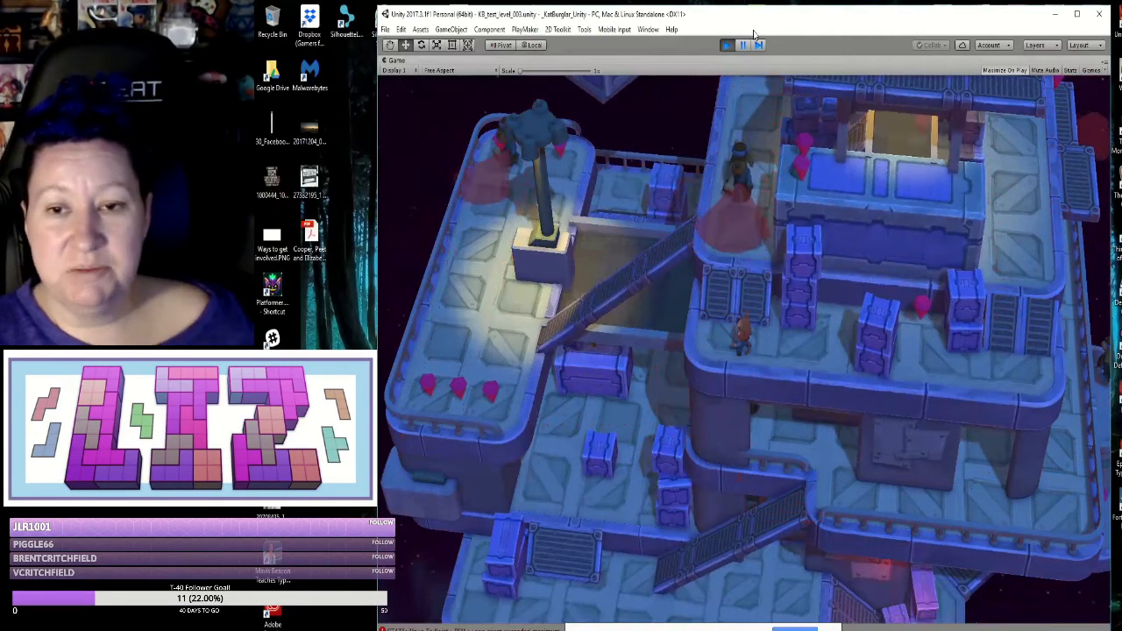
pyautogui.press('d')
pyautogui.press('a')
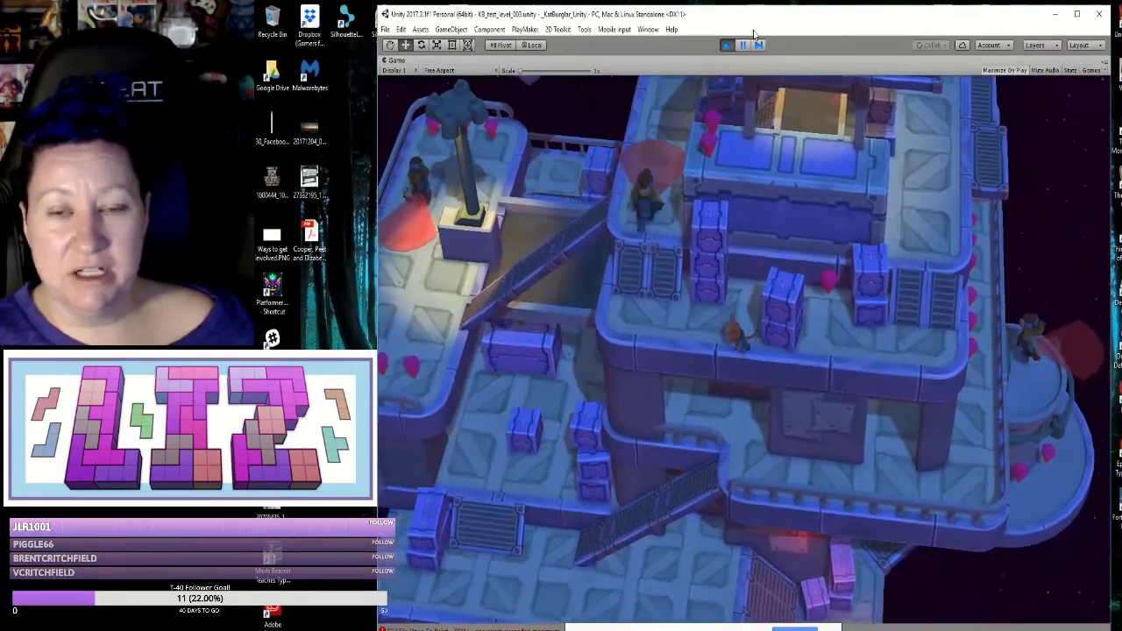
pyautogui.press('w')
pyautogui.press('w')
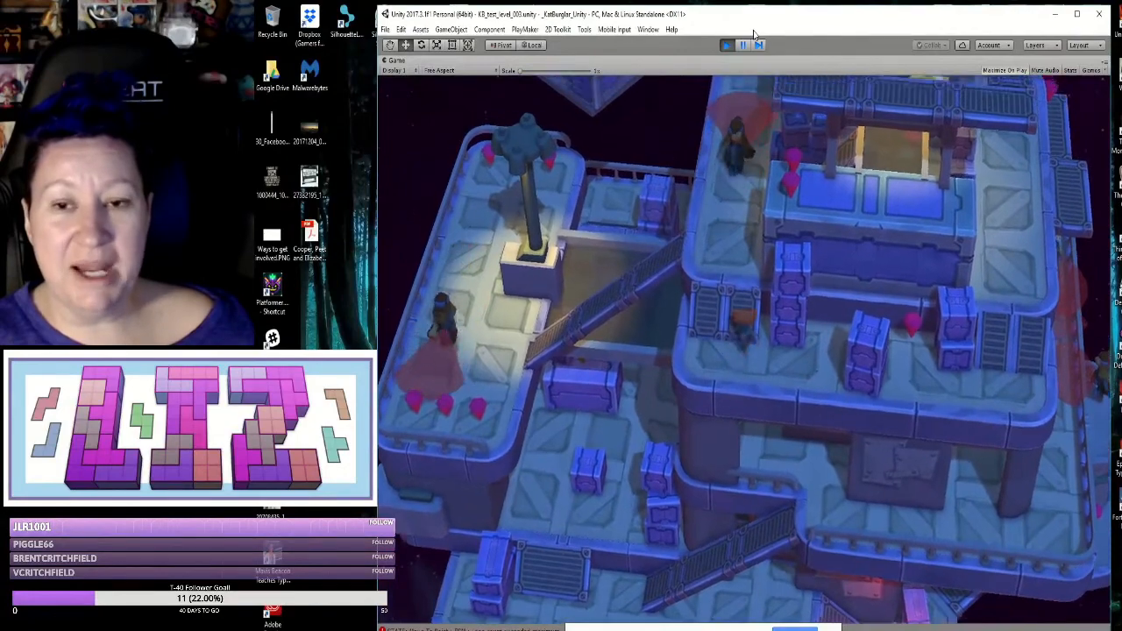
pyautogui.press('w')
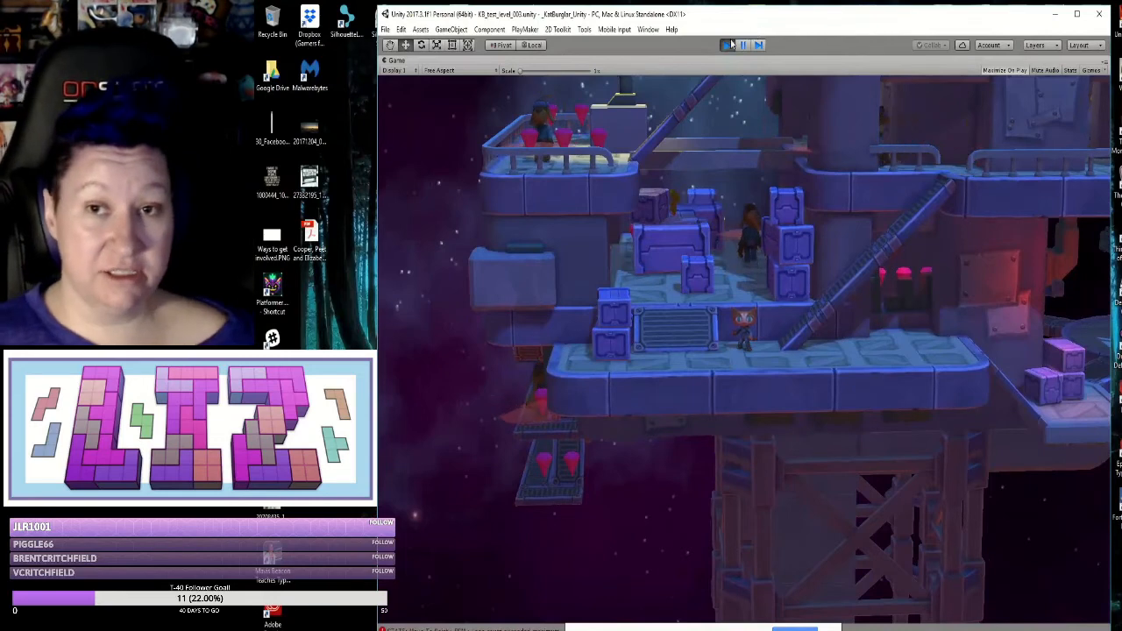
pyautogui.click(727, 44)
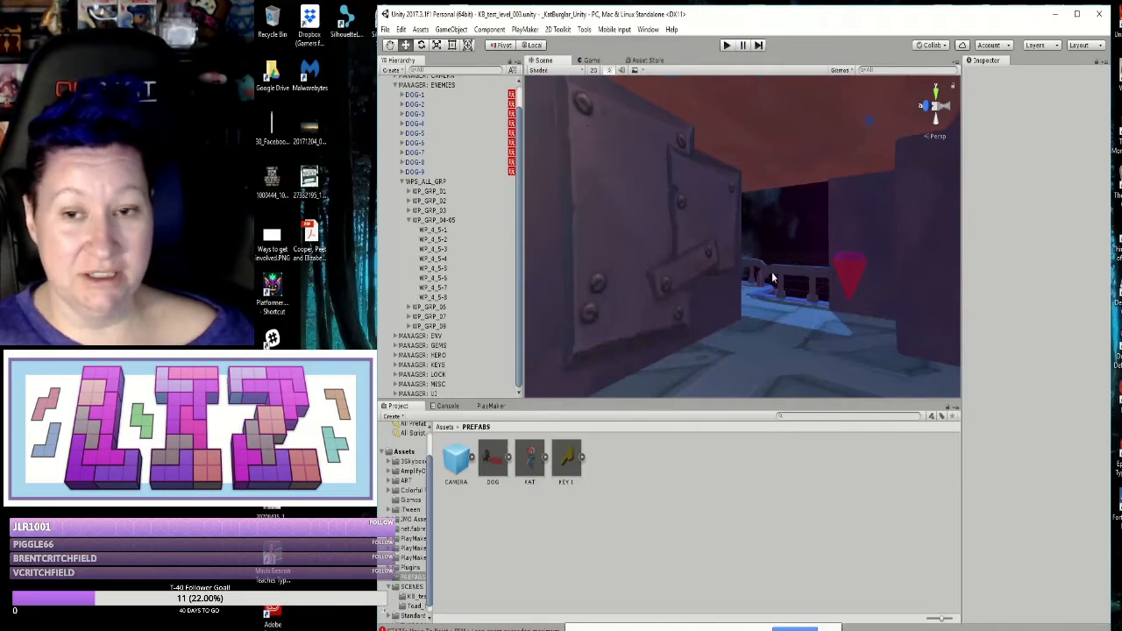
# Step: Shift waypoint WP_4_5-8 along the walkway to an X position of about 1.8
pyautogui.scroll(-5, 768, 313)
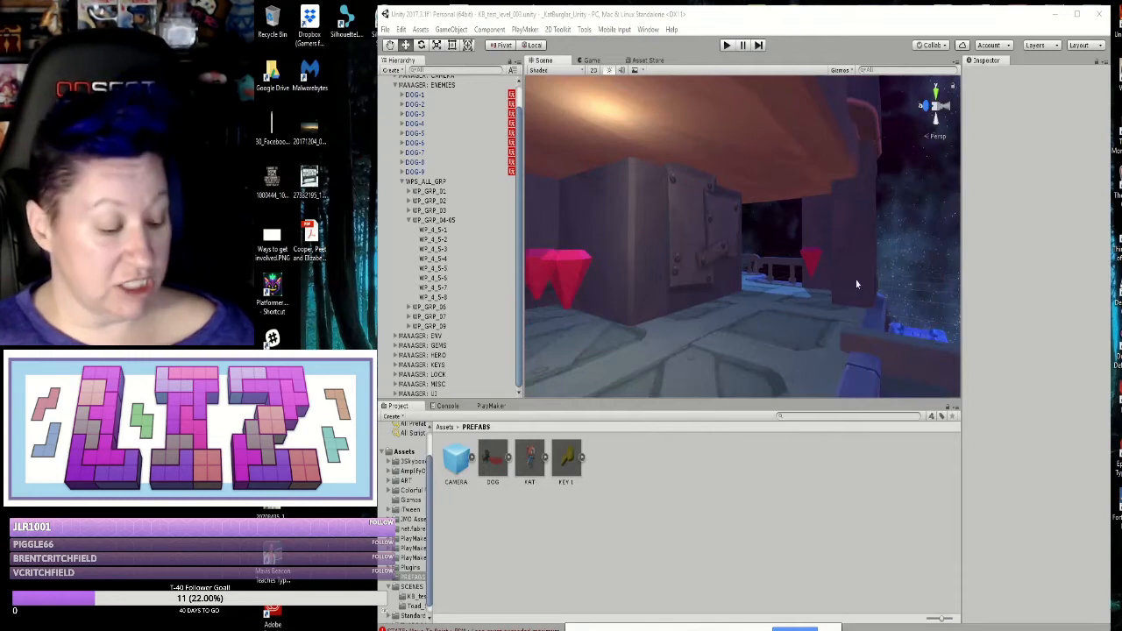
pyautogui.moveTo(878, 281); pyautogui.dragTo(803, 344, button='right')
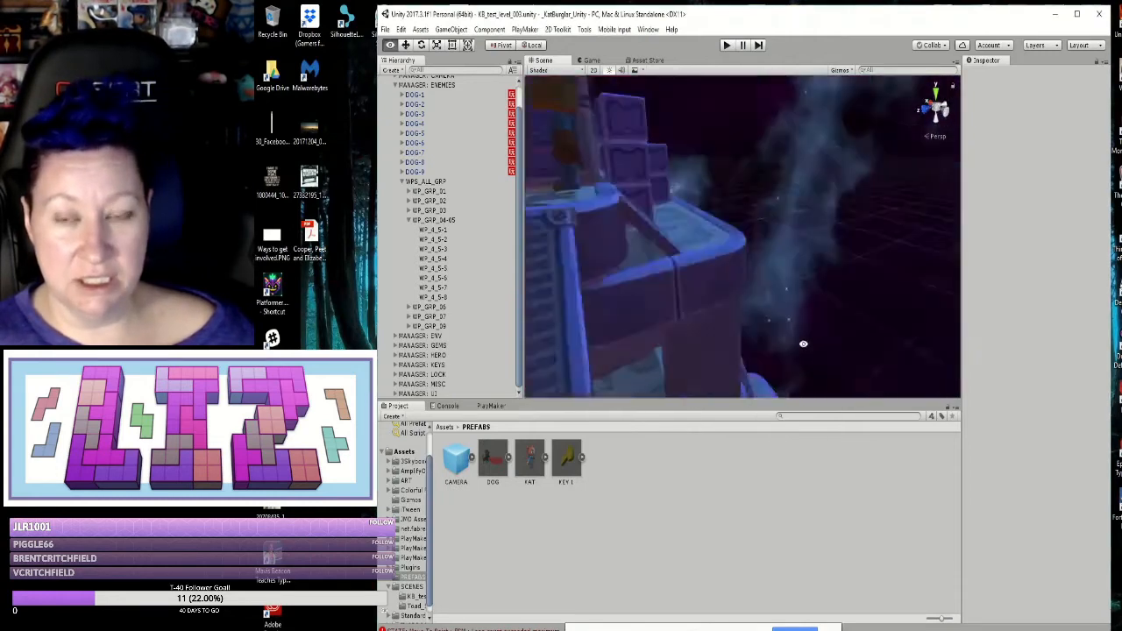
pyautogui.keyDown('alt'); pyautogui.moveTo(803, 343); pyautogui.dragTo(700, 386); pyautogui.keyUp('alt')
pyautogui.keyDown('alt'); pyautogui.moveTo(742, 291); pyautogui.dragTo(451, 265); pyautogui.keyUp('alt')
pyautogui.keyDown('alt'); pyautogui.moveTo(737, 252); pyautogui.dragTo(978, 301); pyautogui.keyUp('alt')
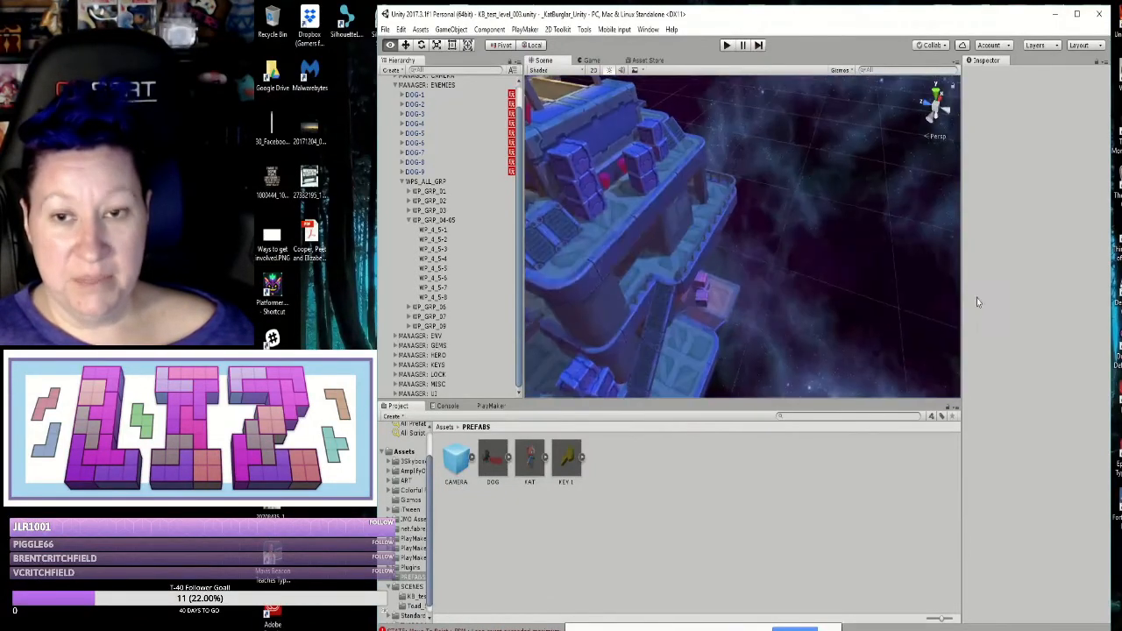
pyautogui.keyDown('alt'); pyautogui.moveTo(772, 297); pyautogui.dragTo(1001, 226); pyautogui.keyUp('alt')
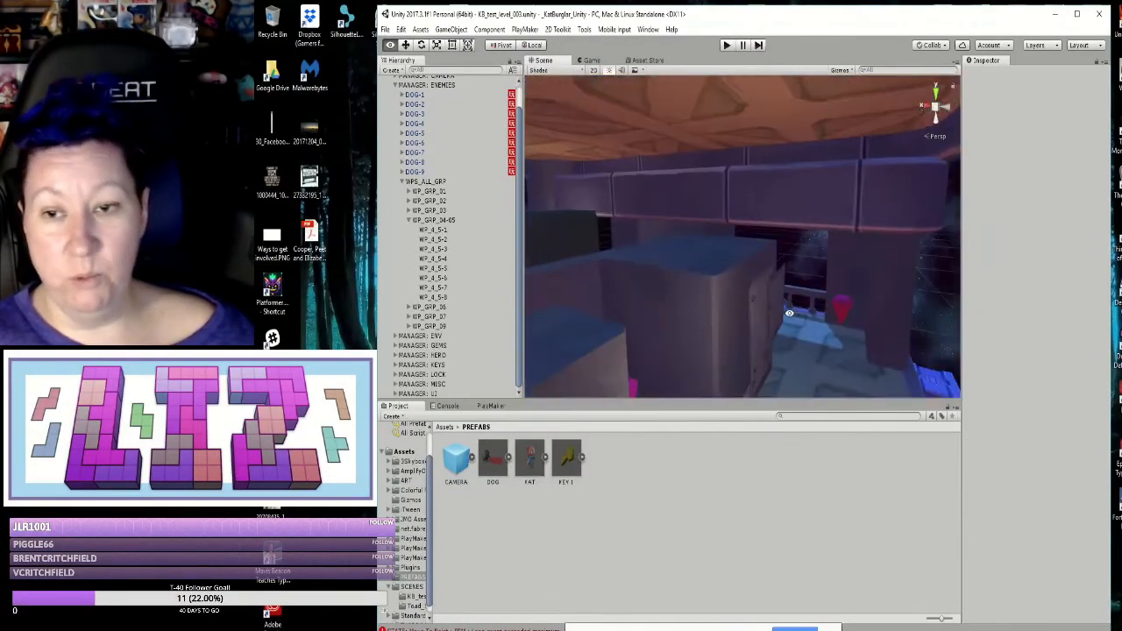
pyautogui.click(436, 297)
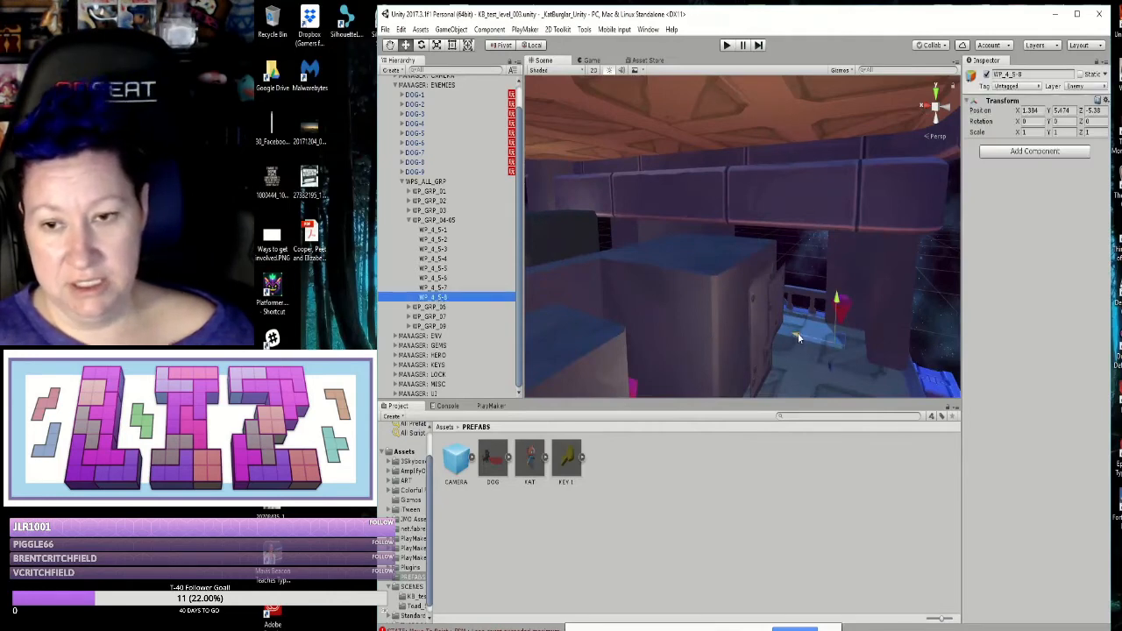
pyautogui.moveTo(799, 332); pyautogui.dragTo(779, 328)
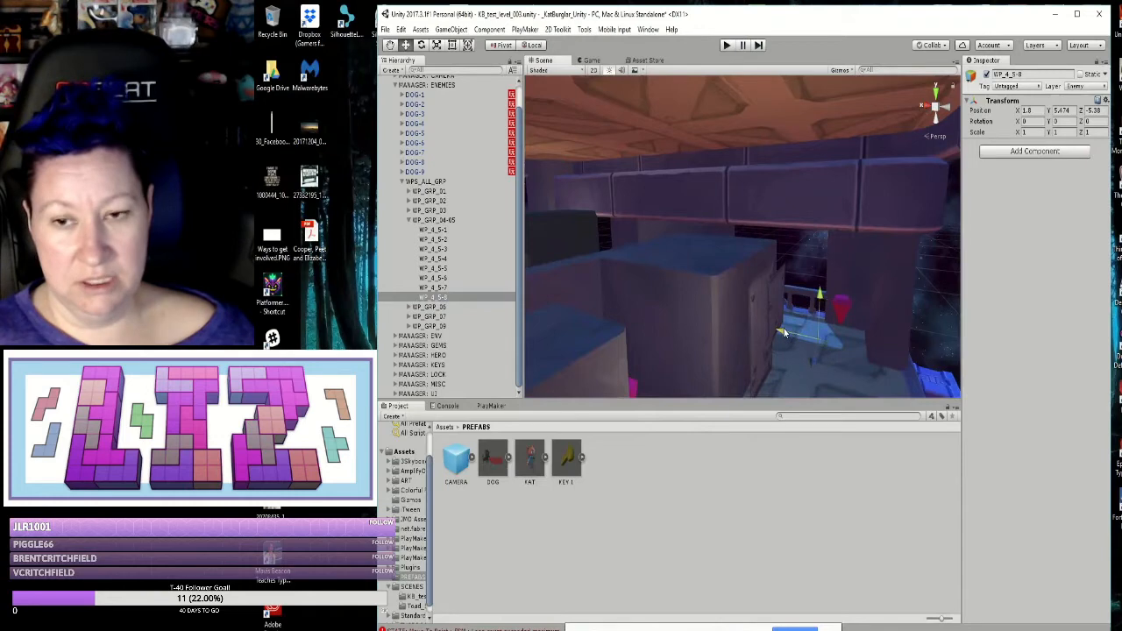
# Step: Shift waypoint WP_4_5-1 beside the railing to an X position of about 1.57 and save the scene
pyautogui.click(435, 230)
pyautogui.moveTo(838, 337); pyautogui.dragTo(860, 273, button='middle')
pyautogui.press('s')
pyautogui.moveTo(867, 311); pyautogui.dragTo(859, 342, button='right')
pyautogui.click(901, 332)
pyautogui.click(433, 230)
pyautogui.moveTo(867, 298); pyautogui.dragTo(824, 292)
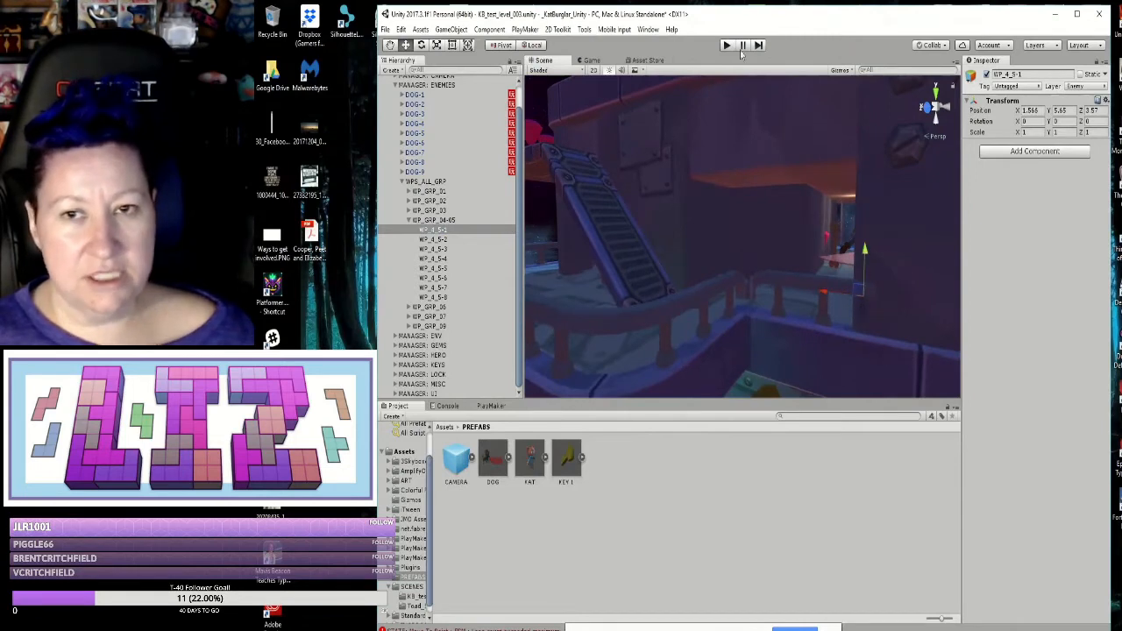
pyautogui.click(384, 29)
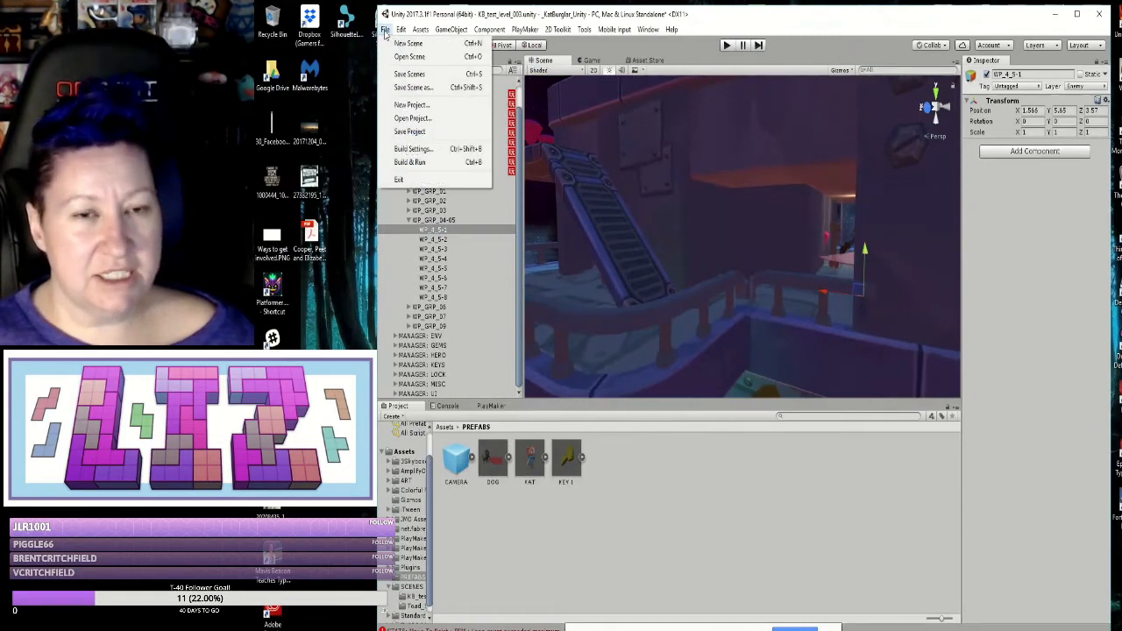
pyautogui.click(411, 76)
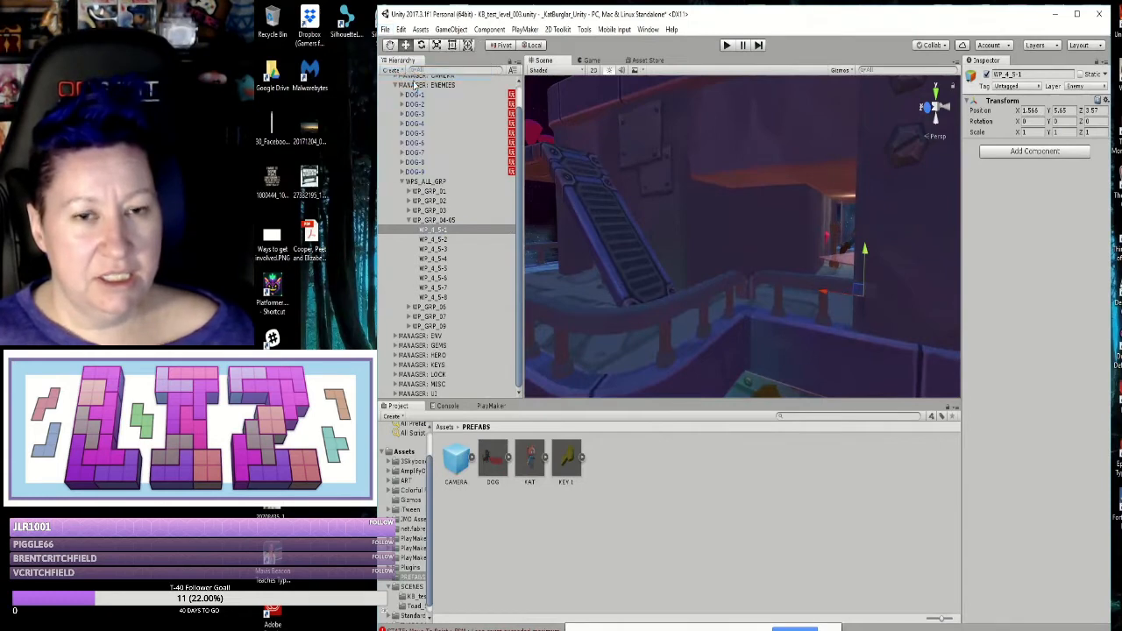
# Step: Switch the scene view to Overdraw display and nudge DOG-6 backward to an X position of about 7.86
pyautogui.click(402, 182)
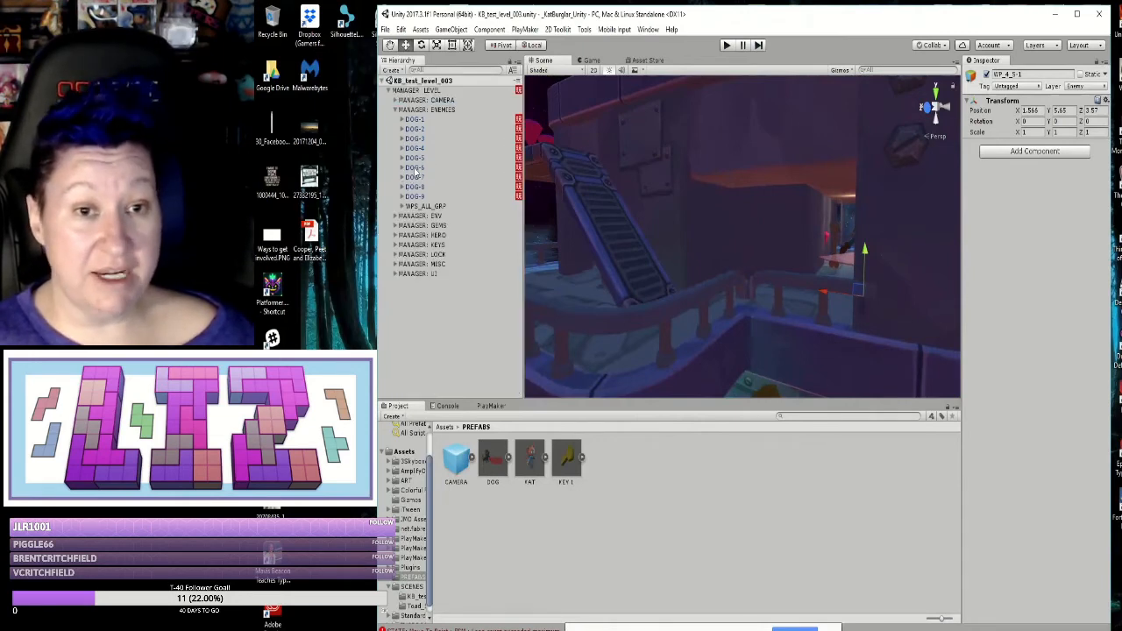
pyautogui.click(415, 168)
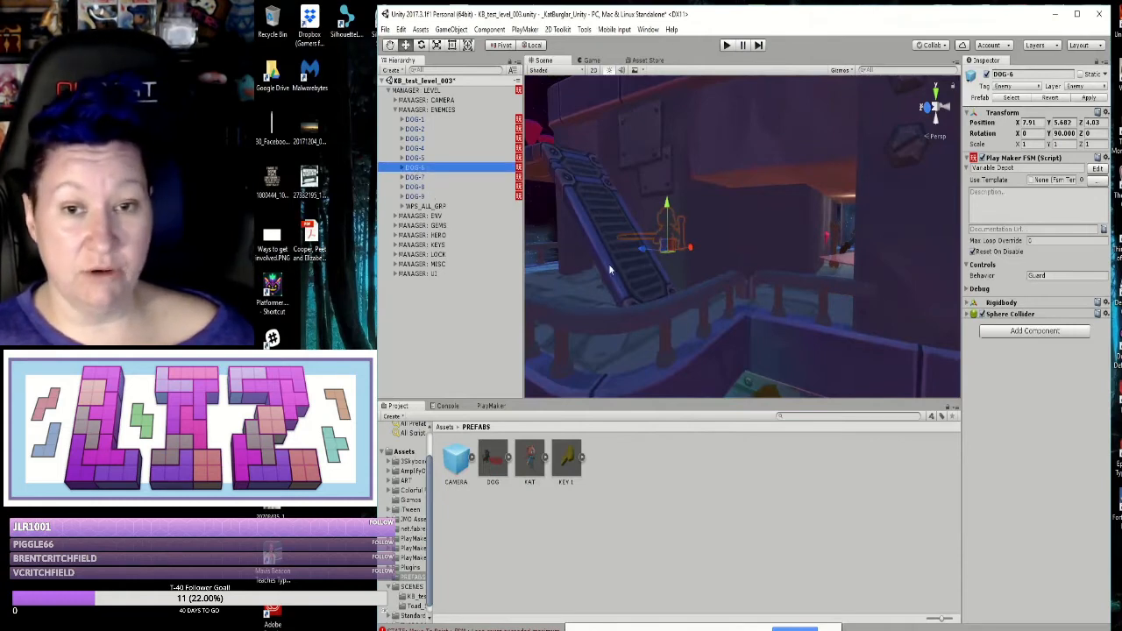
pyautogui.keyDown('alt'); pyautogui.moveTo(611, 287); pyautogui.dragTo(808, 328); pyautogui.keyUp('alt')
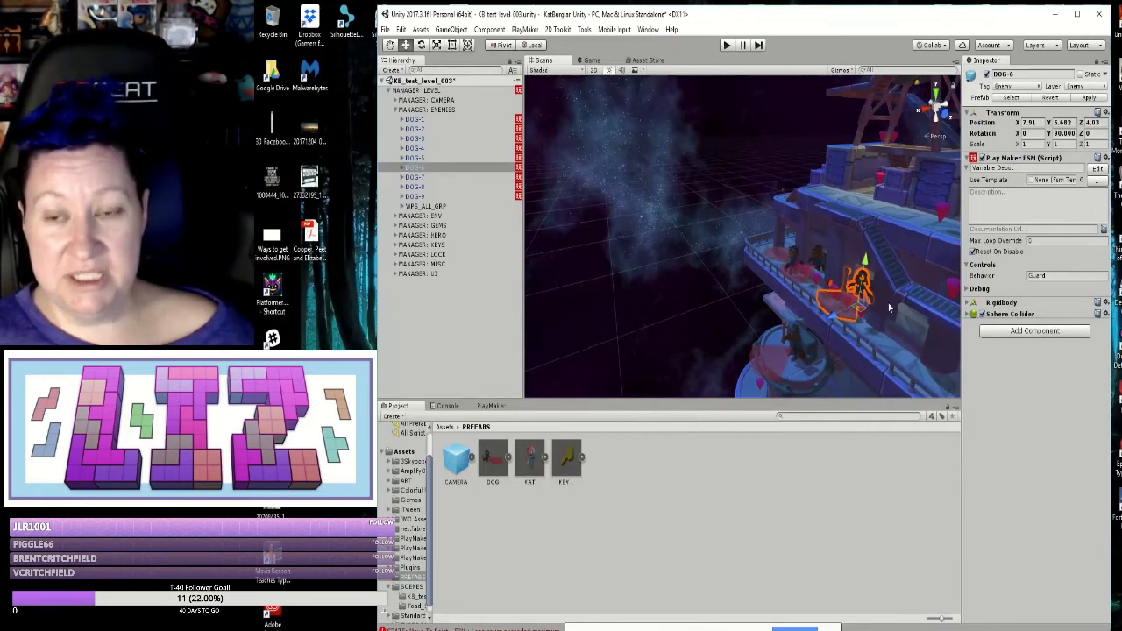
pyautogui.keyDown('alt'); pyautogui.moveTo(874, 348); pyautogui.dragTo(812, 263); pyautogui.keyUp('alt')
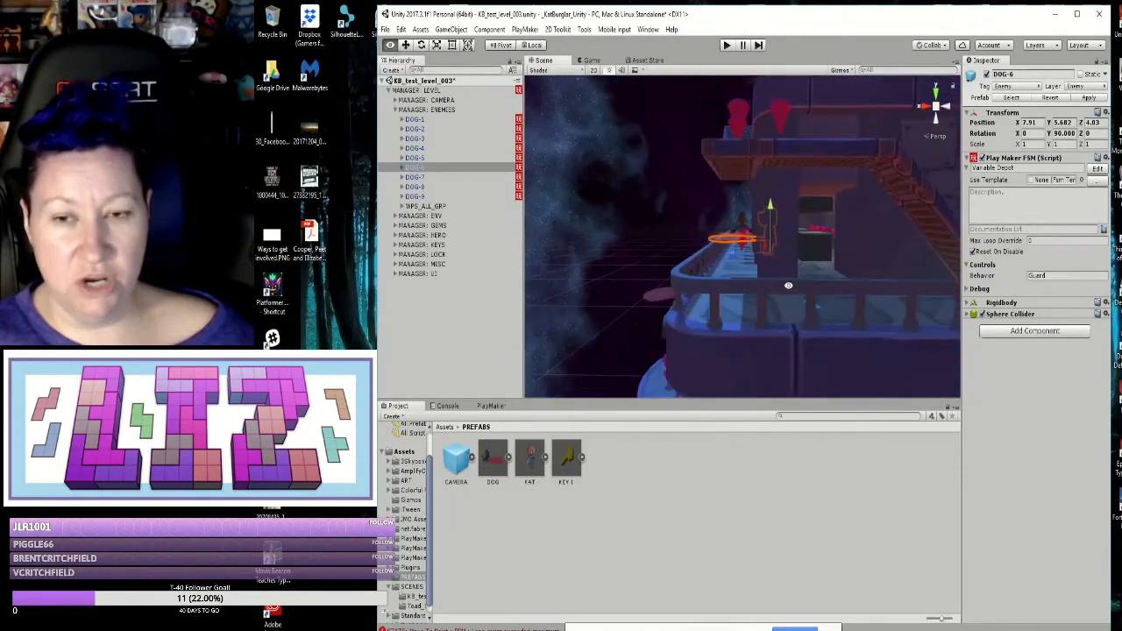
pyautogui.scroll(6, 814, 263)
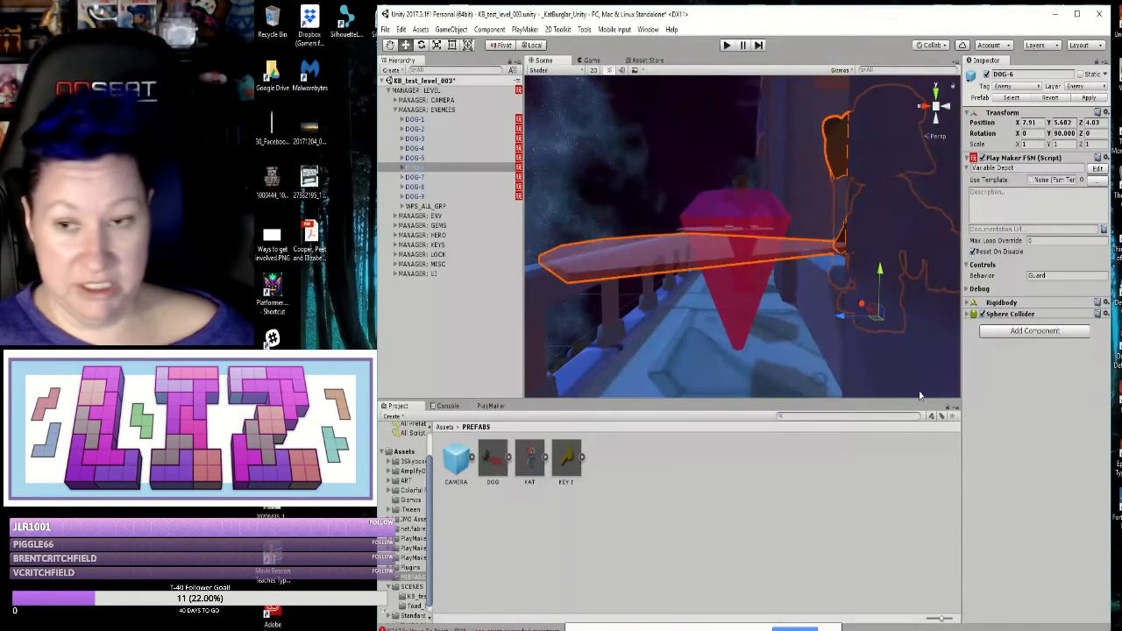
pyautogui.moveTo(870, 364)
pyautogui.keyDown('alt'); pyautogui.mouseDown()
pyautogui.moveTo(831, 363)
pyautogui.moveTo(847, 373)
pyautogui.moveTo(862, 358)
pyautogui.mouseUp(); pyautogui.keyUp('alt')
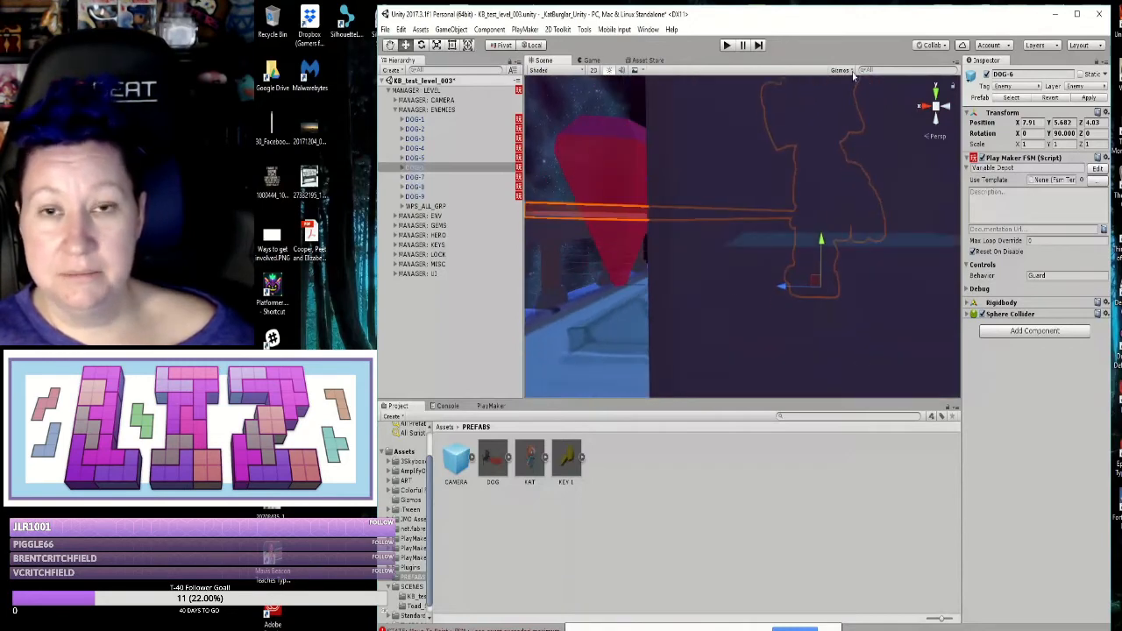
pyautogui.click(578, 71)
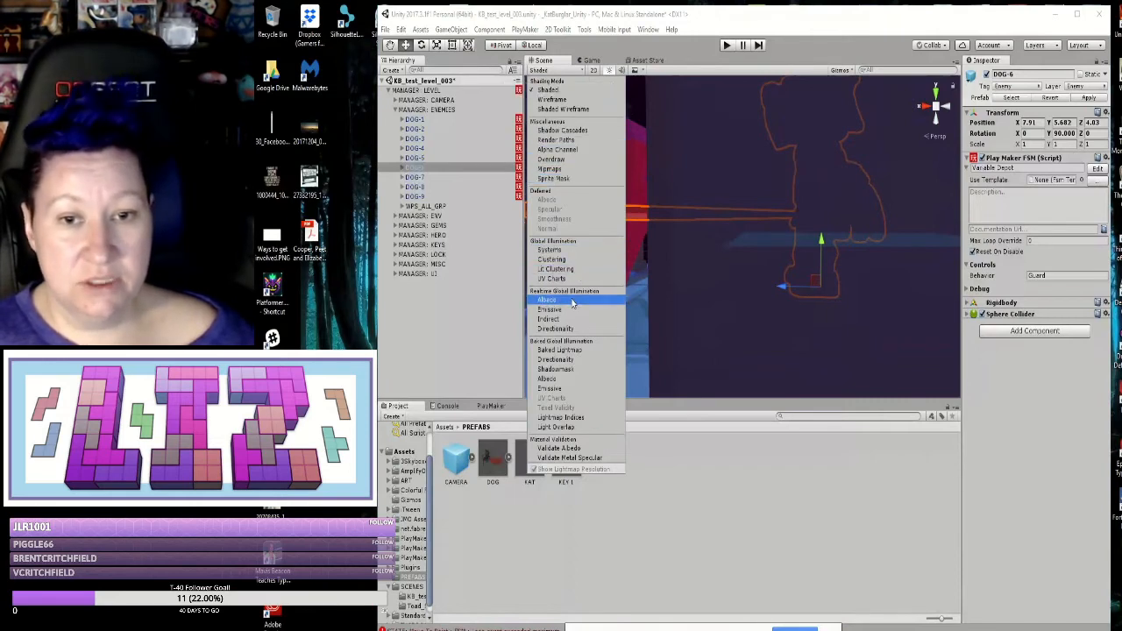
pyautogui.click(552, 161)
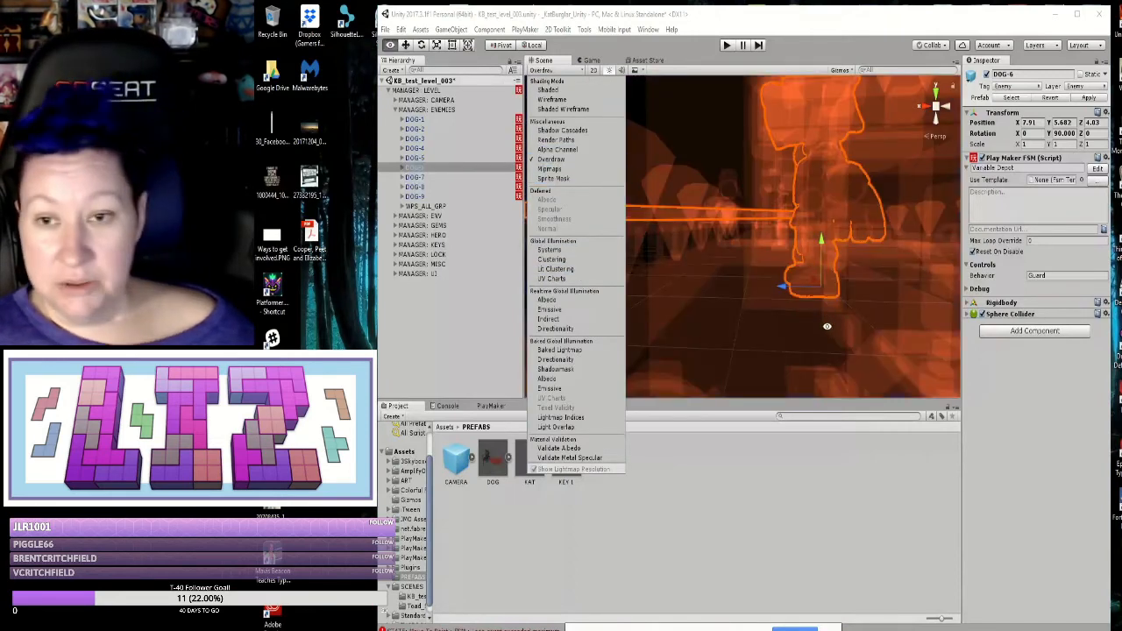
pyautogui.keyDown('alt'); pyautogui.moveTo(828, 325); pyautogui.dragTo(819, 327); pyautogui.keyUp('alt')
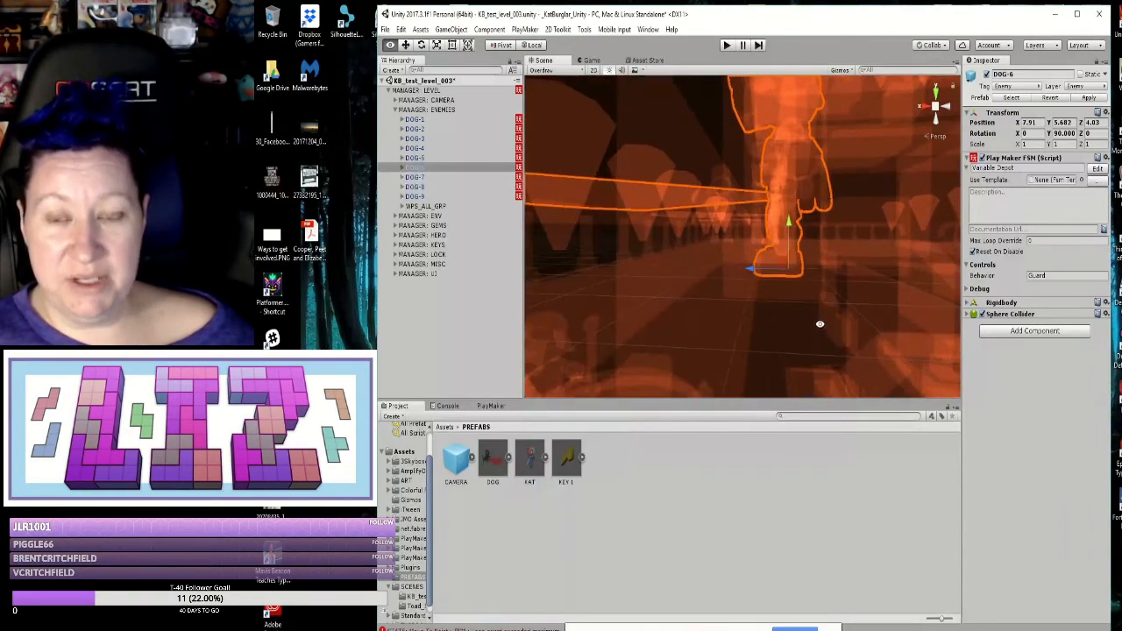
pyautogui.moveTo(750, 268); pyautogui.dragTo(755, 264)
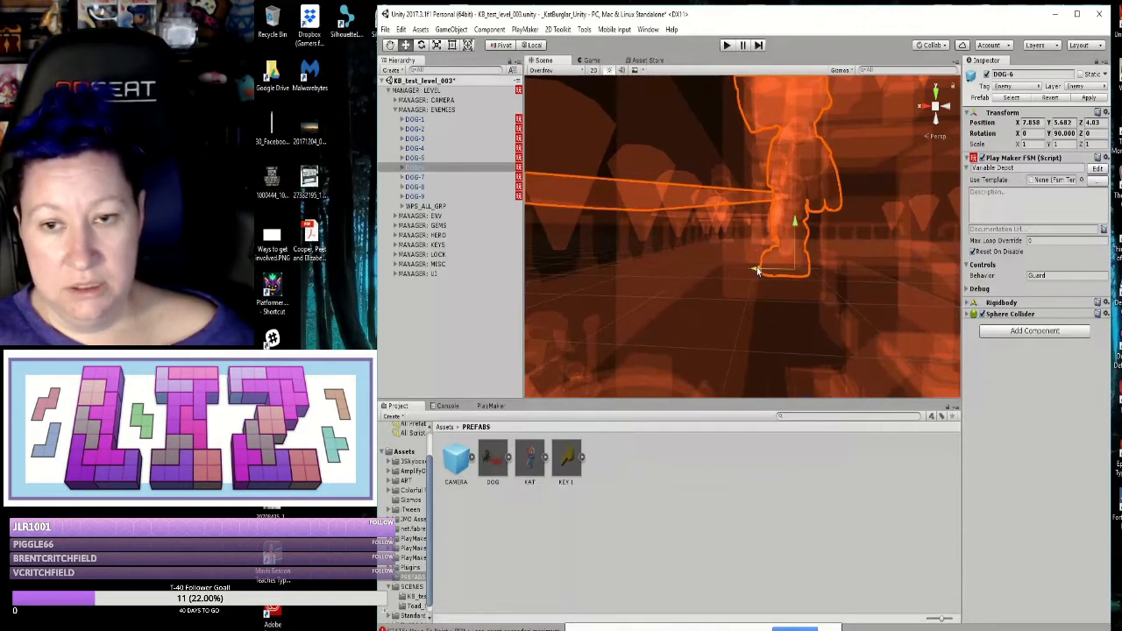
# Step: Nudge DOG-7 backward to an X position of about 7.83
pyautogui.click(418, 177)
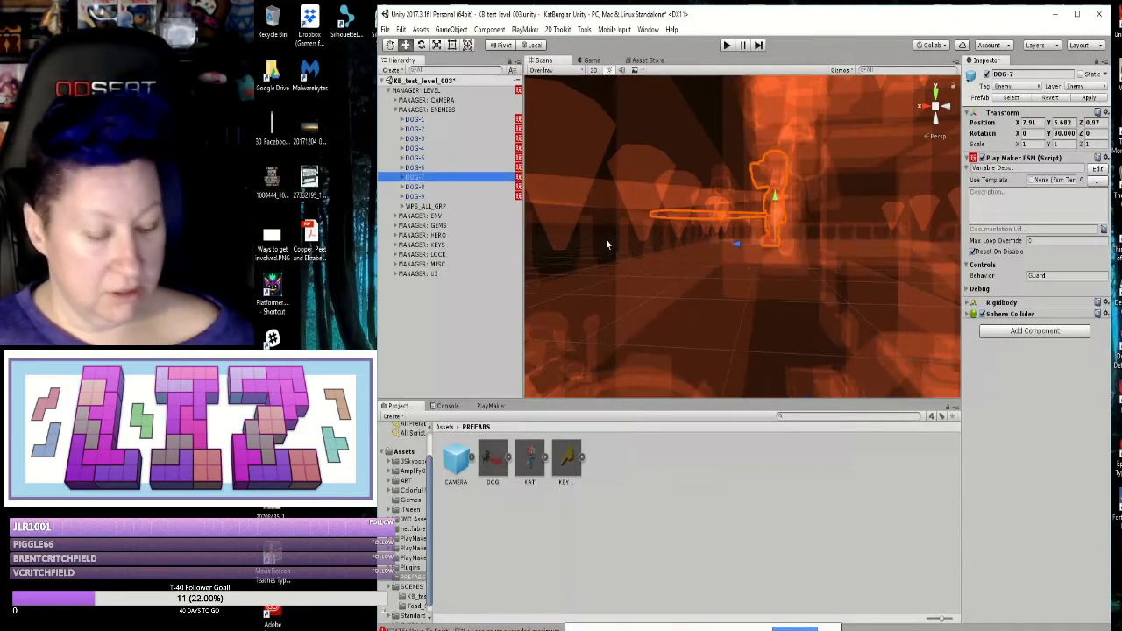
pyautogui.press('f')
pyautogui.keyDown('alt'); pyautogui.moveTo(616, 304); pyautogui.dragTo(629, 284); pyautogui.keyUp('alt')
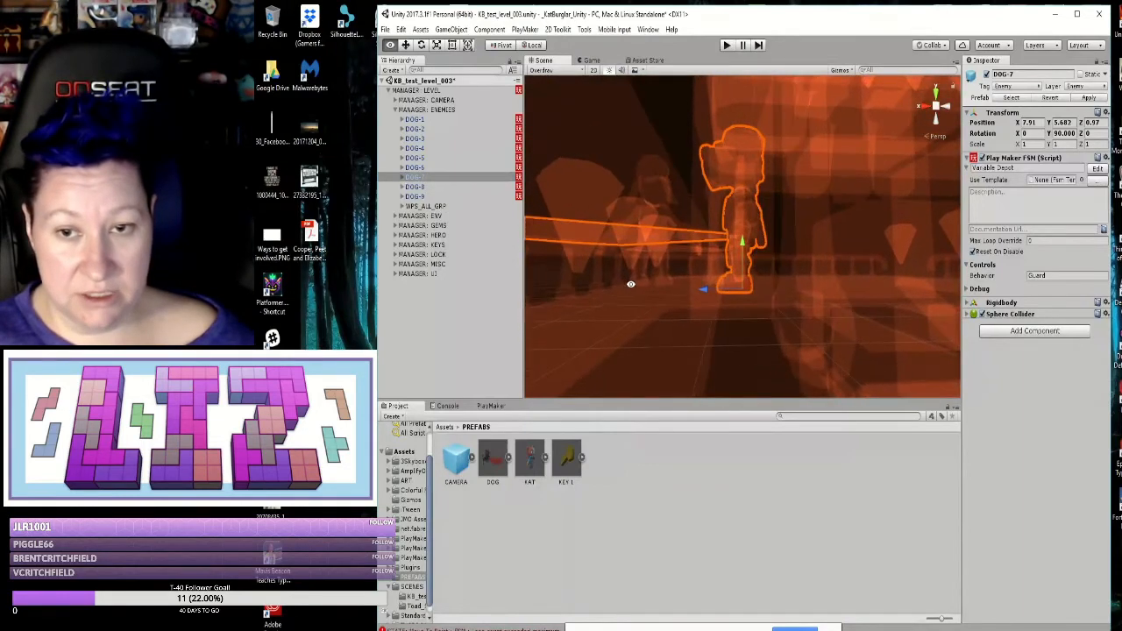
pyautogui.moveTo(699, 290); pyautogui.dragTo(704, 288)
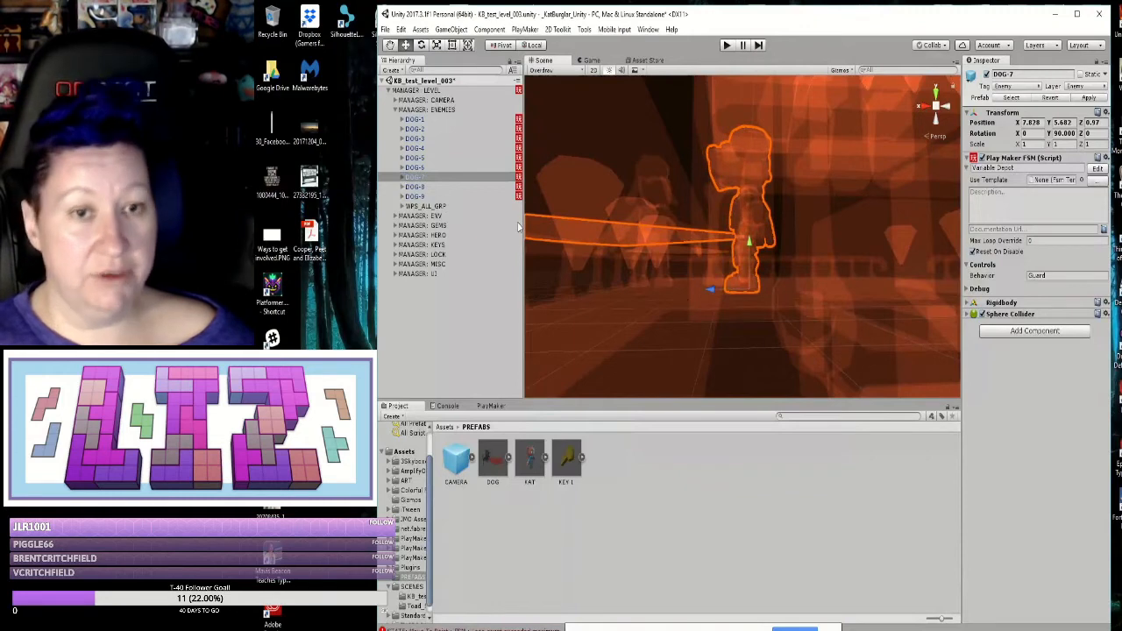
# Step: Open the state machine of DOG-7's STATE: Guard 180 object in the PlayMaker editor
pyautogui.click(403, 178)
pyautogui.click(408, 196)
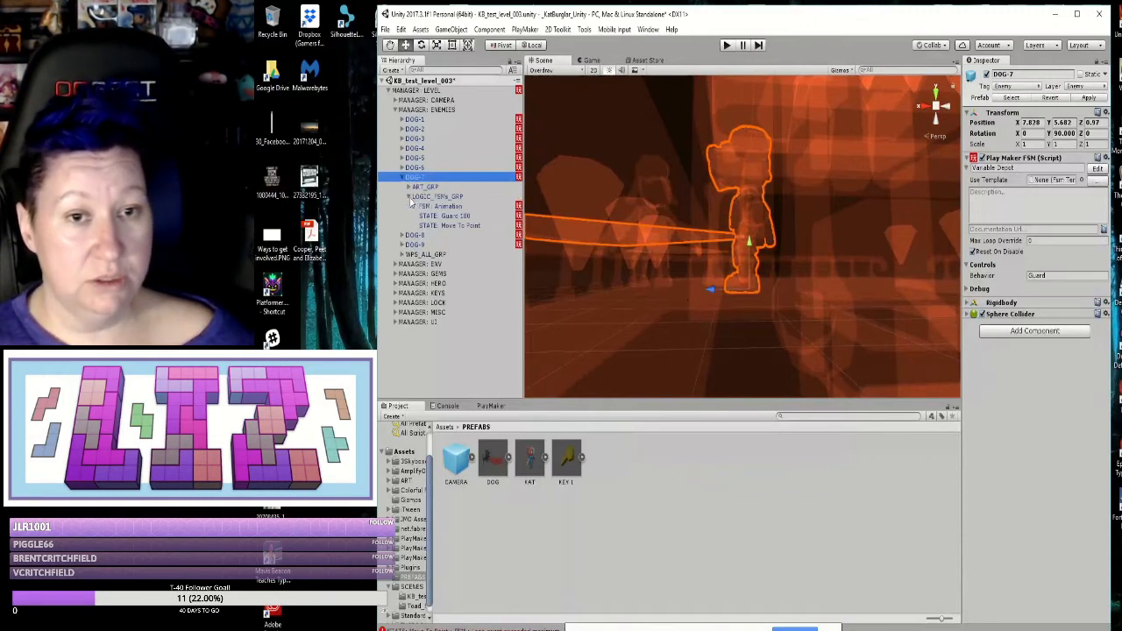
pyautogui.click(443, 216)
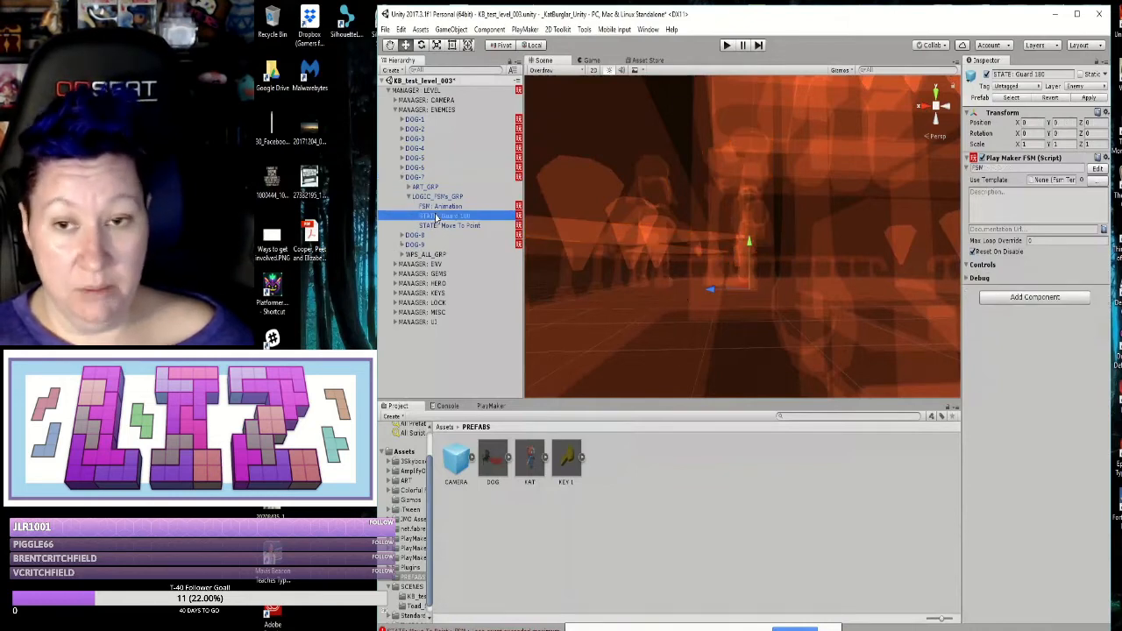
pyautogui.click(489, 406)
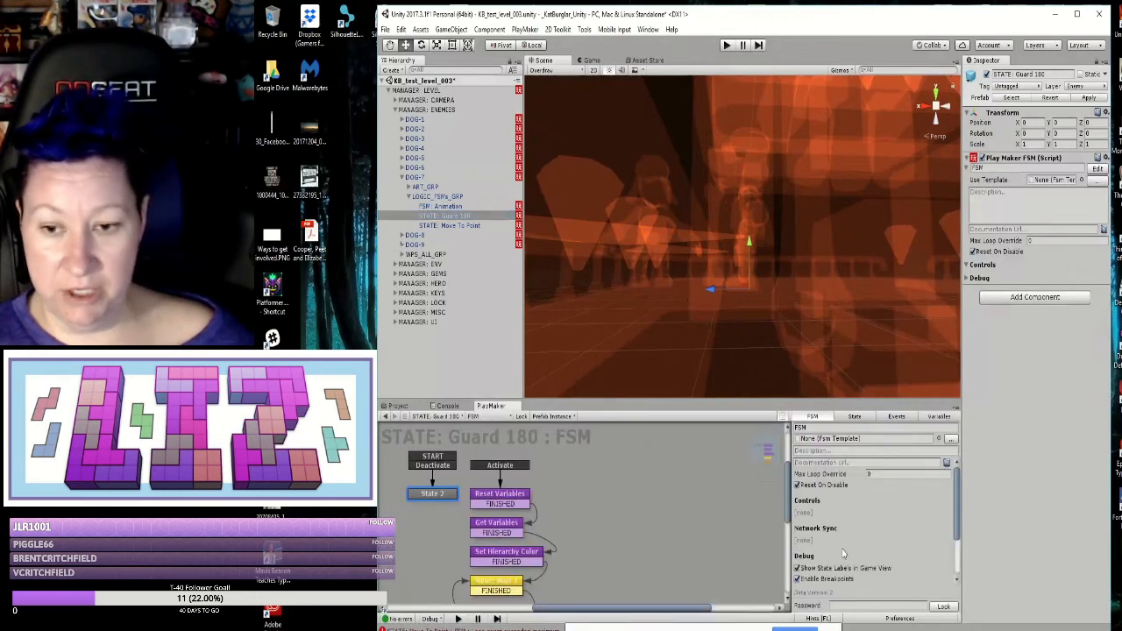
# Step: Set the Wait action's time to 2 in the Move: Wait 1 state of DOG-7's Guard 180 state machine
pyautogui.scroll(-2, 843, 553)
pyautogui.scroll(1, 544, 547)
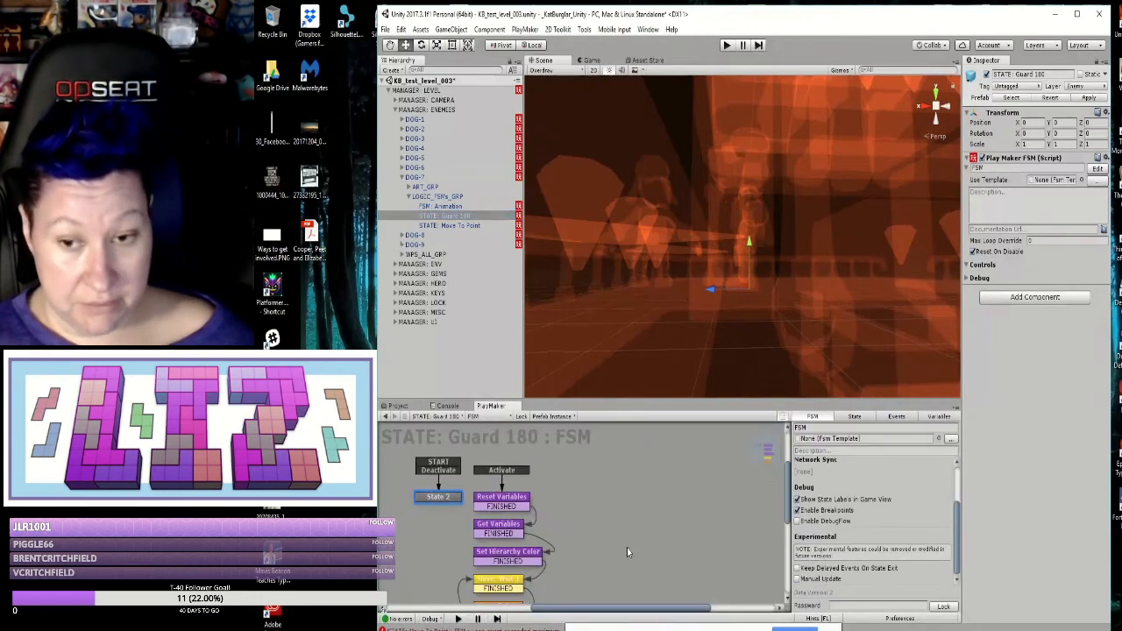
pyautogui.moveTo(789, 483); pyautogui.dragTo(790, 489)
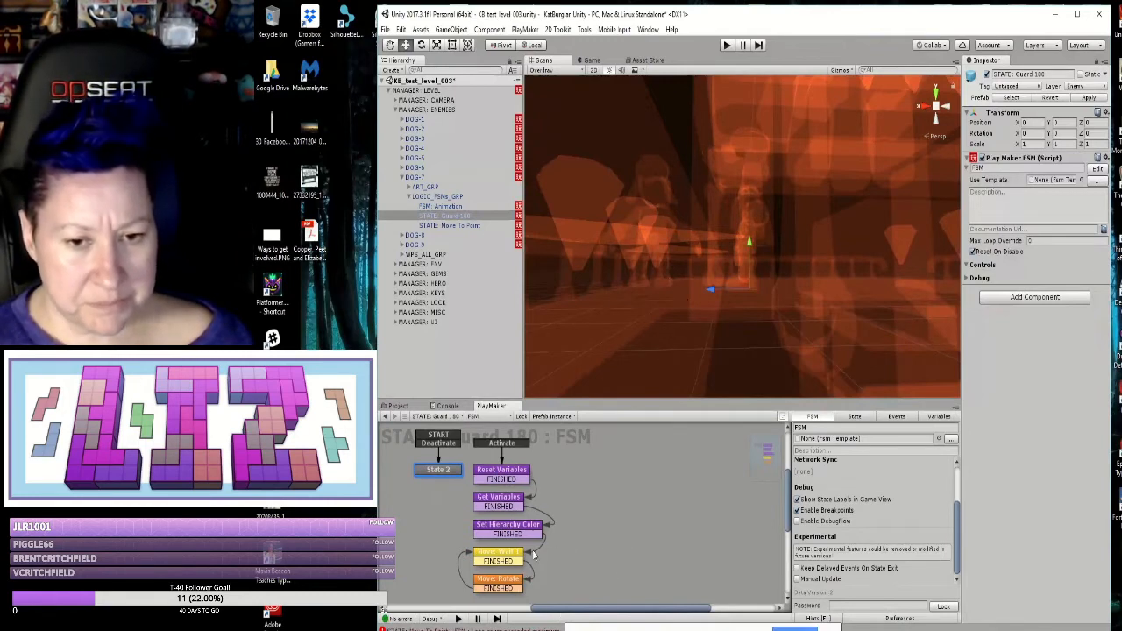
pyautogui.scroll(-1, 573, 549)
pyautogui.scroll(2, 572, 550)
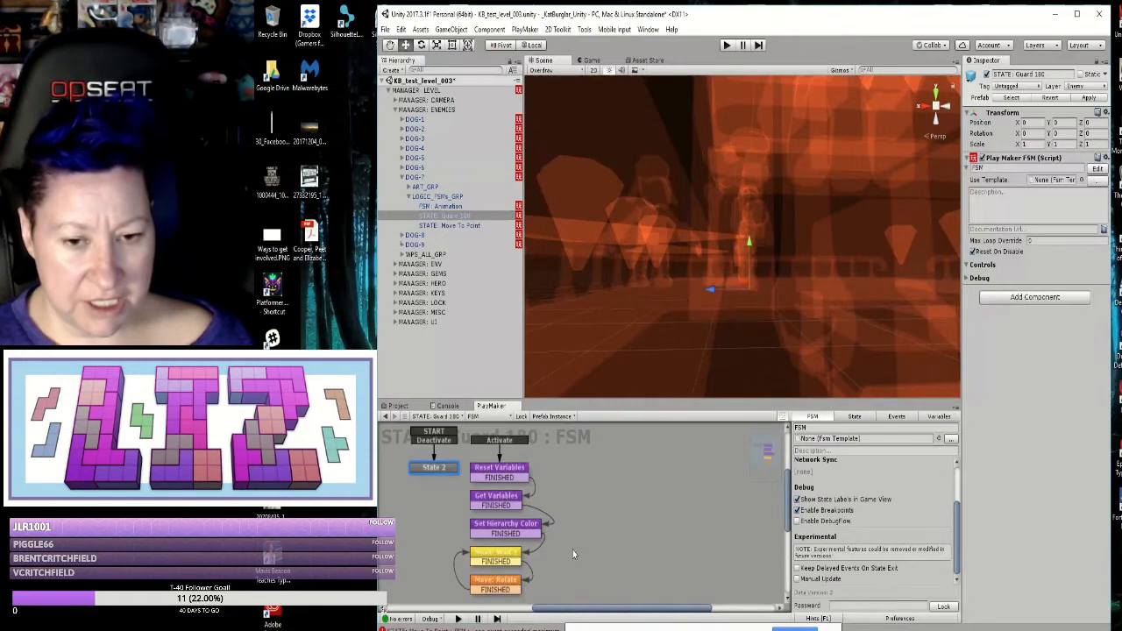
pyautogui.click(508, 562)
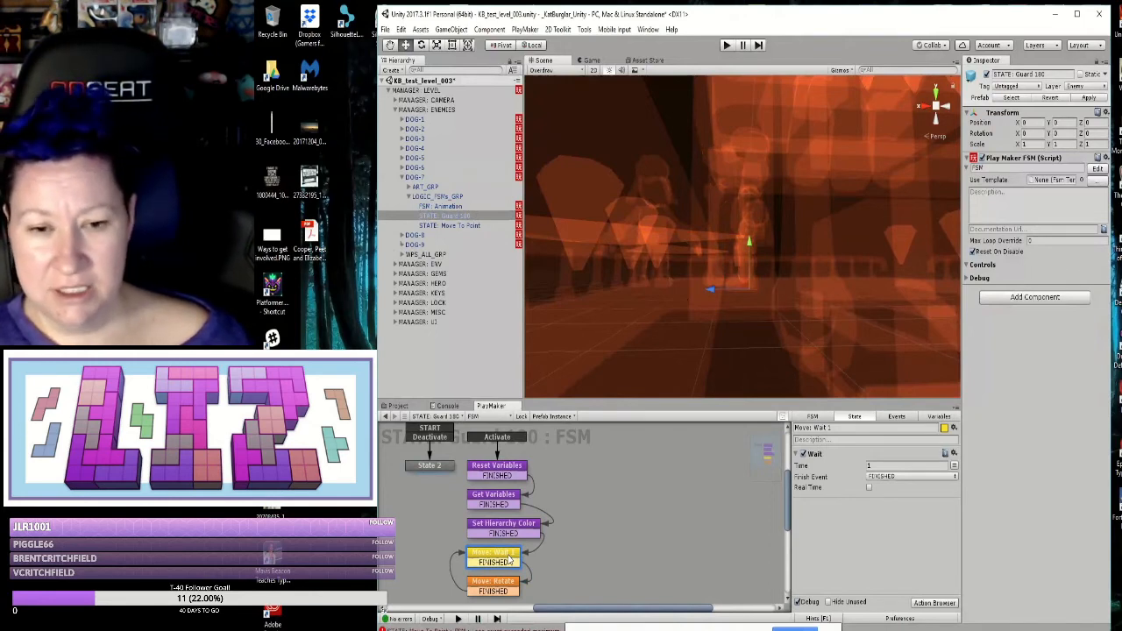
pyautogui.click(877, 465)
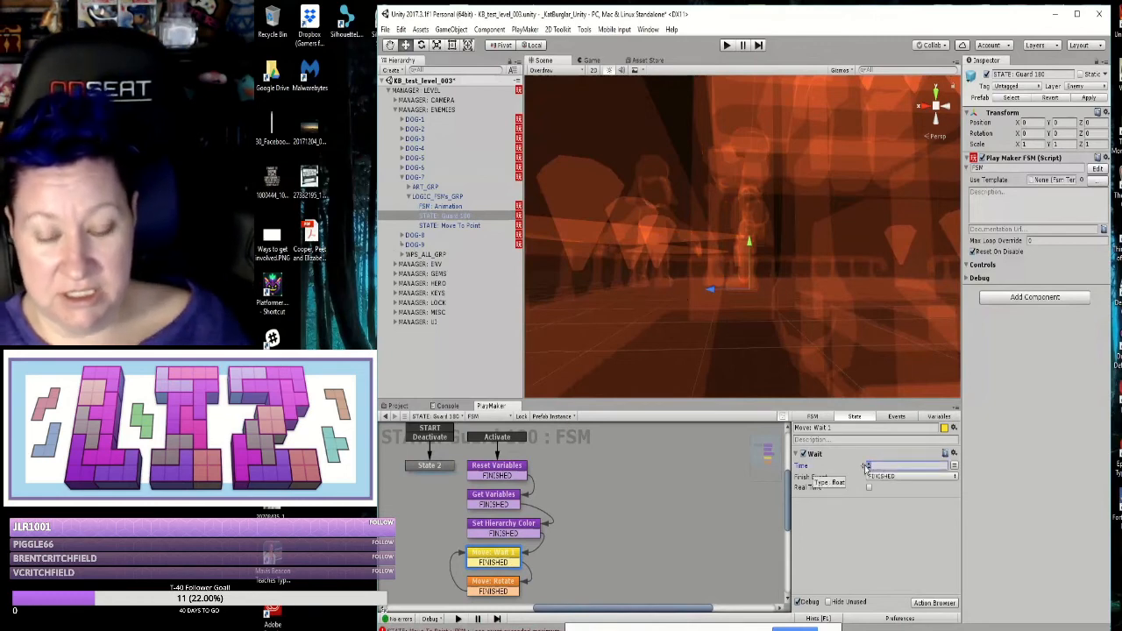
pyautogui.write('2')
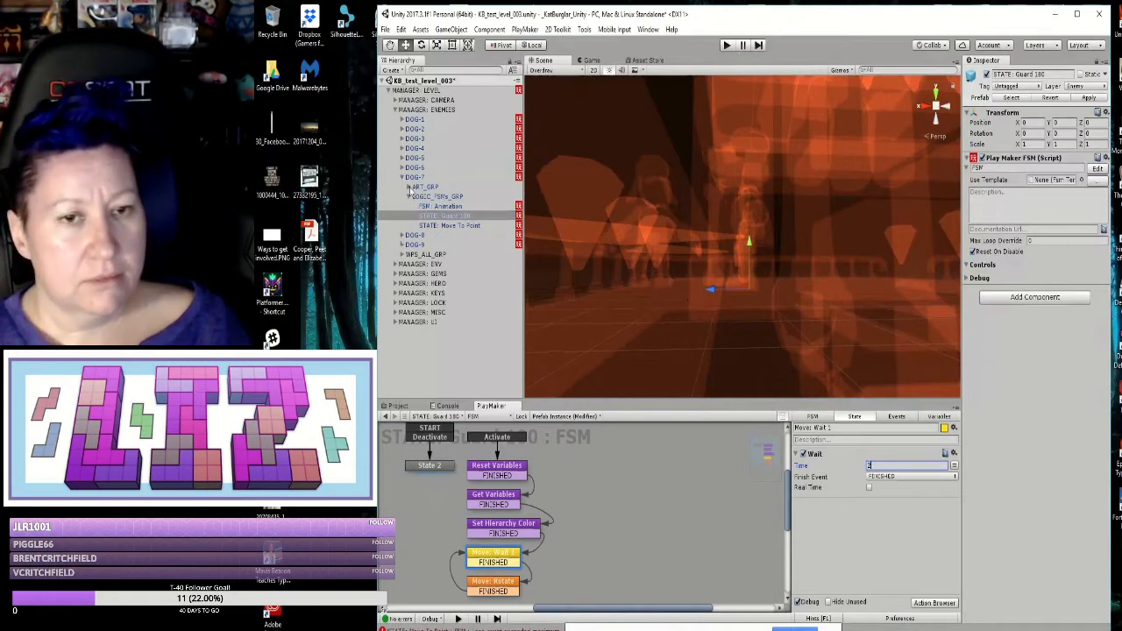
# Step: Set the Wait time to 2 in the Move: Wait 1 state of DOG-6's STATE: Guard 180 object
pyautogui.click(403, 168)
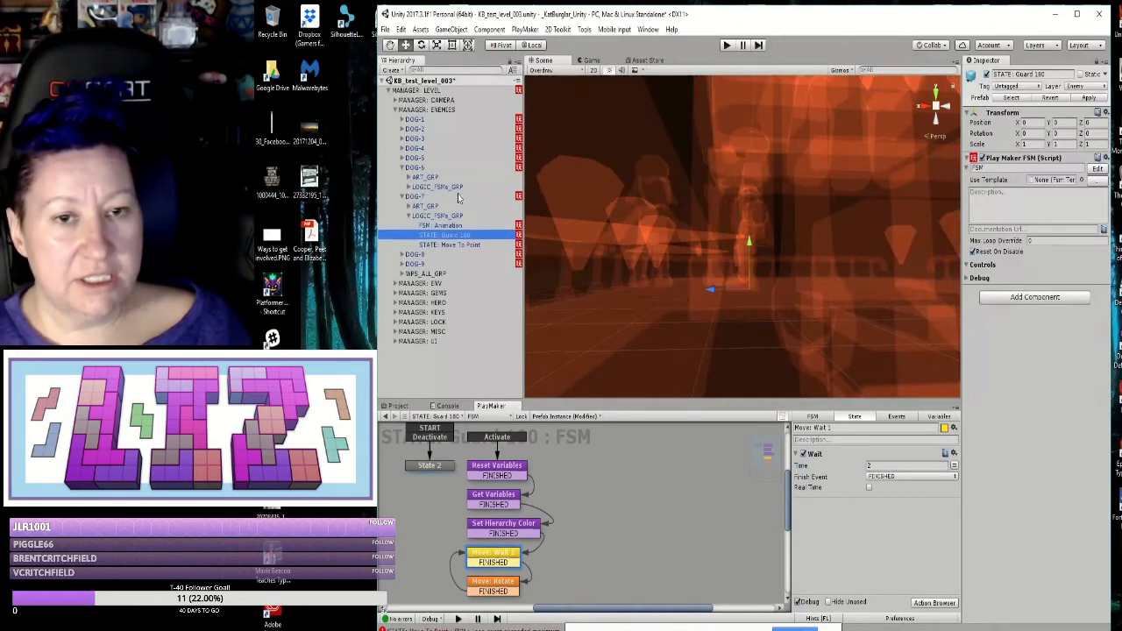
pyautogui.click(408, 187)
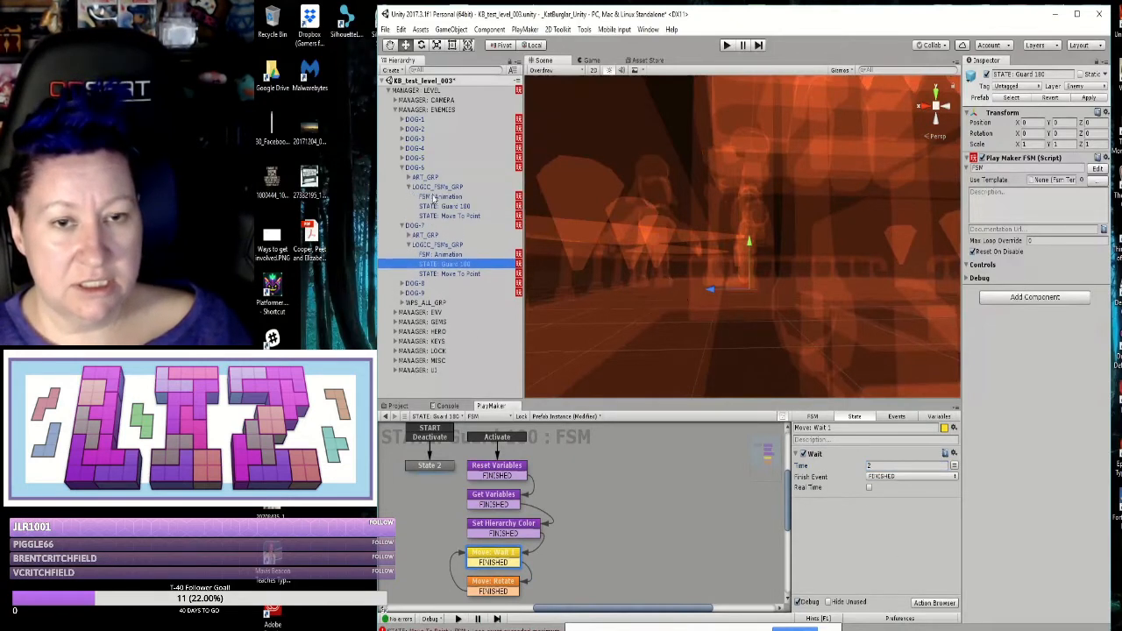
pyautogui.click(458, 207)
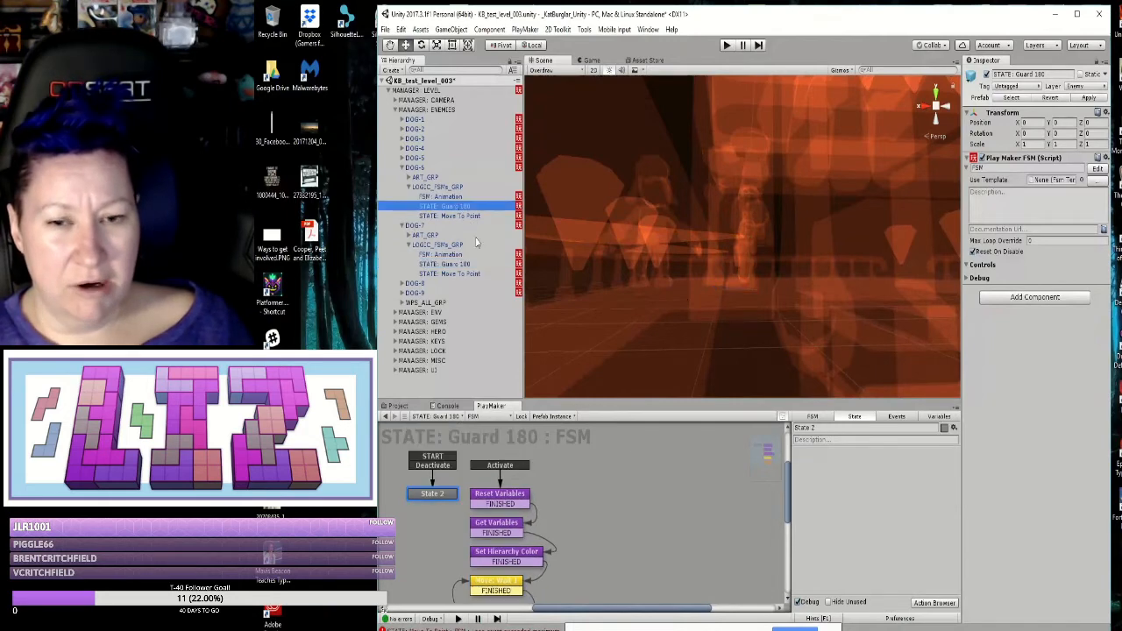
pyautogui.click(494, 582)
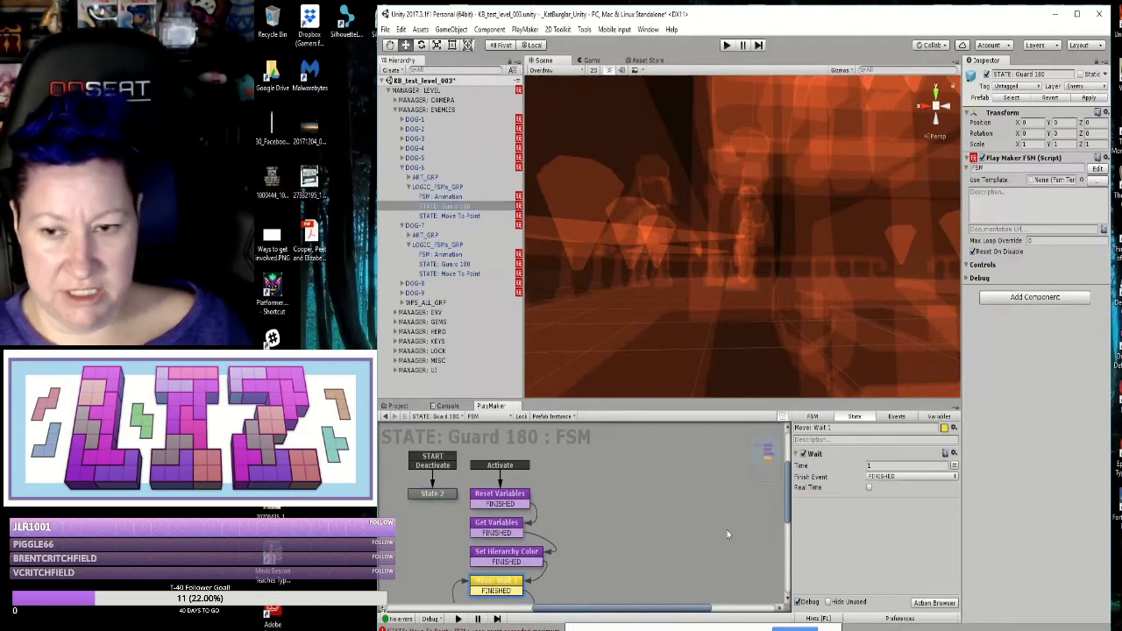
pyautogui.click(870, 466)
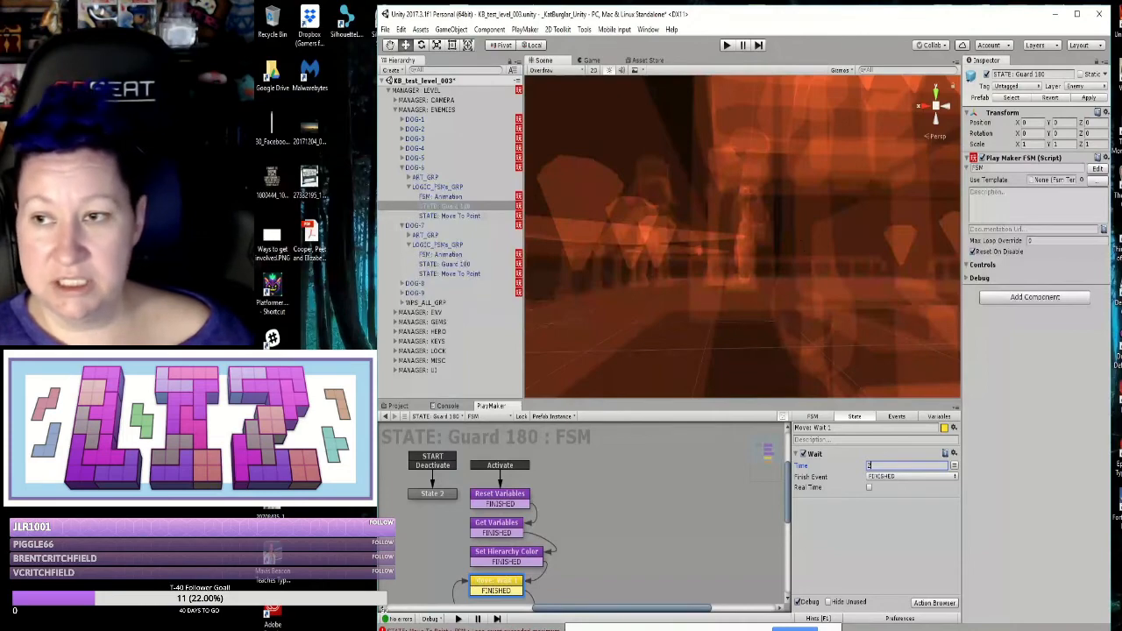
# Step: Switch to the Katt Burglar Trello board in the browser and place its window over the Unity editor
pyautogui.hotkey('alt', 'Tab')
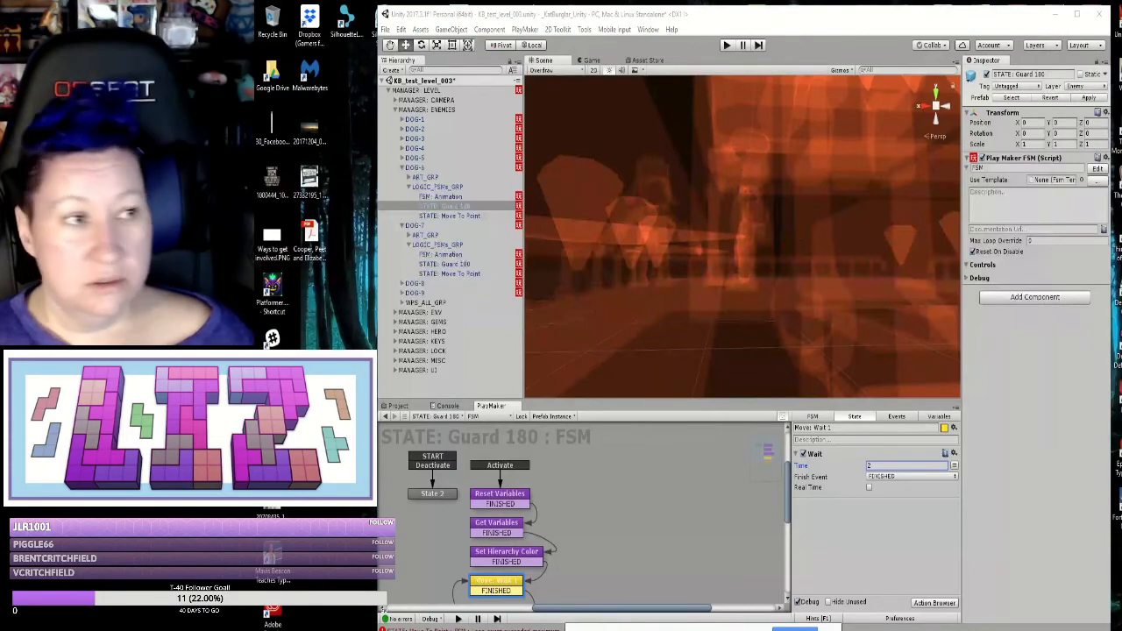
pyautogui.moveTo(0, 40); pyautogui.dragTo(534, 20)
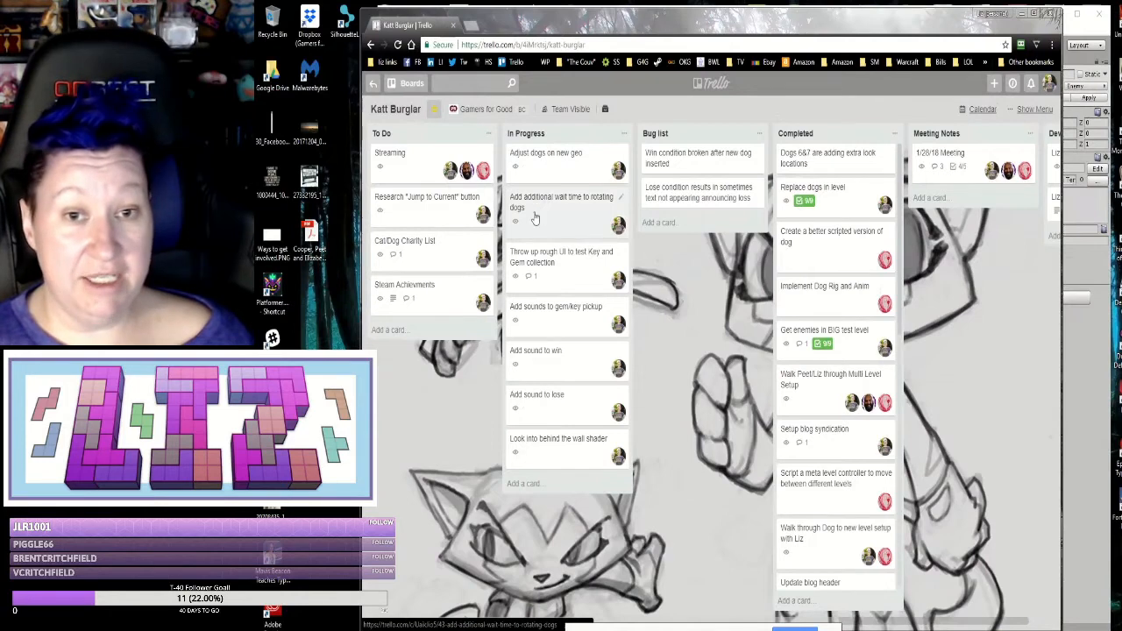
# Step: Move the "Add additional wait time to rotating dogs" card to the Completed list and switch to Unity
pyautogui.moveTo(535, 217); pyautogui.dragTo(808, 172)
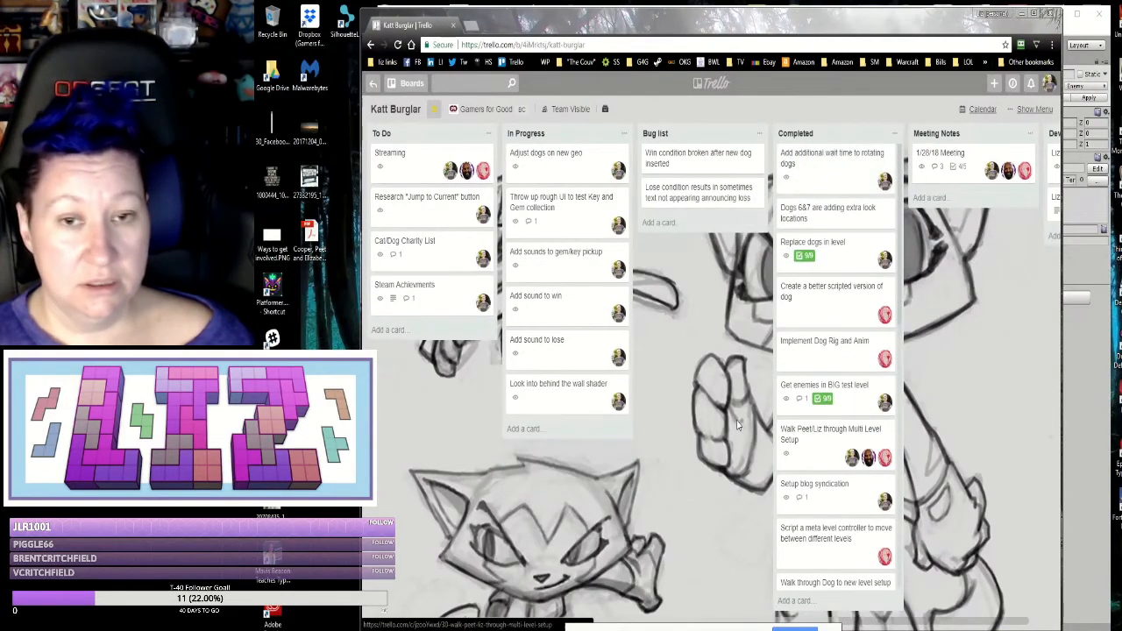
pyautogui.click(1021, 14)
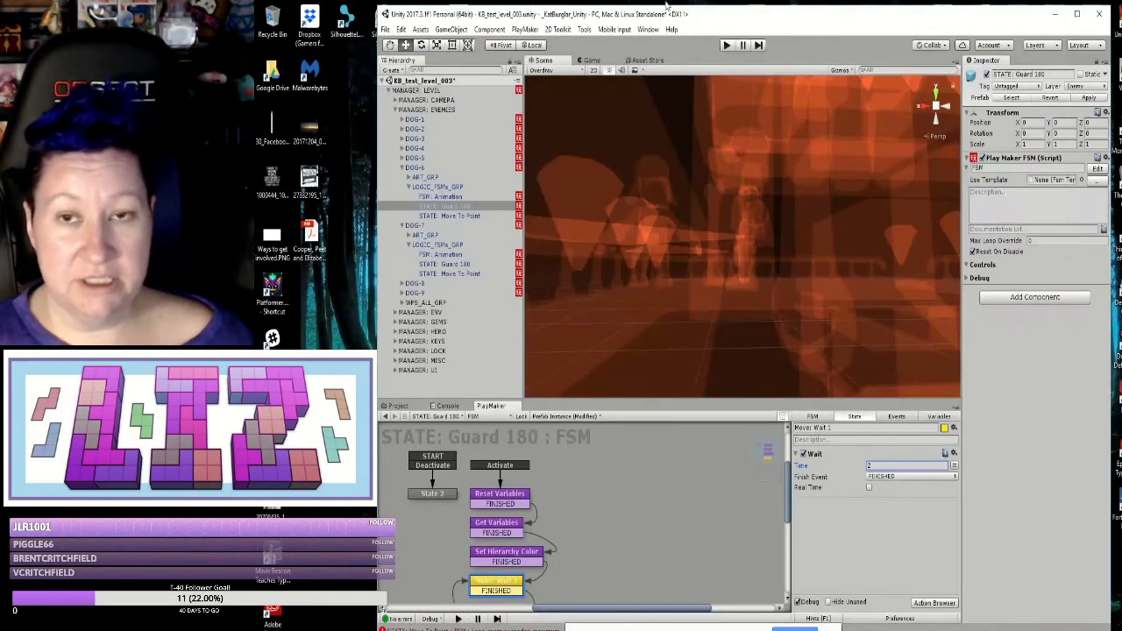
# Step: Collapse the expanded dogs, select DOG-8 in the enemies group, and set the scene draw mode to Shaded
pyautogui.click(402, 169)
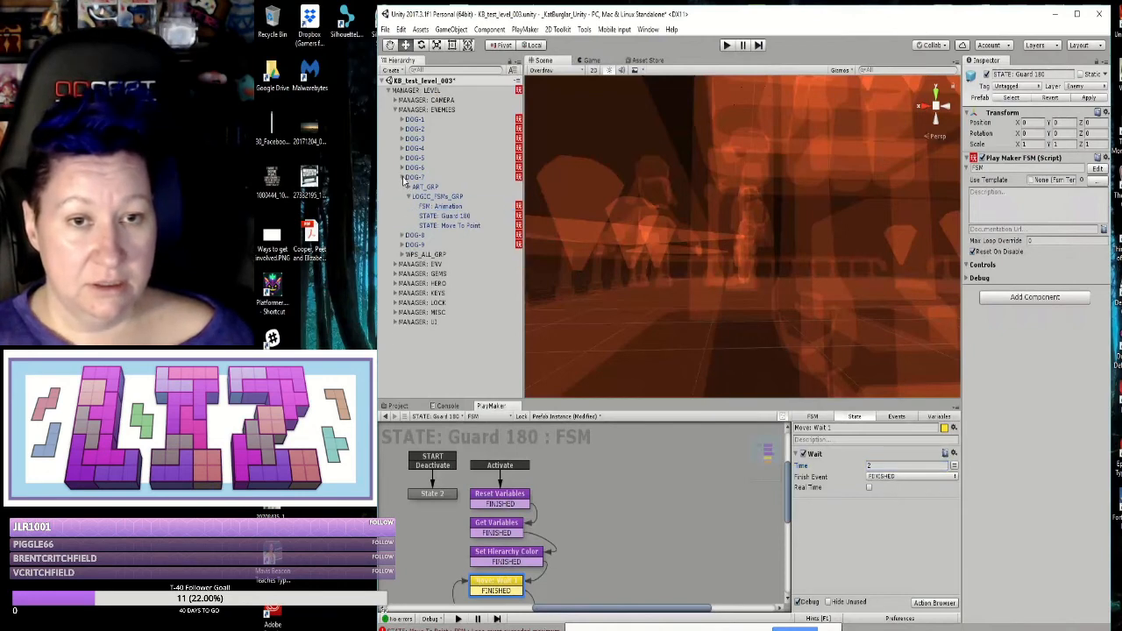
pyautogui.click(403, 178)
pyautogui.click(413, 187)
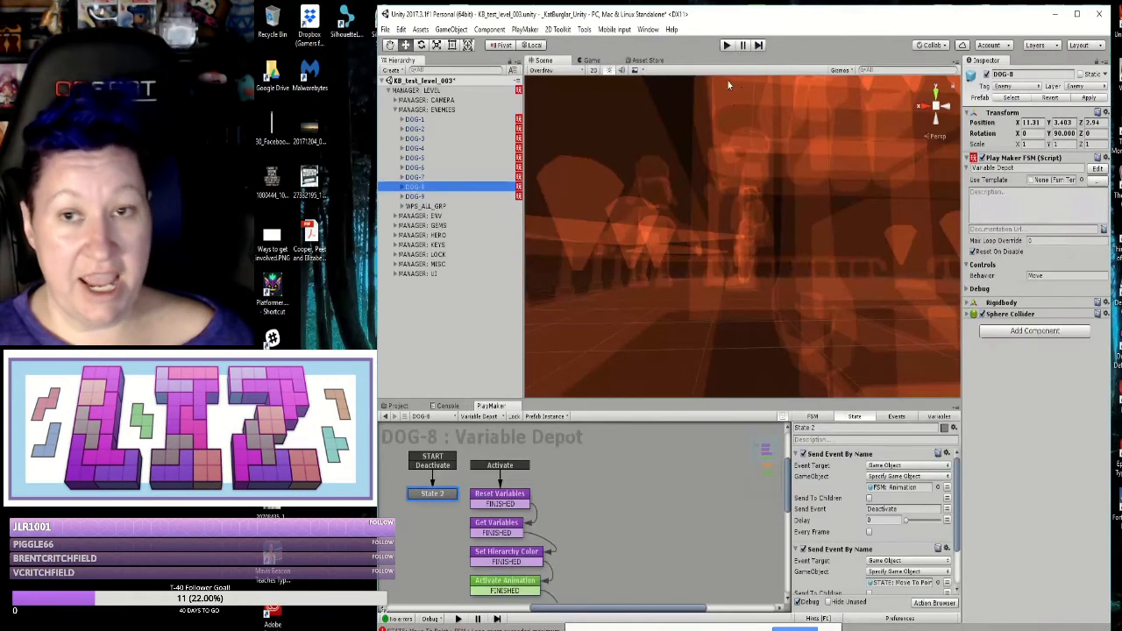
pyautogui.click(545, 70)
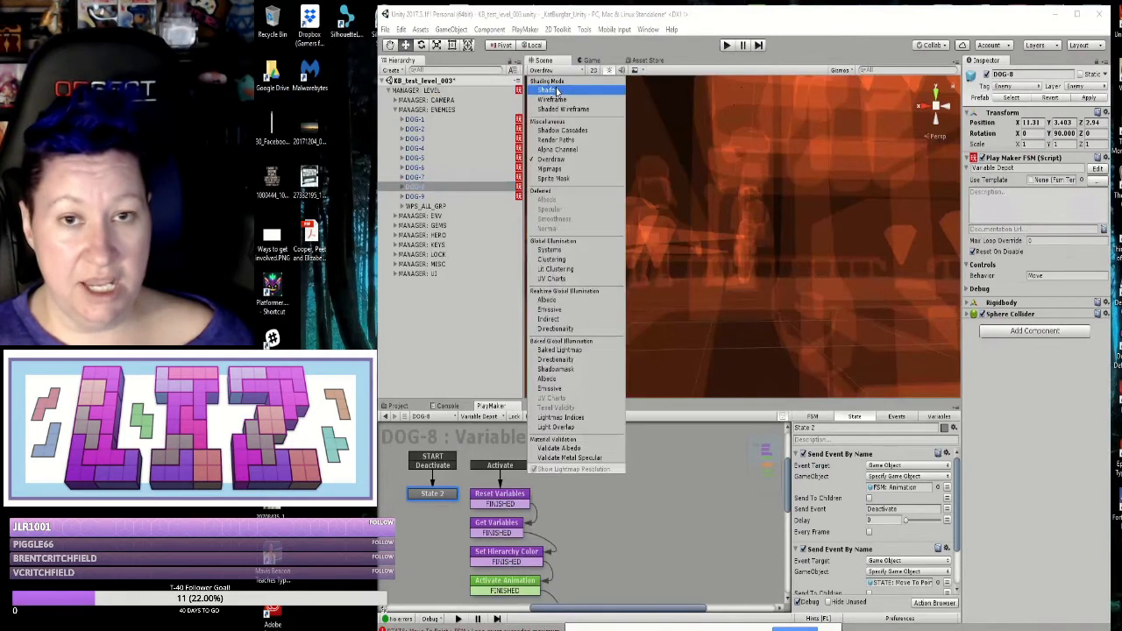
pyautogui.click(548, 90)
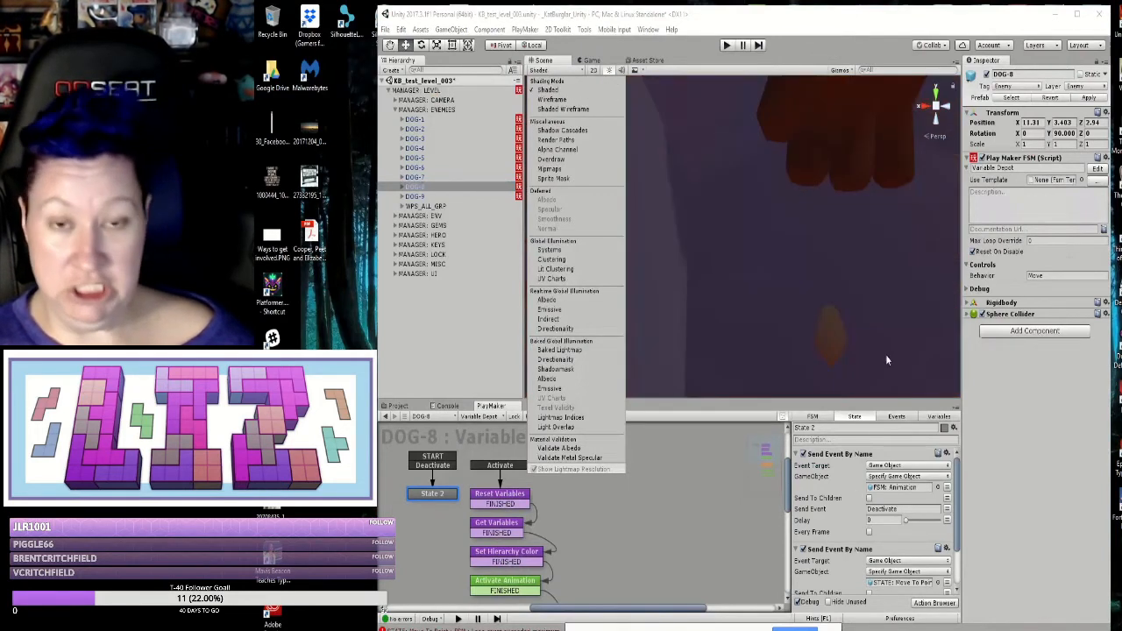
# Step: Lower DOG-8 so its feet rest on the round platform, at a Y position of about 3.197
pyautogui.press('f')
pyautogui.scroll(-10, 772, 340)
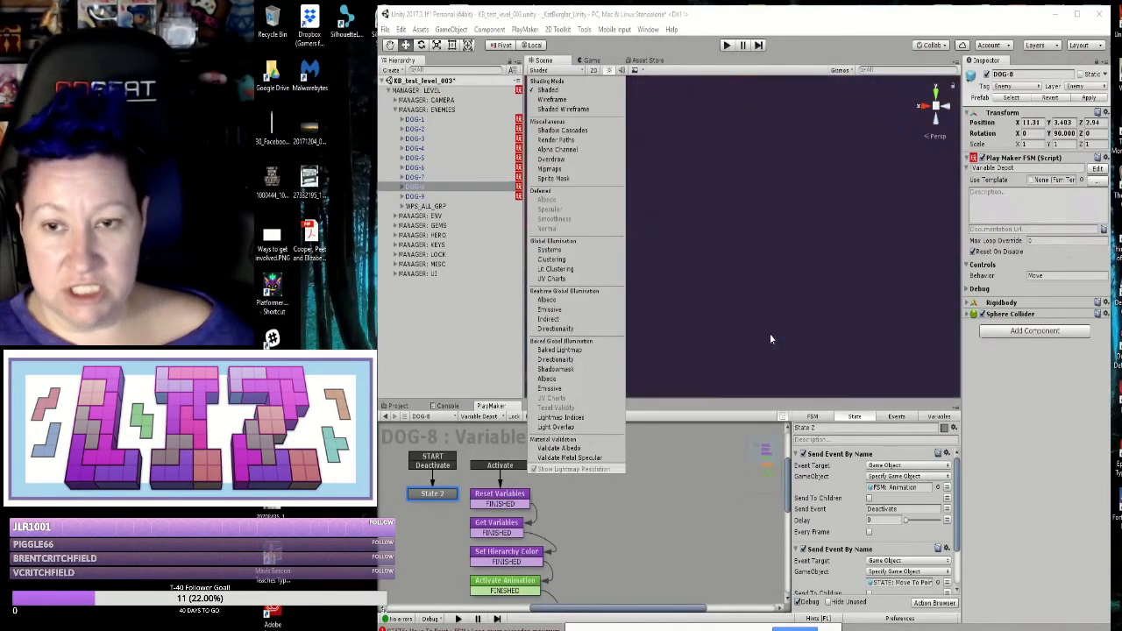
pyautogui.scroll(-2, 773, 339)
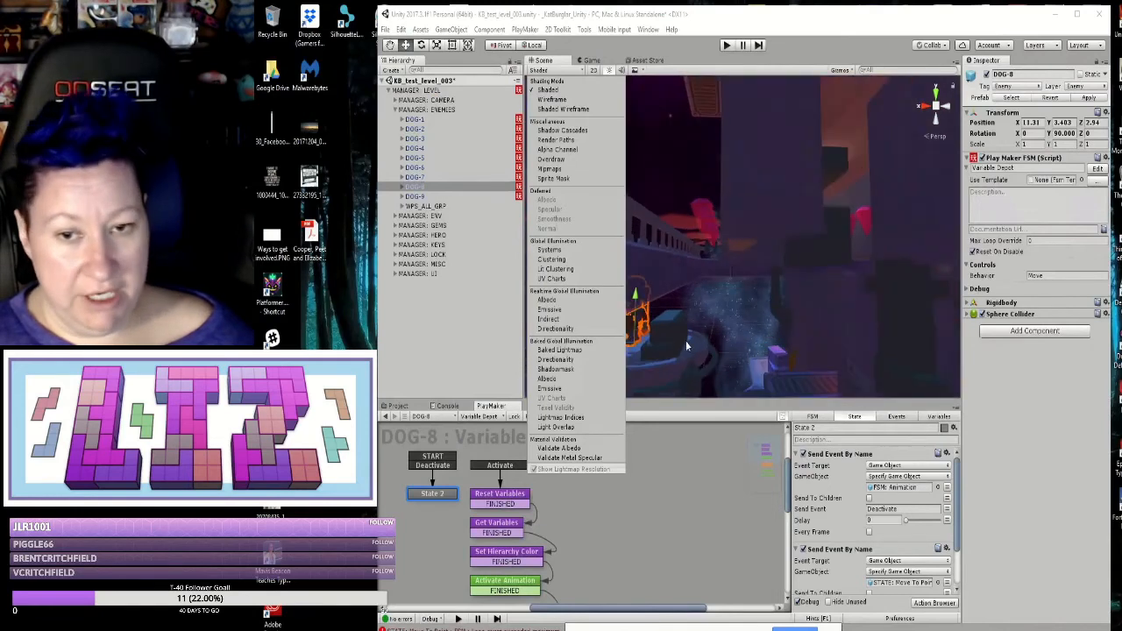
pyautogui.moveTo(684, 351)
pyautogui.keyDown('alt'); pyautogui.mouseDown()
pyautogui.moveTo(676, 339)
pyautogui.moveTo(693, 313)
pyautogui.mouseUp(); pyautogui.keyUp('alt')
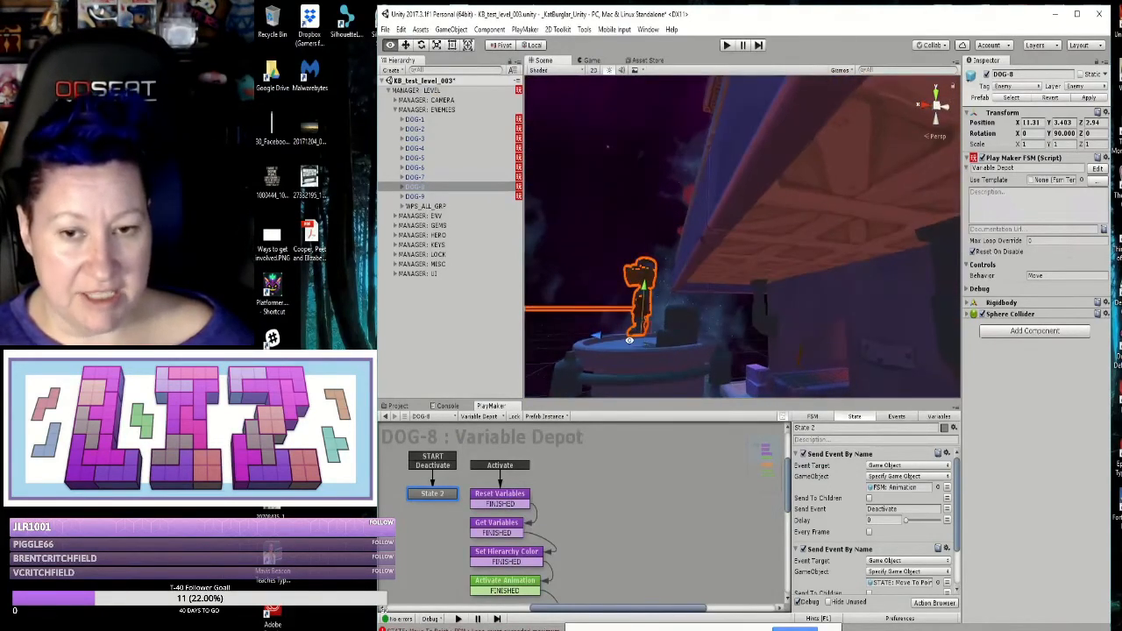
pyautogui.keyDown('alt'); pyautogui.moveTo(630, 341); pyautogui.dragTo(673, 336); pyautogui.keyUp('alt')
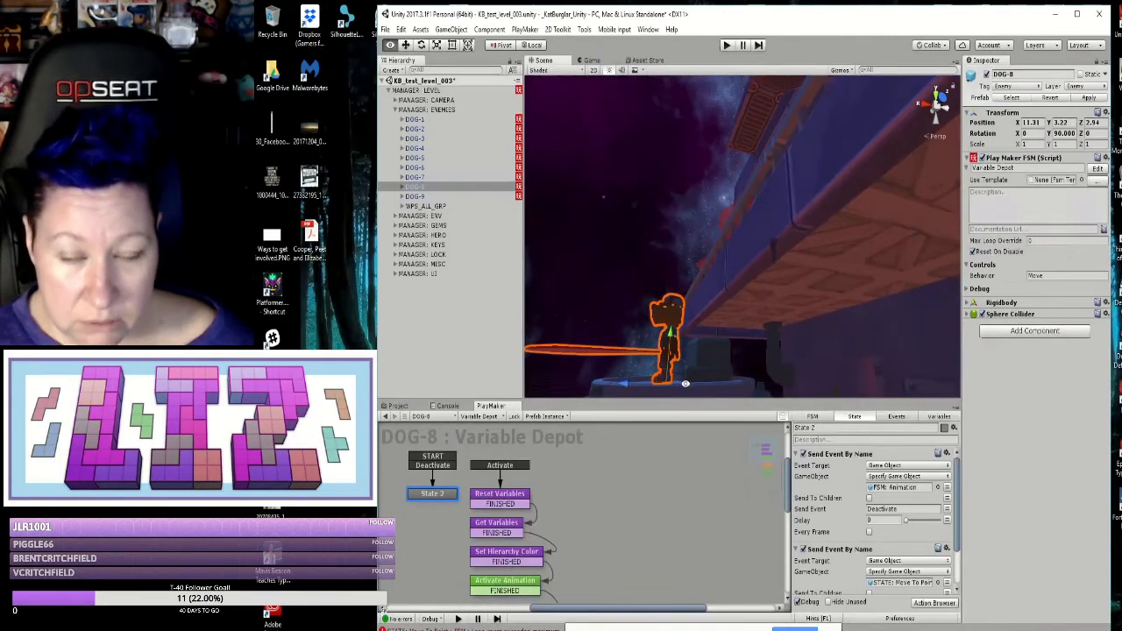
pyautogui.keyDown('alt'); pyautogui.scroll(5, 686, 386); pyautogui.keyUp('alt')
pyautogui.keyDown('alt'); pyautogui.scroll(5, 686, 385); pyautogui.keyUp('alt')
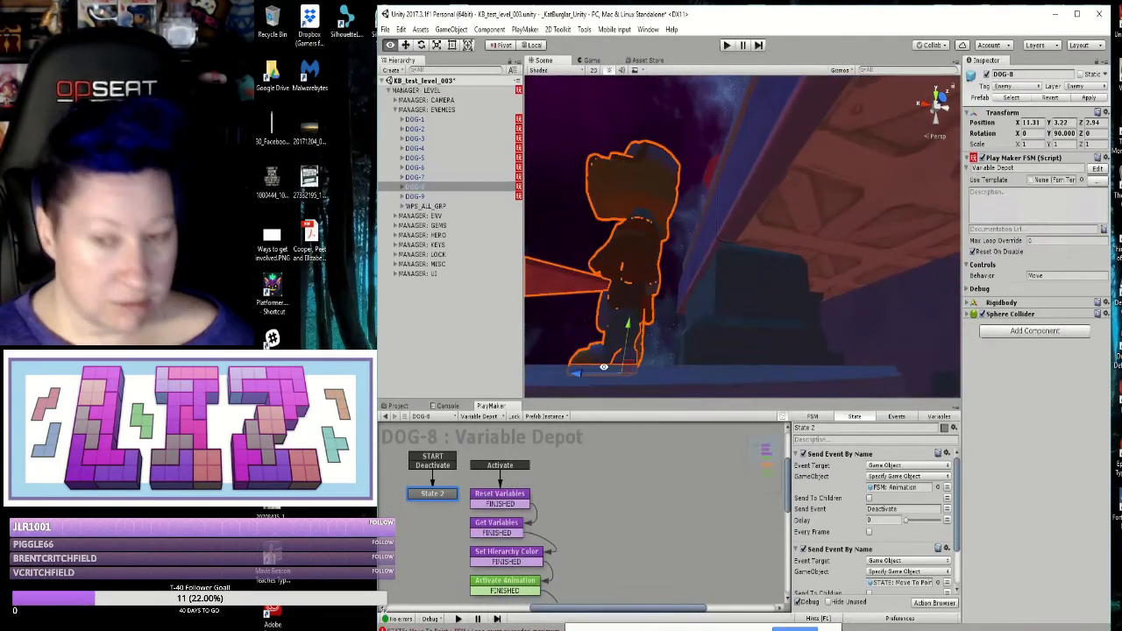
pyautogui.keyDown('alt'); pyautogui.moveTo(686, 385); pyautogui.dragTo(748, 385); pyautogui.keyUp('alt')
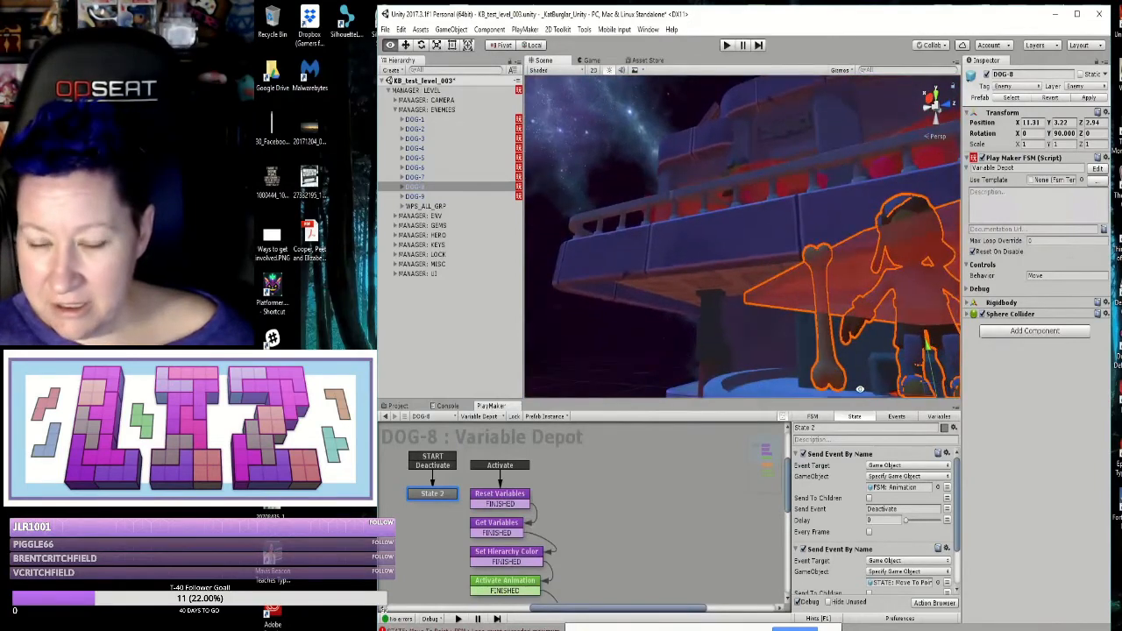
pyautogui.keyDown('alt'); pyautogui.moveTo(860, 389); pyautogui.dragTo(812, 376, button='middle'); pyautogui.keyUp('alt')
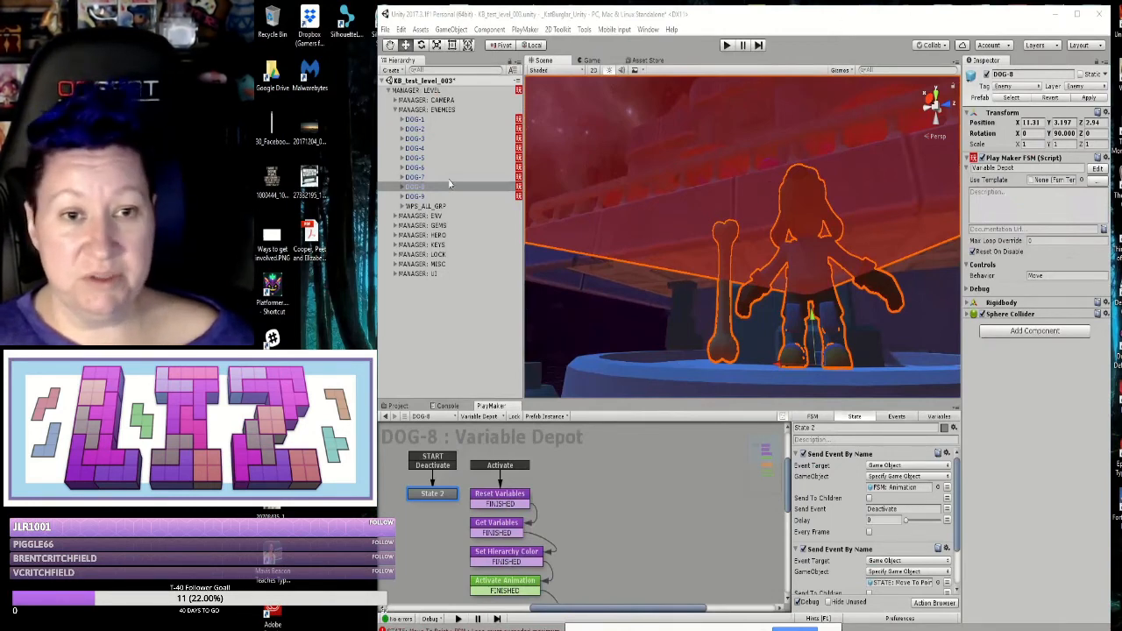
# Step: Select DOG-9 and lower it onto the platform surface, to a Y position of about 9.878
pyautogui.click(418, 196)
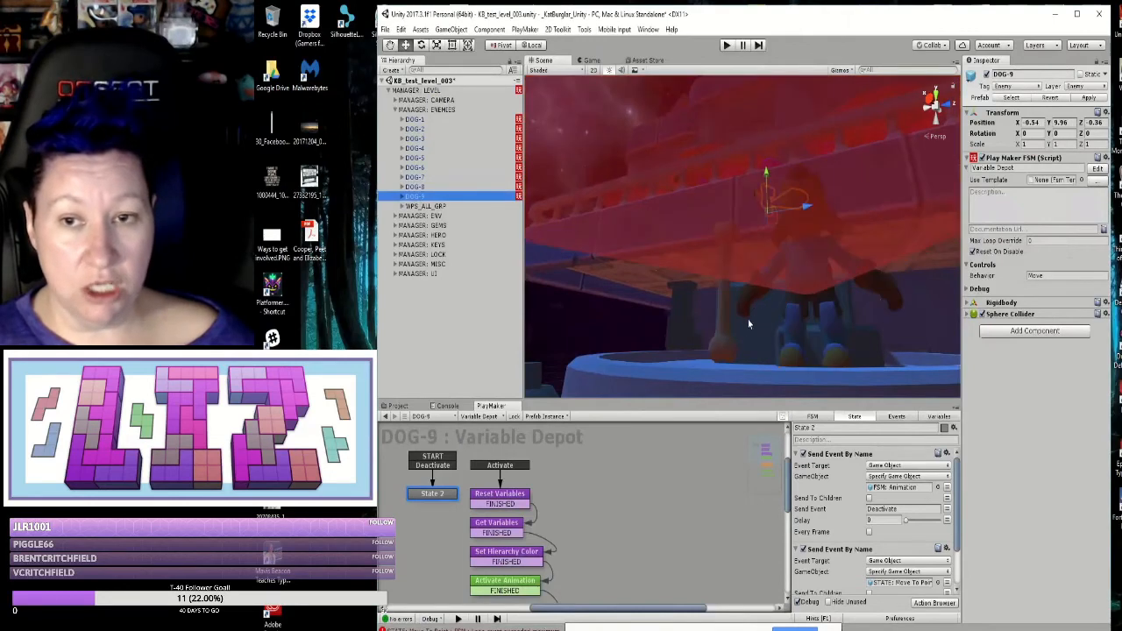
pyautogui.click(726, 357)
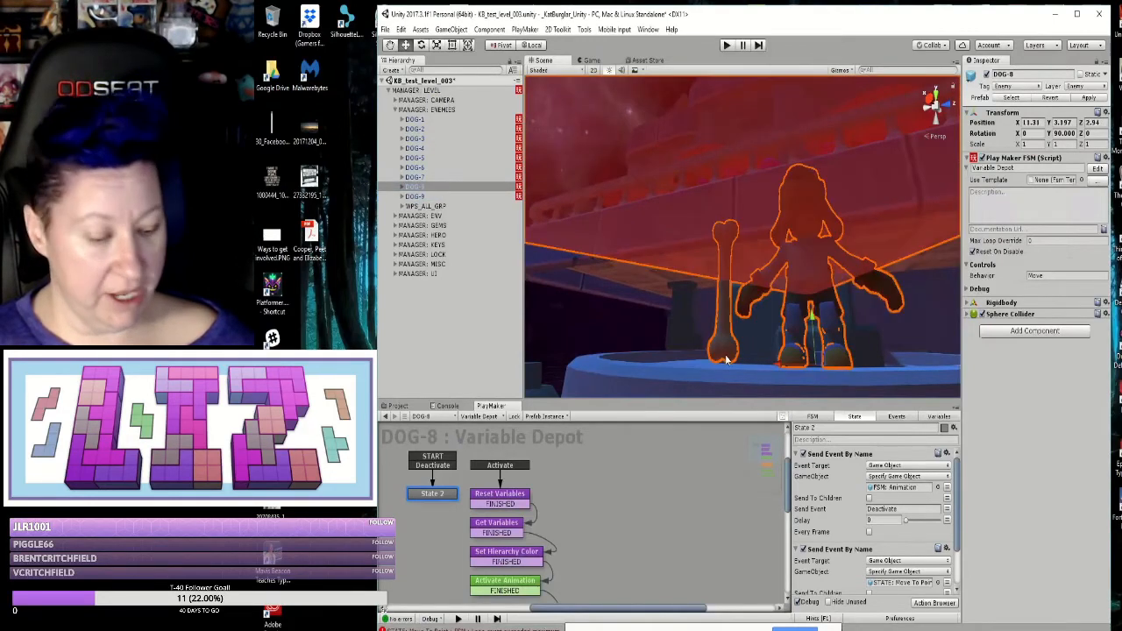
pyautogui.click(417, 197)
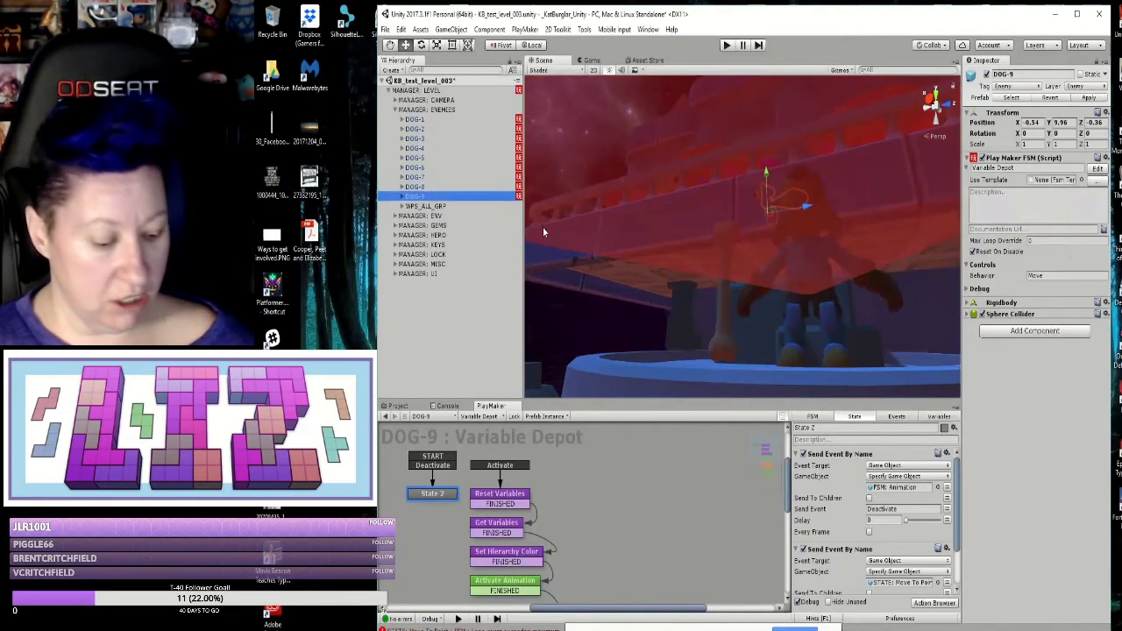
pyautogui.press('f')
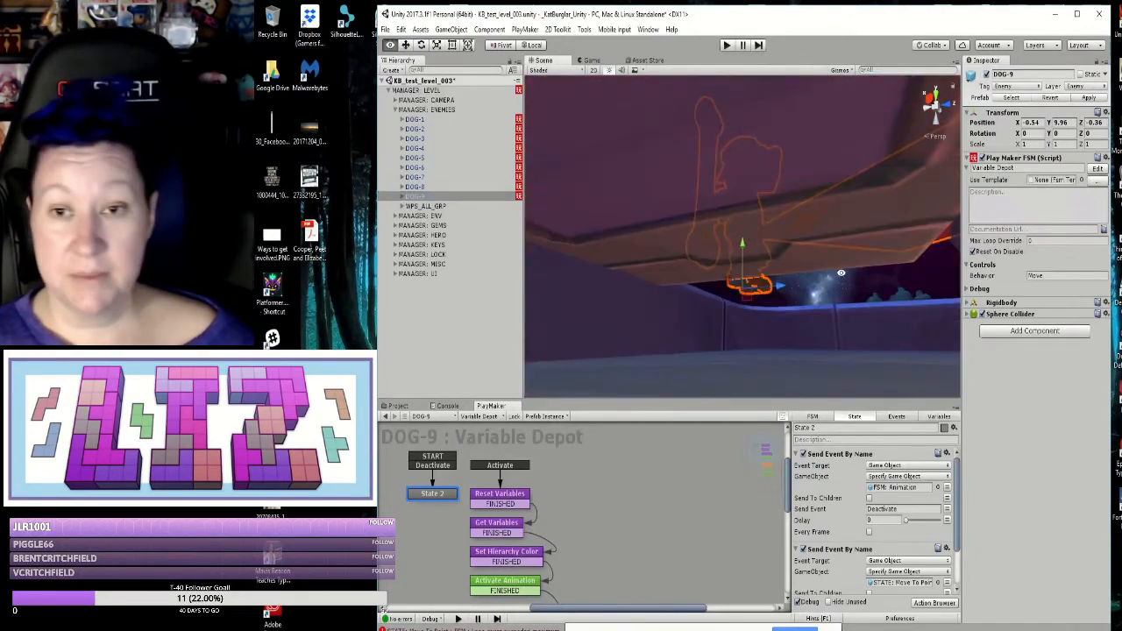
pyautogui.scroll(-10, 841, 274)
pyautogui.keyDown('alt'); pyautogui.moveTo(842, 274); pyautogui.dragTo(786, 290); pyautogui.keyUp('alt')
pyautogui.scroll(3, 785, 292)
pyautogui.scroll(5, 785, 292)
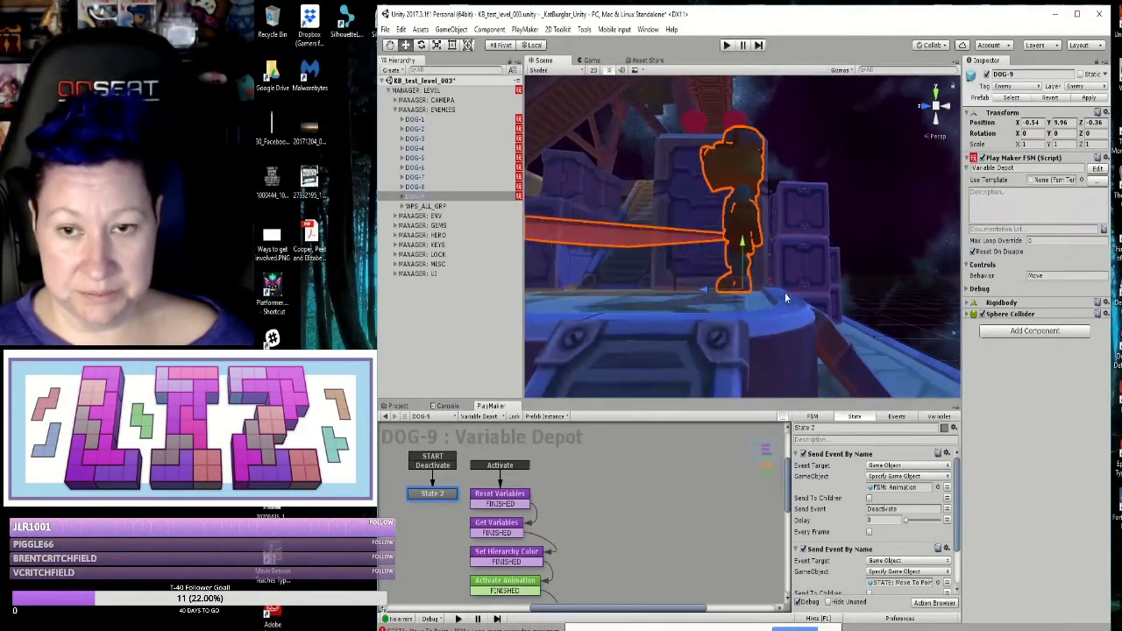
pyautogui.keyDown('alt'); pyautogui.moveTo(784, 292); pyautogui.dragTo(757, 312); pyautogui.keyUp('alt')
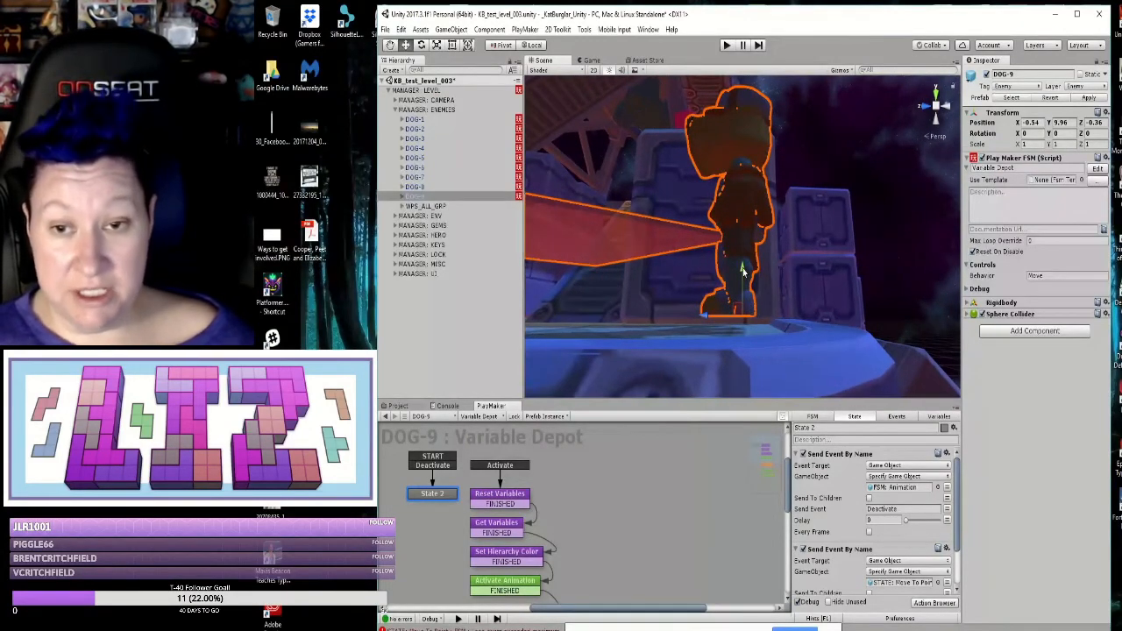
pyautogui.moveTo(743, 271); pyautogui.dragTo(742, 283)
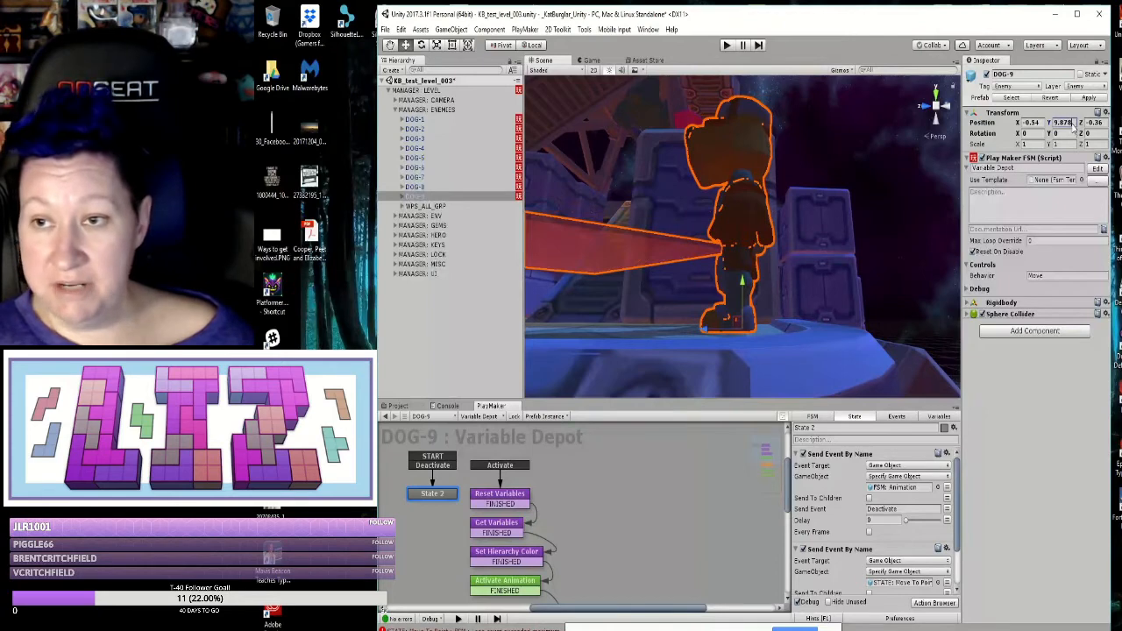
# Step: Copy DOG-9's Y position and apply 9.878 as the Y position of waypoint WP_9-1
pyautogui.moveTo(1054, 131); pyautogui.dragTo(1051, 129)
pyautogui.hotkey('ctrl', 'c')
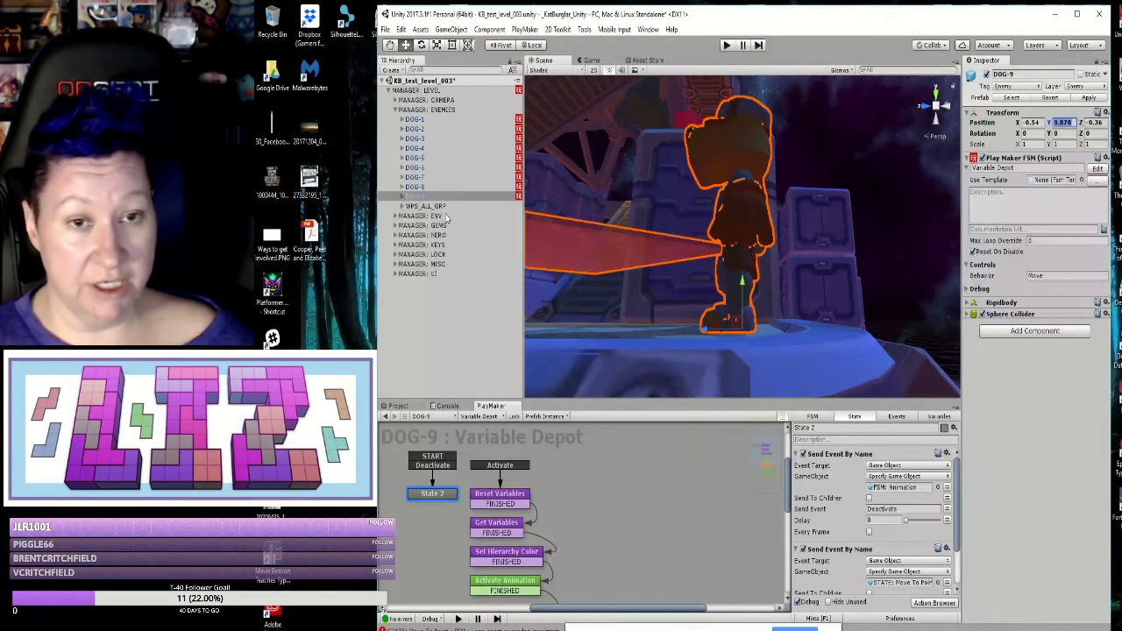
pyautogui.click(401, 206)
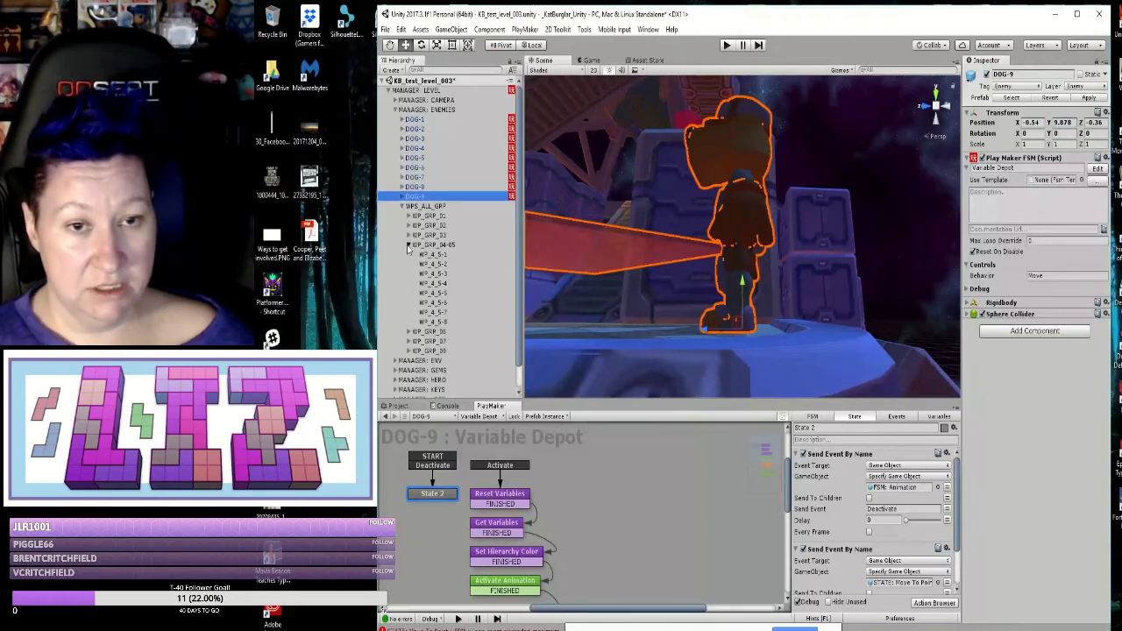
pyautogui.click(409, 246)
pyautogui.click(407, 274)
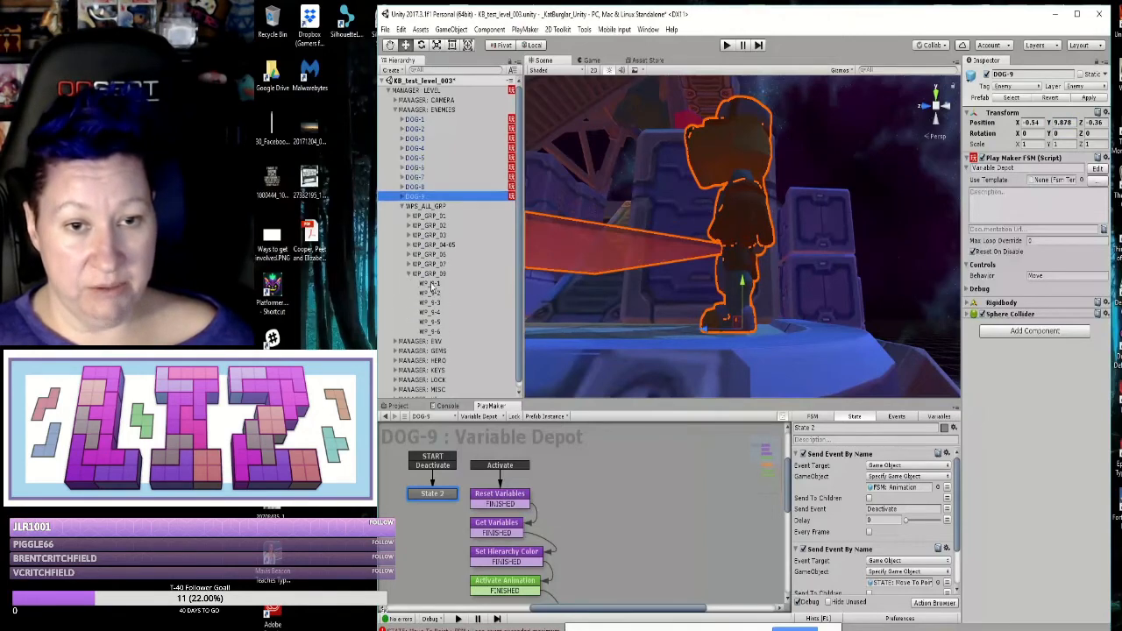
pyautogui.click(429, 284)
pyautogui.click(1059, 111)
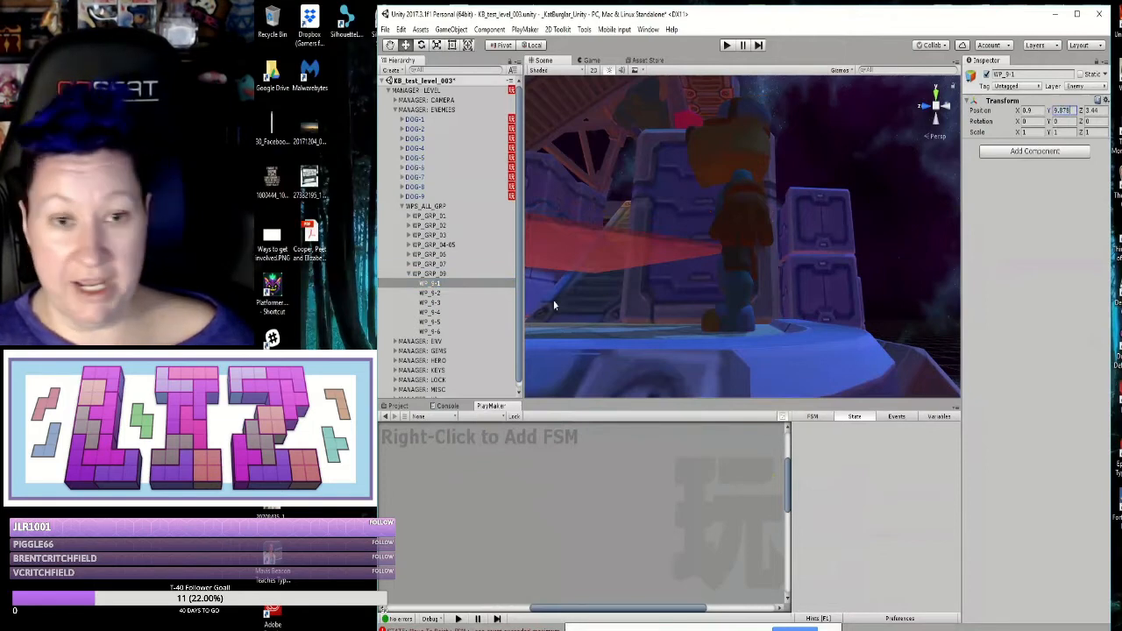
# Step: Set the Y position of waypoints WP_9-2 and WP_9-3 to 9.878
pyautogui.click(430, 293)
pyautogui.click(1062, 112)
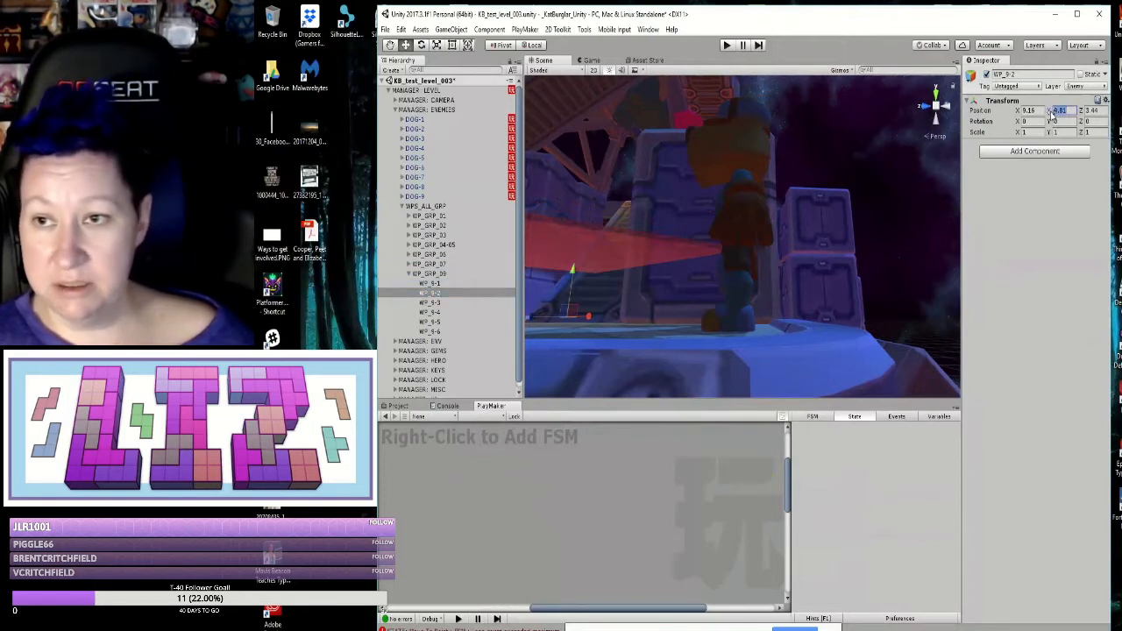
pyautogui.hotkey('ctrl', 'v')
pyautogui.click(430, 303)
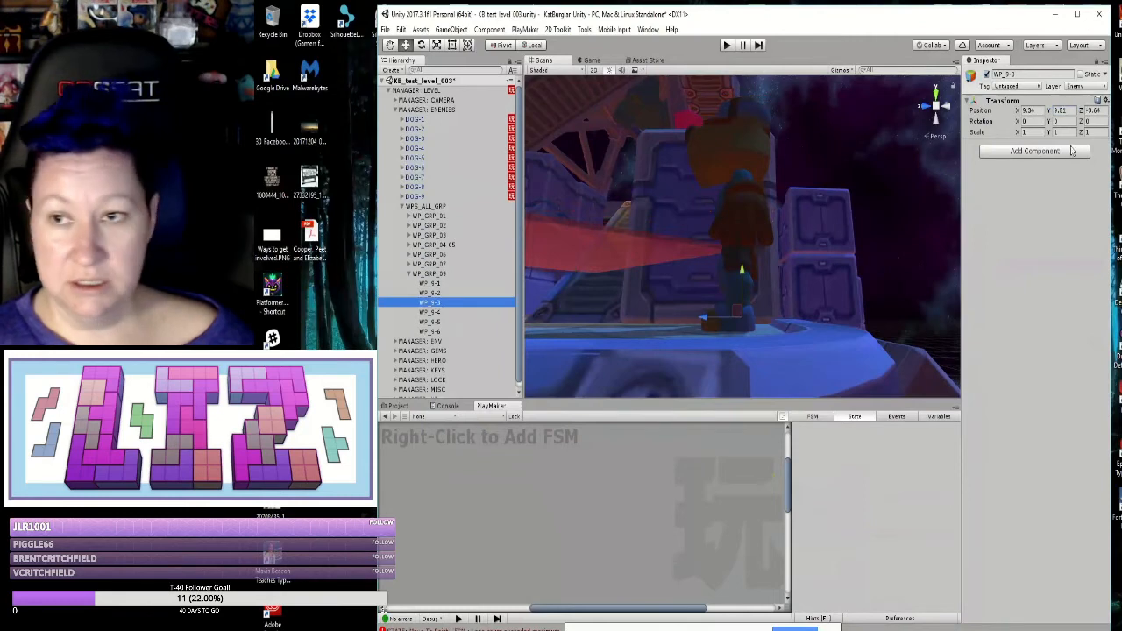
pyautogui.click(1059, 111)
pyautogui.hotkey('ctrl', 'v')
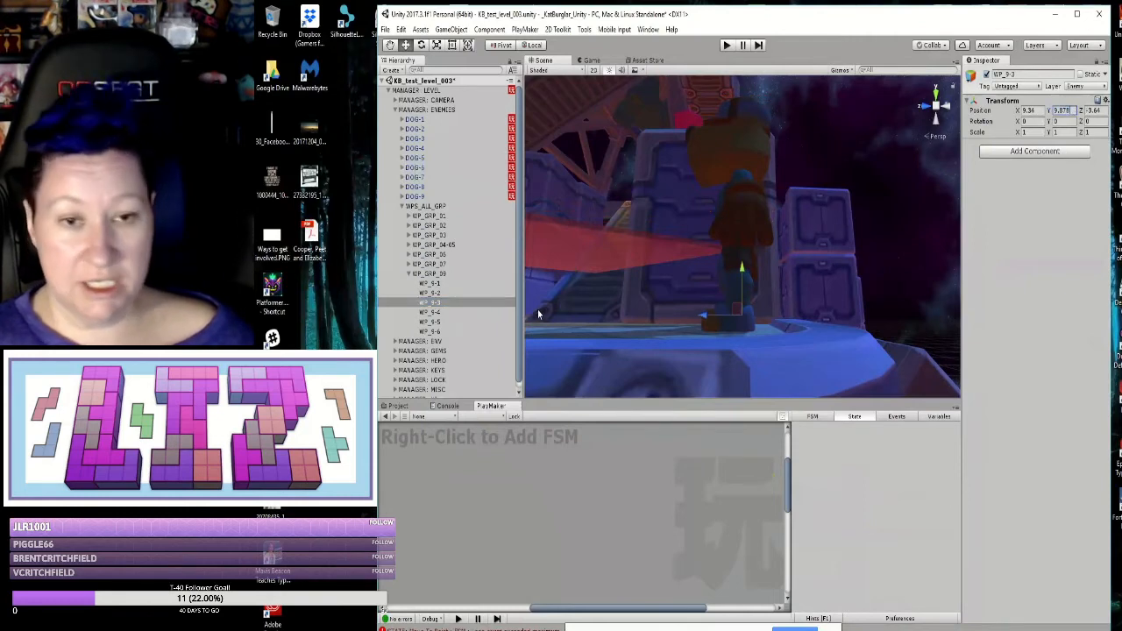
# Step: Set the Y position of waypoints WP_9-4, WP_9-5 and WP_9-6 to 9.878
pyautogui.click(429, 312)
pyautogui.click(1062, 111)
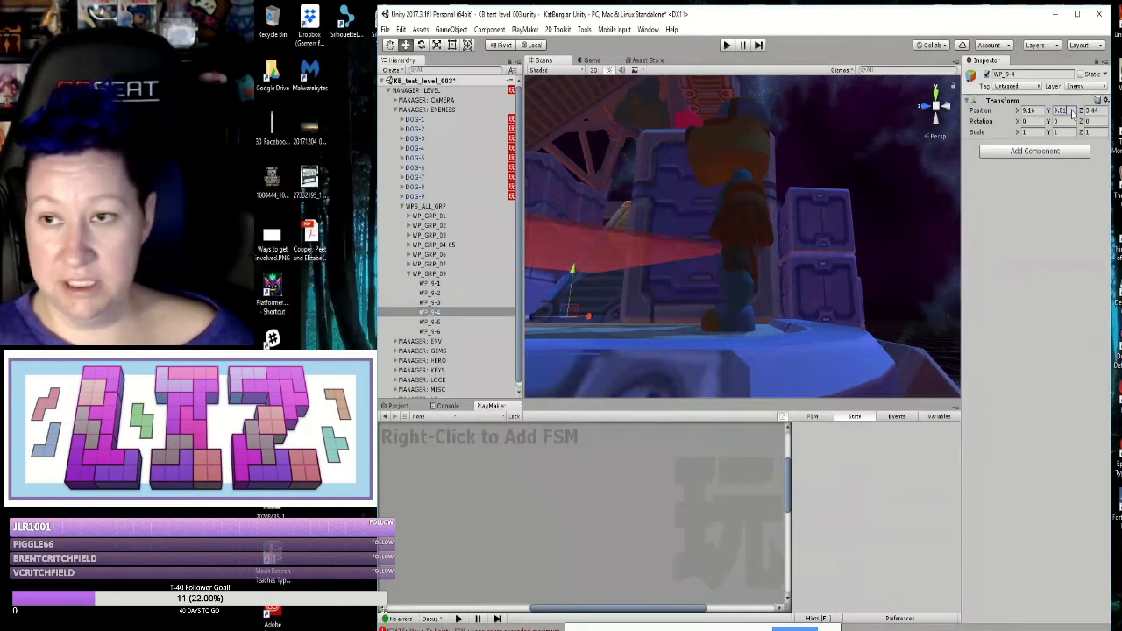
pyautogui.hotkey('ctrl', 'v')
pyautogui.click(430, 321)
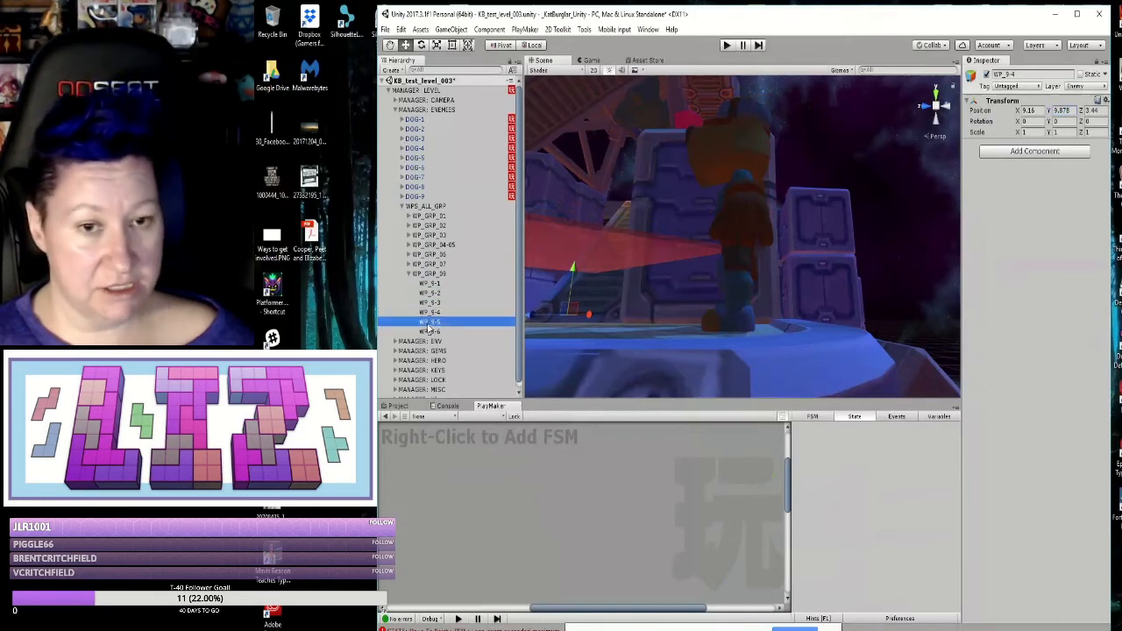
pyautogui.click(1062, 111)
pyautogui.hotkey('ctrl', 'v')
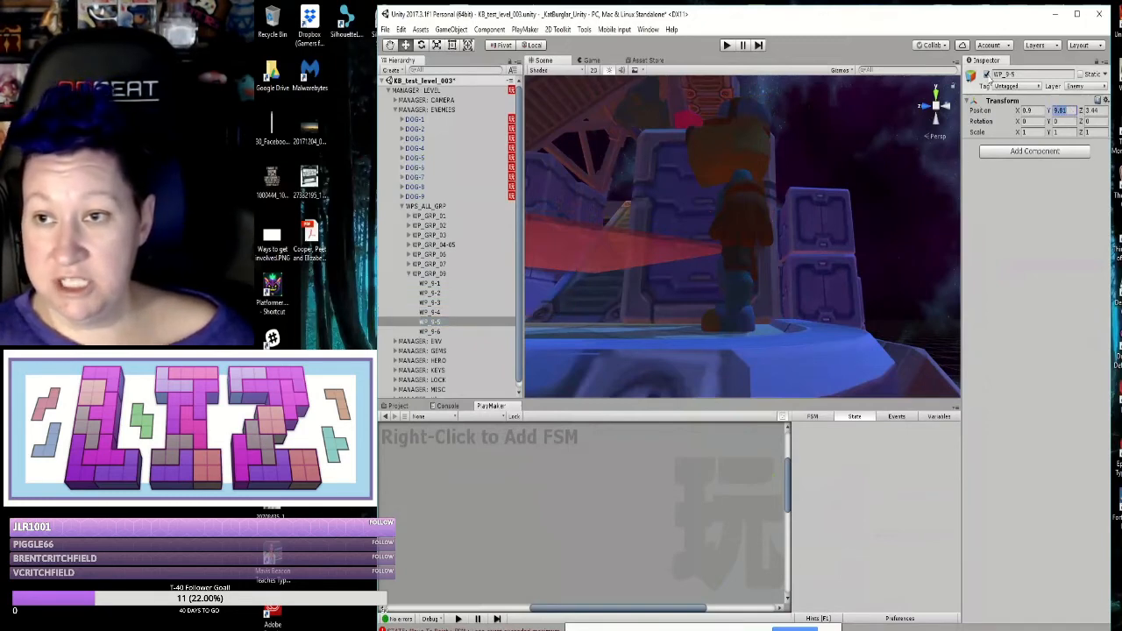
pyautogui.click(430, 331)
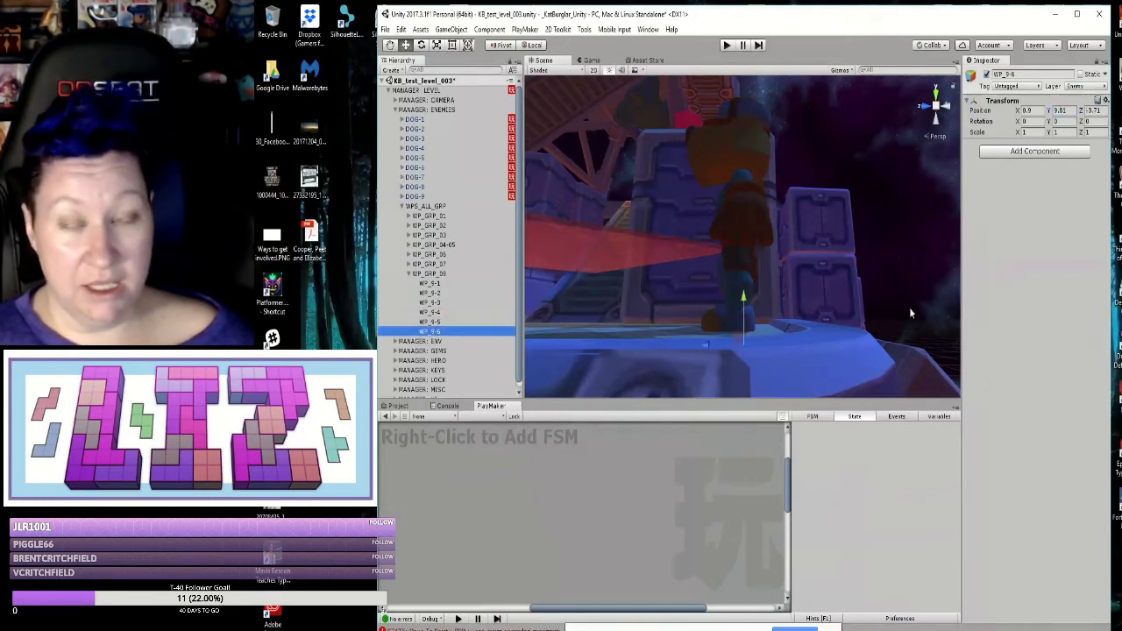
pyautogui.click(1063, 112)
pyautogui.hotkey('ctrl', 'v')
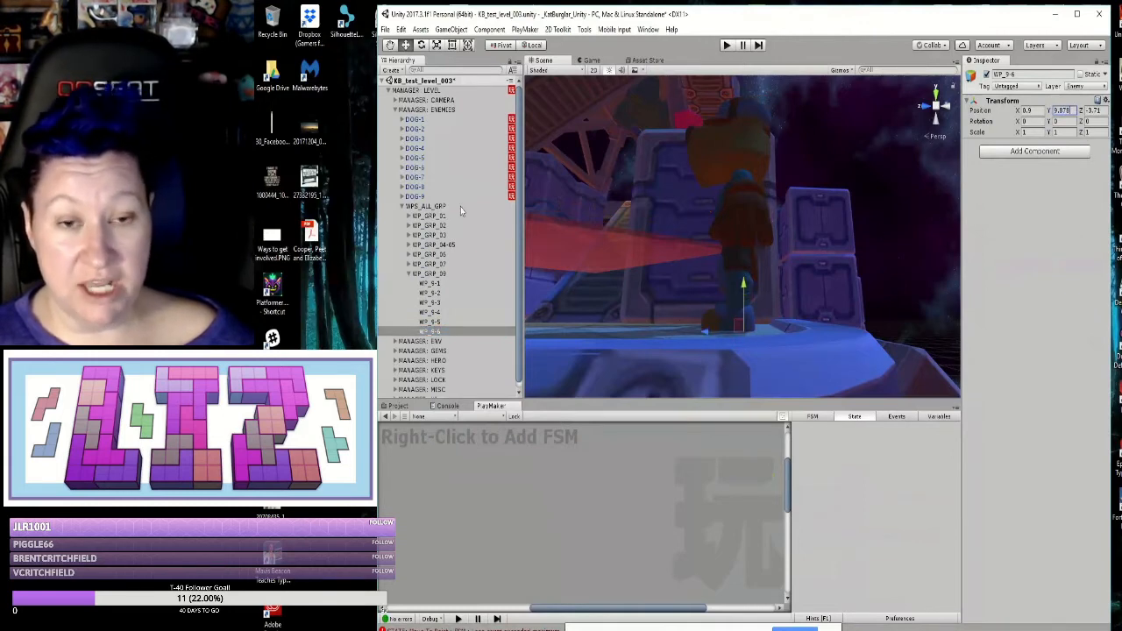
# Step: Collapse DOG-9's waypoint group and save the scene
pyautogui.click(409, 274)
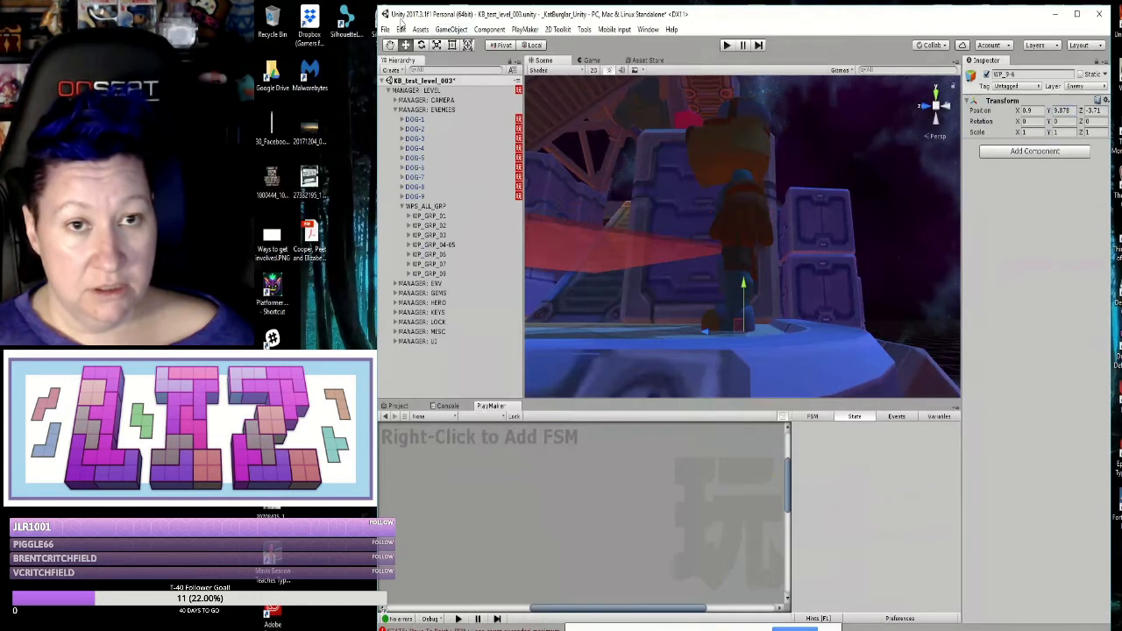
pyautogui.click(385, 29)
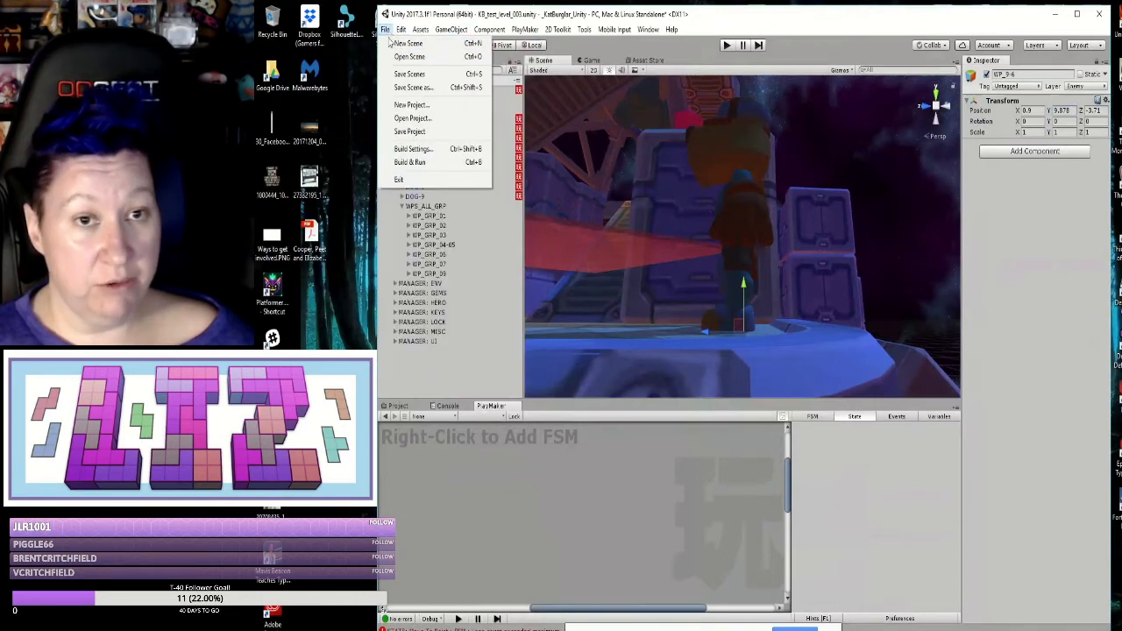
pyautogui.click(402, 74)
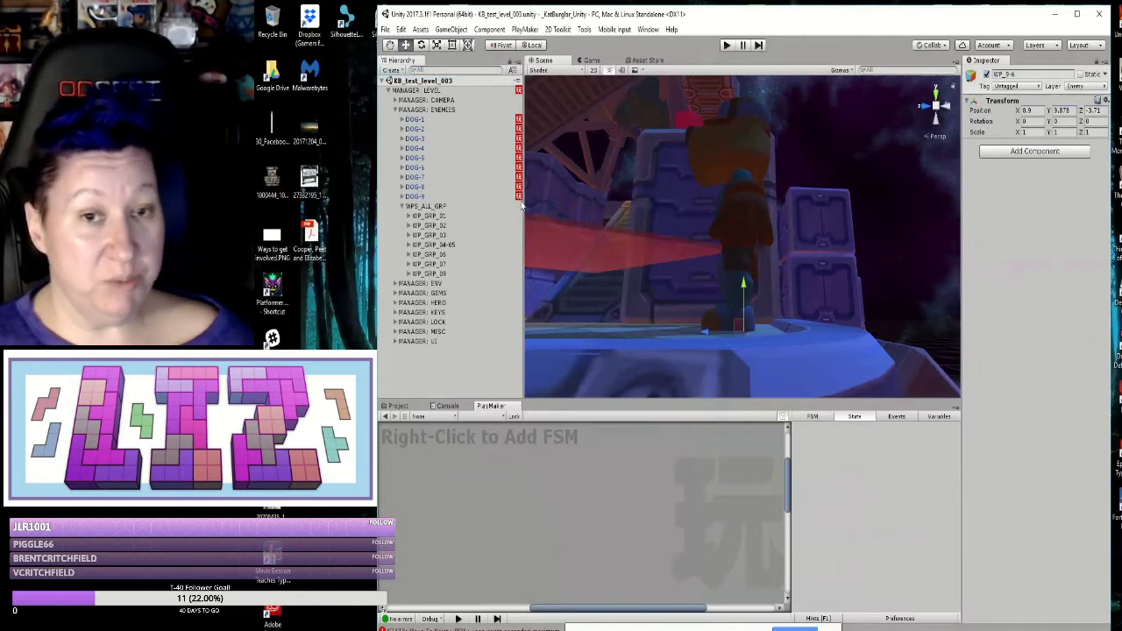
# Step: Play-test the level to check how the dogs patrol on the new geometry, and stop the game
pyautogui.click(726, 45)
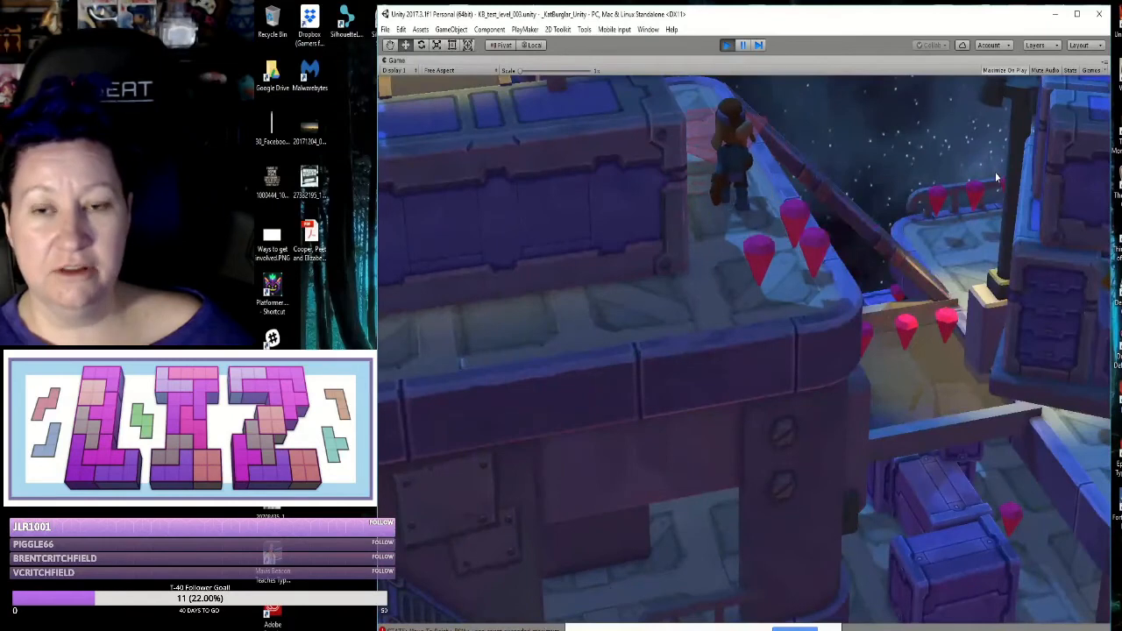
pyautogui.click(727, 44)
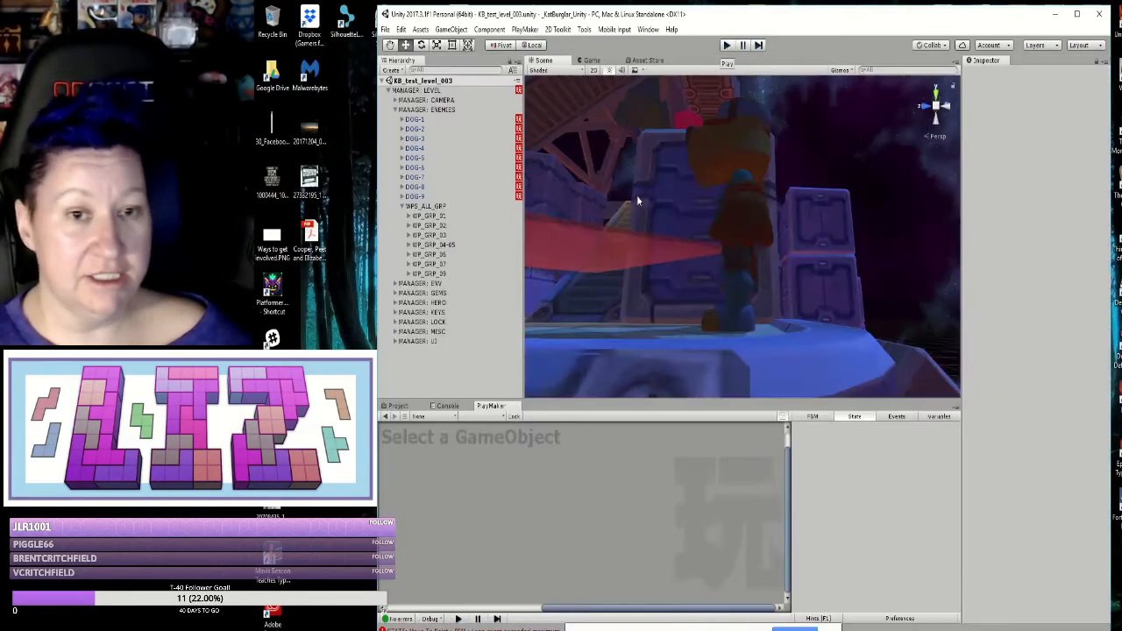
# Step: Expand WP_GRP_09 and move waypoint WP_9-1 along Z to about 4.36
pyautogui.click(409, 274)
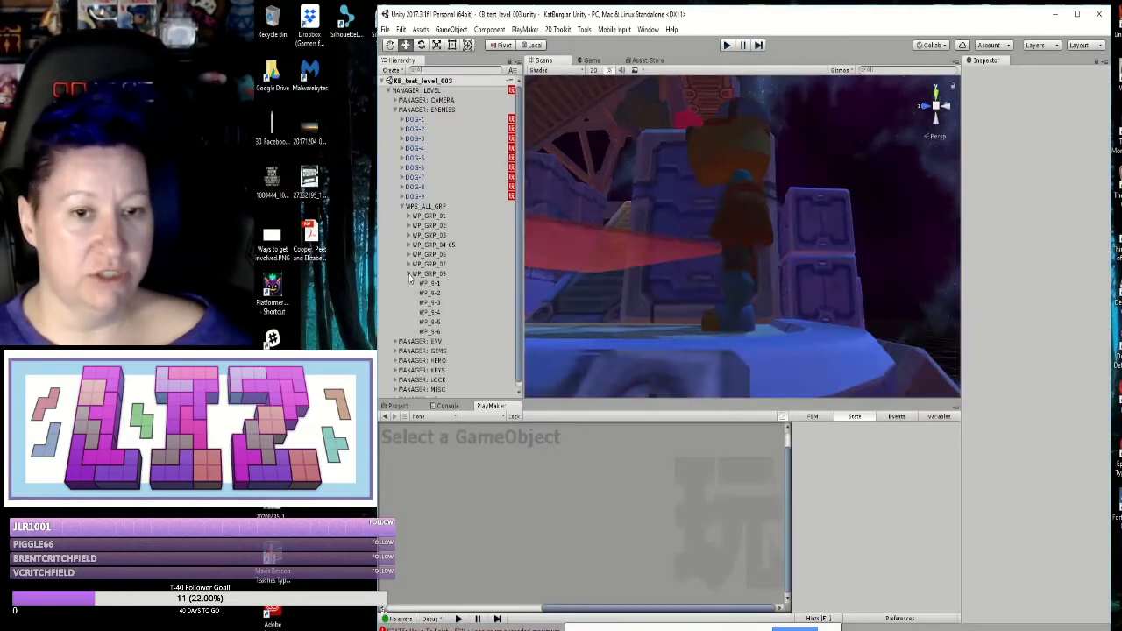
pyautogui.click(430, 284)
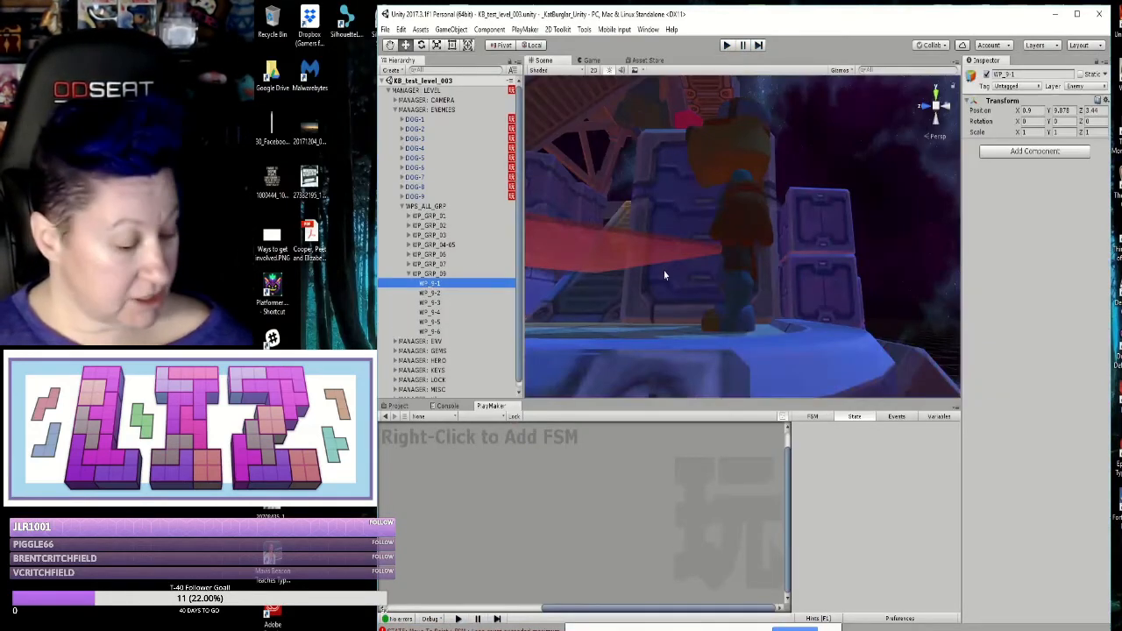
pyautogui.keyDown('alt'); pyautogui.moveTo(683, 291); pyautogui.dragTo(659, 356); pyautogui.keyUp('alt')
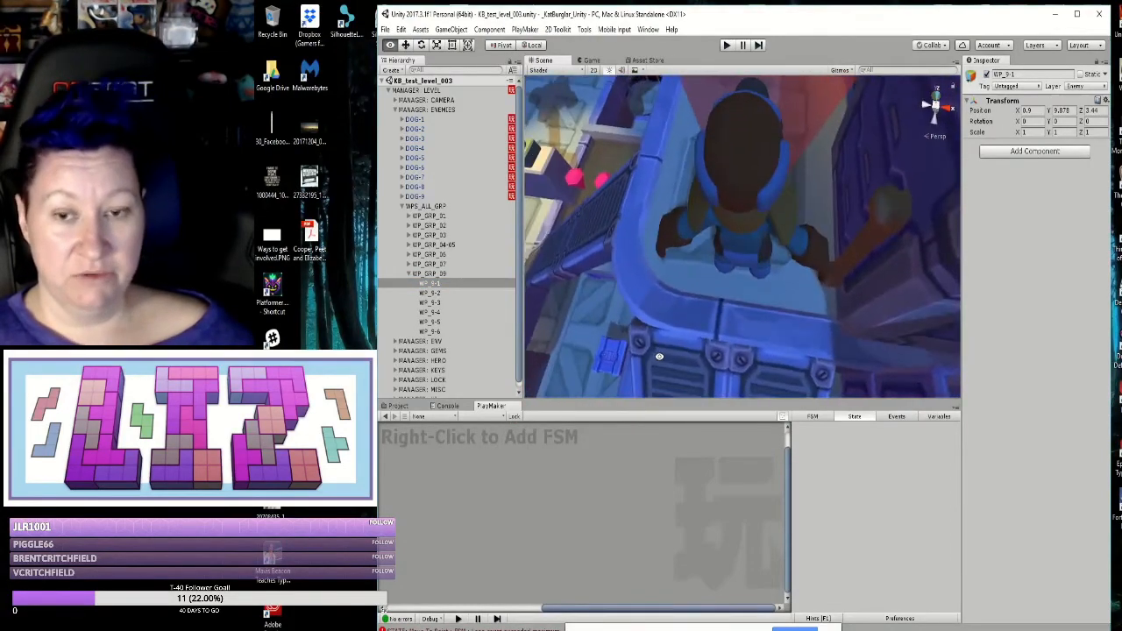
pyautogui.scroll(-6, 699, 324)
pyautogui.scroll(-8, 707, 316)
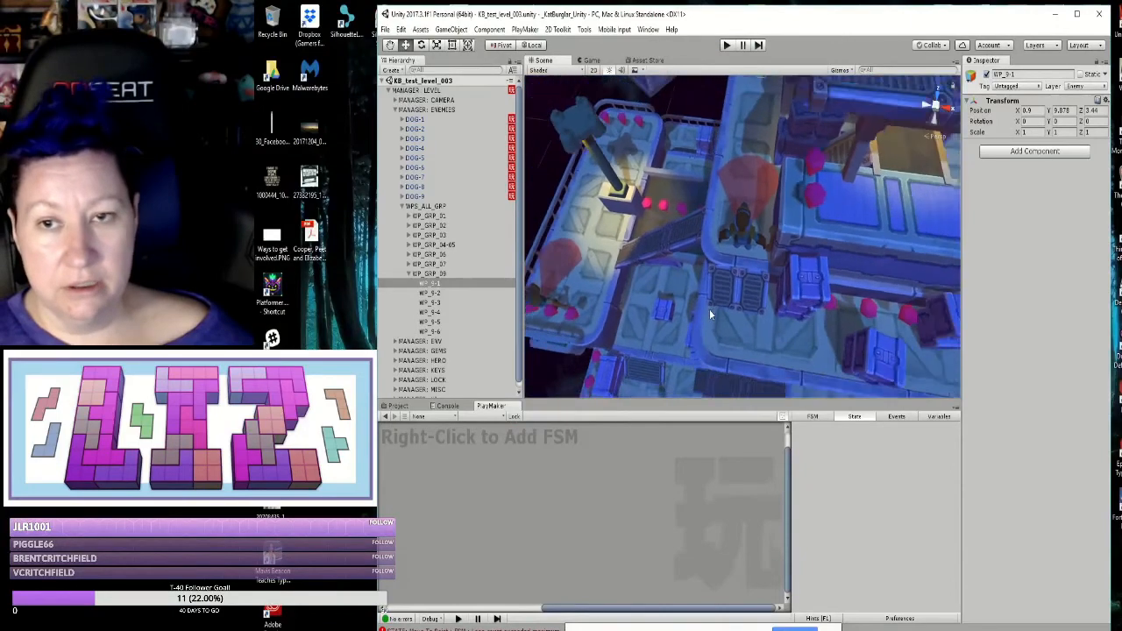
pyautogui.keyDown('alt'); pyautogui.moveTo(710, 309); pyautogui.dragTo(873, 226); pyautogui.keyUp('alt')
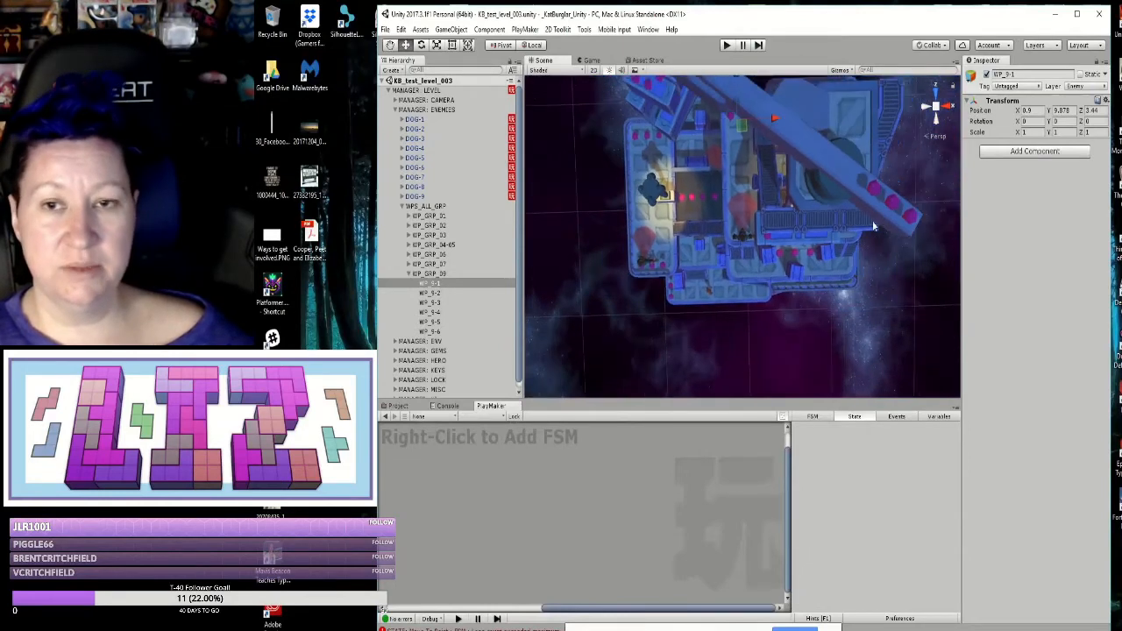
pyautogui.click(849, 272)
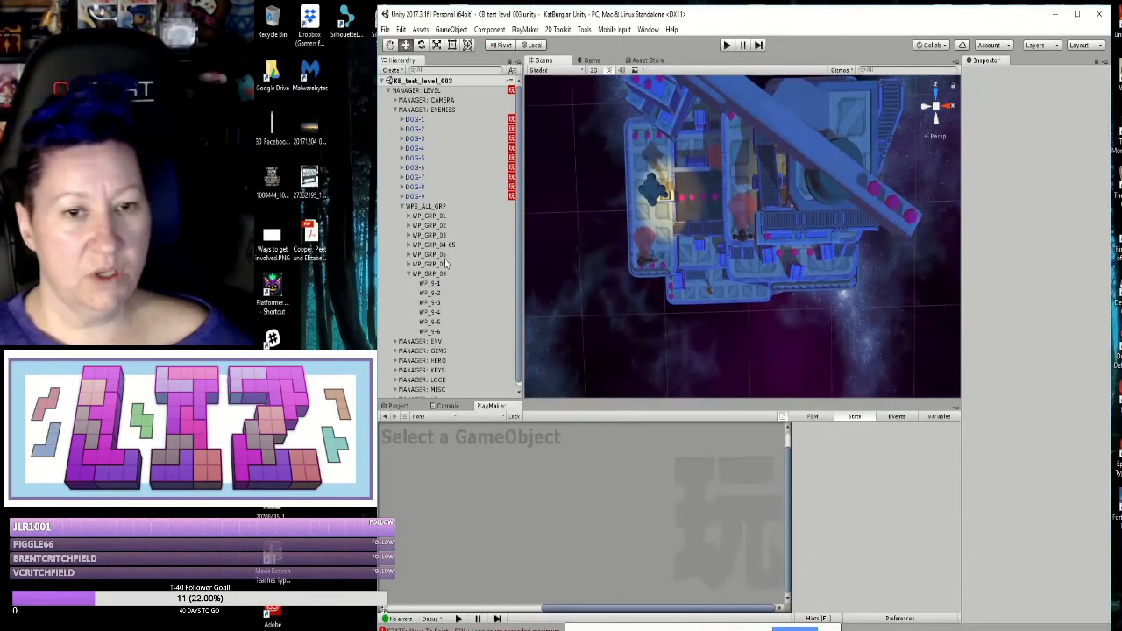
pyautogui.click(429, 284)
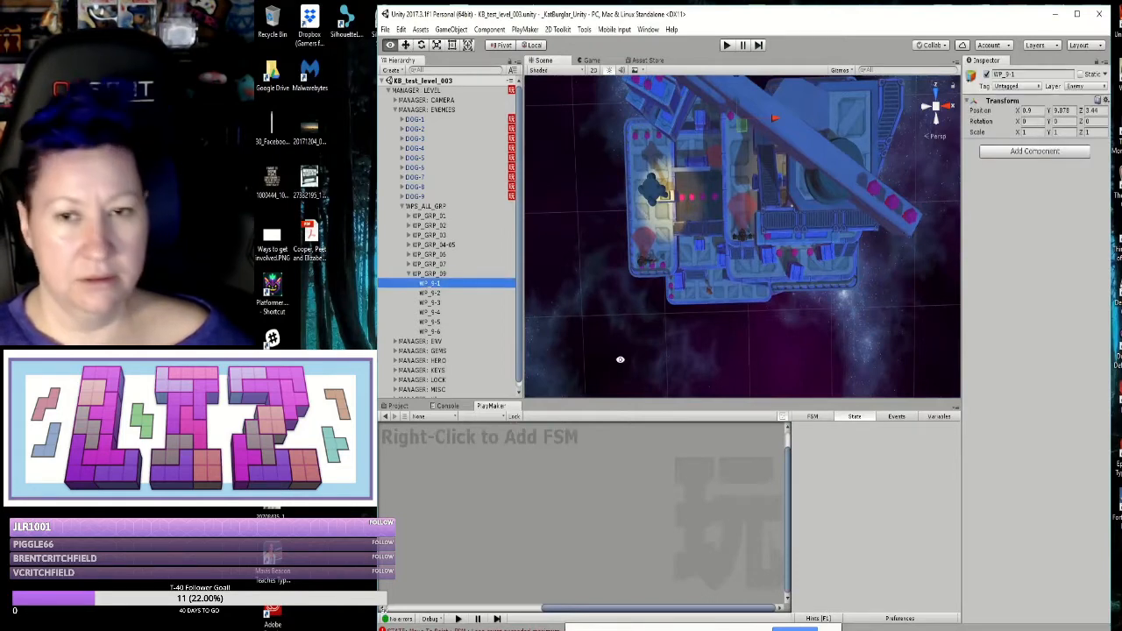
pyautogui.keyDown('alt'); pyautogui.moveTo(623, 360); pyautogui.dragTo(934, 145); pyautogui.keyUp('alt')
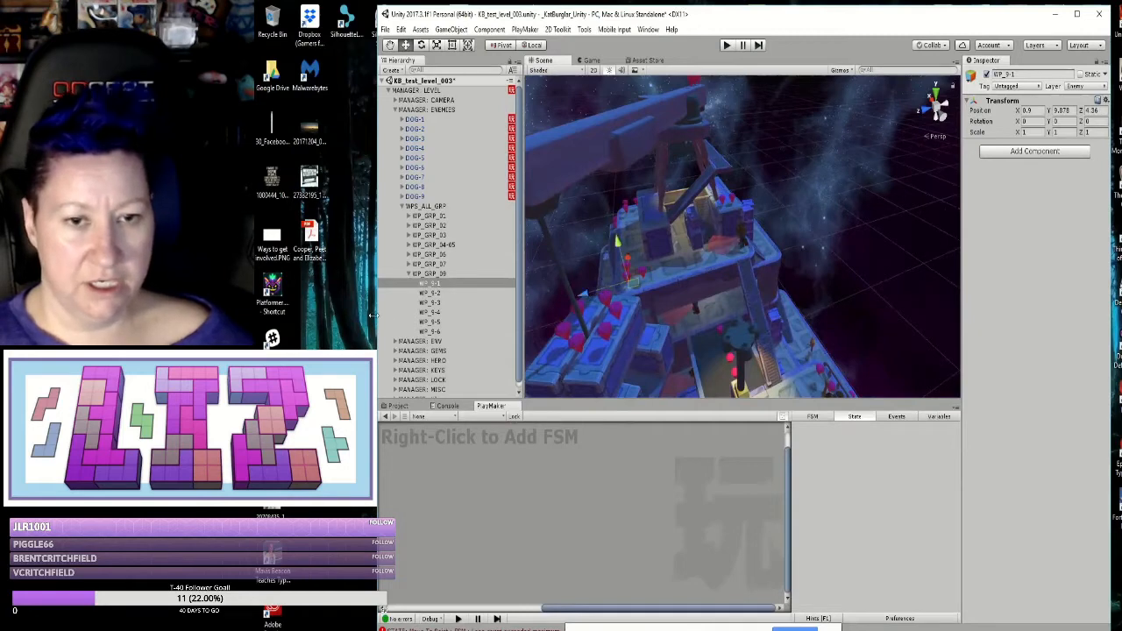
# Step: Move waypoints WP_9-2, WP_9-4 and WP_9-5 along Z to about 4.4, 3.99 and 4.2 respectively
pyautogui.click(430, 292)
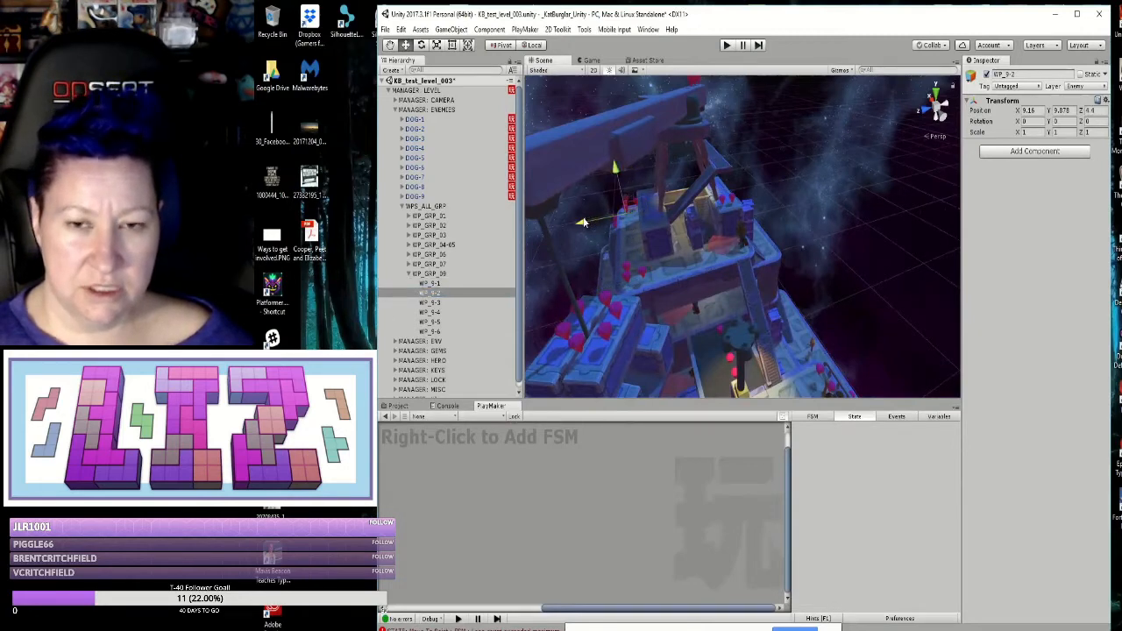
pyautogui.keyDown('alt'); pyautogui.moveTo(587, 270); pyautogui.dragTo(852, 201); pyautogui.keyUp('alt')
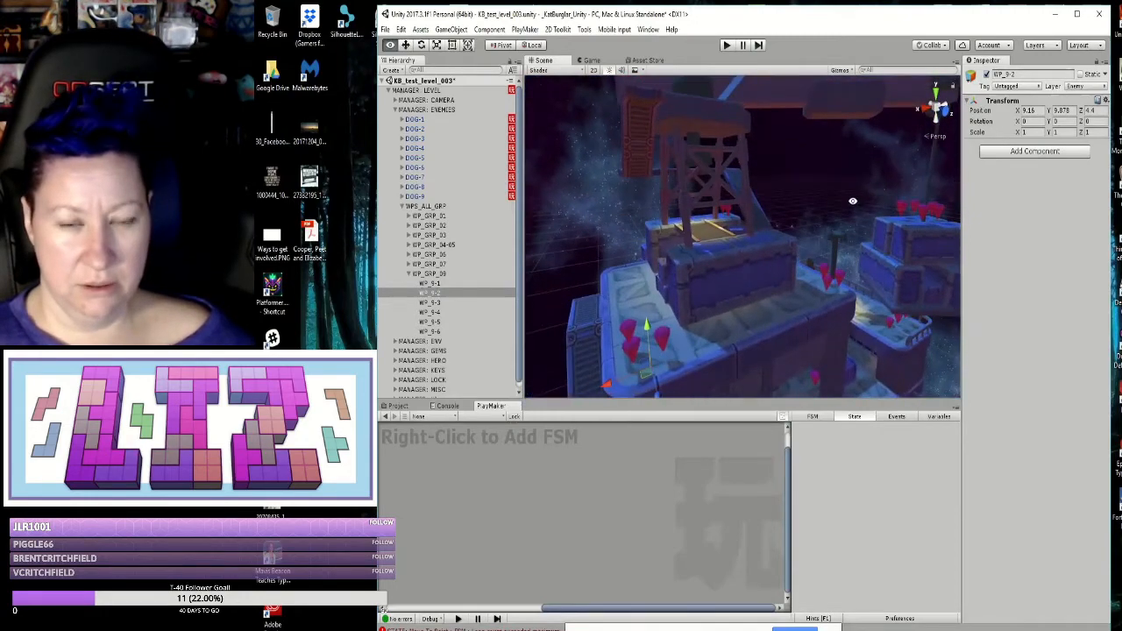
pyautogui.click(434, 303)
pyautogui.click(435, 312)
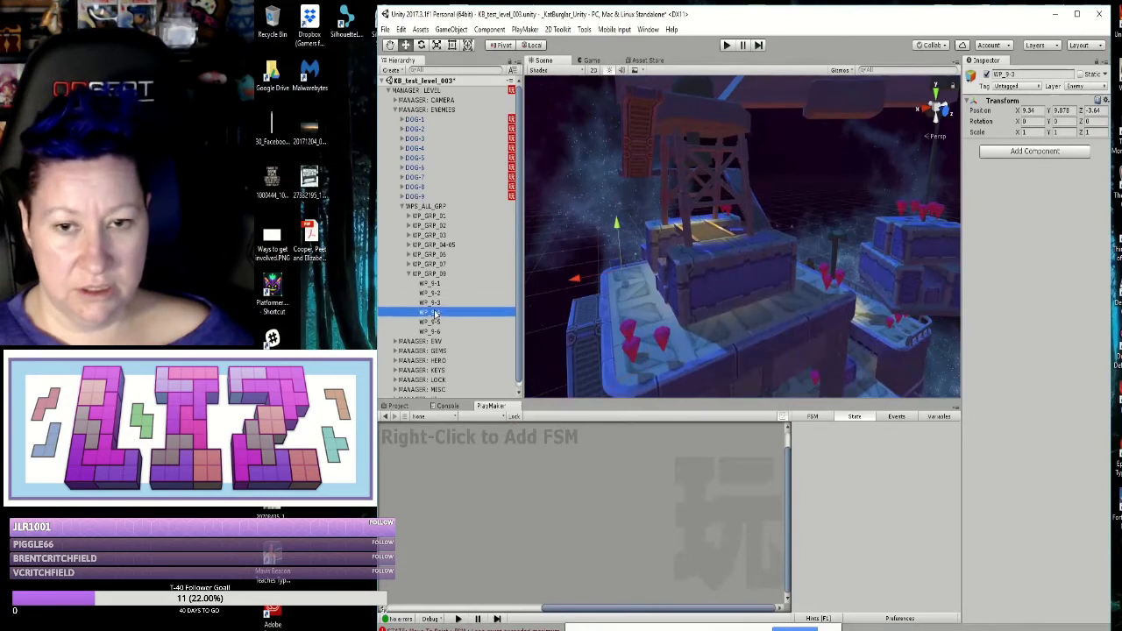
pyautogui.keyDown('alt'); pyautogui.moveTo(536, 379); pyautogui.dragTo(792, 326); pyautogui.keyUp('alt')
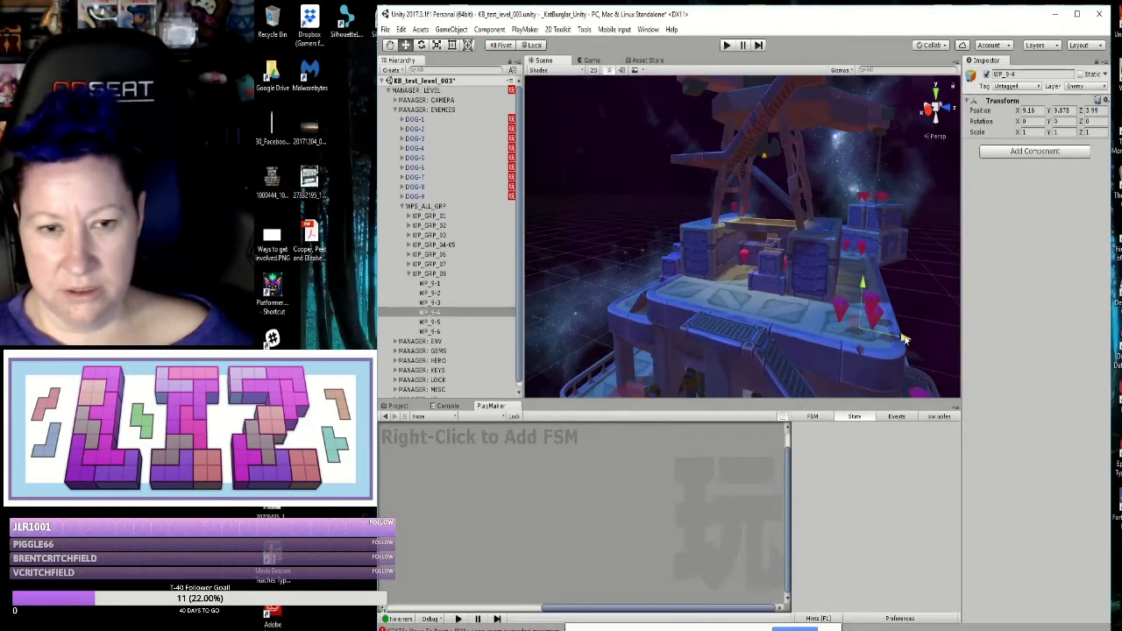
pyautogui.click(432, 321)
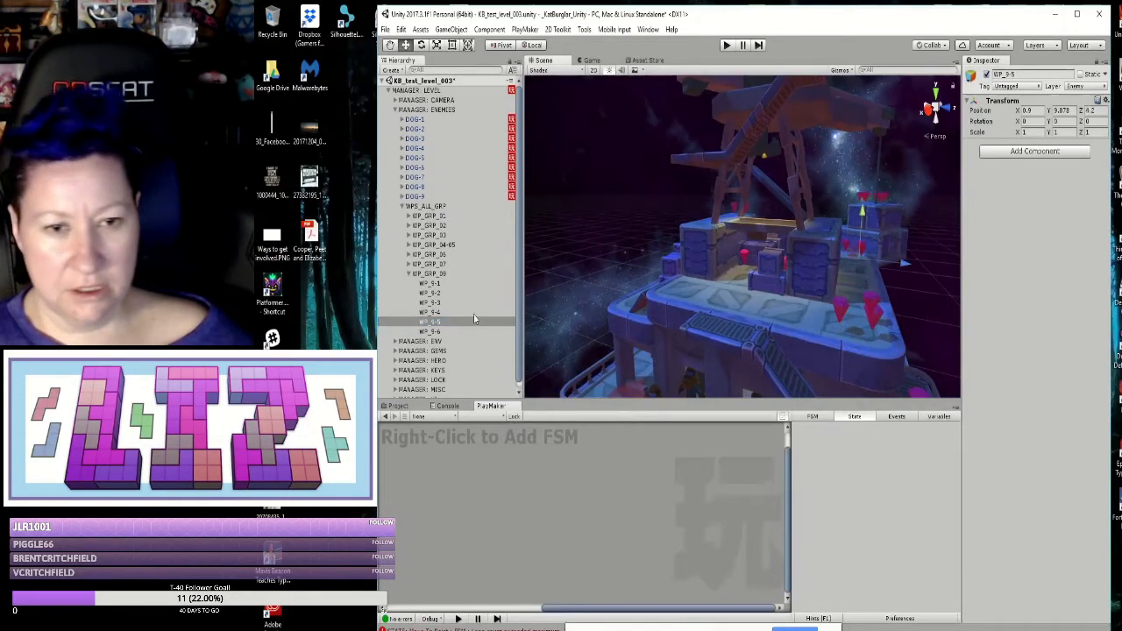
pyautogui.click(431, 331)
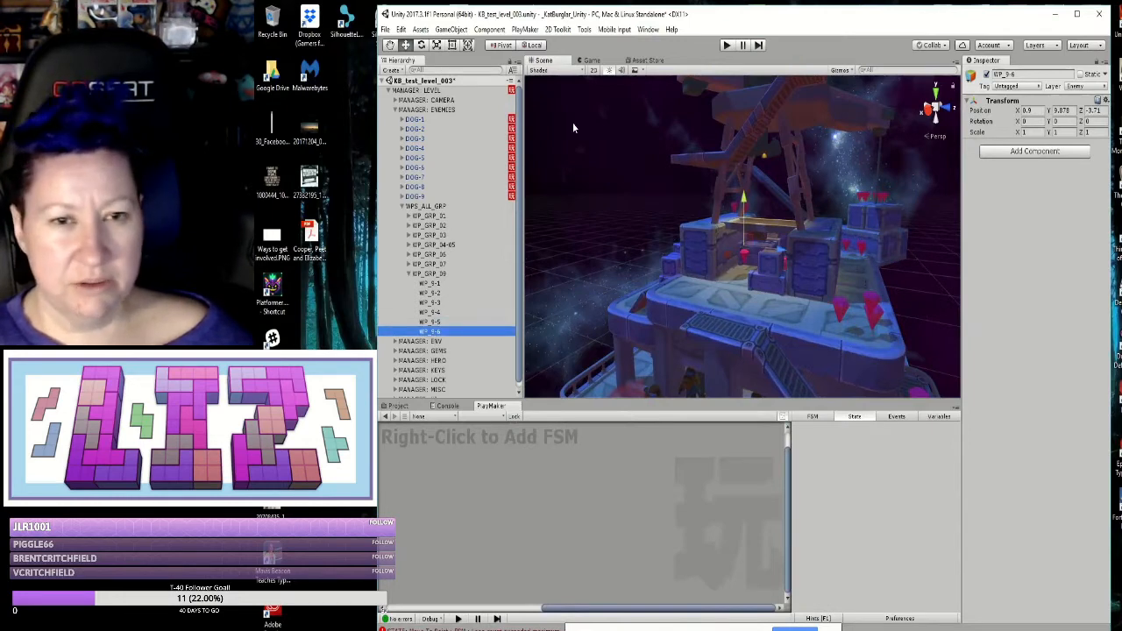
# Step: Save the scene, retrying when the file cannot be accessed
pyautogui.click(385, 29)
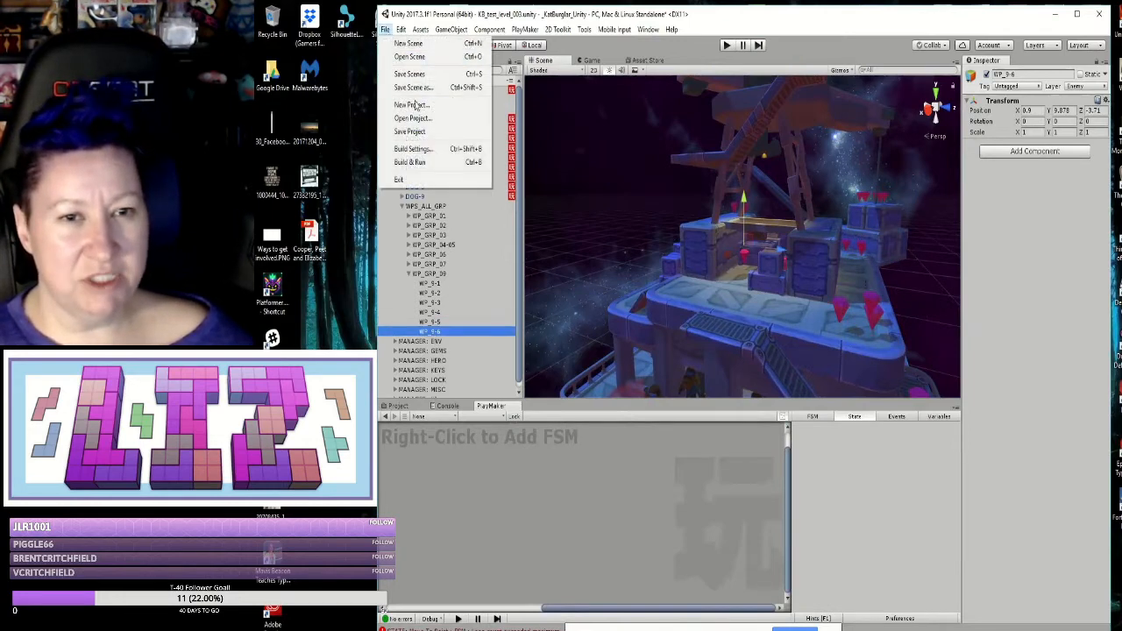
pyautogui.click(417, 74)
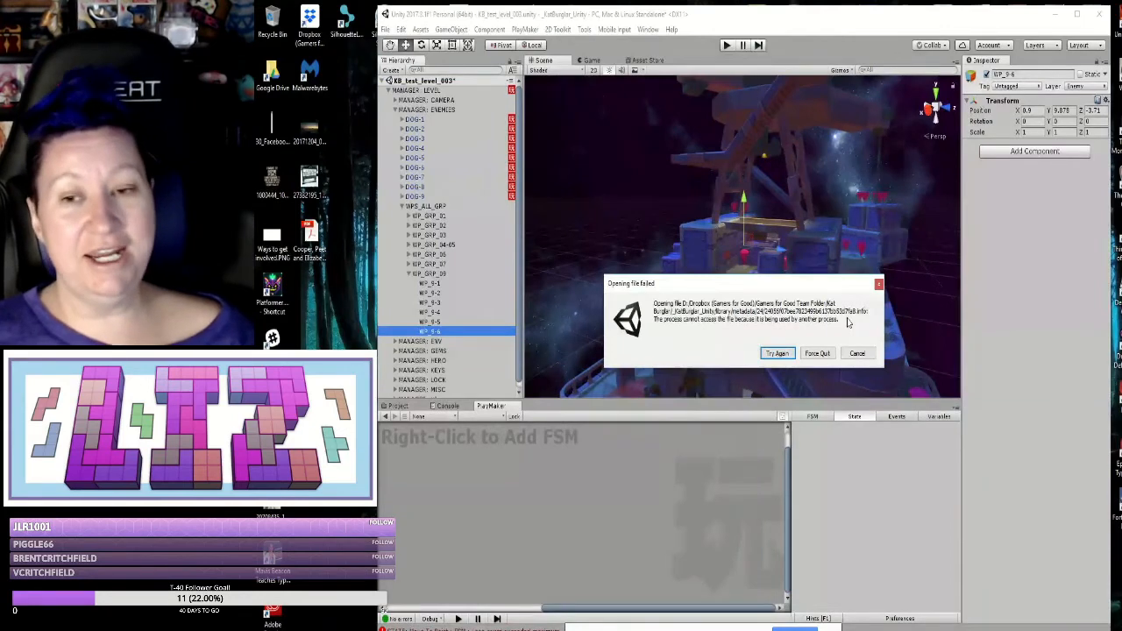
pyautogui.click(778, 353)
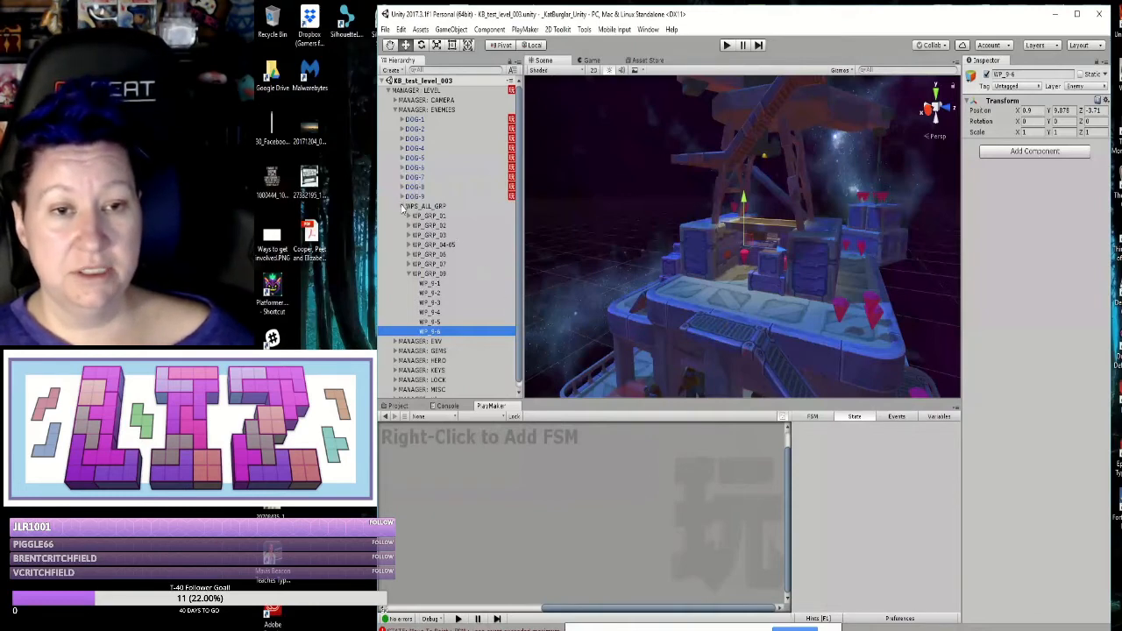
# Step: Collapse WPS_ALL_GRP, play-test the level to check the dogs' patrol routes, and stop the game
pyautogui.click(402, 207)
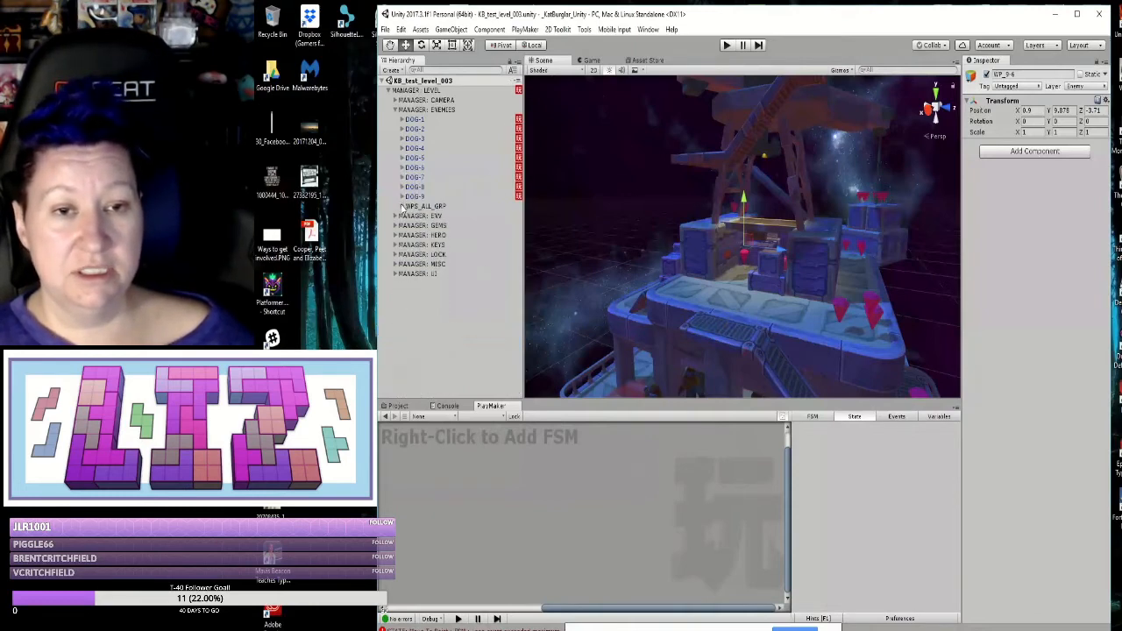
pyautogui.click(726, 44)
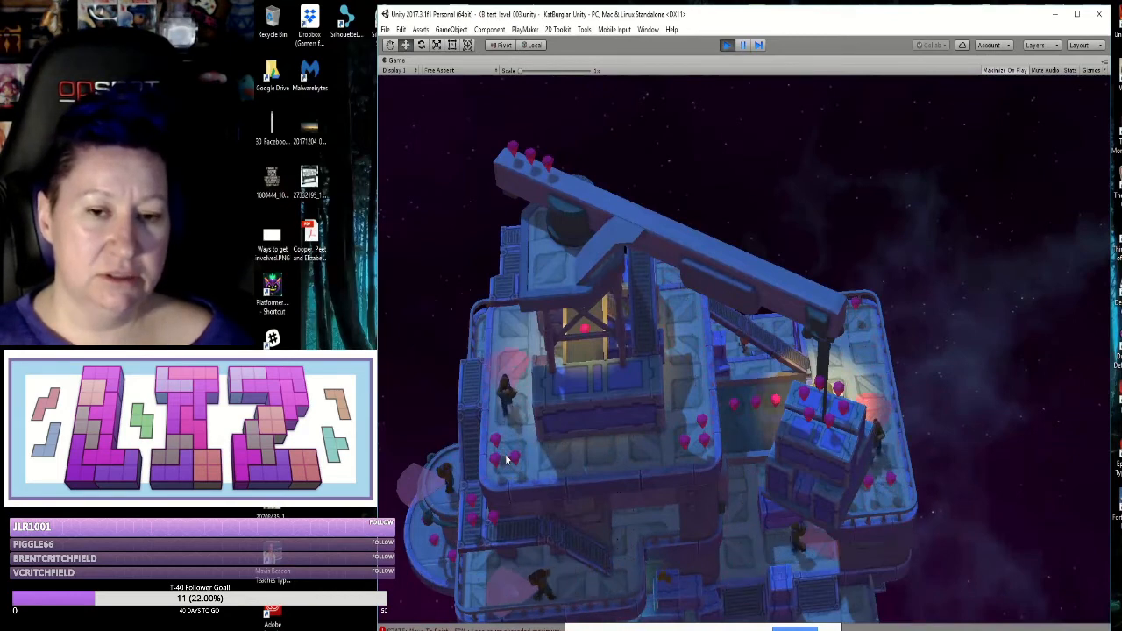
pyautogui.click(726, 46)
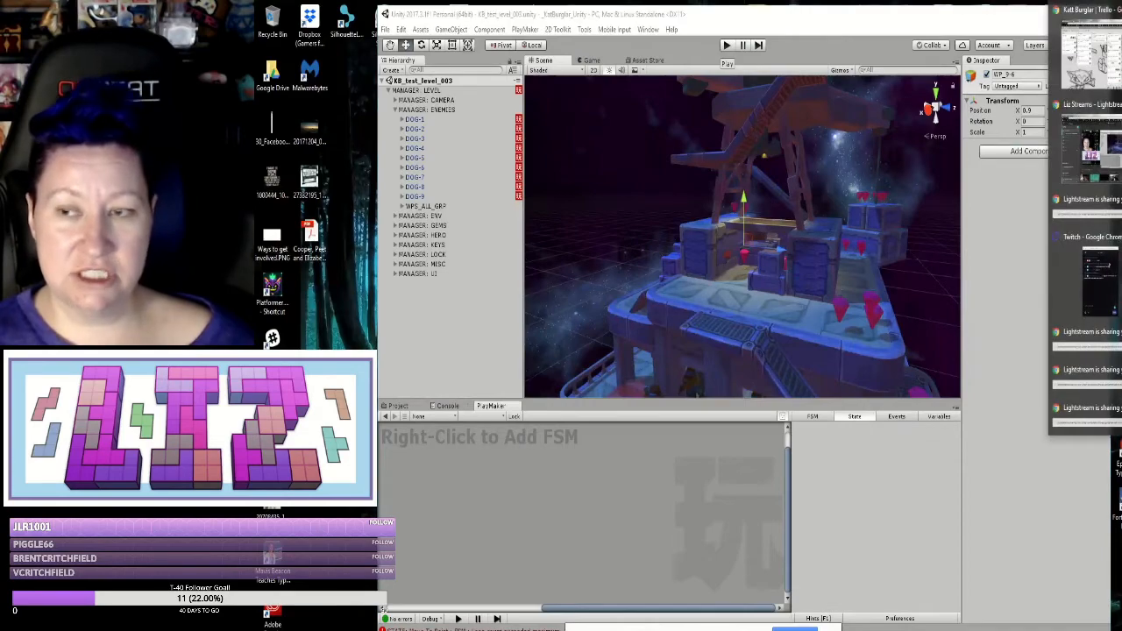
# Step: Switch to the Katt Burglar board in Trello, move the "Adjust dogs on new geo" card to Completed, and return to Unity
pyautogui.click(1089, 54)
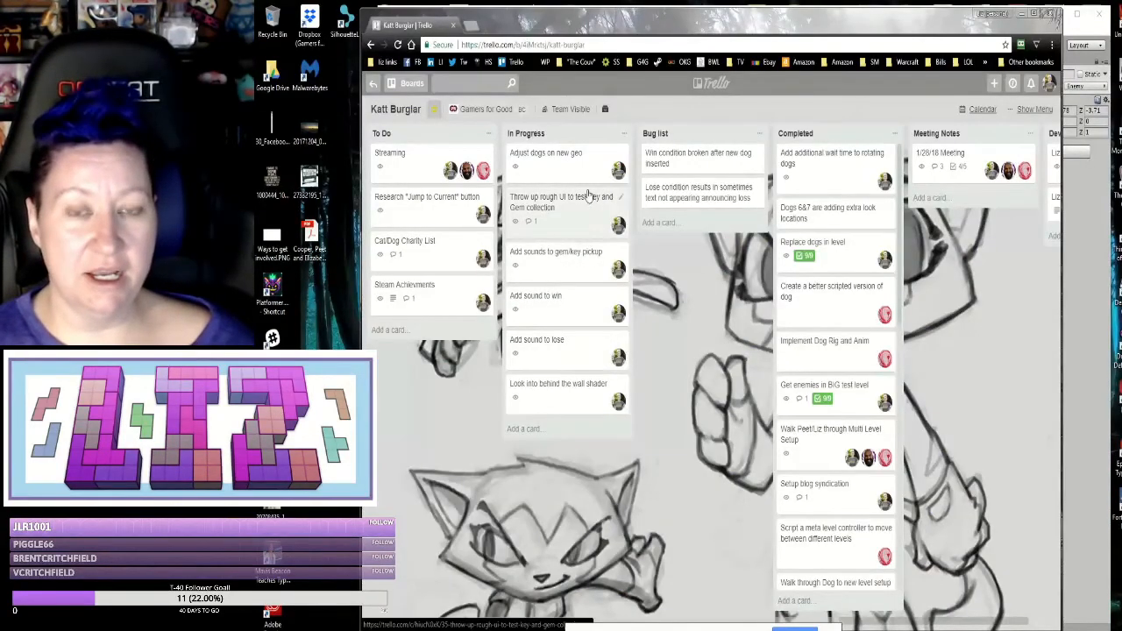
pyautogui.moveTo(566, 175); pyautogui.dragTo(837, 153)
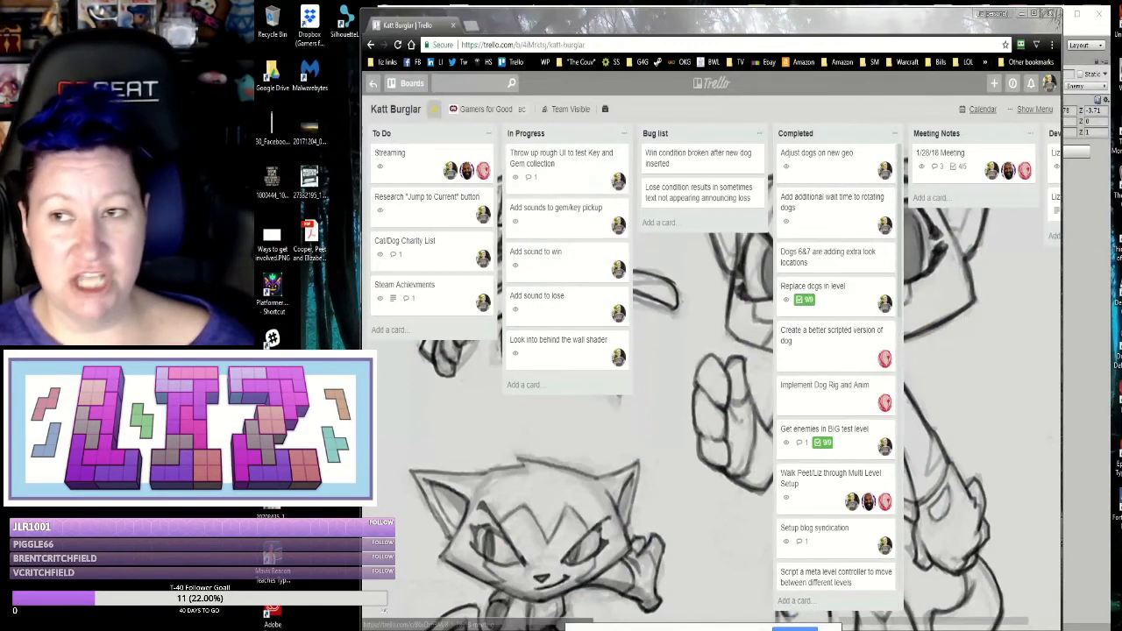
pyautogui.click(1078, 349)
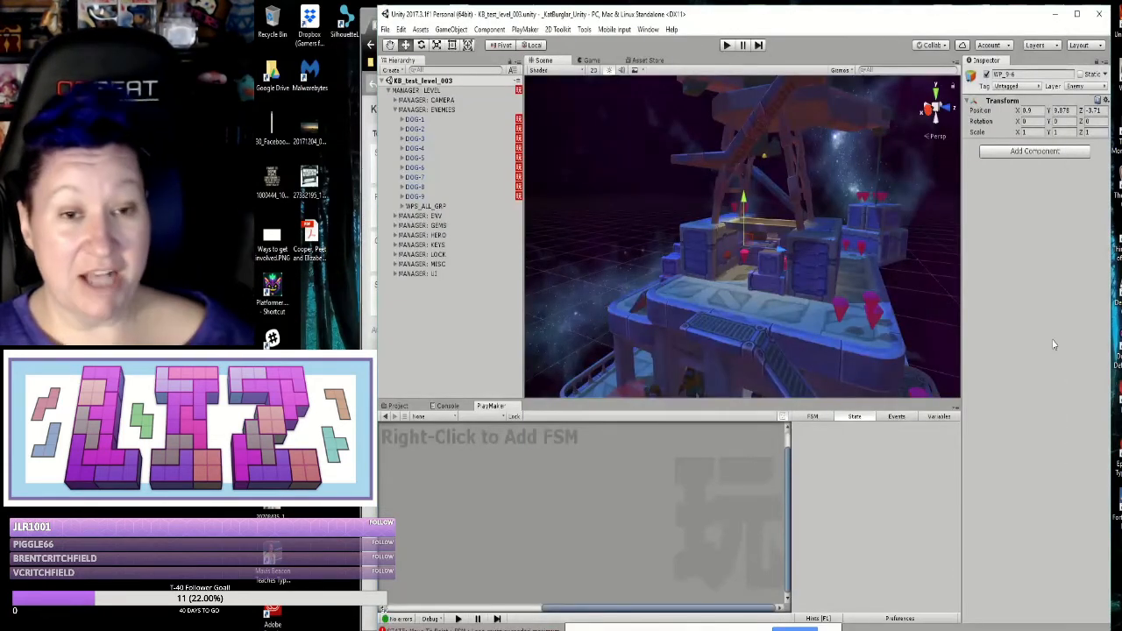
# Step: Collapse MANAGER: ENEMIES and select the KAT object under MANAGER: HERO to open its Variable Depot FSM
pyautogui.click(395, 109)
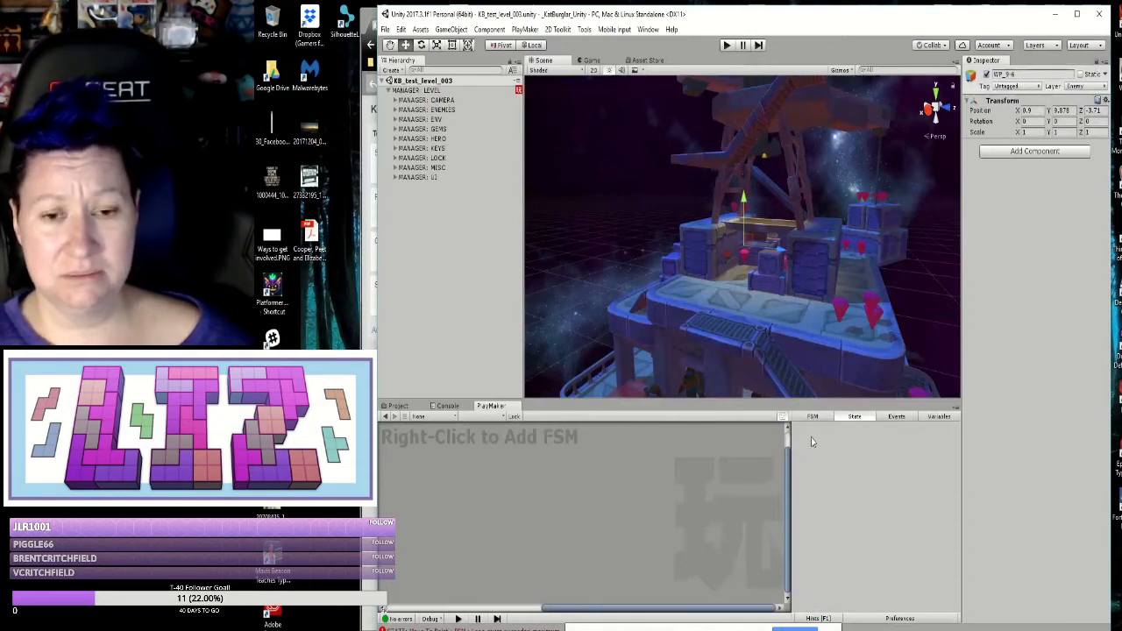
pyautogui.click(395, 129)
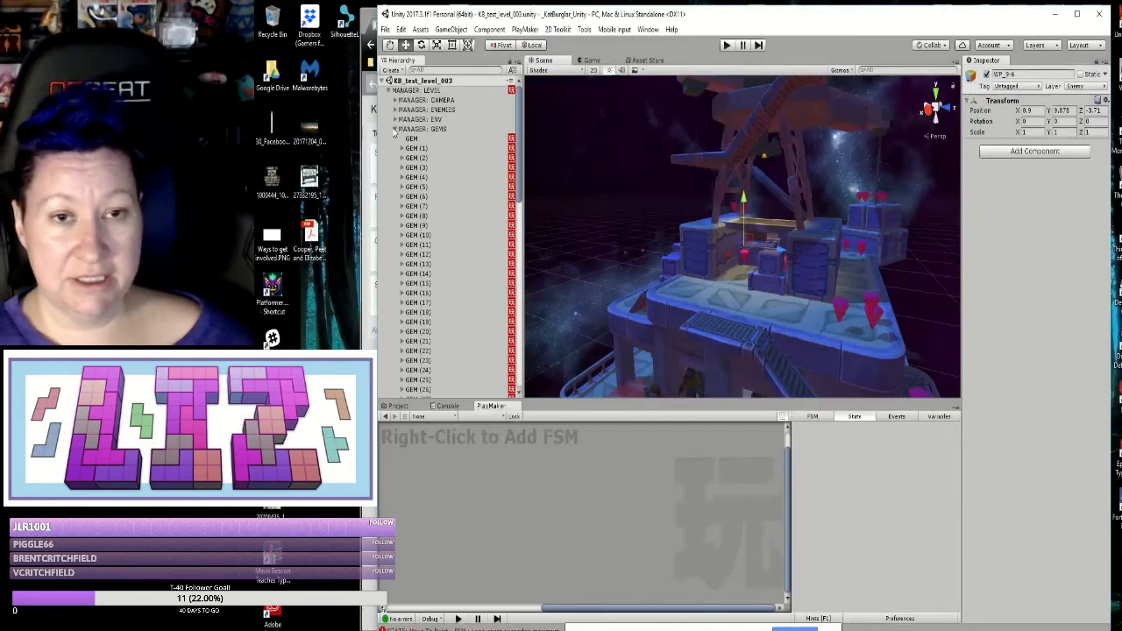
pyautogui.click(395, 129)
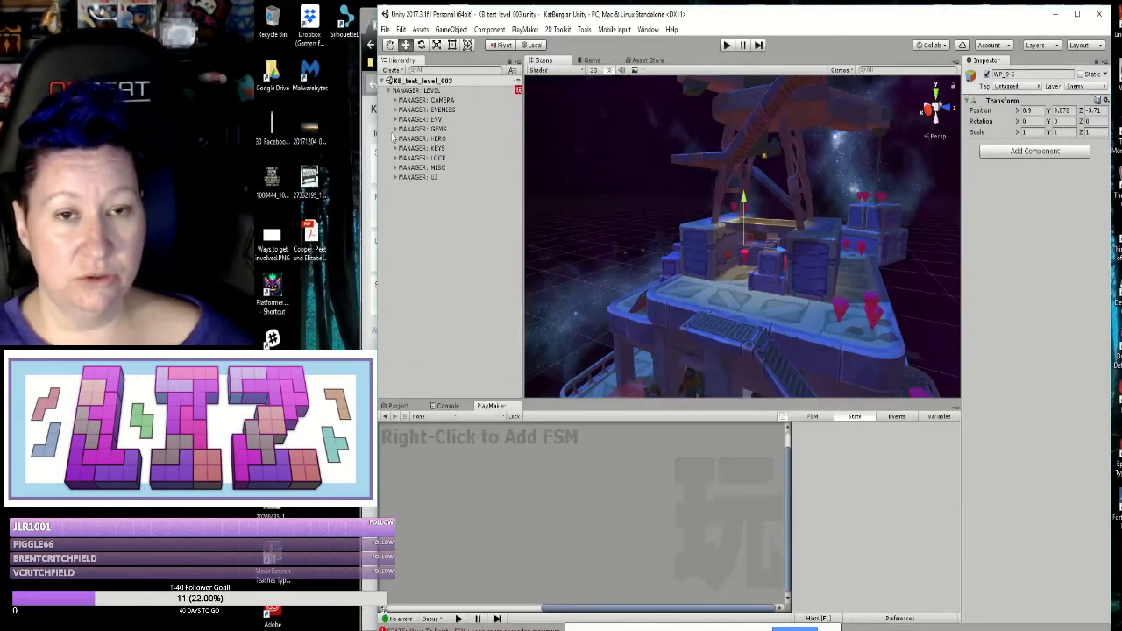
pyautogui.click(395, 139)
pyautogui.click(414, 148)
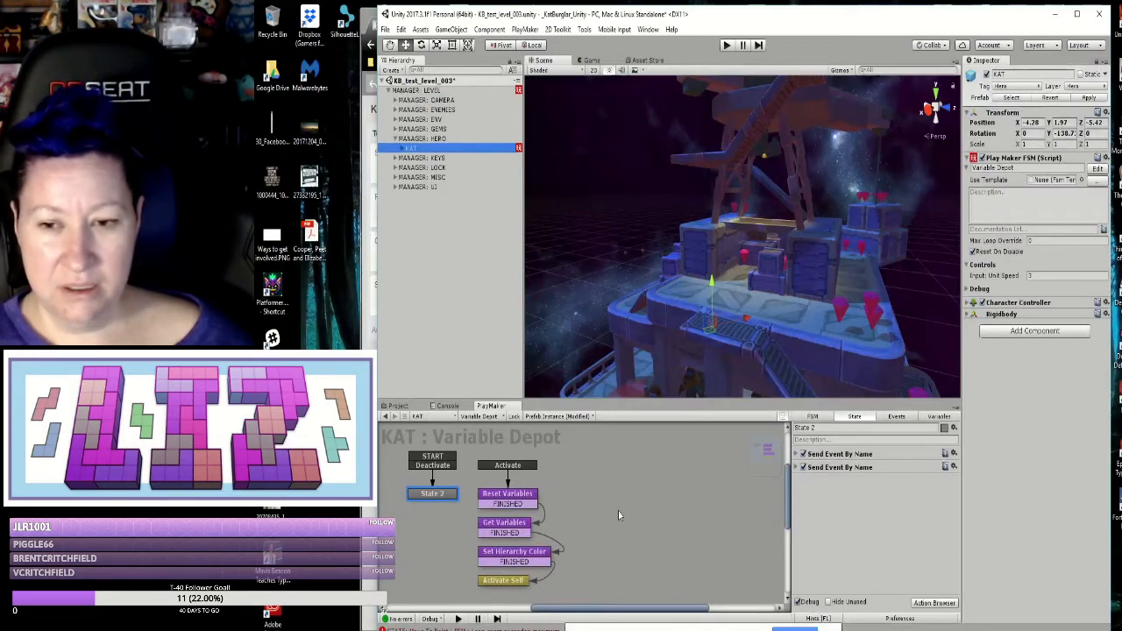
# Step: Look through KAT's FSMs and the list of scene objects and prefabs that carry PlayMaker FSMs
pyautogui.click(483, 416)
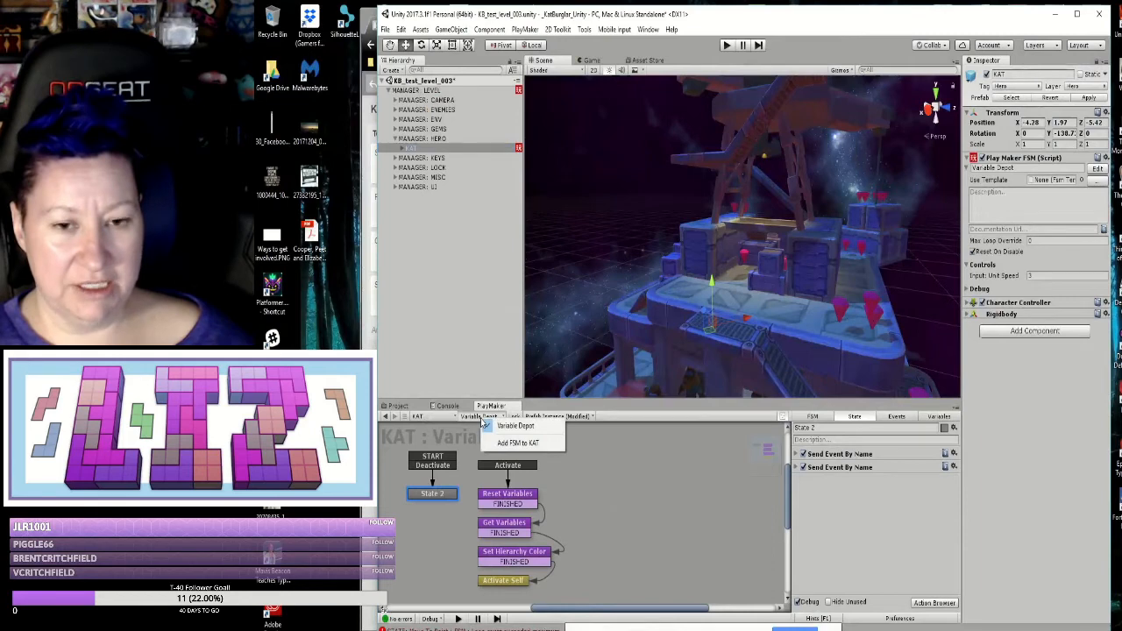
pyautogui.click(440, 418)
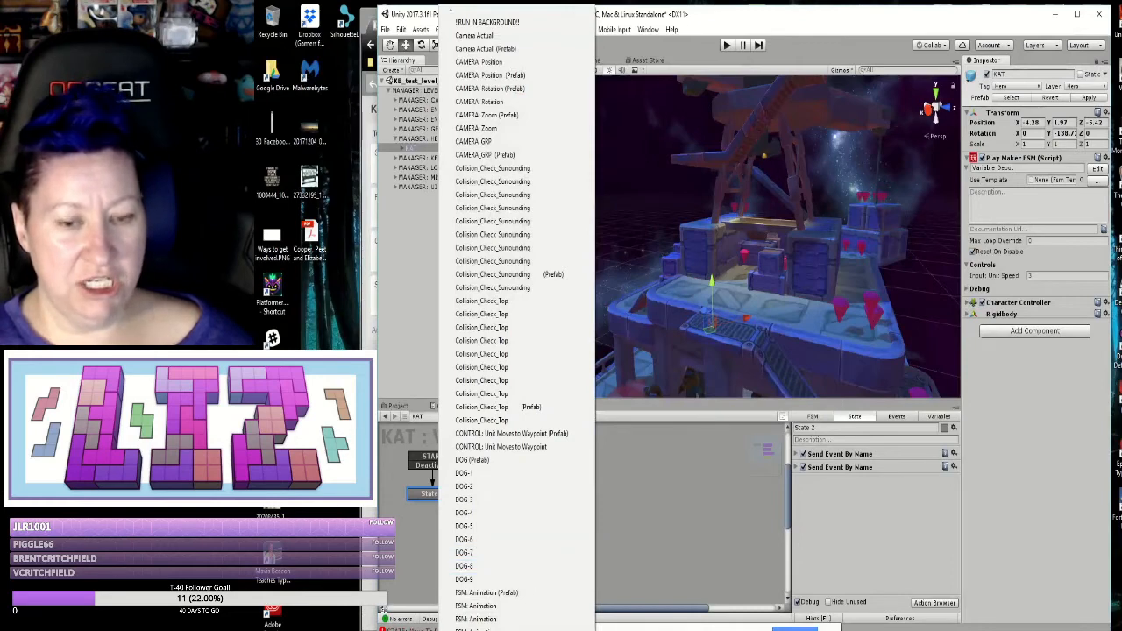
pyautogui.scroll(-9, 516, 320)
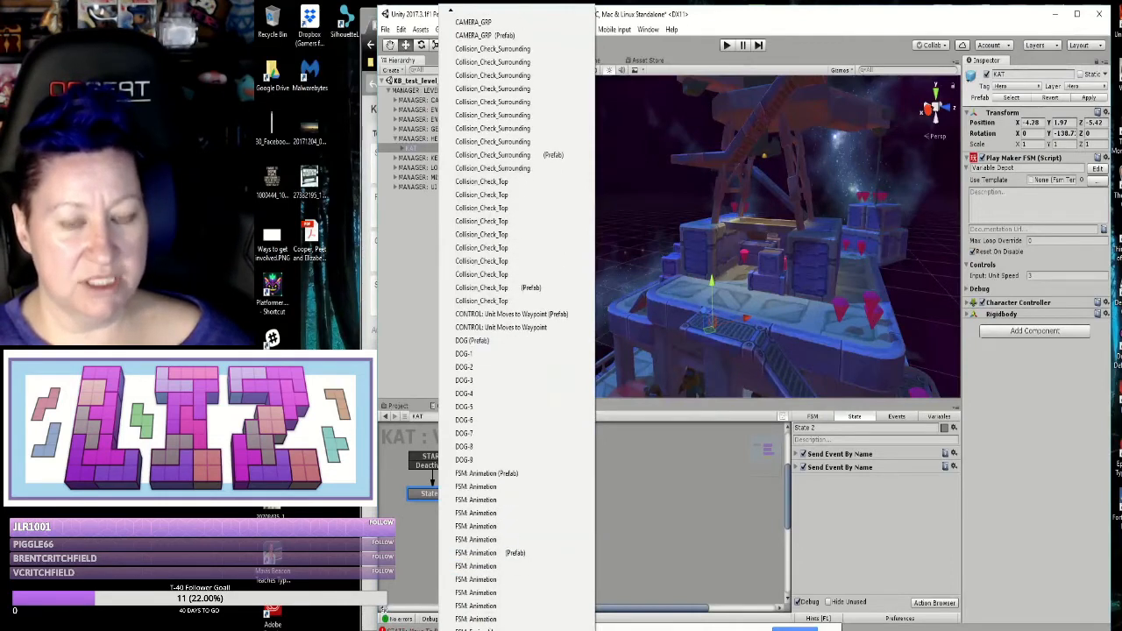
pyautogui.scroll(-3, 517, 320)
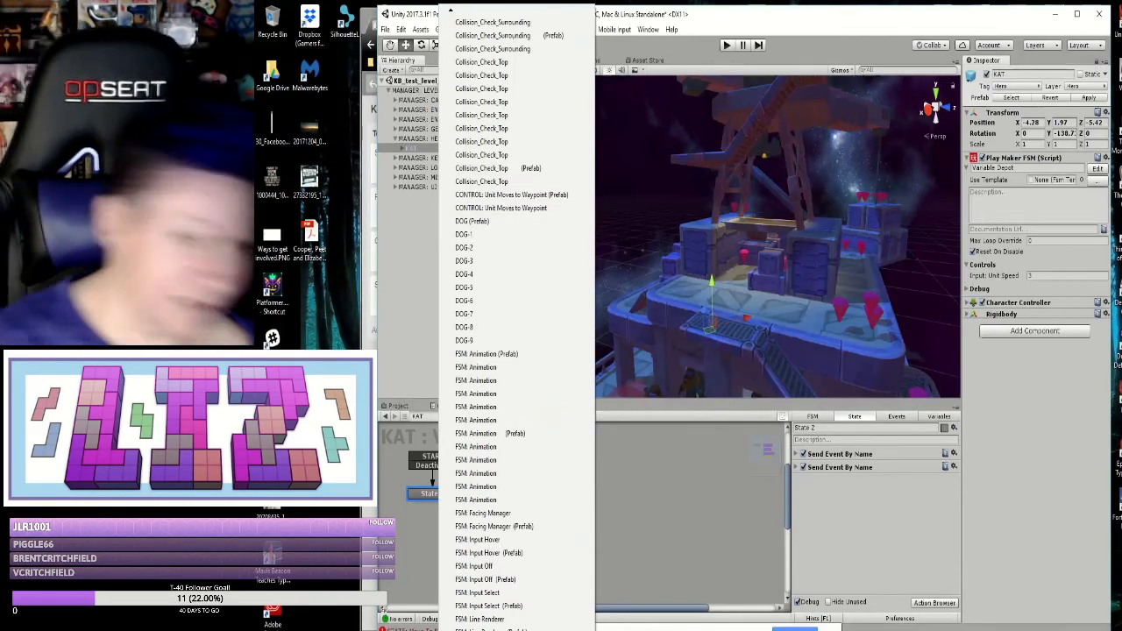
pyautogui.scroll(-1, 517, 320)
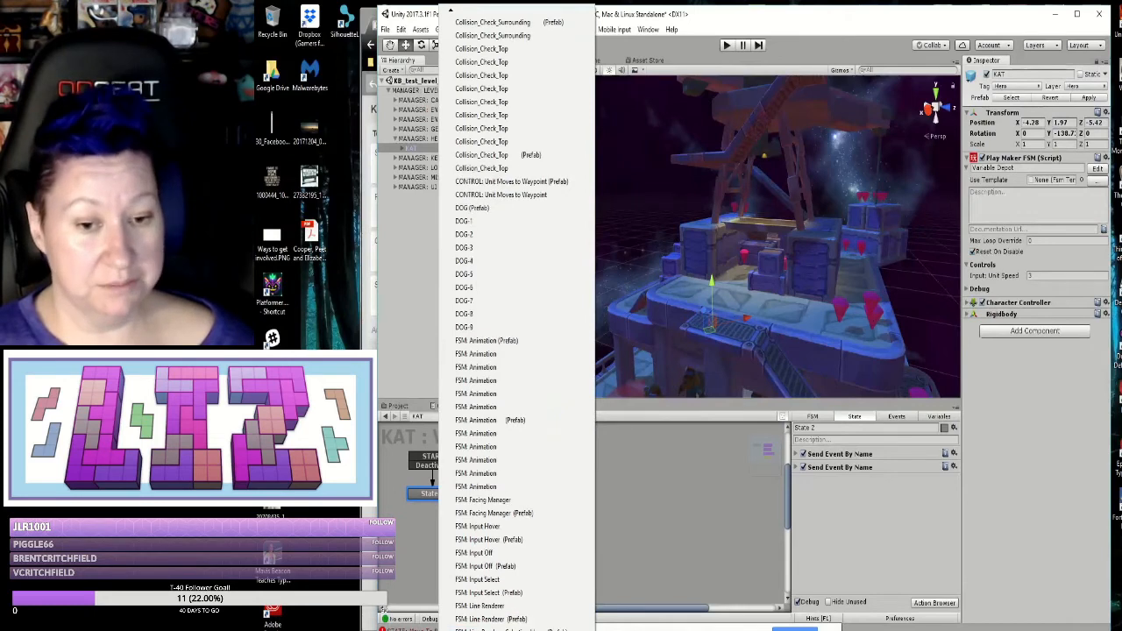
pyautogui.scroll(-10, 516, 320)
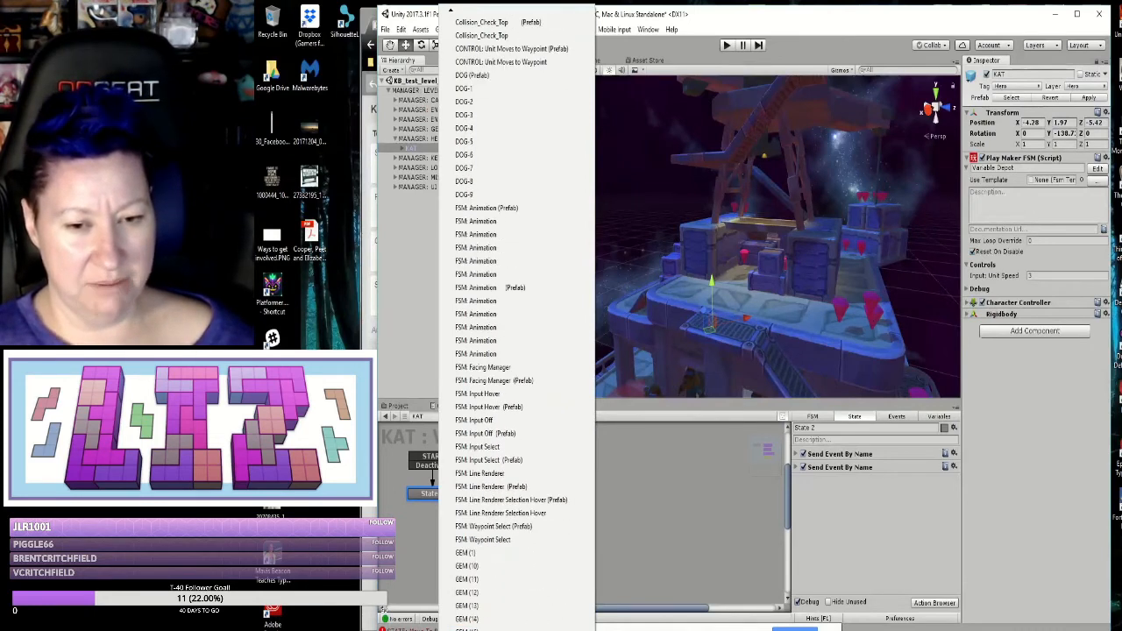
pyautogui.scroll(-13, 517, 320)
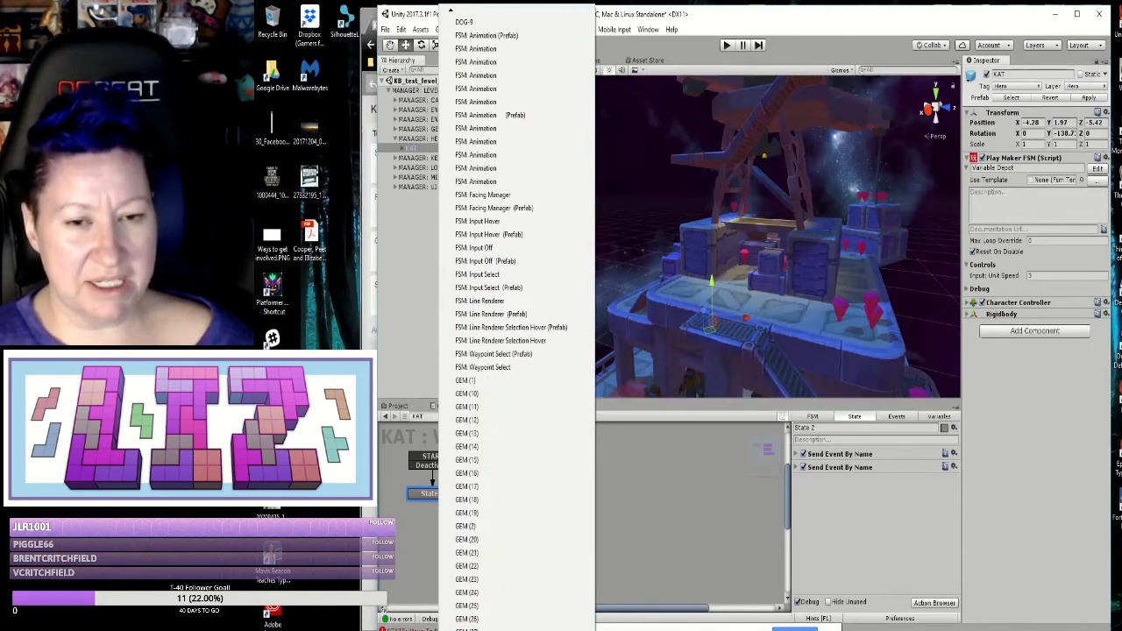
pyautogui.scroll(-13, 517, 320)
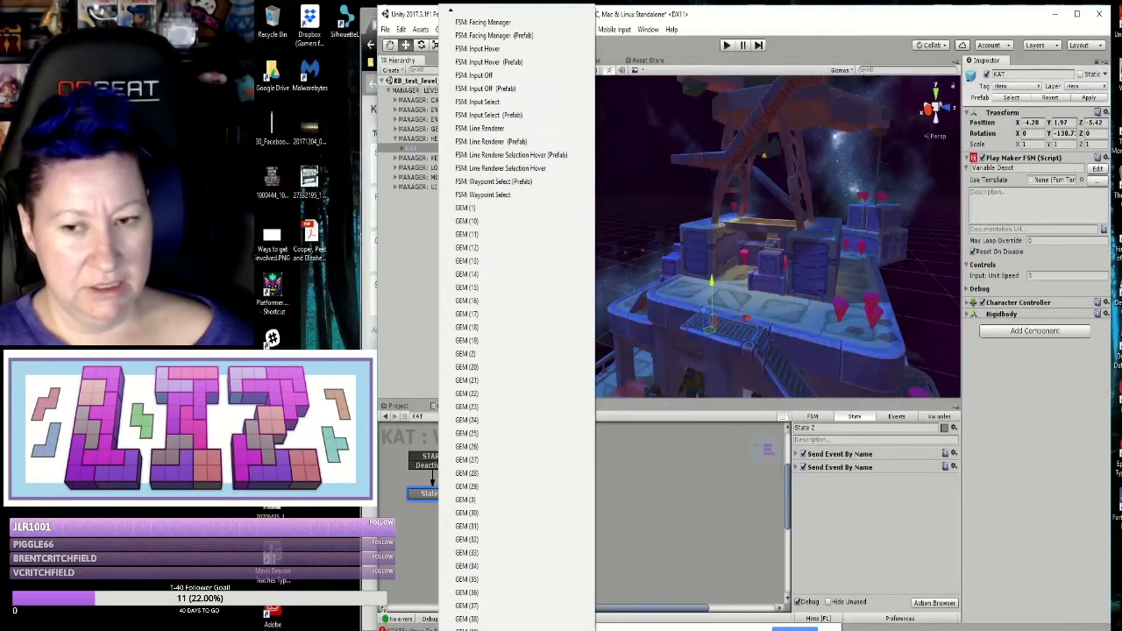
pyautogui.scroll(-2, 516, 320)
# Step: Show the variables of KAT's Variable Depot FSM and expand KAT and MANAGER: UI in the hierarchy
pyautogui.click(936, 416)
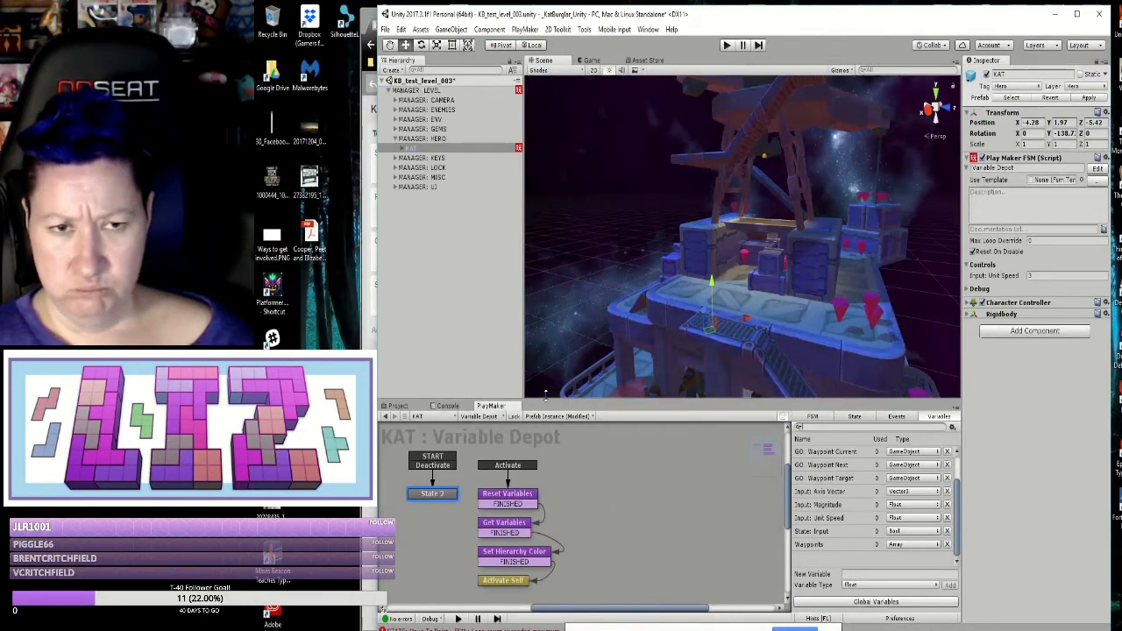
pyautogui.click(402, 149)
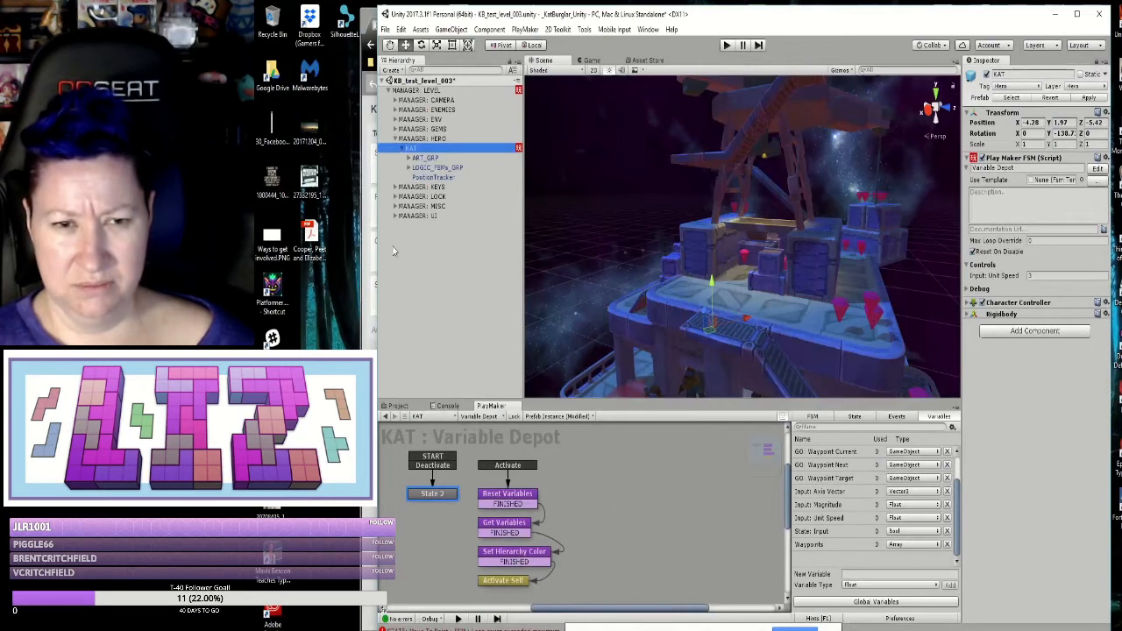
pyautogui.click(394, 217)
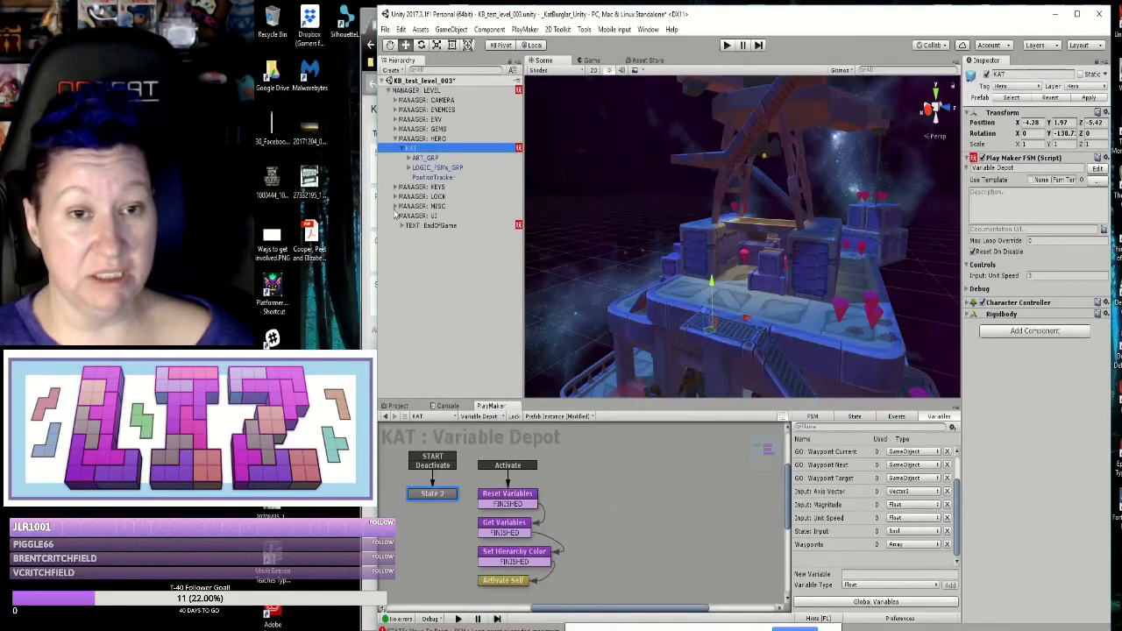
# Step: Expand MANAGER: GEMS and select the first GEM to examine its FSM's states and variables
pyautogui.click(395, 129)
pyautogui.click(412, 142)
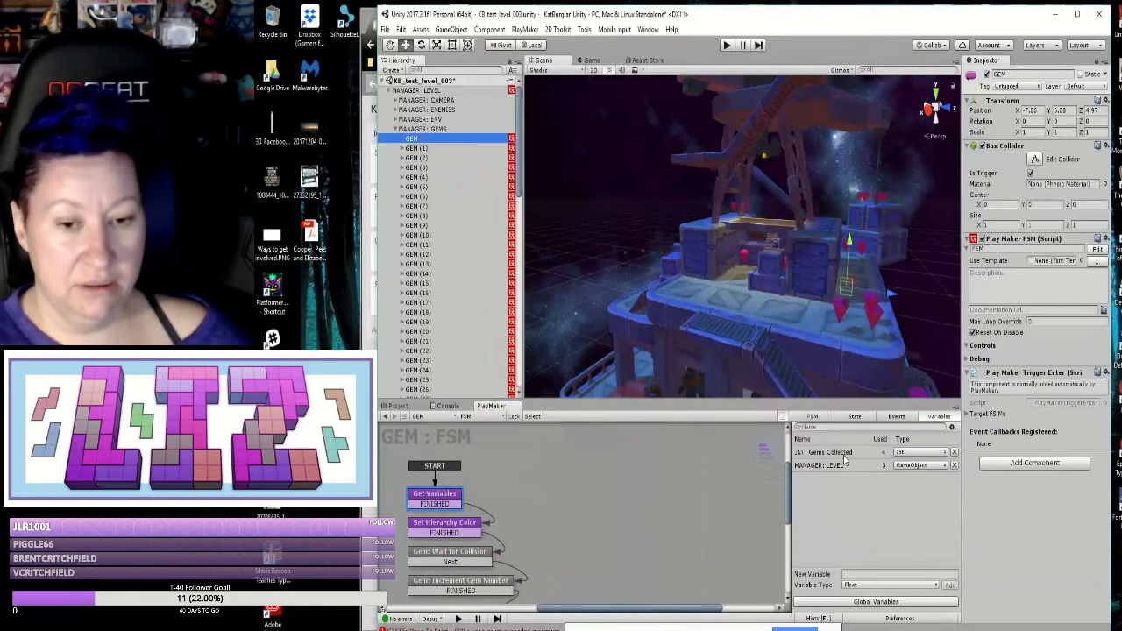
pyautogui.scroll(-1, 564, 509)
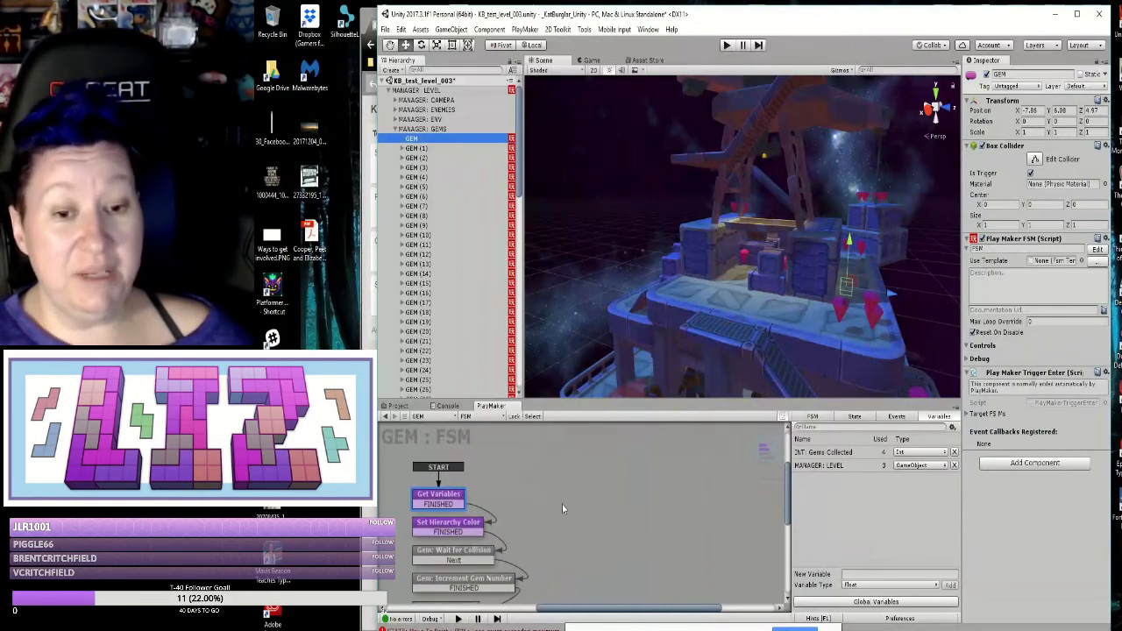
pyautogui.click(589, 572)
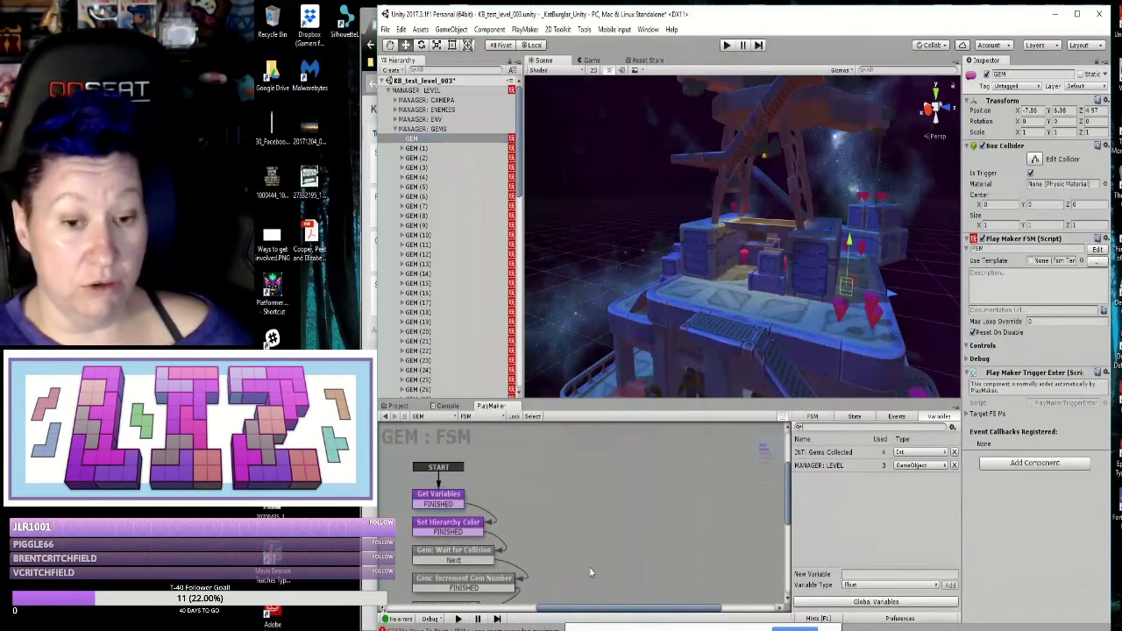
pyautogui.moveTo(609, 552); pyautogui.dragTo(605, 527, button='middle')
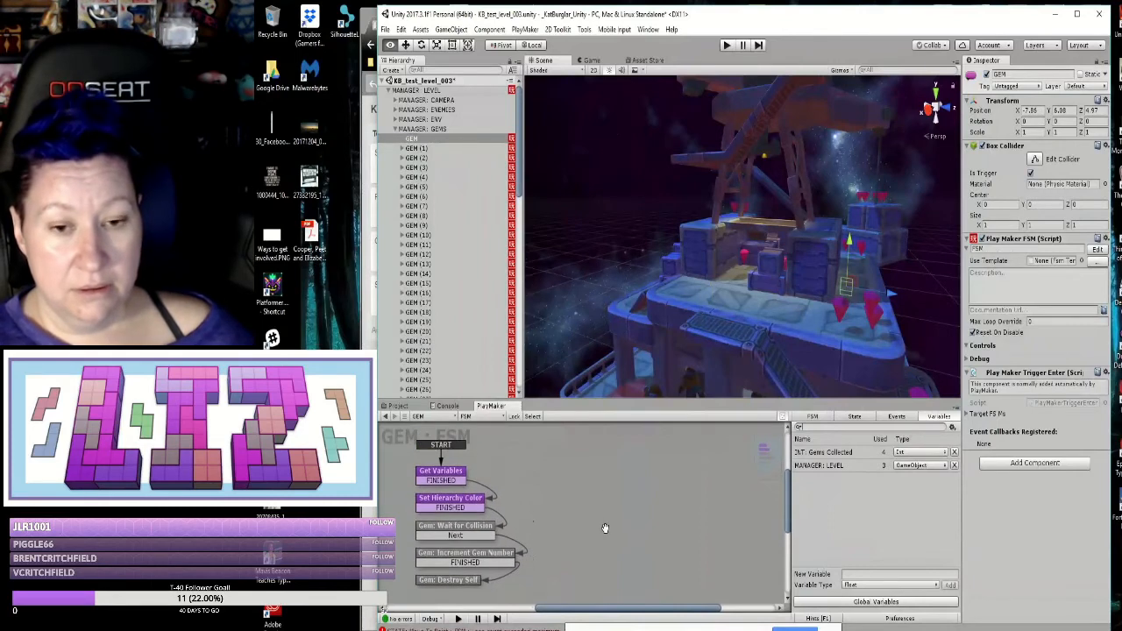
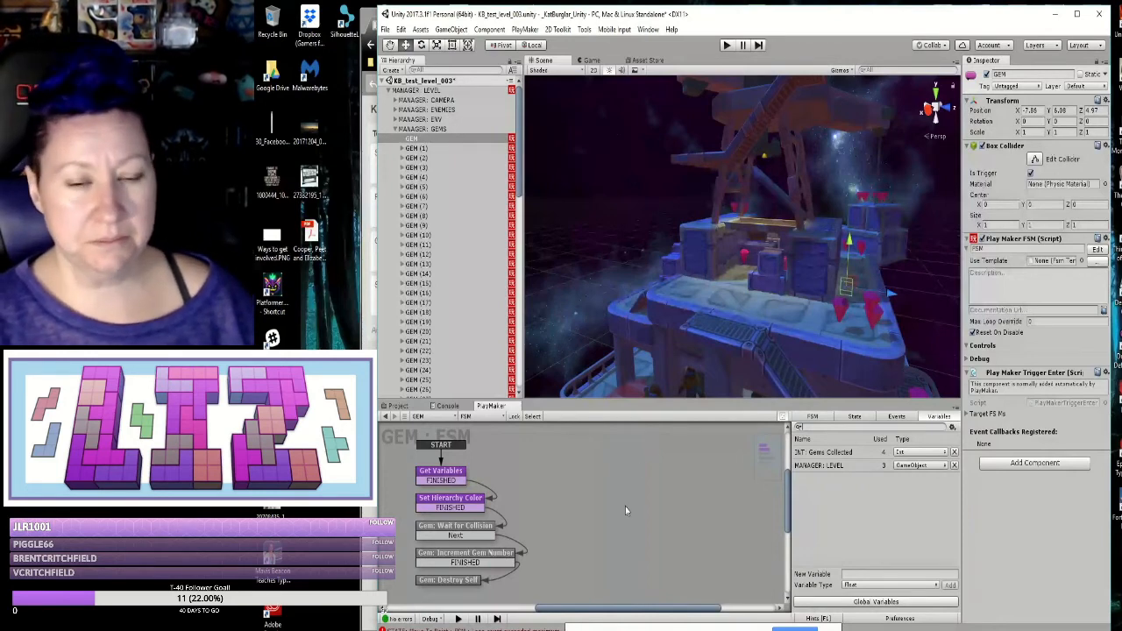
# Step: Examine the Get Fsm Int and Int Operator actions in the Gem: Increment Gem Number state, including the Store Result options
pyautogui.click(514, 562)
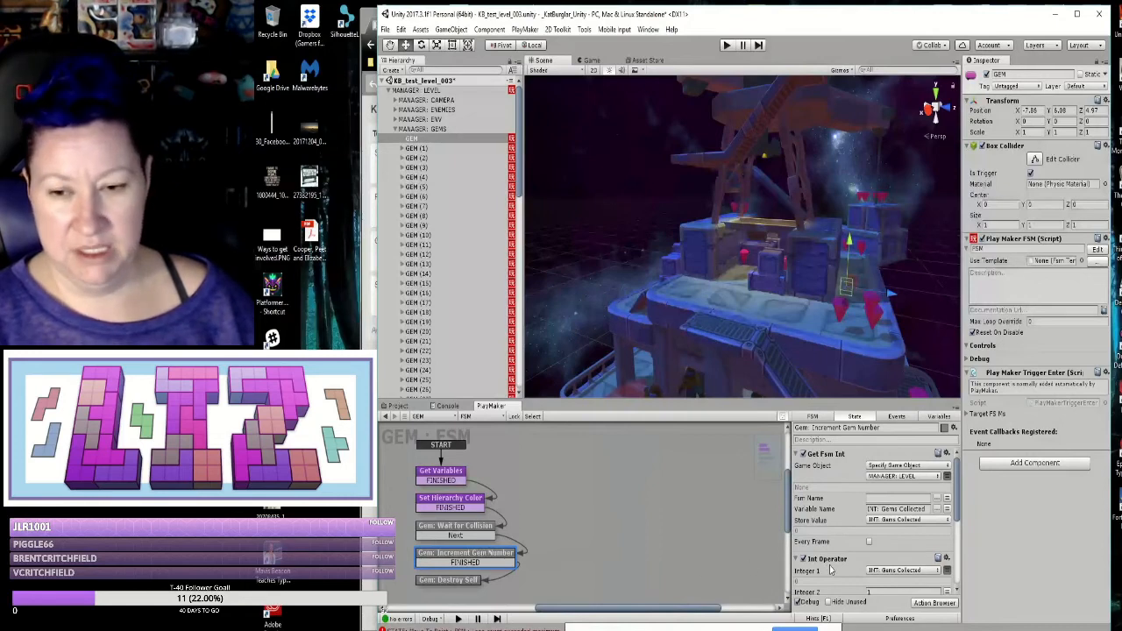
pyautogui.scroll(-2, 833, 570)
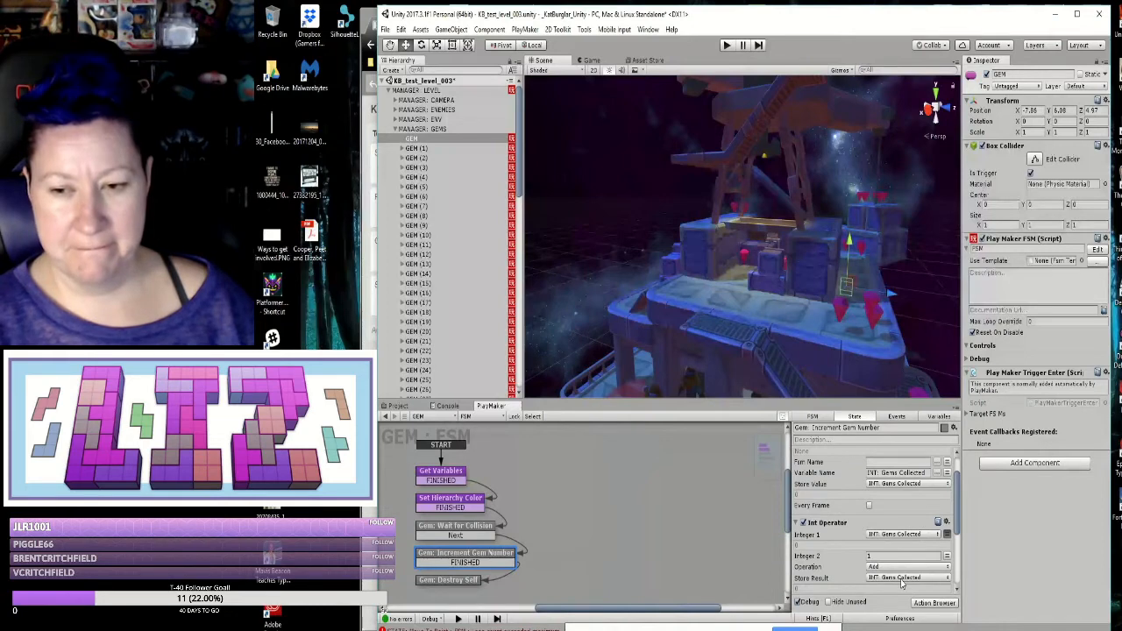
pyautogui.click(948, 578)
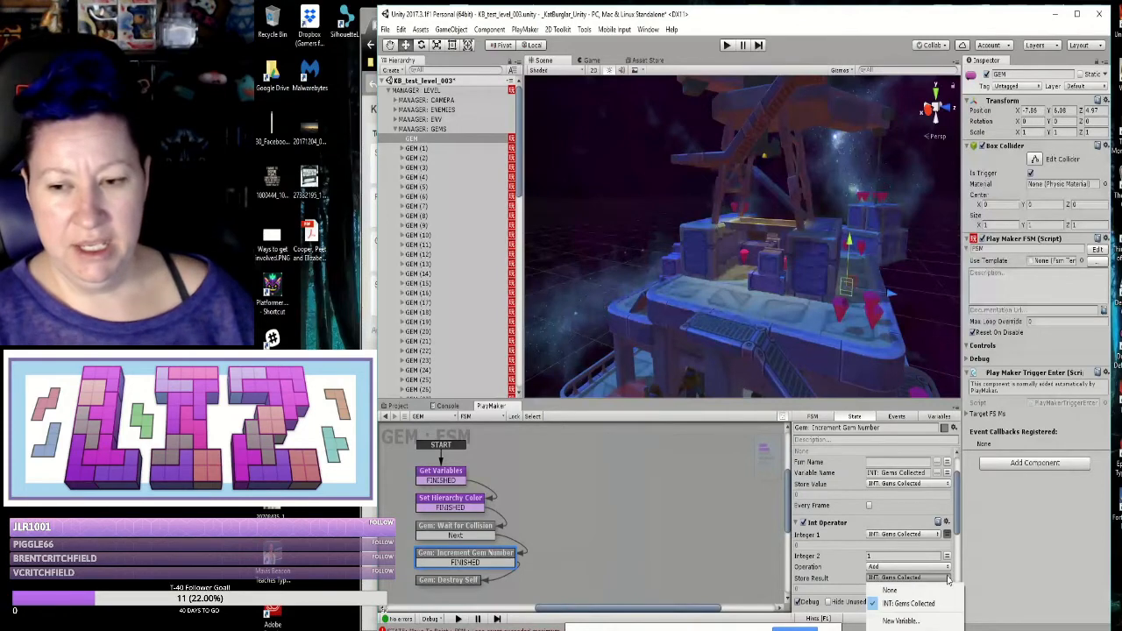
# Step: Move the GEM FSM's INT: Gems Collected variable to the global variables
pyautogui.click(938, 416)
pyautogui.click(829, 452)
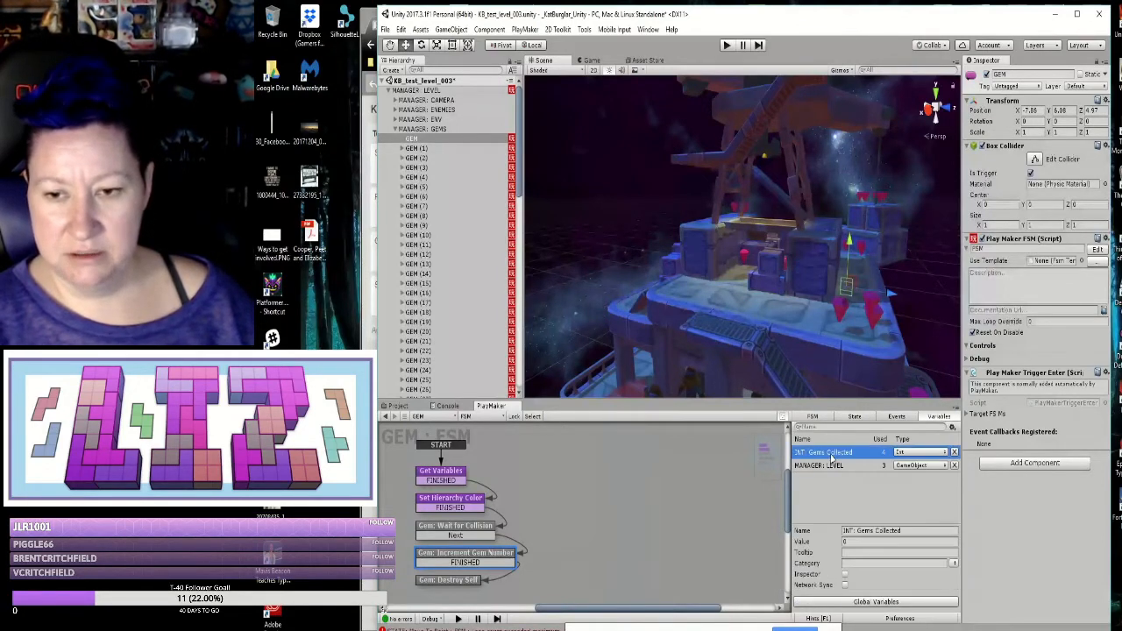
pyautogui.rightClick(831, 459)
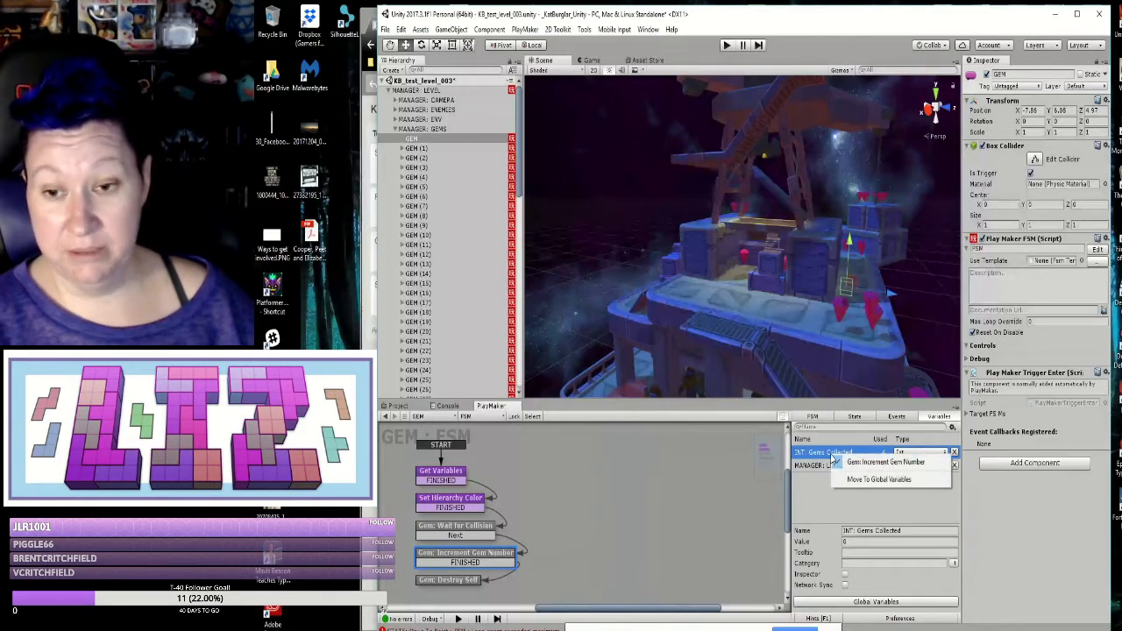
pyautogui.click(849, 480)
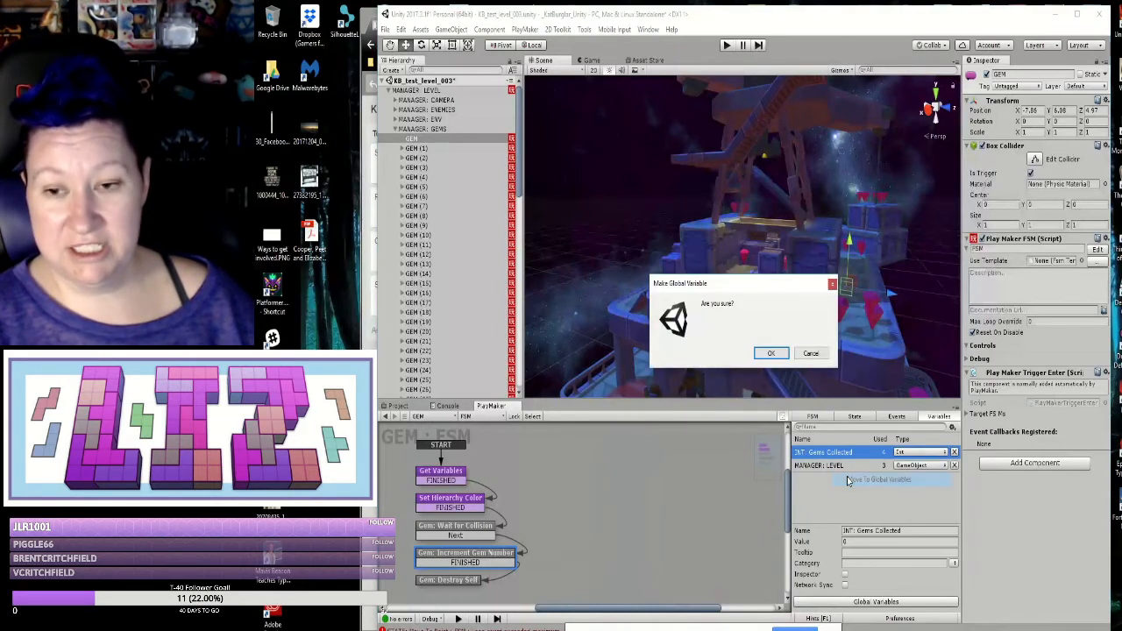
pyautogui.click(771, 353)
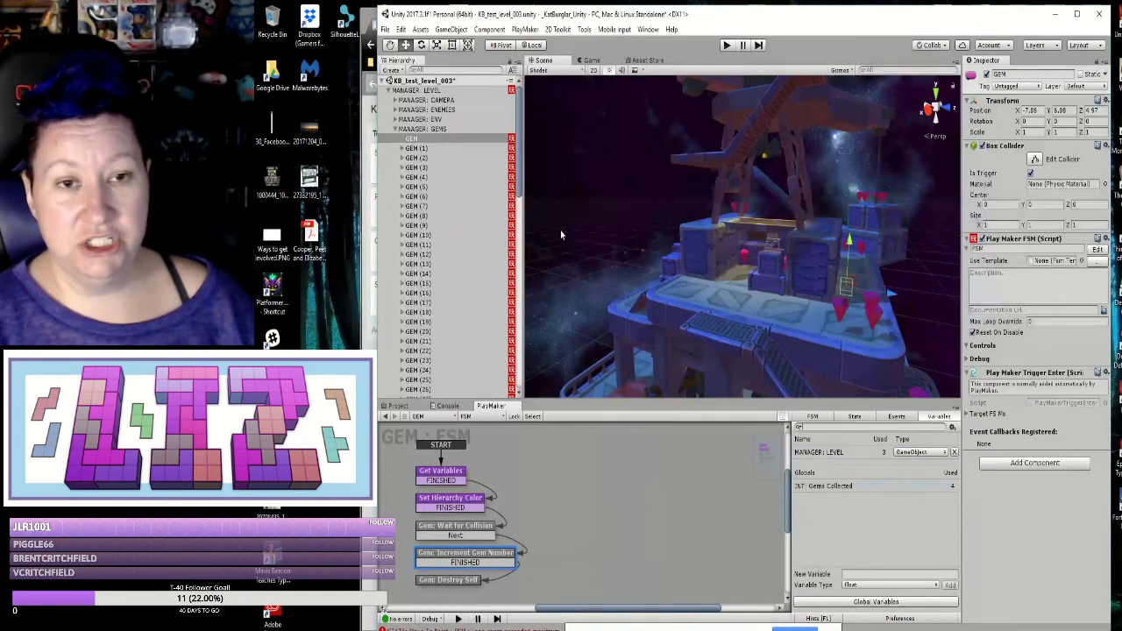
# Step: Collapse MANAGER: GEMS and look through the variable list of KAT's Variable Depot FSM for the gem counter
pyautogui.click(393, 128)
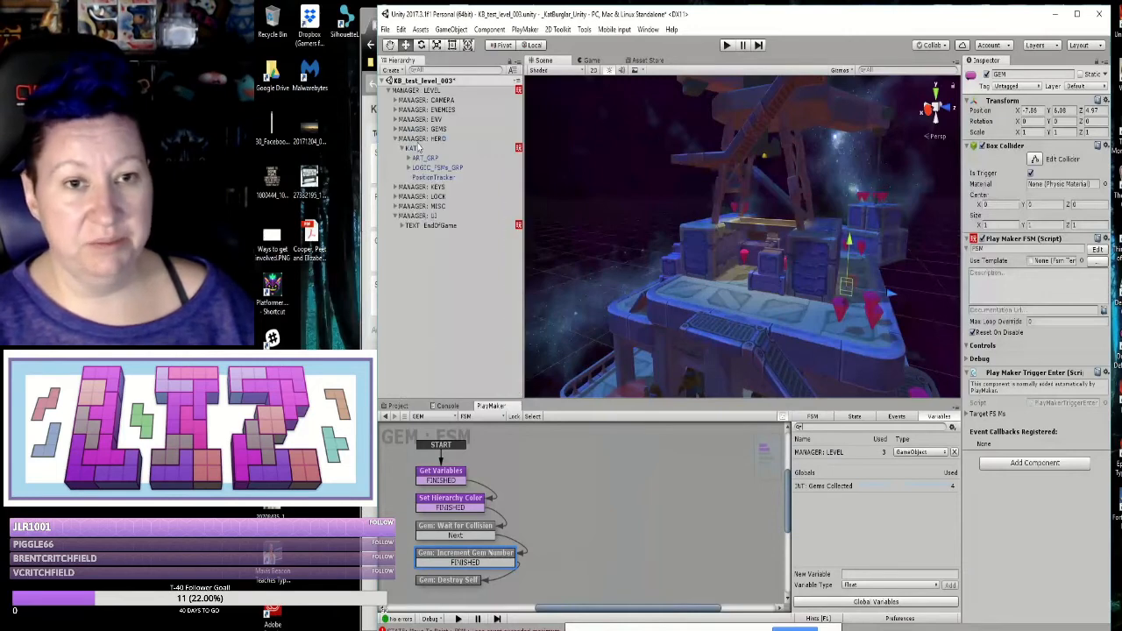
pyautogui.click(414, 148)
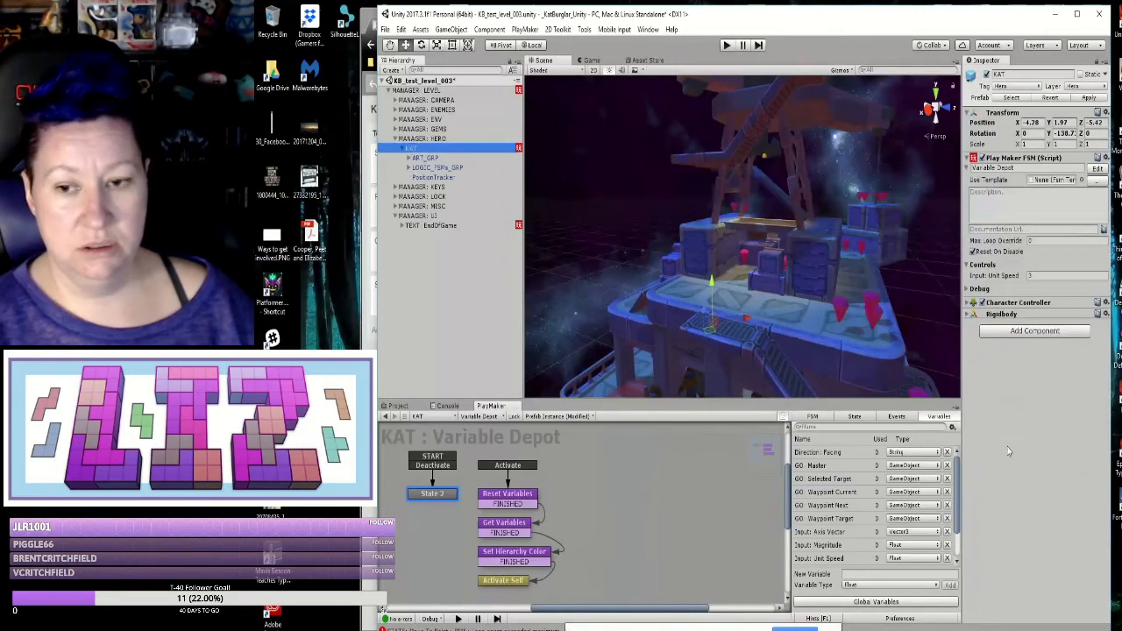
pyautogui.scroll(-3, 887, 512)
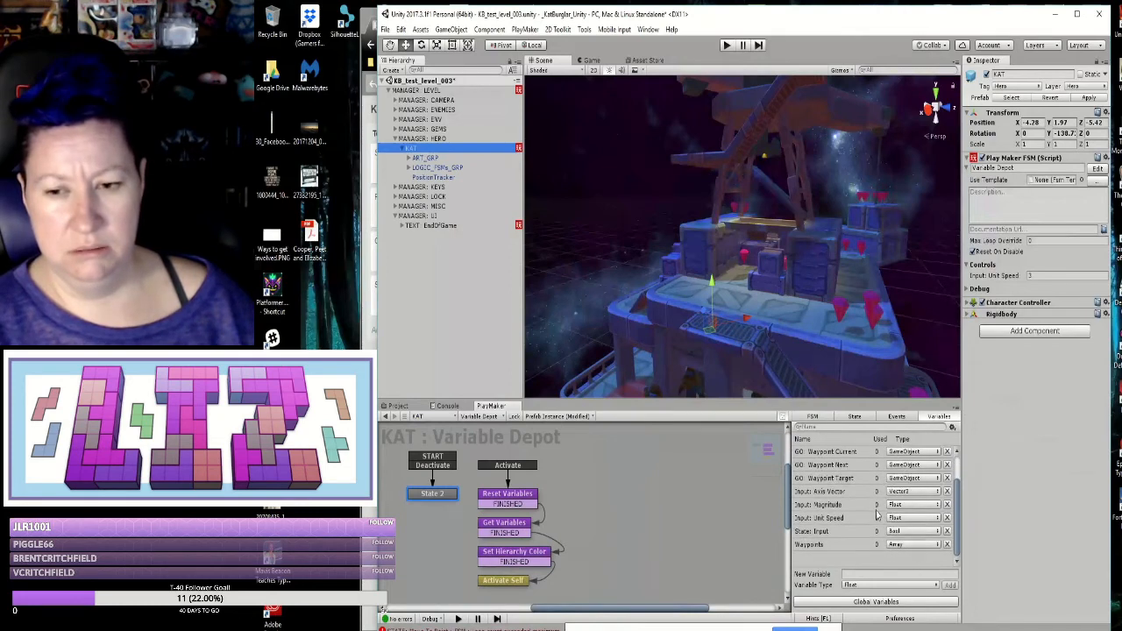
pyautogui.scroll(3, 876, 517)
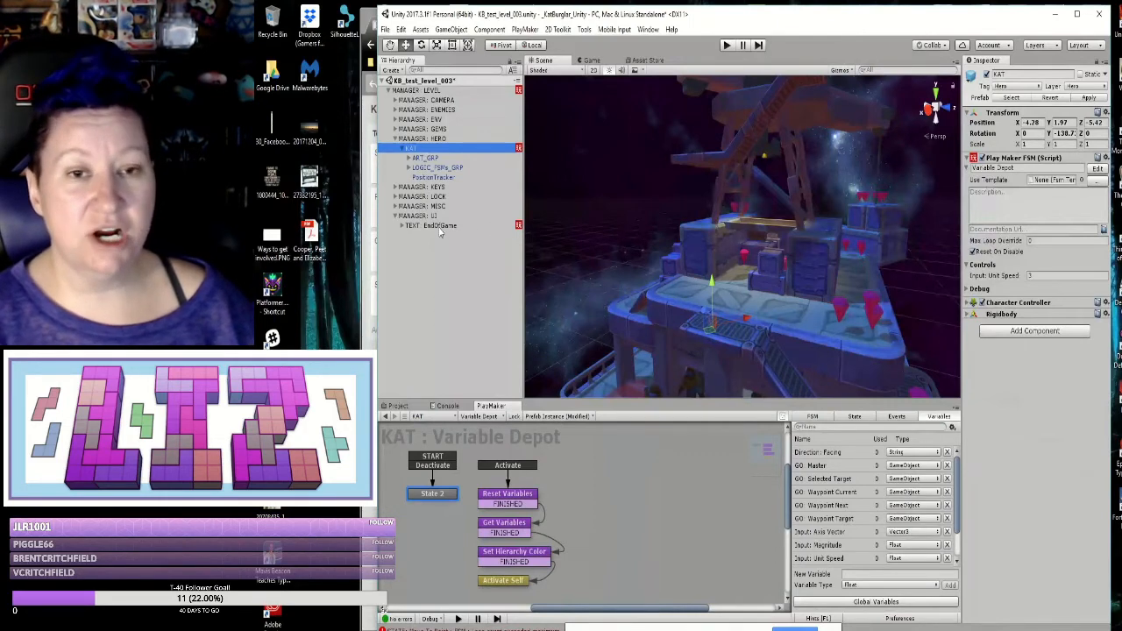
# Step: Make the first GEM's global INT: Gems Collected variable local again and delete it from the FSM
pyautogui.click(395, 129)
pyautogui.click(409, 139)
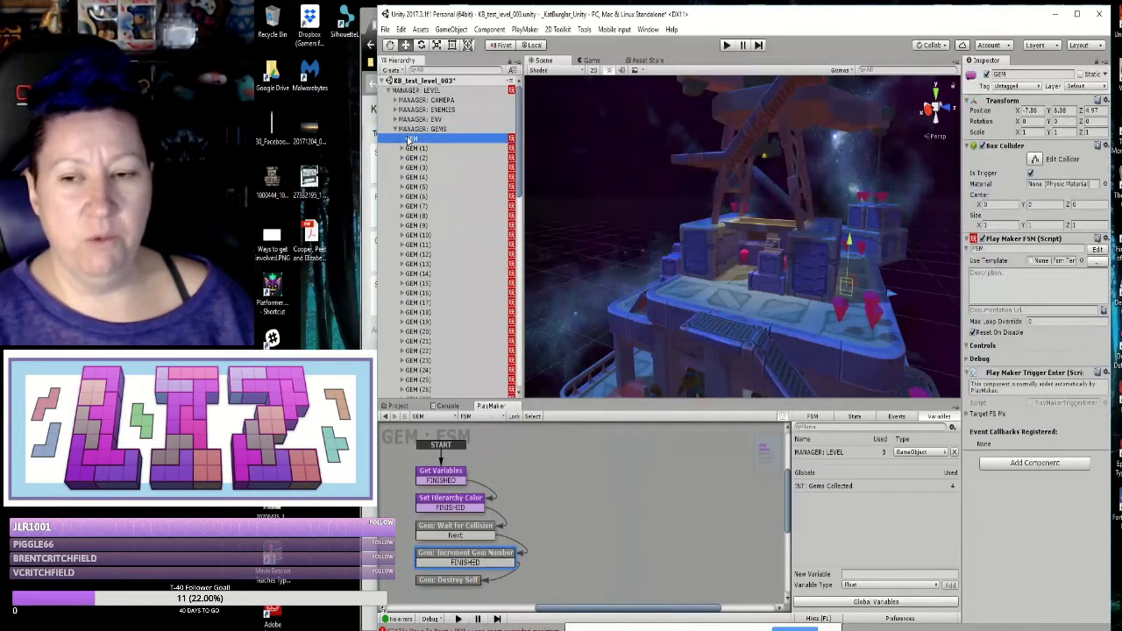
pyautogui.click(850, 488)
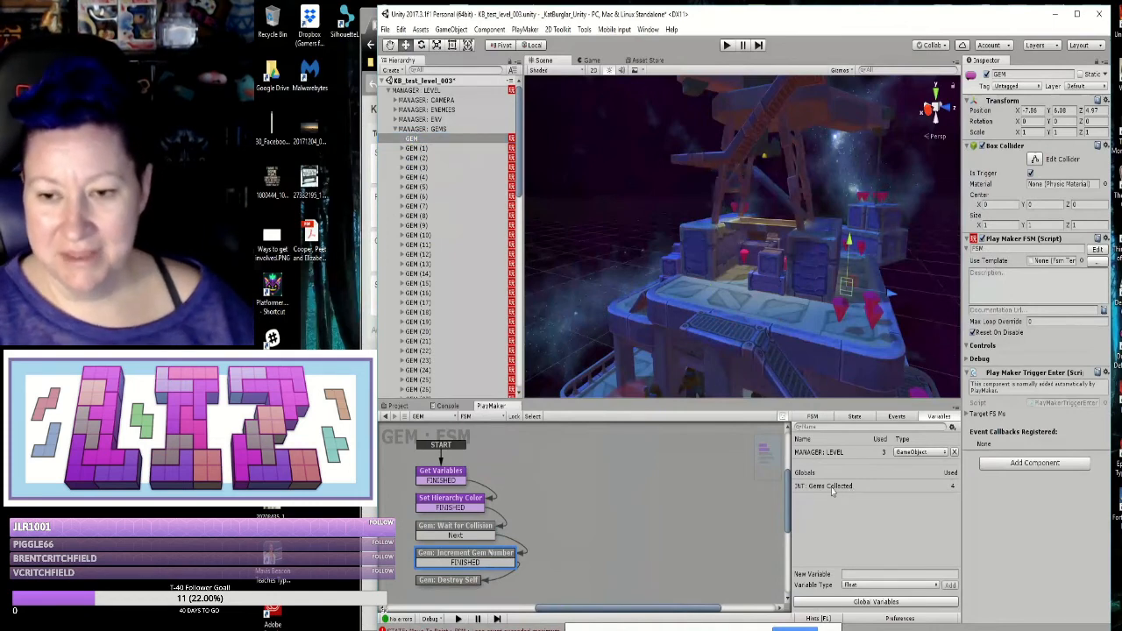
pyautogui.rightClick(810, 492)
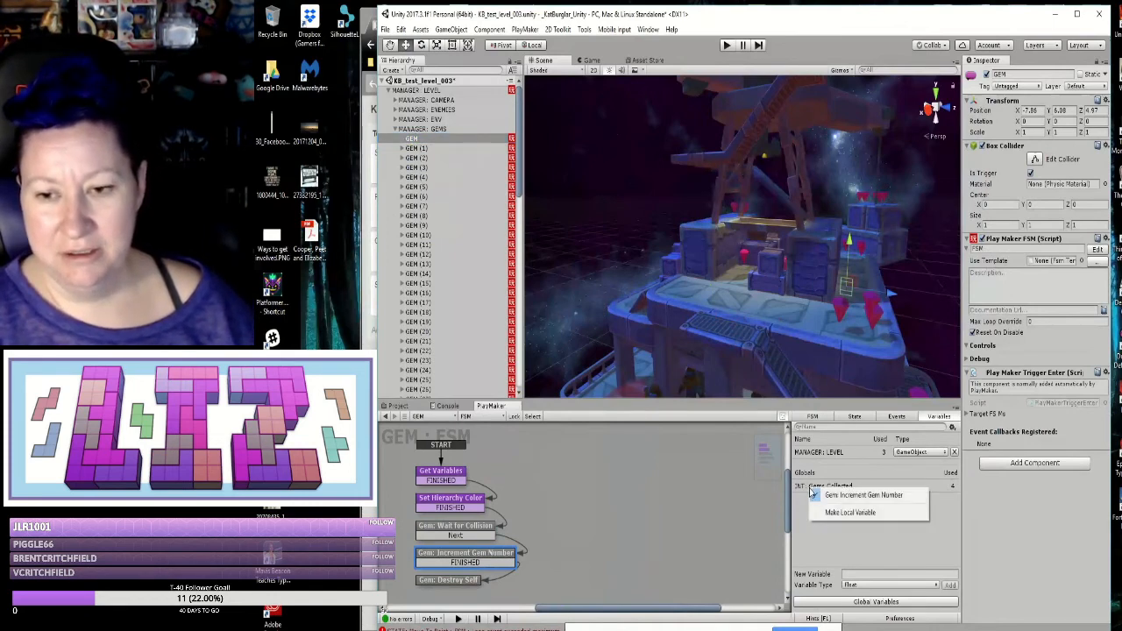
pyautogui.click(821, 513)
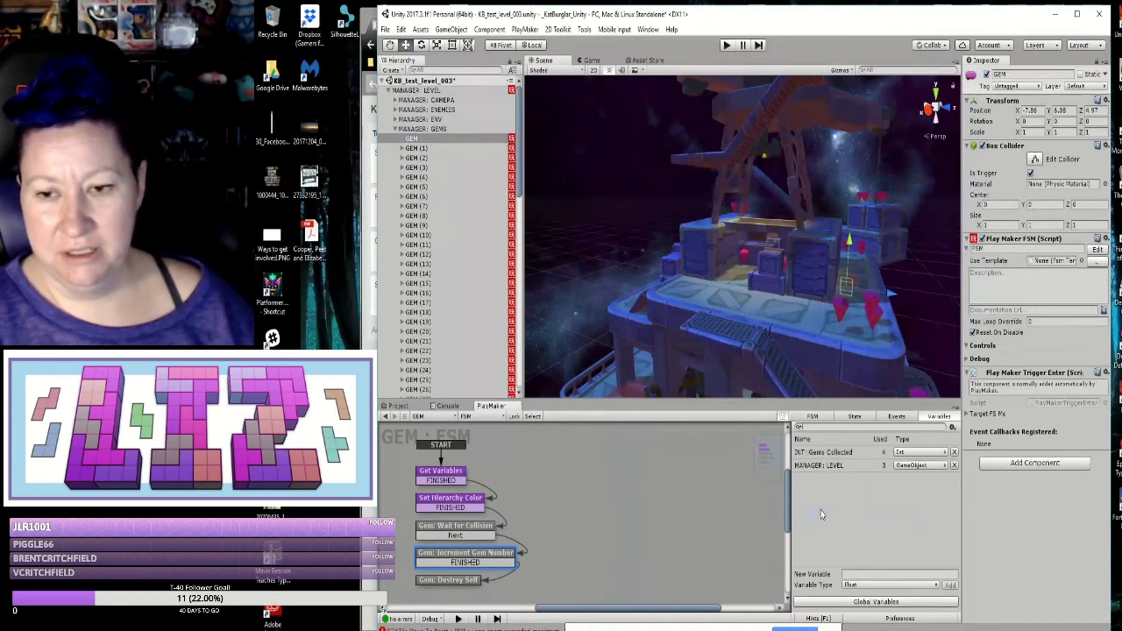
pyautogui.click(955, 453)
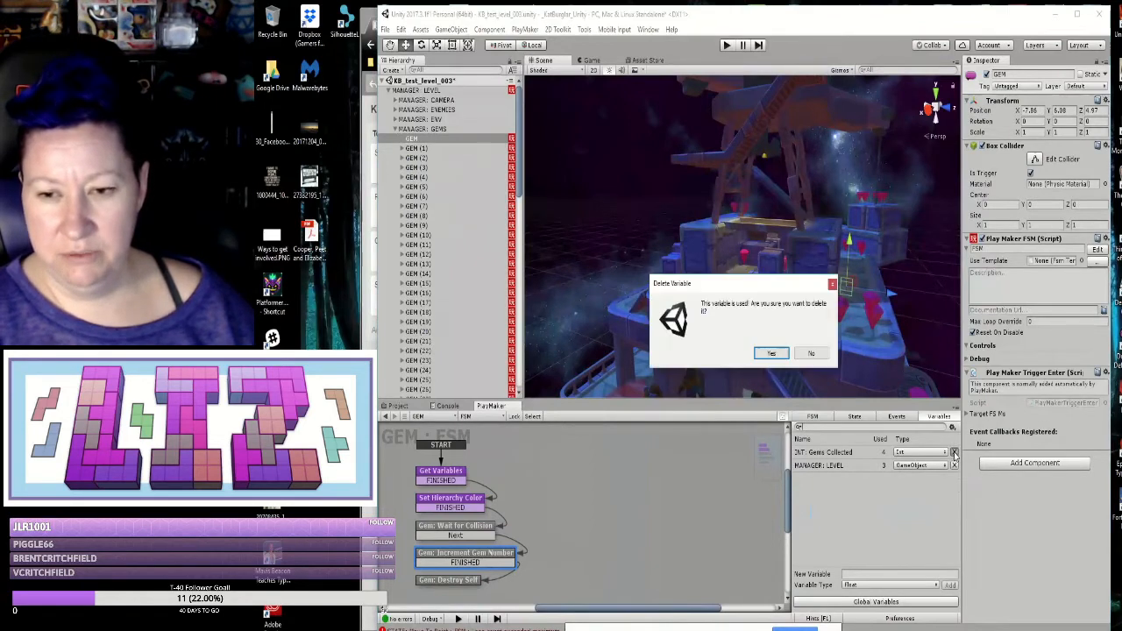
pyautogui.click(772, 355)
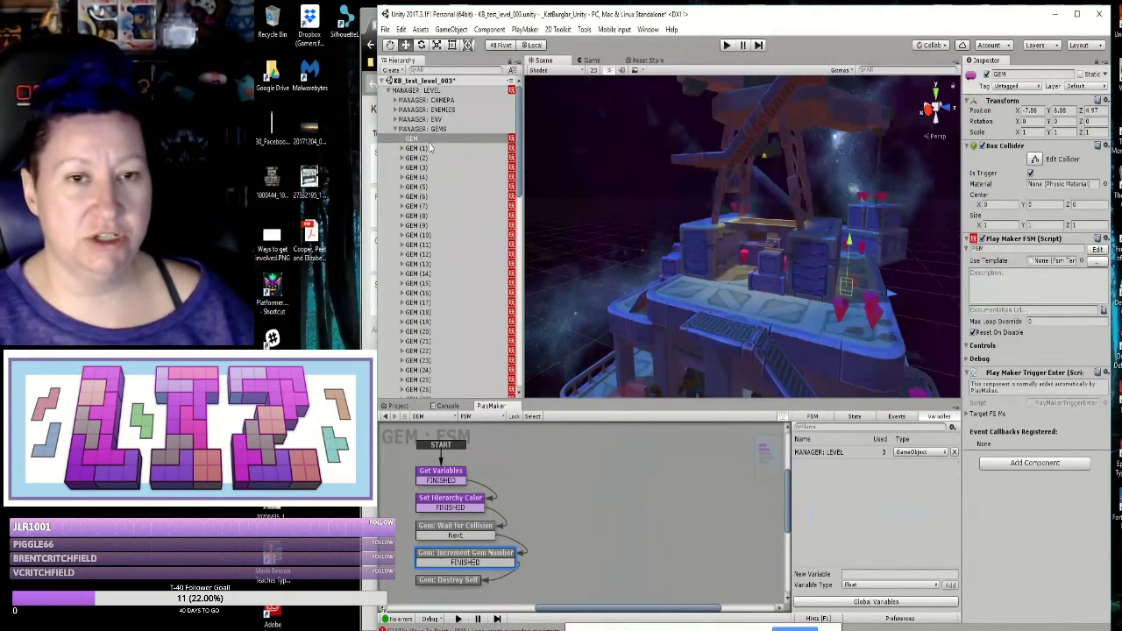
# Step: Collapse MANAGER: GEMS and reselect KAT to return to its Variable Depot FSM
pyautogui.click(395, 129)
pyautogui.click(394, 139)
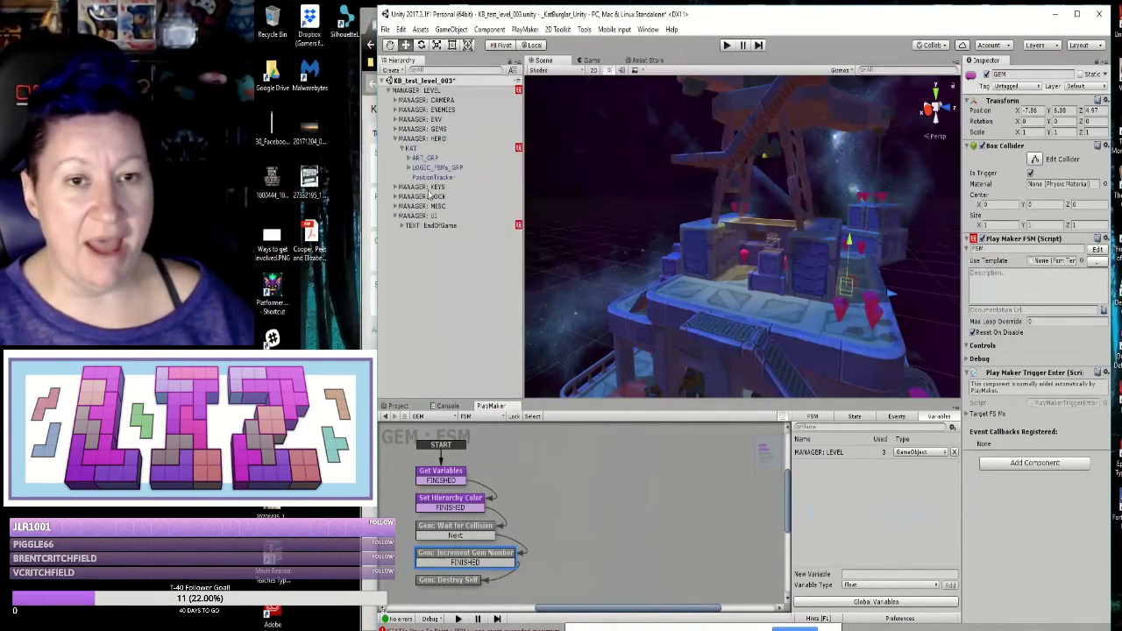
pyautogui.click(410, 148)
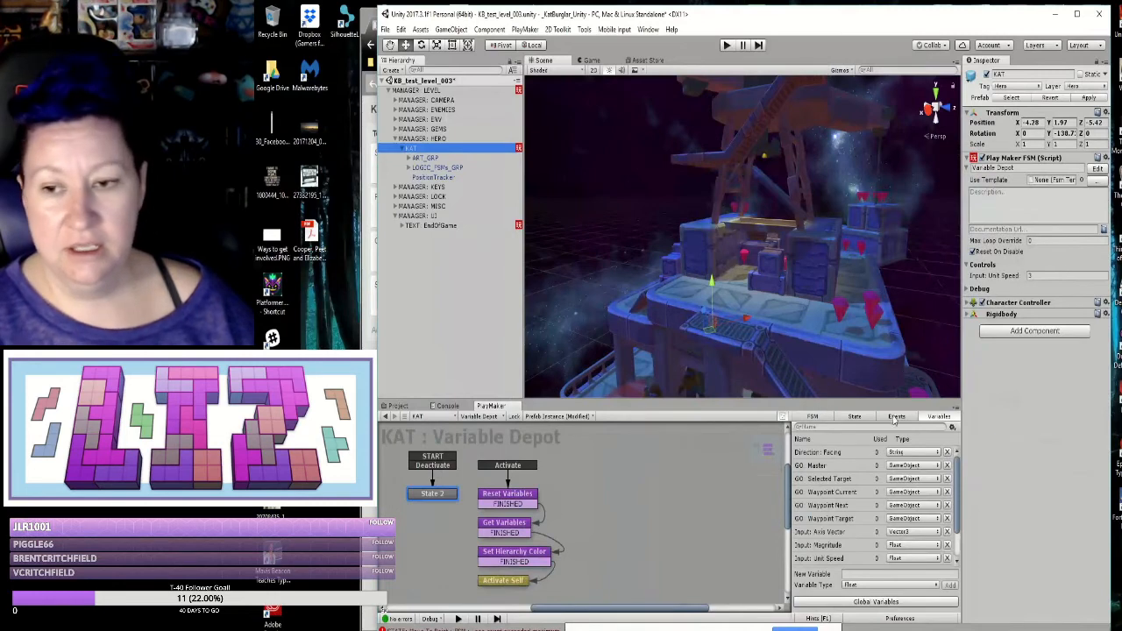
# Step: Start a new Int variable in KAT's Variable Depot FSM with the name INT:Gems
pyautogui.click(958, 498)
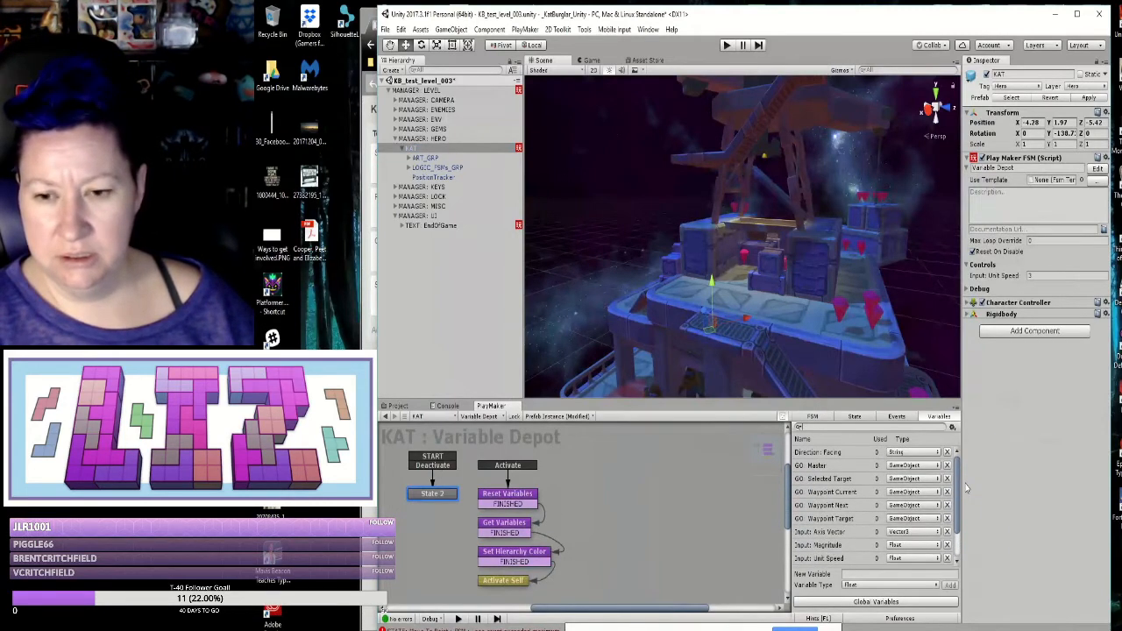
pyautogui.moveTo(966, 488); pyautogui.dragTo(971, 521)
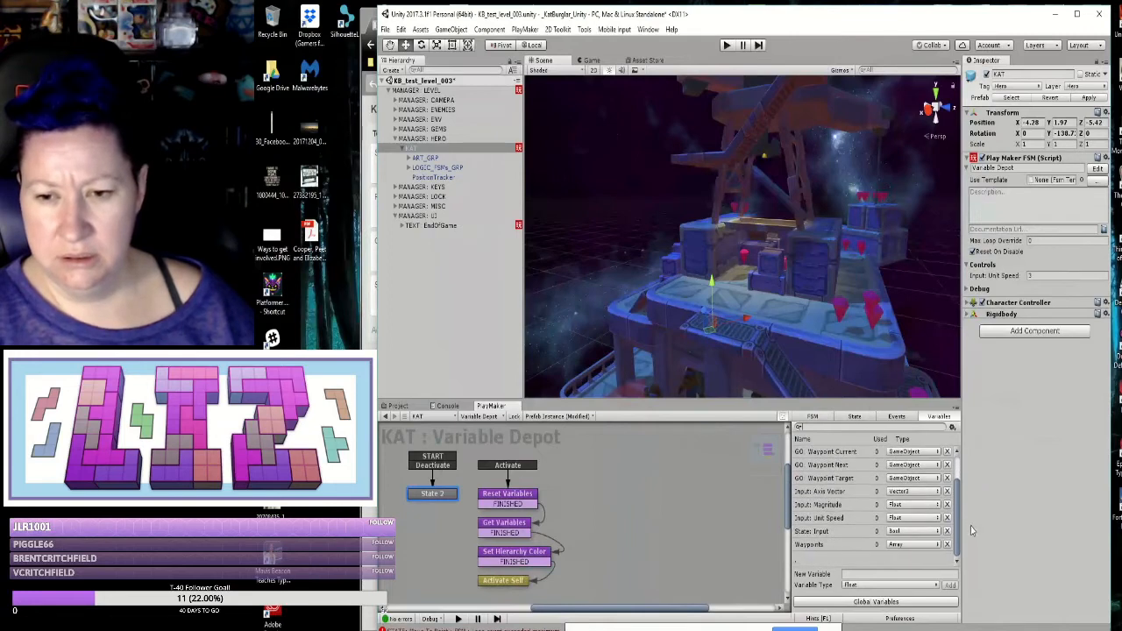
pyautogui.click(858, 585)
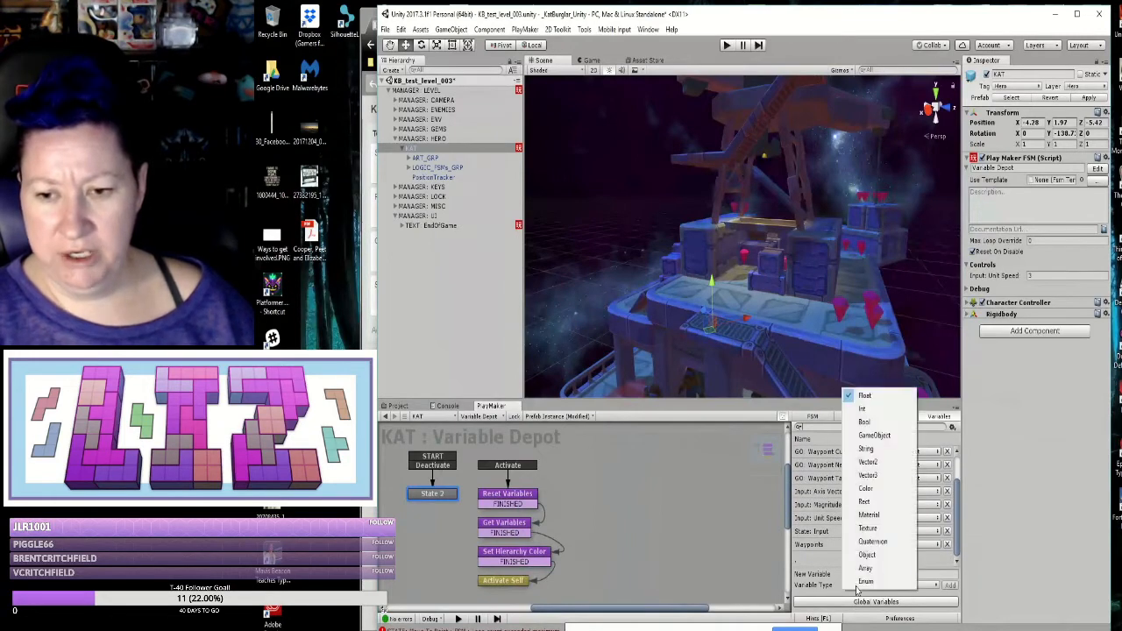
pyautogui.click(863, 409)
pyautogui.click(860, 573)
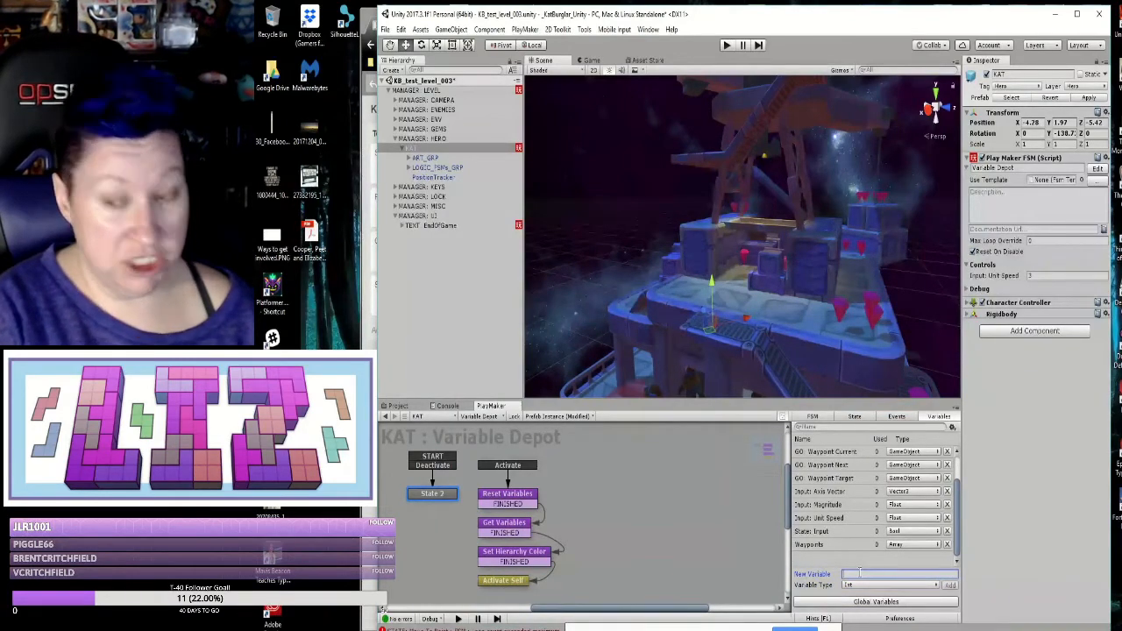
pyautogui.write('GEMS')
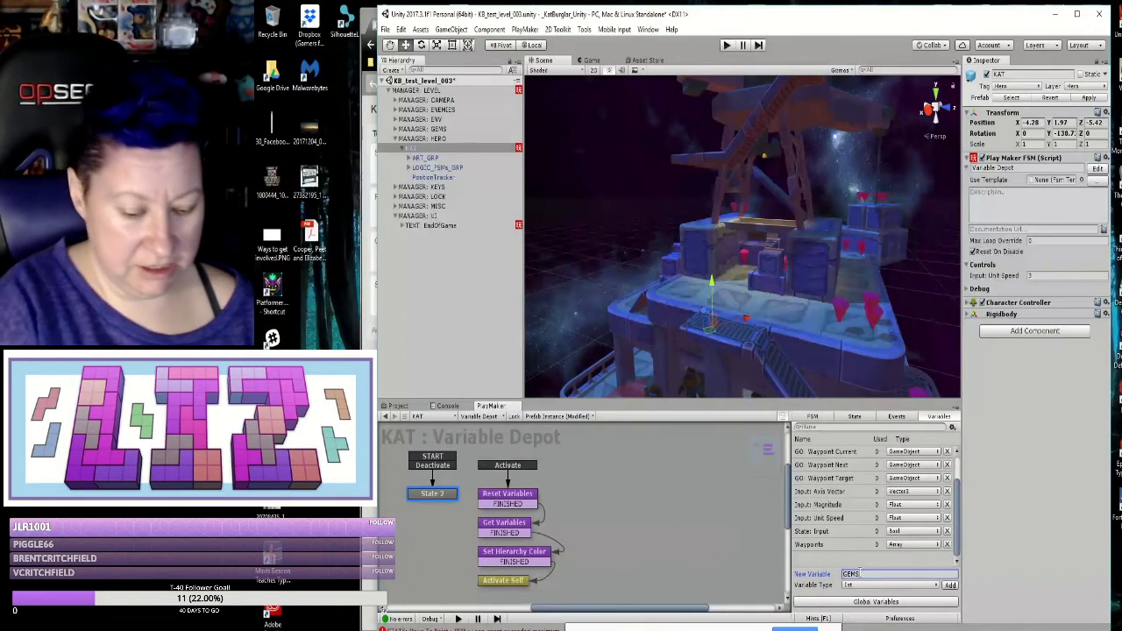
pyautogui.press('Home')
pyautogui.write('INT_')
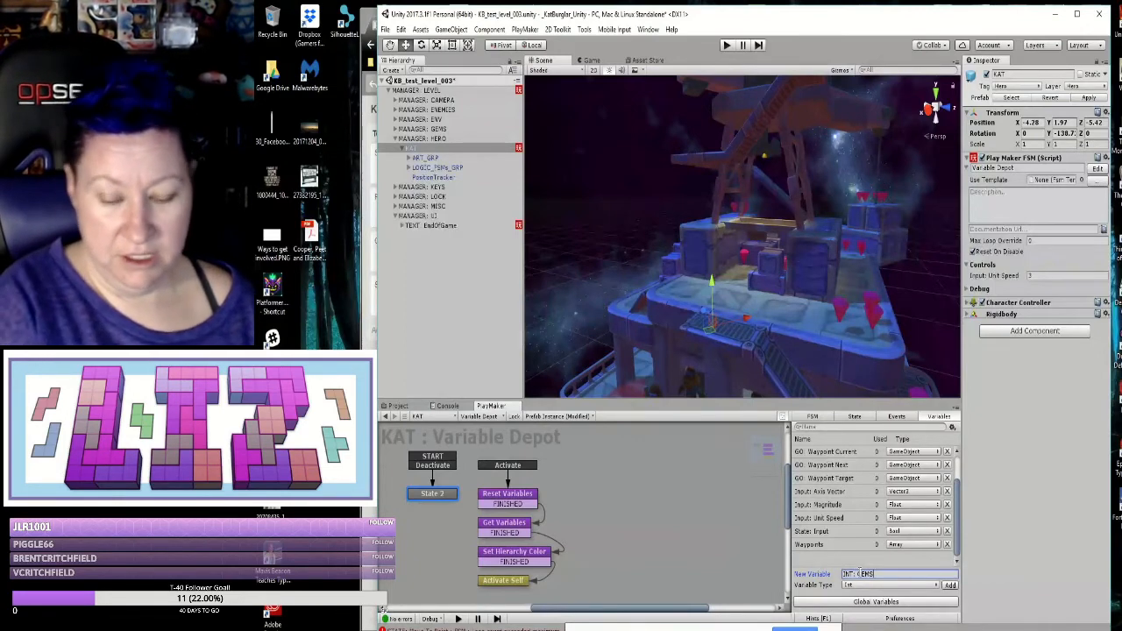
pyautogui.press('Delete')
pyautogui.press('Delete')
pyautogui.press('Delete')
pyautogui.press('Delete')
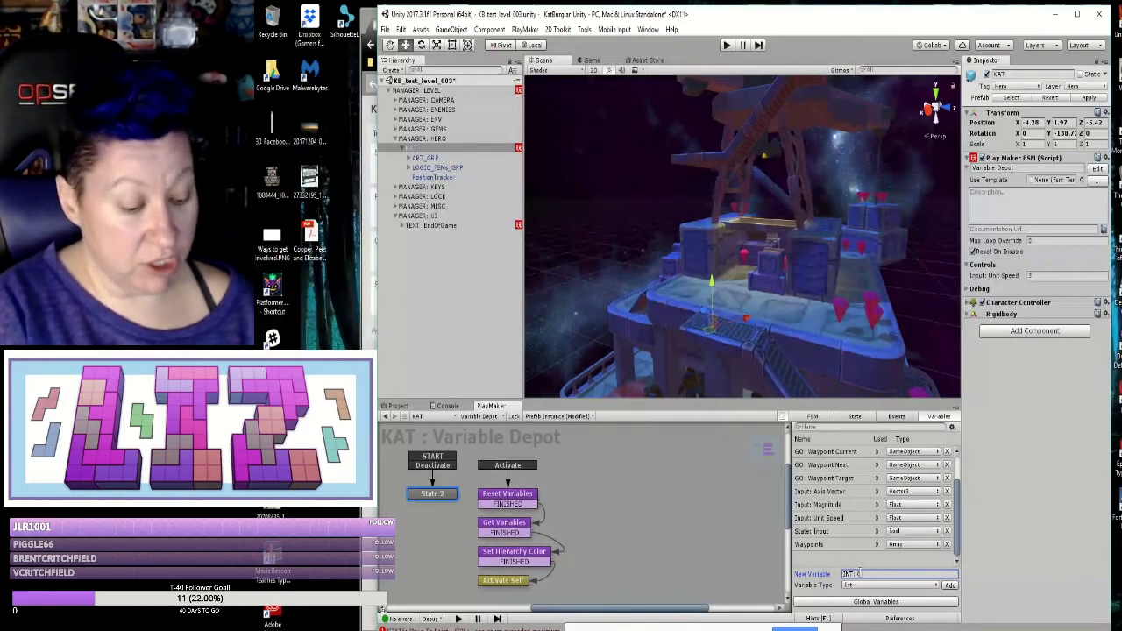
pyautogui.write('Gems')
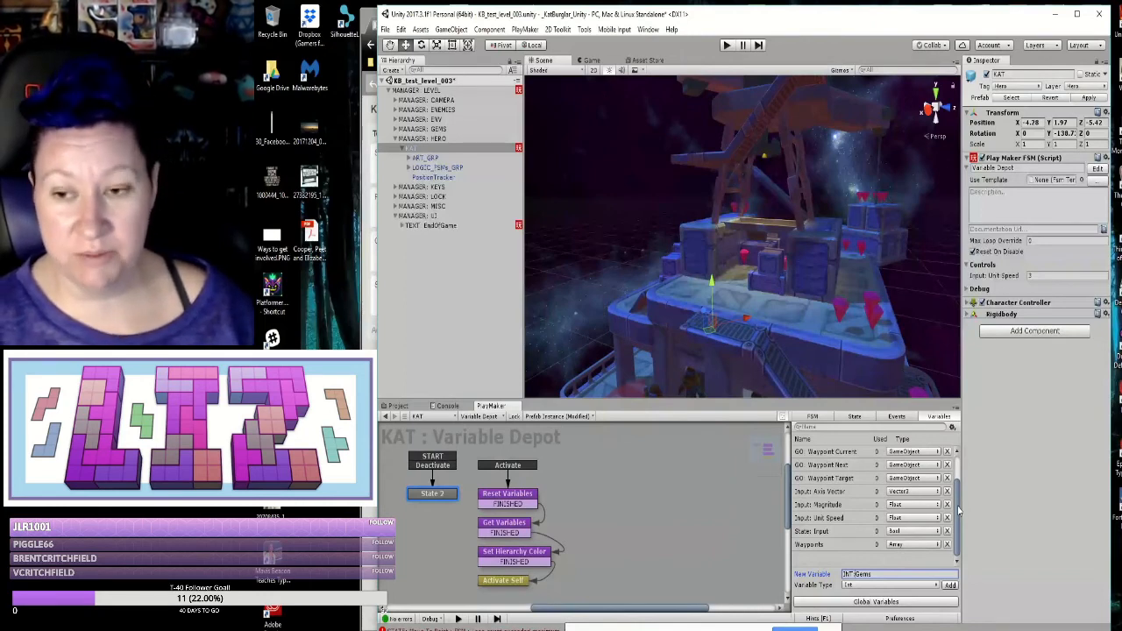
# Step: Complete the new variable's name as INT:Gems Collected and add it to KAT's Variable Depot FSM, accepting the break of the prefab connection
pyautogui.moveTo(958, 509); pyautogui.dragTo(960, 485)
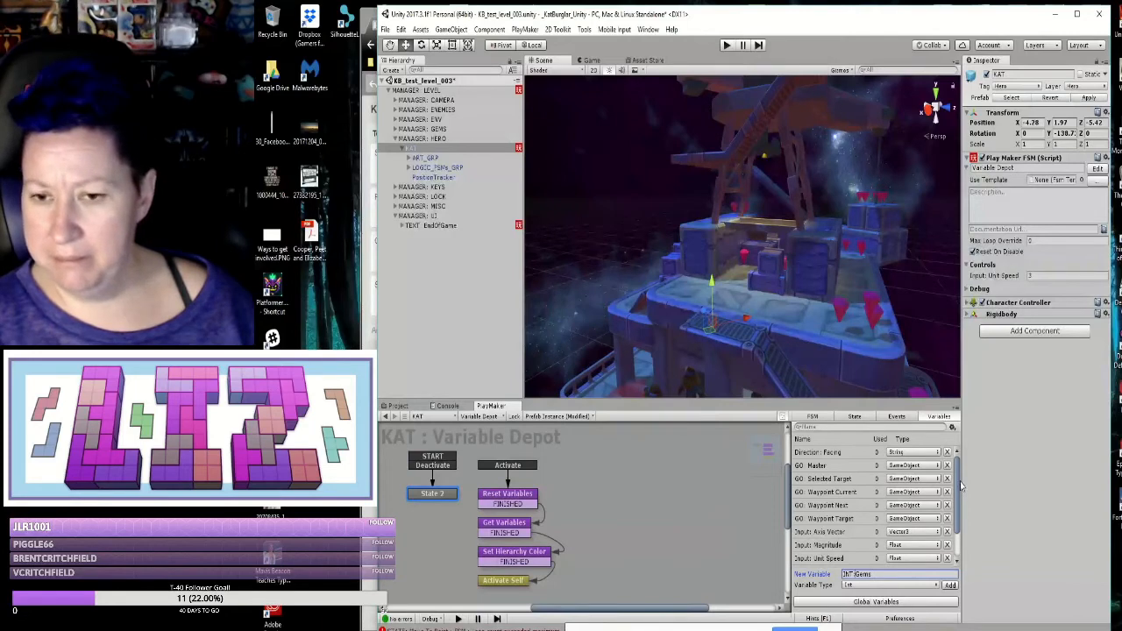
pyautogui.moveTo(962, 485); pyautogui.dragTo(968, 518)
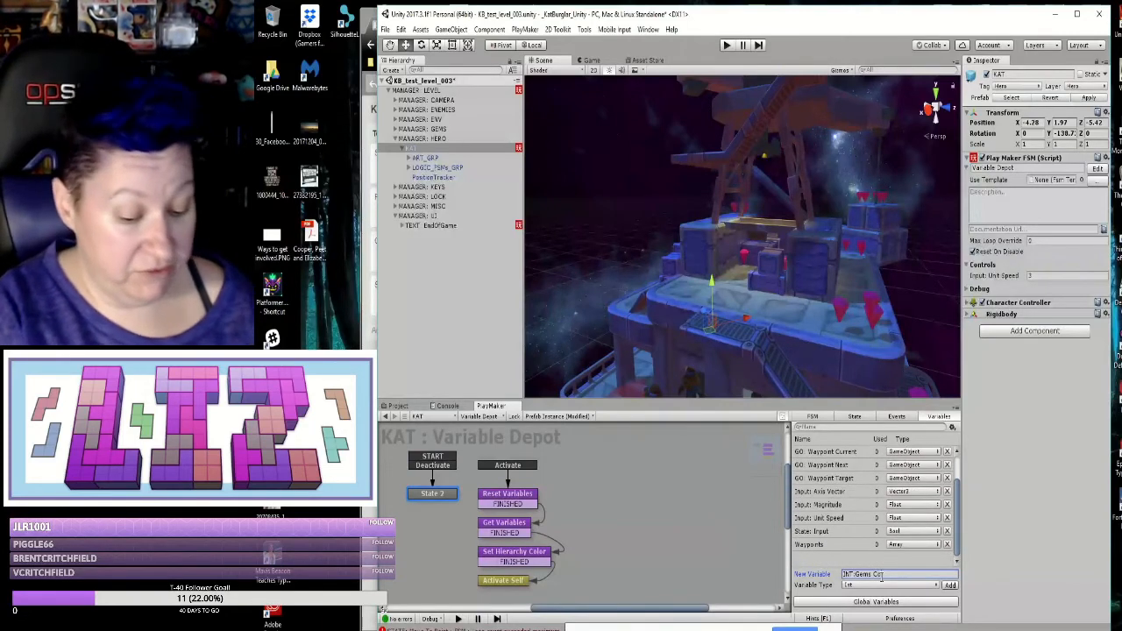
pyautogui.write('Collected')
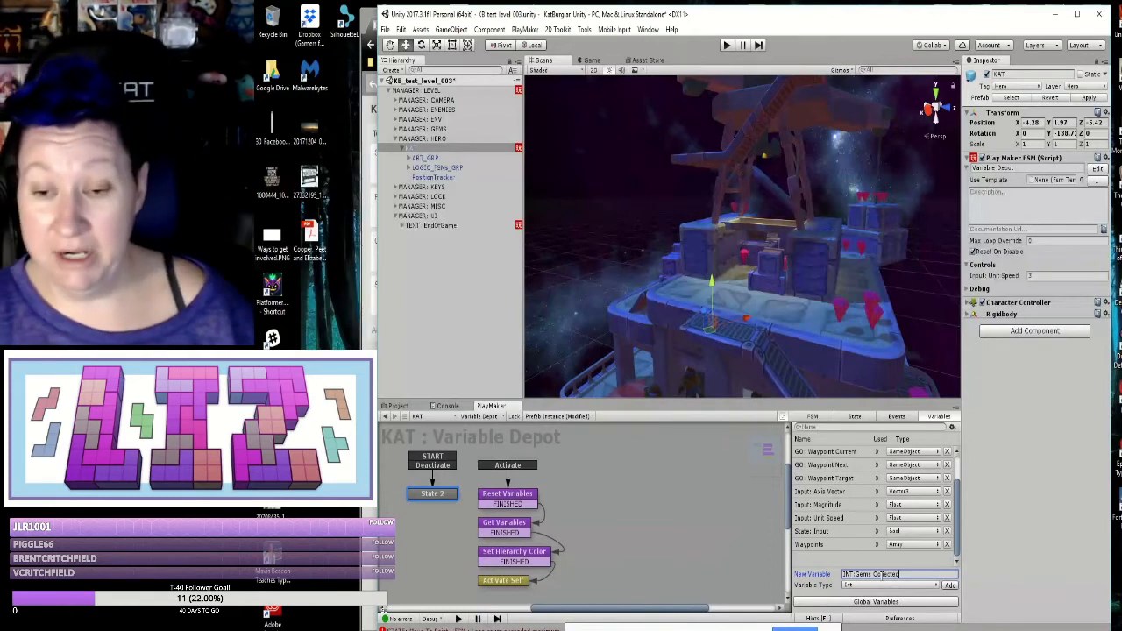
pyautogui.click(958, 590)
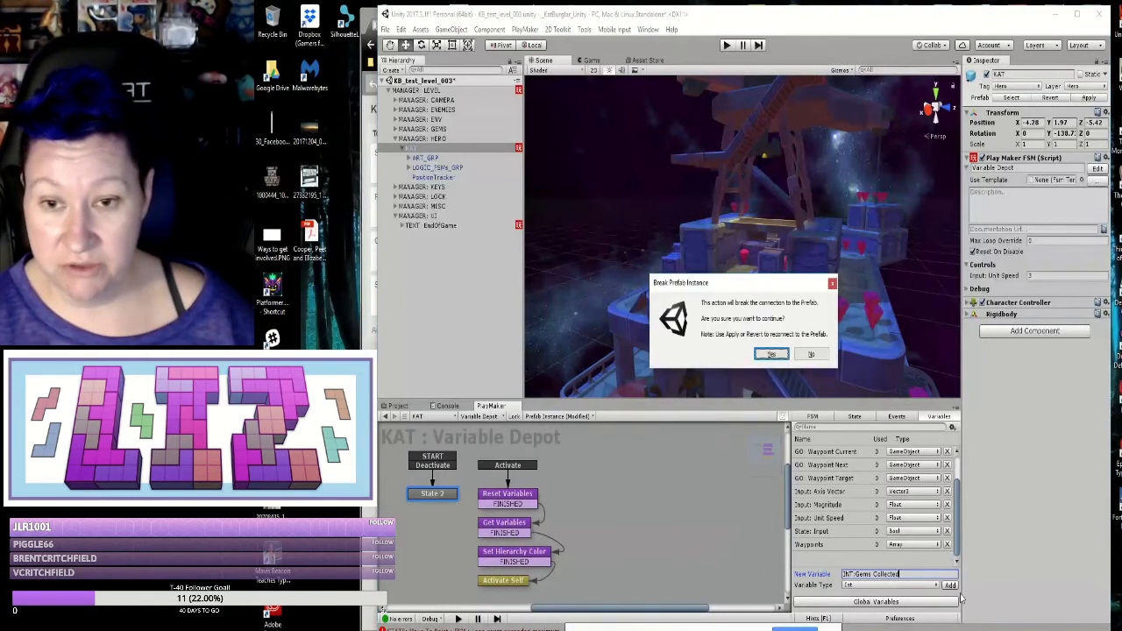
pyautogui.click(771, 354)
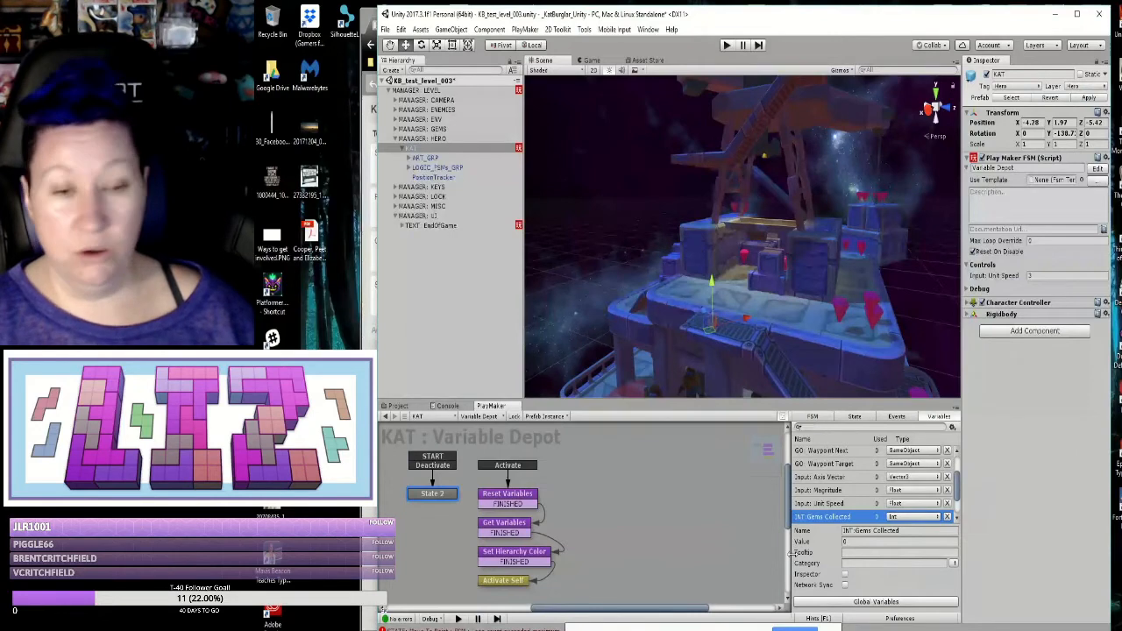
# Step: Move KAT's INT:Gems Collected variable to the global variables and confirm making it global
pyautogui.moveTo(789, 555); pyautogui.dragTo(775, 554)
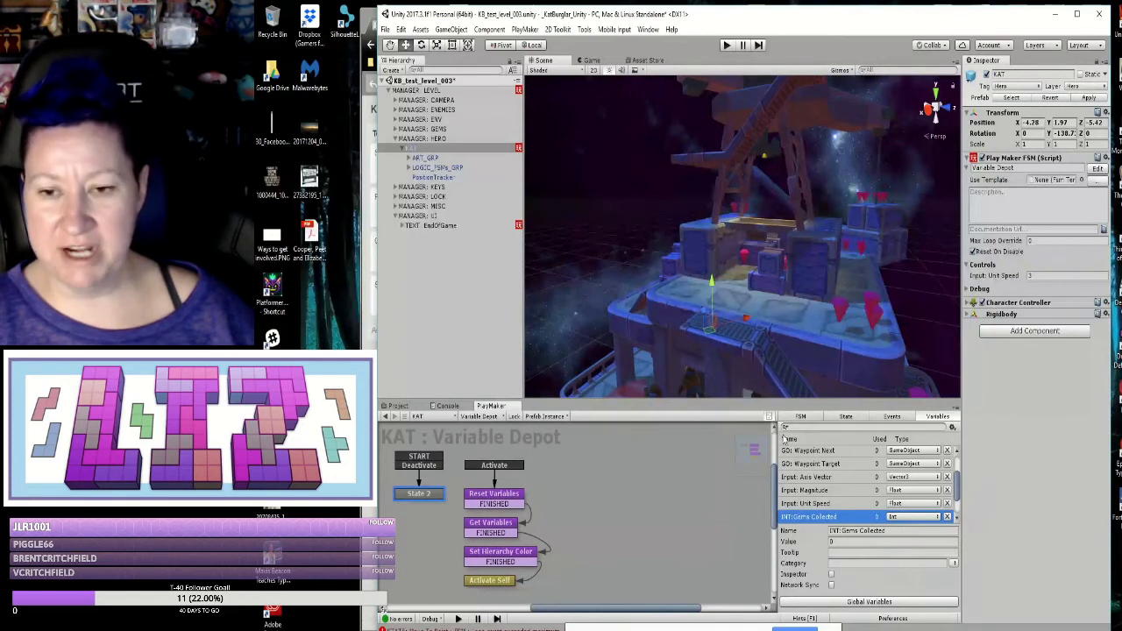
pyautogui.rightClick(784, 509)
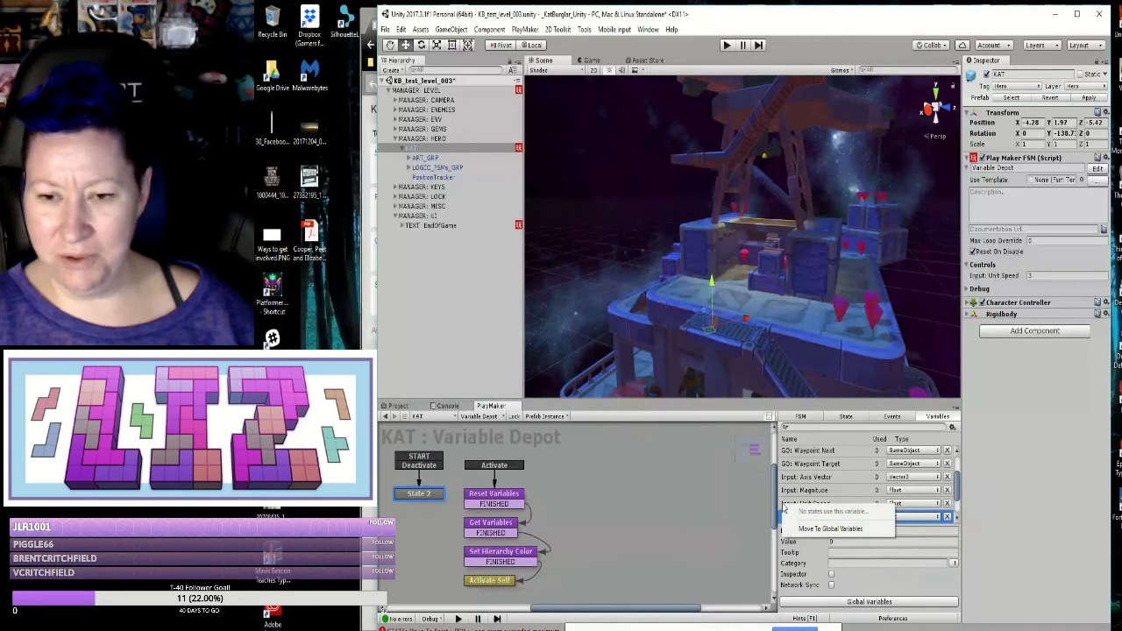
pyautogui.click(916, 533)
pyautogui.click(800, 518)
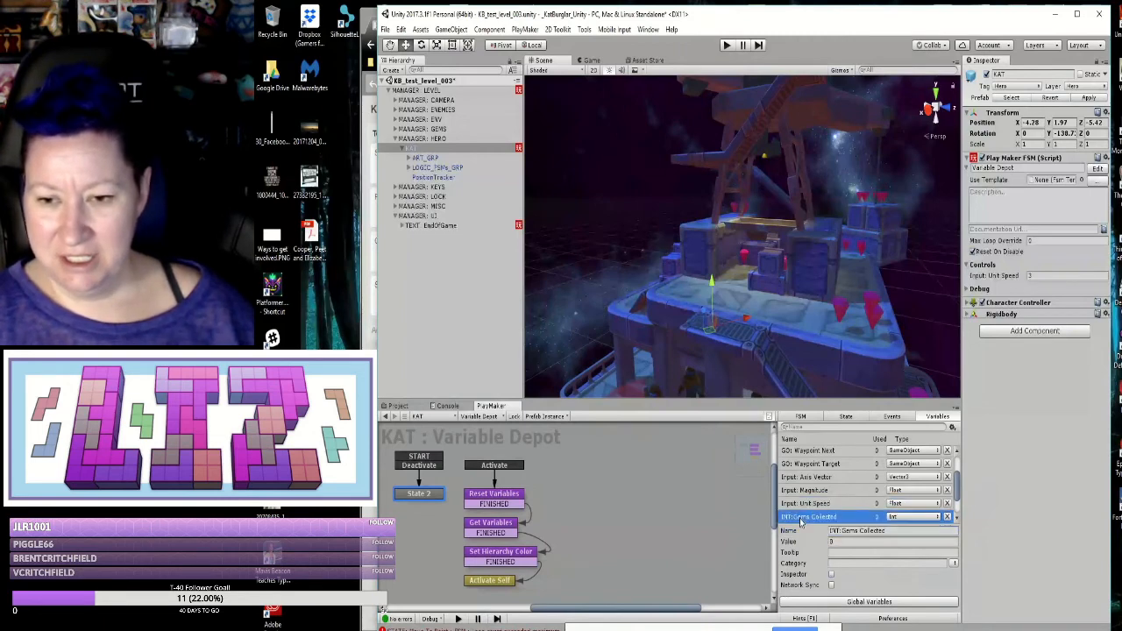
pyautogui.rightClick(800, 518)
pyautogui.click(817, 543)
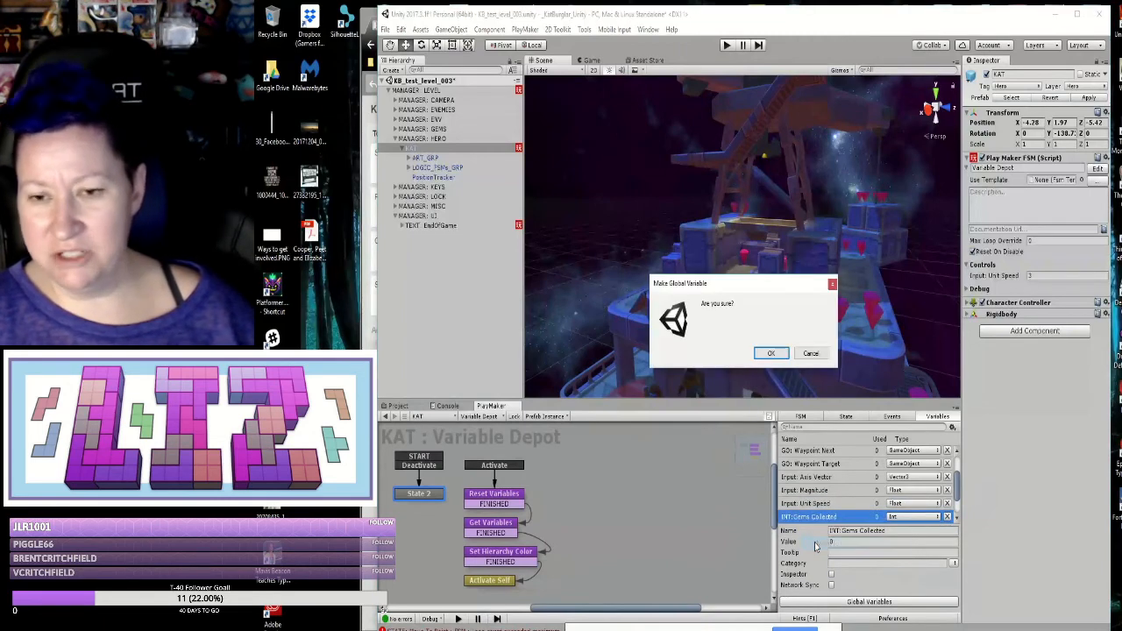
pyautogui.click(767, 352)
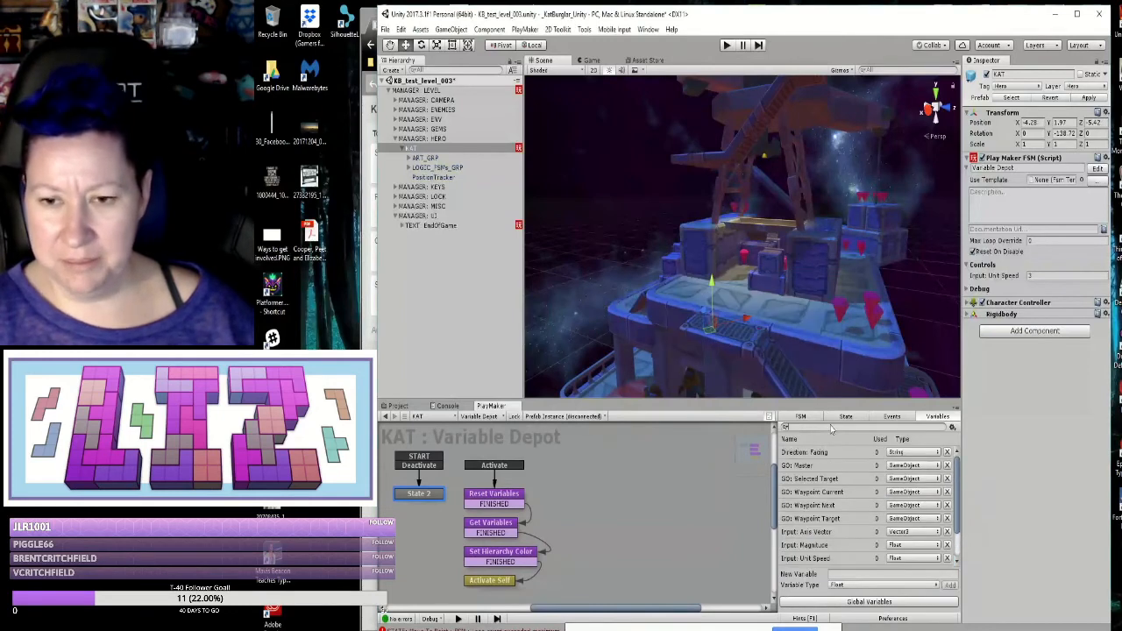
# Step: Delete the duplicate Gems Collected entry from the global variables and close the Globals window
pyautogui.scroll(-2, 826, 517)
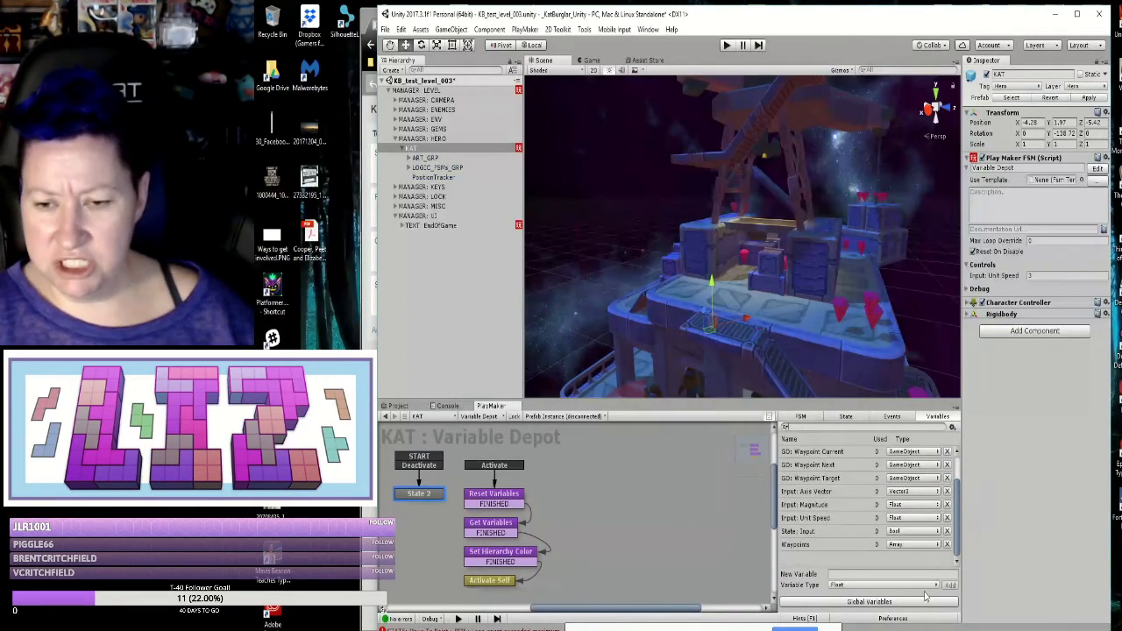
pyautogui.click(894, 602)
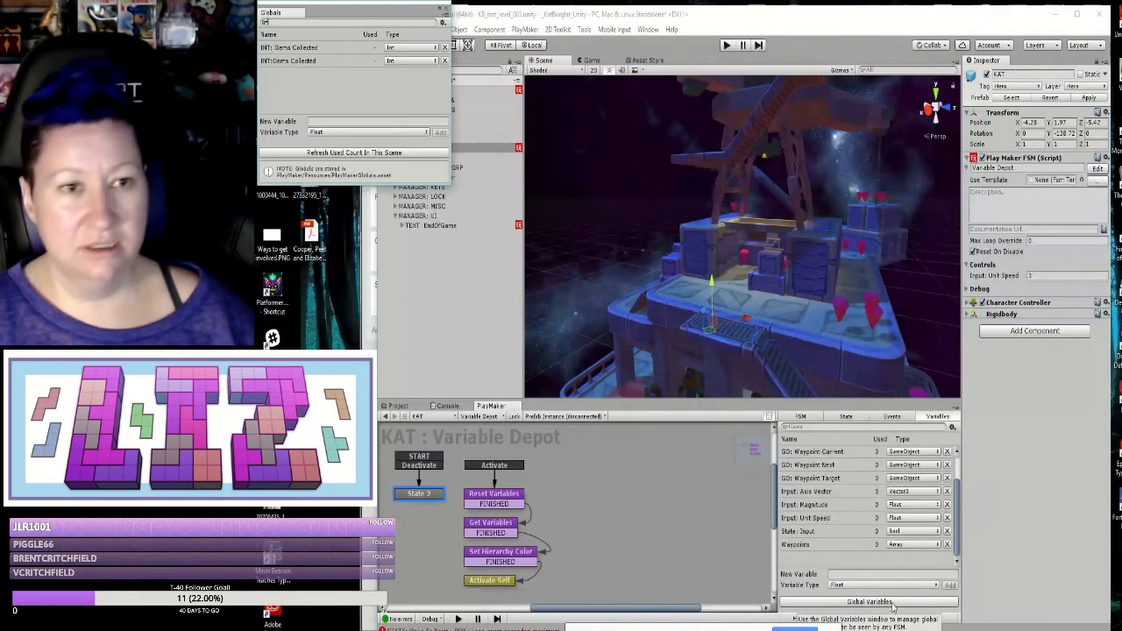
pyautogui.moveTo(368, 11); pyautogui.dragTo(428, 66)
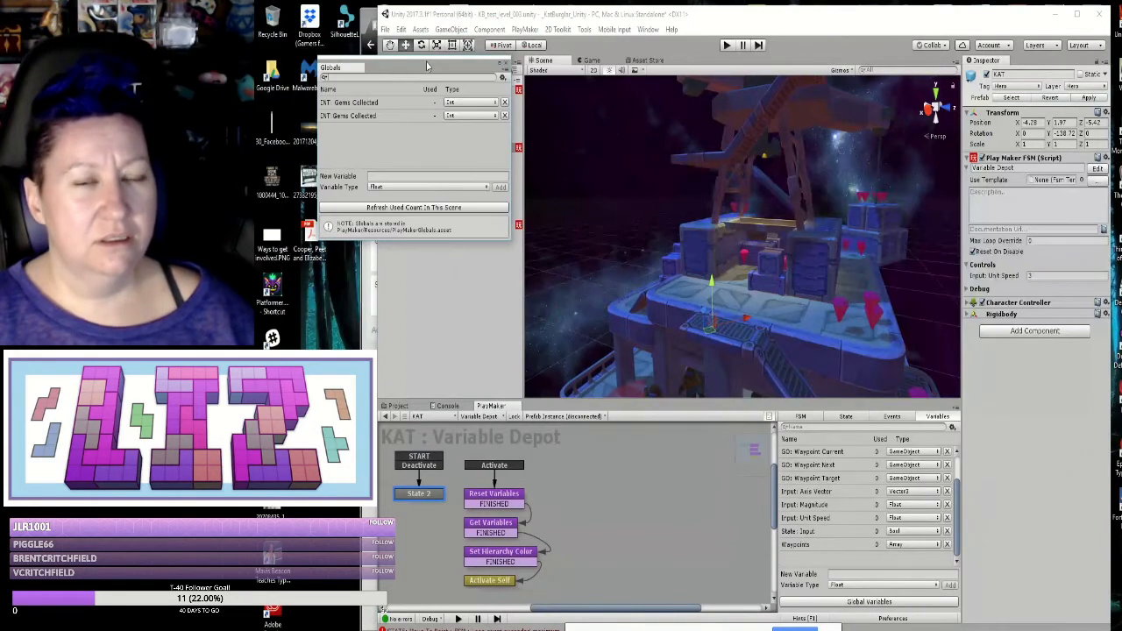
pyautogui.click(504, 115)
pyautogui.click(771, 351)
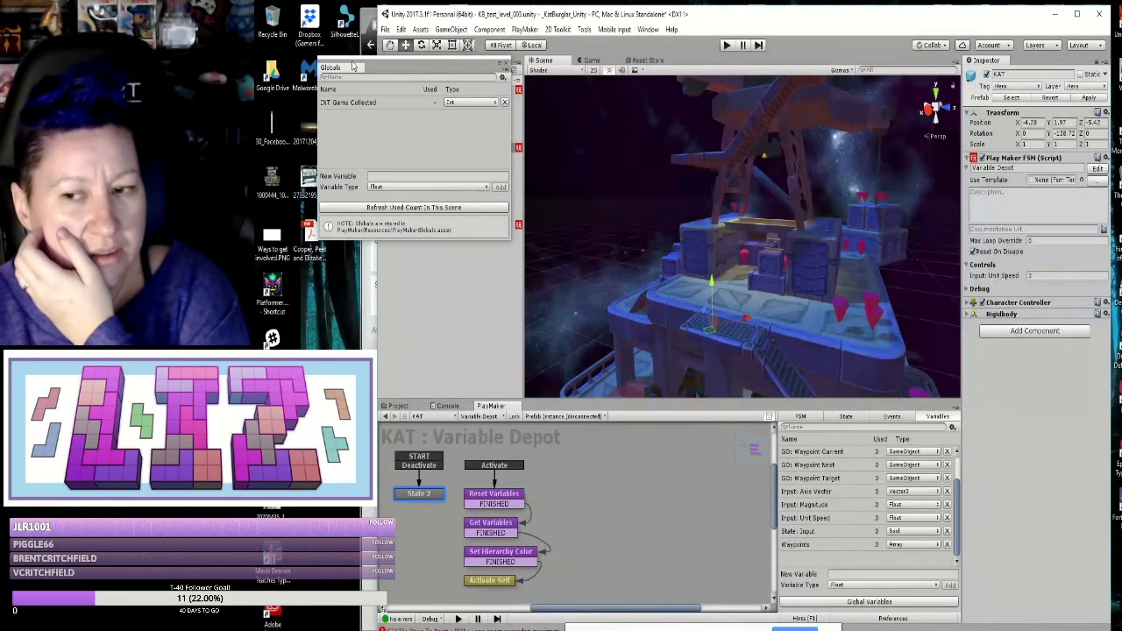
pyautogui.moveTo(939, 425); pyautogui.dragTo(351, 295)
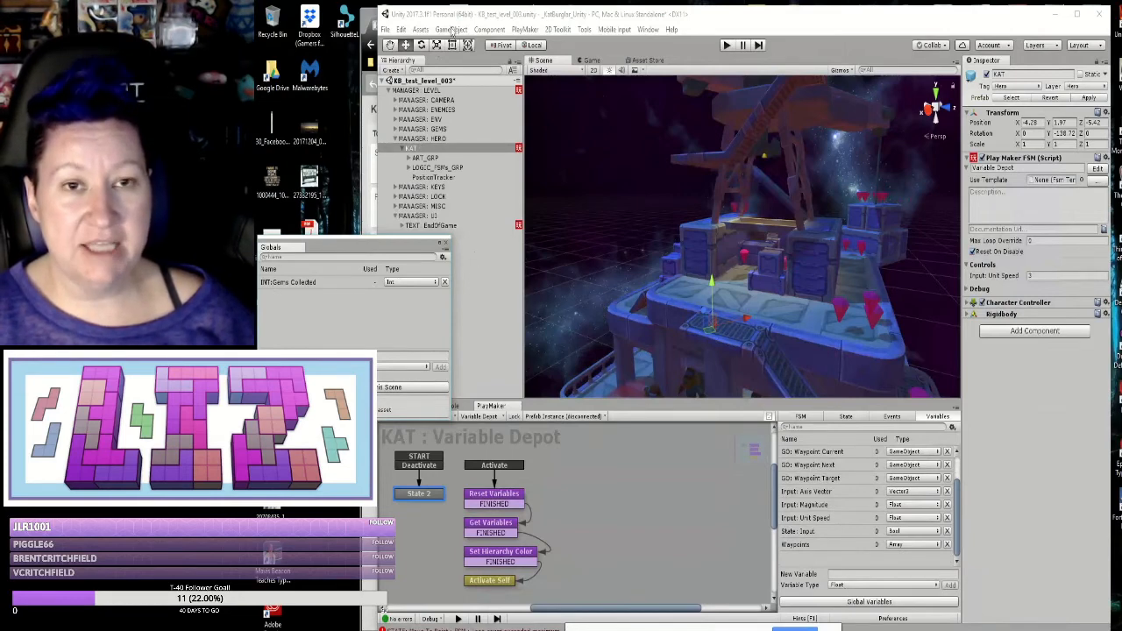
pyautogui.click(549, 15)
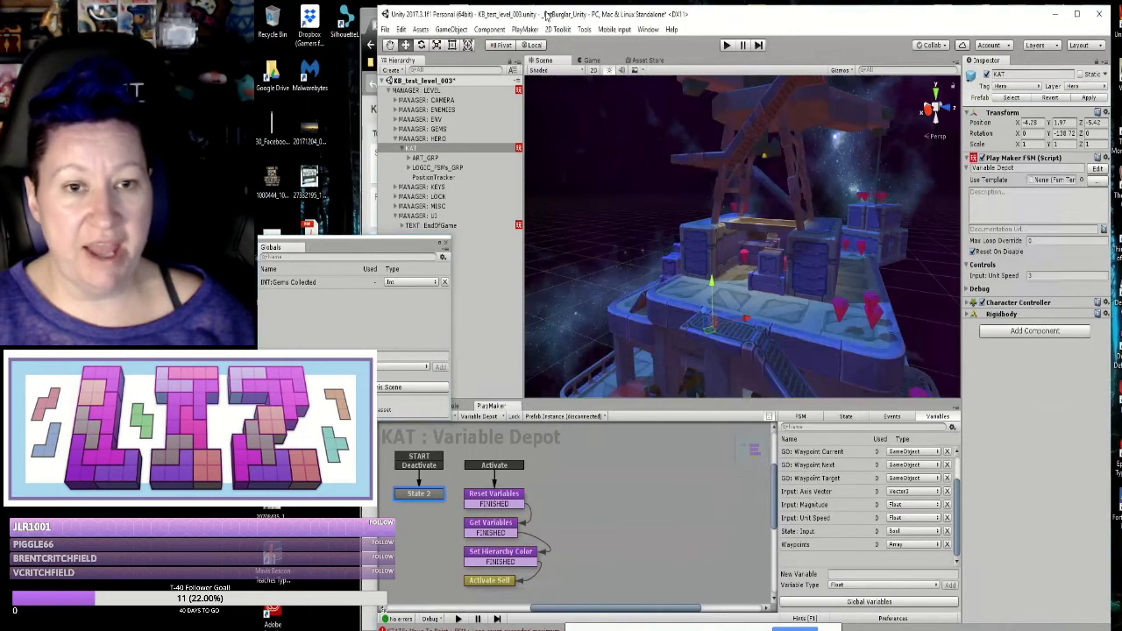
pyautogui.click(443, 245)
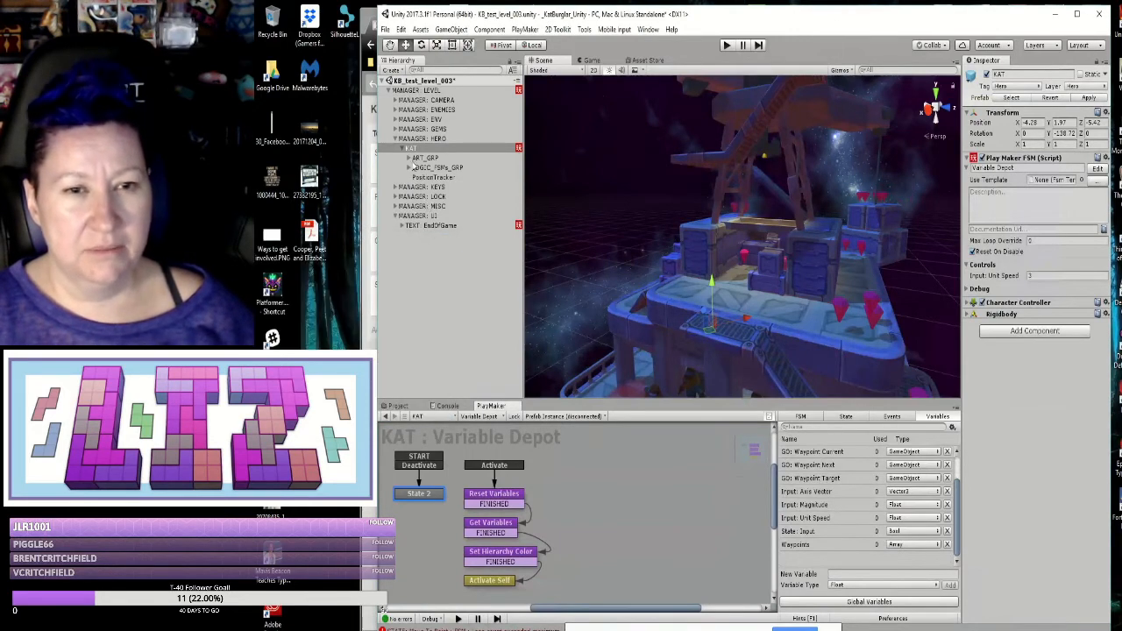
# Step: Expand MANAGER: GEMS and inspect the actions of the first GEM's Increment Gem Number state
pyautogui.click(394, 129)
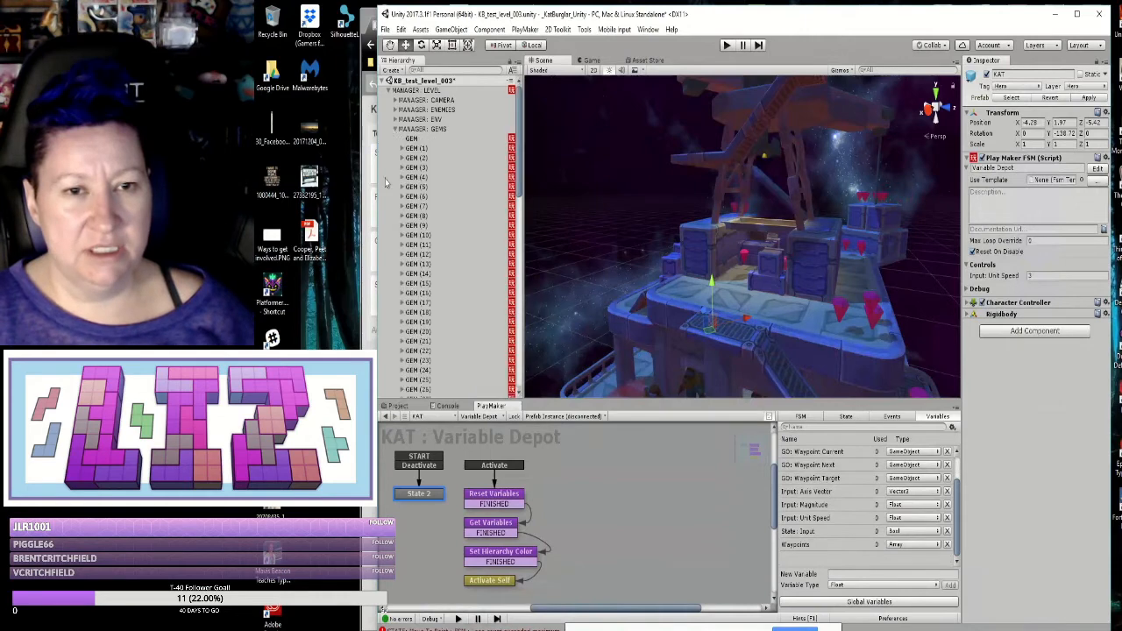
pyautogui.click(411, 138)
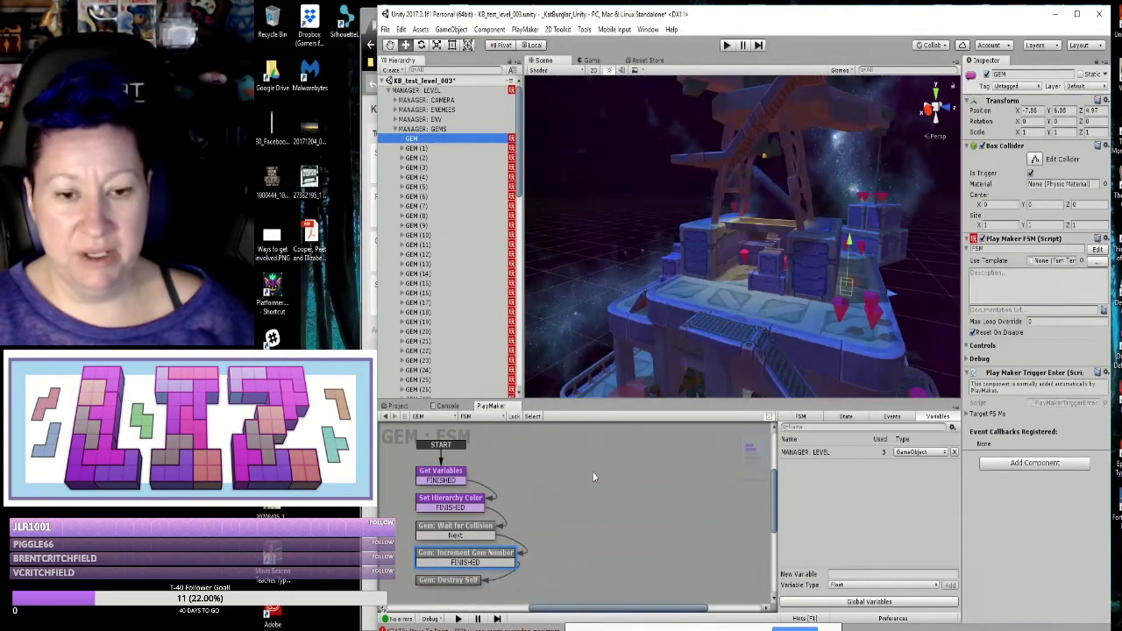
pyautogui.click(467, 555)
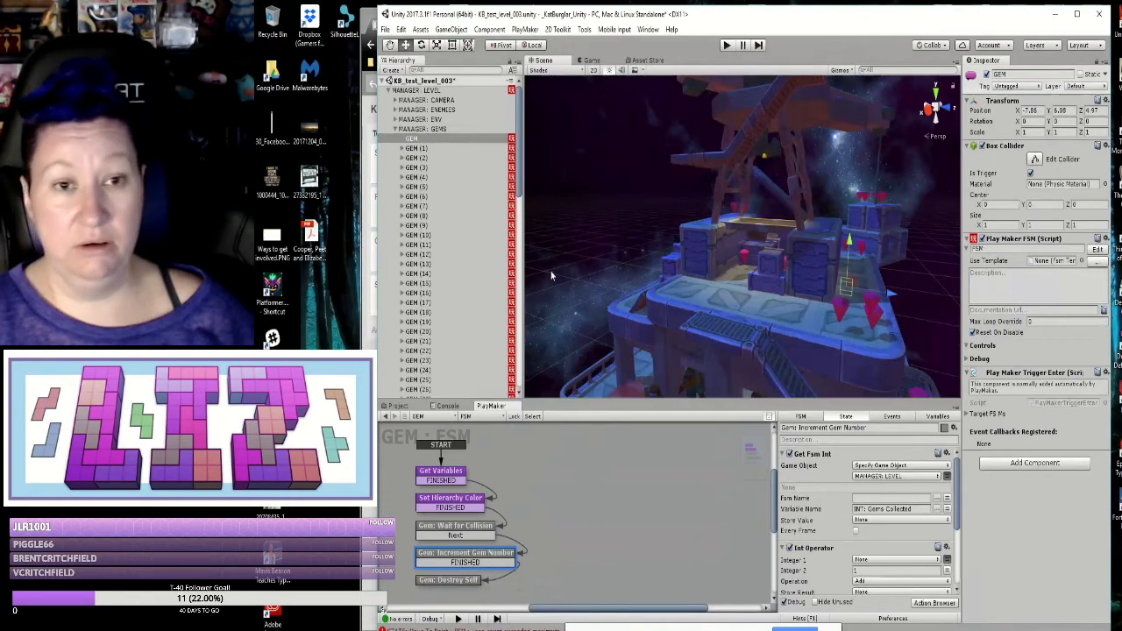
# Step: Add a new Int variable named INT: Gems in Game to the MANAGER: LEVEL FSM
pyautogui.click(420, 91)
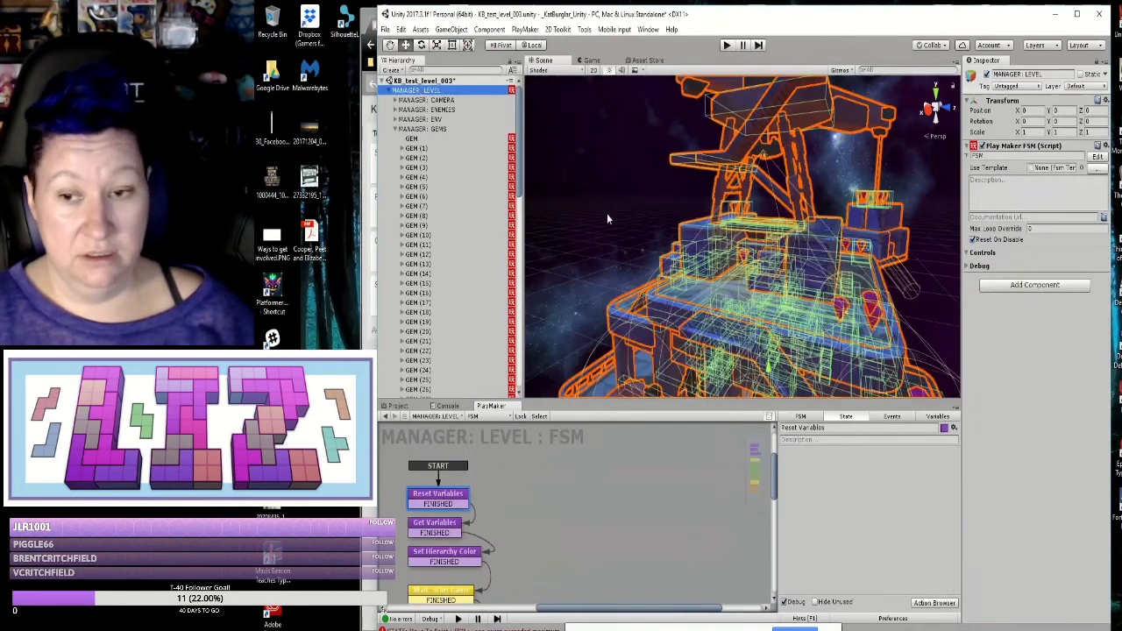
pyautogui.click(932, 418)
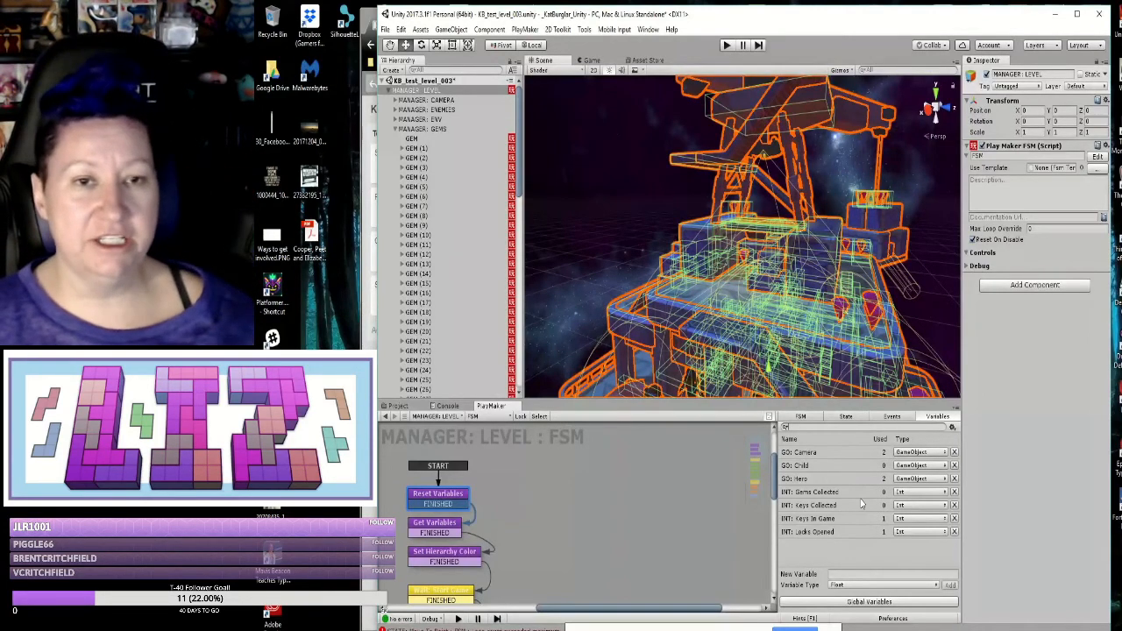
pyautogui.click(850, 585)
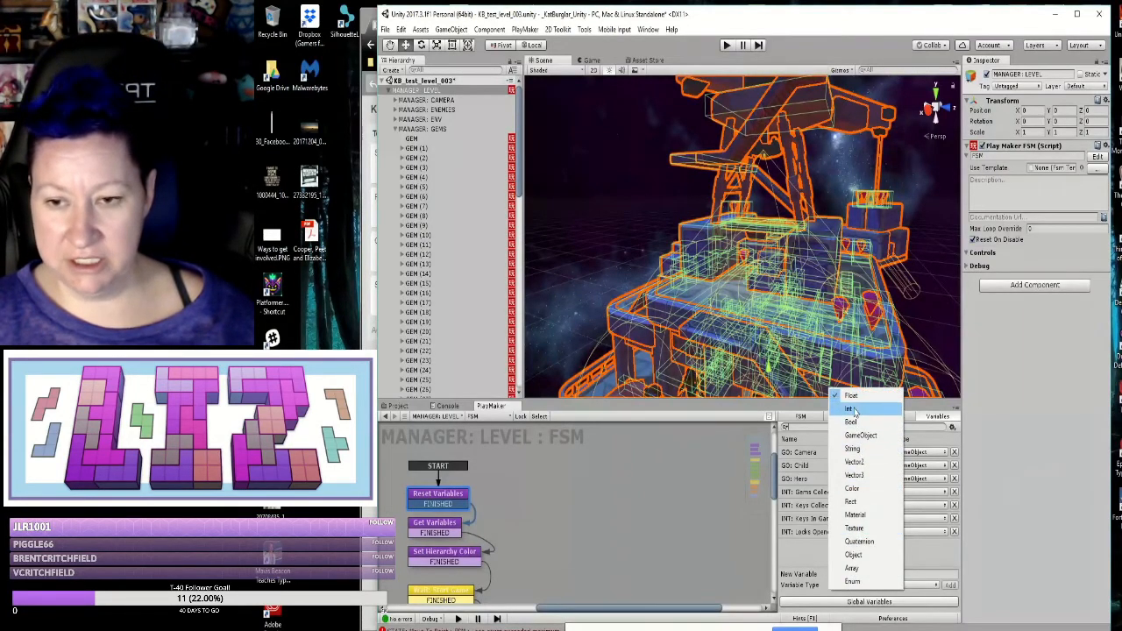
pyautogui.click(849, 409)
pyautogui.click(843, 574)
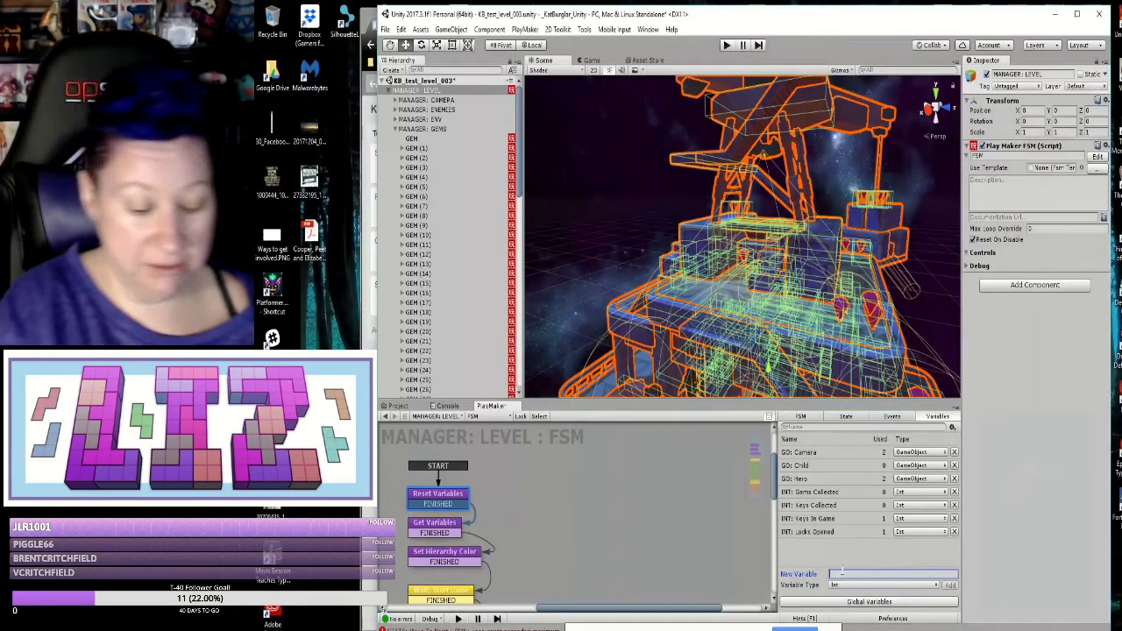
pyautogui.write('INT:')
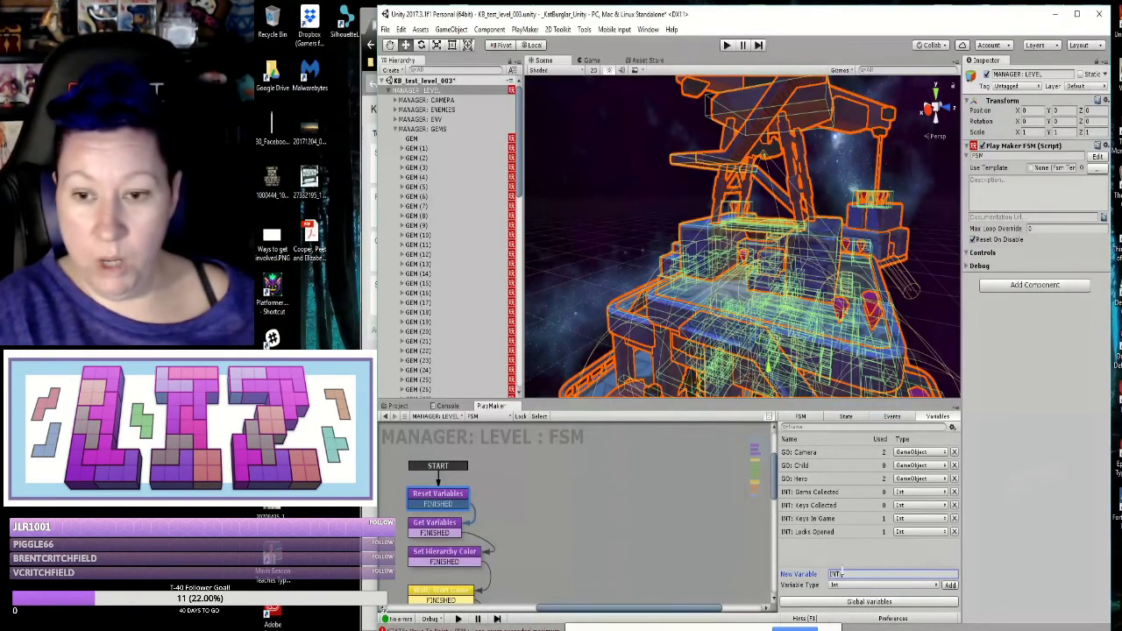
pyautogui.write(' G')
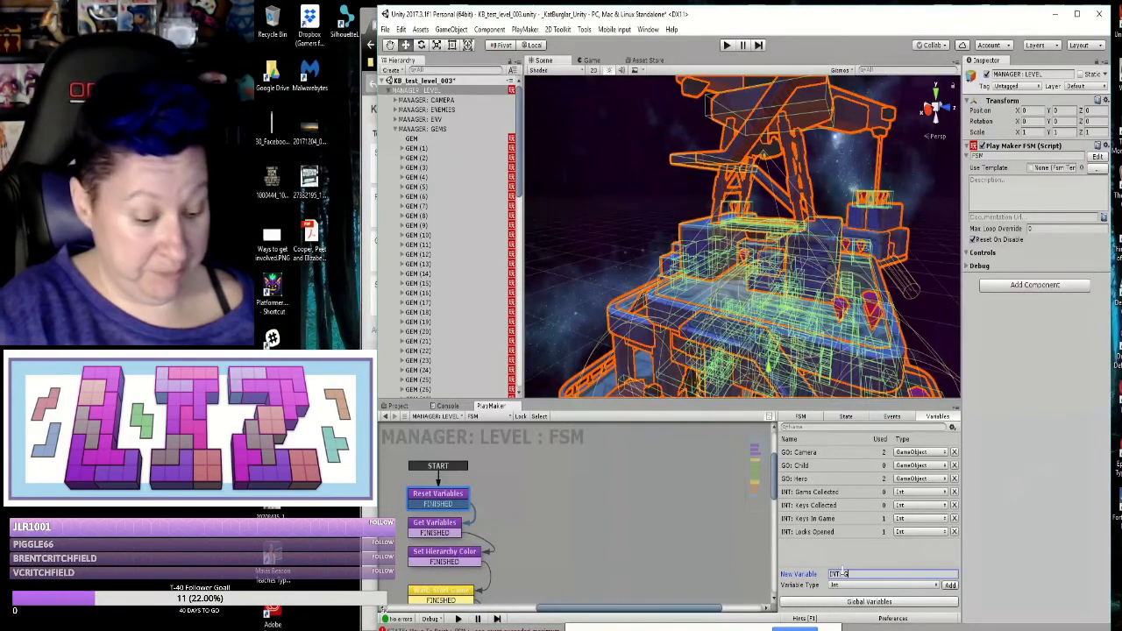
pyautogui.write('ems In Game')
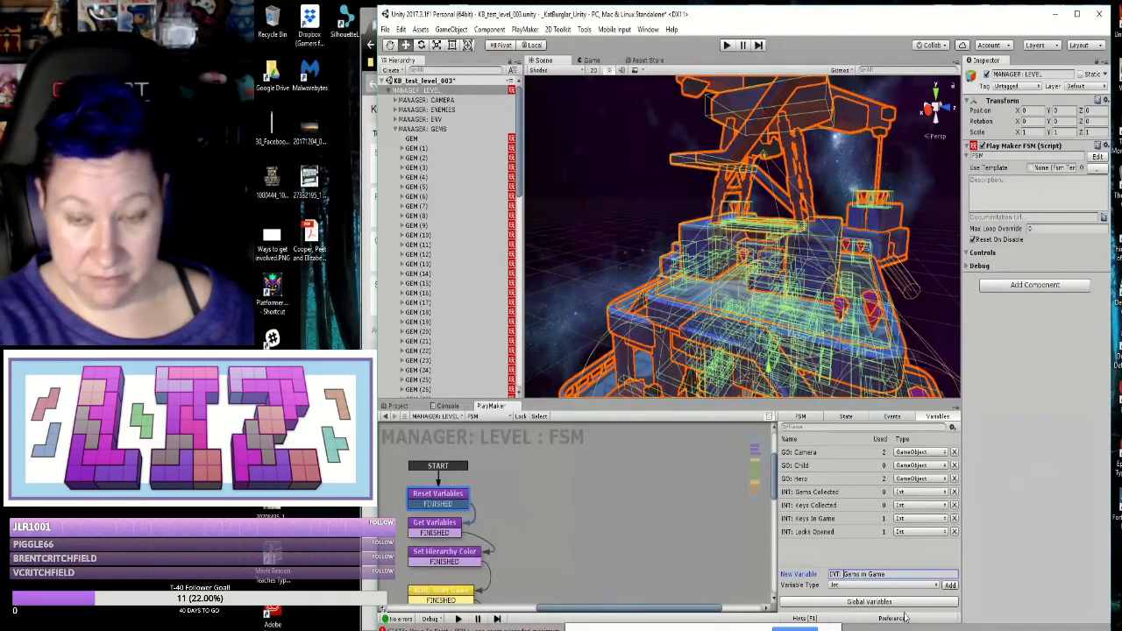
pyautogui.press('Return')
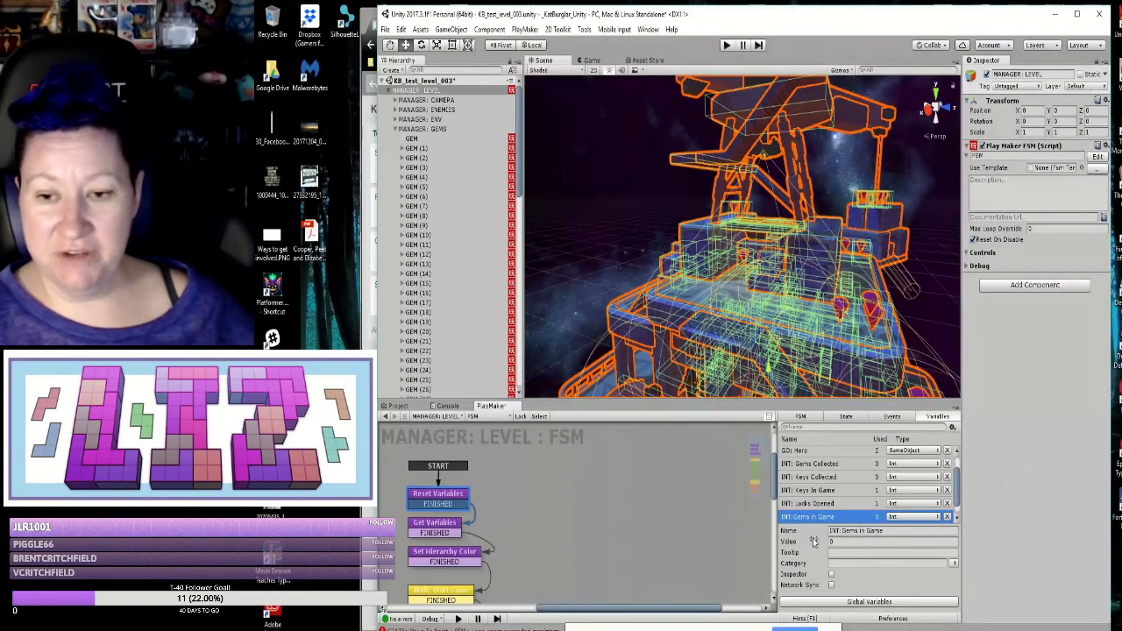
# Step: Check the details and name of the INT: Locks Opened variable in the MANAGER: LEVEL FSM
pyautogui.click(798, 505)
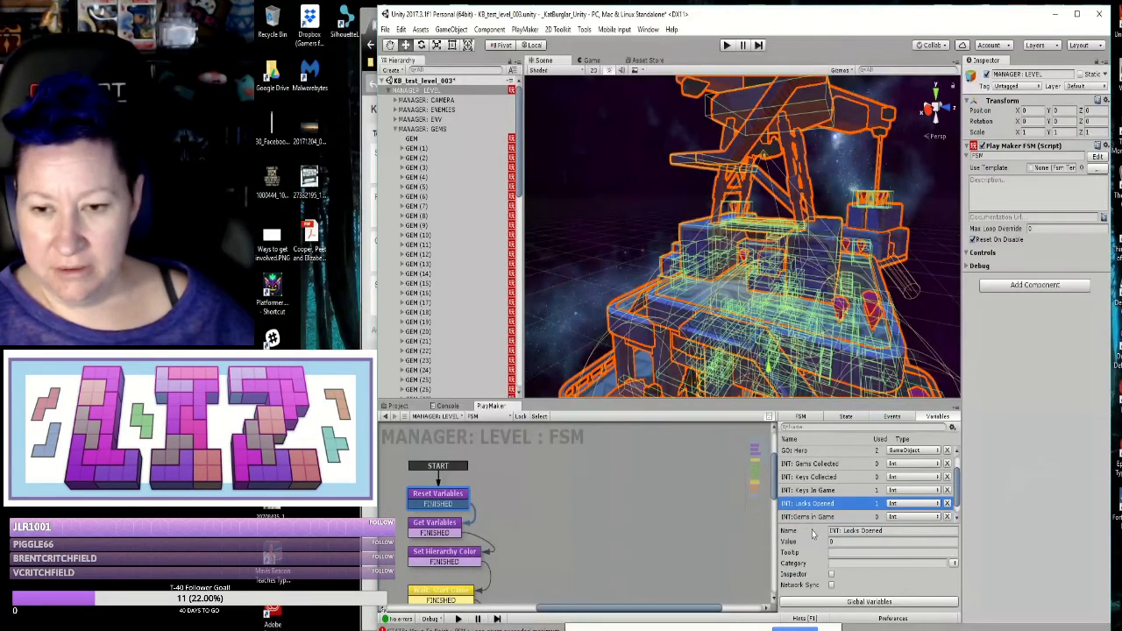
pyautogui.click(813, 534)
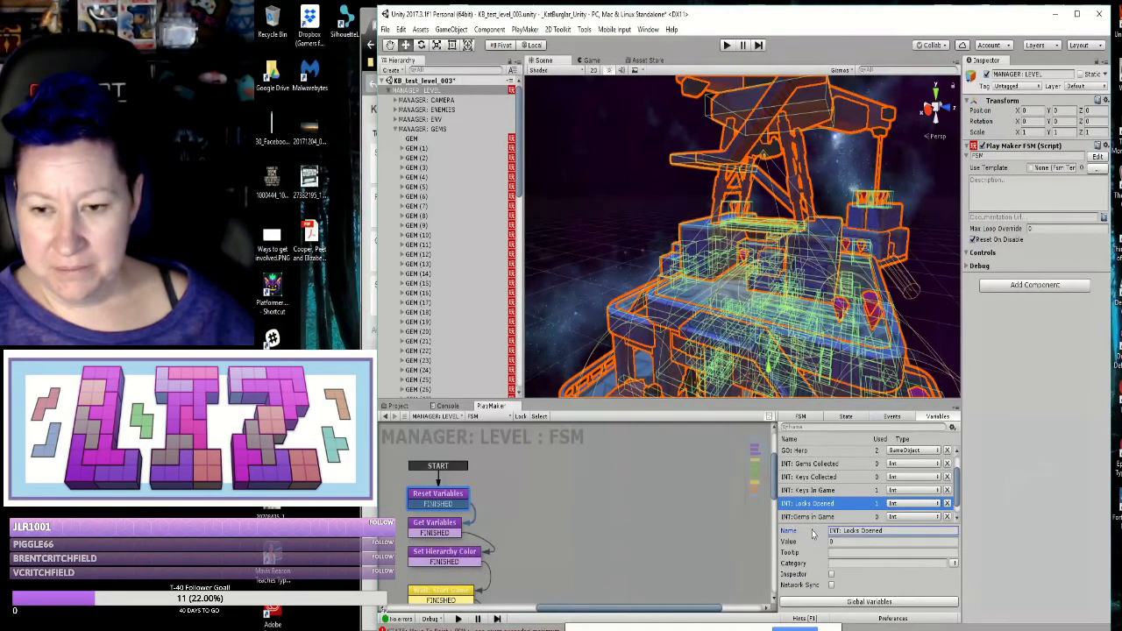
pyautogui.doubleClick(932, 531)
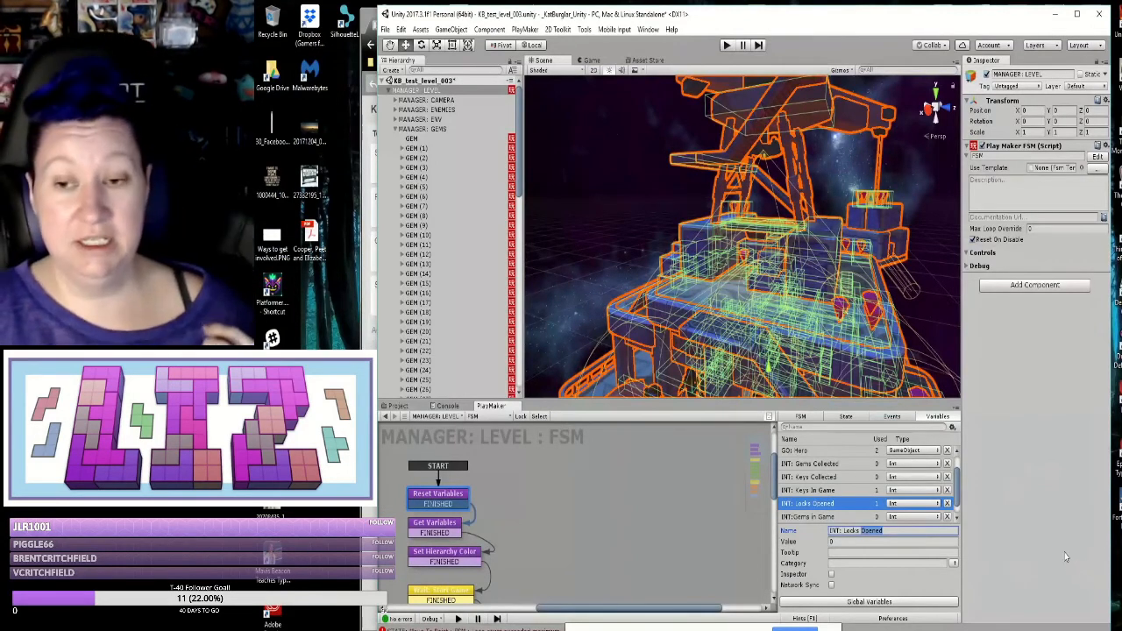
# Step: Examine the first GEM's Wait for Collision trigger and the Get Fsm Int, Int Operator and Set Fsm Int actions of its Increment Gem Number state
pyautogui.click(414, 138)
pyautogui.click(512, 559)
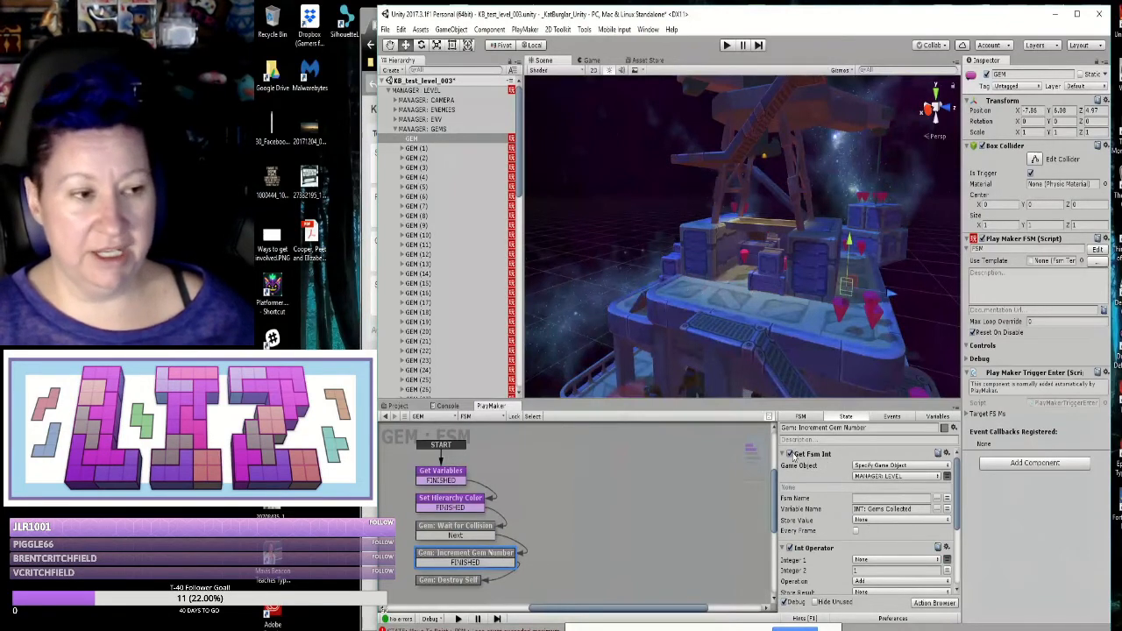
pyautogui.click(465, 529)
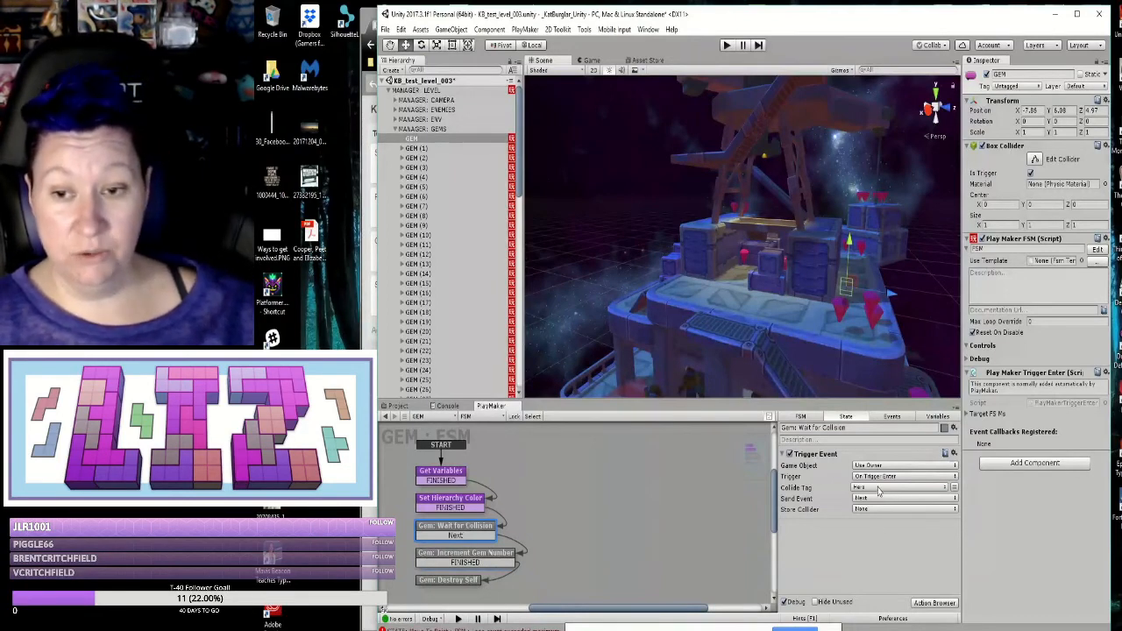
pyautogui.click(489, 555)
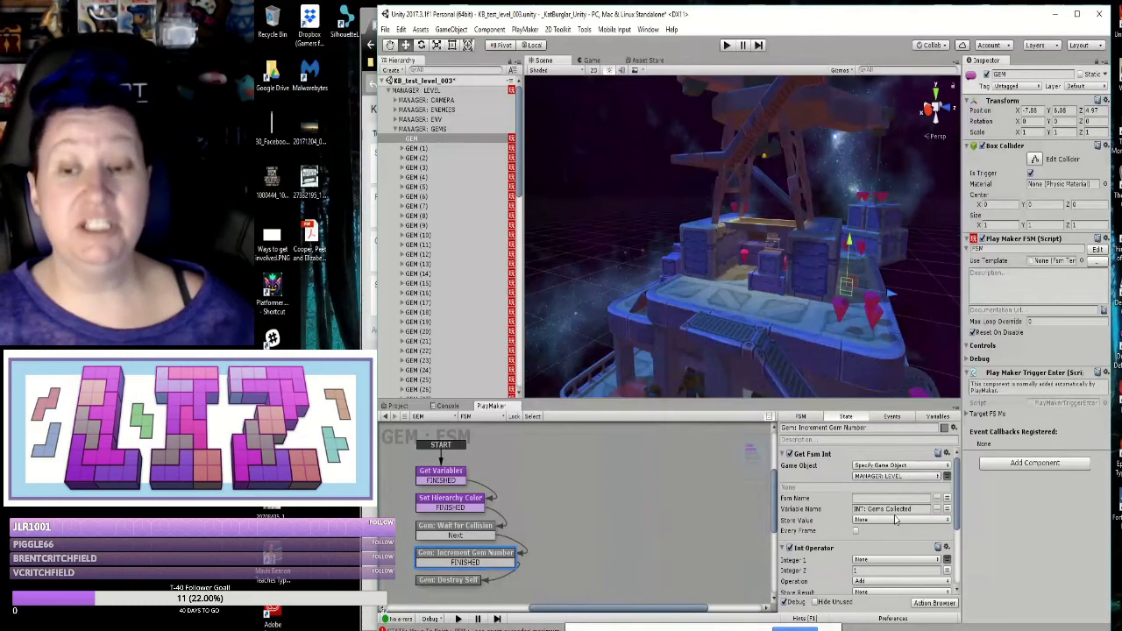
pyautogui.scroll(-2, 900, 521)
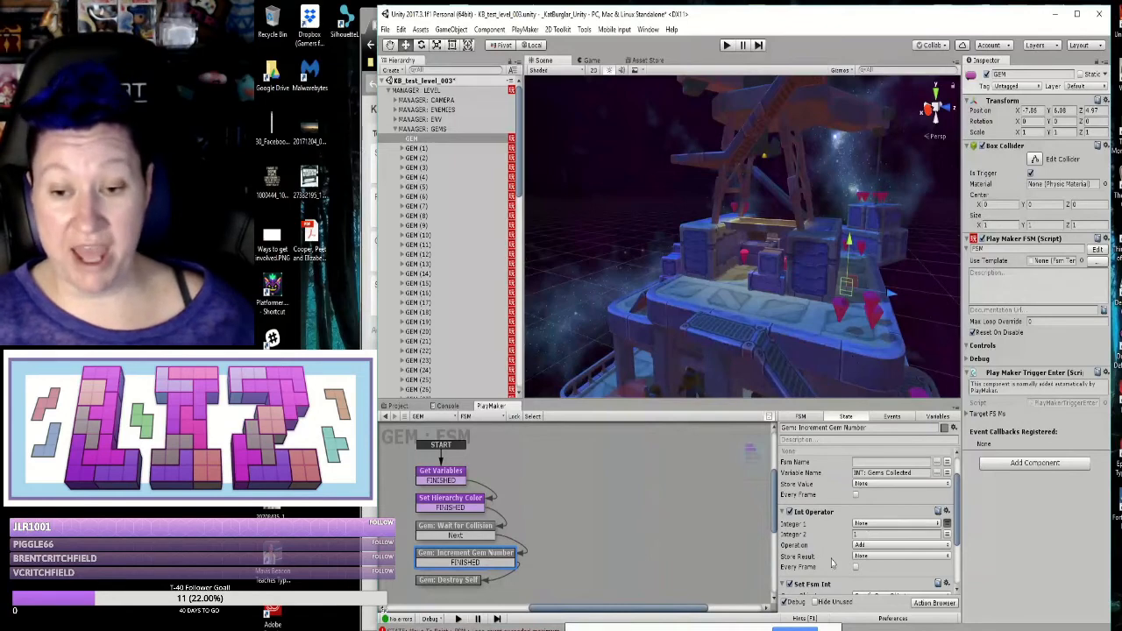
pyautogui.scroll(-2, 835, 561)
pyautogui.scroll(-2, 833, 560)
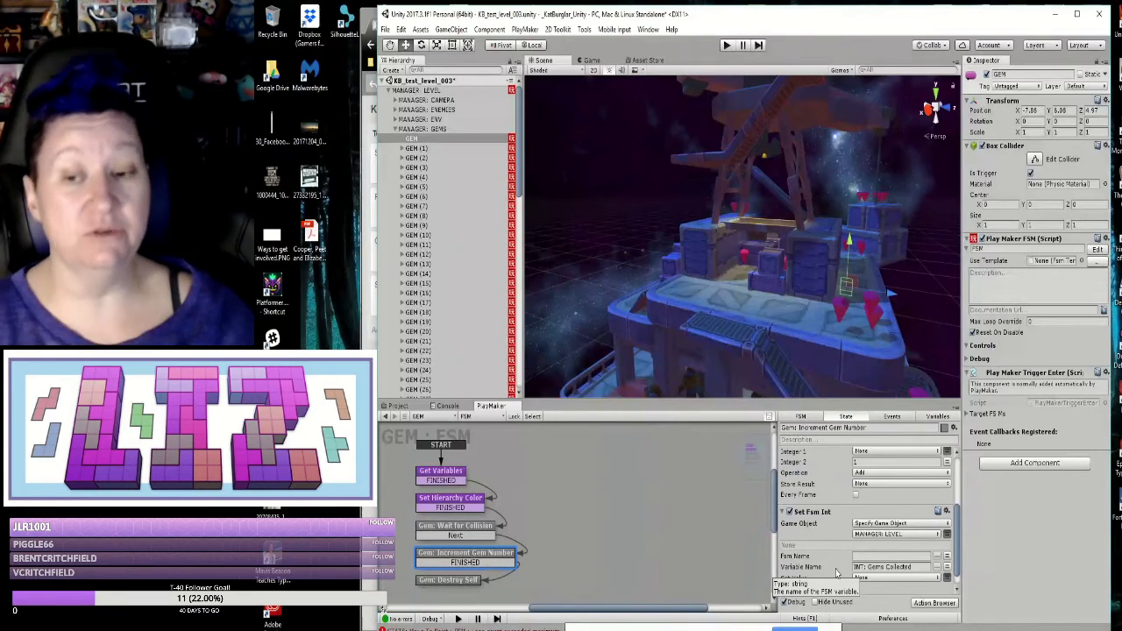
pyautogui.scroll(-1, 884, 526)
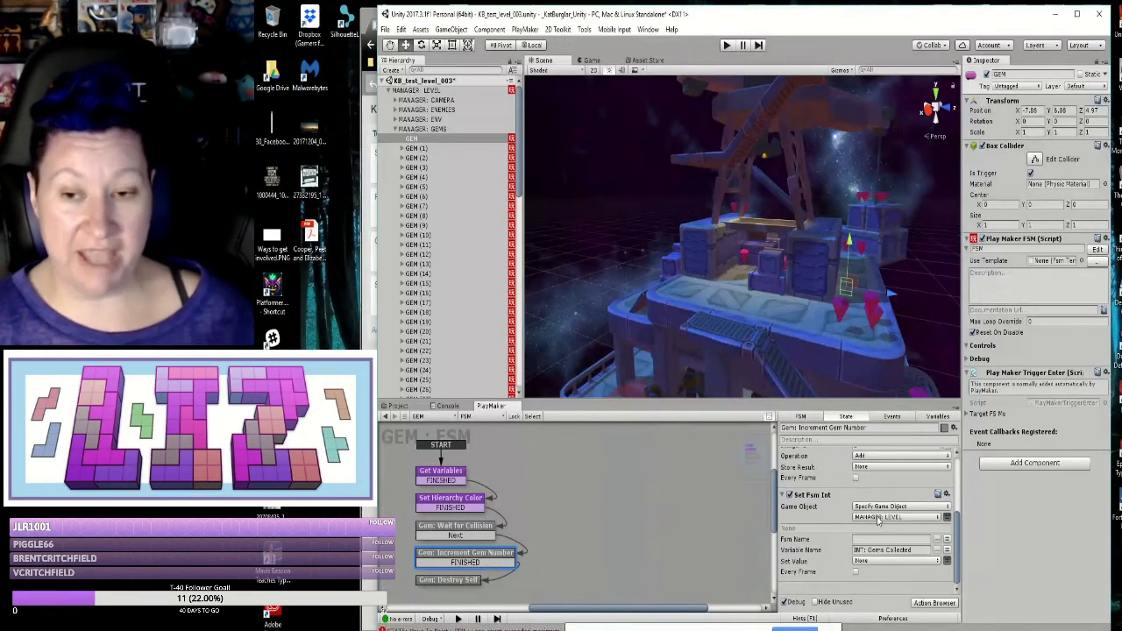
pyautogui.scroll(3, 876, 472)
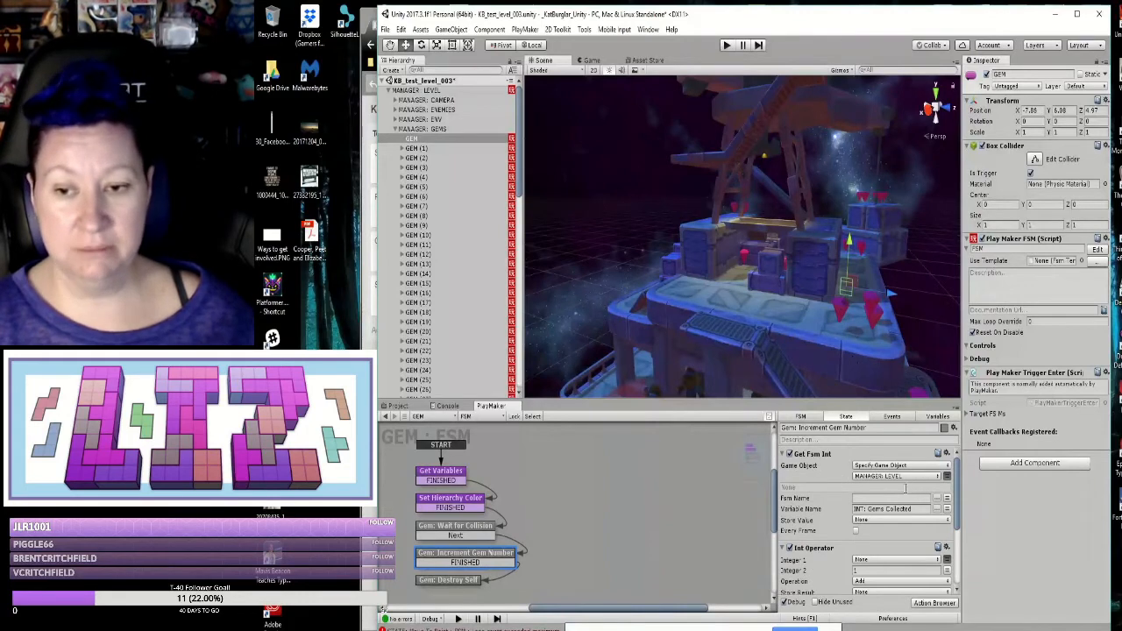
pyautogui.scroll(-2, 905, 489)
pyautogui.scroll(-2, 883, 531)
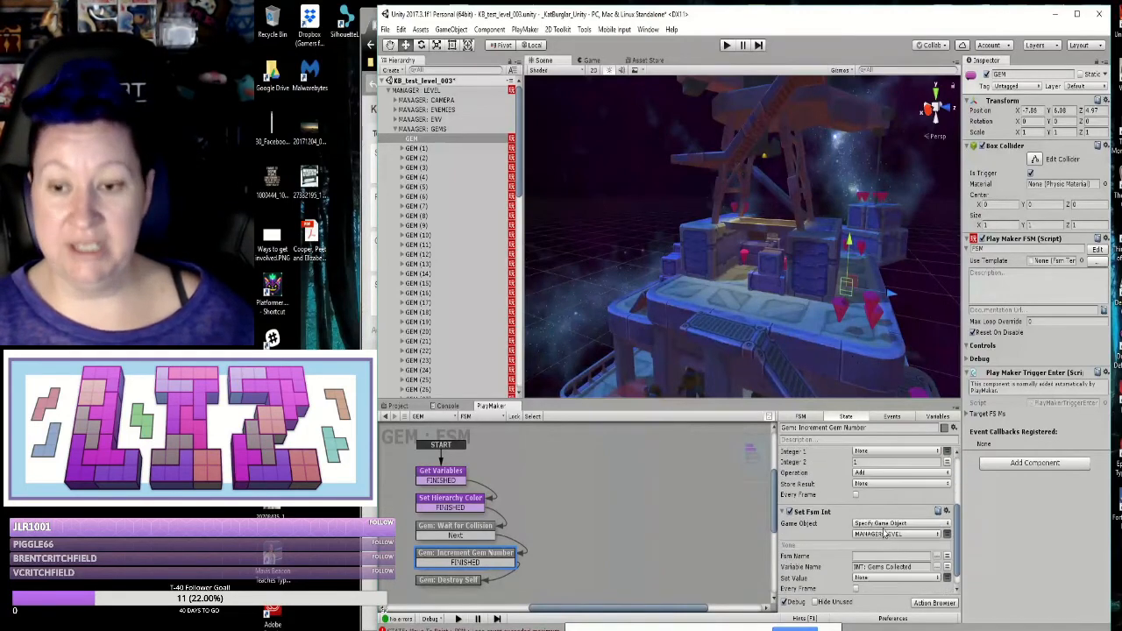
pyautogui.scroll(-3, 883, 536)
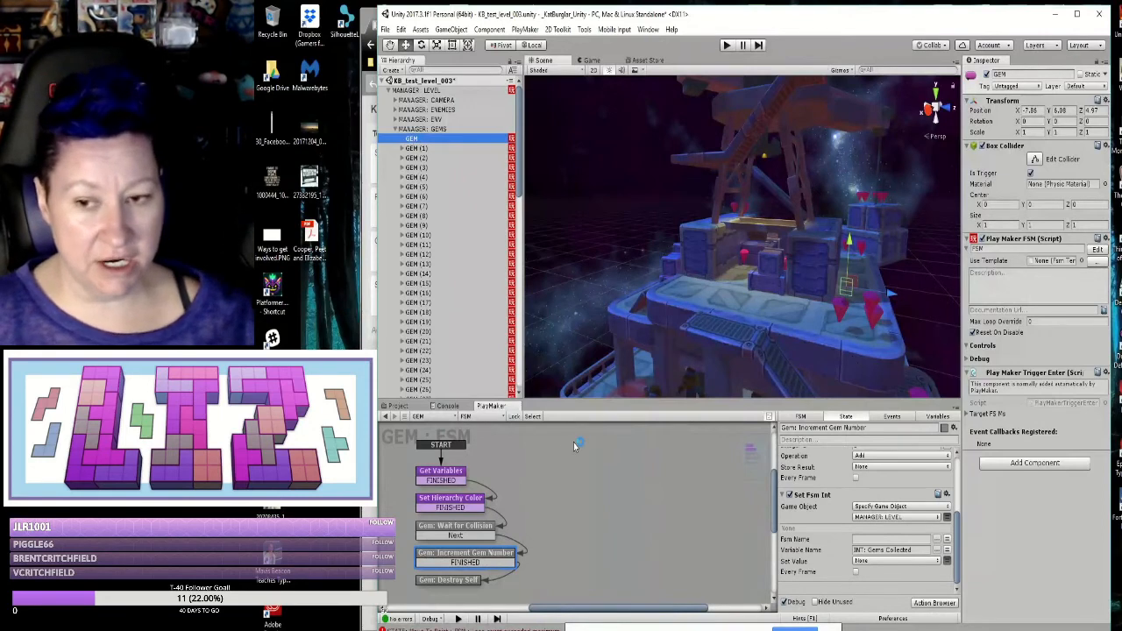
# Step: Create a UI Text object and parent its Canvas under MANAGER: UI, above TEXT: EndOfGame
pyautogui.click(395, 130)
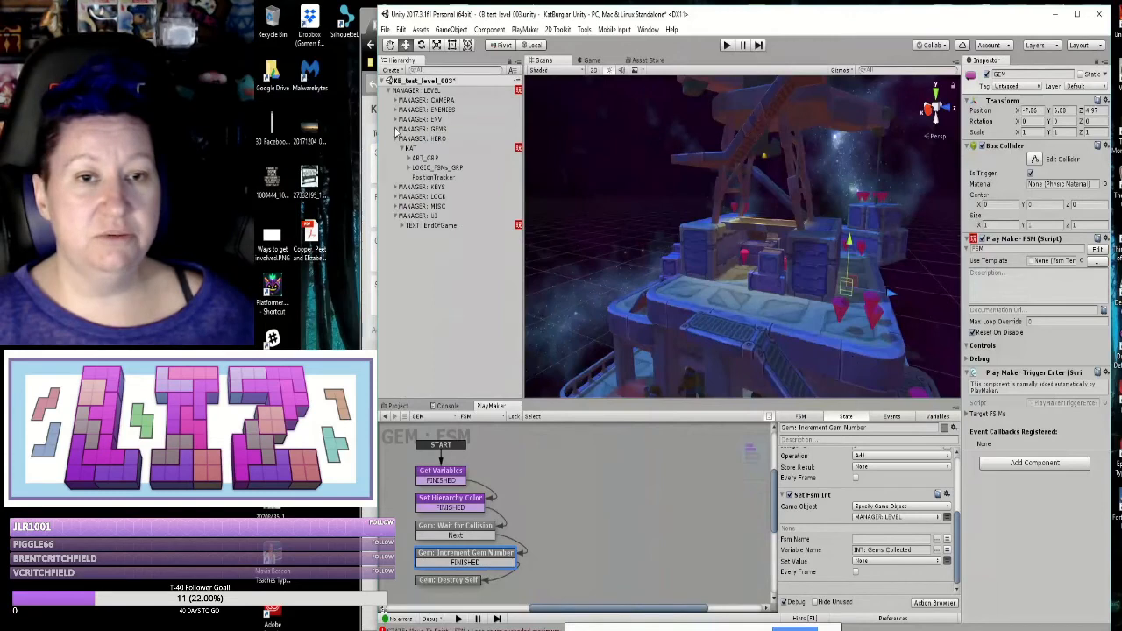
pyautogui.click(434, 225)
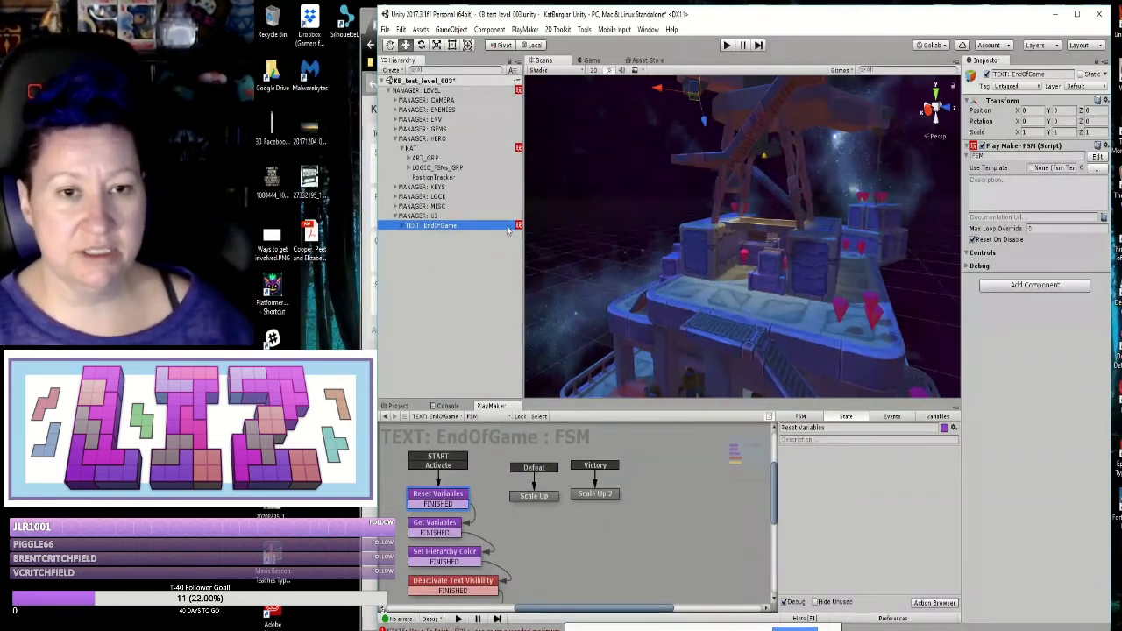
pyautogui.rightClick(428, 216)
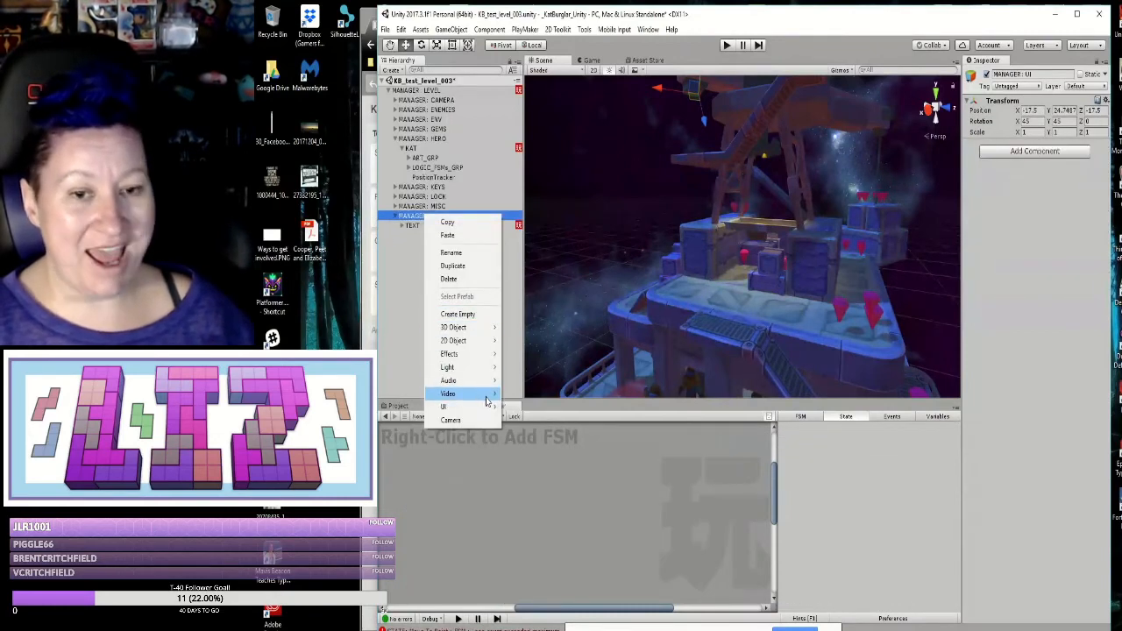
pyautogui.click(520, 407)
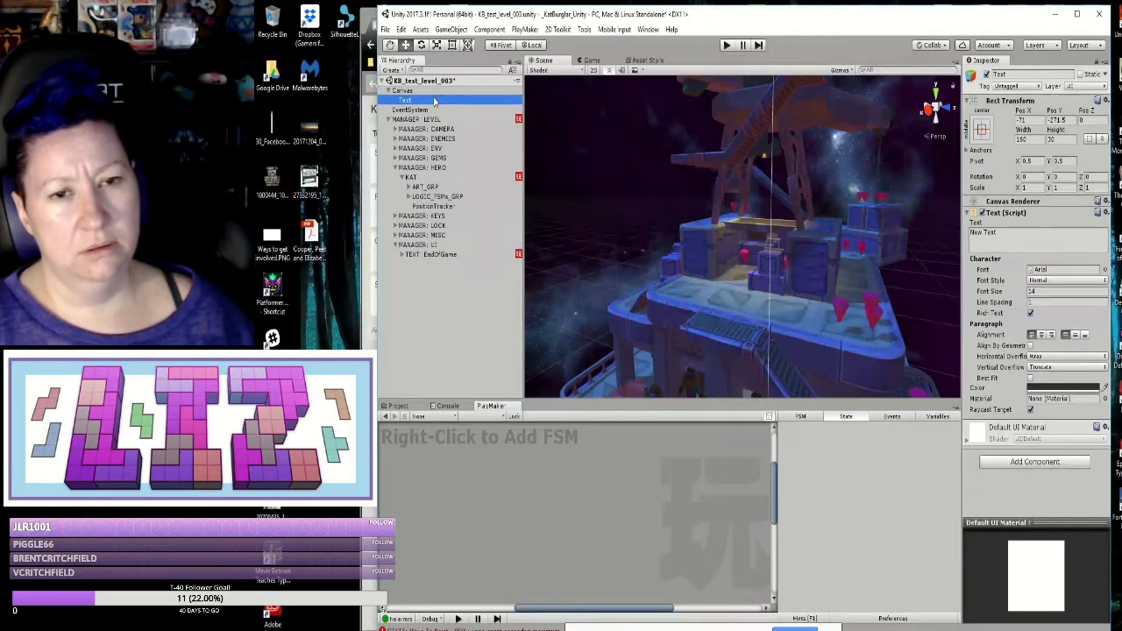
pyautogui.moveTo(405, 91); pyautogui.dragTo(425, 246)
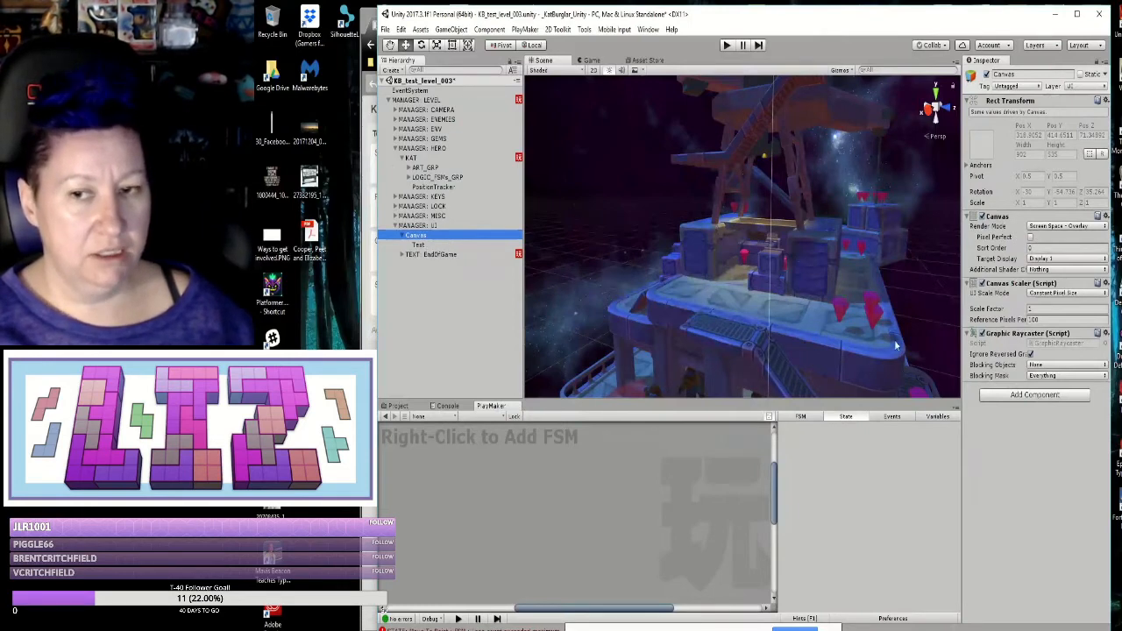
# Step: Rename the Canvas under MANAGER: UI to f and view its whole outline from another side in the scene
pyautogui.scroll(-2, 690, 268)
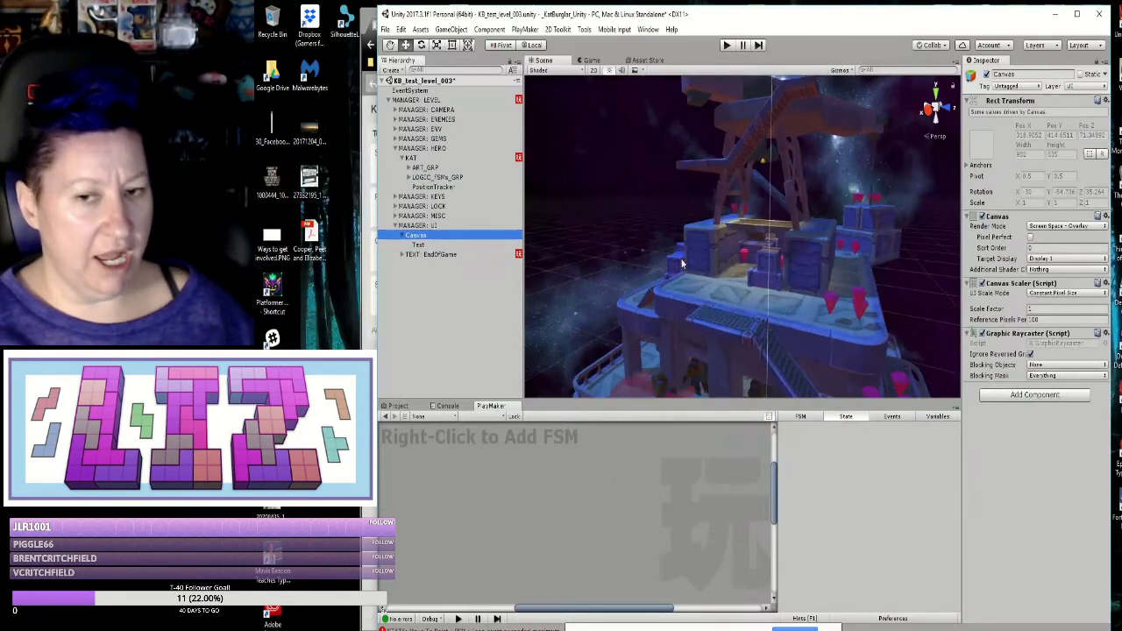
pyautogui.scroll(-8, 682, 266)
pyautogui.scroll(-6, 682, 264)
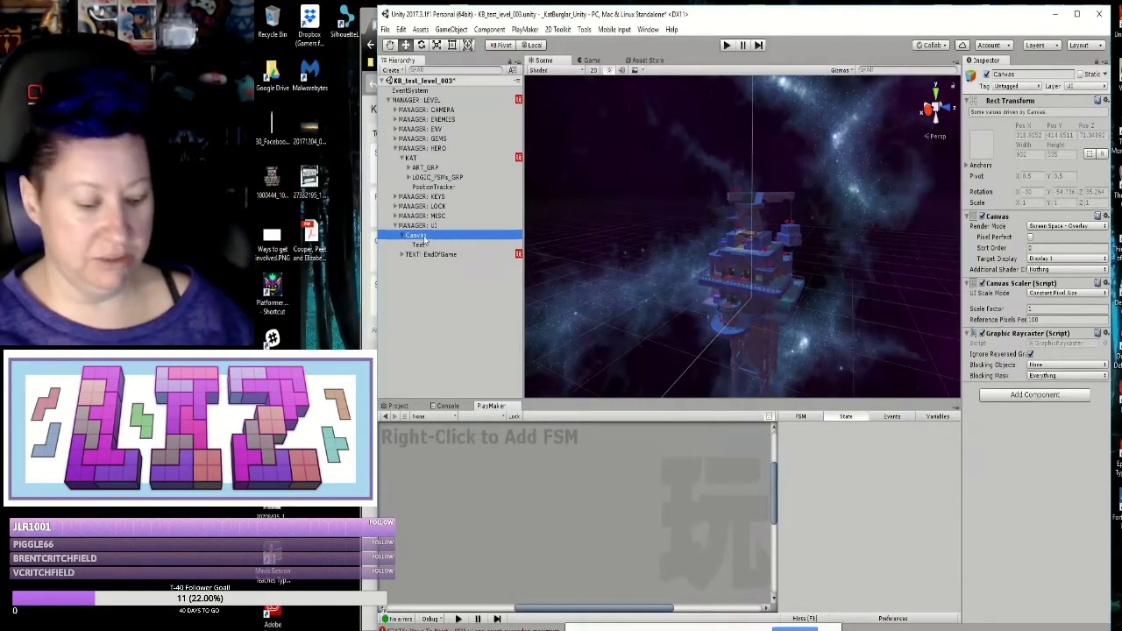
pyautogui.press('F2')
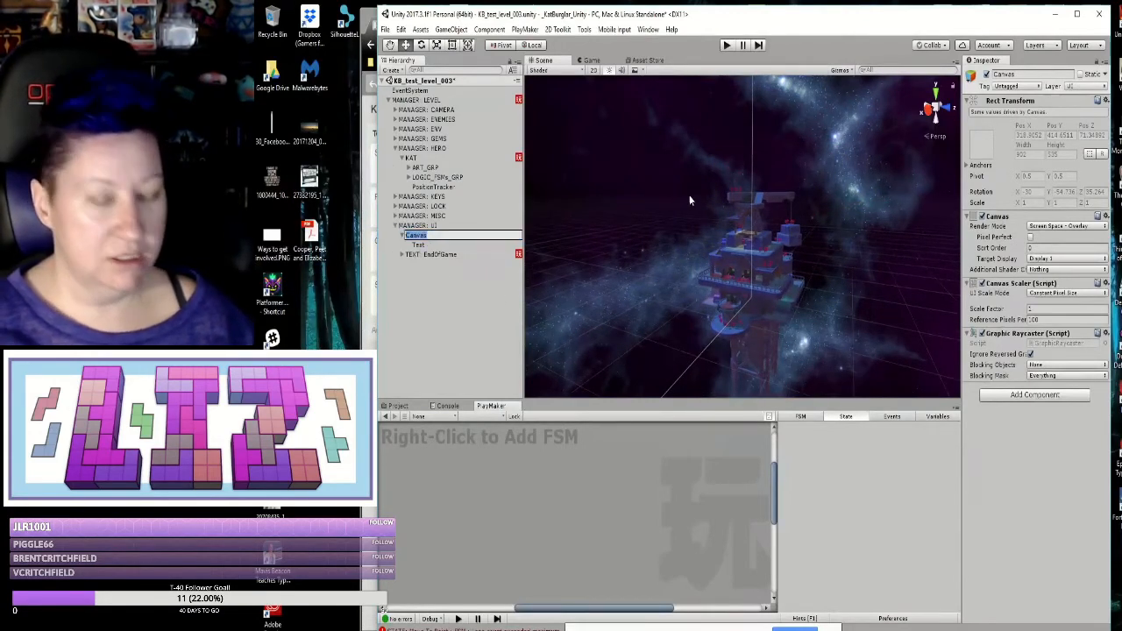
pyautogui.write('f')
pyautogui.scroll(-10, 778, 311)
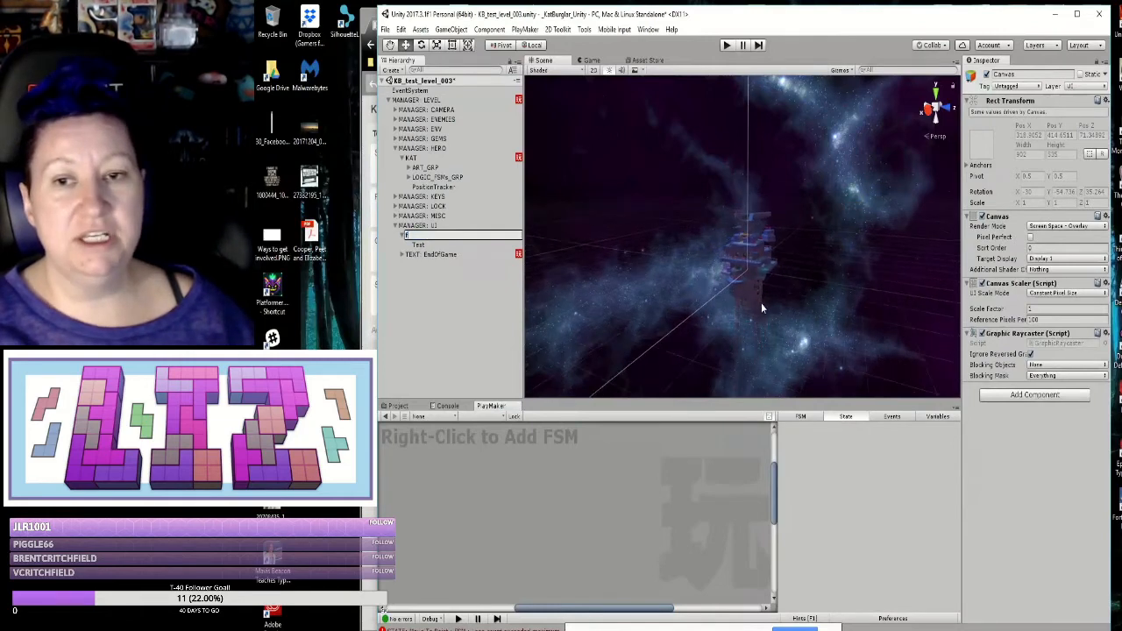
pyautogui.scroll(-10, 763, 303)
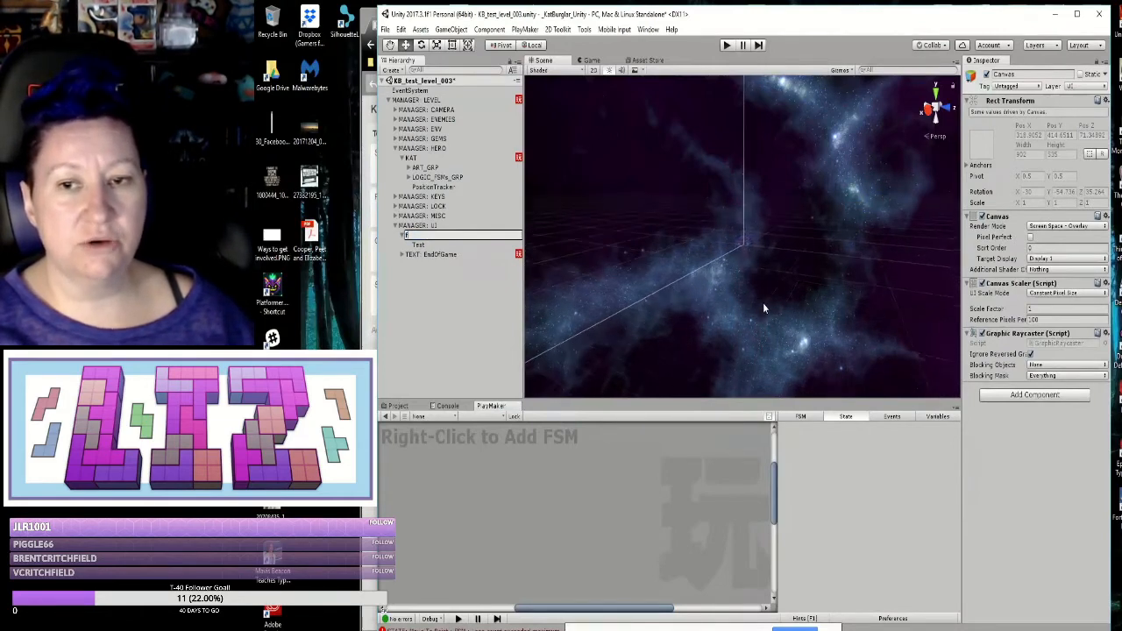
pyautogui.scroll(-5, 766, 254)
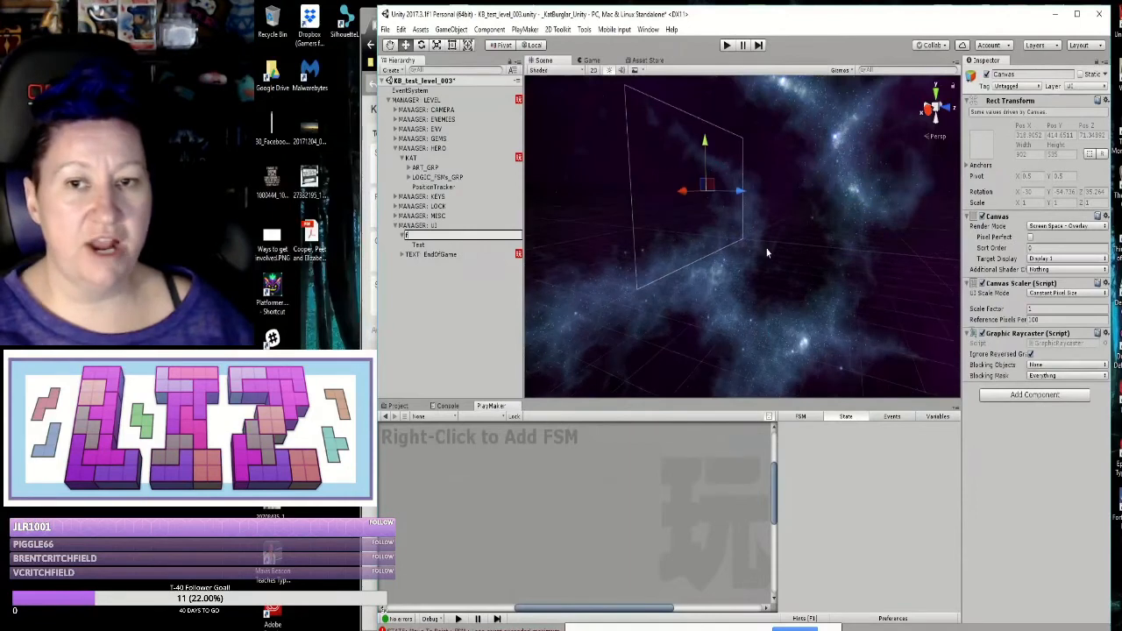
pyautogui.keyDown('alt'); pyautogui.moveTo(826, 220); pyautogui.dragTo(1084, 243); pyautogui.keyUp('alt')
pyautogui.scroll(2, 727, 282)
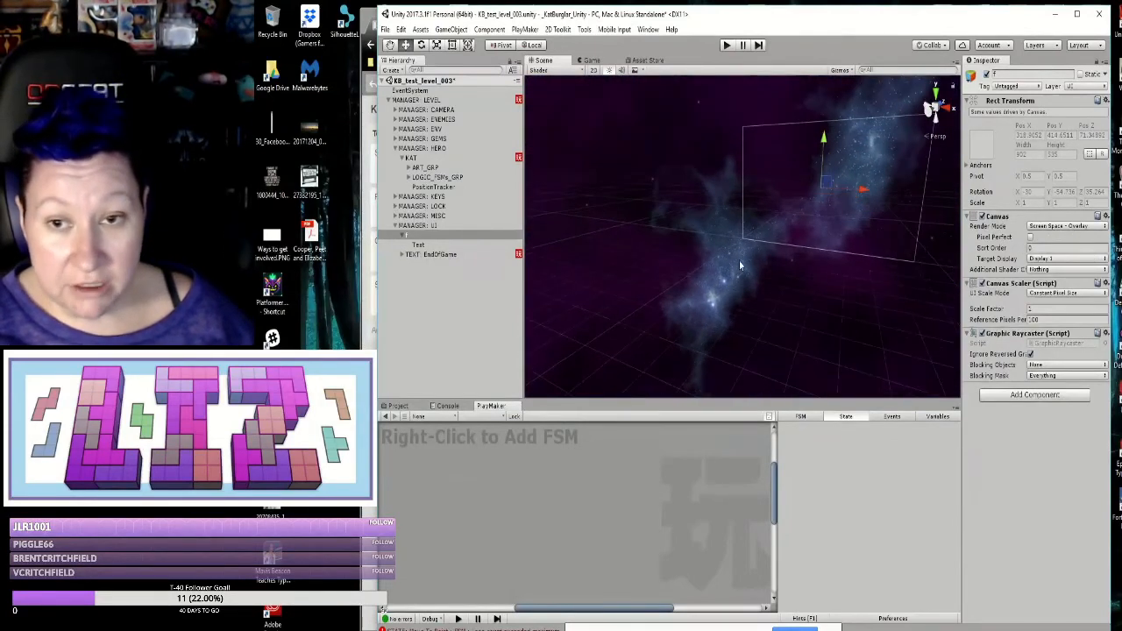
# Step: Select the Env_Export_2_19a environment model and look at its size relative to the canvas
pyautogui.click(743, 241)
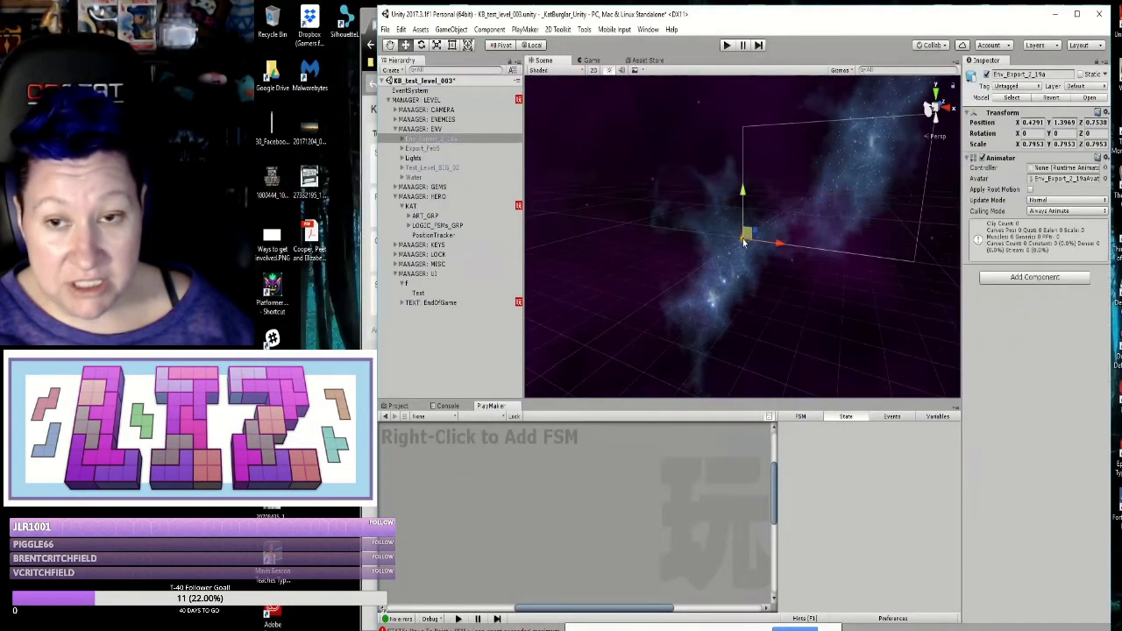
pyautogui.press('f')
pyautogui.scroll(15, 746, 252)
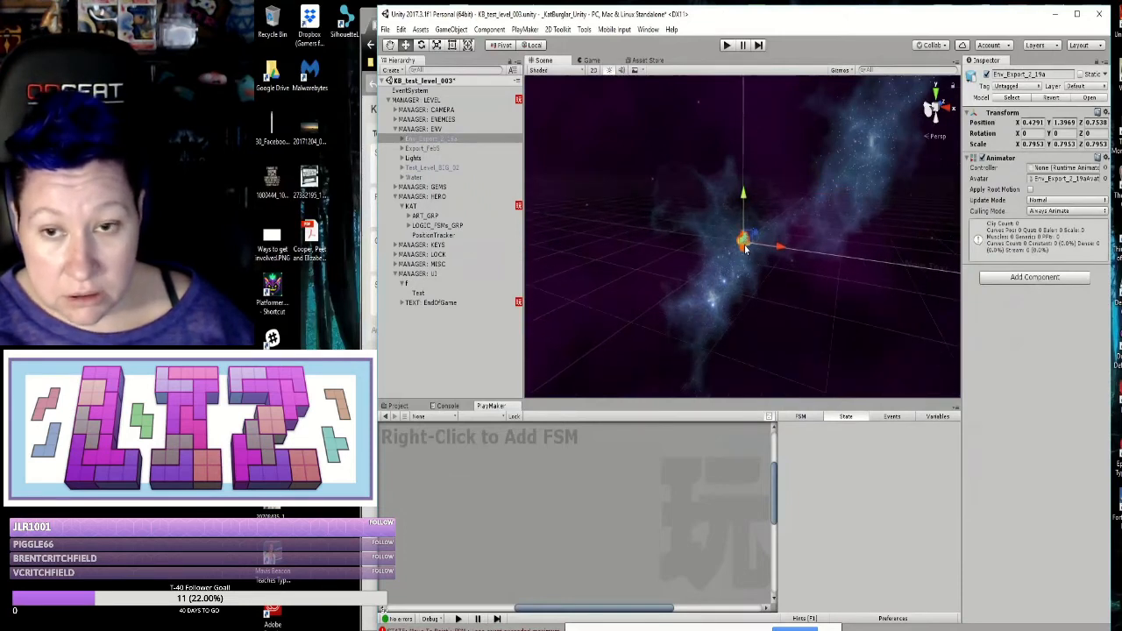
pyautogui.scroll(8, 742, 253)
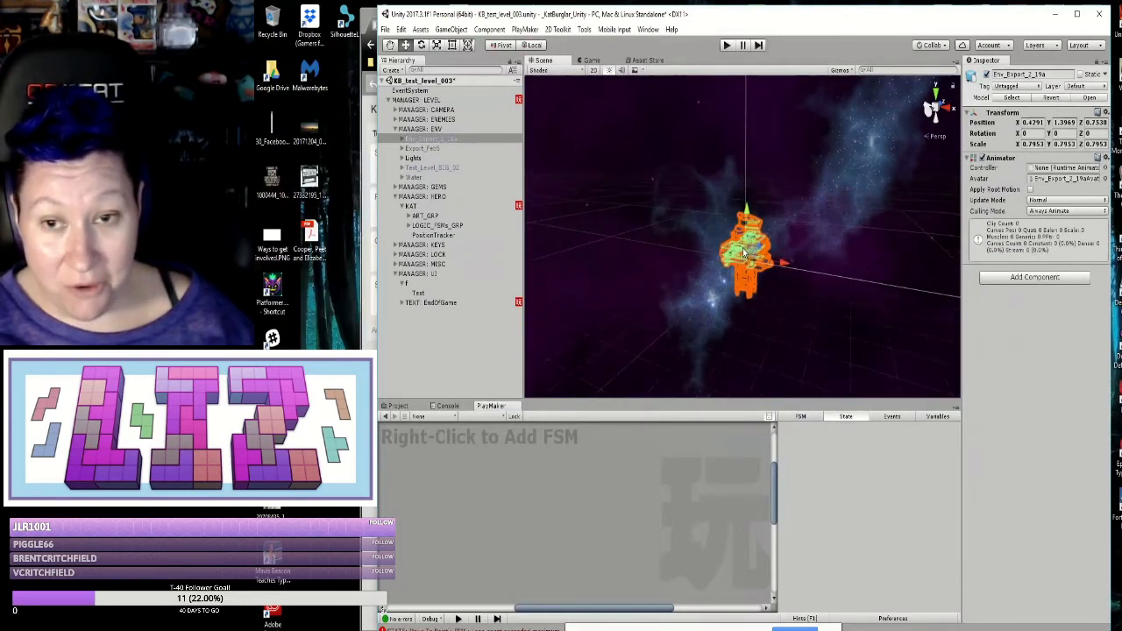
# Step: Dock the Game view beside the Scene view and widen it so that it takes up most of the shared space
pyautogui.scroll(-15, 750, 259)
pyautogui.scroll(-5, 754, 263)
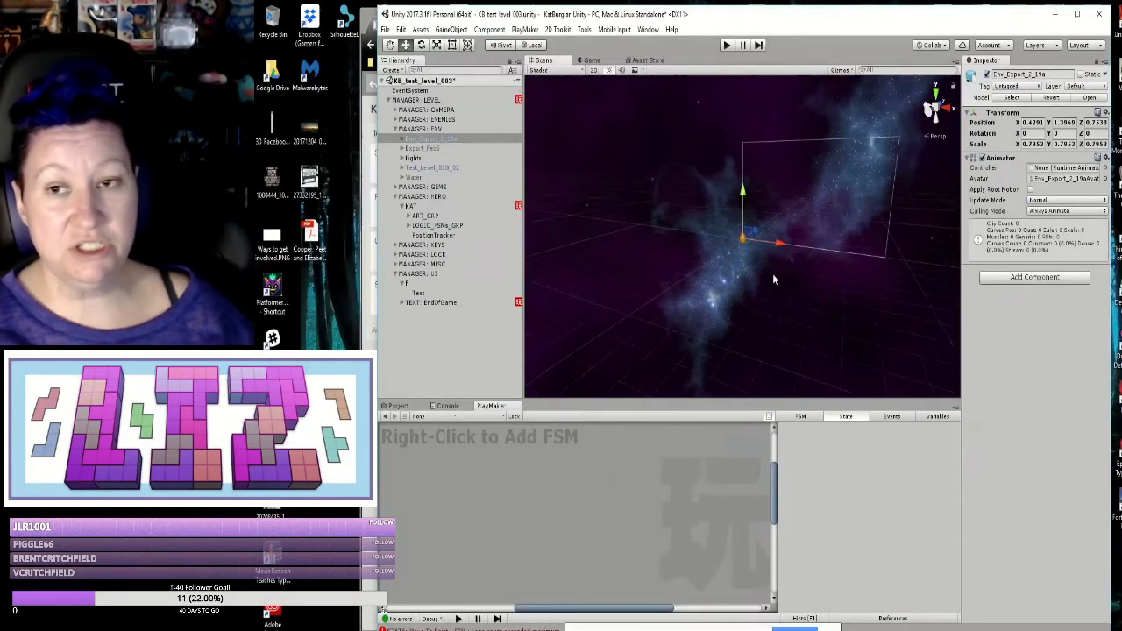
pyautogui.click(592, 60)
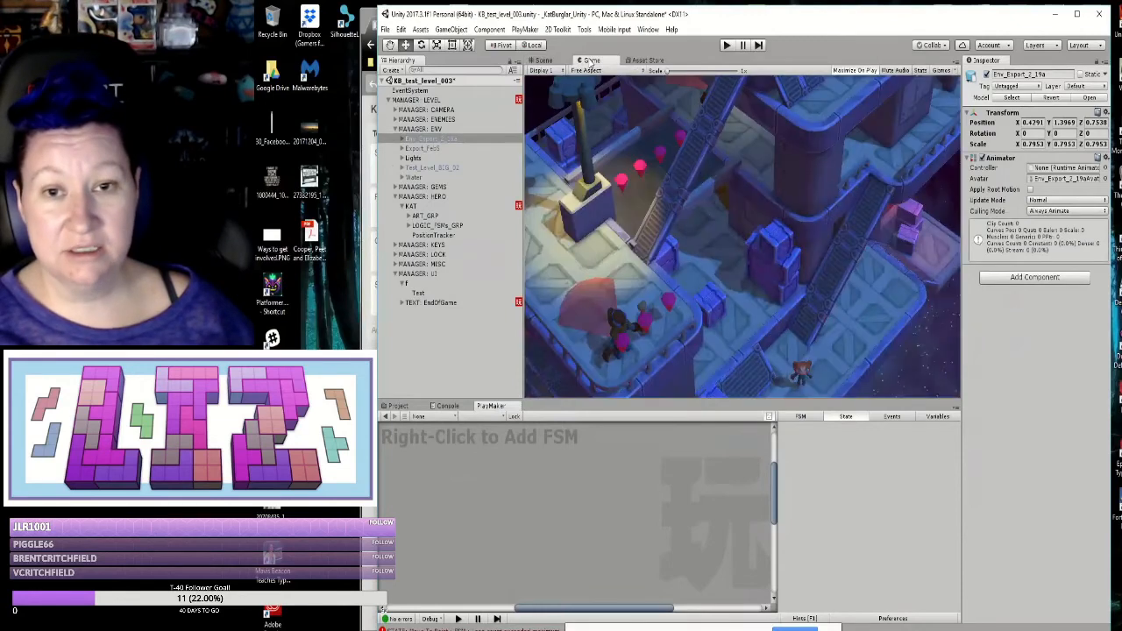
pyautogui.moveTo(591, 61); pyautogui.dragTo(824, 98)
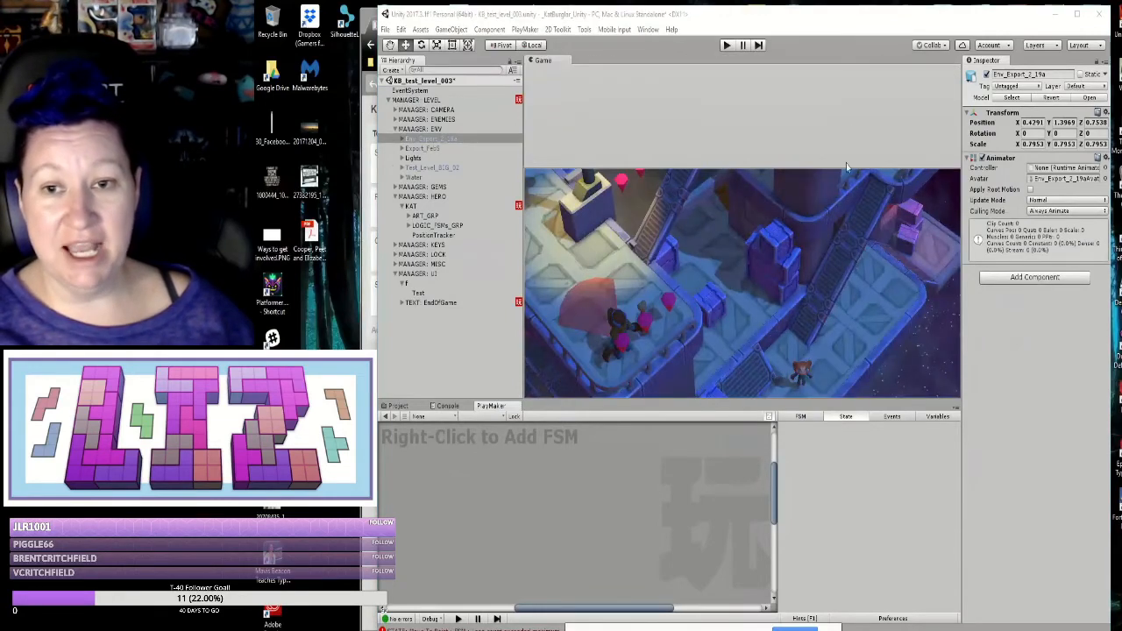
pyautogui.moveTo(846, 163); pyautogui.dragTo(879, 311)
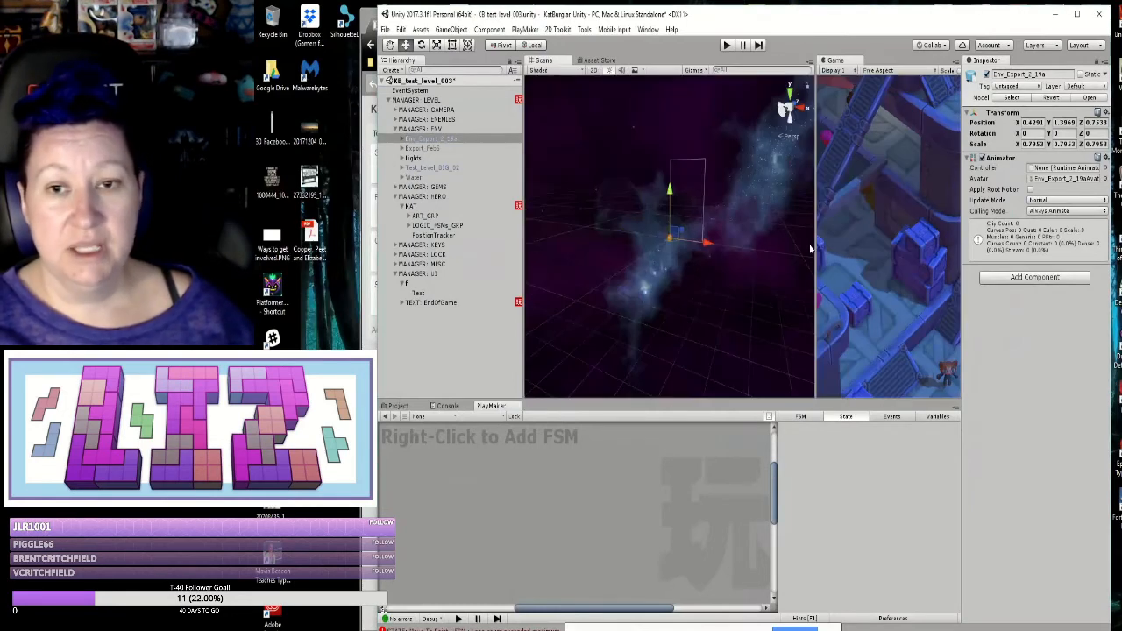
pyautogui.moveTo(814, 249); pyautogui.dragTo(596, 243)
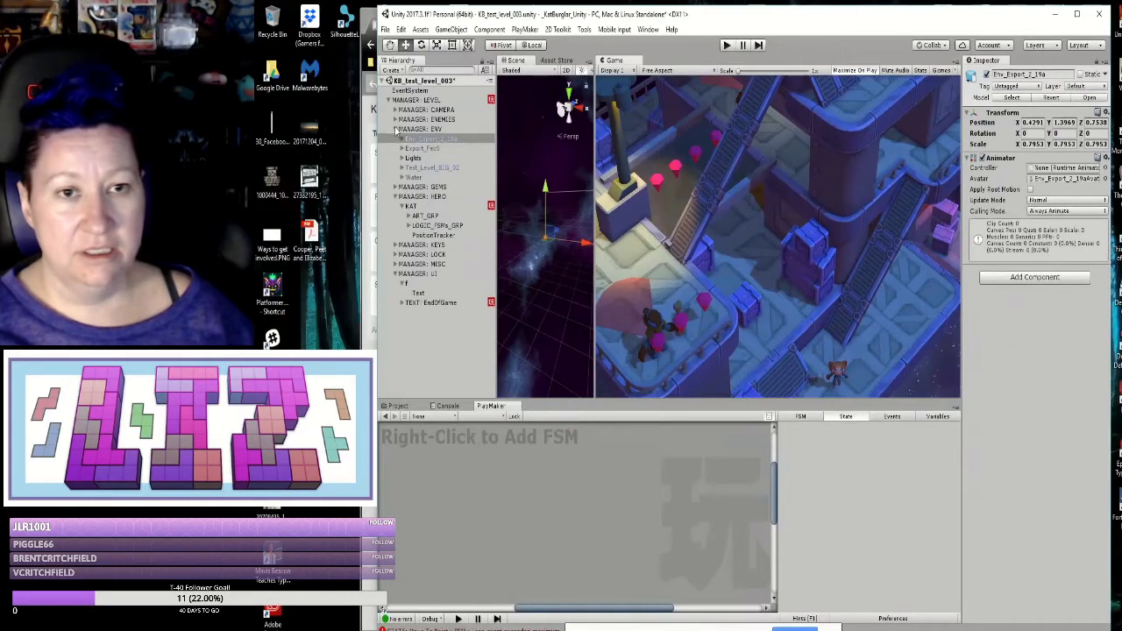
# Step: Collapse MANAGER: ENV and rename the canvas under MANAGER: UI to Main UI, keeping it Untagged
pyautogui.click(395, 128)
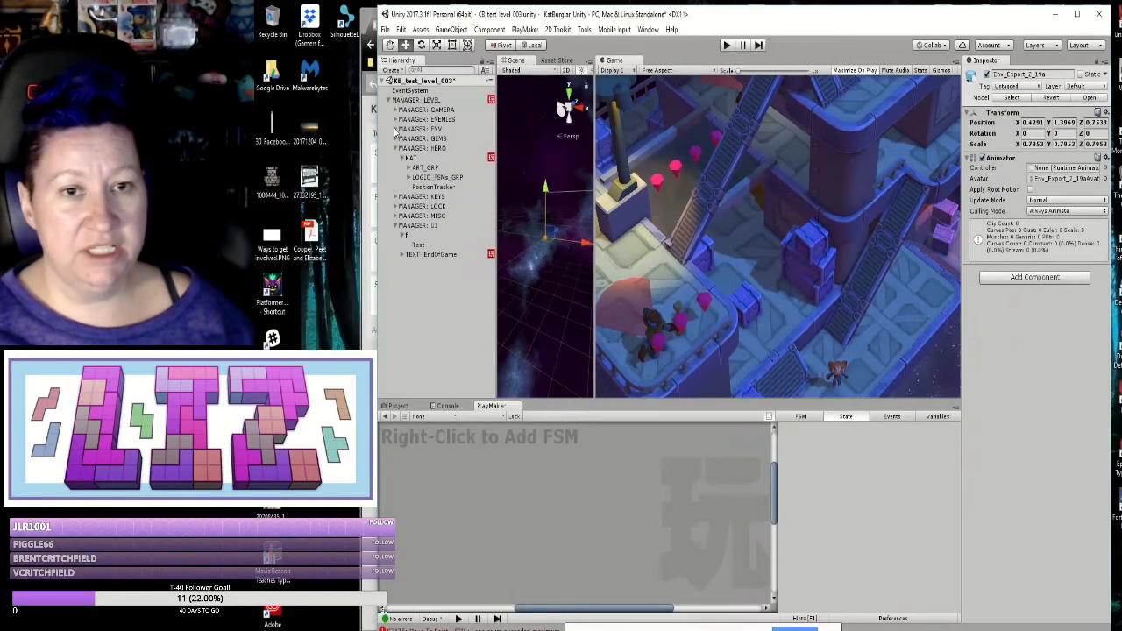
pyautogui.click(407, 237)
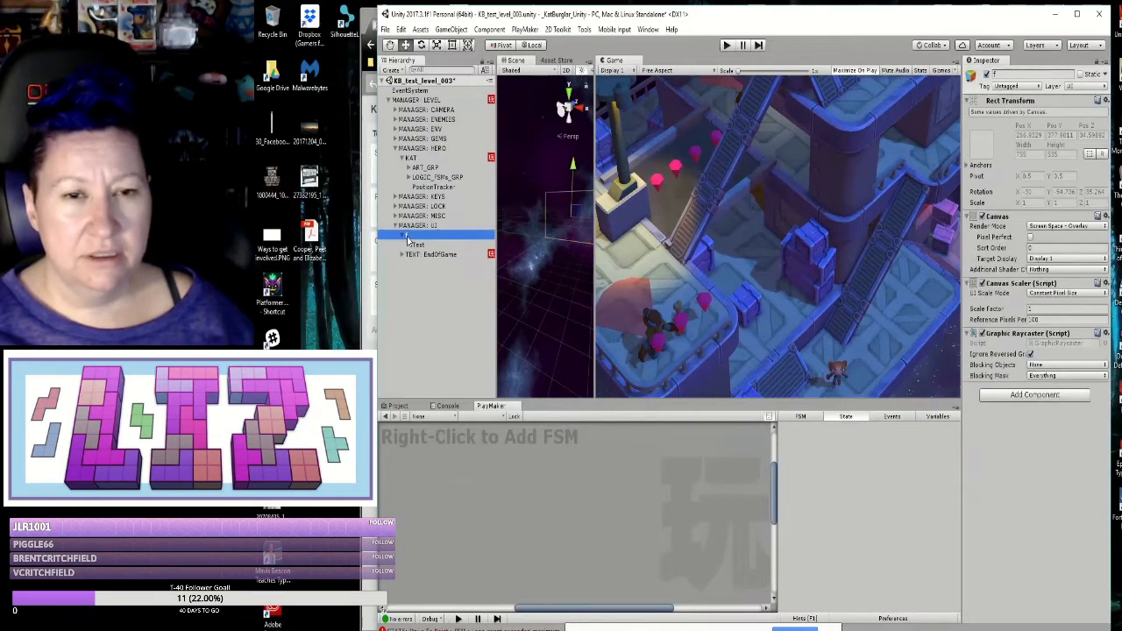
pyautogui.press('f')
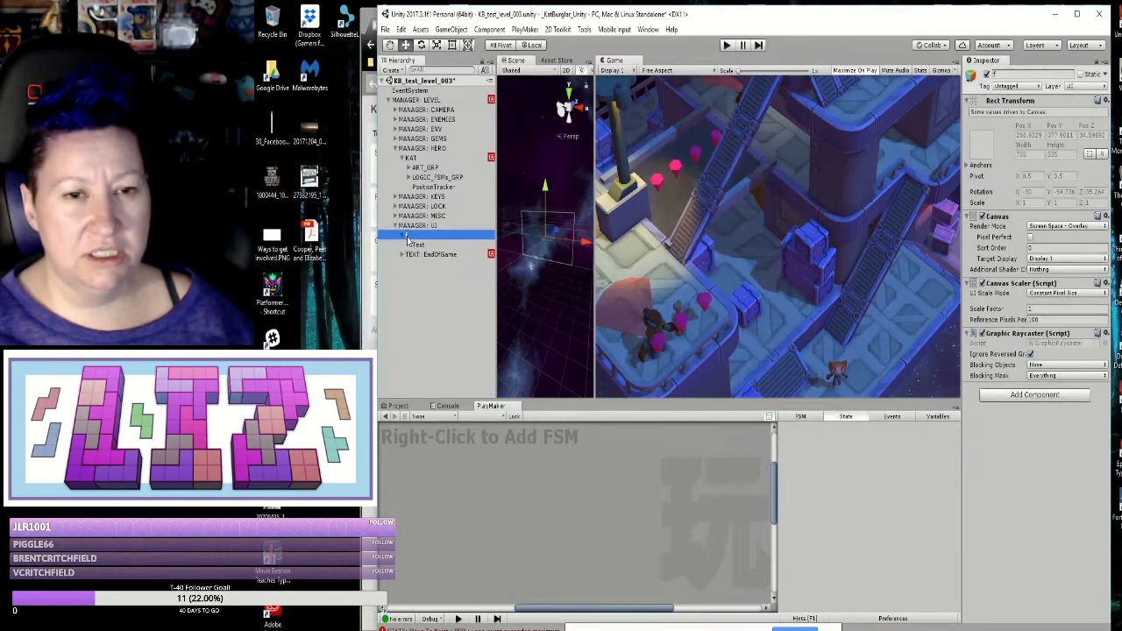
pyautogui.rightClick(408, 239)
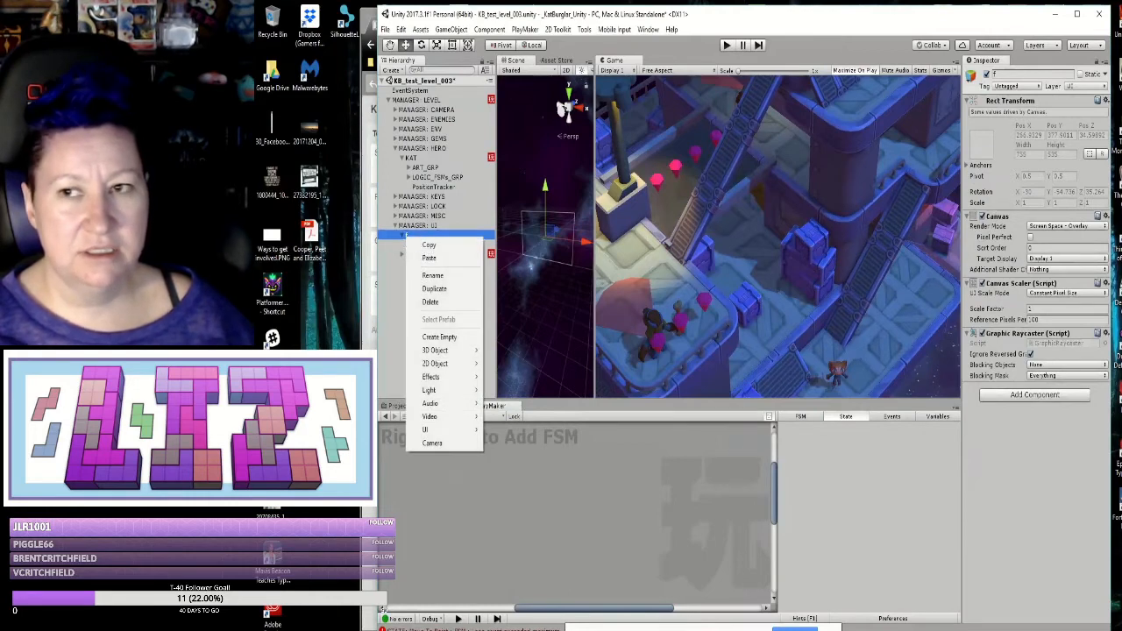
pyautogui.click(998, 73)
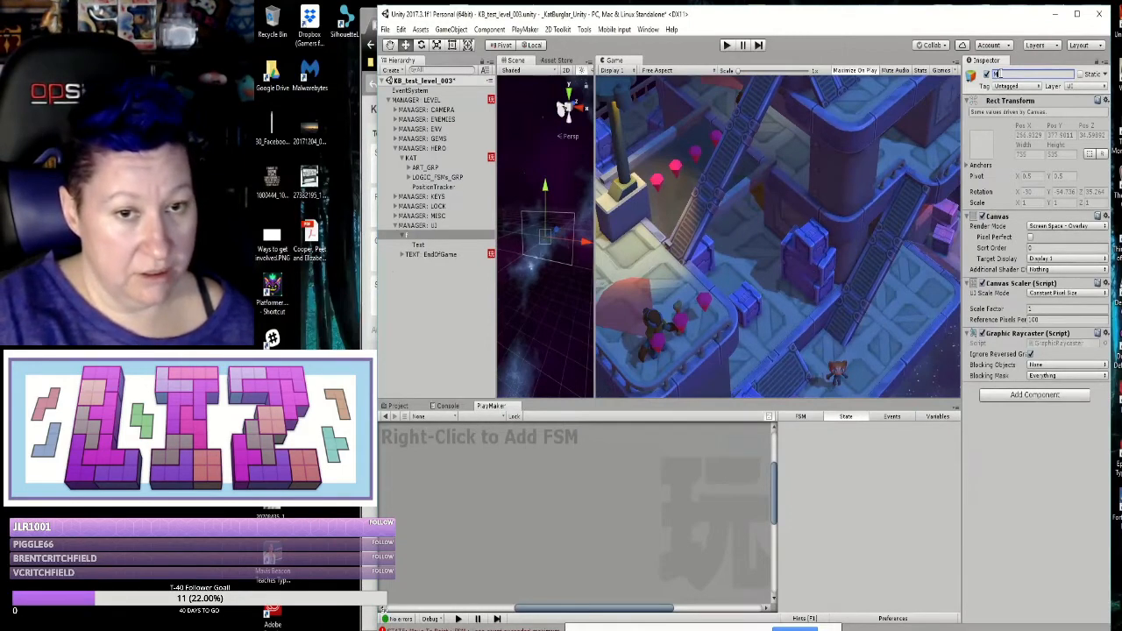
pyautogui.write('Ma')
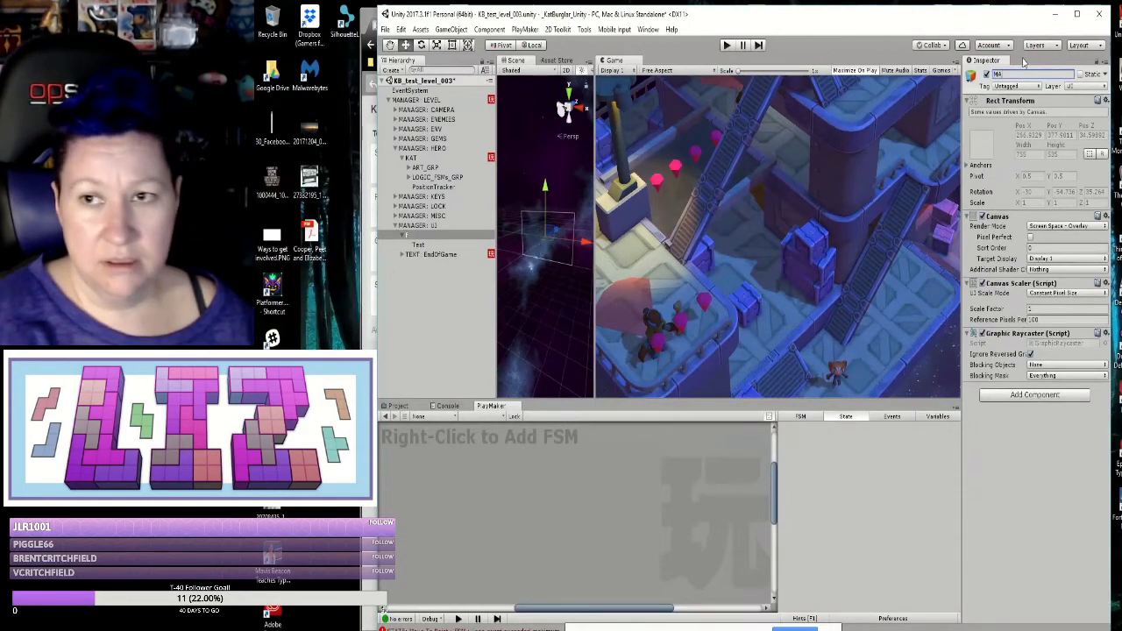
pyautogui.write('in UI')
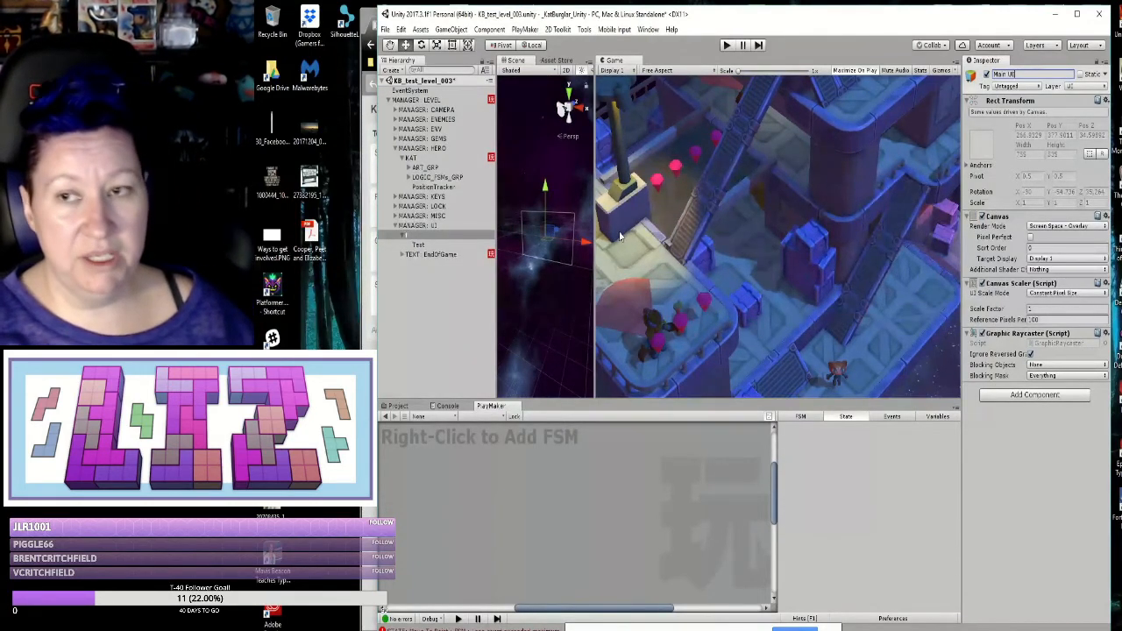
pyautogui.press('Return')
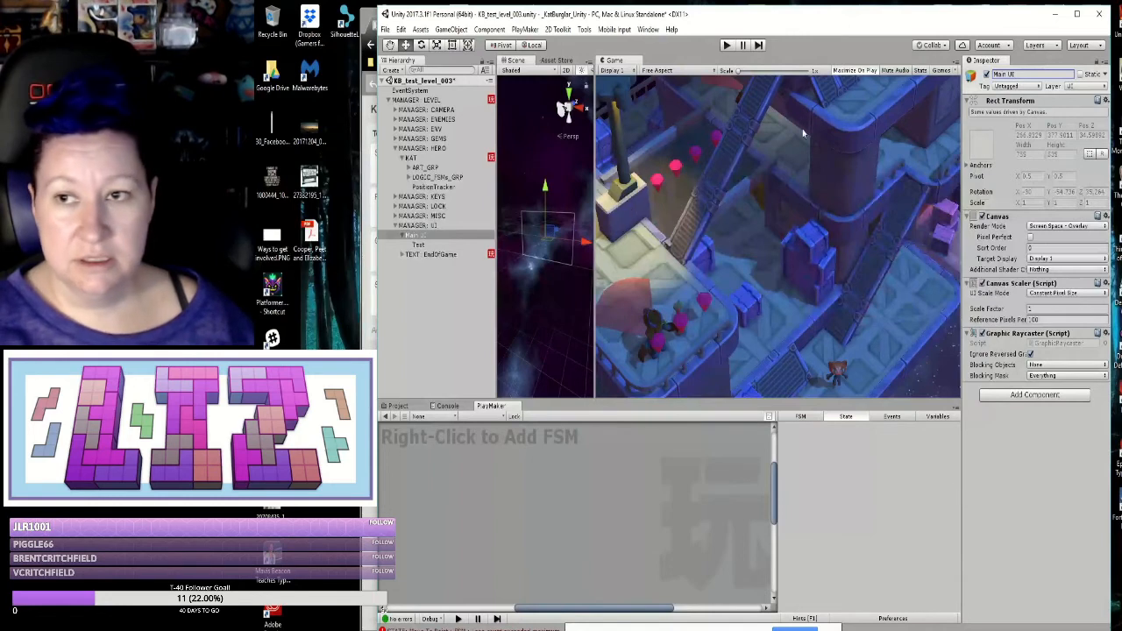
pyautogui.click(1014, 86)
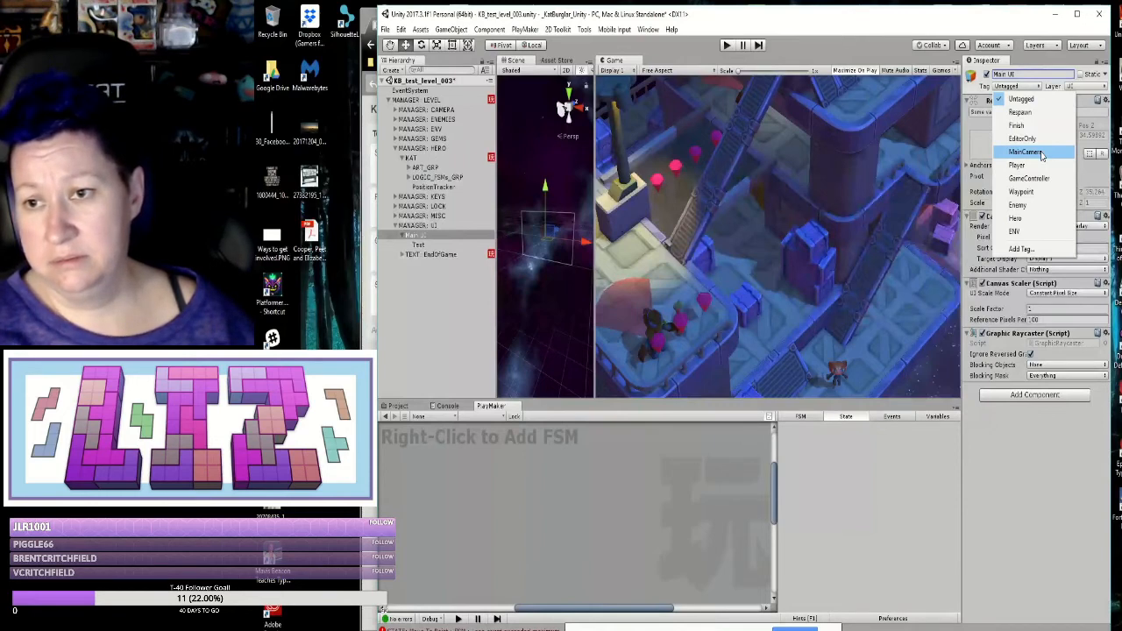
pyautogui.click(1021, 99)
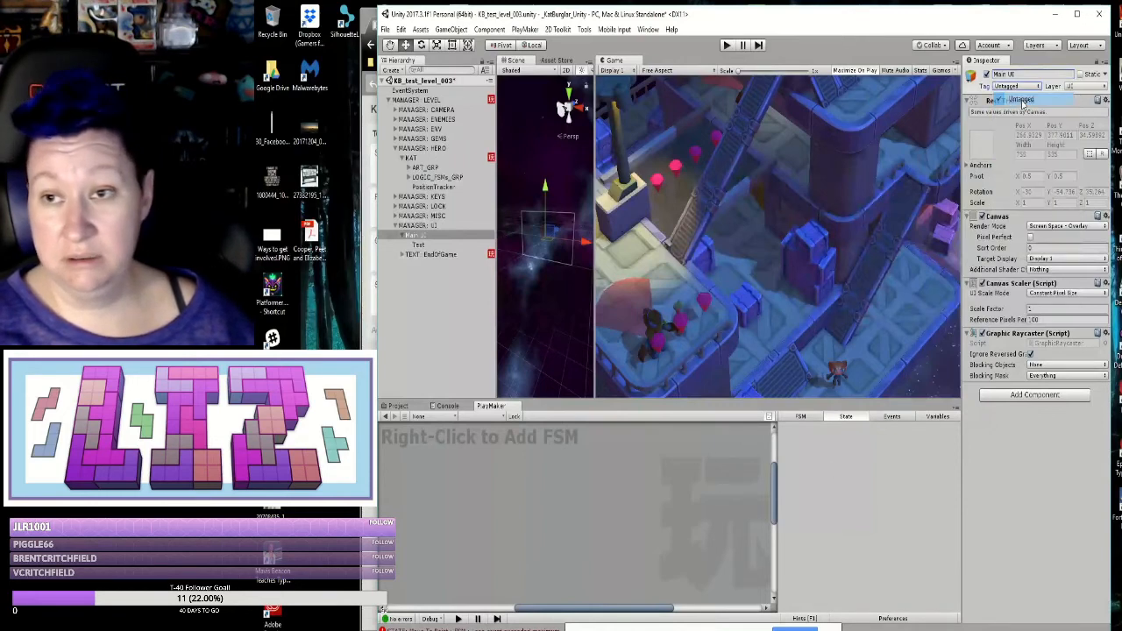
# Step: Set the displayed string of the Text object under Main UI to GEMS:
pyautogui.click(422, 246)
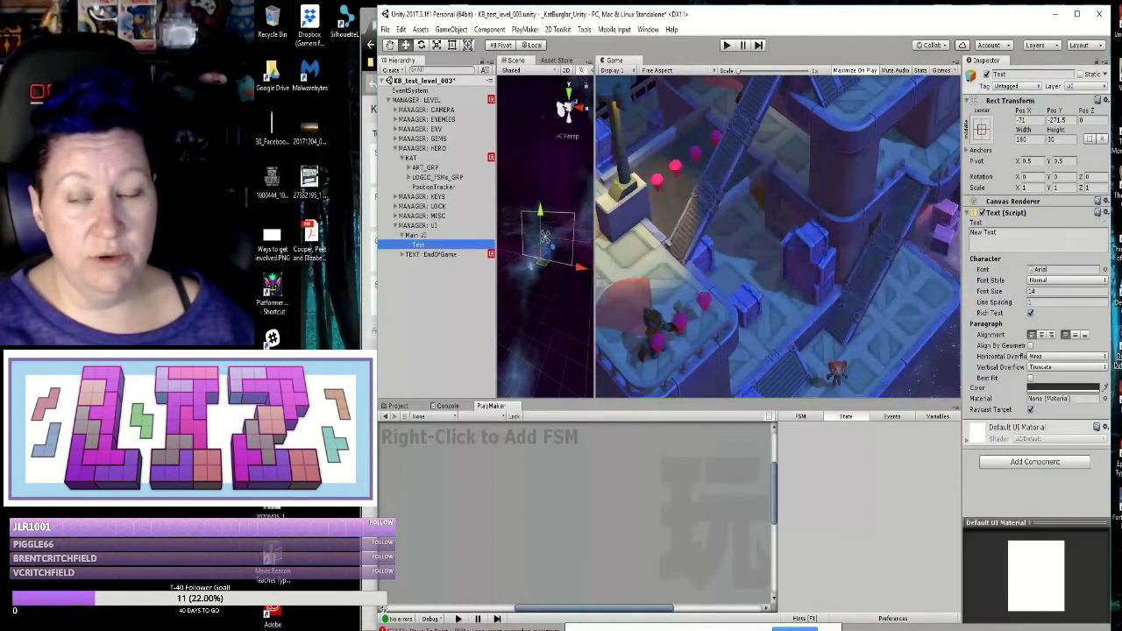
pyautogui.click(1000, 233)
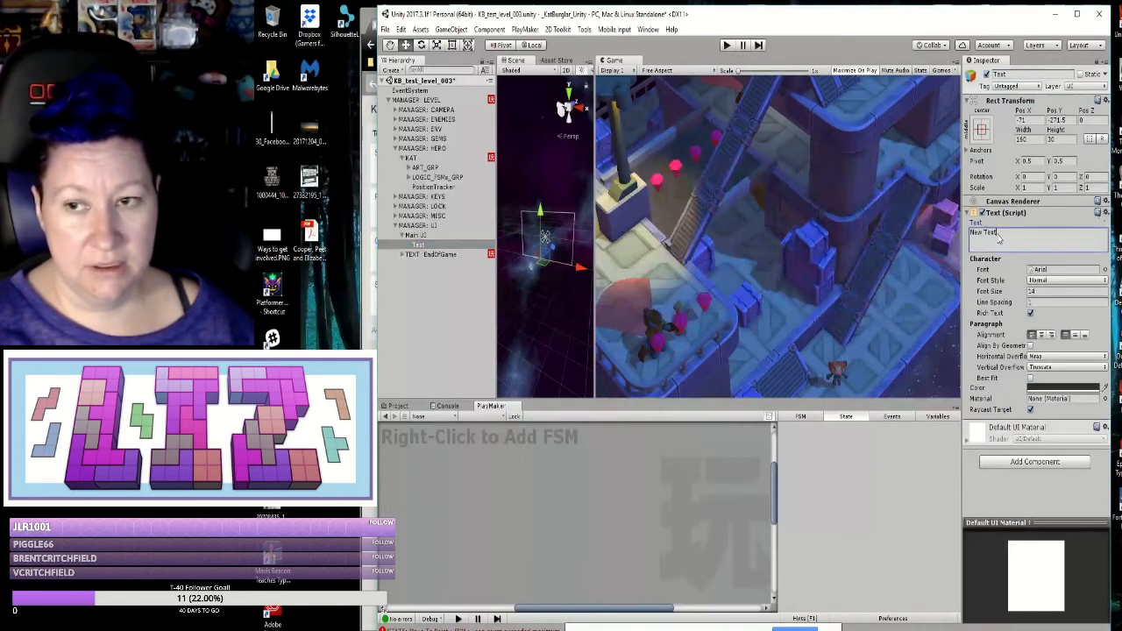
pyautogui.moveTo(997, 235); pyautogui.dragTo(970, 235)
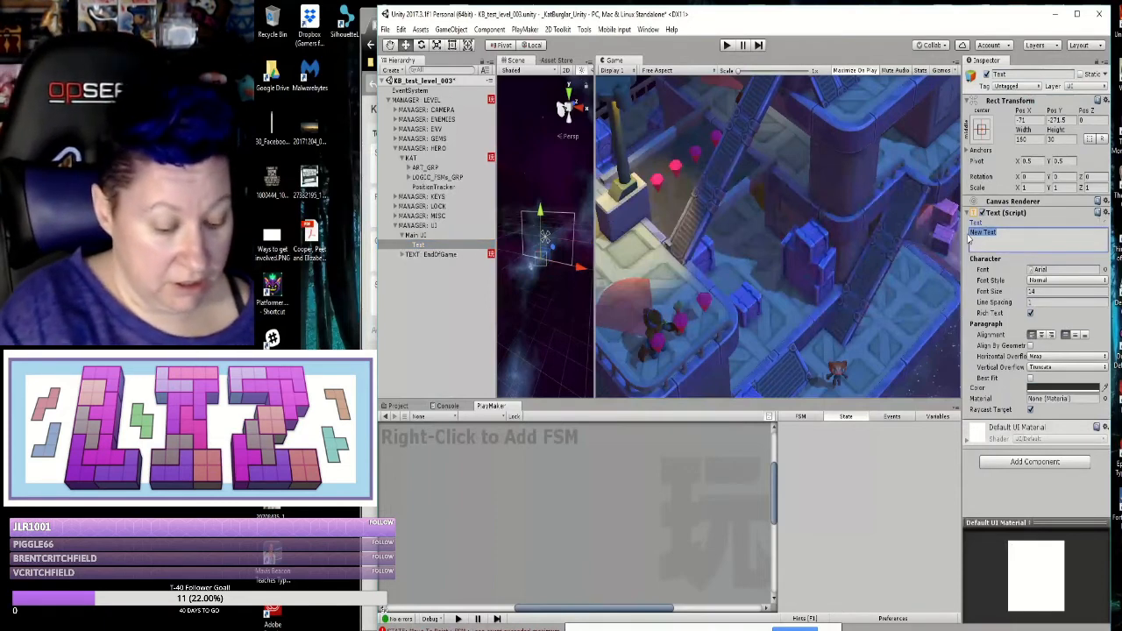
pyautogui.write('GEMS')
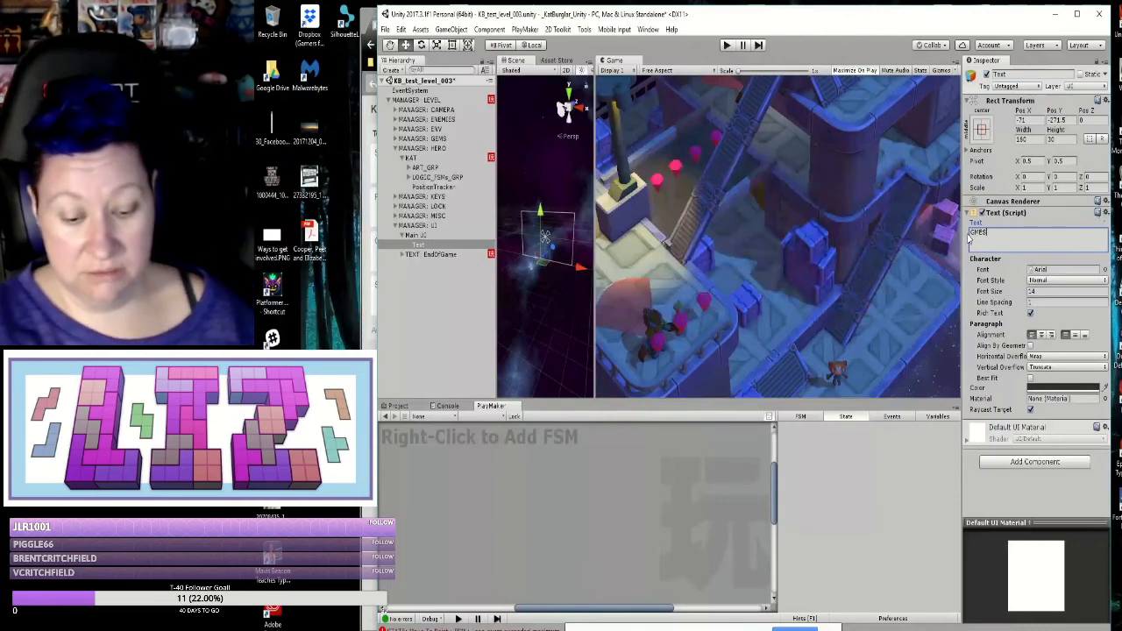
pyautogui.press('BackSpace')
pyautogui.press('BackSpace')
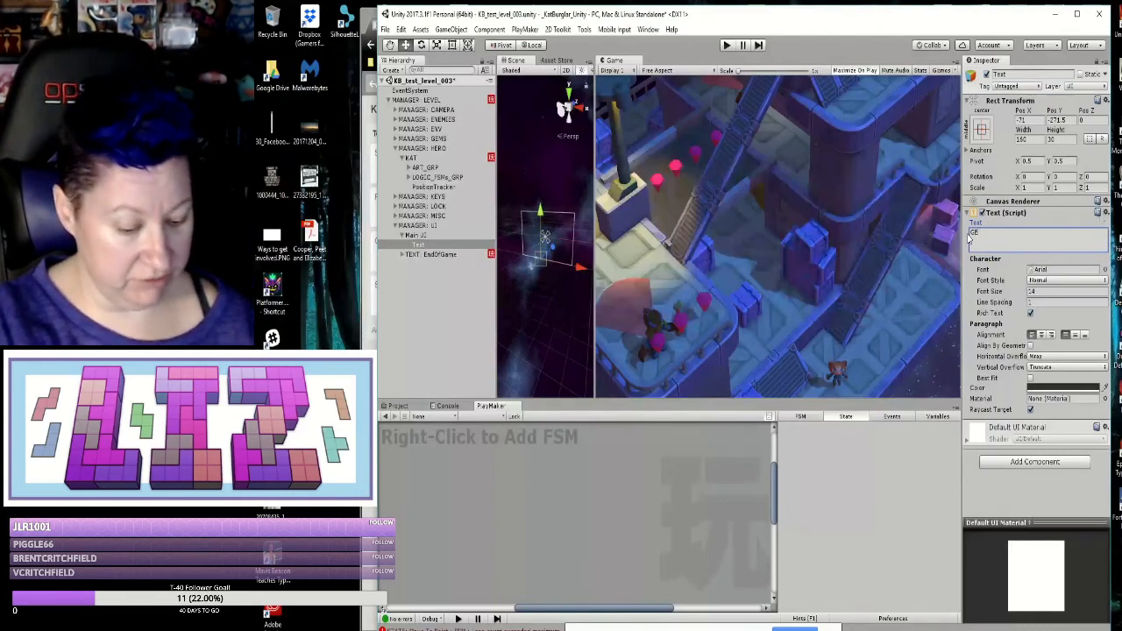
pyautogui.write('MS')
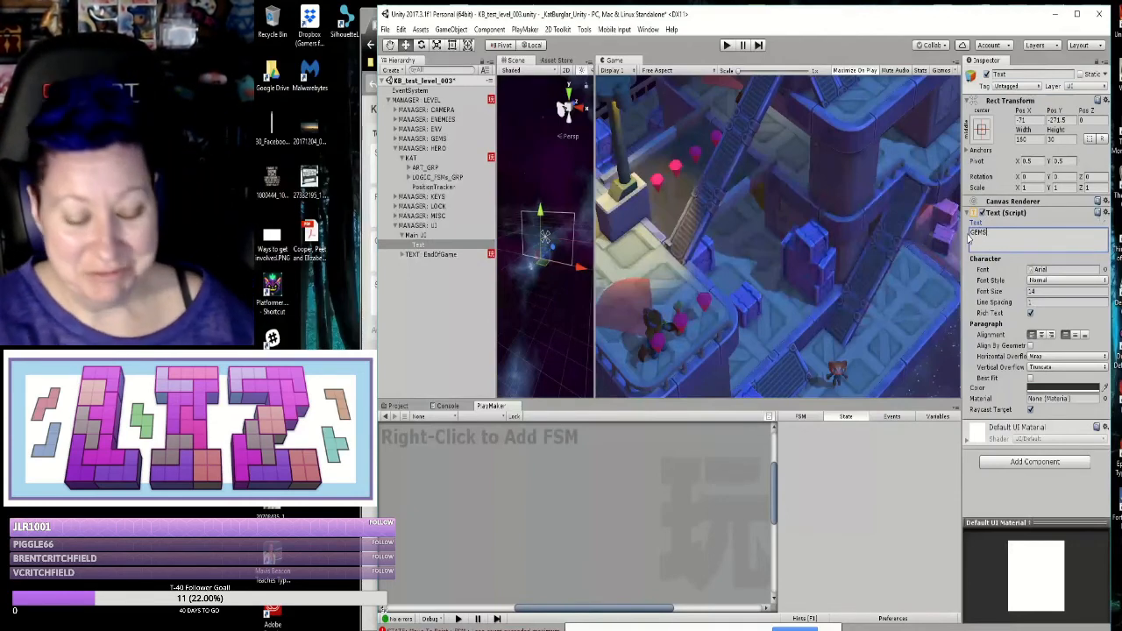
pyautogui.write(':')
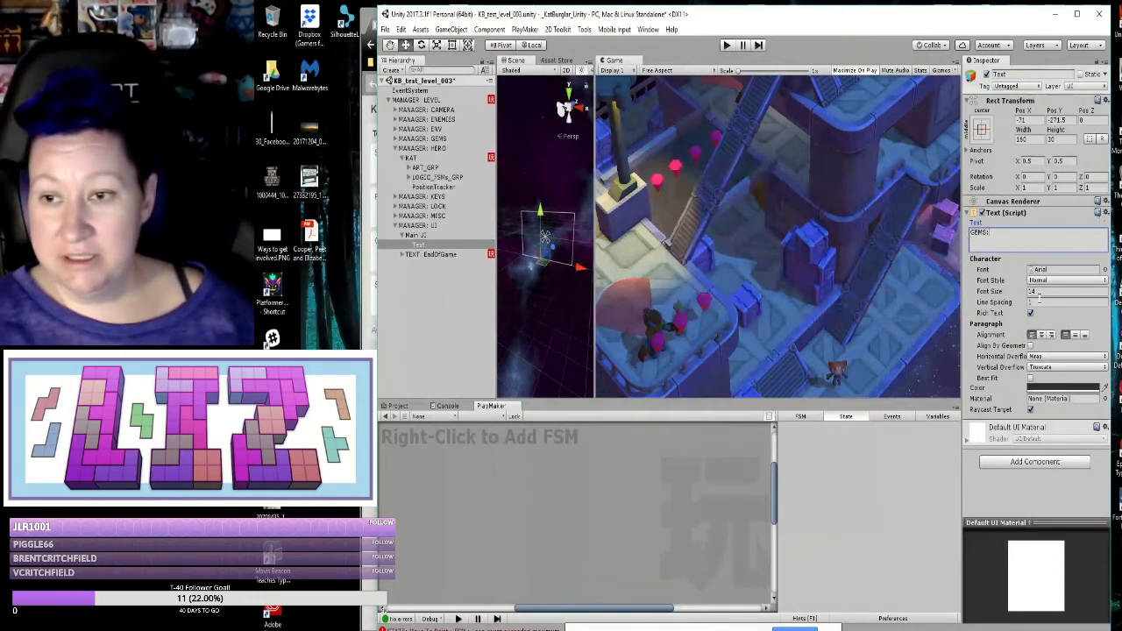
# Step: Change the colour of the GEMS: text to bright magenta (R 255, G 0, B 255)
pyautogui.click(1043, 387)
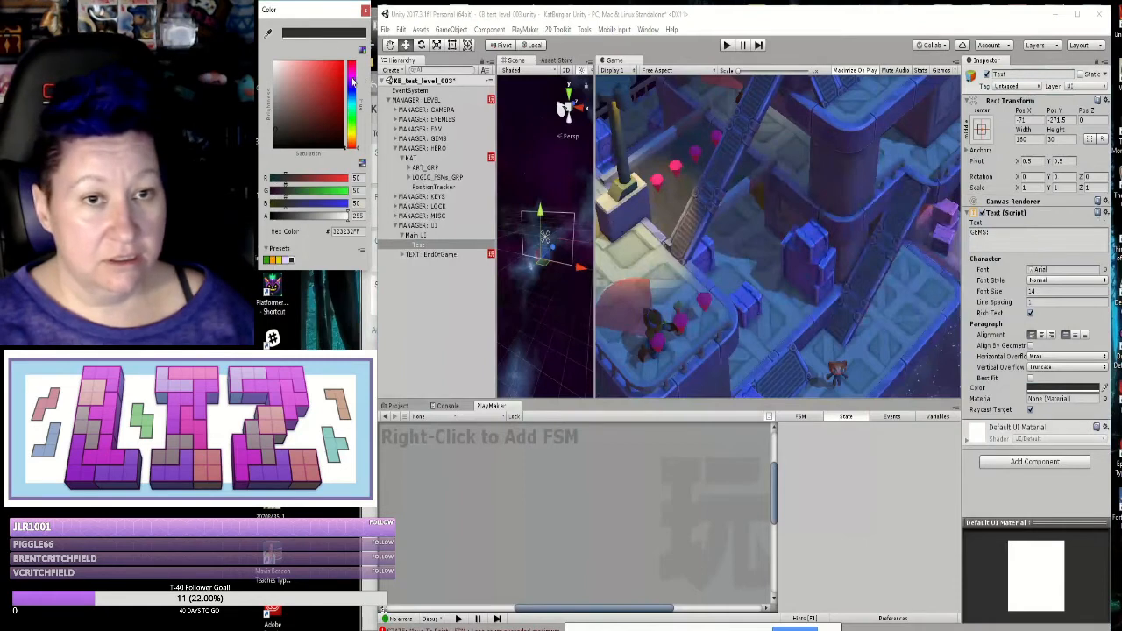
pyautogui.click(352, 80)
pyautogui.click(344, 70)
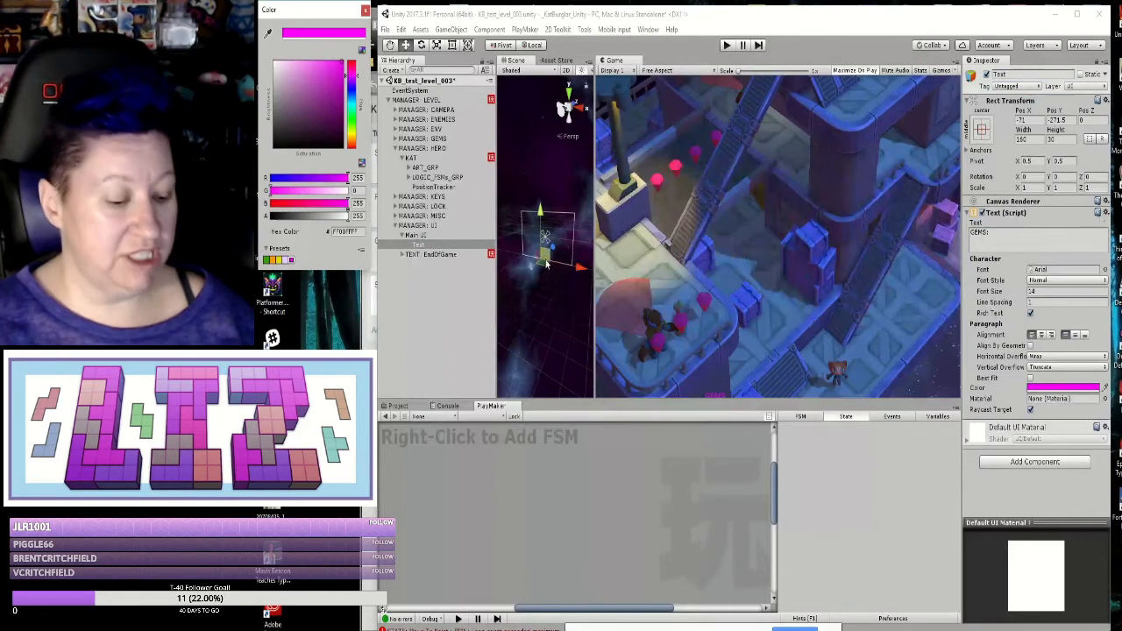
# Step: Move the GEMS: text to the canvas's upper-left corner, at about Pos X -283 and Pos Y 243
pyautogui.keyDown('alt'); pyautogui.click(528, 290); pyautogui.keyUp('alt')
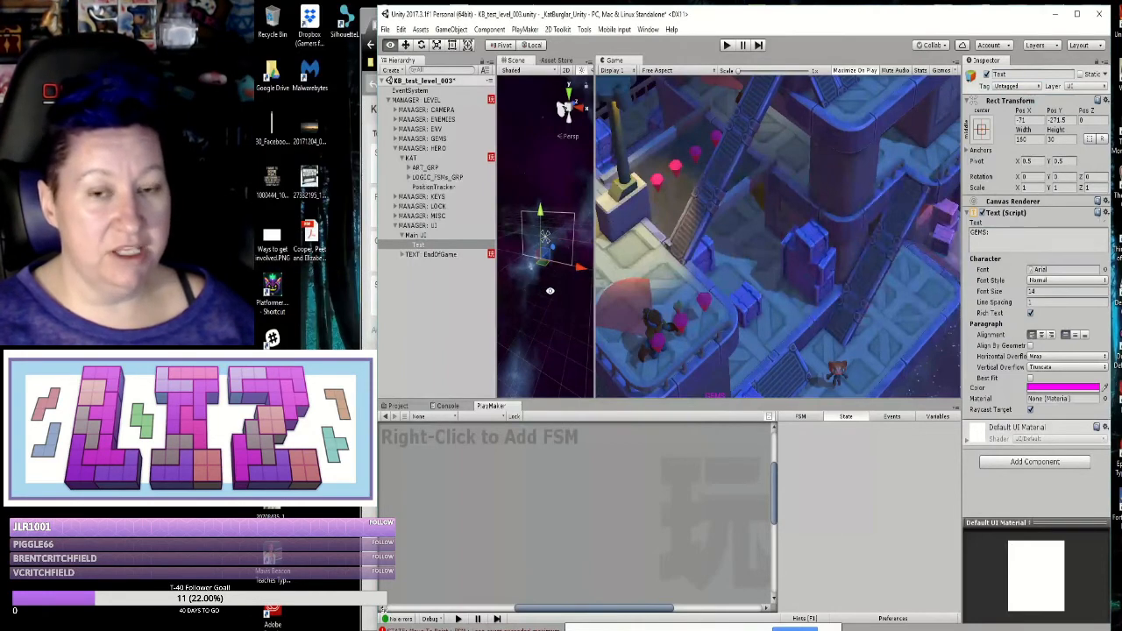
pyautogui.keyDown('alt'); pyautogui.moveTo(526, 301); pyautogui.dragTo(567, 266); pyautogui.keyUp('alt')
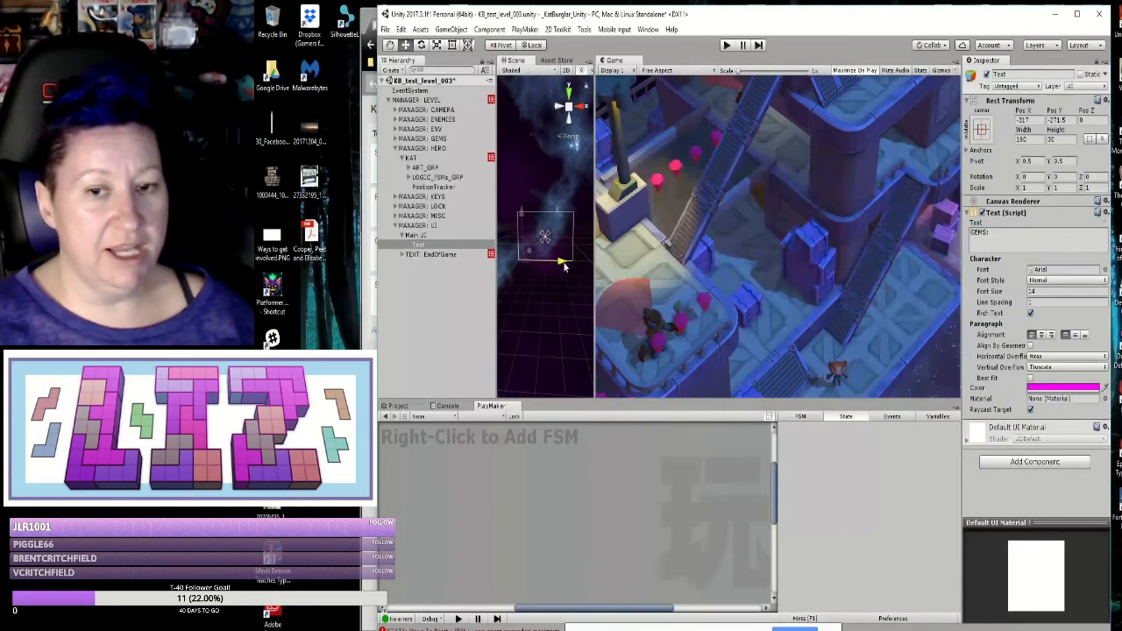
pyautogui.moveTo(564, 266); pyautogui.dragTo(563, 251)
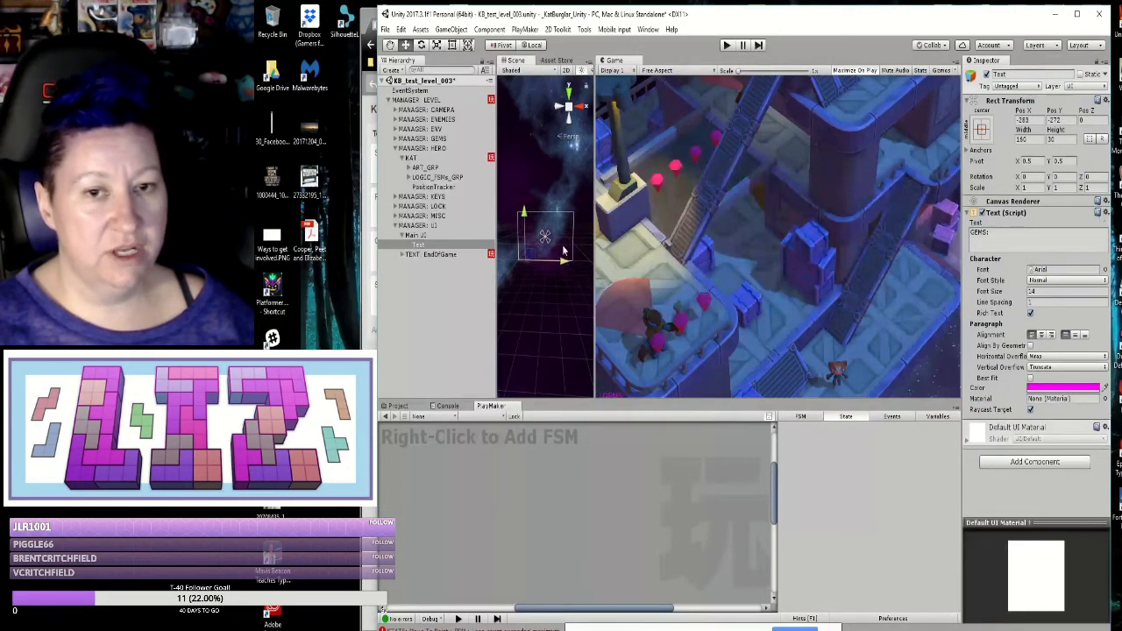
pyautogui.moveTo(531, 215); pyautogui.dragTo(530, 167)
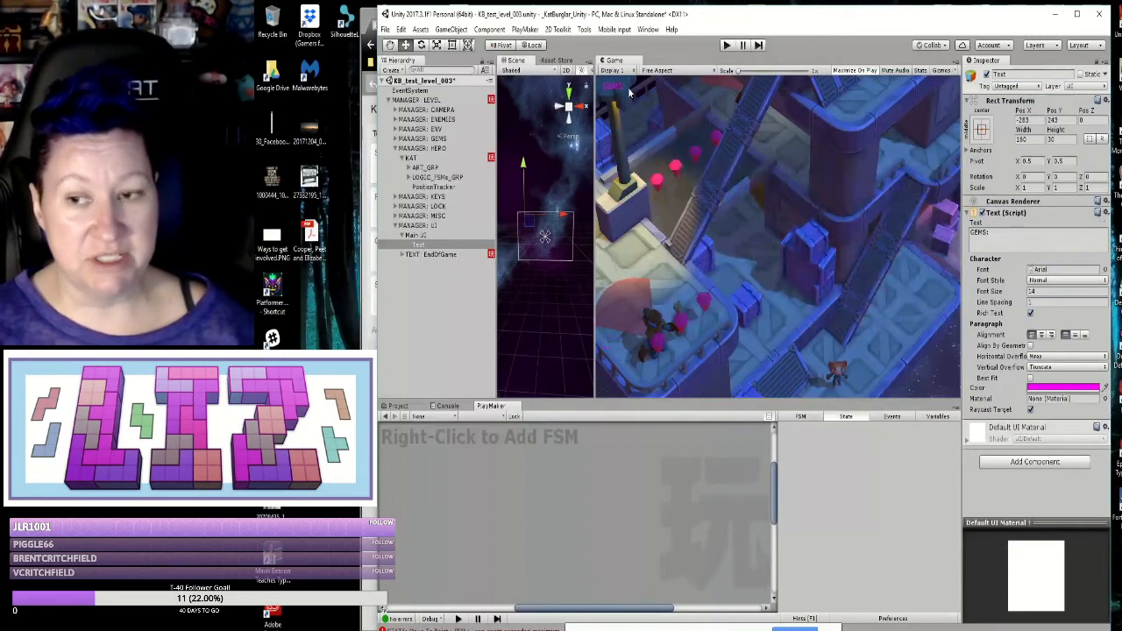
# Step: Save the text's magenta colour as a new colour preset and close the colour picker
pyautogui.click(1040, 388)
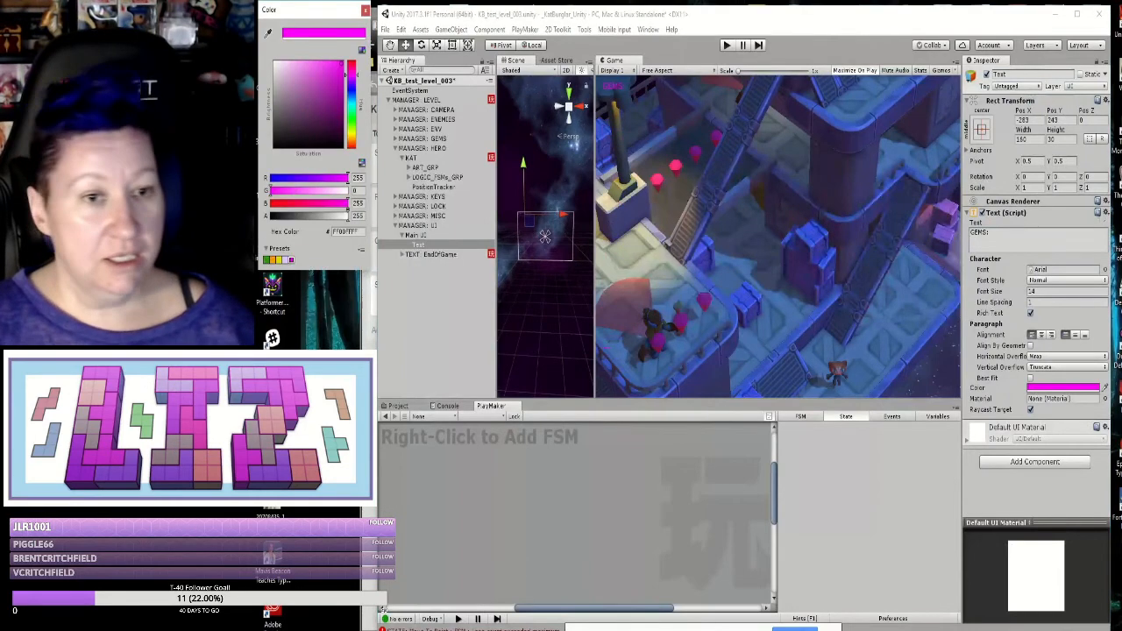
pyautogui.click(291, 260)
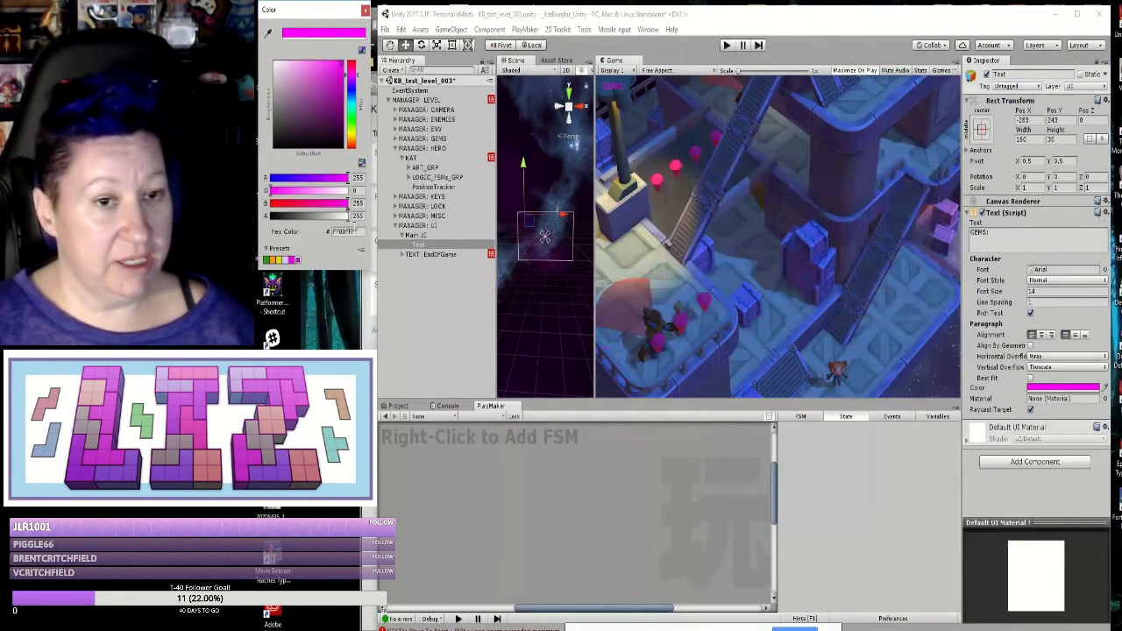
pyautogui.click(364, 9)
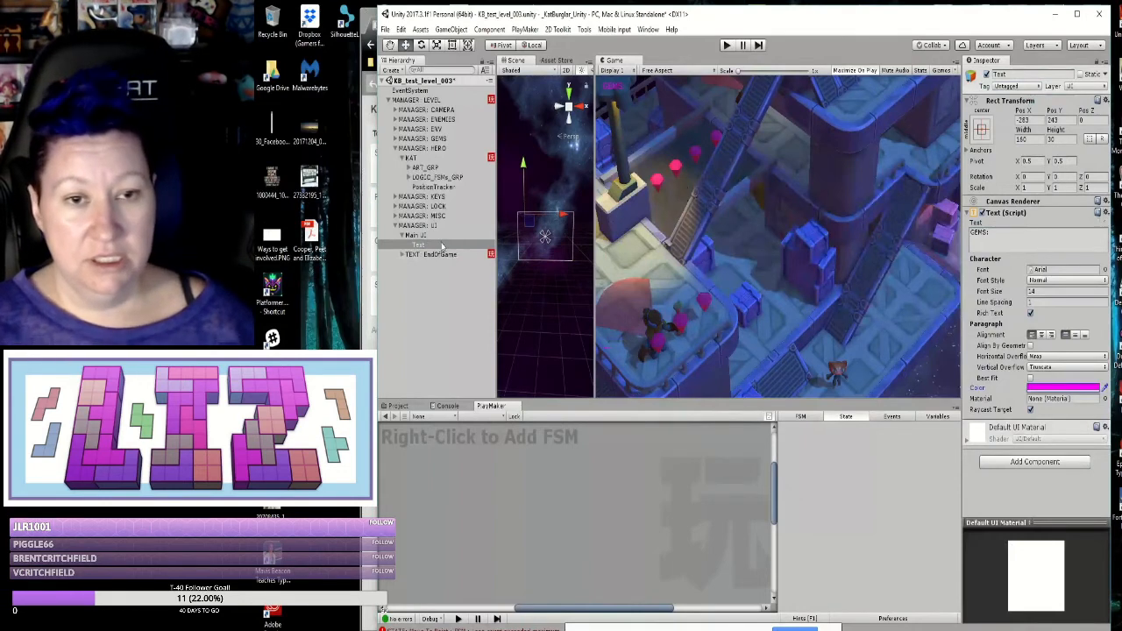
# Step: Rename the Text object under Main UI to GEM TEXT
pyautogui.rightClick(425, 245)
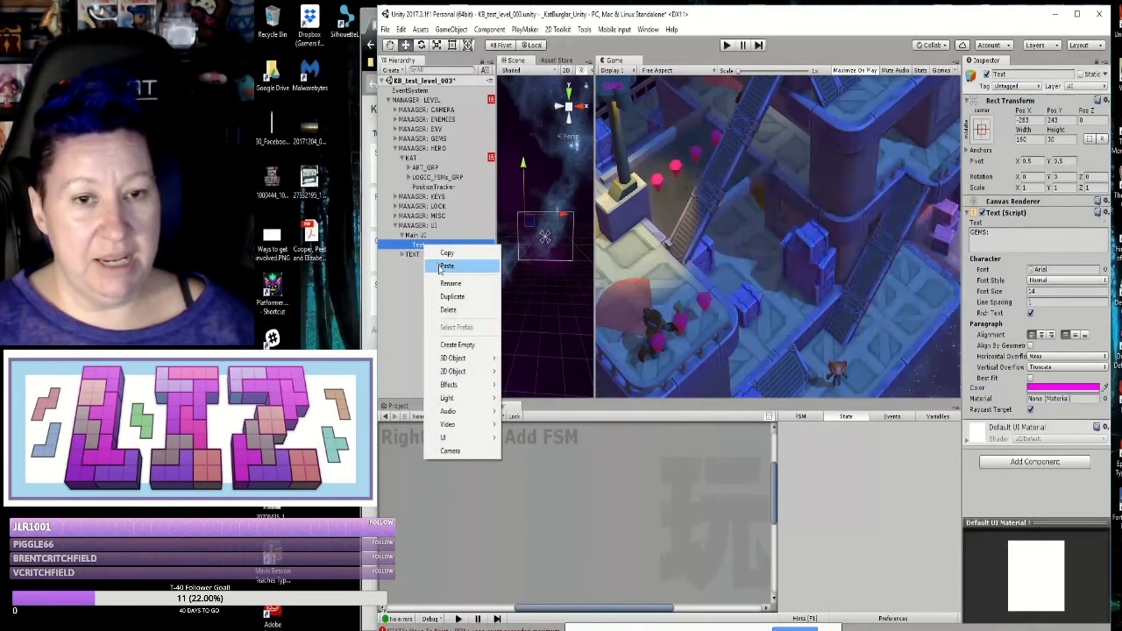
pyautogui.click(448, 283)
pyautogui.write('G')
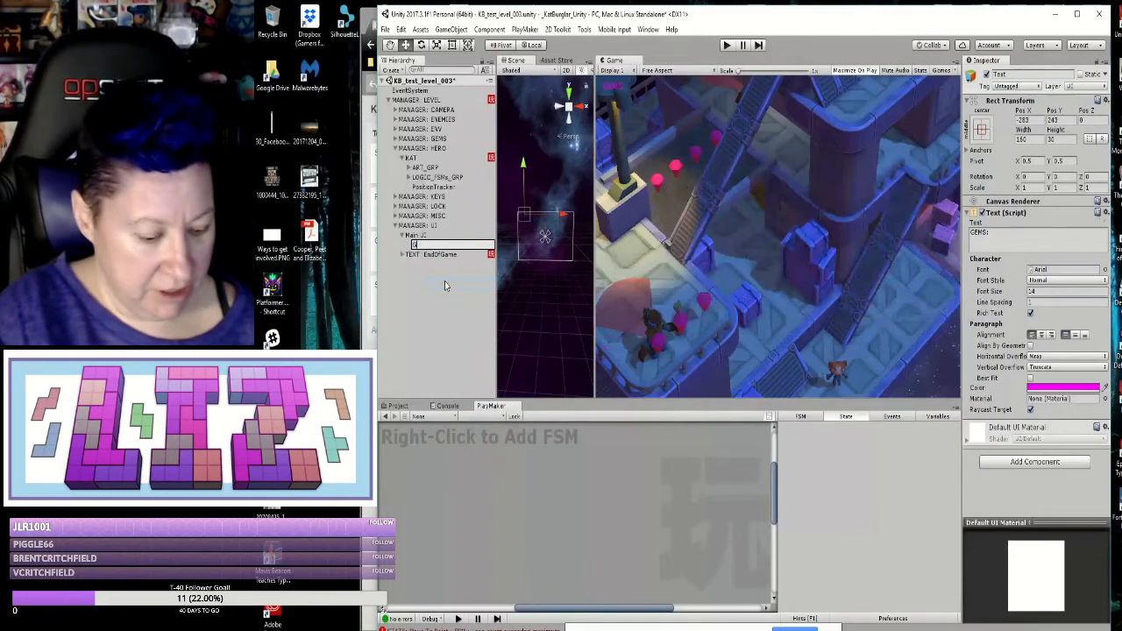
pyautogui.write('EM TEXT')
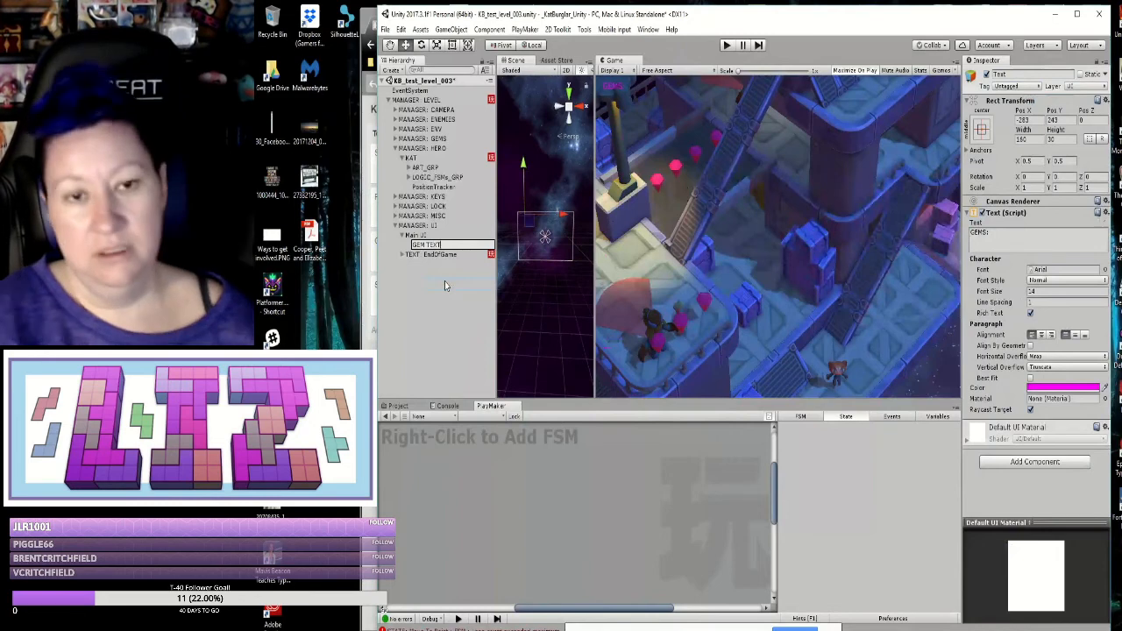
pyautogui.press('Return')
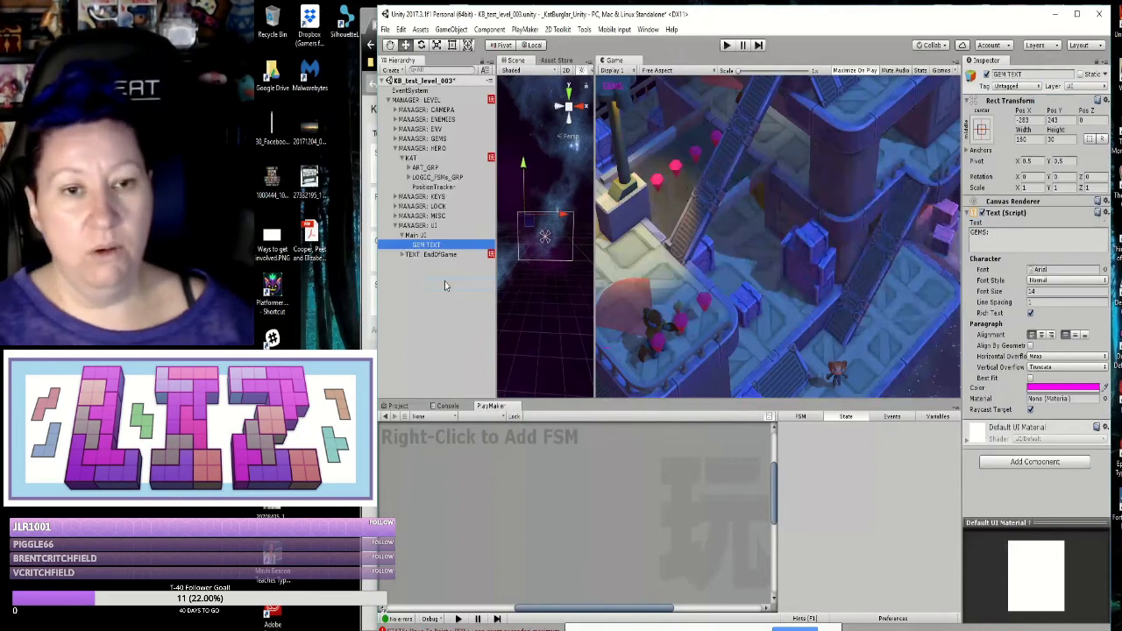
# Step: Add a UI Text object under Main UI and name it GEMS collected
pyautogui.rightClick(423, 237)
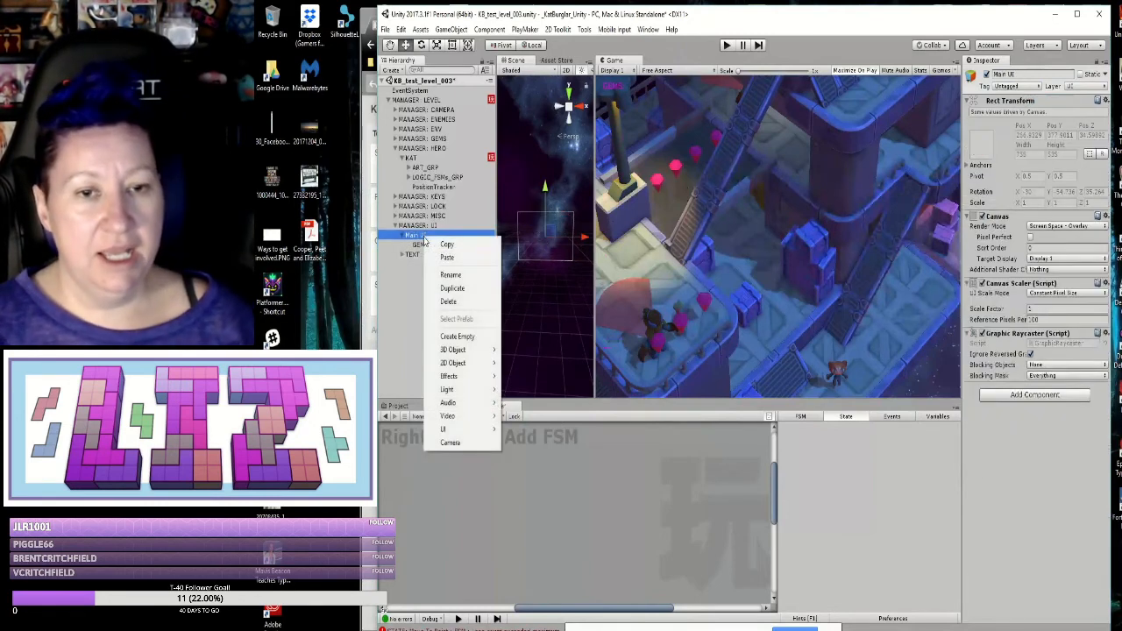
pyautogui.moveTo(474, 429)
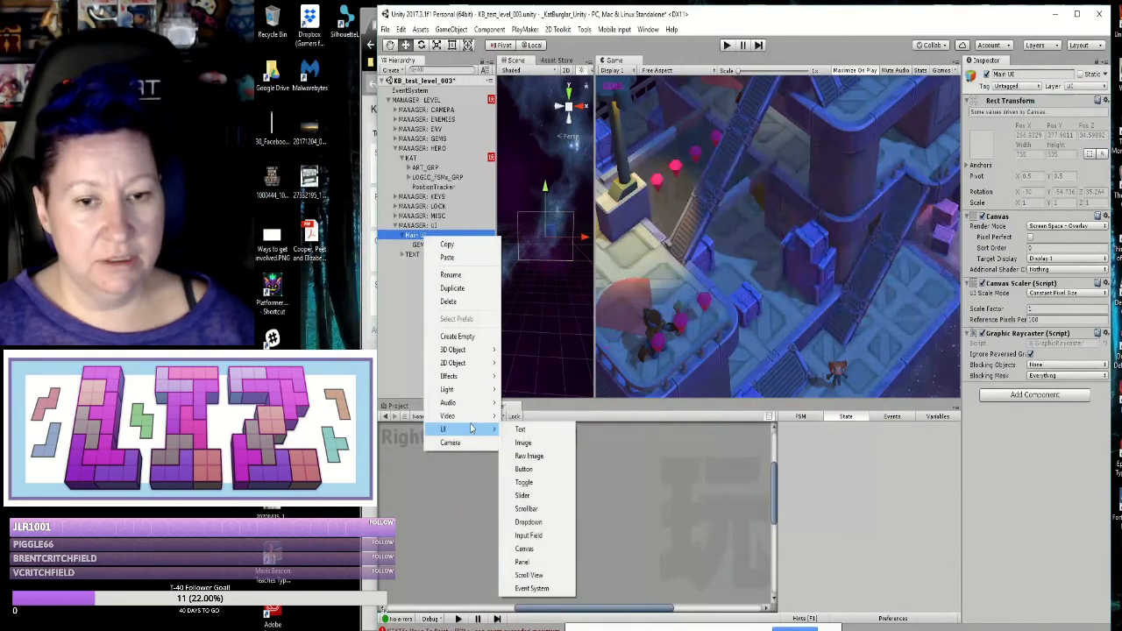
pyautogui.click(532, 432)
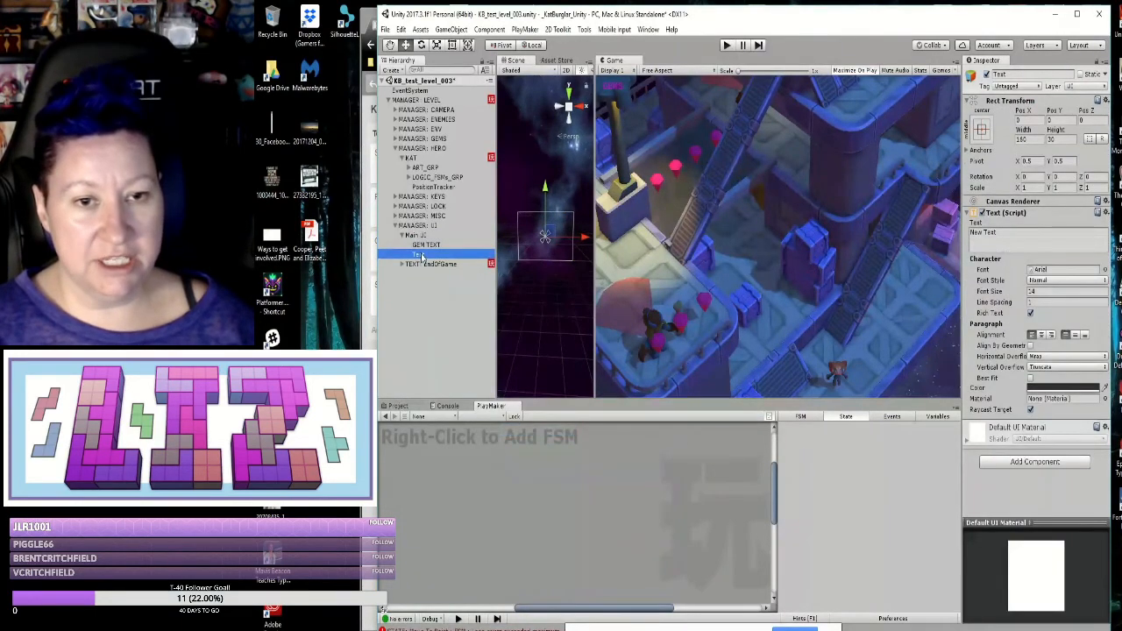
pyautogui.rightClick(421, 256)
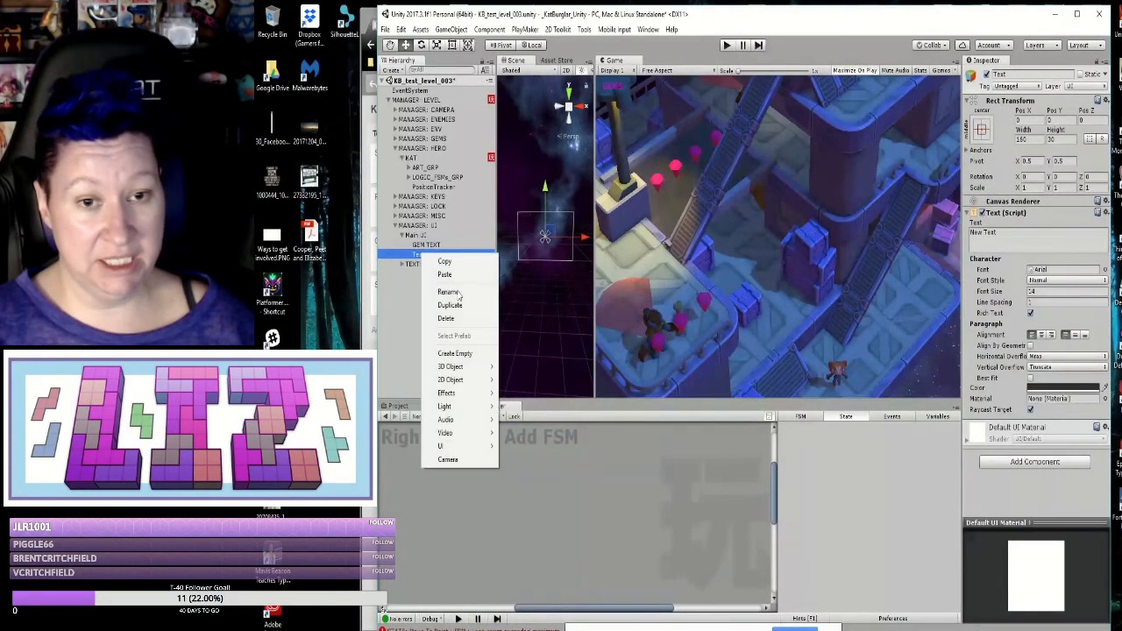
pyautogui.click(451, 297)
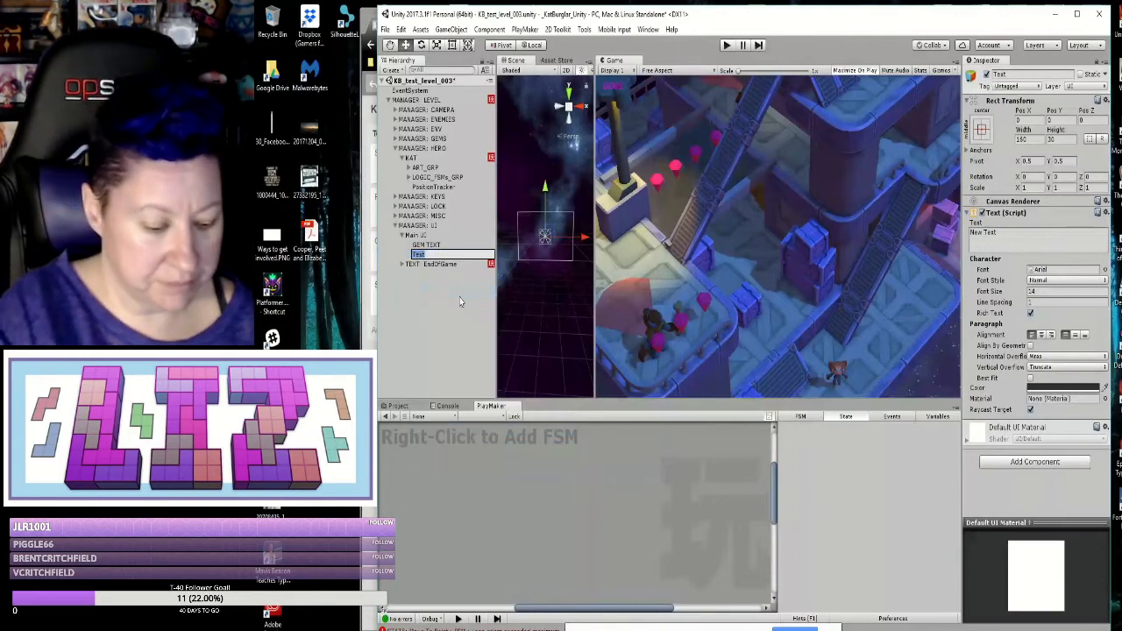
pyautogui.write('GE')
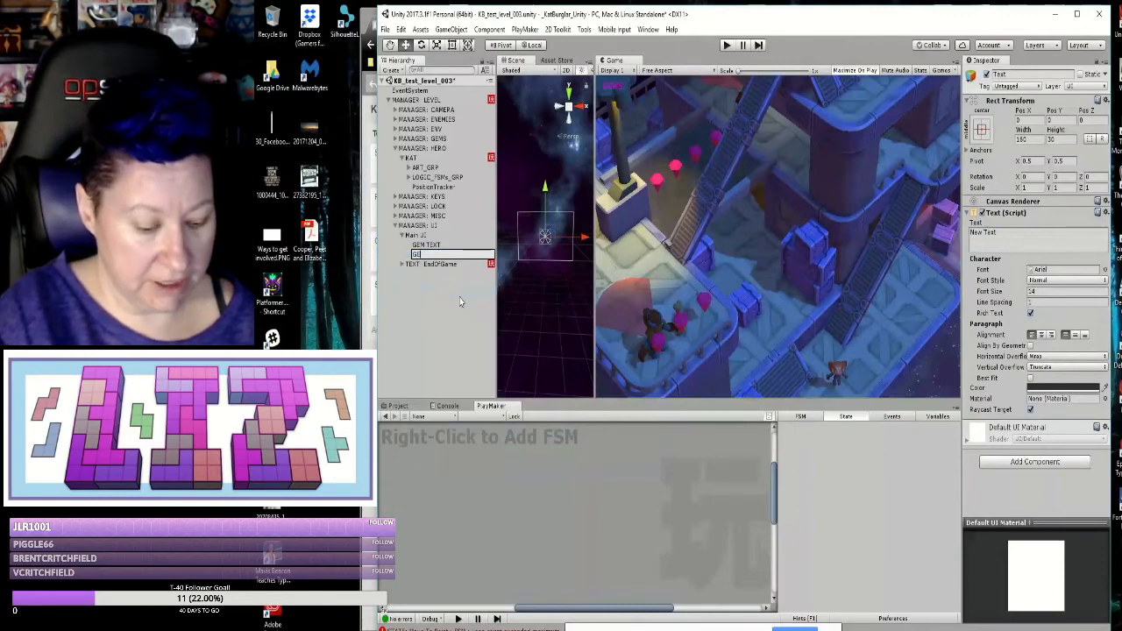
pyautogui.write('MS collected')
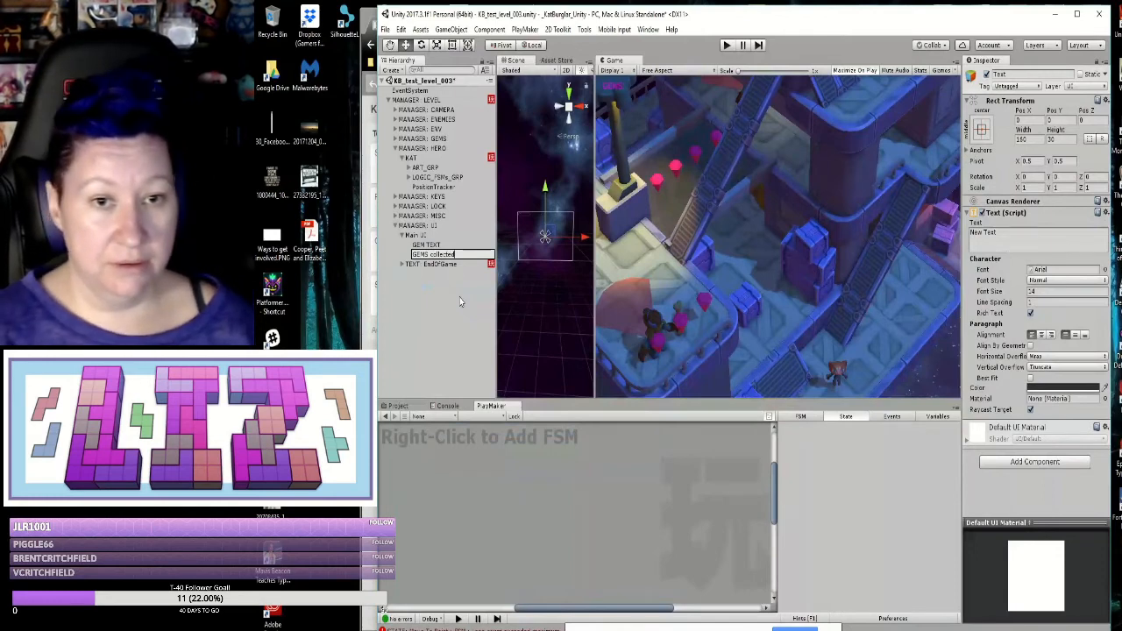
pyautogui.press('Return')
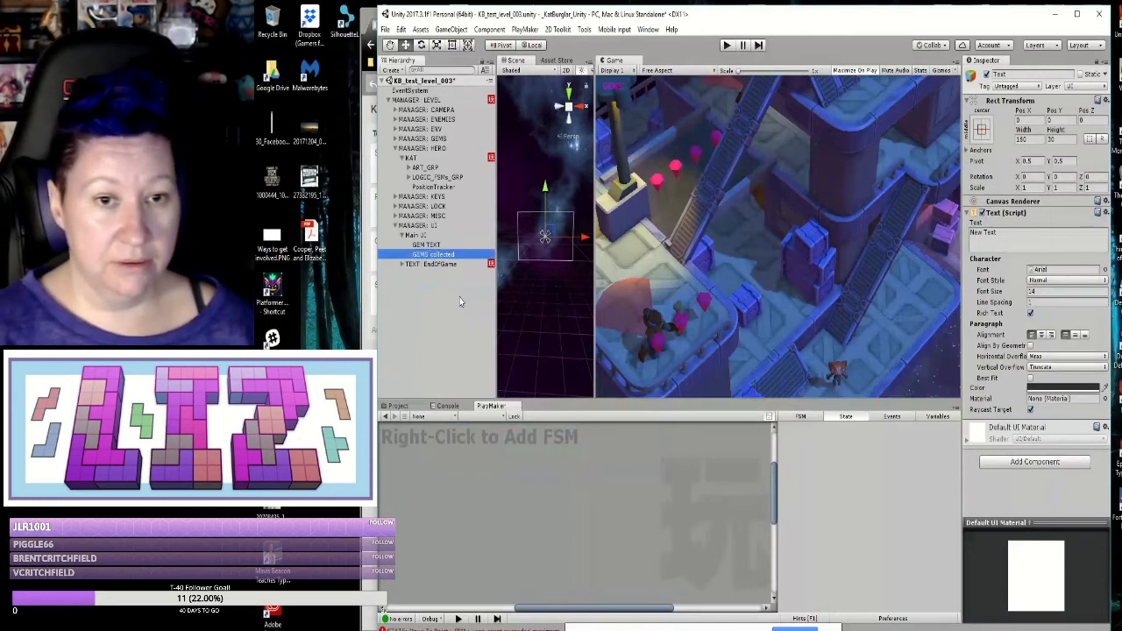
# Step: Add another UI Text under GEMS collected and move it out to be a direct child of Main UI
pyautogui.rightClick(444, 255)
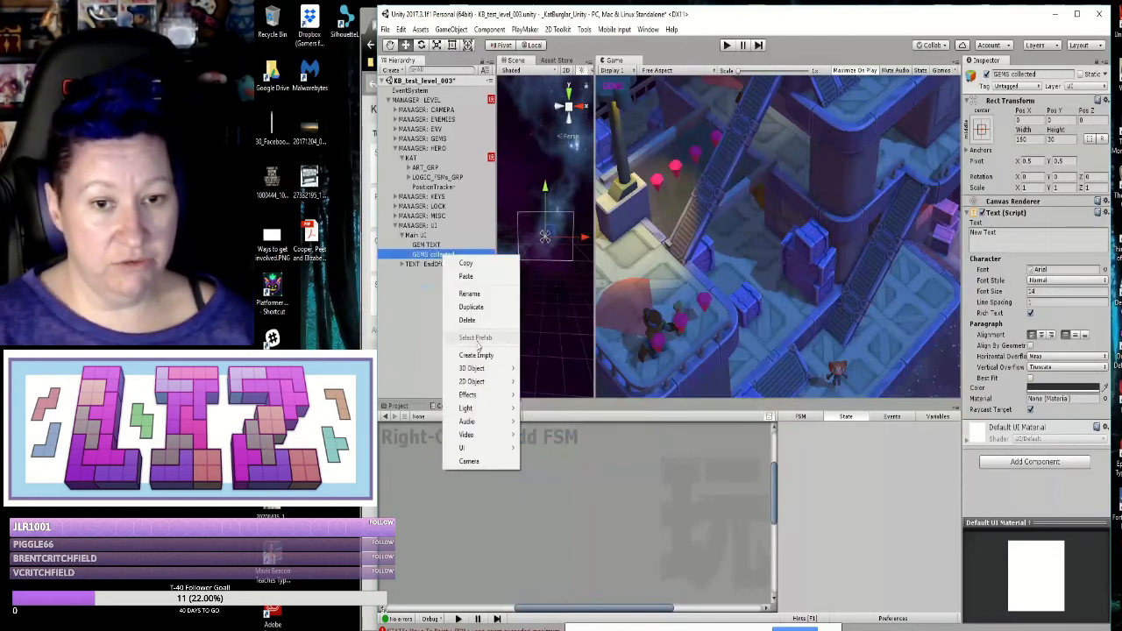
pyautogui.moveTo(500, 451)
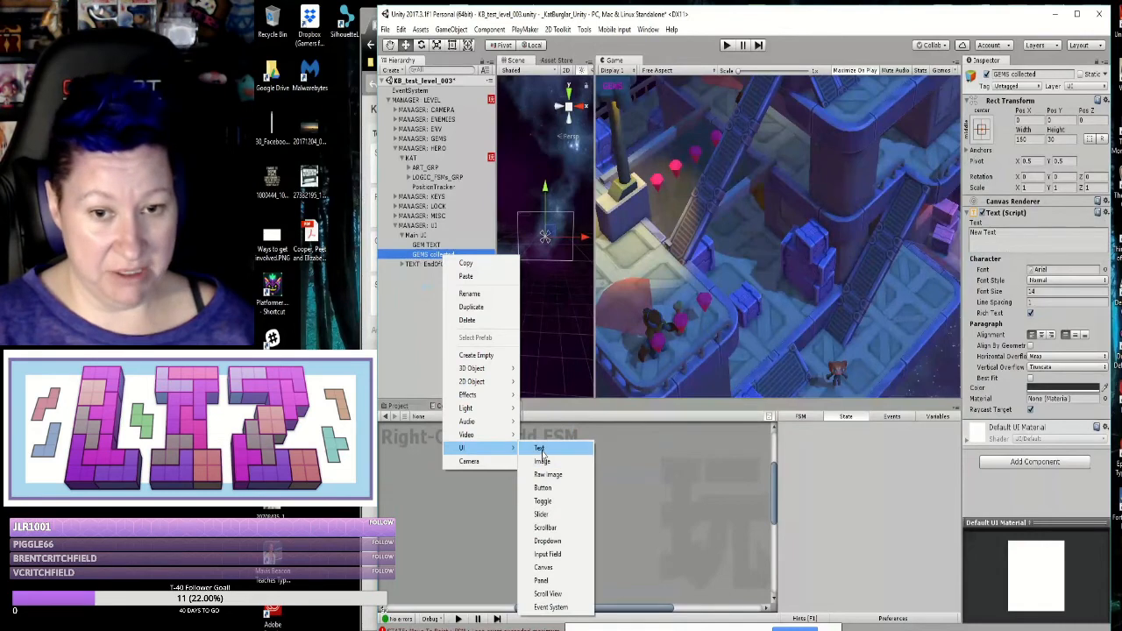
pyautogui.click(540, 449)
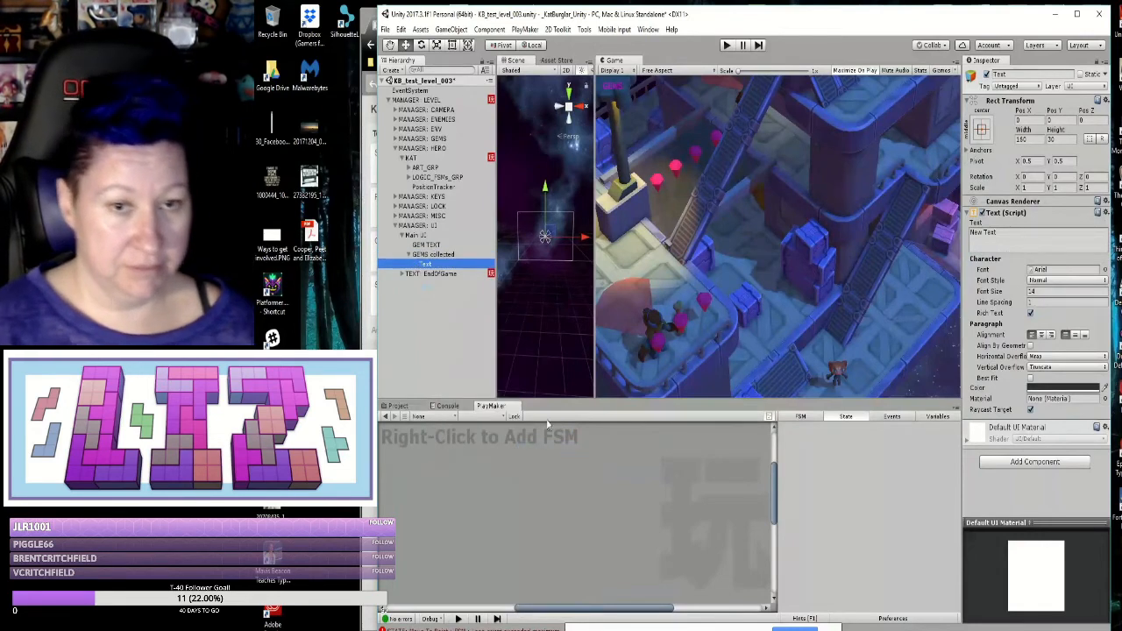
pyautogui.moveTo(434, 264); pyautogui.dragTo(424, 243)
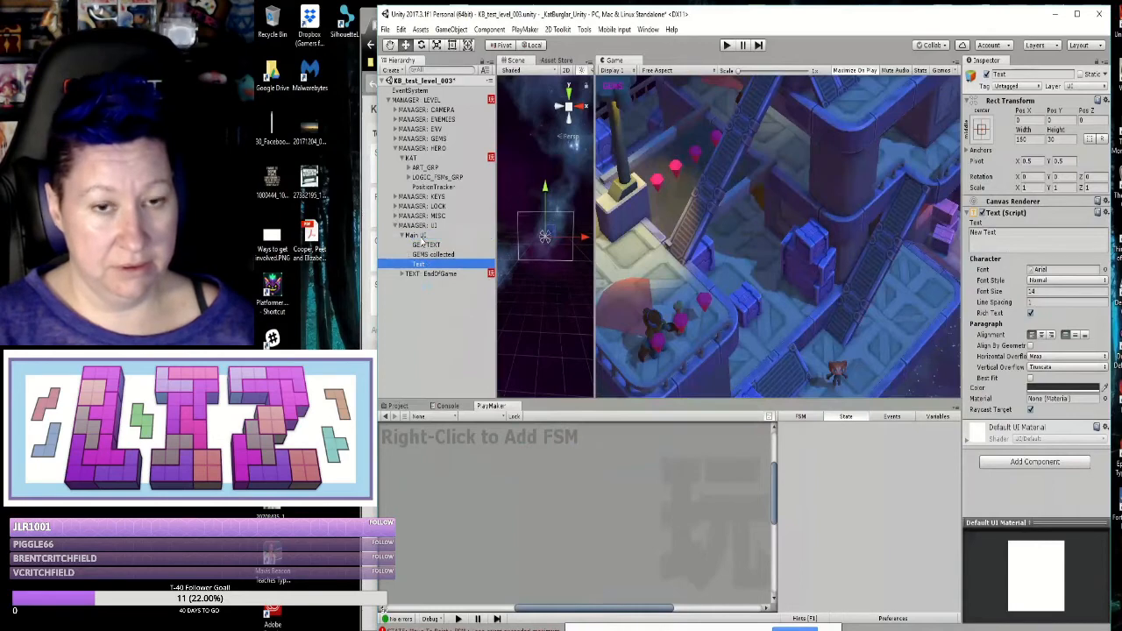
# Step: Create an empty object under Main UI and name it Gems Counts
pyautogui.rightClick(423, 244)
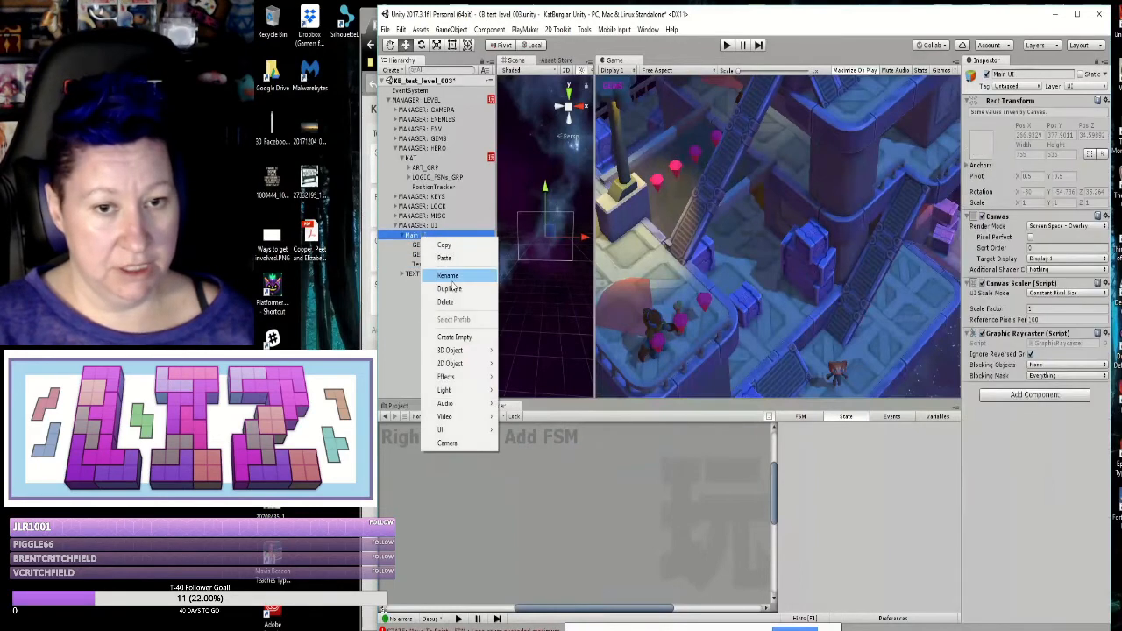
pyautogui.click(461, 340)
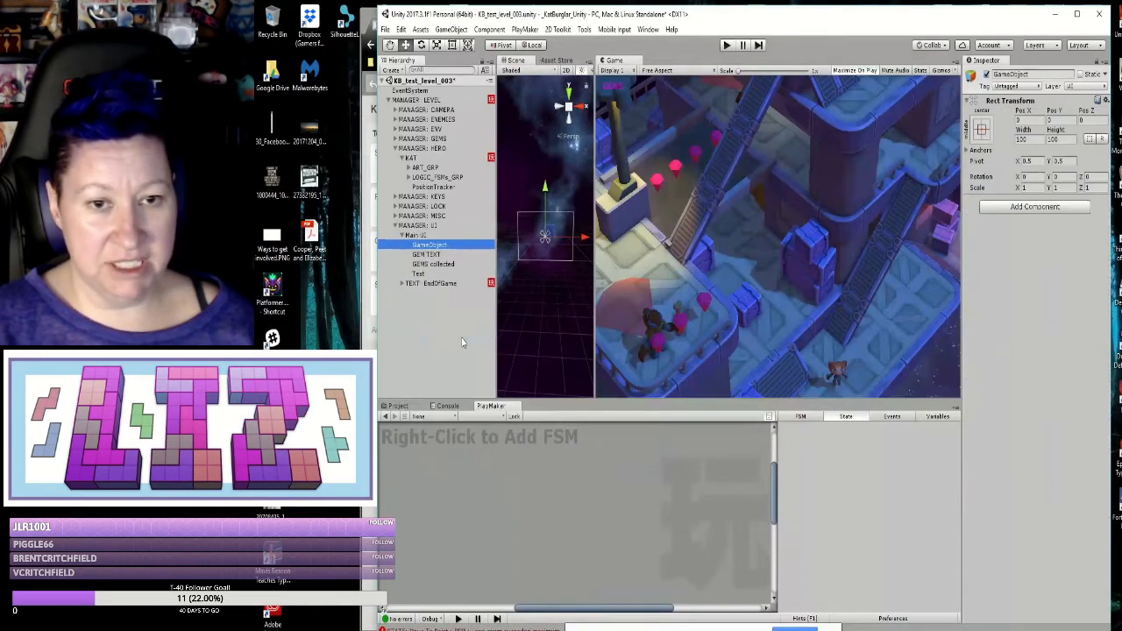
pyautogui.rightClick(443, 250)
pyautogui.click(470, 284)
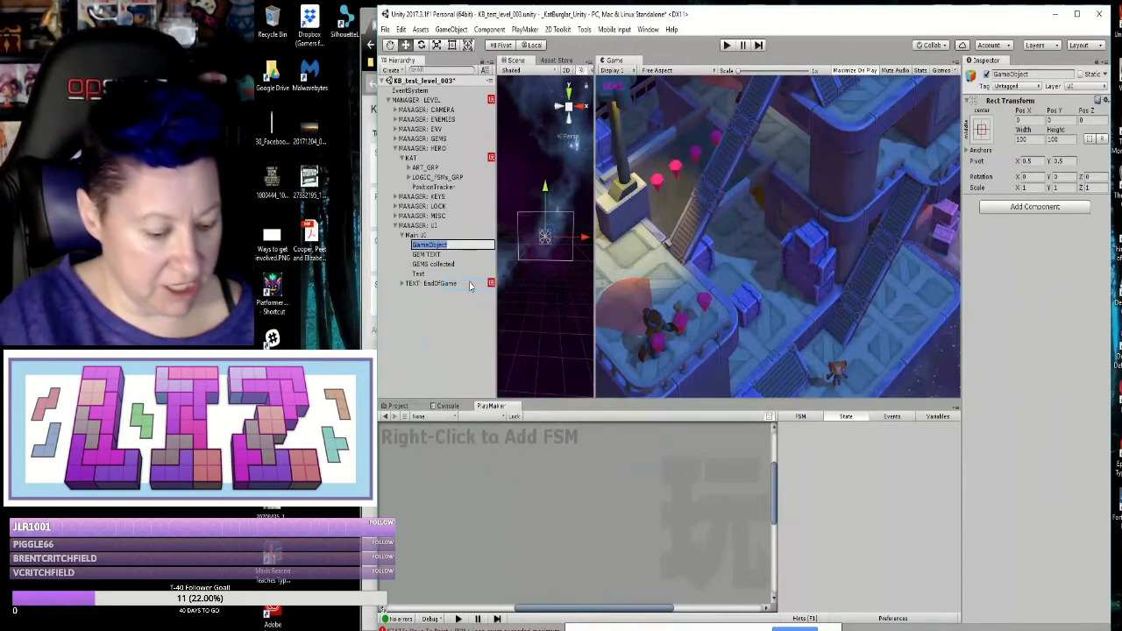
pyautogui.write('Gems')
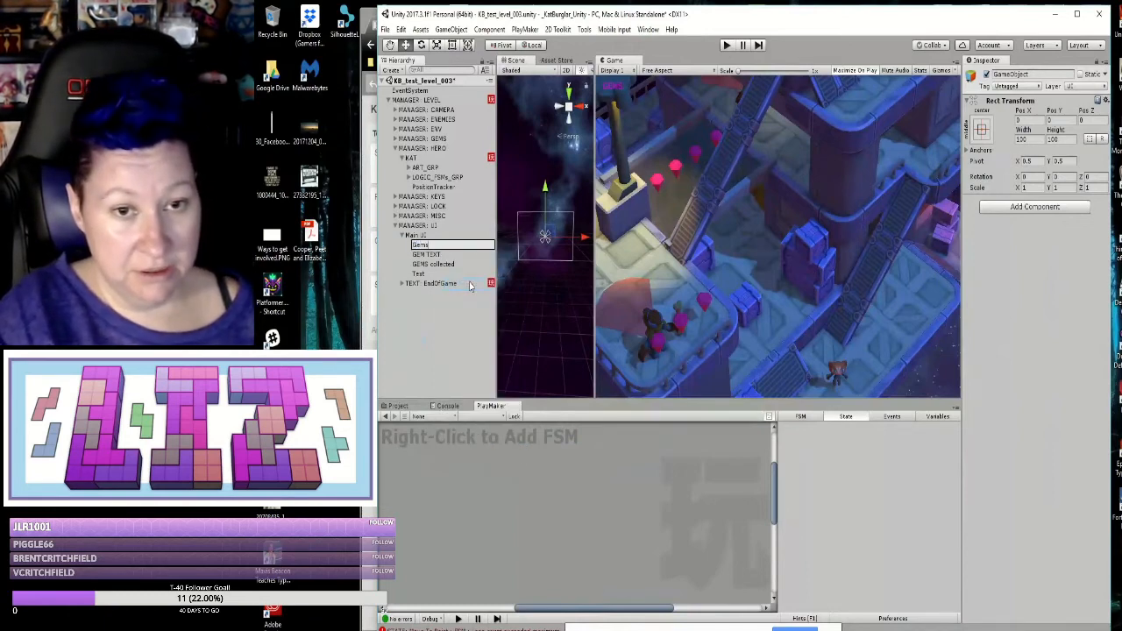
pyautogui.write(' Counts')
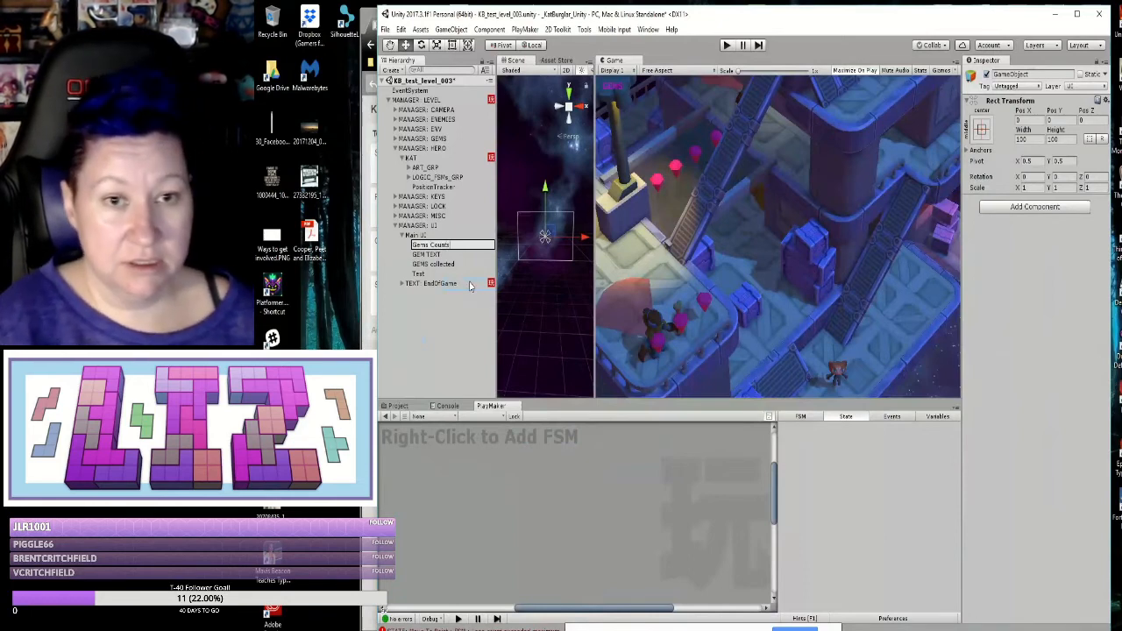
pyautogui.press('Return')
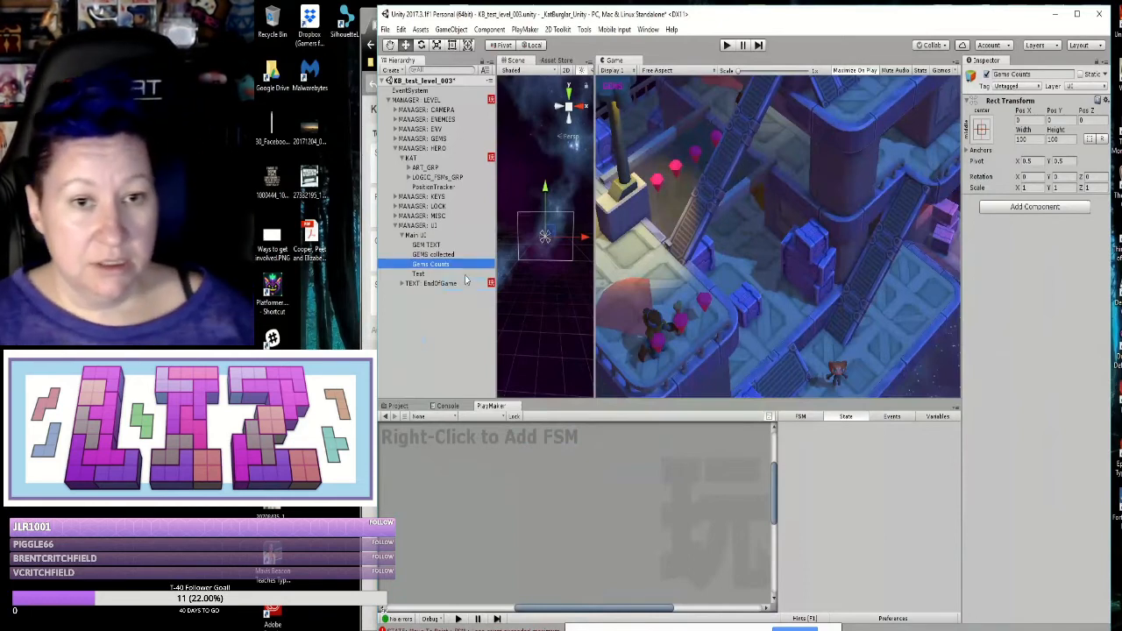
# Step: Place GEM TEXT and GEMS collected inside Gems Counts as siblings, with GEM TEXT first
pyautogui.moveTo(448, 256); pyautogui.dragTo(445, 267)
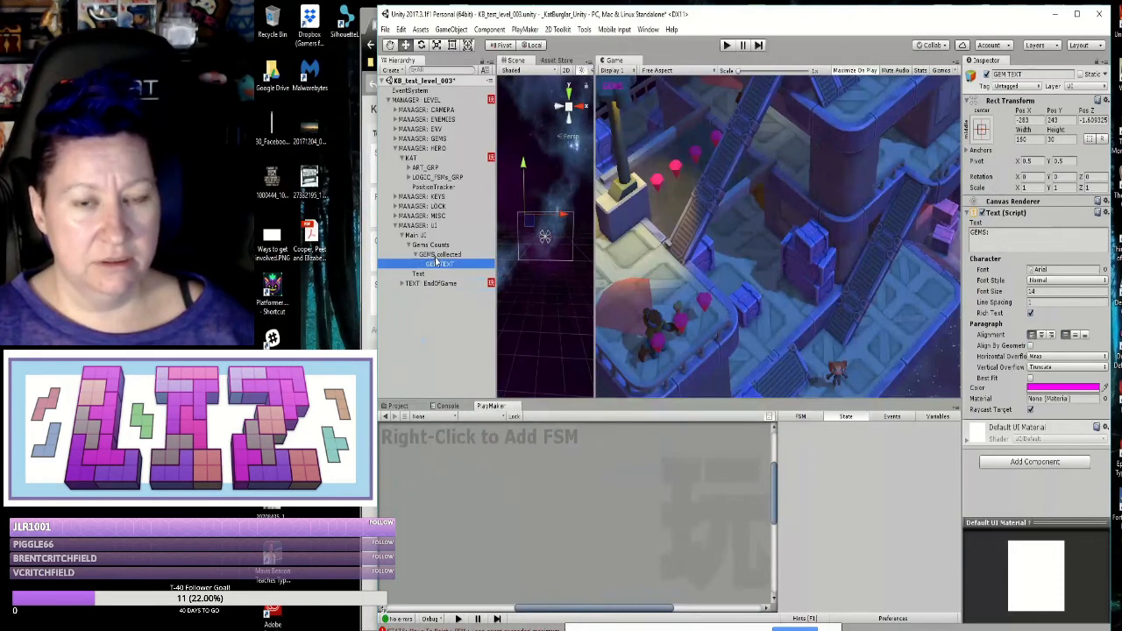
pyautogui.moveTo(439, 268); pyautogui.dragTo(441, 250)
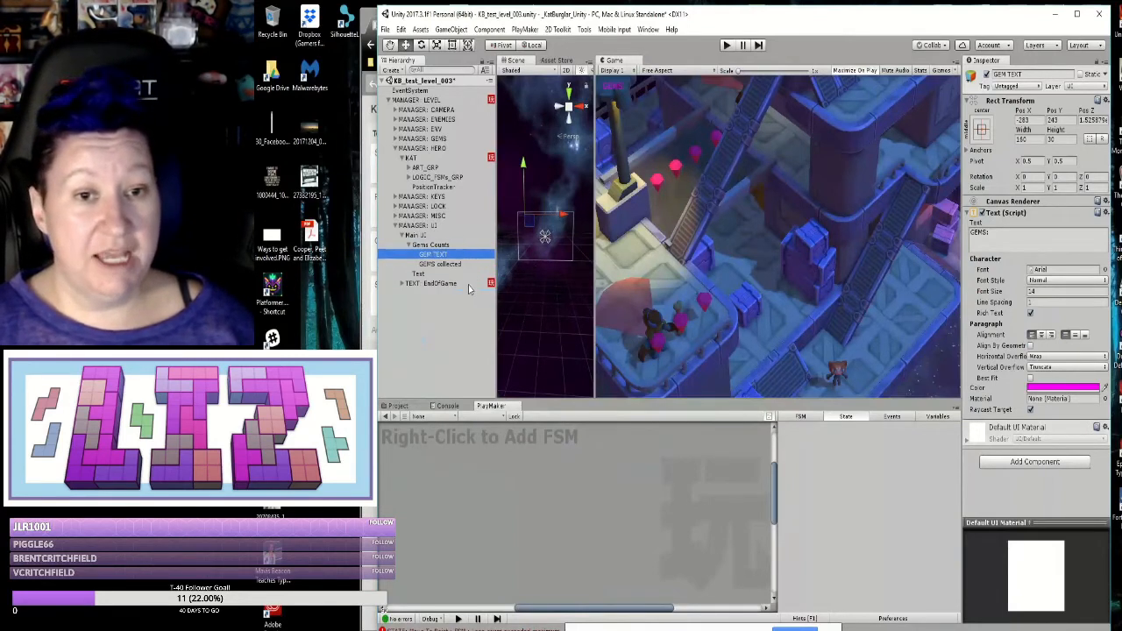
# Step: Add a UI Text object under Gems Counts and name it GEMS in level
pyautogui.click(436, 245)
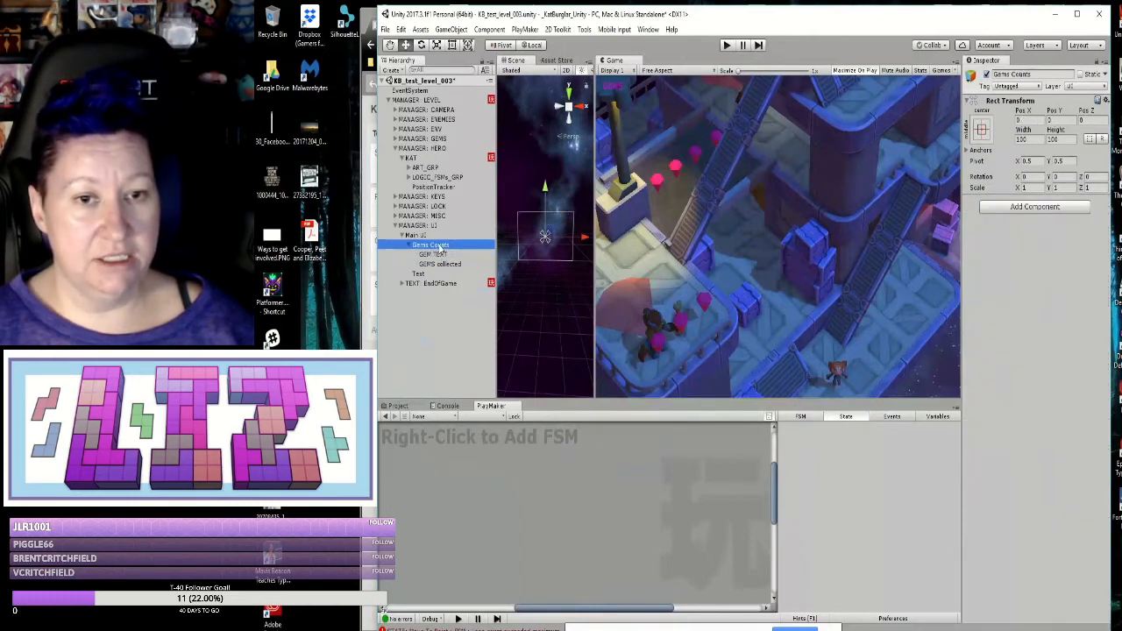
pyautogui.rightClick(443, 249)
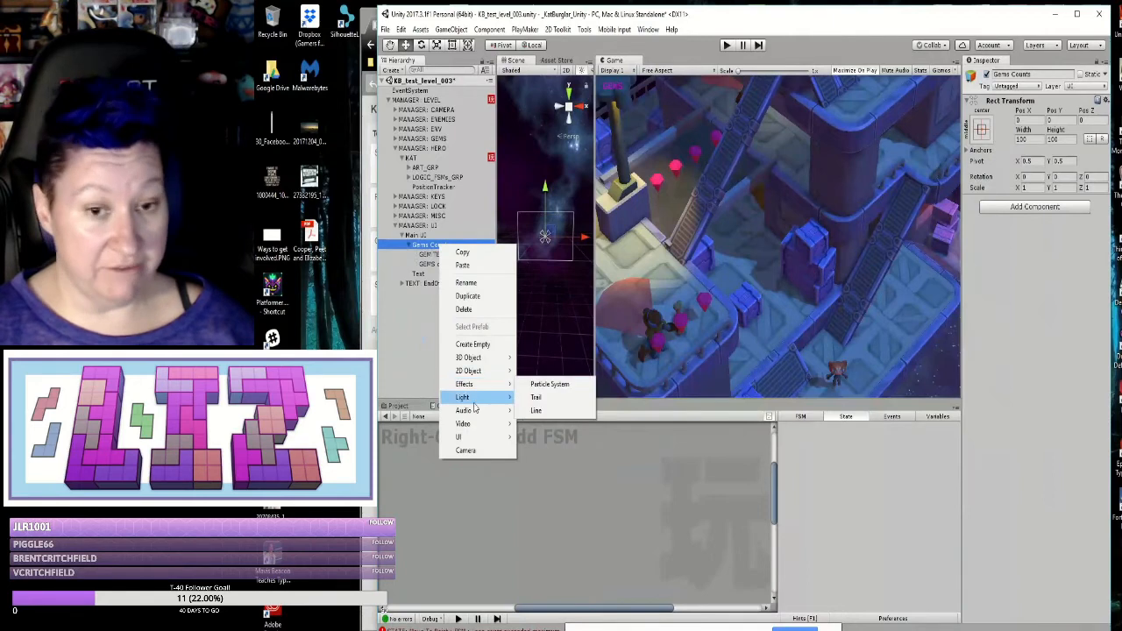
pyautogui.moveTo(474, 438)
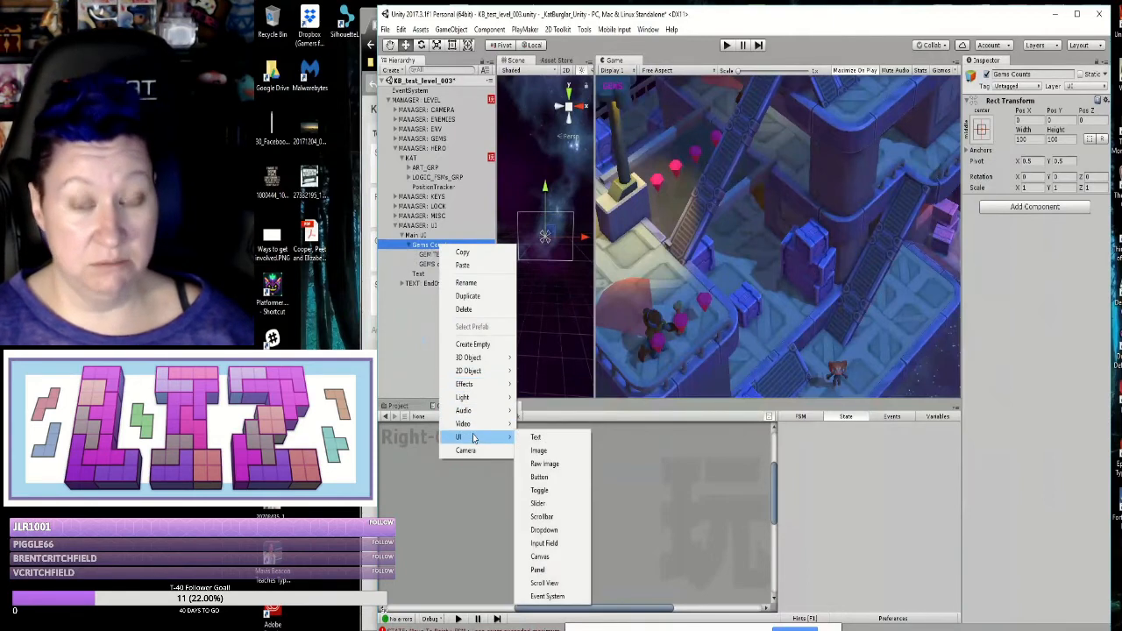
pyautogui.click(537, 437)
pyautogui.rightClick(430, 276)
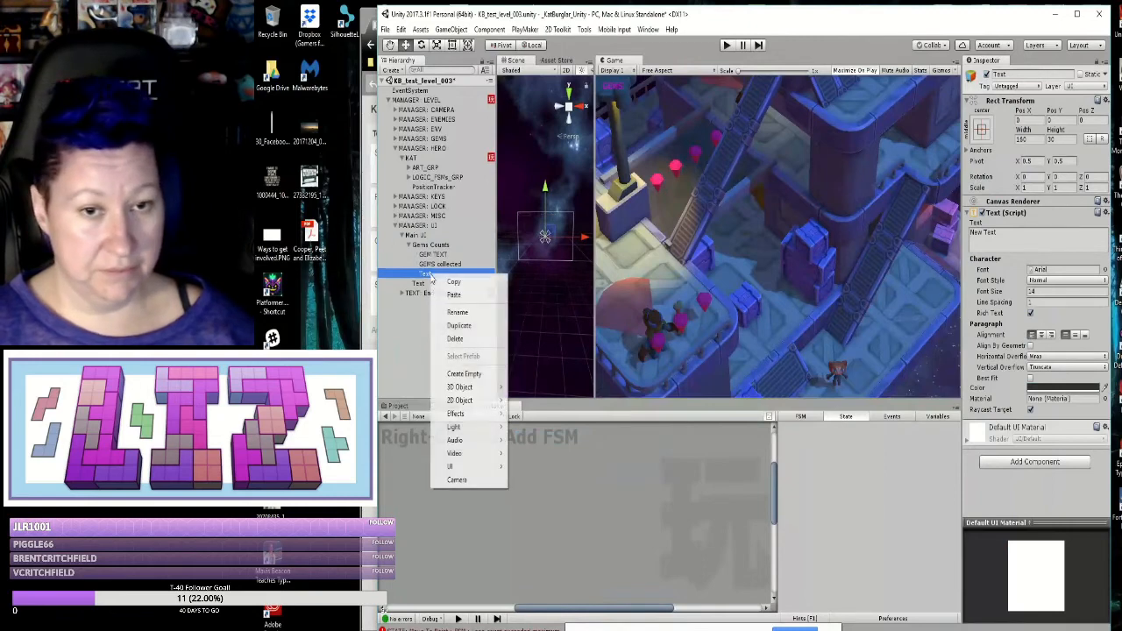
pyautogui.click(457, 312)
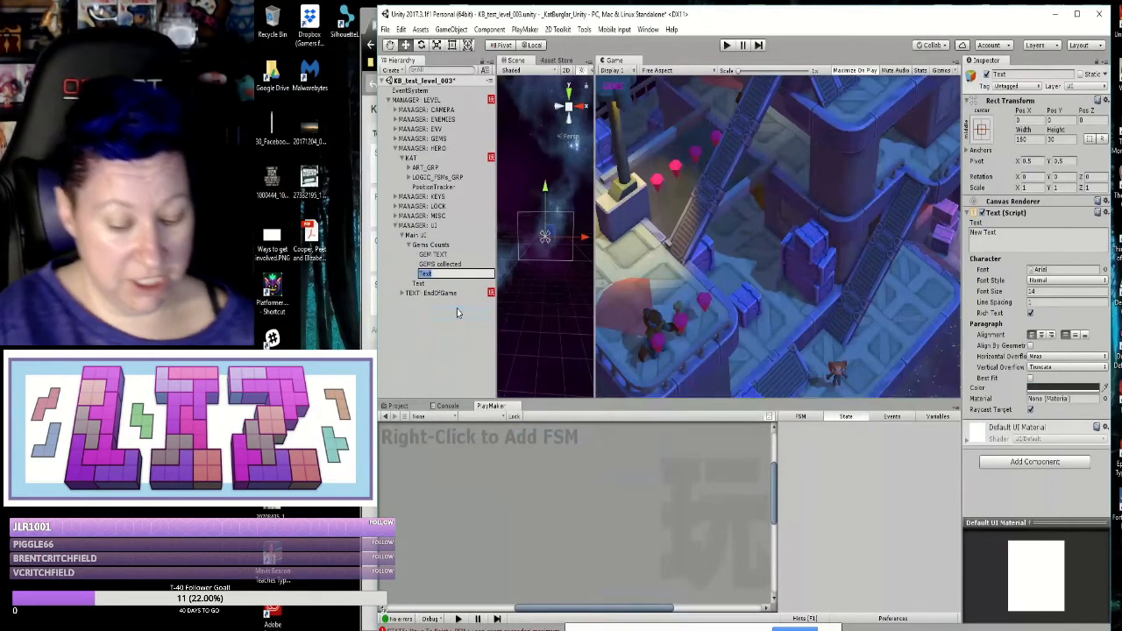
pyautogui.write('GEMS')
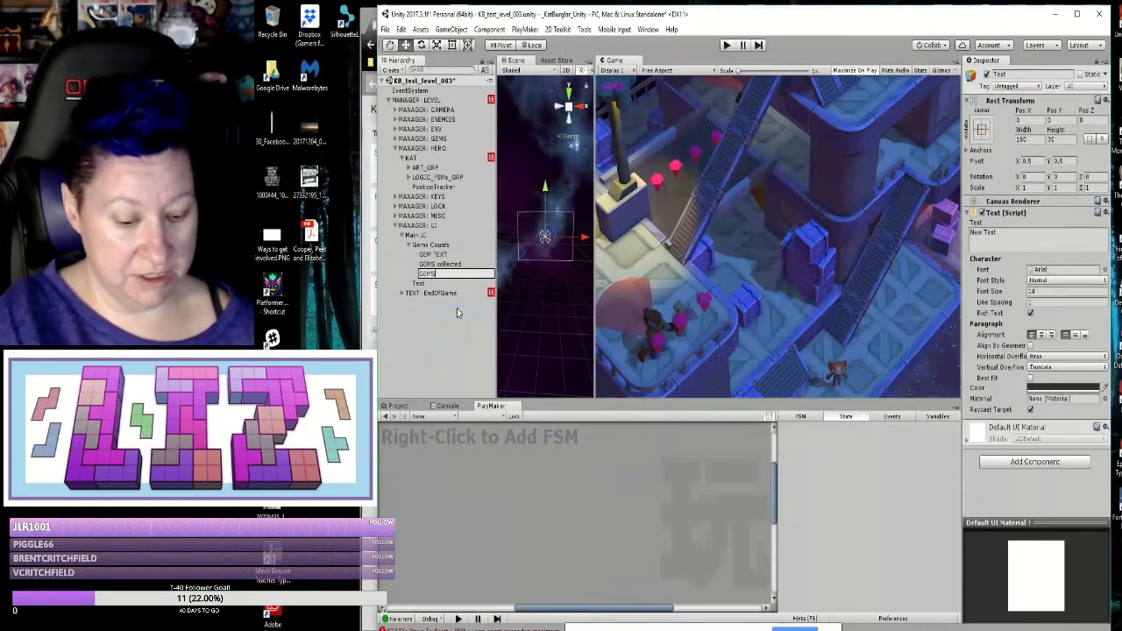
pyautogui.write(' in level')
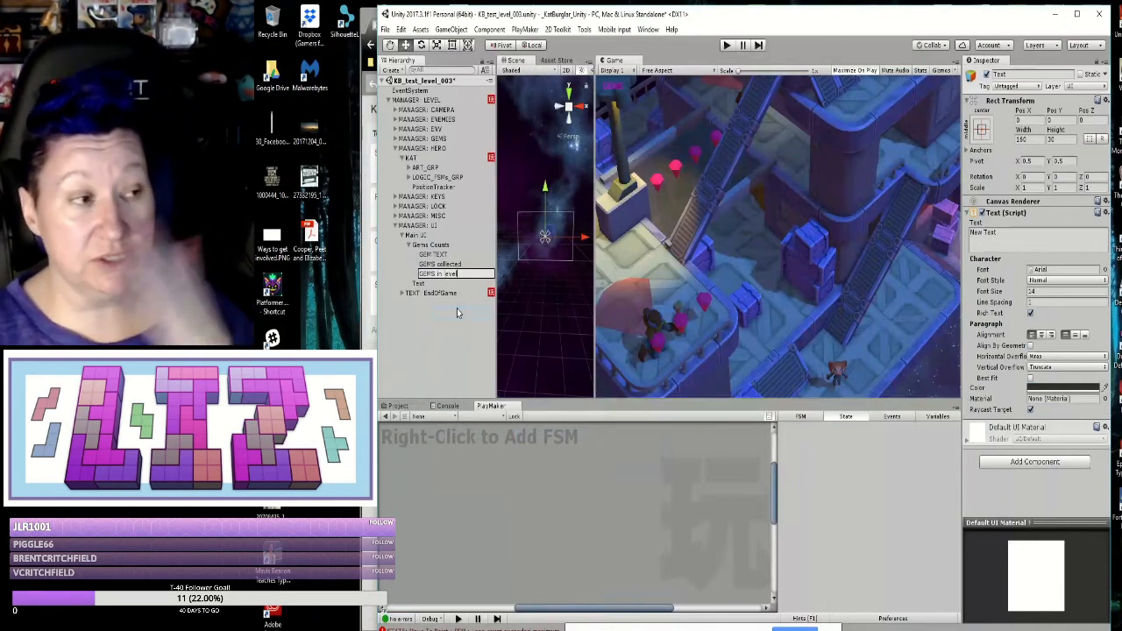
pyautogui.press('Return')
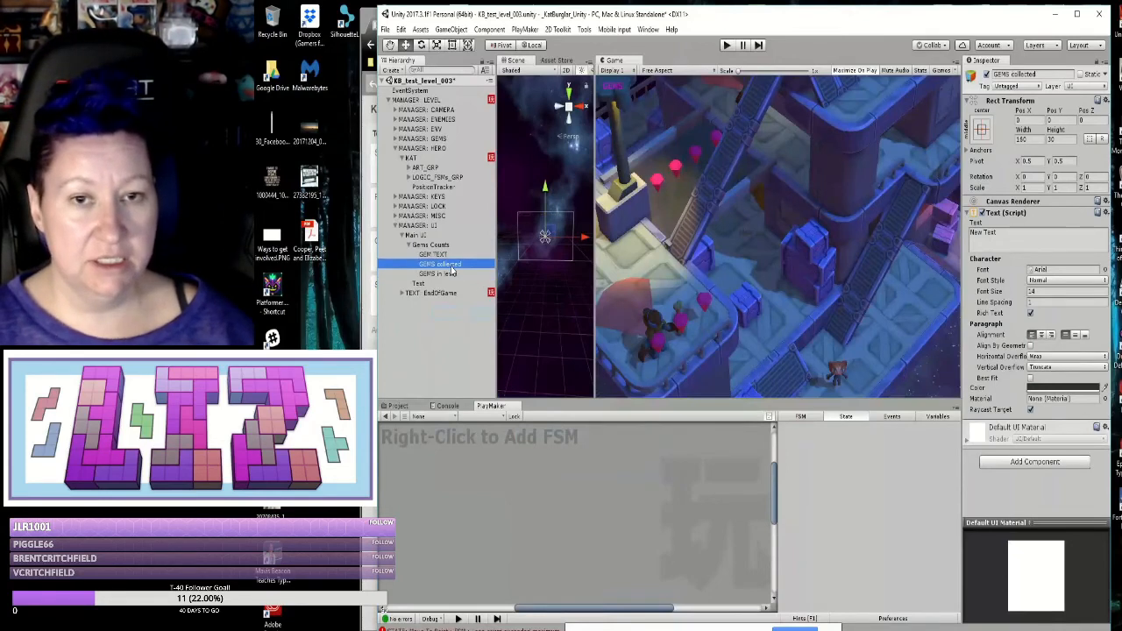
# Step: Set the font size of GEM TEXT to 20
pyautogui.click(436, 245)
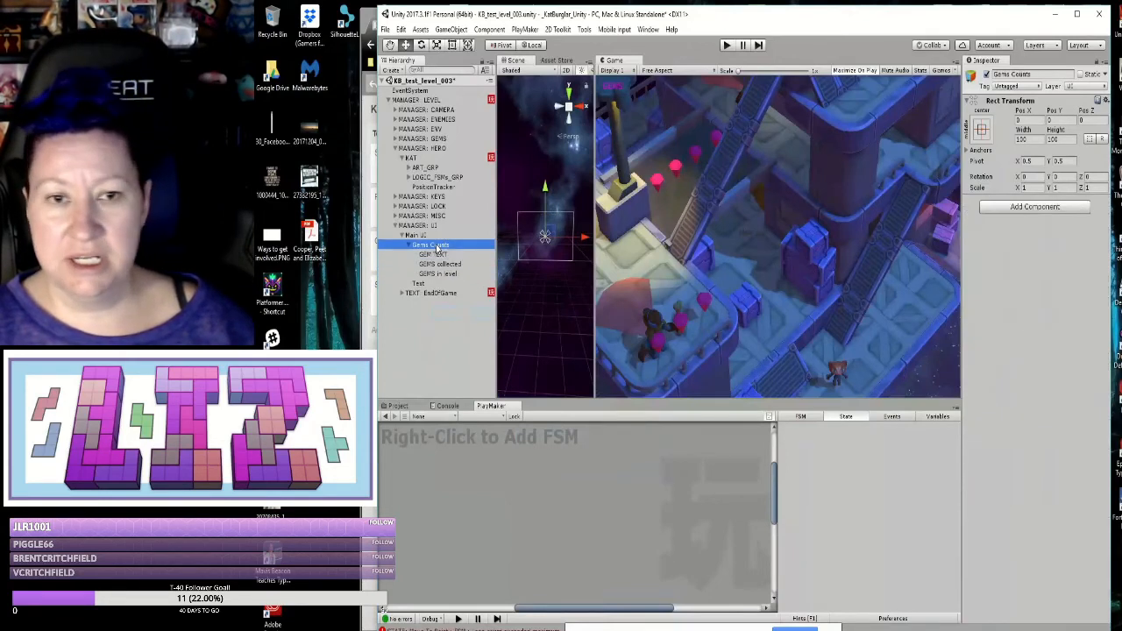
pyautogui.click(438, 254)
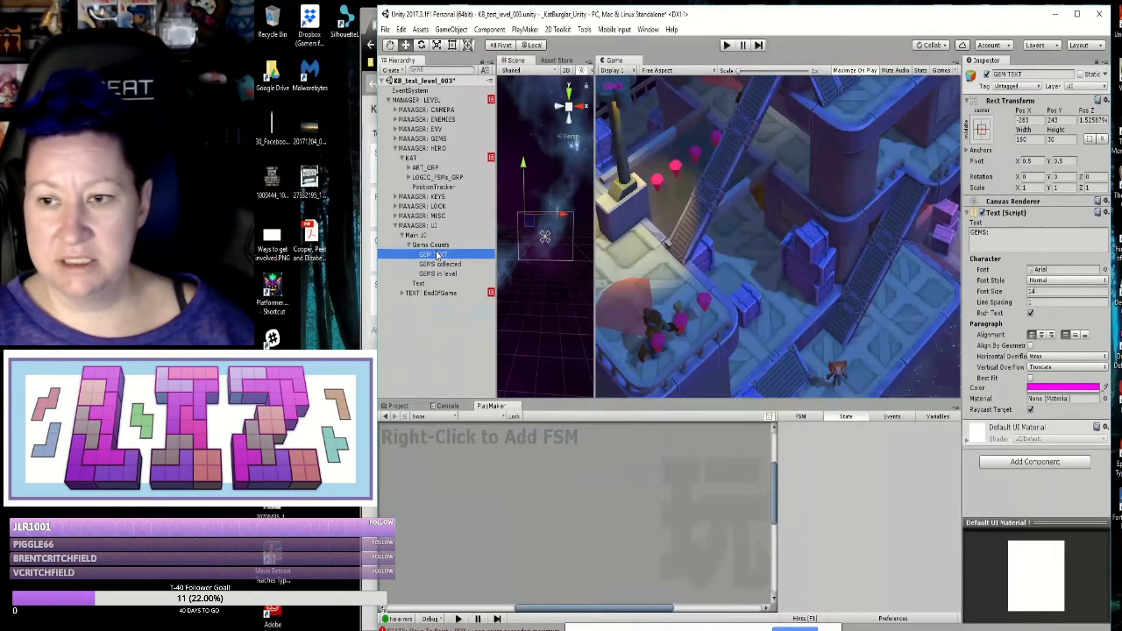
pyautogui.click(1010, 294)
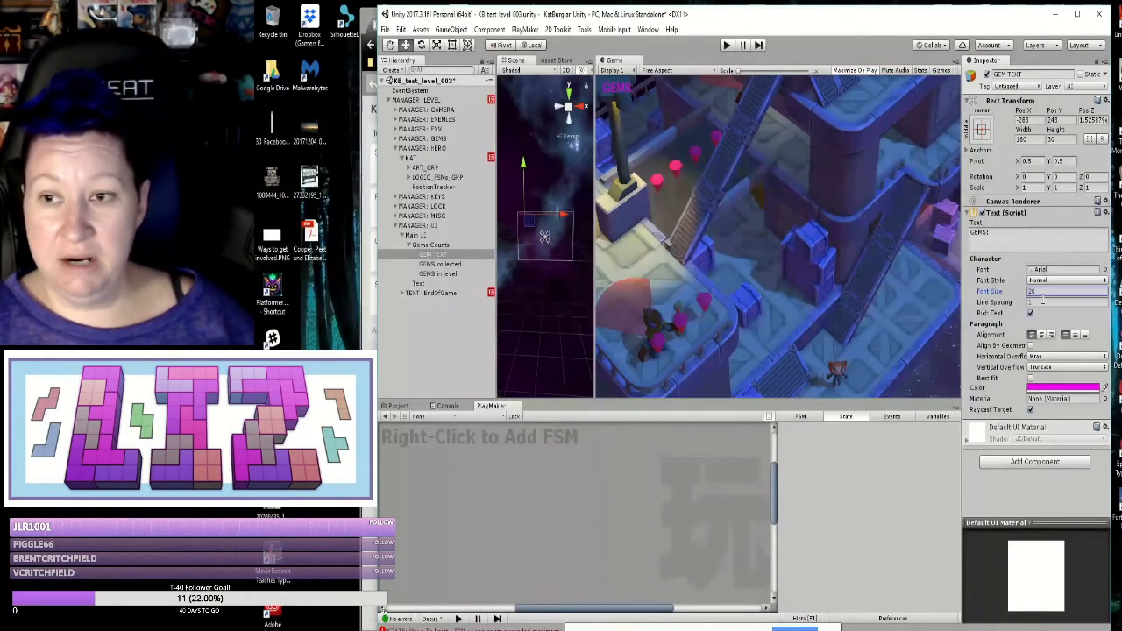
# Step: Set the GEMS collected text to font size 20 and apply the saved magenta colour preset
pyautogui.click(443, 264)
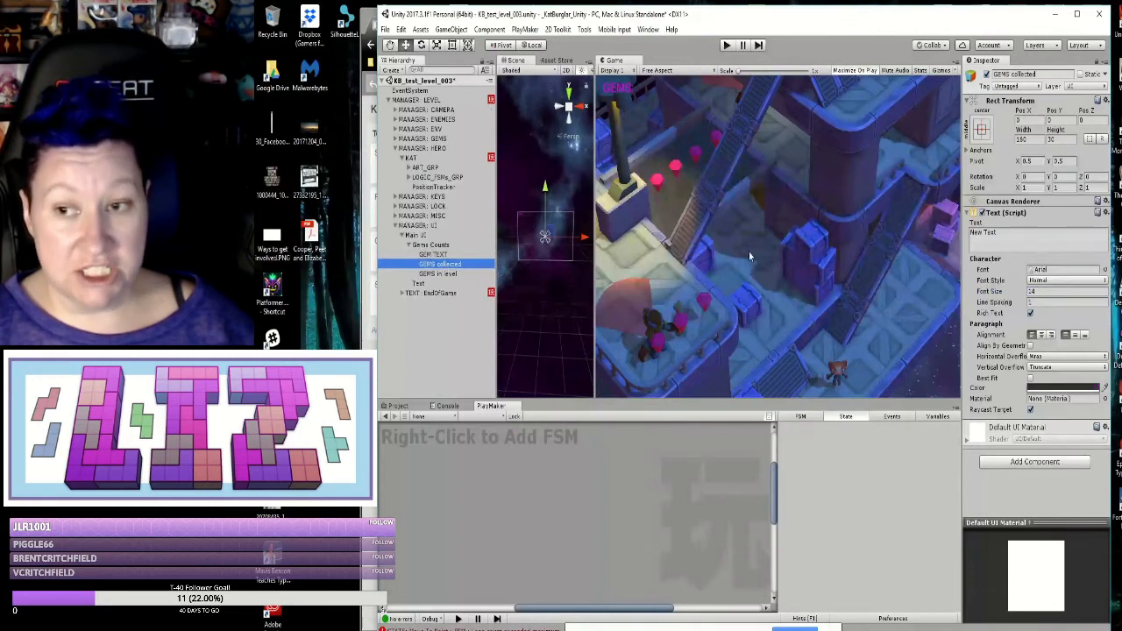
pyautogui.moveTo(1043, 291); pyautogui.dragTo(1026, 291)
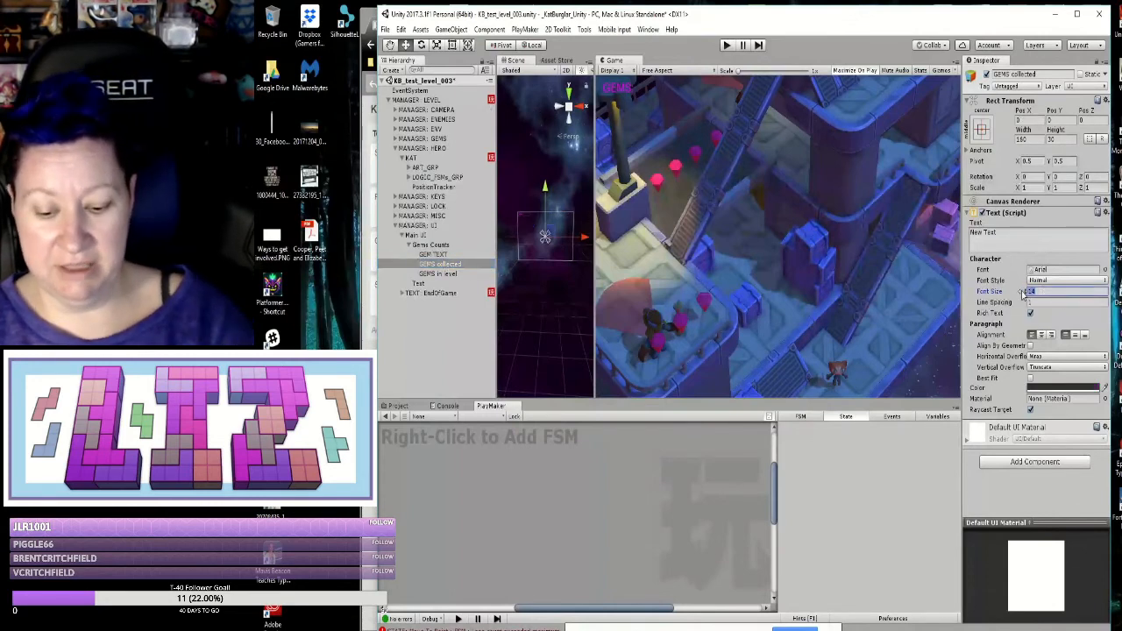
pyautogui.write('20')
pyautogui.click(1045, 388)
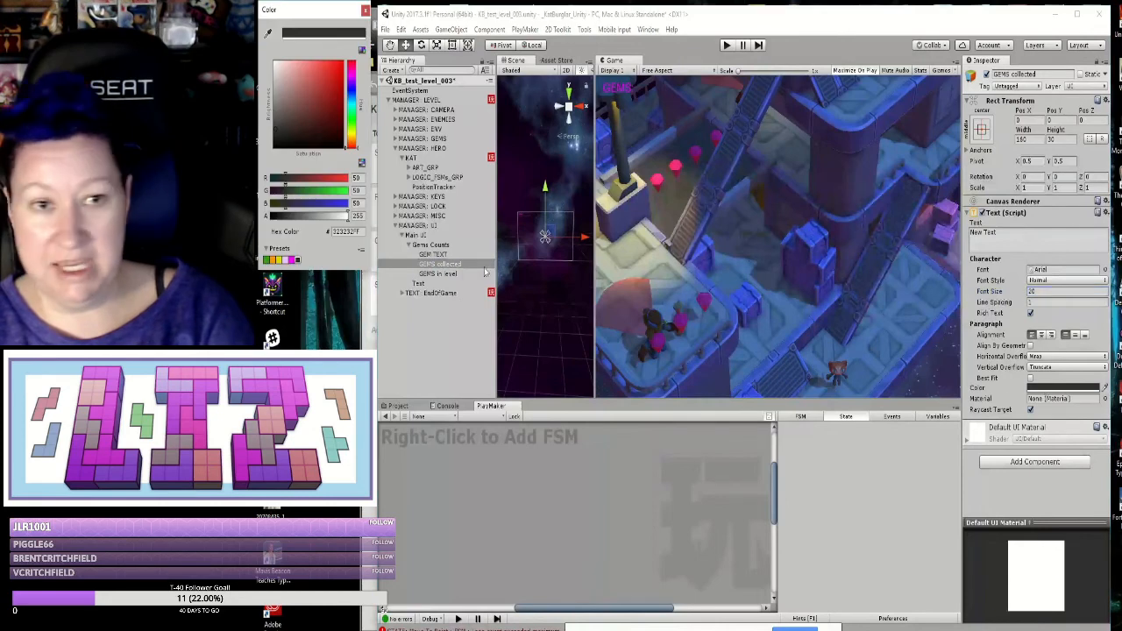
pyautogui.click(296, 260)
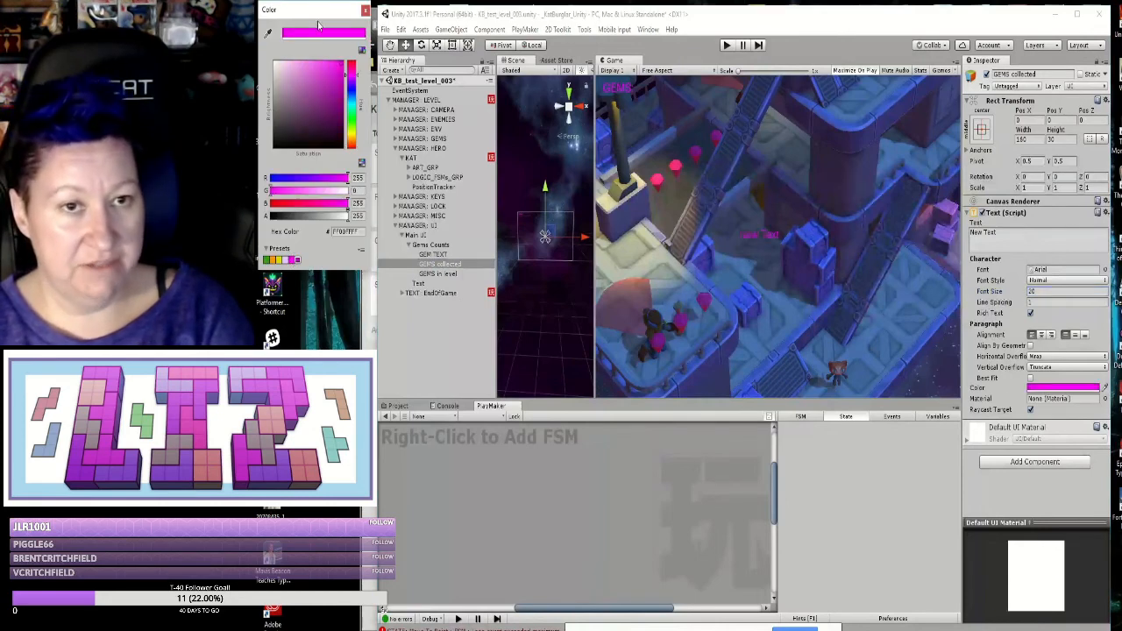
# Step: Set the GEMS in level text to font size 20 and apply the saved magenta colour preset
pyautogui.click(366, 10)
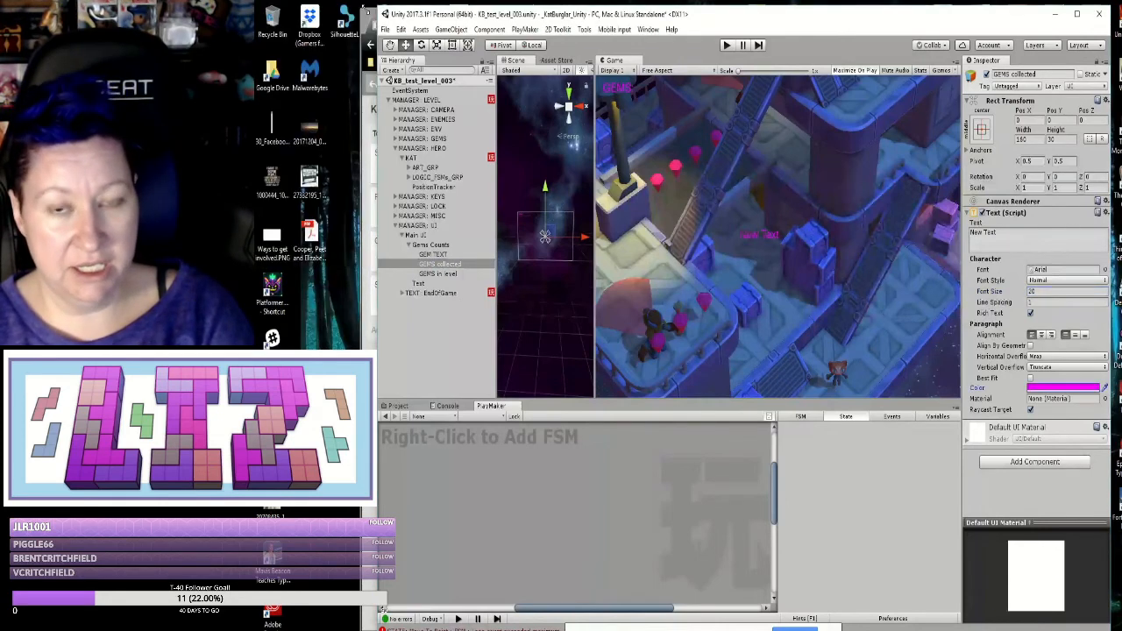
pyautogui.click(440, 274)
pyautogui.moveTo(1041, 291); pyautogui.dragTo(1015, 295)
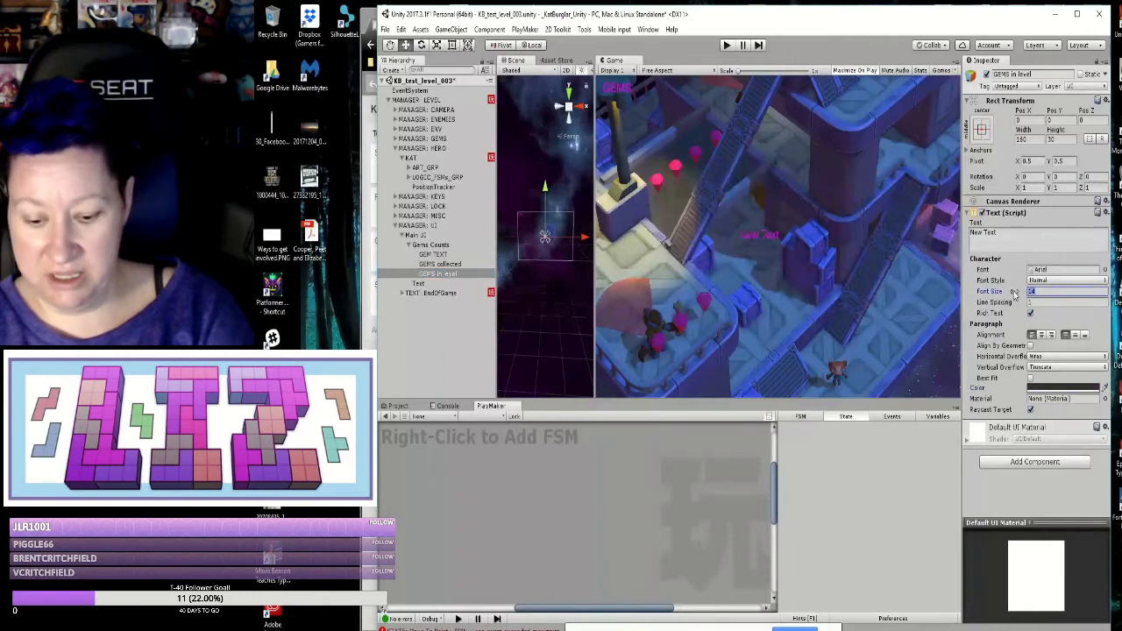
pyautogui.click(1045, 389)
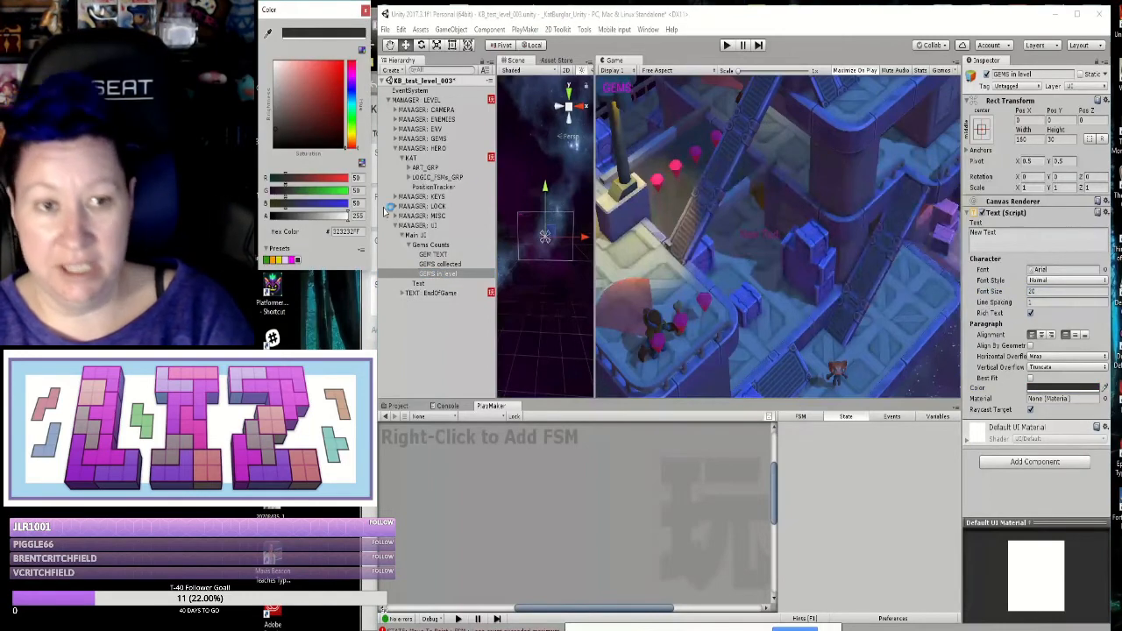
pyautogui.click(295, 259)
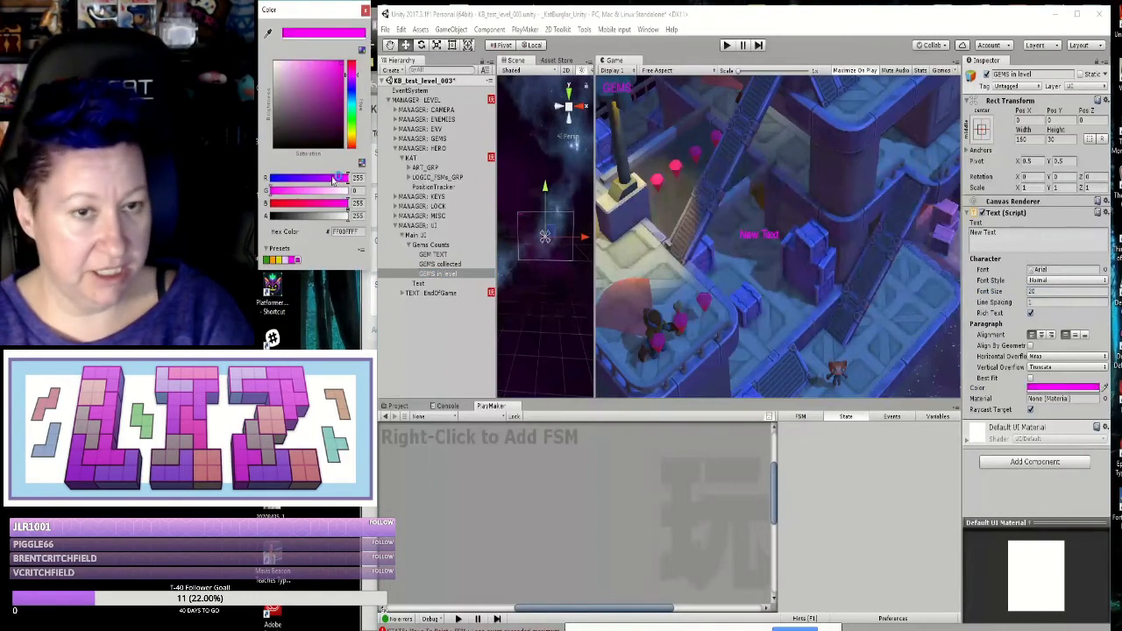
pyautogui.click(366, 10)
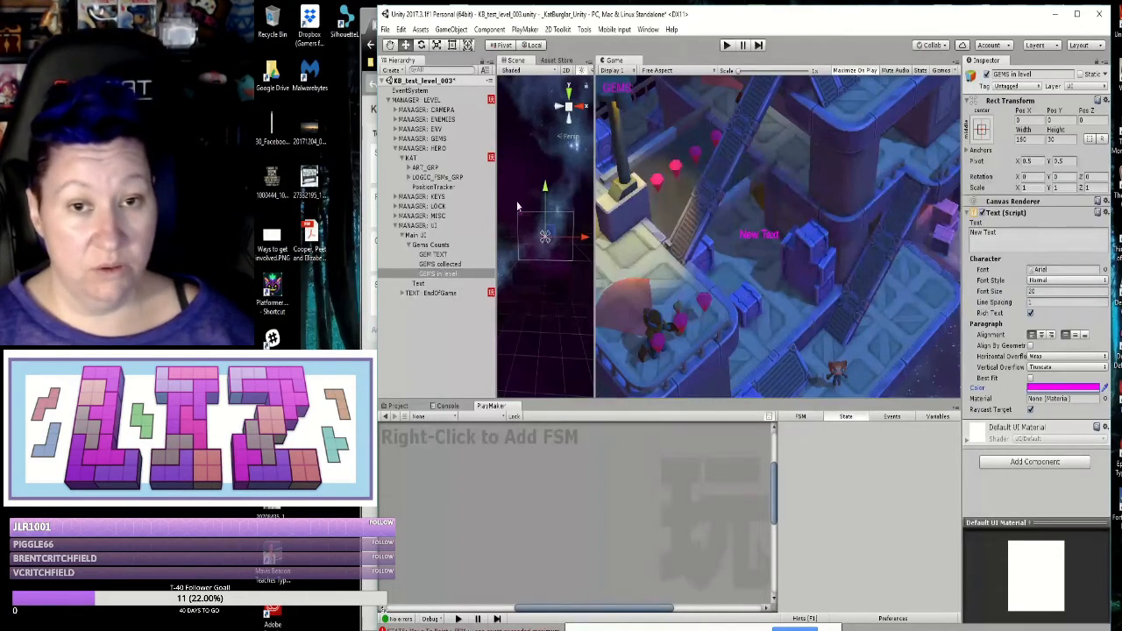
# Step: Raise GEMS in level to about Pos Y 107 and set its horizontal and vertical overflow to Overflow
pyautogui.moveTo(545, 194); pyautogui.dragTo(546, 182)
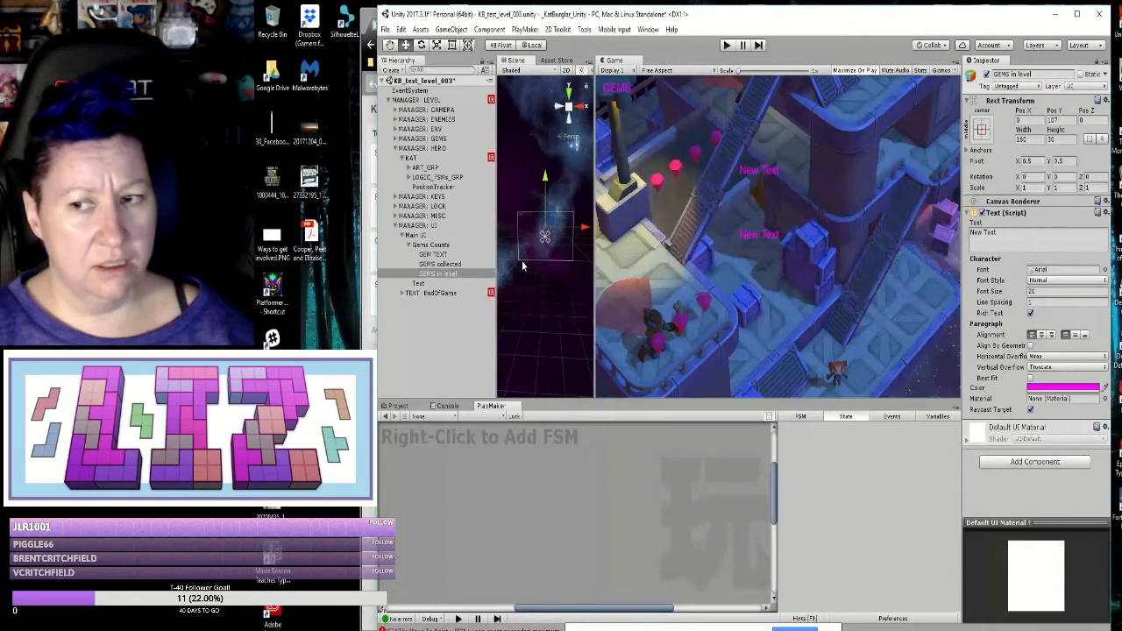
pyautogui.click(1091, 359)
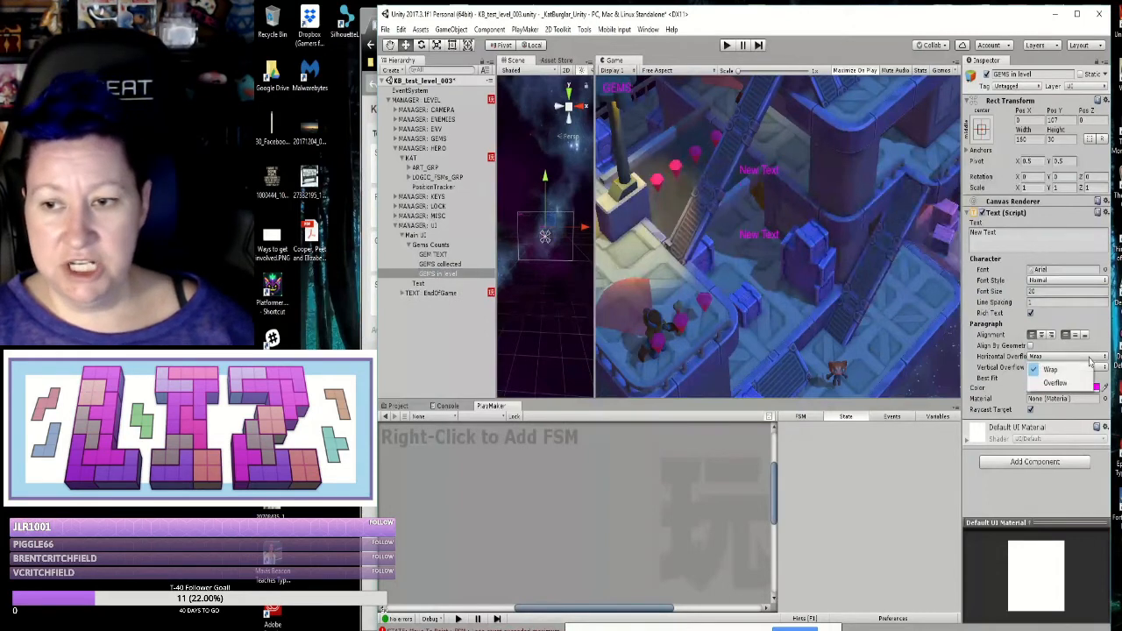
pyautogui.click(1056, 384)
pyautogui.click(1070, 367)
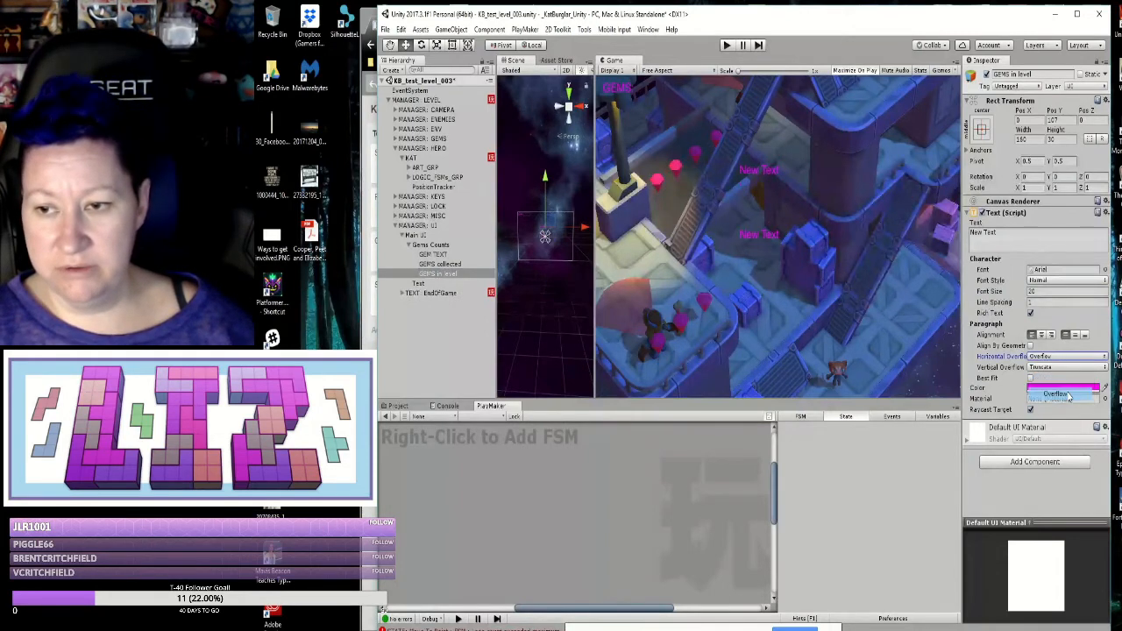
pyautogui.click(1068, 395)
# Step: Set both horizontal and vertical overflow of the GEMS collected text to Overflow
pyautogui.click(460, 264)
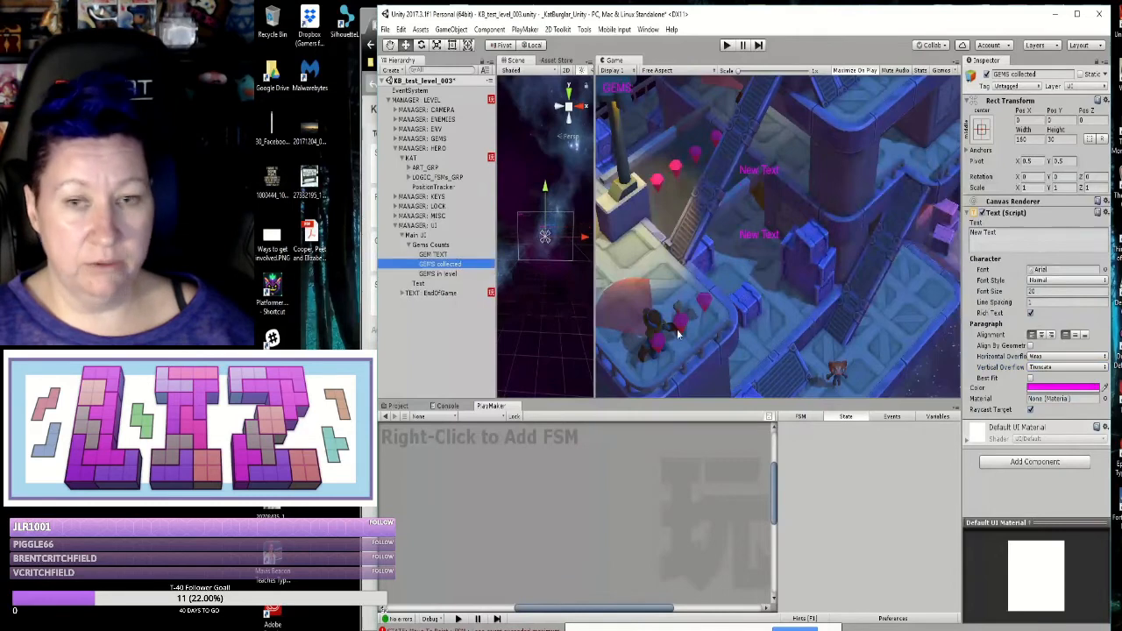
pyautogui.click(1090, 358)
pyautogui.click(1056, 383)
pyautogui.click(1070, 368)
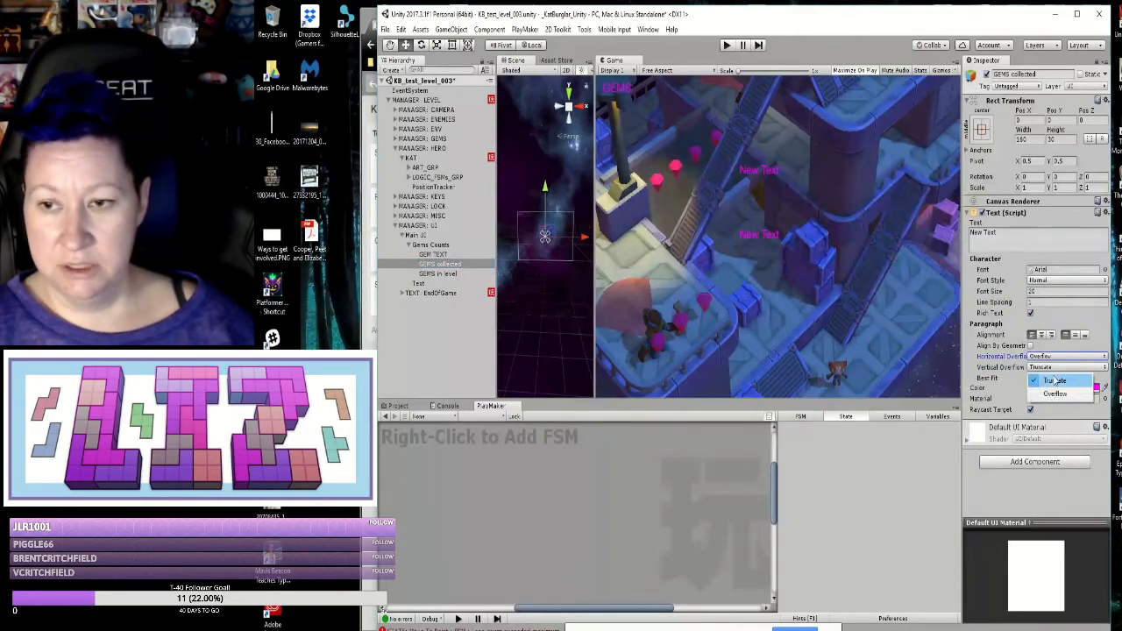
pyautogui.click(1057, 394)
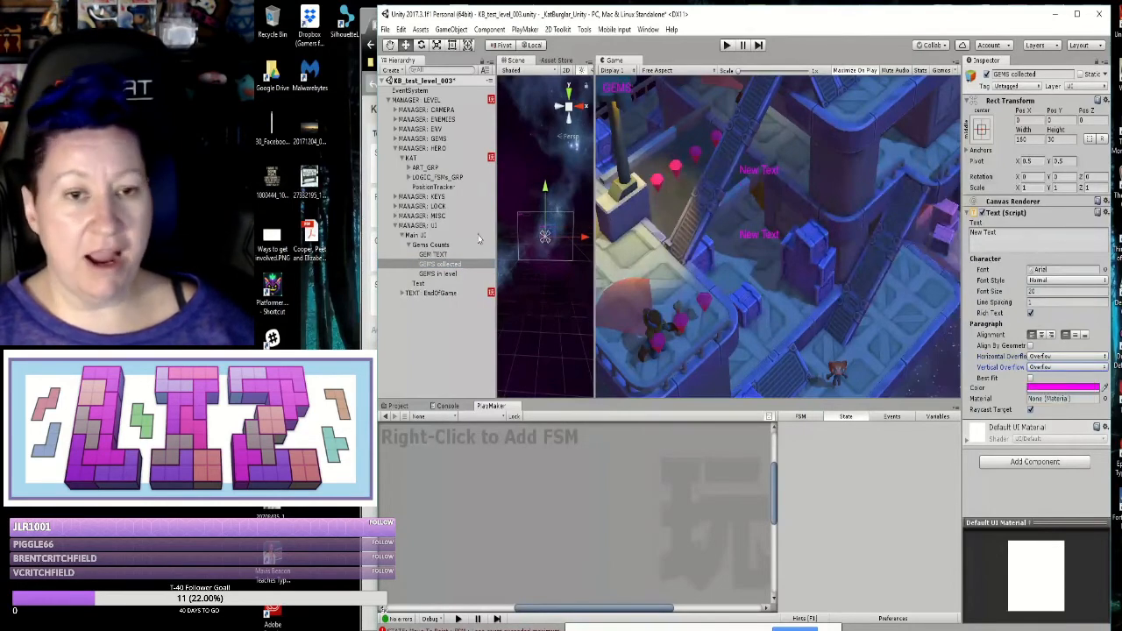
# Step: Set both horizontal and vertical overflow of GEM TEXT to Overflow
pyautogui.click(447, 275)
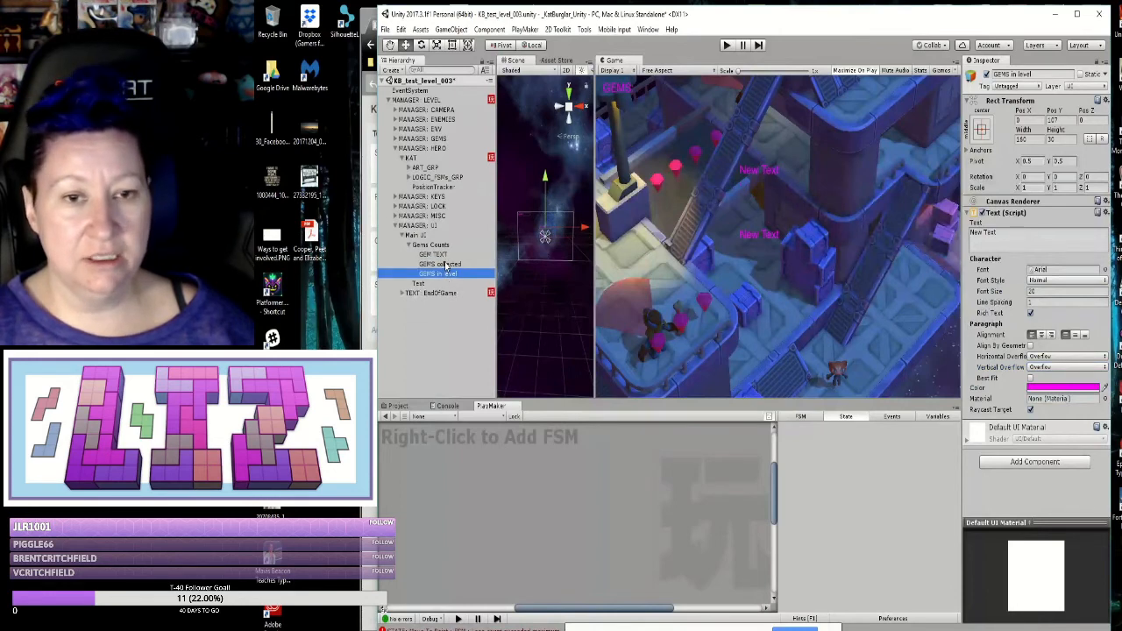
pyautogui.click(446, 255)
pyautogui.click(1049, 358)
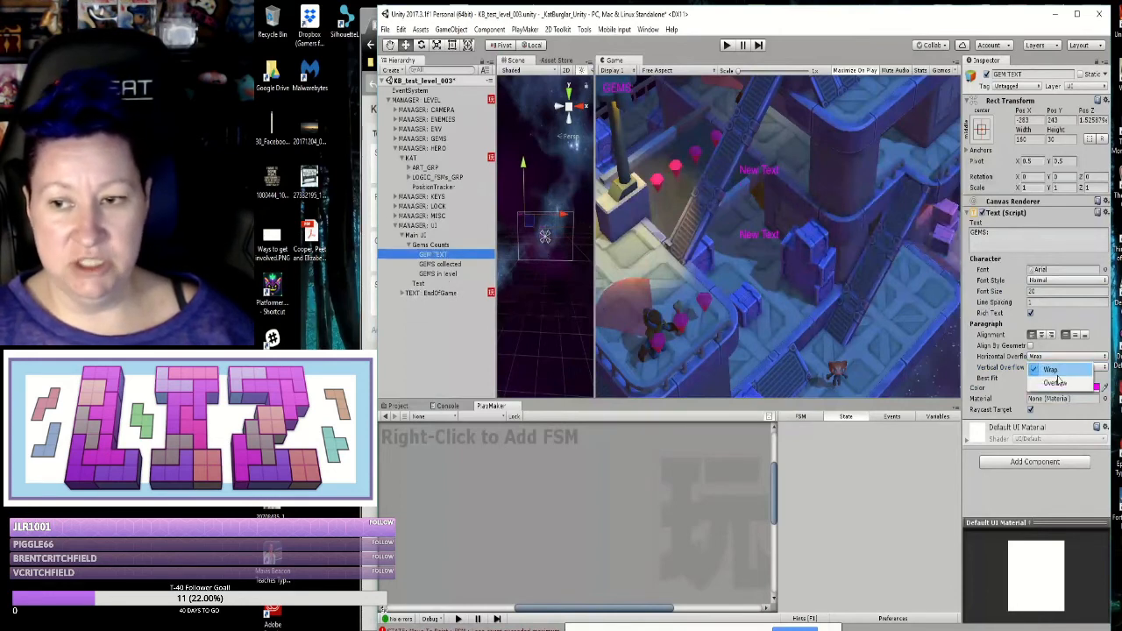
pyautogui.click(1056, 371)
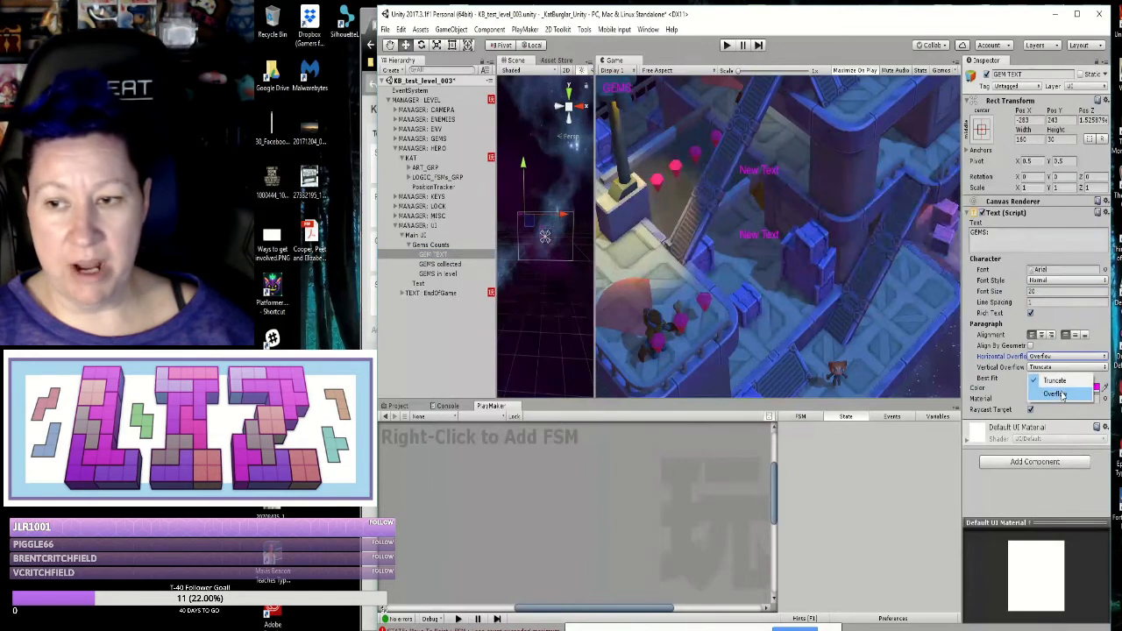
pyautogui.click(1055, 393)
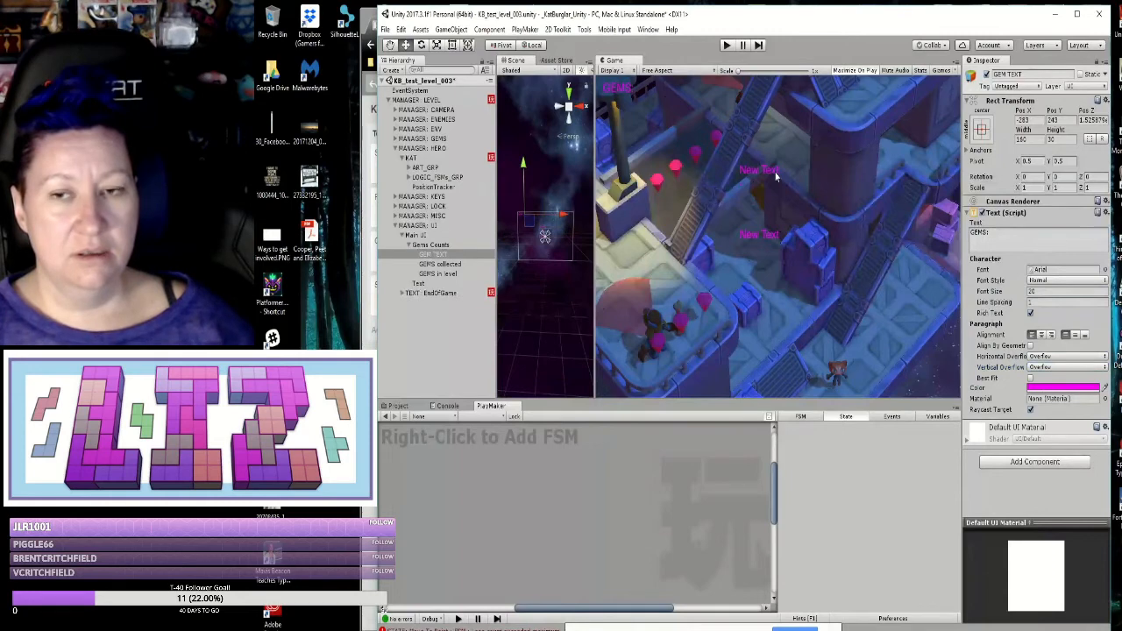
# Step: Replace the placeholder text of both GEMS collected and GEMS in level with 00
pyautogui.click(456, 265)
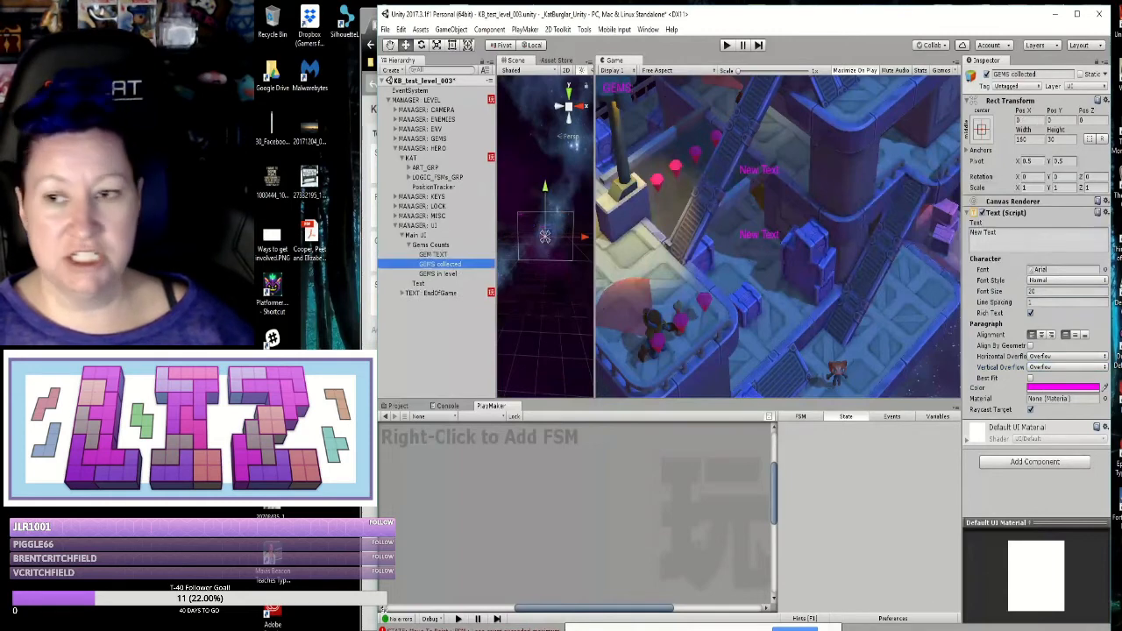
pyautogui.moveTo(1015, 233); pyautogui.dragTo(968, 236)
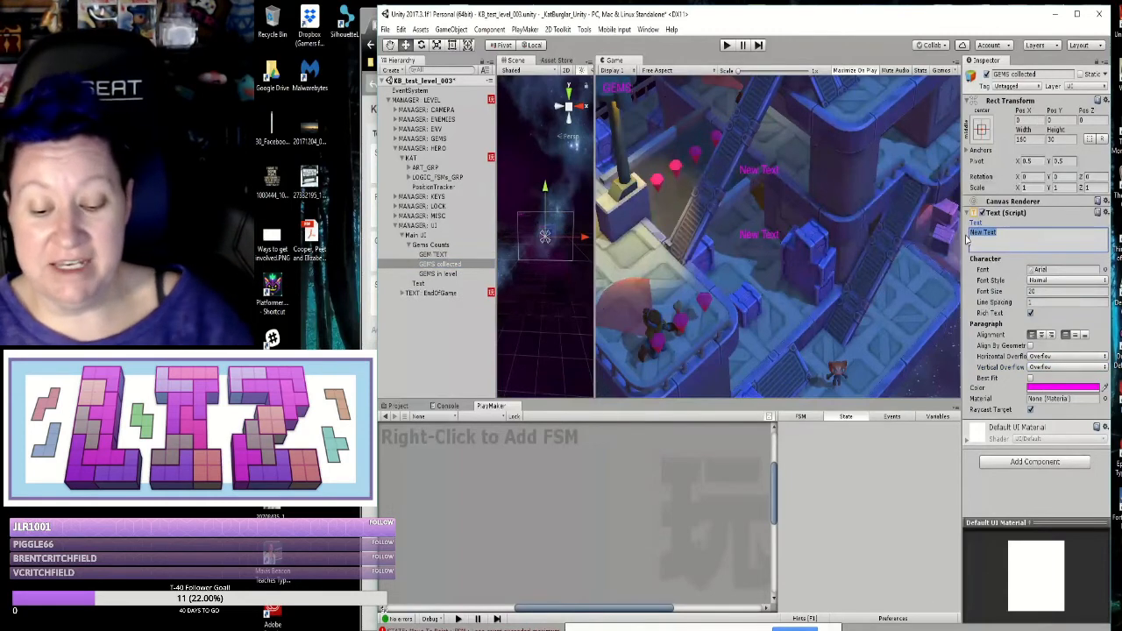
pyautogui.write('00')
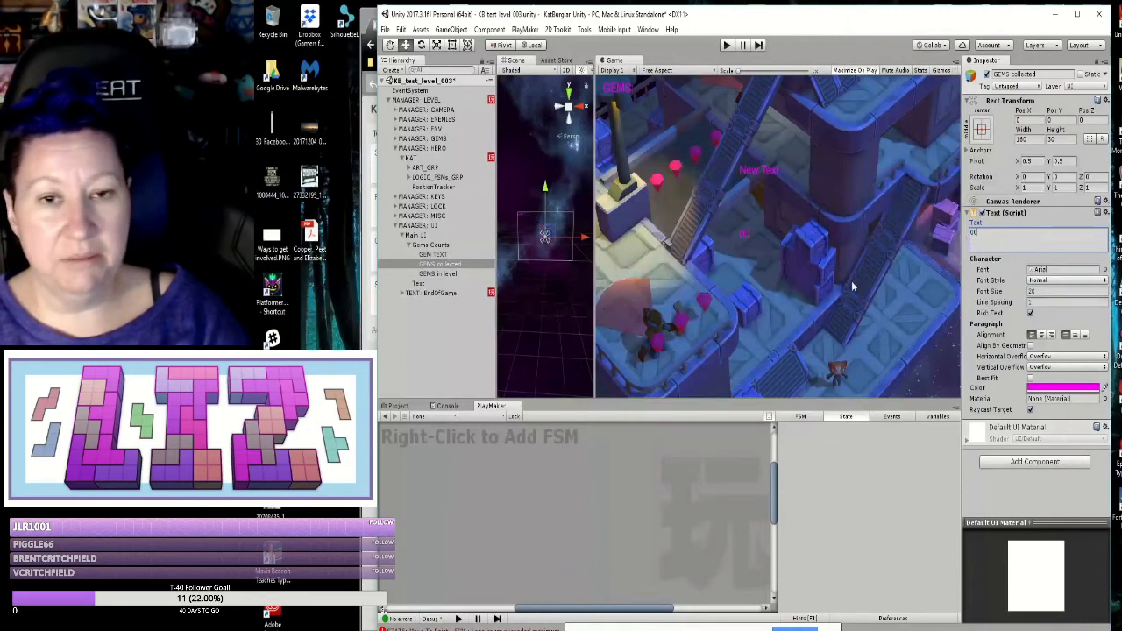
pyautogui.click(437, 275)
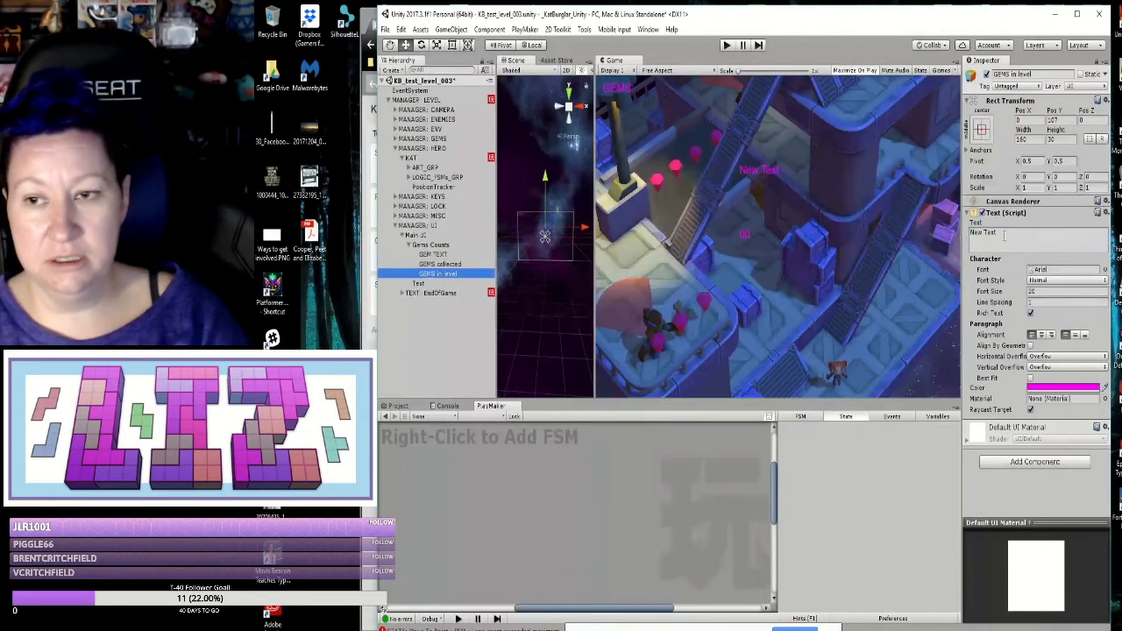
pyautogui.moveTo(1003, 233); pyautogui.dragTo(972, 235)
pyautogui.write('00')
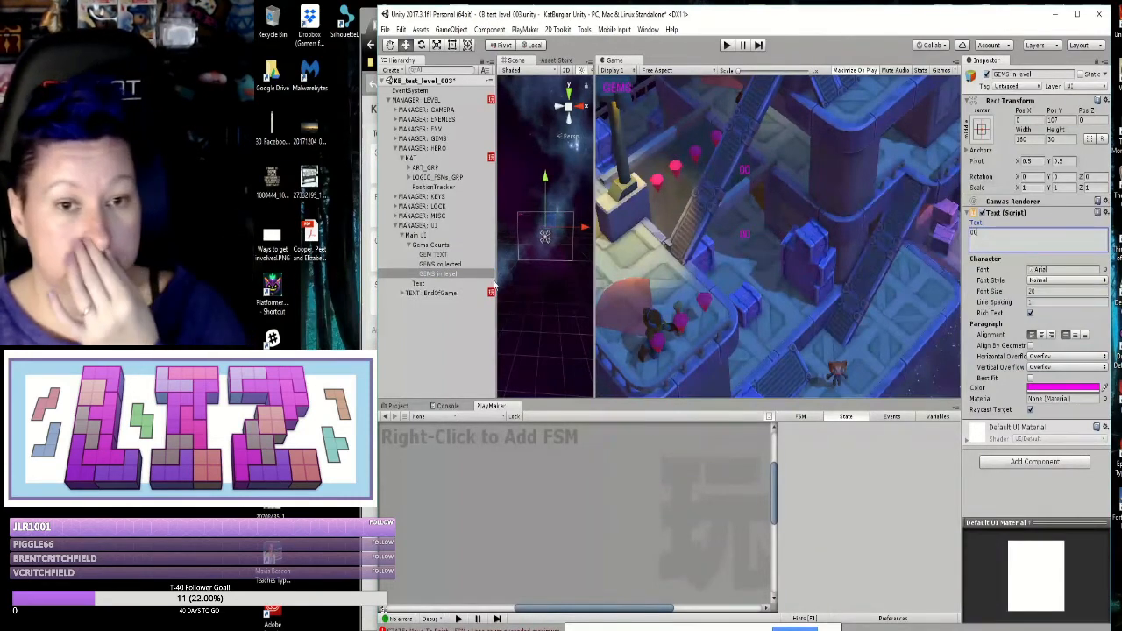
# Step: Add another UI Text object under Gems Counts and name it GEM SLASH
pyautogui.click(442, 247)
pyautogui.rightClick(441, 250)
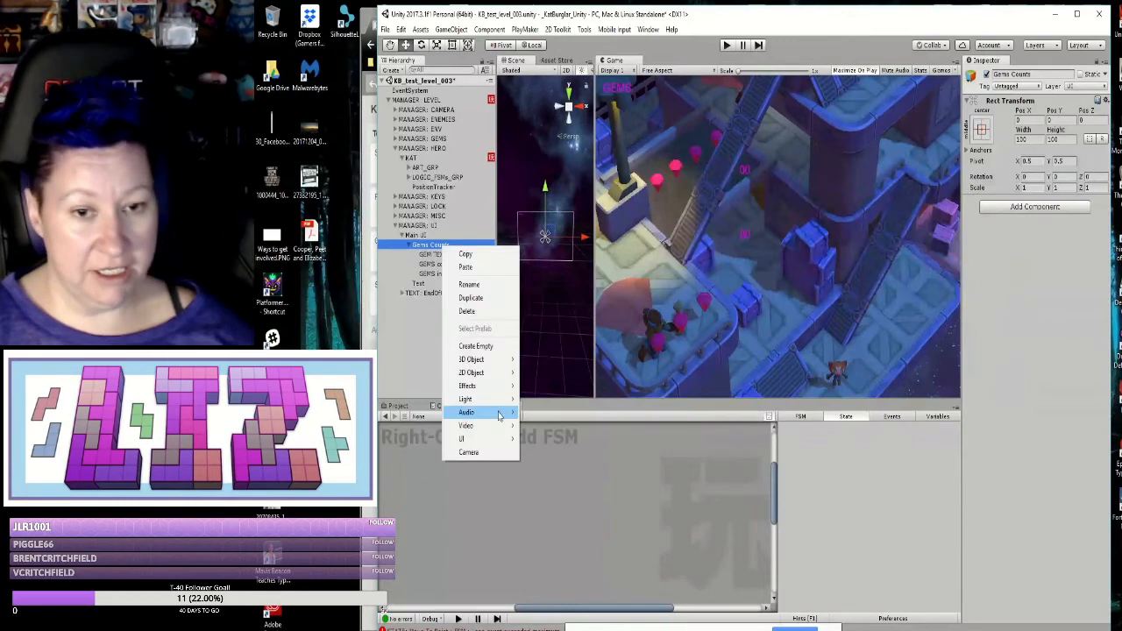
pyautogui.moveTo(493, 440)
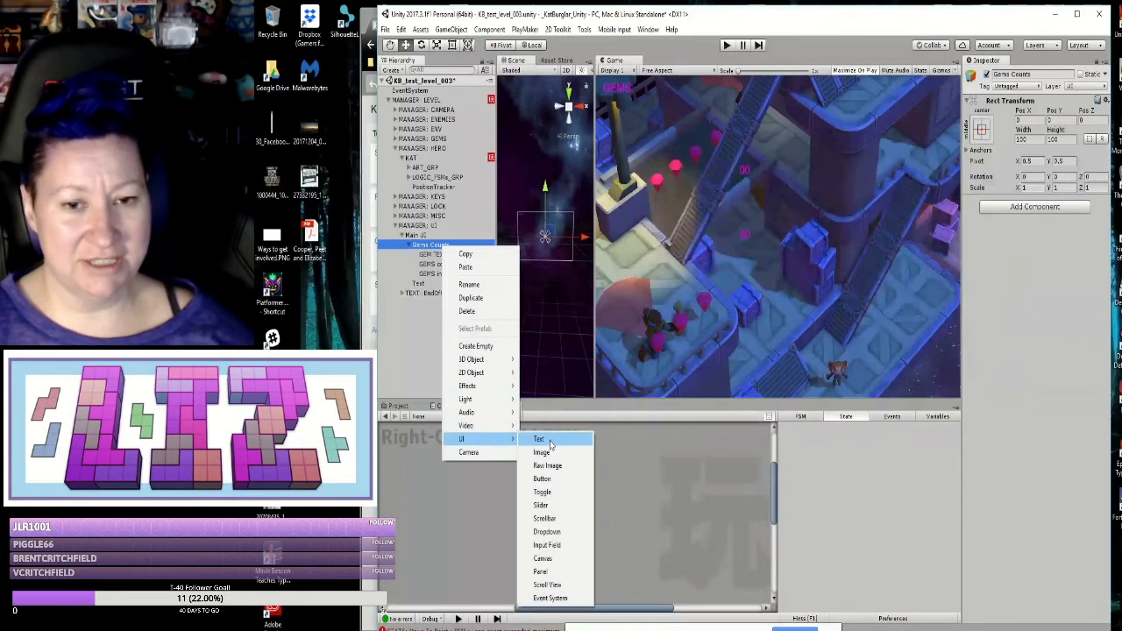
pyautogui.click(540, 439)
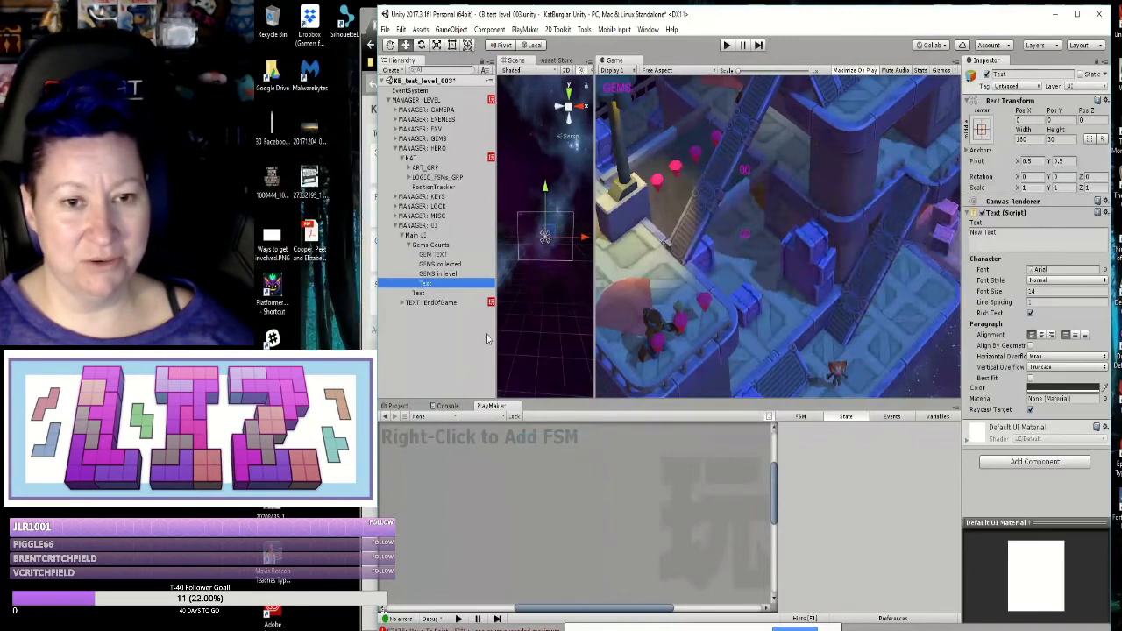
pyautogui.rightClick(437, 290)
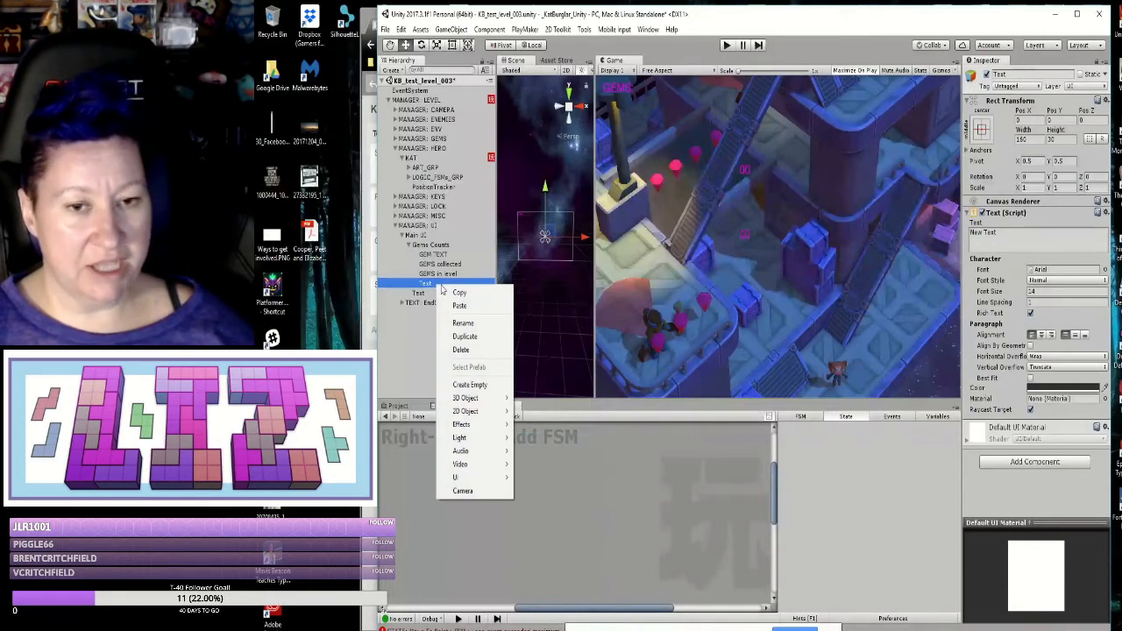
pyautogui.click(467, 324)
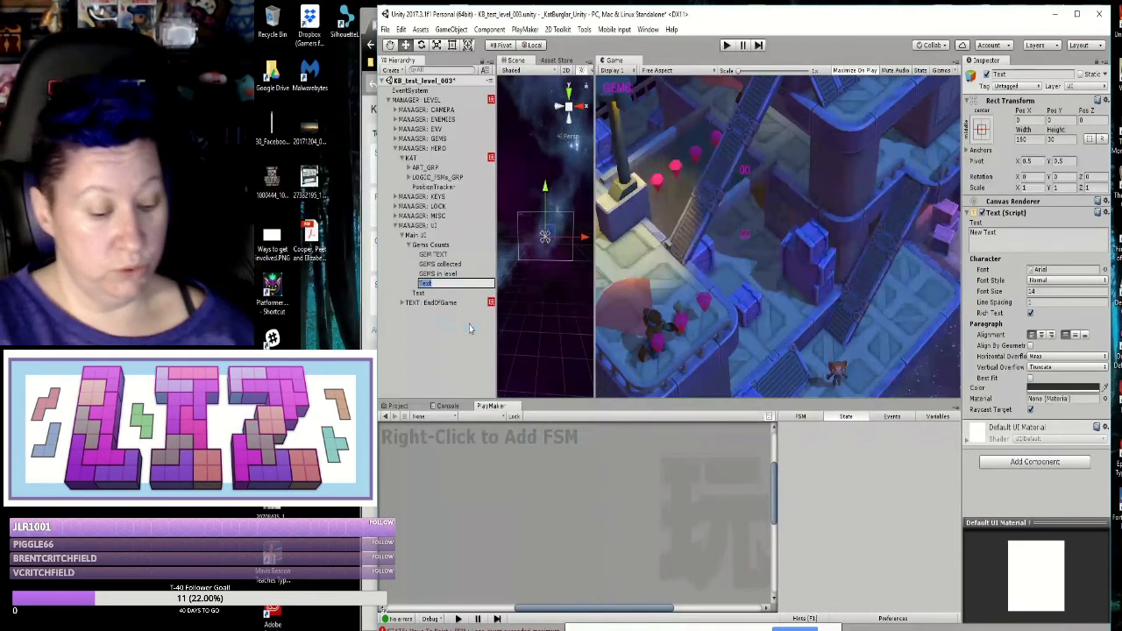
pyautogui.write('GEM SLASH')
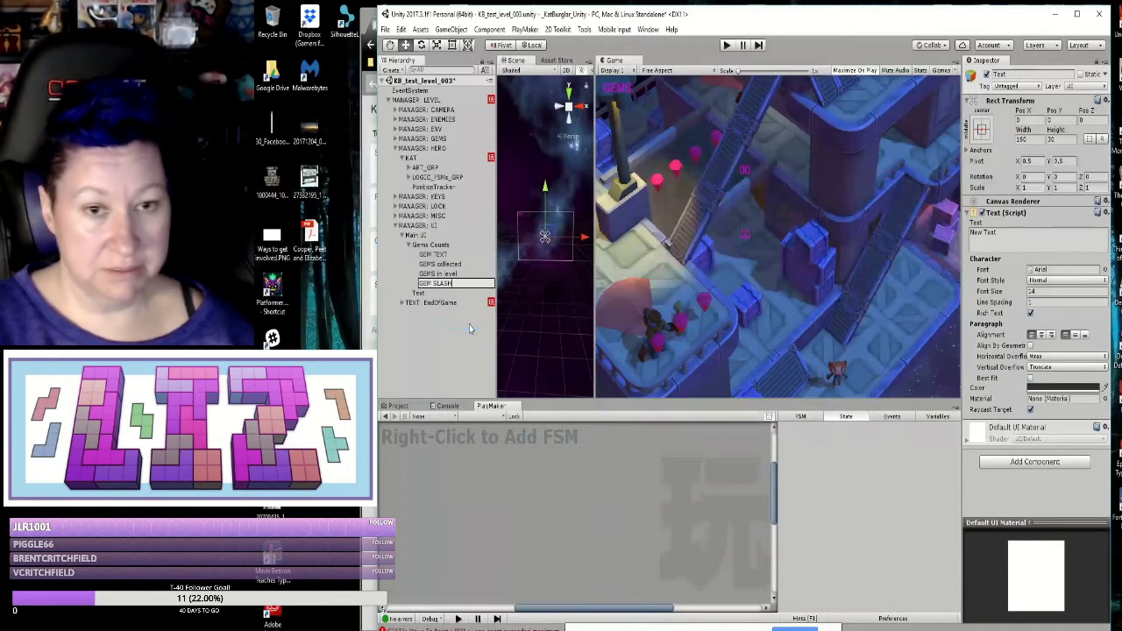
pyautogui.press('Return')
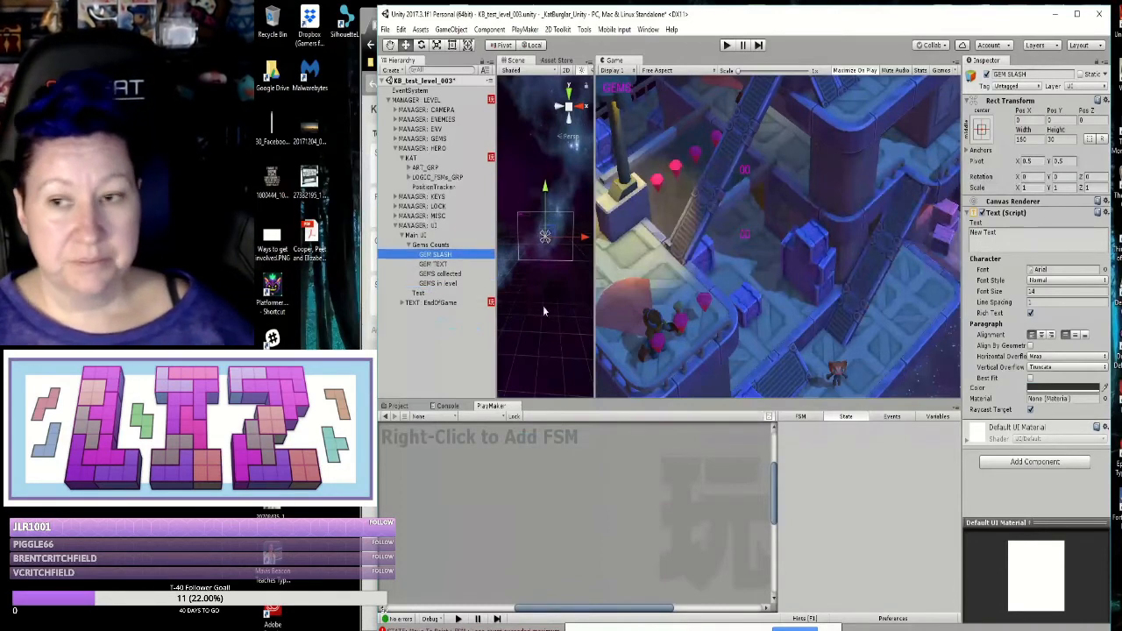
# Step: Set the GEM SLASH text to / with font size 20 and the saved magenta colour preset
pyautogui.click(966, 233)
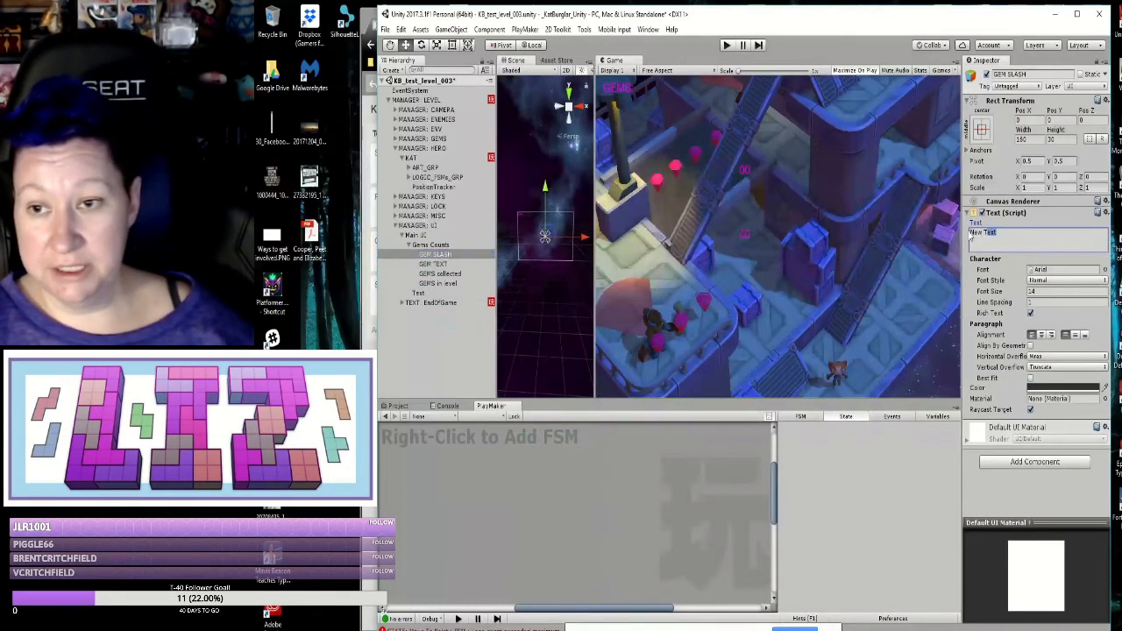
pyautogui.press('BackSpace')
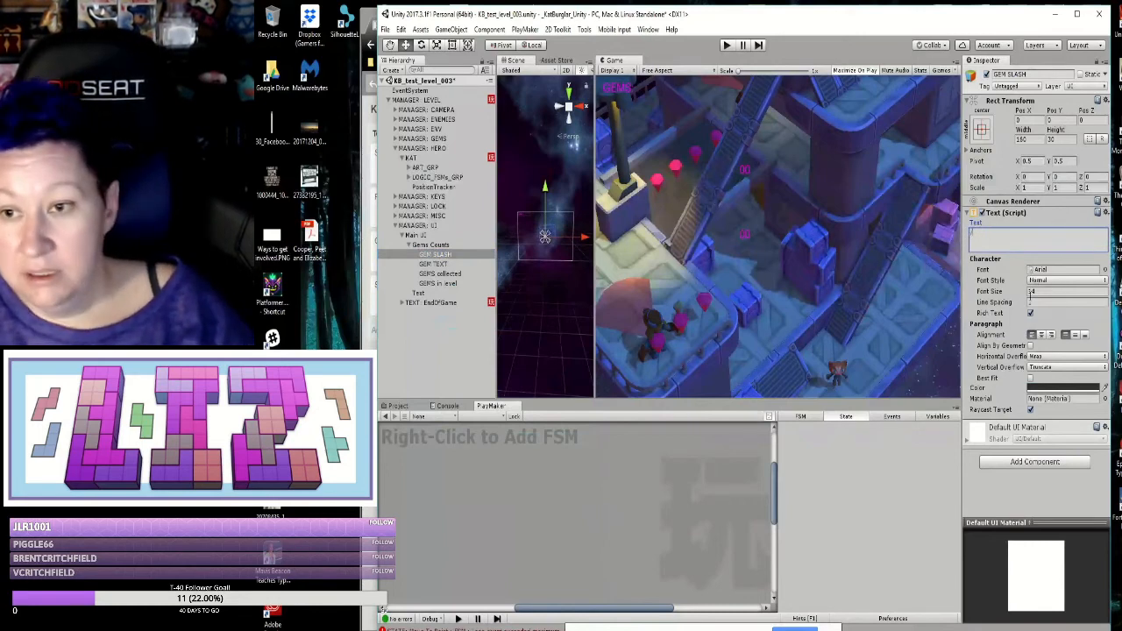
pyautogui.click(1030, 292)
pyautogui.write('20')
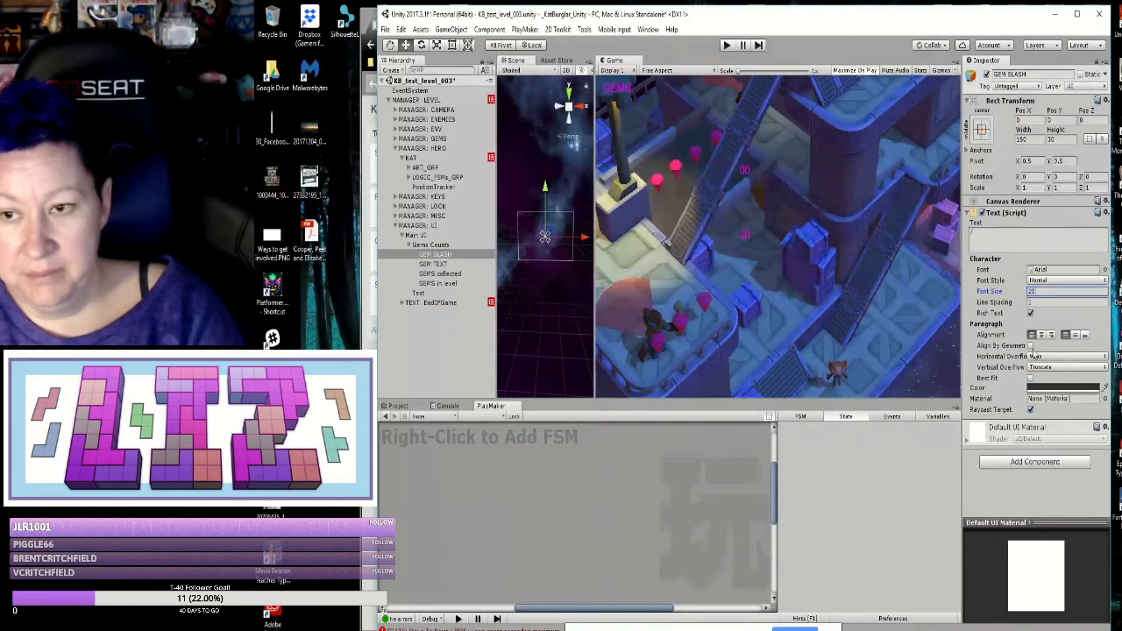
pyautogui.click(1044, 389)
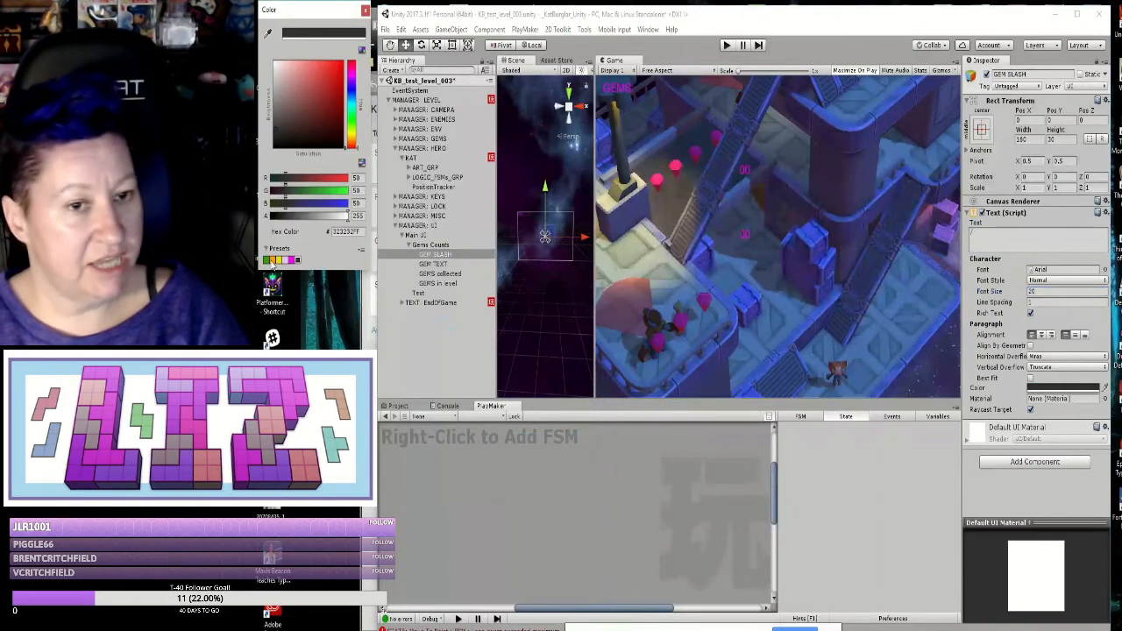
pyautogui.click(296, 259)
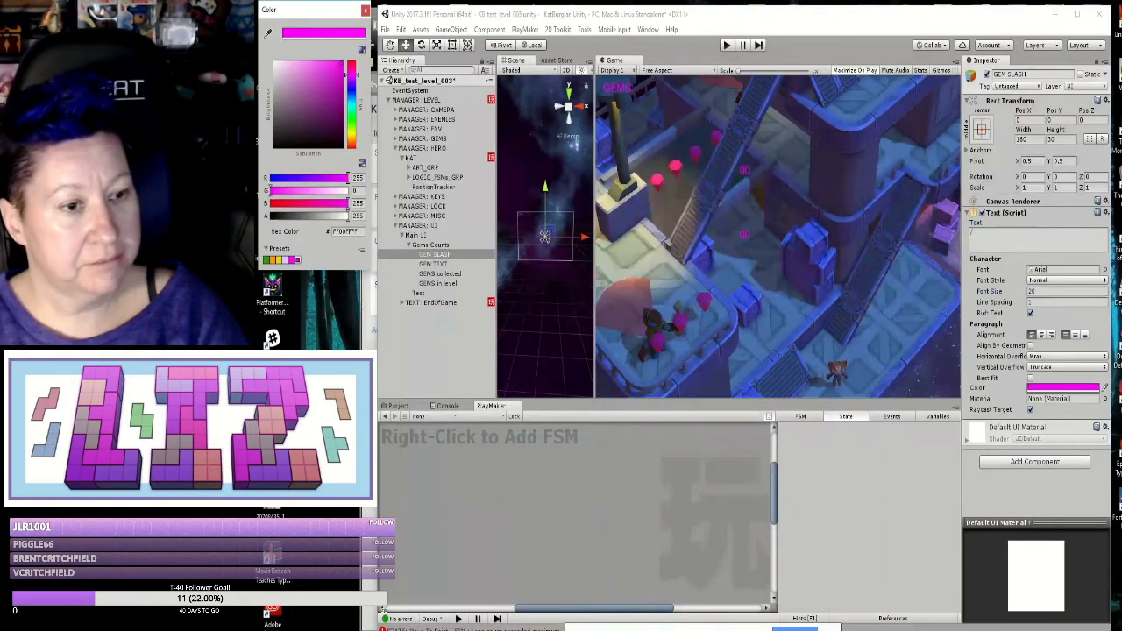
pyautogui.click(365, 11)
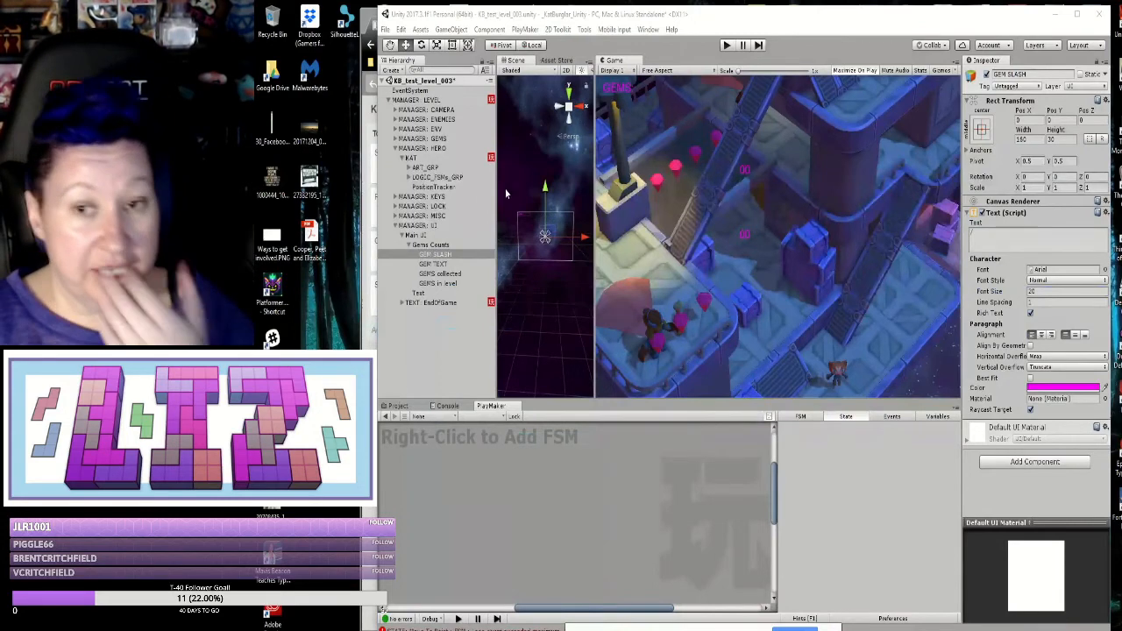
# Step: Move GEMS collected up beside the GEMS label, at about Pos X -206 and Pos Y 242
pyautogui.click(442, 273)
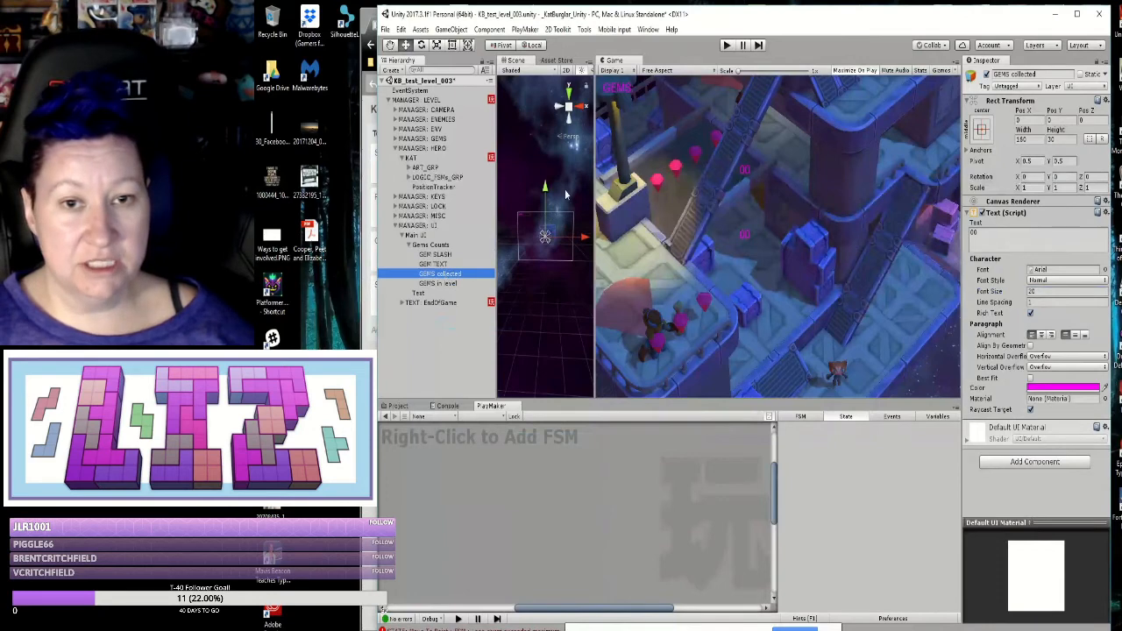
pyautogui.moveTo(584, 242); pyautogui.dragTo(572, 239)
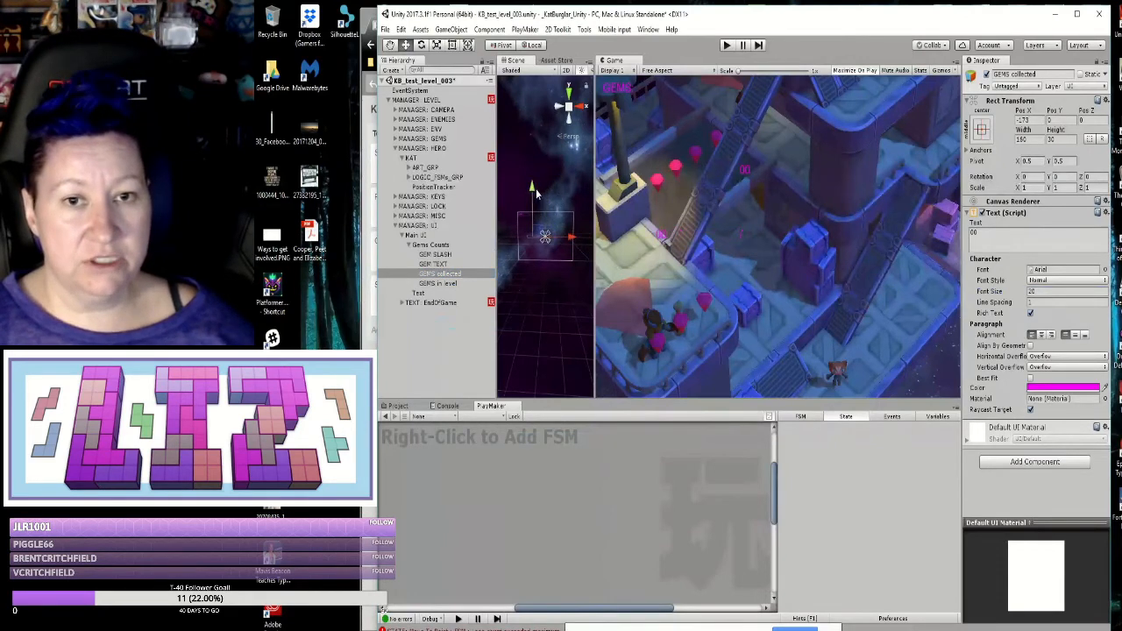
pyautogui.moveTo(537, 195); pyautogui.dragTo(534, 166)
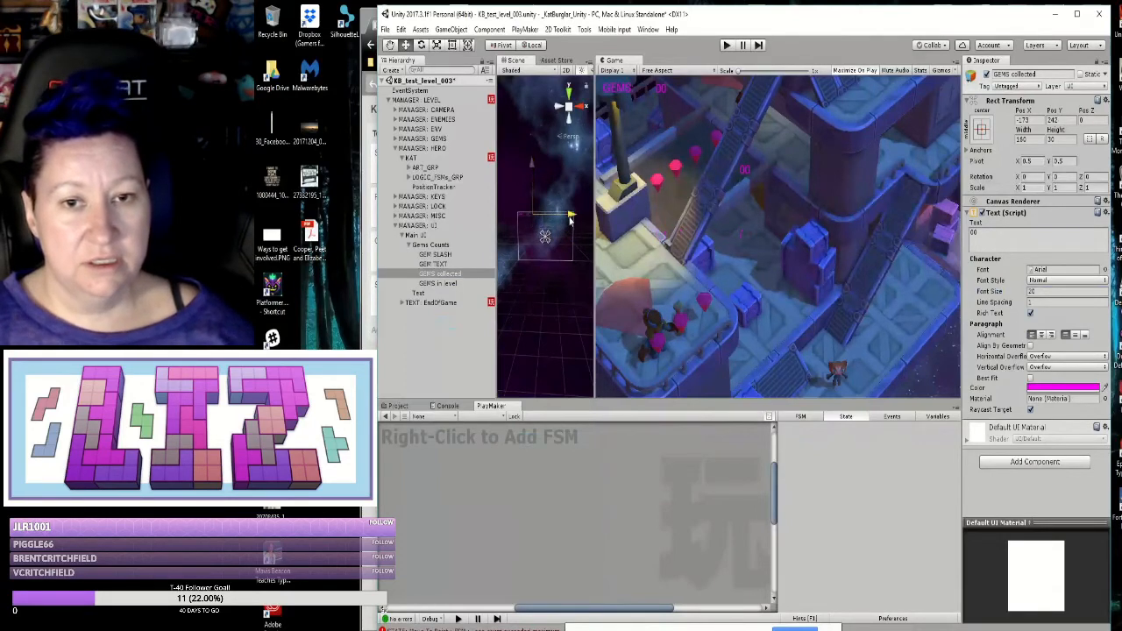
pyautogui.moveTo(570, 216); pyautogui.dragTo(568, 219)
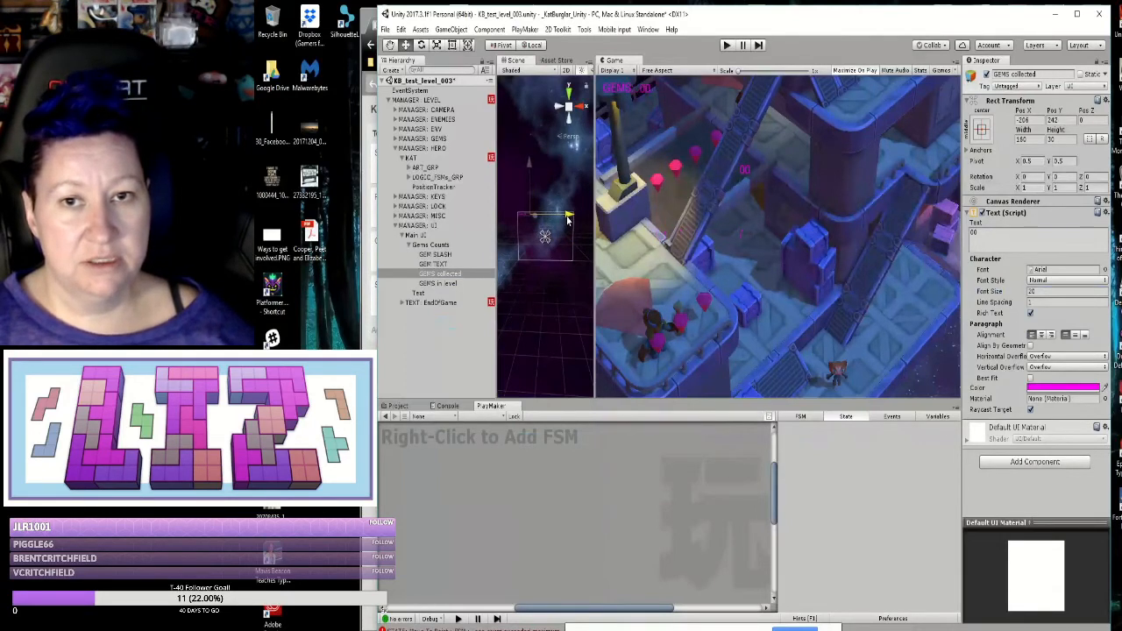
# Step: Raise GEM SLASH to the row of the GEMS label and set its Pos Y to 243
pyautogui.click(441, 254)
pyautogui.moveTo(551, 203); pyautogui.dragTo(550, 171)
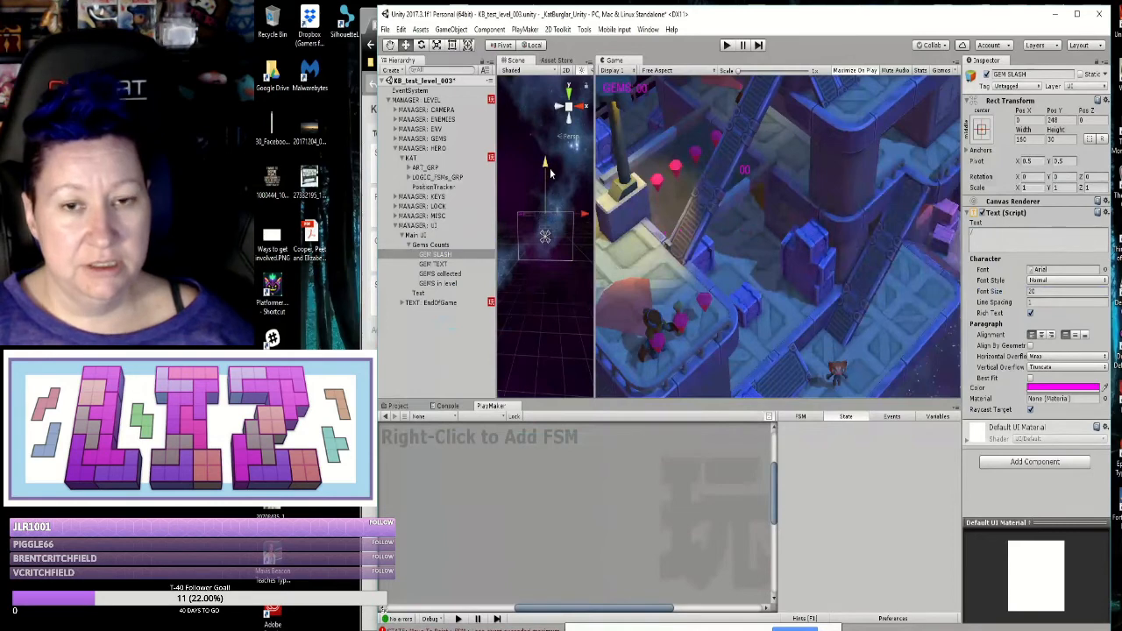
pyautogui.click(438, 263)
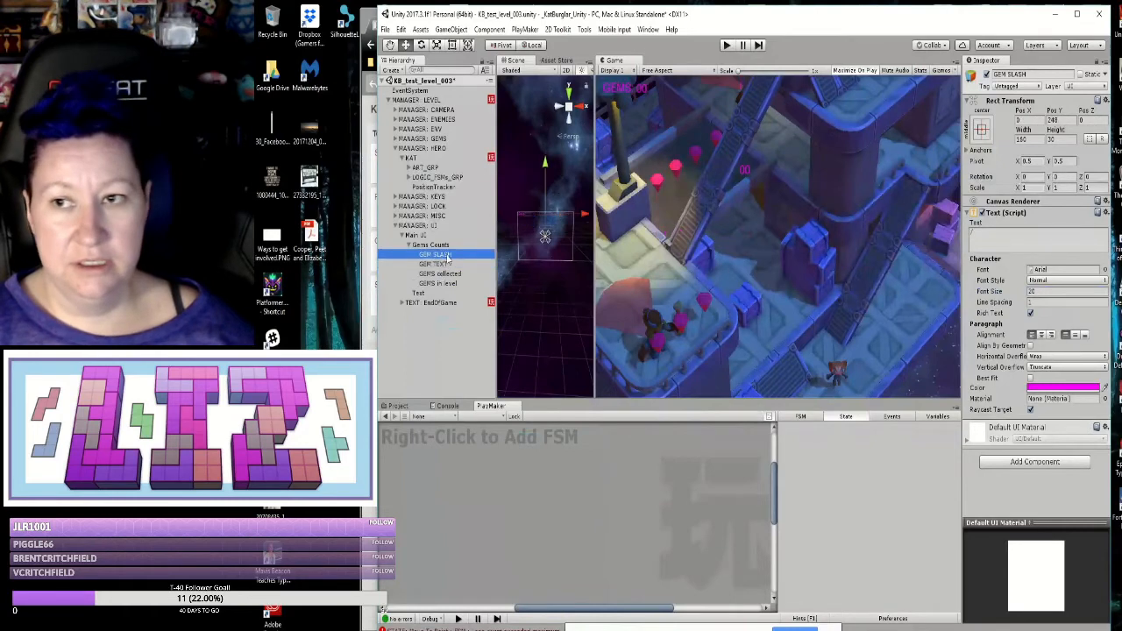
pyautogui.click(438, 255)
pyautogui.click(1056, 120)
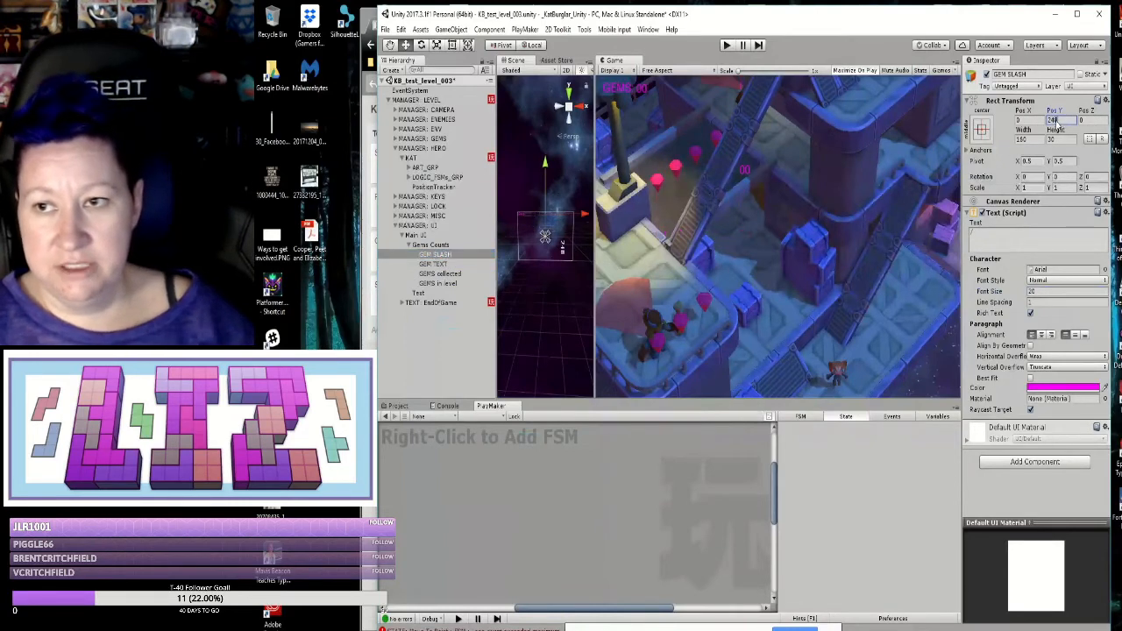
# Step: Set the Pos Y of GEMS collected to 243 to line it up with GEM SLASH
pyautogui.click(454, 274)
pyautogui.moveTo(1072, 120); pyautogui.dragTo(1057, 119)
pyautogui.write('3')
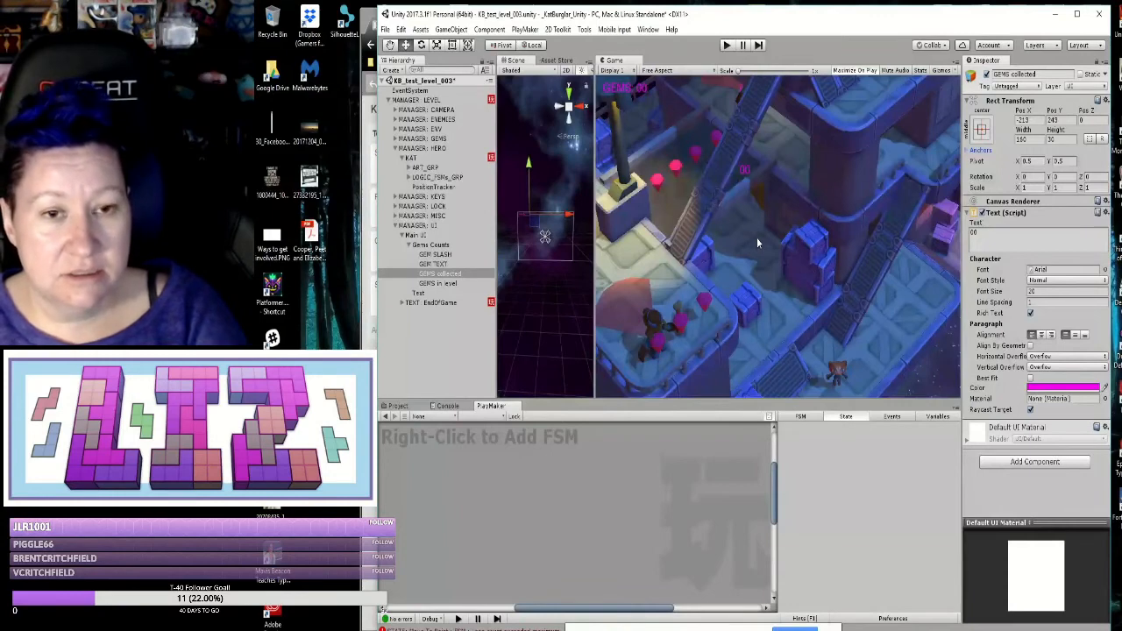
# Step: Delete the leftover Text object with the New Text placeholder under Main UI
pyautogui.click(422, 294)
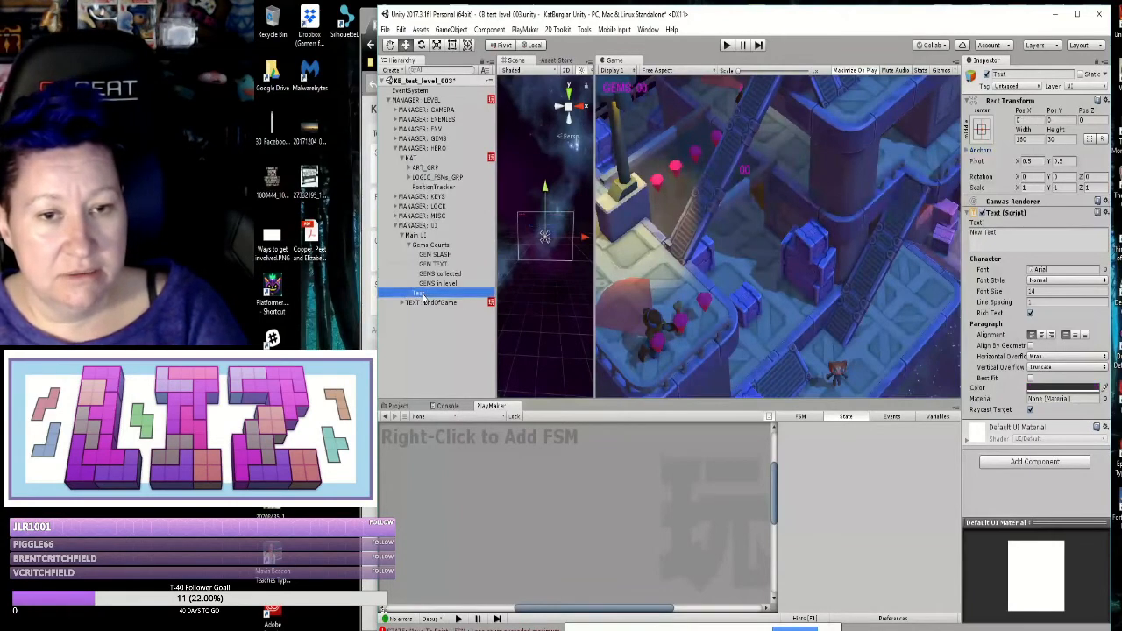
pyautogui.rightClick(422, 295)
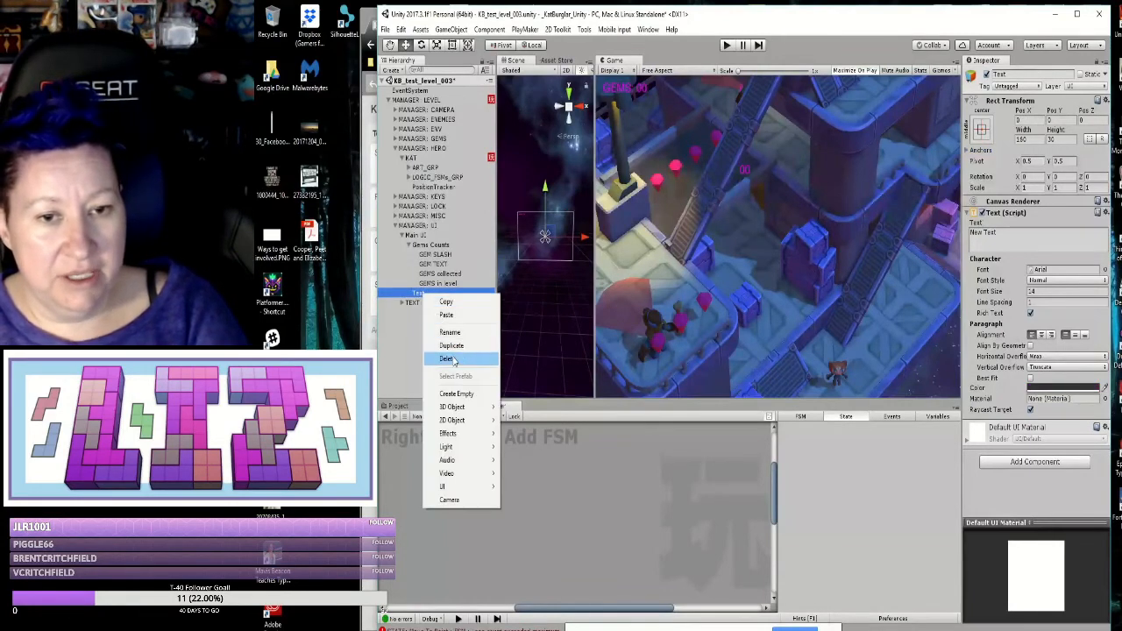
pyautogui.click(454, 360)
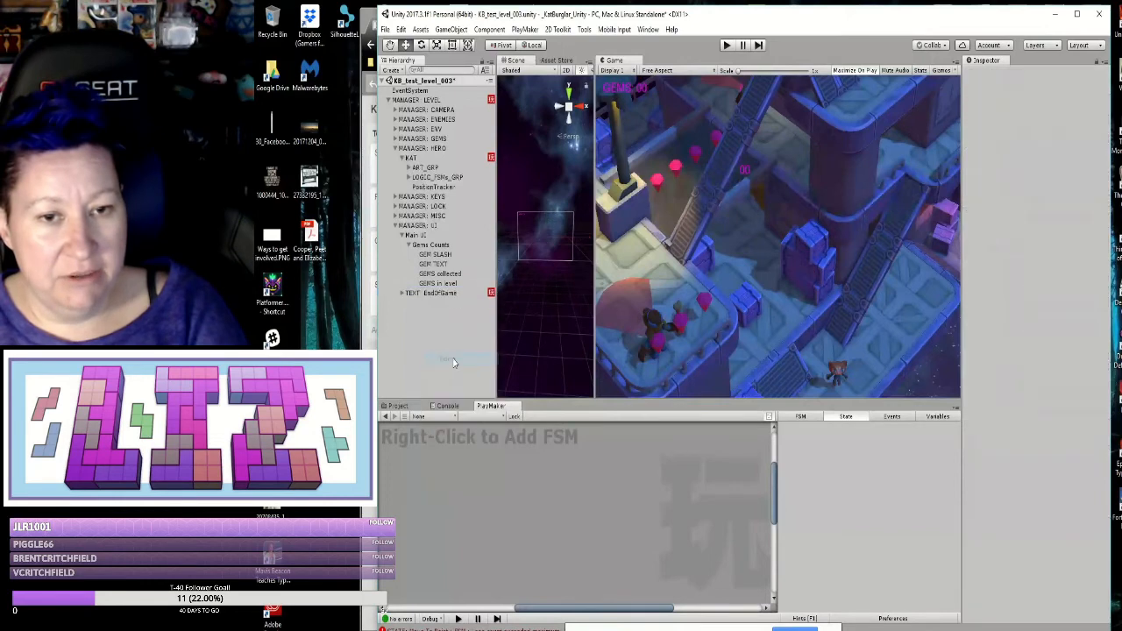
# Step: Move GEM SLASH horizontally to just after the collected count, at about Pos X -183
pyautogui.click(443, 274)
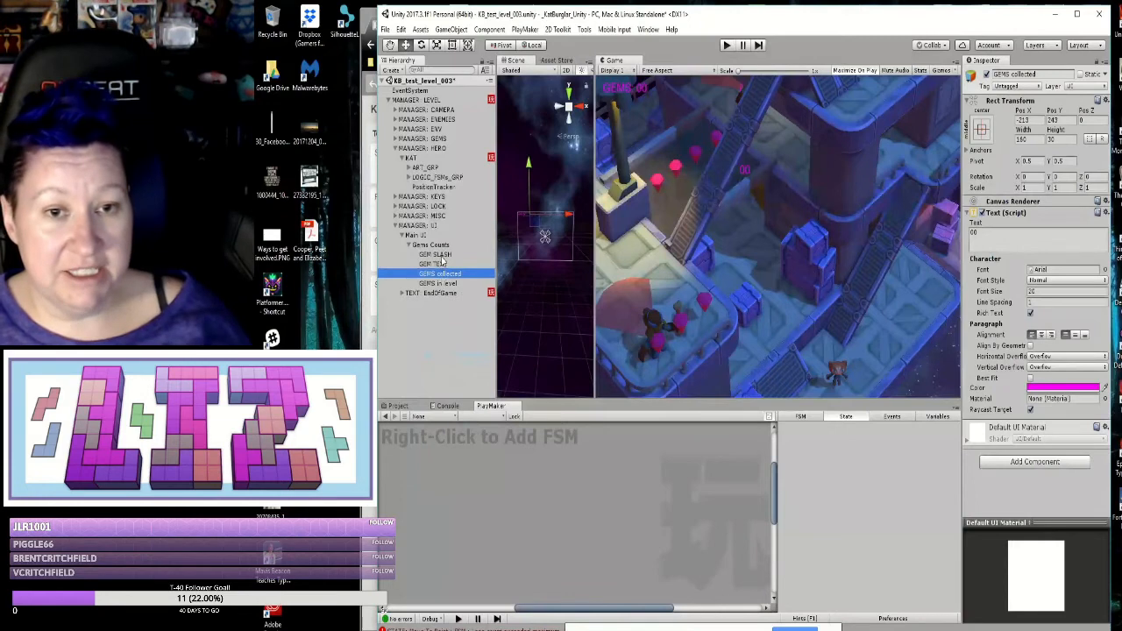
pyautogui.click(442, 255)
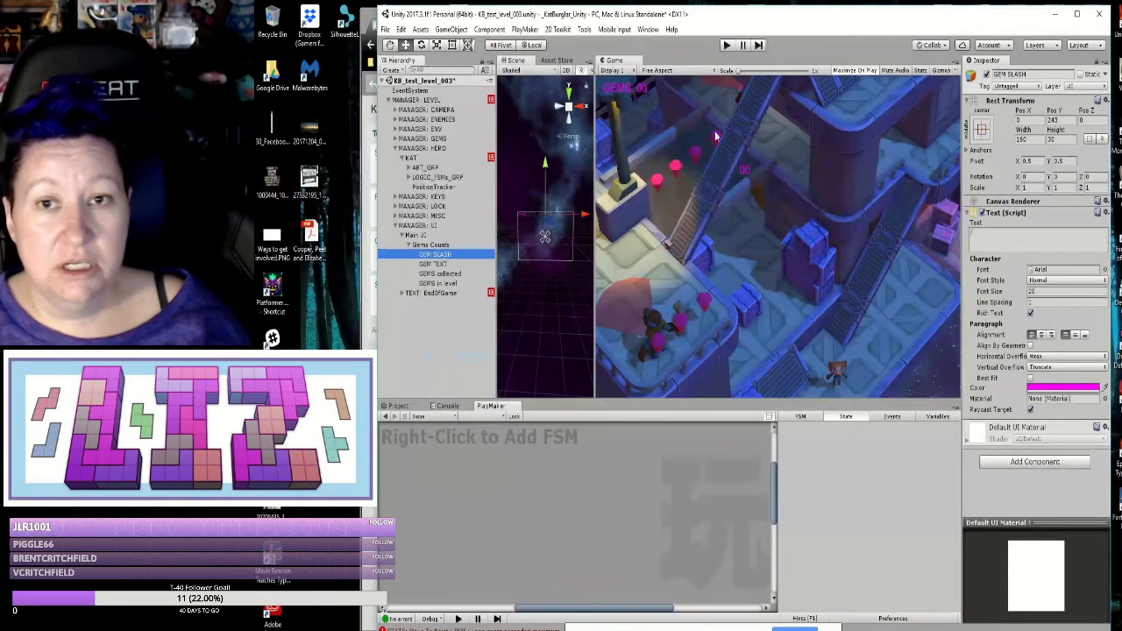
pyautogui.click(1057, 121)
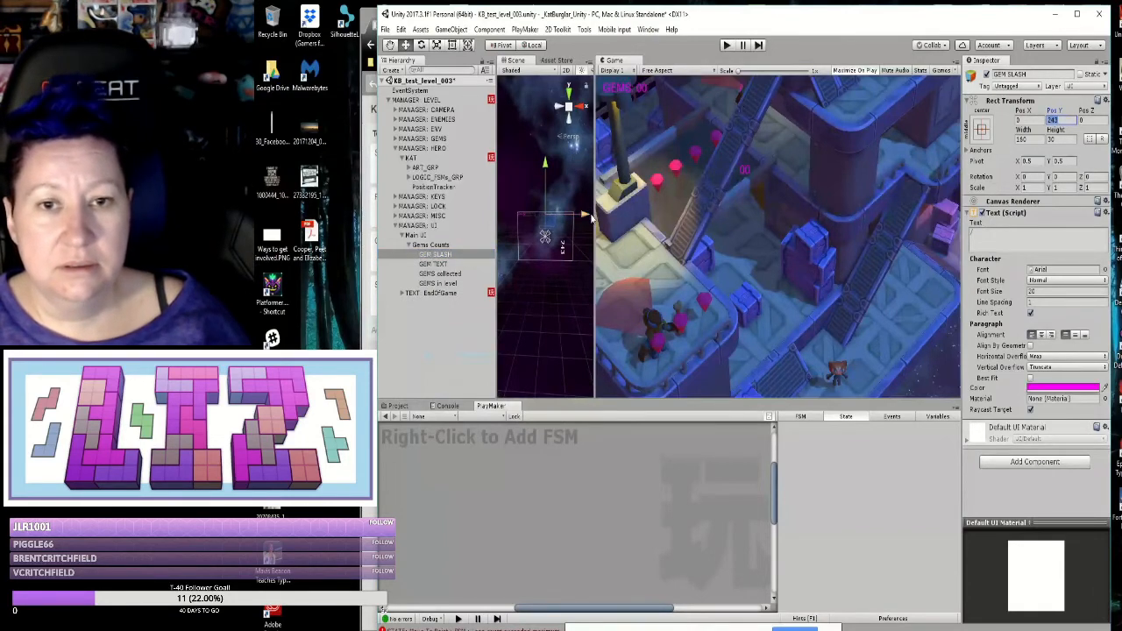
pyautogui.moveTo(589, 215); pyautogui.dragTo(575, 216)
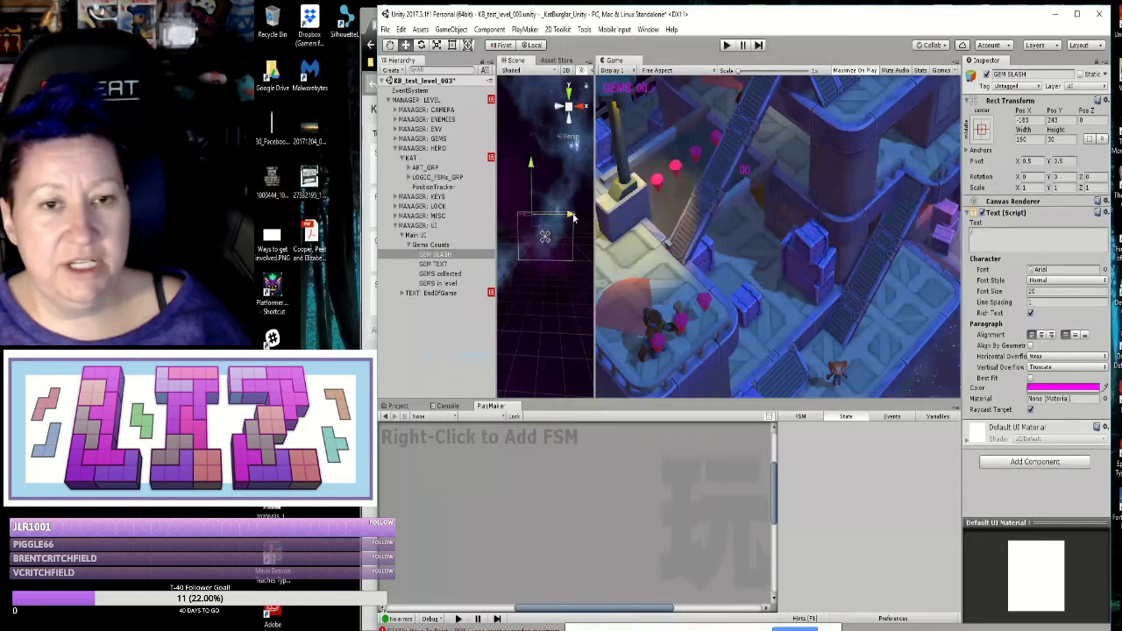
# Step: Place GEMS in level just after the slash, with Pos Y set to 243 and Pos X at about -170
pyautogui.click(445, 283)
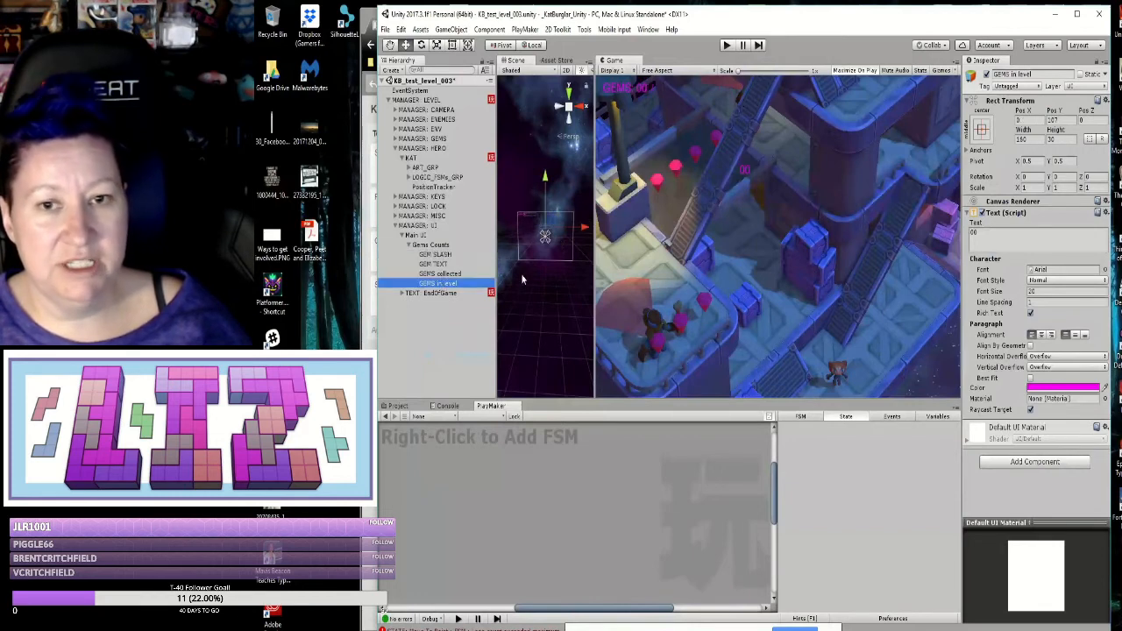
pyautogui.click(548, 179)
pyautogui.moveTo(548, 178); pyautogui.dragTo(551, 165)
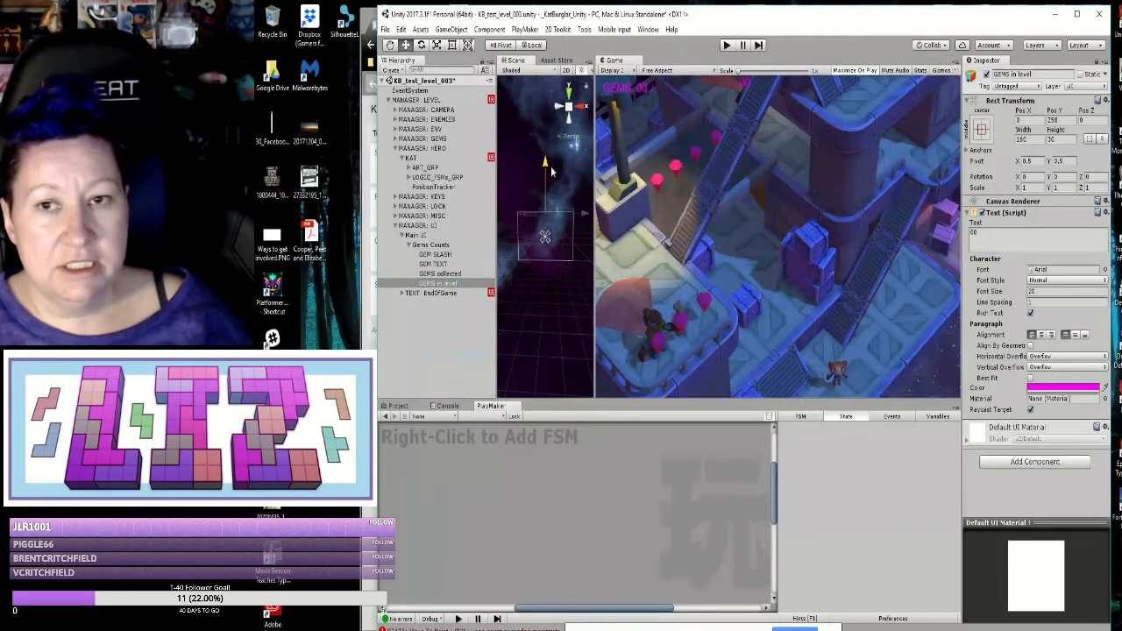
pyautogui.click(1057, 120)
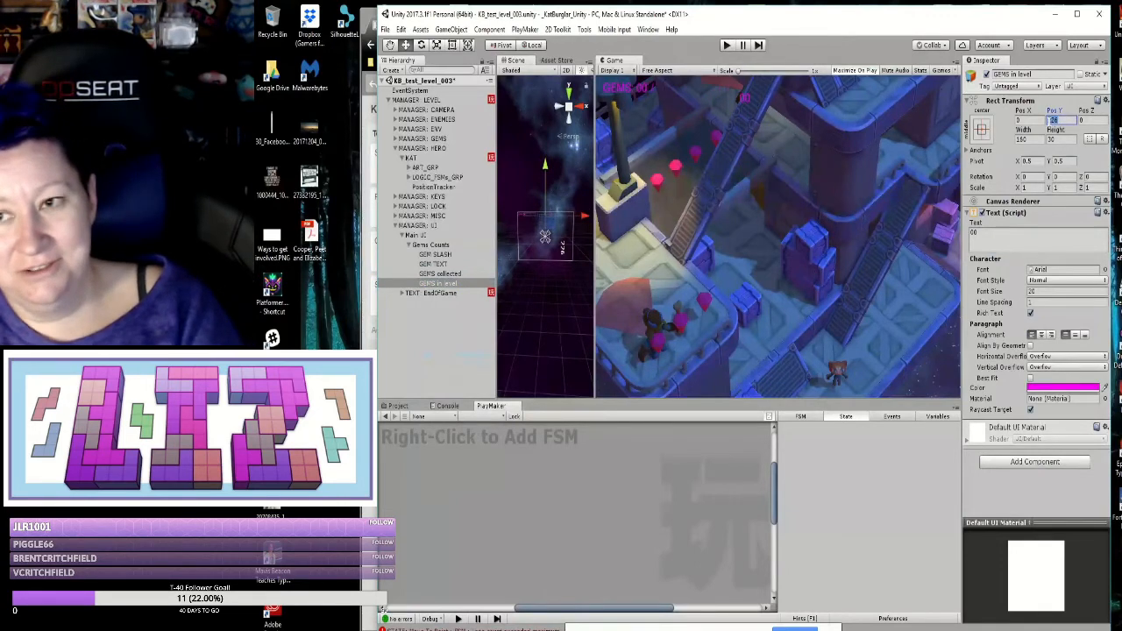
pyautogui.write('243')
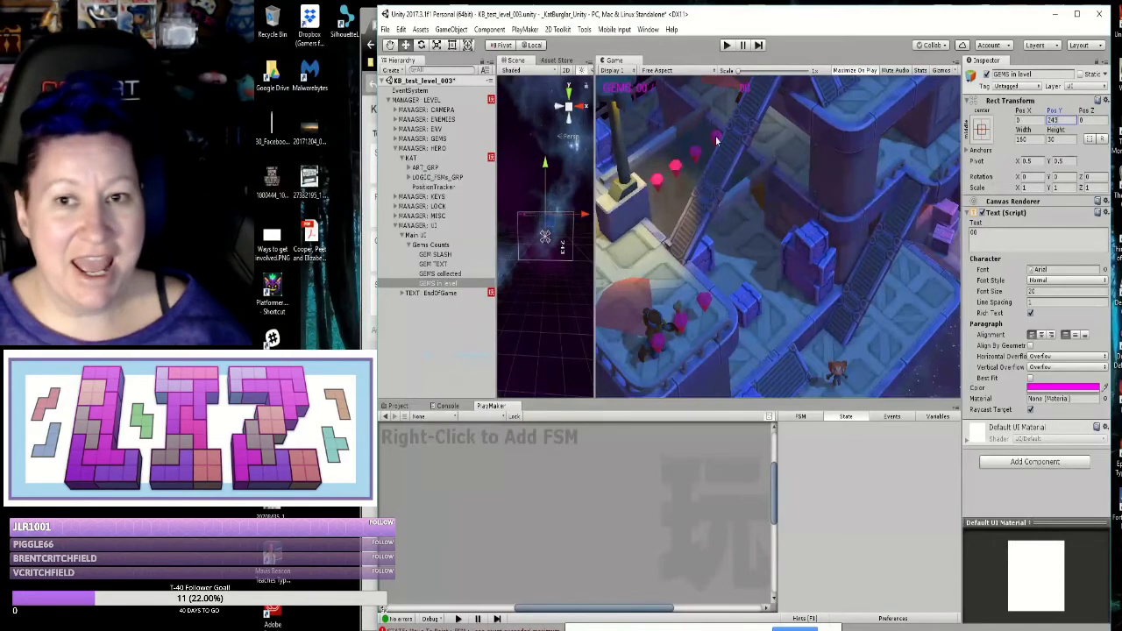
pyautogui.moveTo(579, 221); pyautogui.dragTo(571, 216)
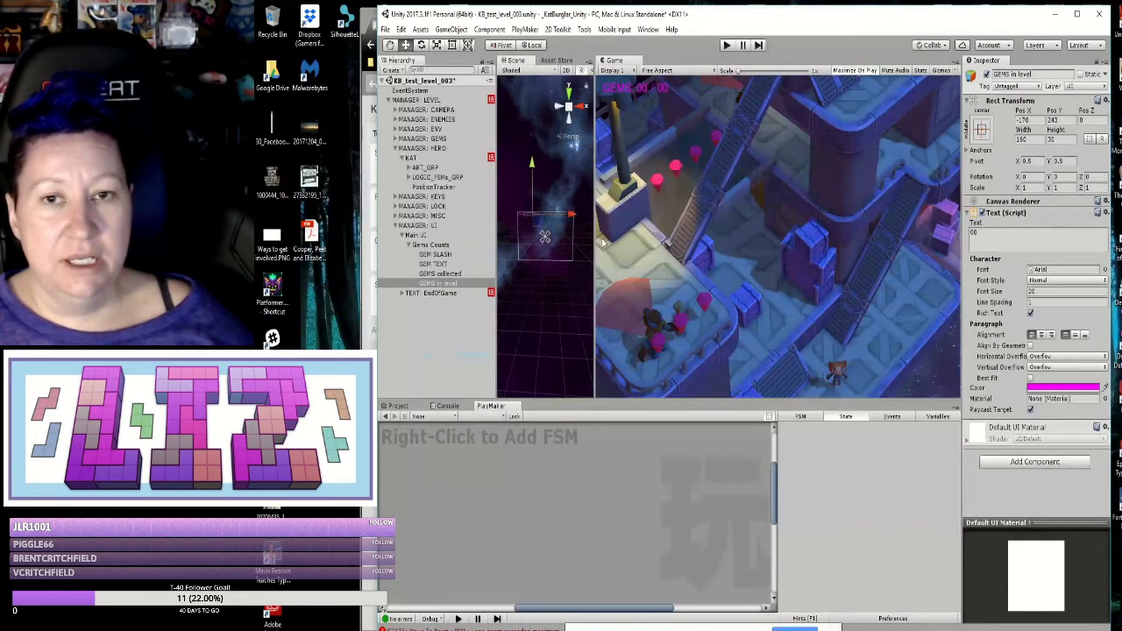
# Step: Save the KB_test_level_003 scene with the rearranged gem count texts
pyautogui.click(384, 29)
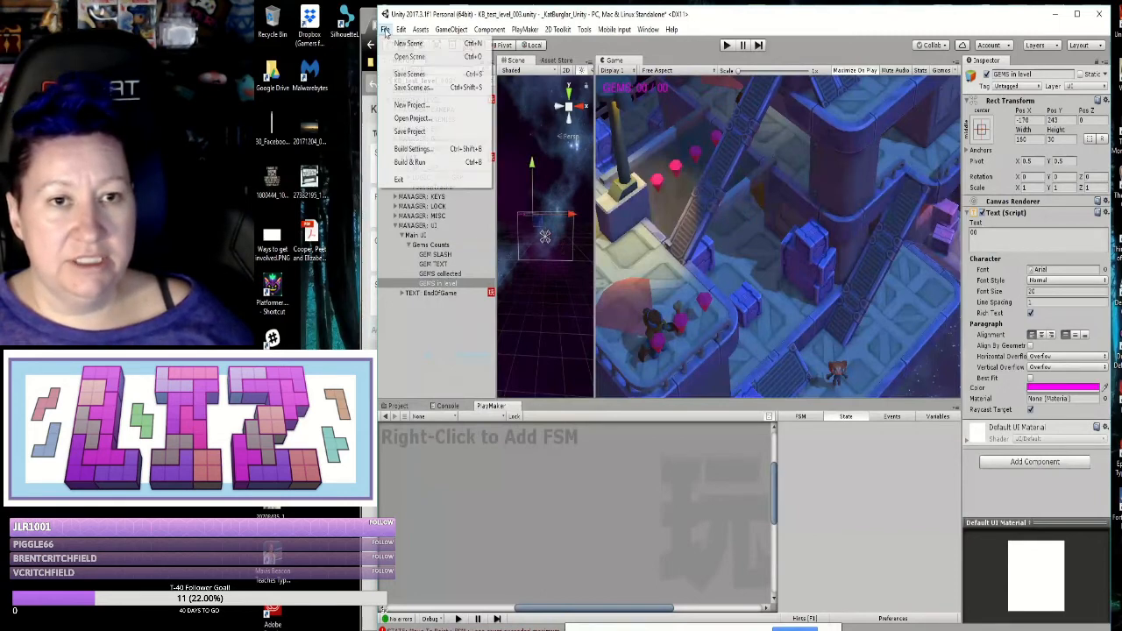
# Step: Save the scene and add a PlayMaker FSM to the Gems Counts object
pyautogui.click(410, 76)
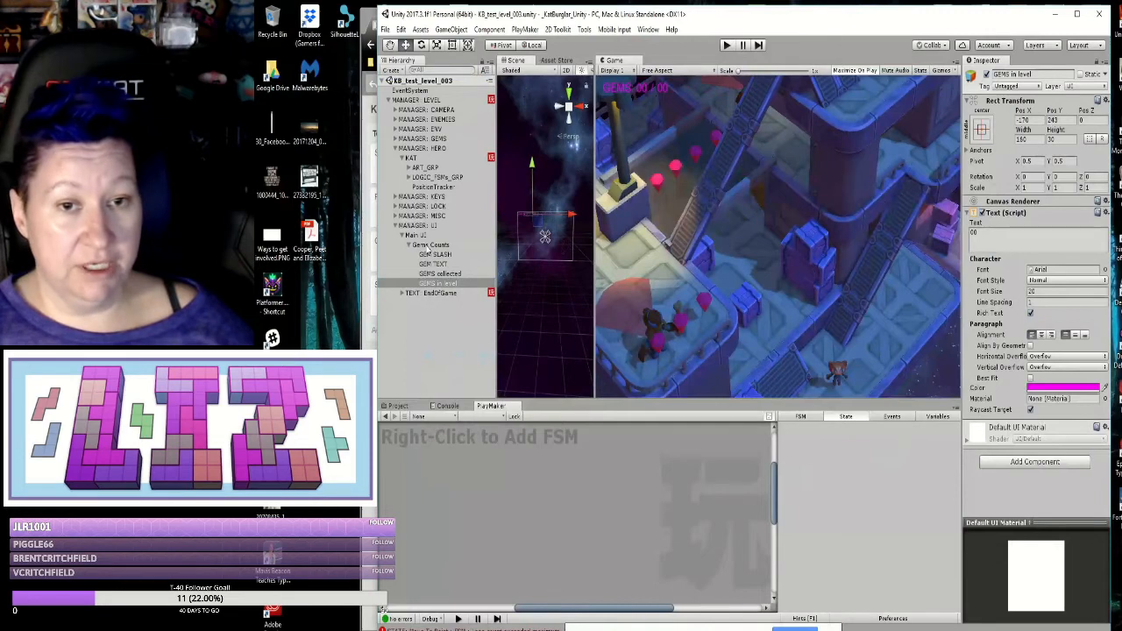
pyautogui.click(428, 245)
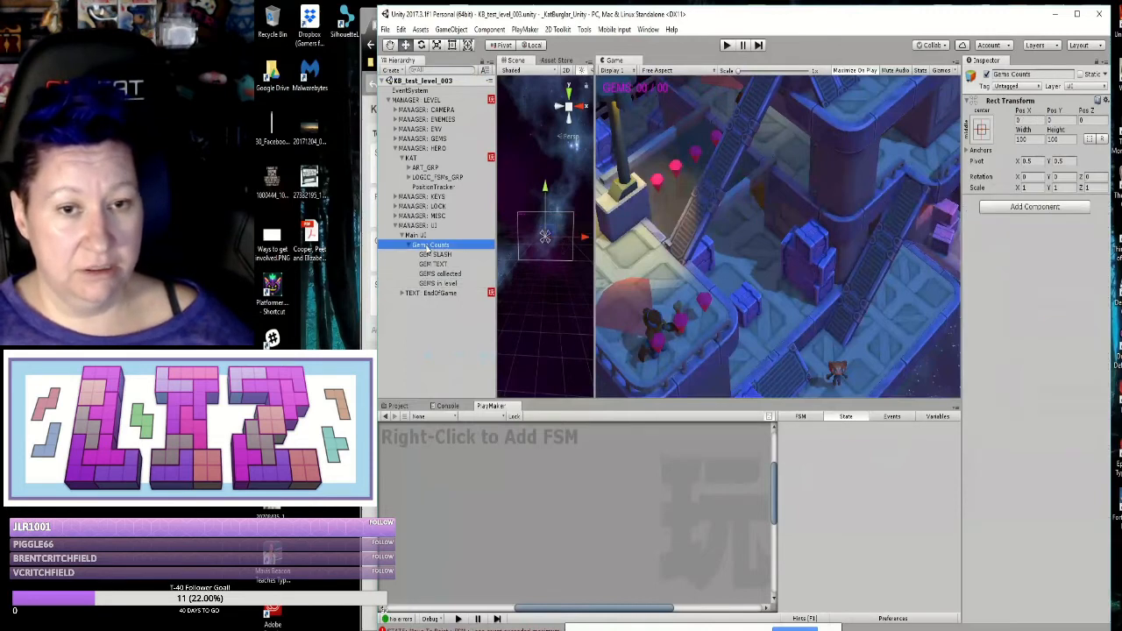
pyautogui.rightClick(503, 471)
pyautogui.click(530, 473)
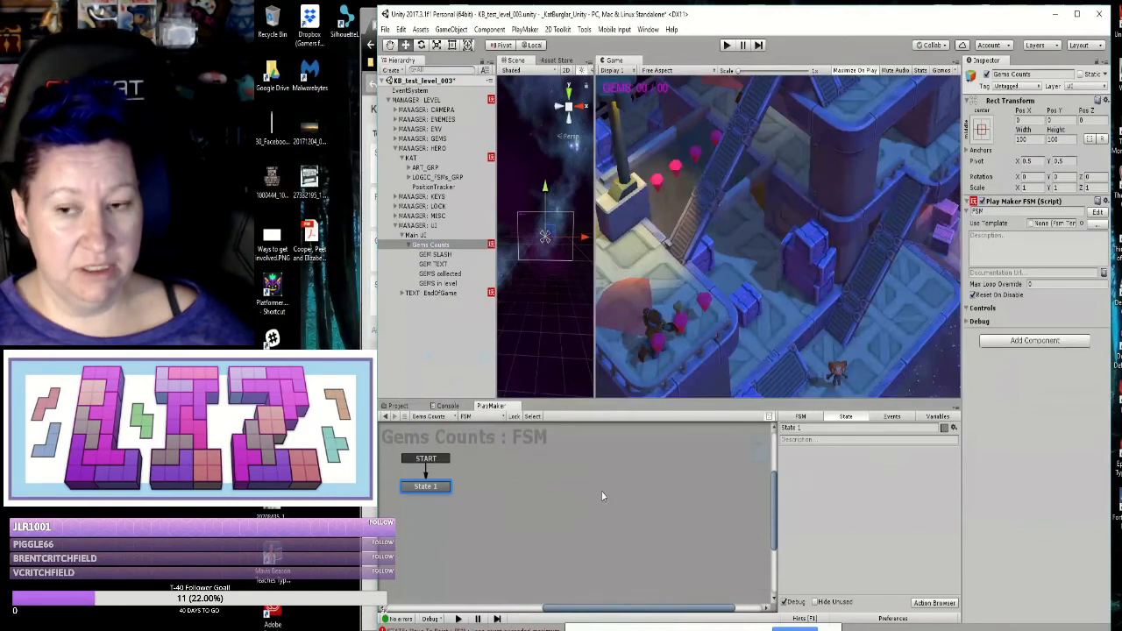
# Step: Rename the FSM on Gems Counts as "GEM Count UI"
pyautogui.click(805, 417)
pyautogui.click(805, 427)
pyautogui.write('GEM')
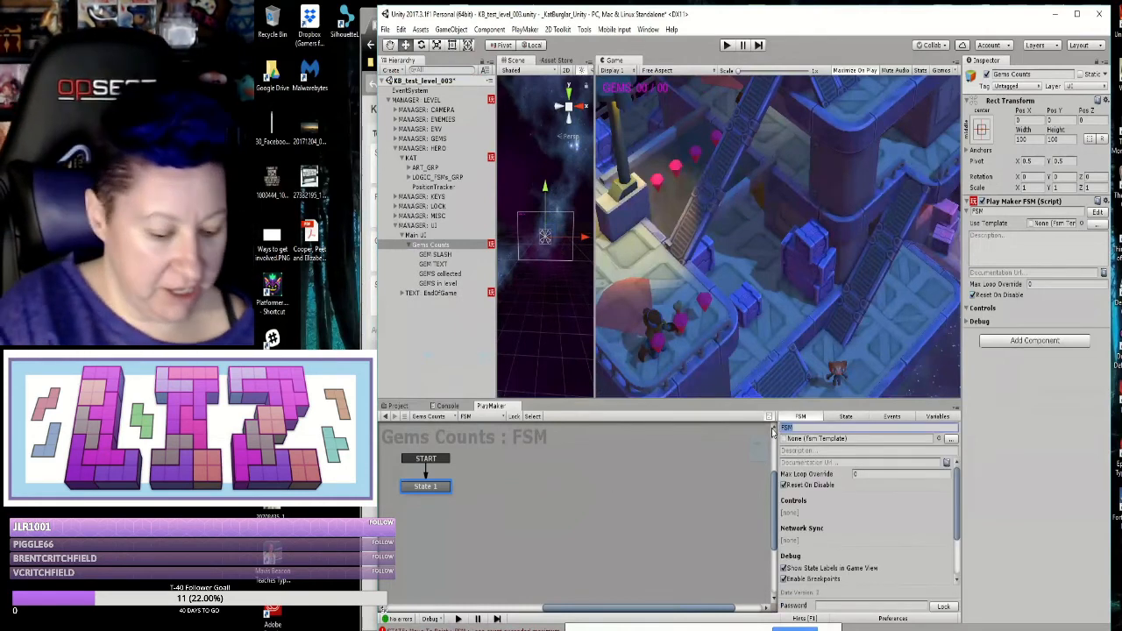
pyautogui.write(' Count UI')
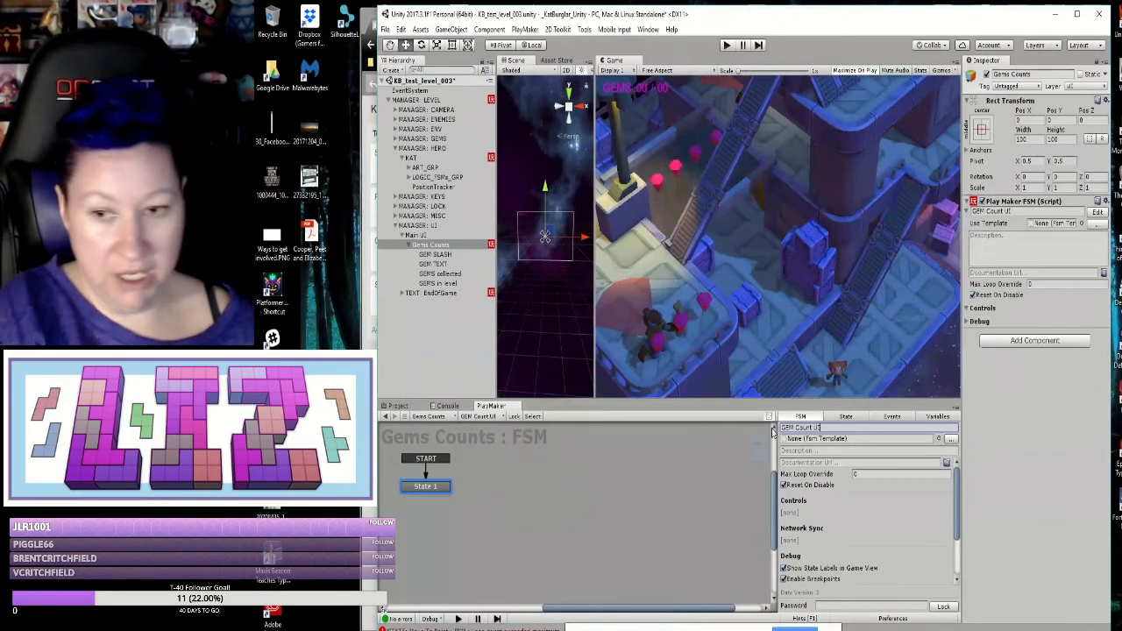
# Step: Dock the action browser beside the Inspector and add a Get Fsm Int action to State 1
pyautogui.click(847, 417)
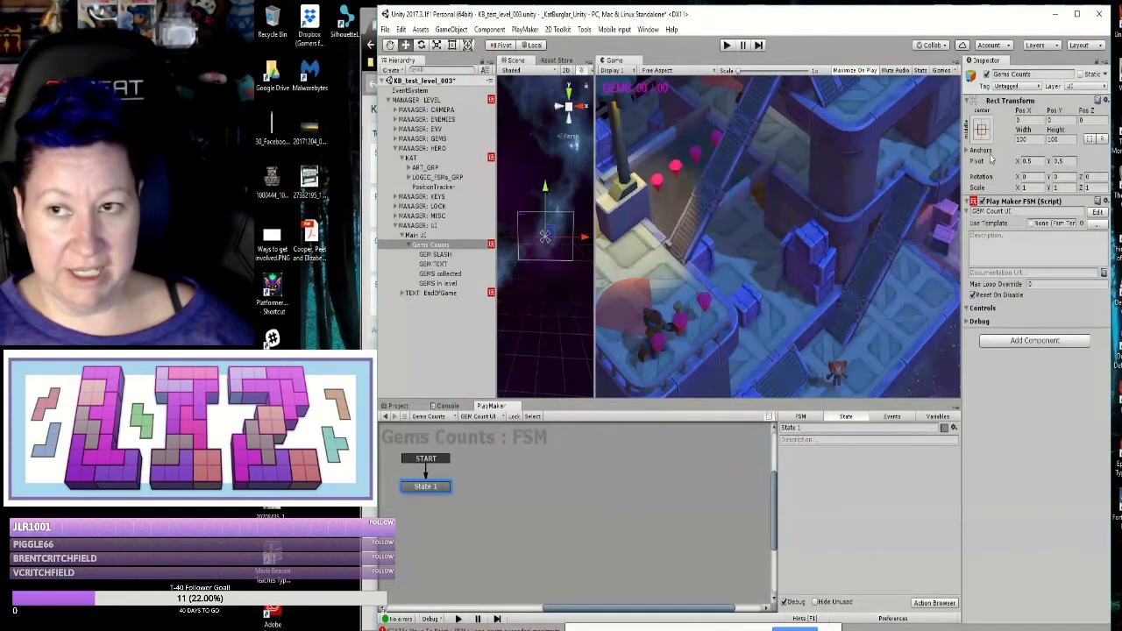
pyautogui.click(526, 30)
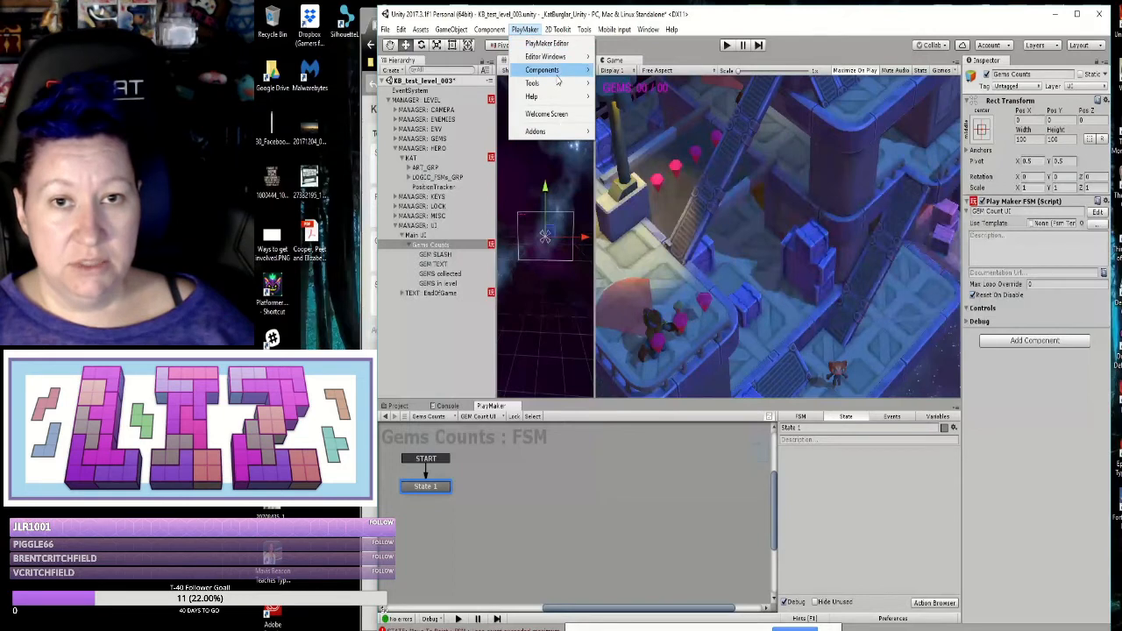
pyautogui.moveTo(557, 80)
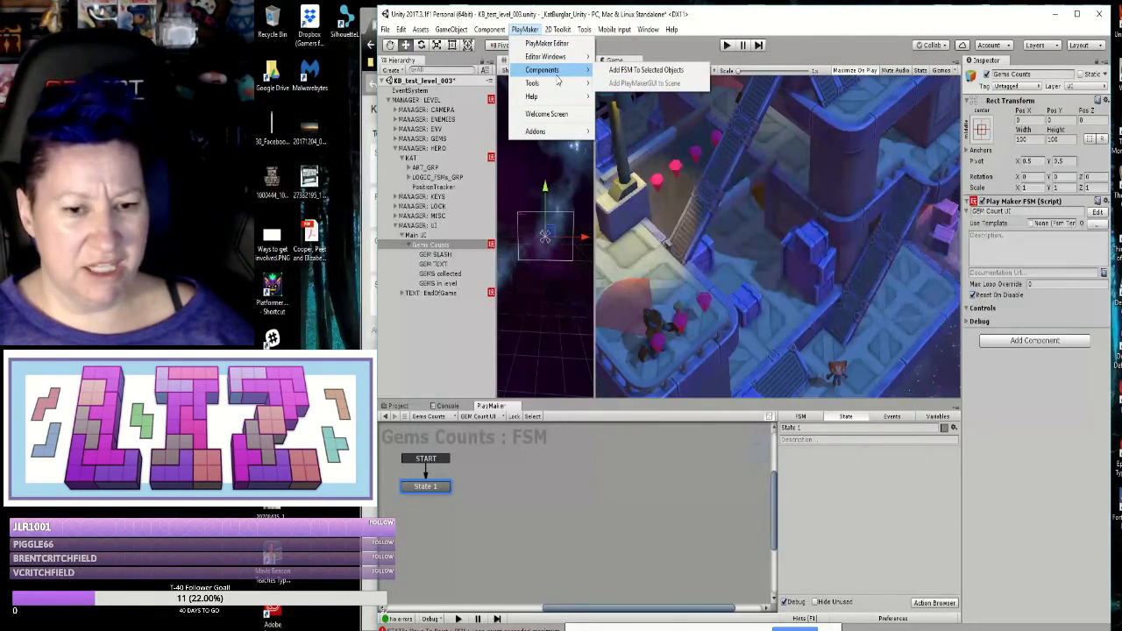
pyautogui.click(937, 605)
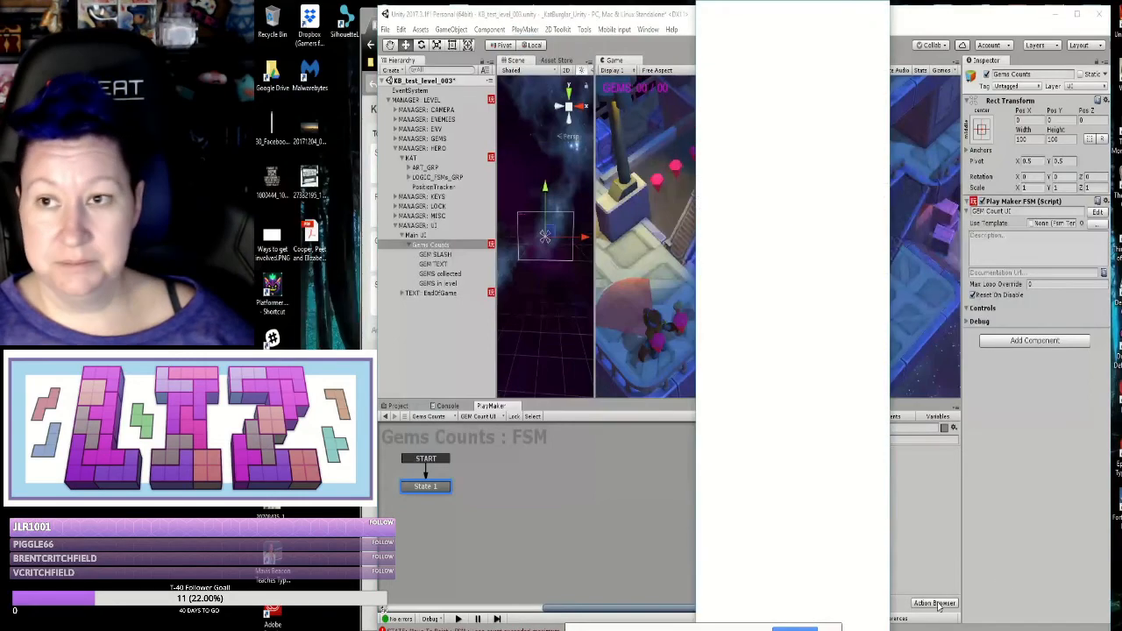
pyautogui.moveTo(711, 14); pyautogui.dragTo(991, 57)
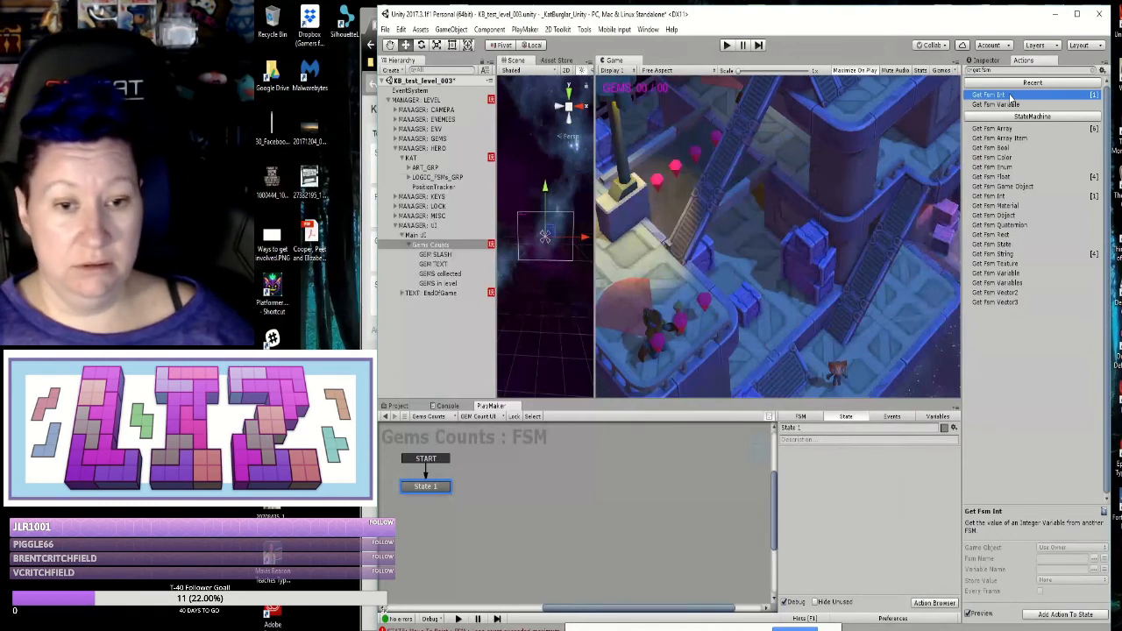
pyautogui.doubleClick(1009, 93)
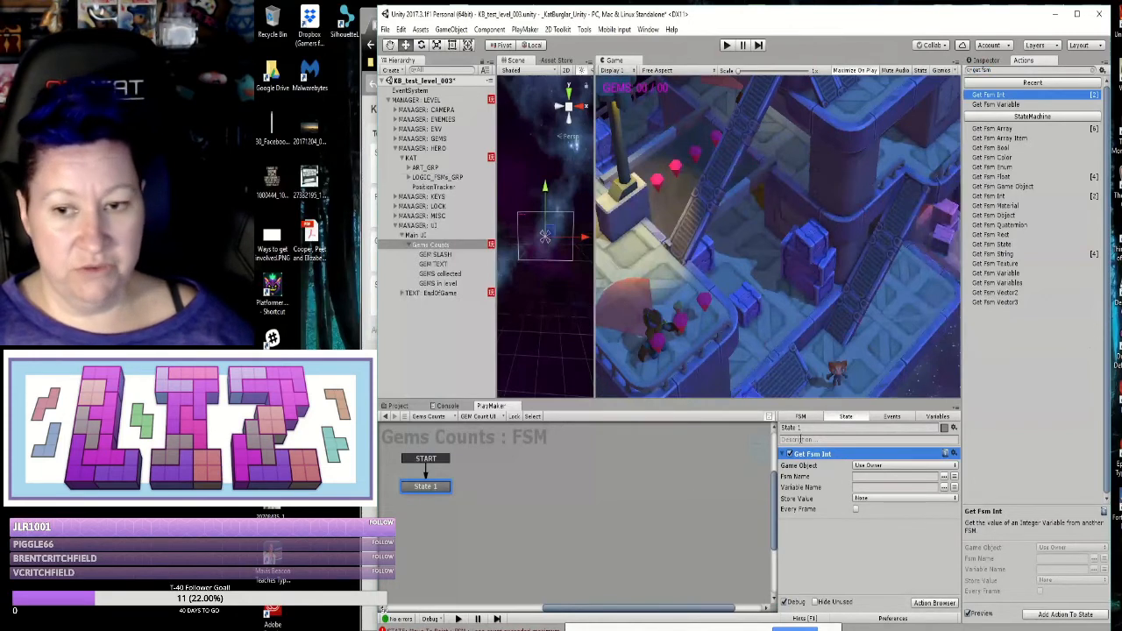
# Step: Rename State 1 as "Get gem count from level"
pyautogui.moveTo(804, 427); pyautogui.dragTo(775, 427)
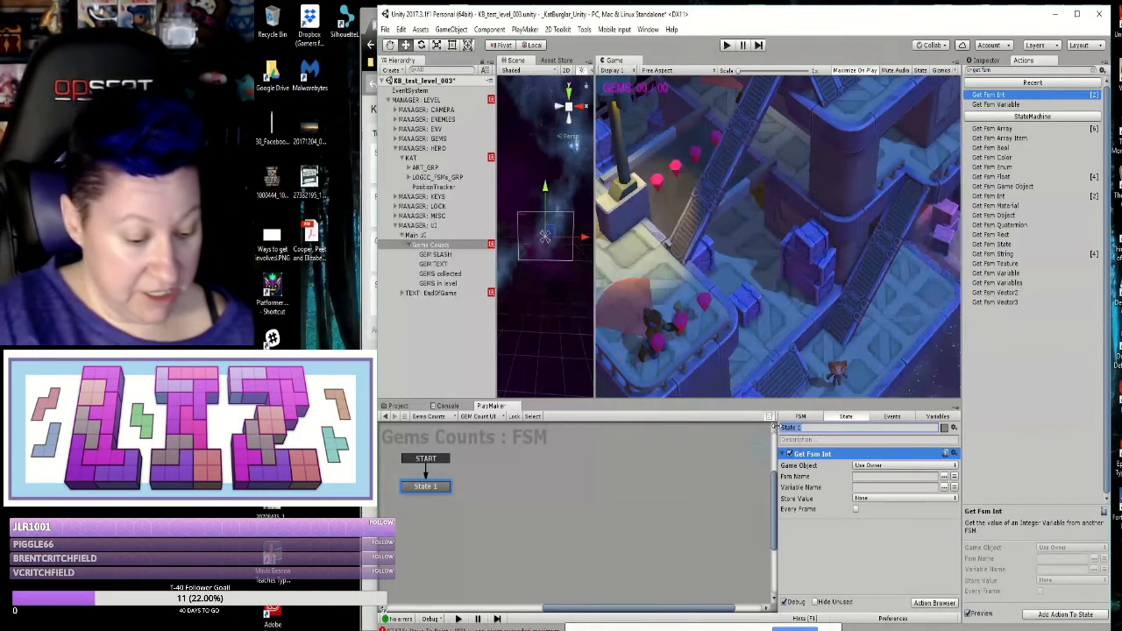
pyautogui.write('Get gem cou')
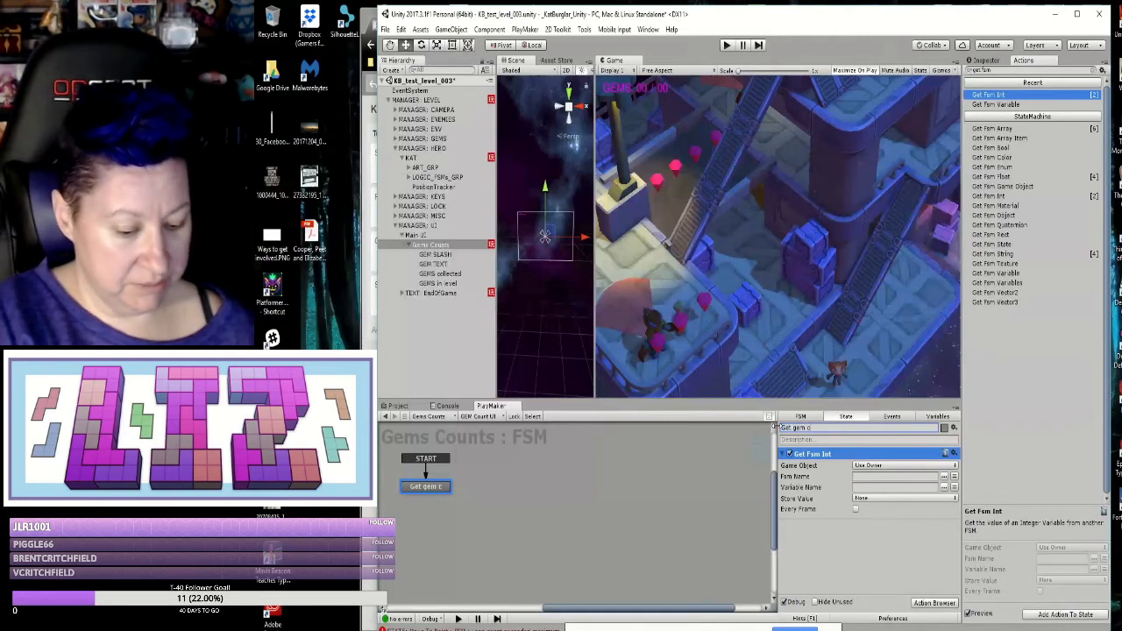
pyautogui.write('nt')
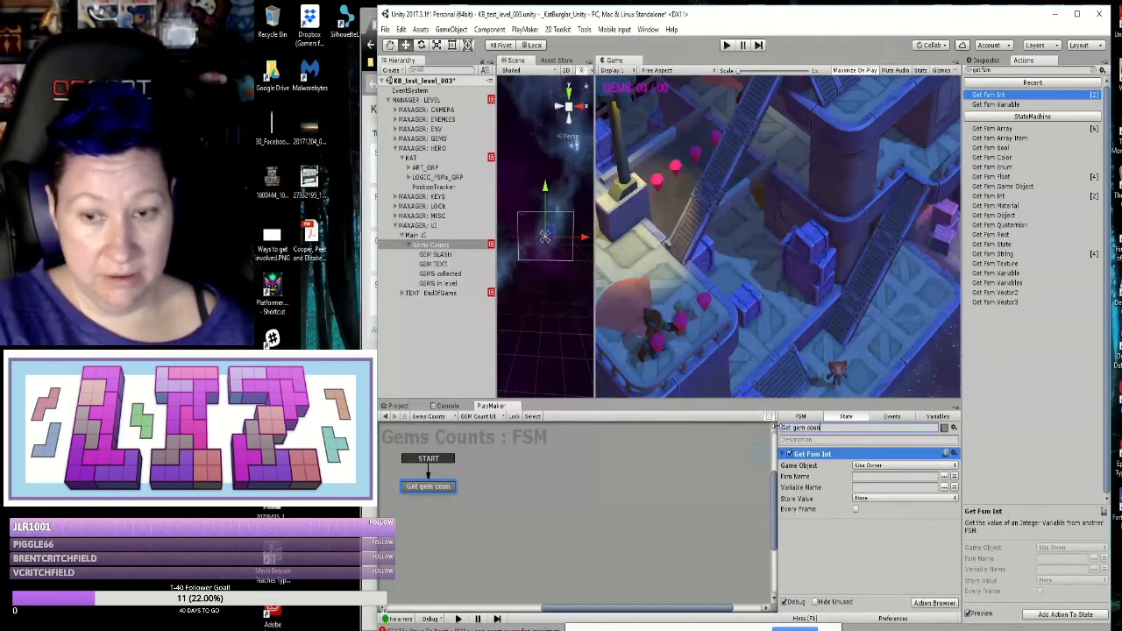
pyautogui.write(' from level')
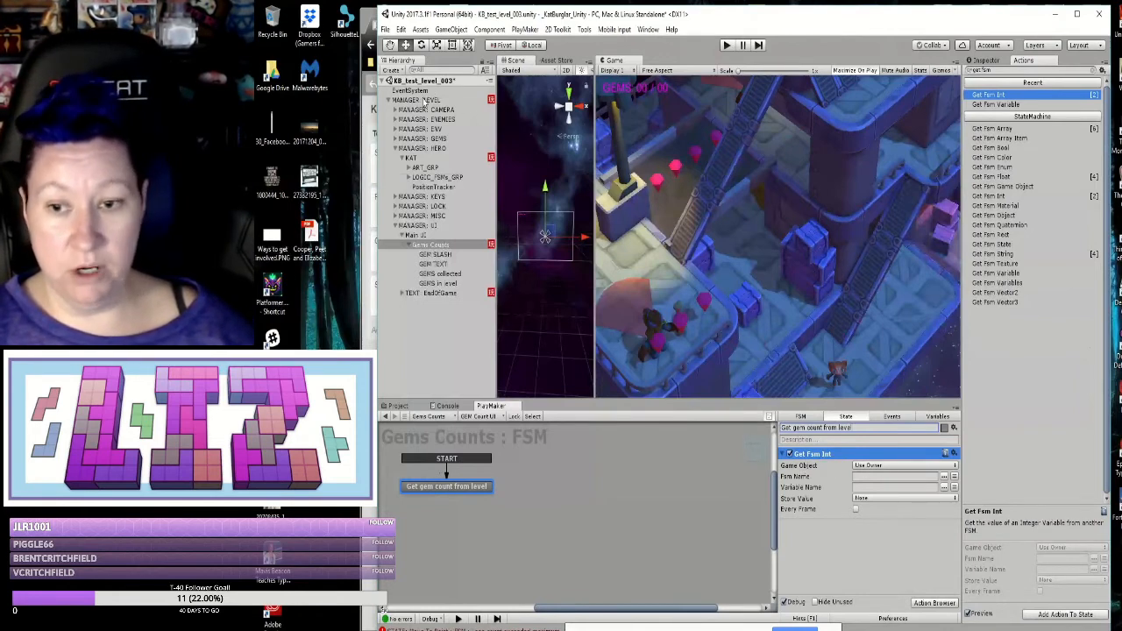
# Step: Make the Get Fsm Int action read from the specified game object MANAGER: LEVEL and its FSM named "FSM"
pyautogui.click(955, 466)
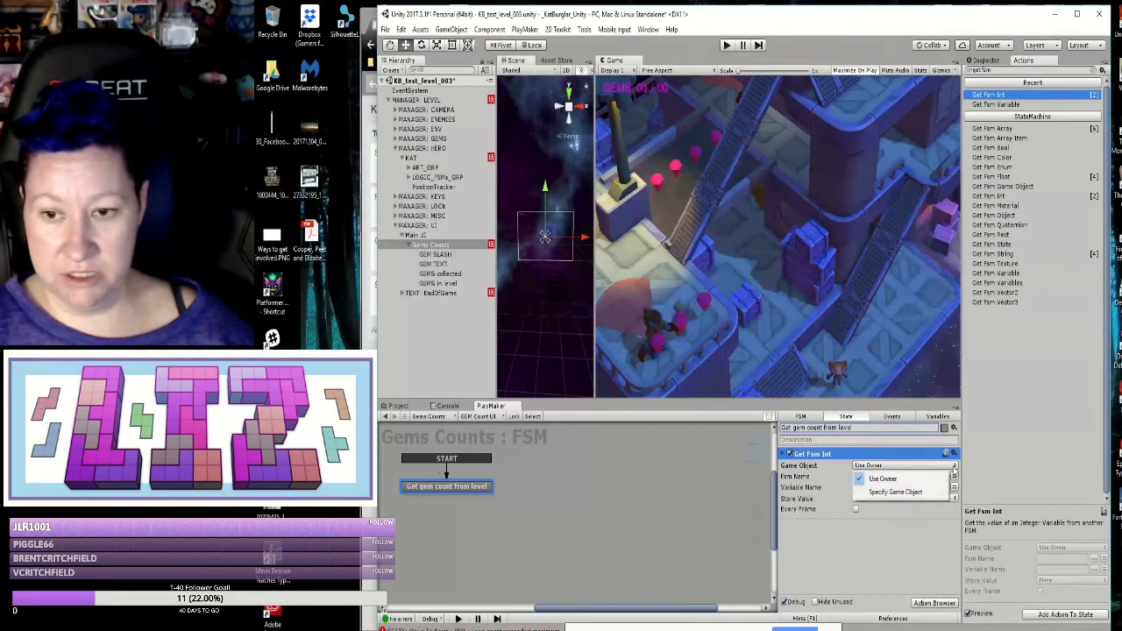
pyautogui.click(931, 492)
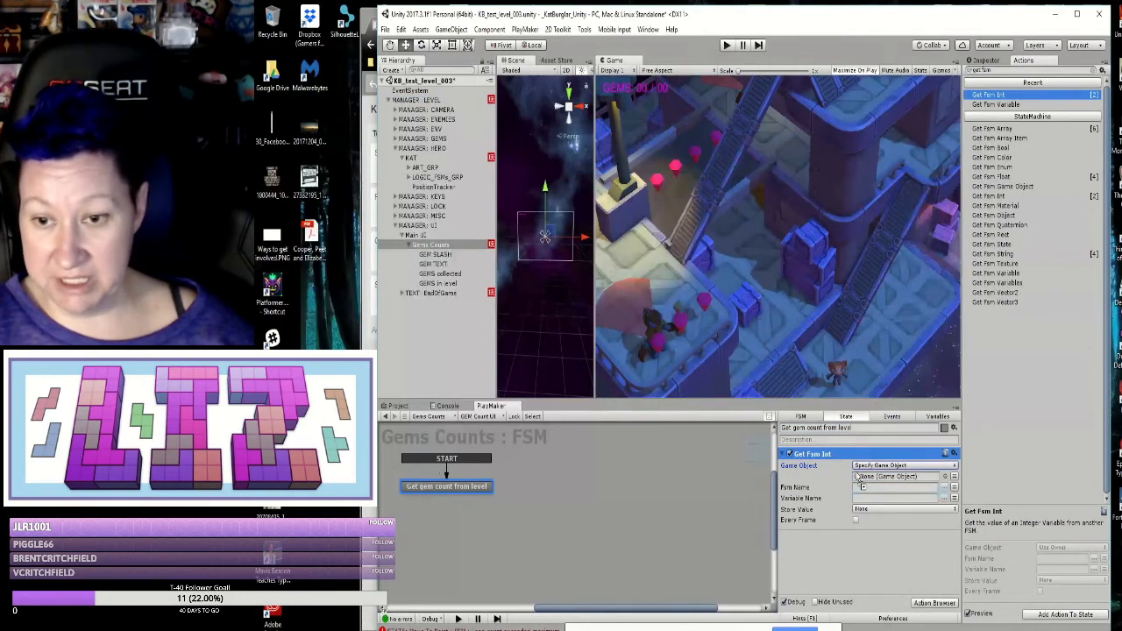
pyautogui.moveTo(860, 477); pyautogui.dragTo(863, 478)
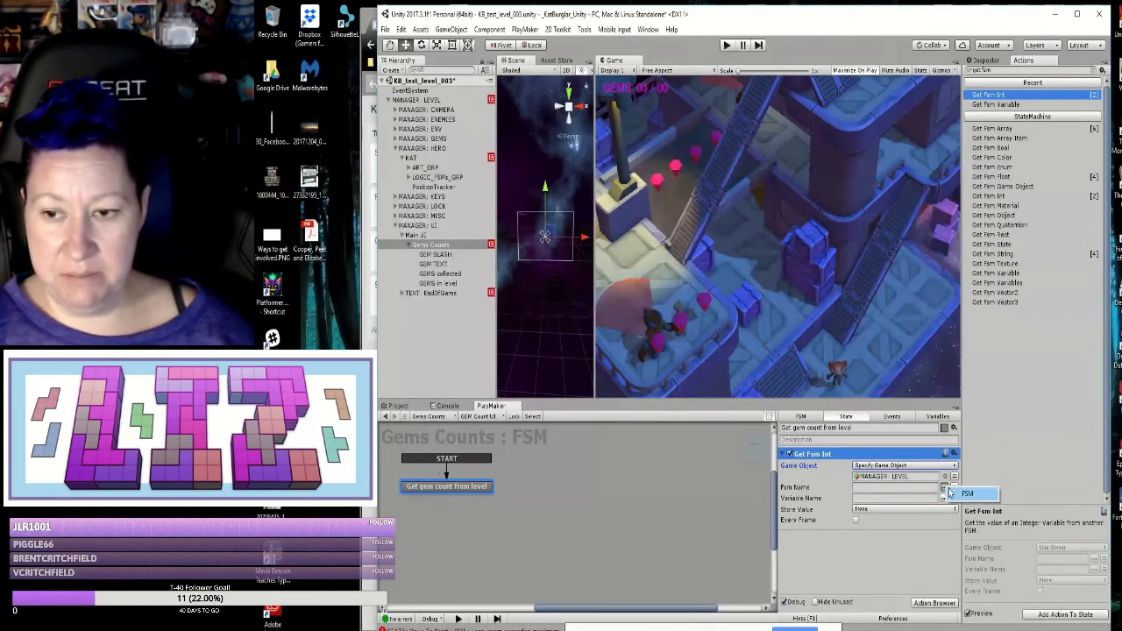
pyautogui.click(954, 488)
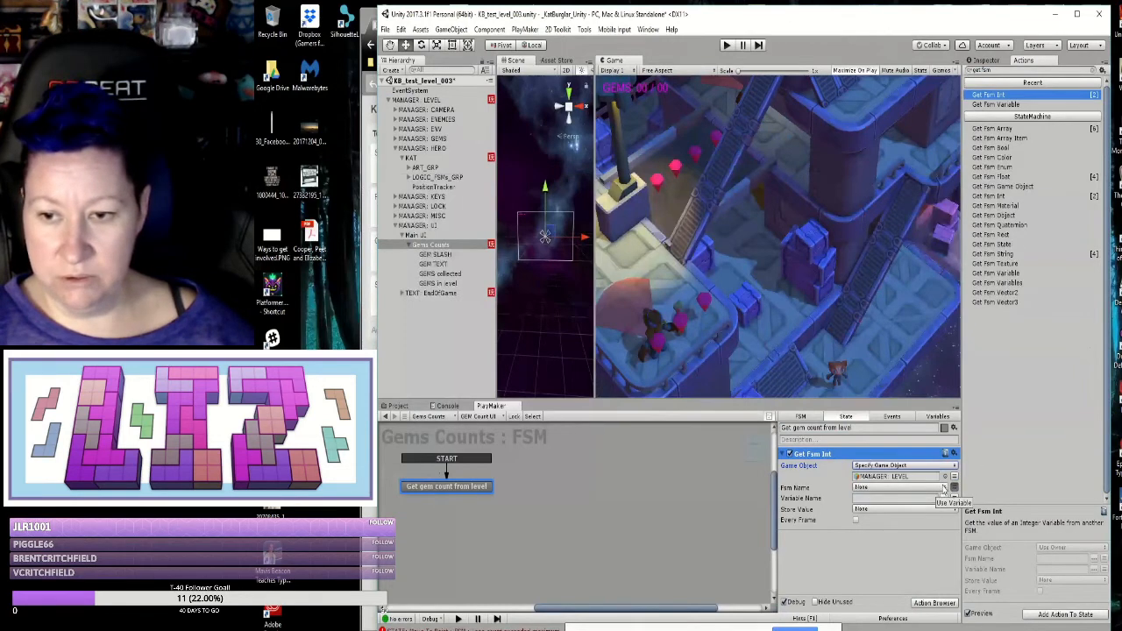
pyautogui.click(945, 487)
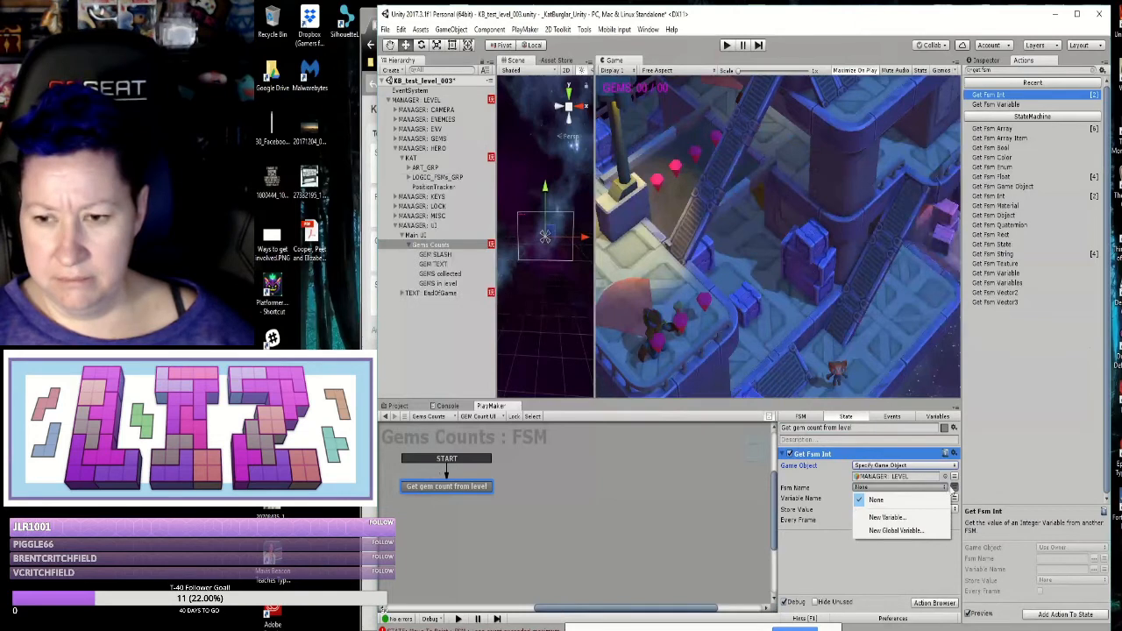
pyautogui.click(946, 489)
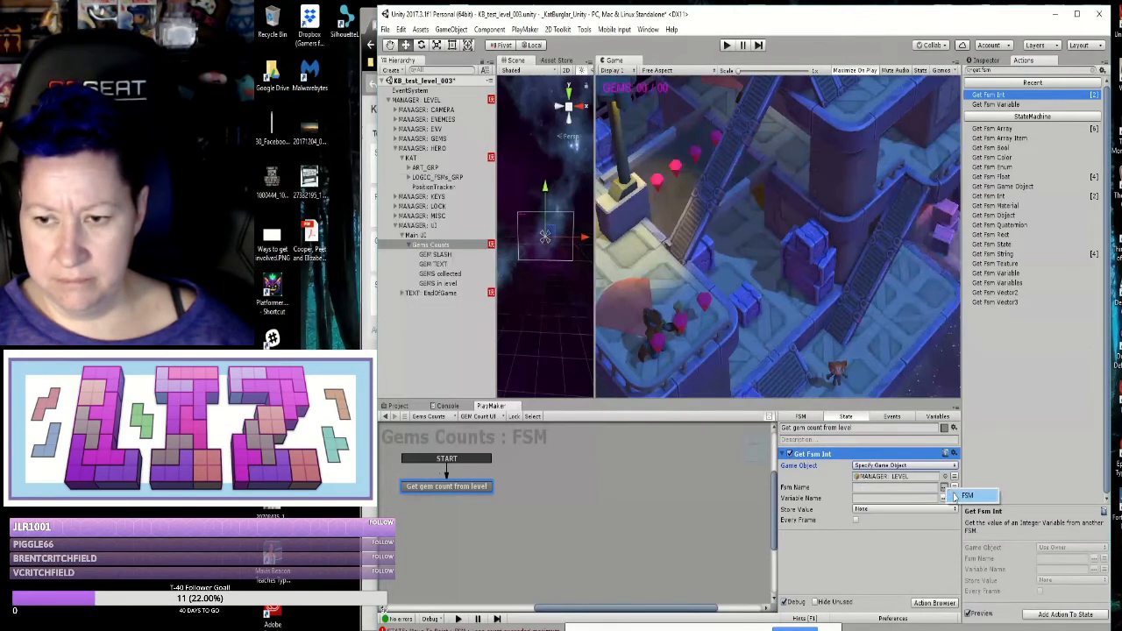
pyautogui.click(967, 496)
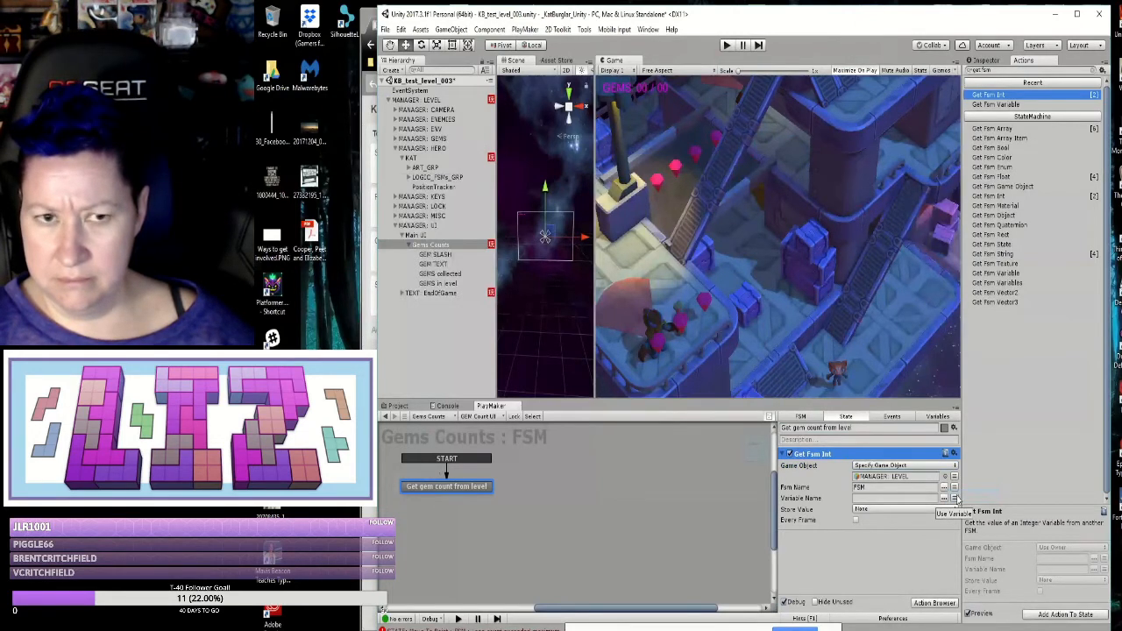
# Step: Check the FSM on MANAGER: LEVEL and set the Get Fsm Int action's variable name to "INT: Gems Collected"
pyautogui.click(428, 100)
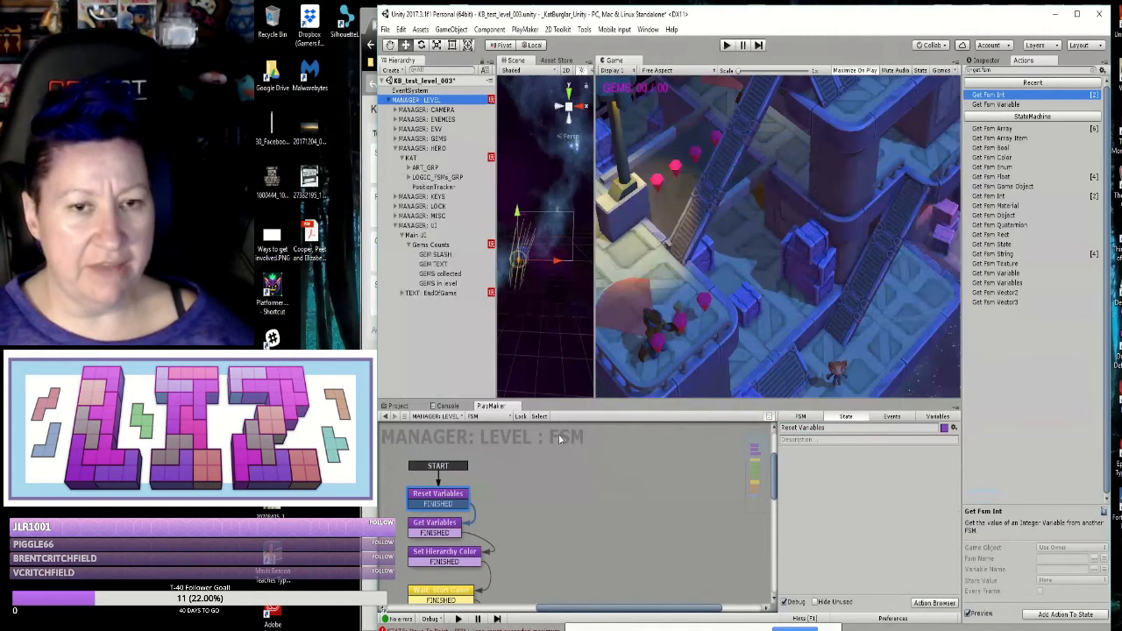
pyautogui.click(429, 244)
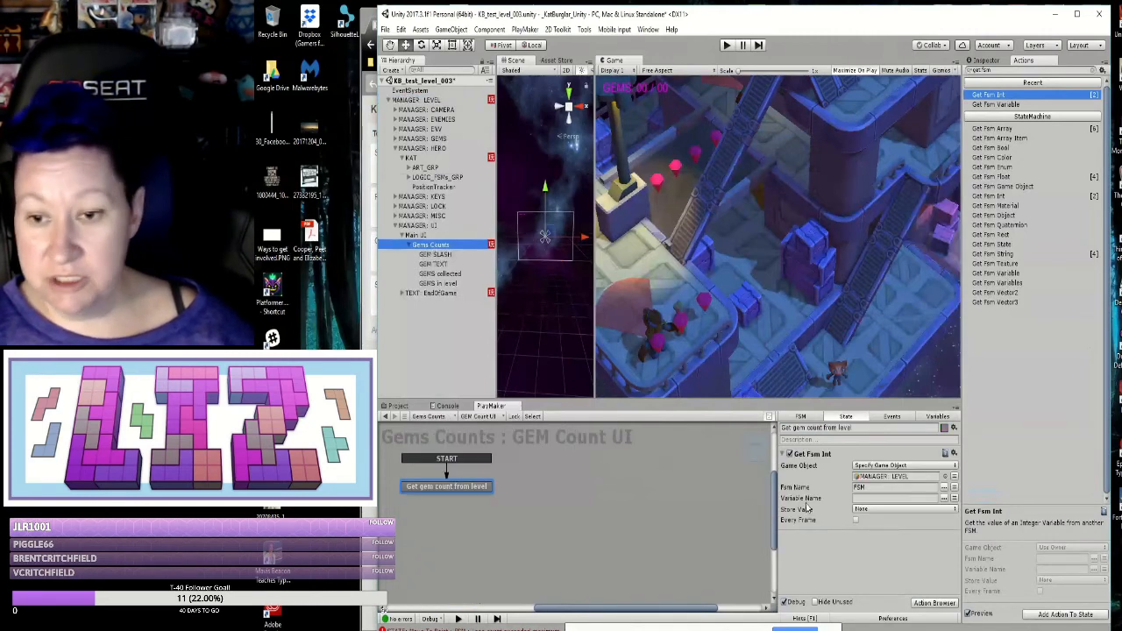
pyautogui.click(877, 487)
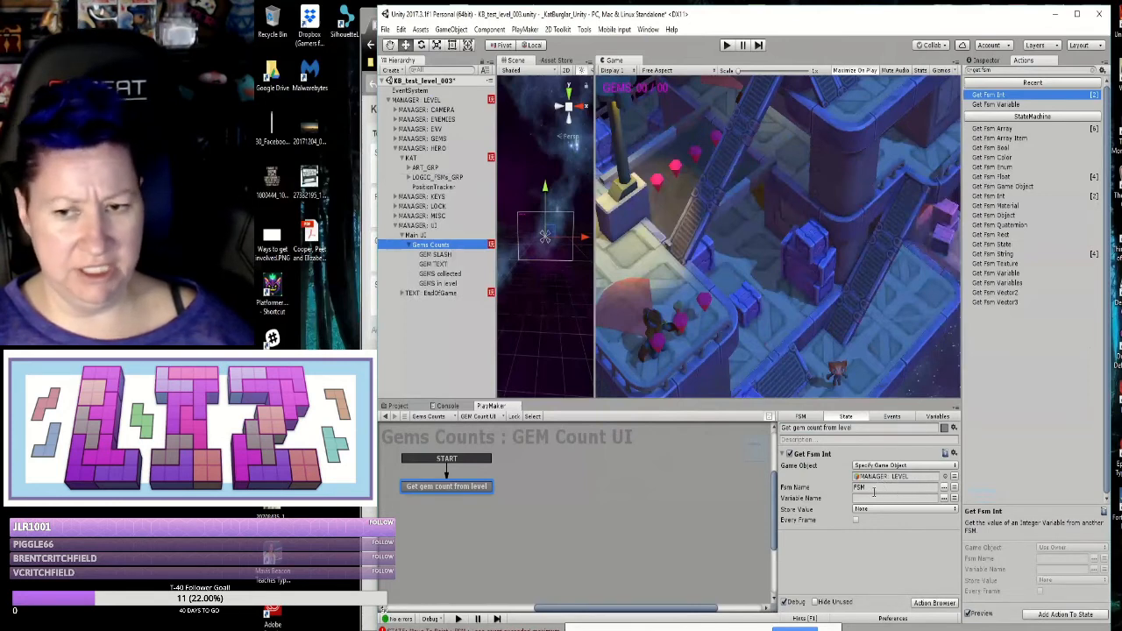
pyautogui.click(944, 498)
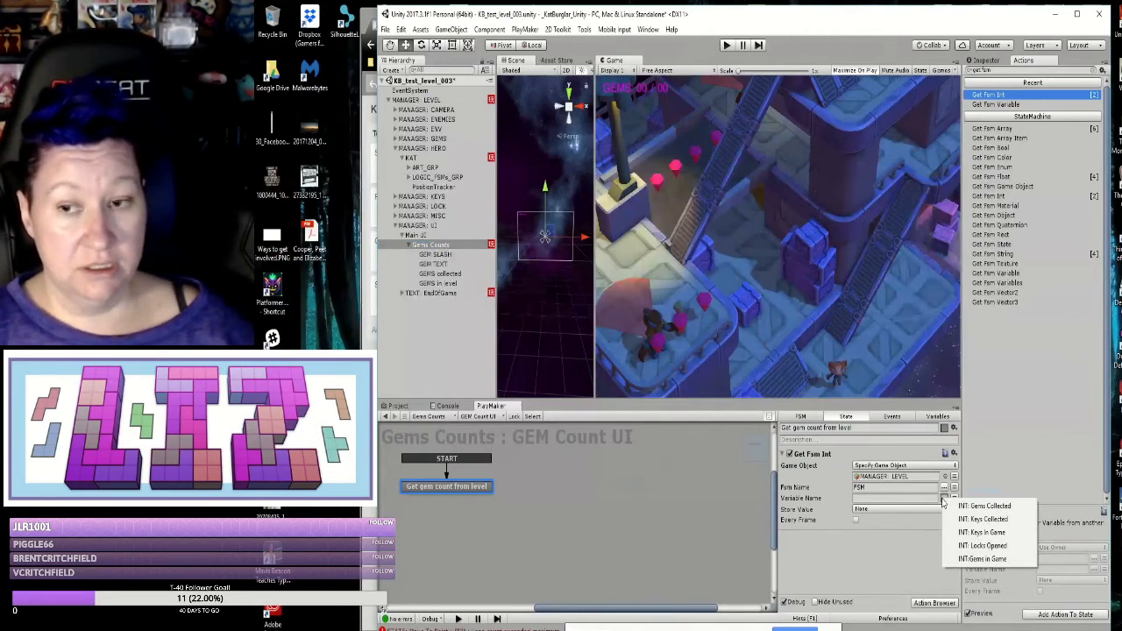
pyautogui.click(964, 507)
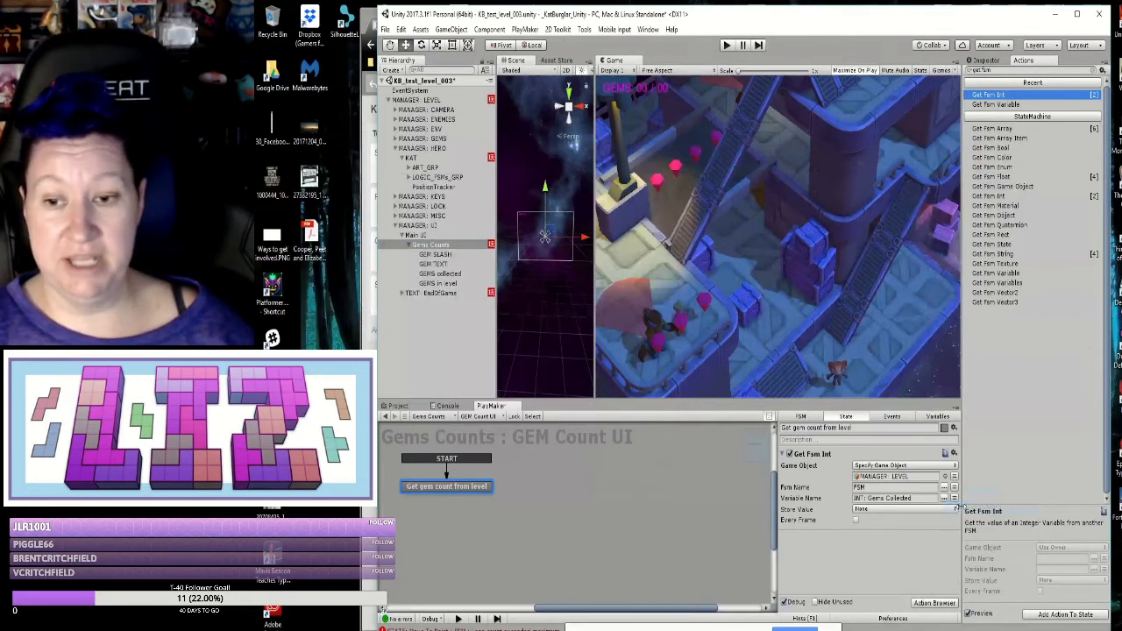
# Step: Store the retrieved value in the global variable "INT:Gems Collected" with Every Frame turned off
pyautogui.click(872, 510)
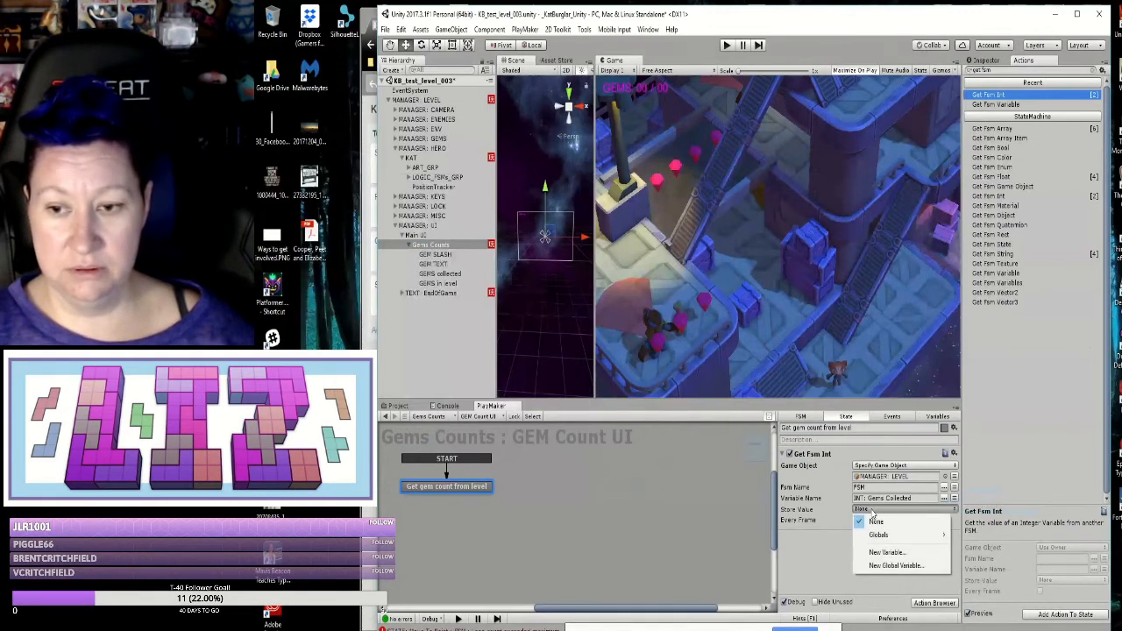
pyautogui.moveTo(884, 536)
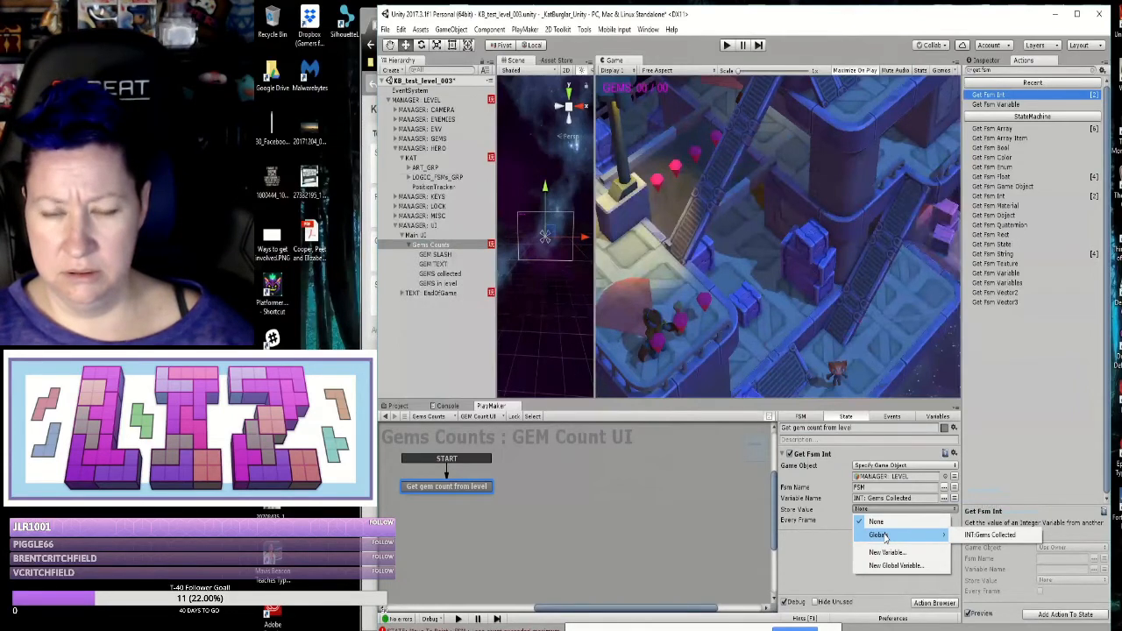
pyautogui.click(969, 536)
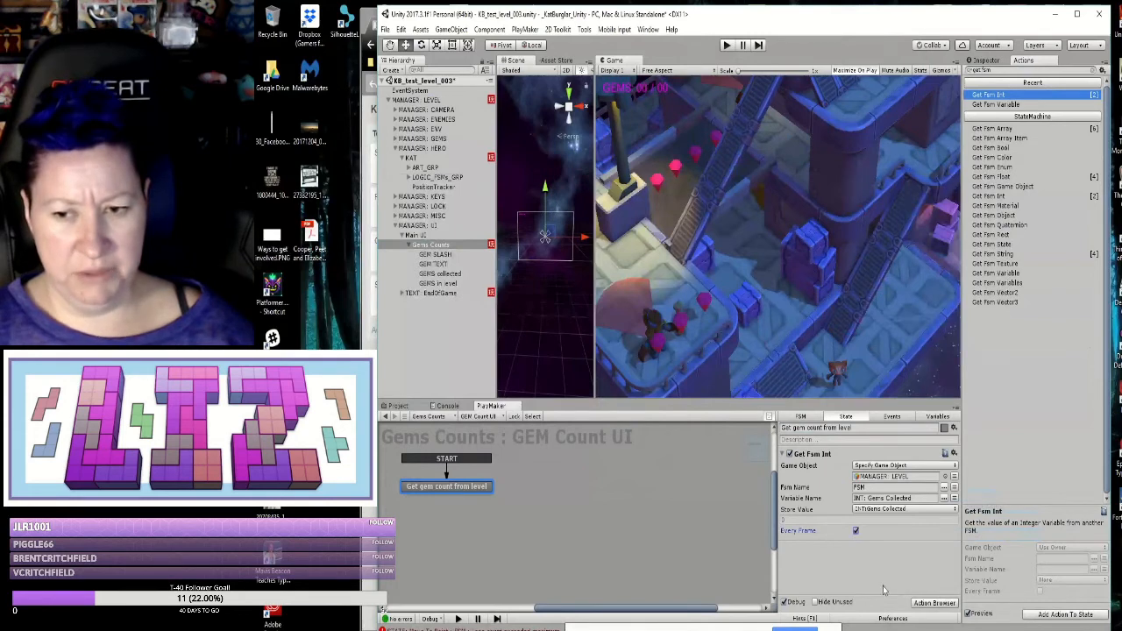
pyautogui.click(856, 530)
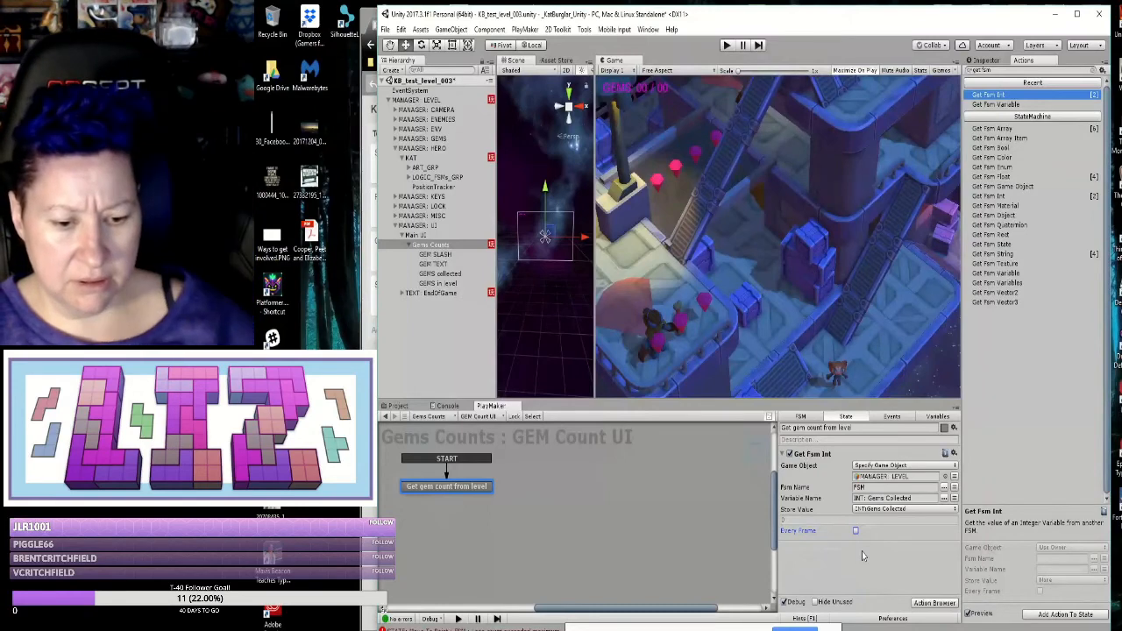
pyautogui.click(937, 417)
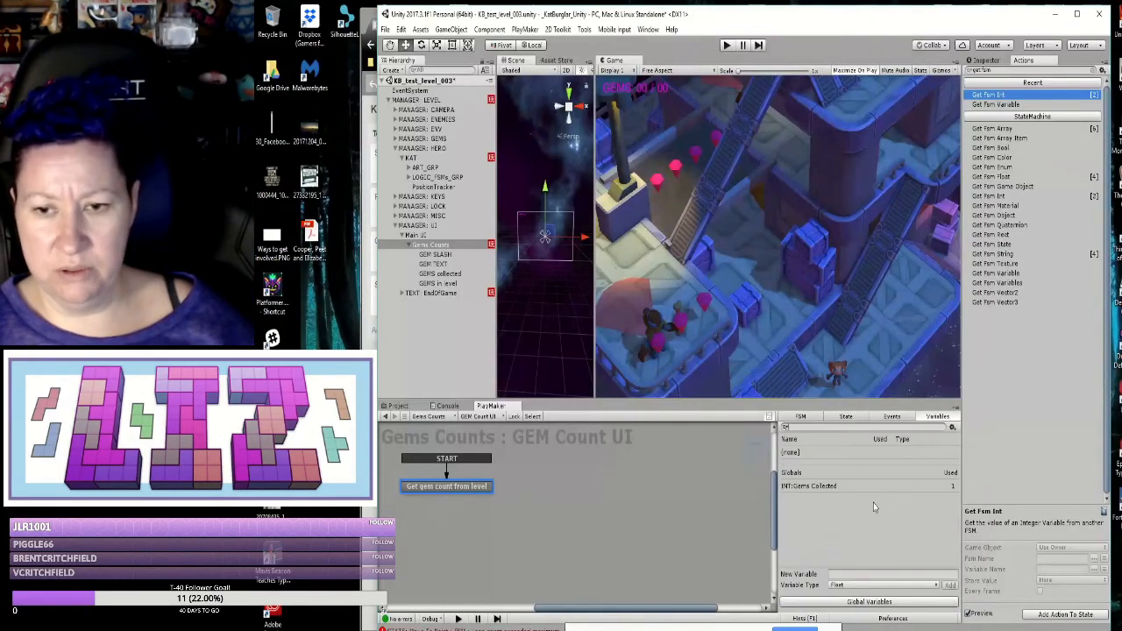
pyautogui.click(837, 585)
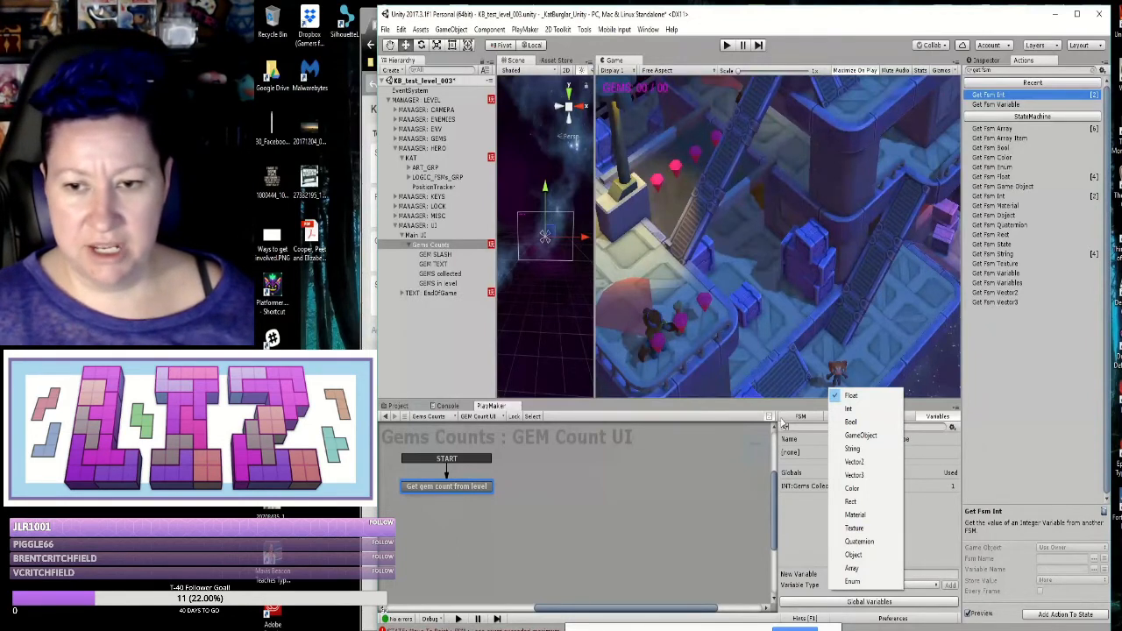
pyautogui.click(854, 409)
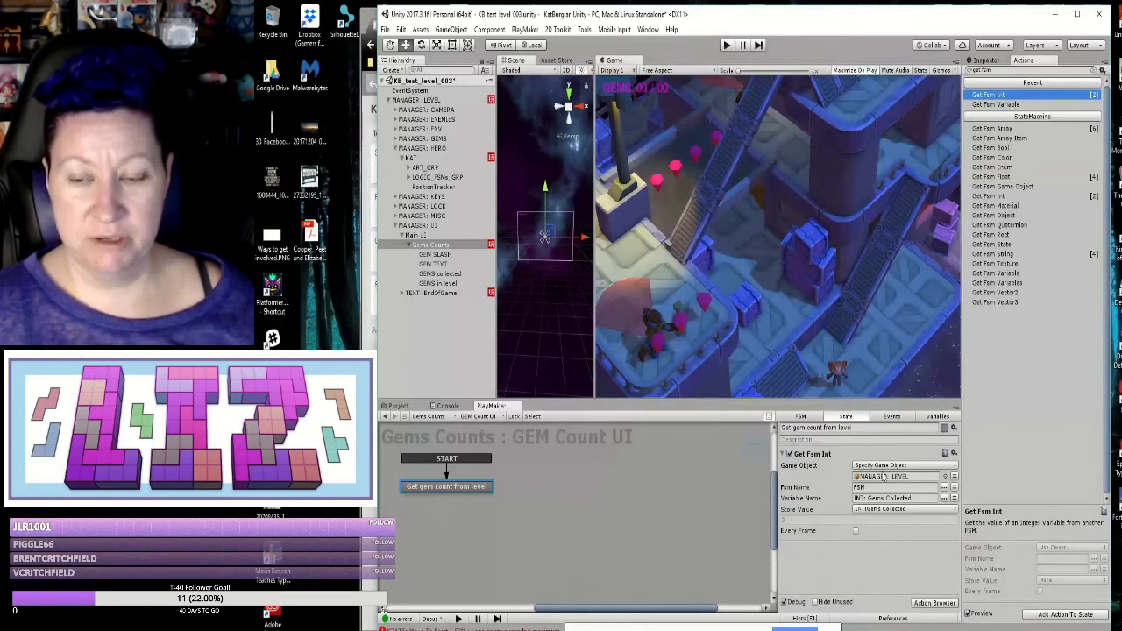
# Step: Add a local variable of type Int named "INT: Gem Count Display" to the GEM Count UI FSM
pyautogui.click(935, 417)
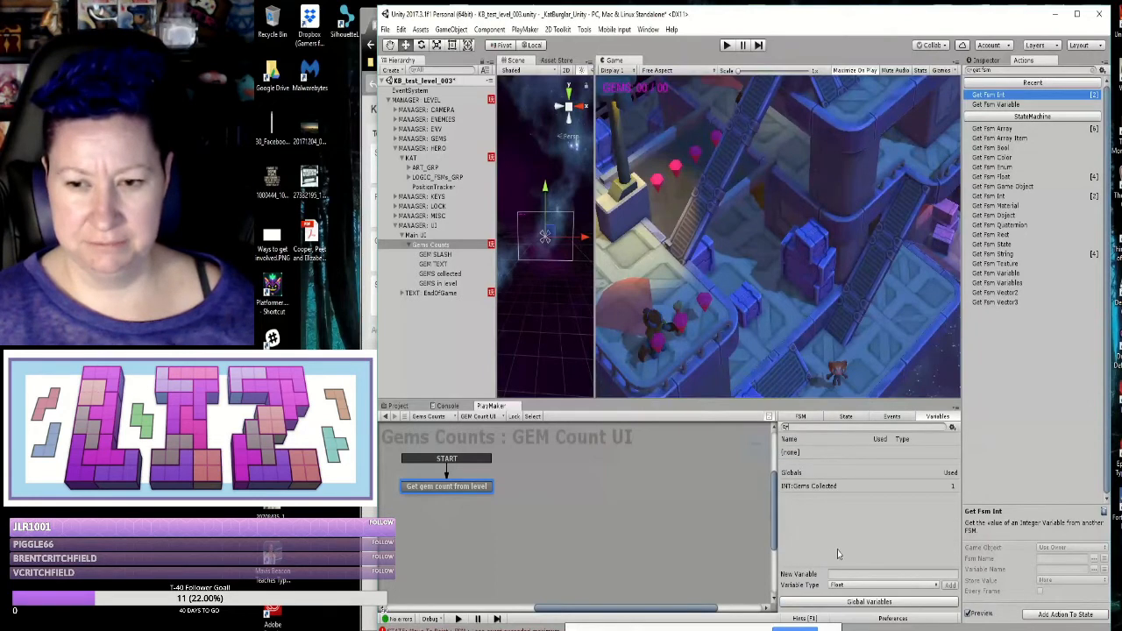
pyautogui.click(845, 585)
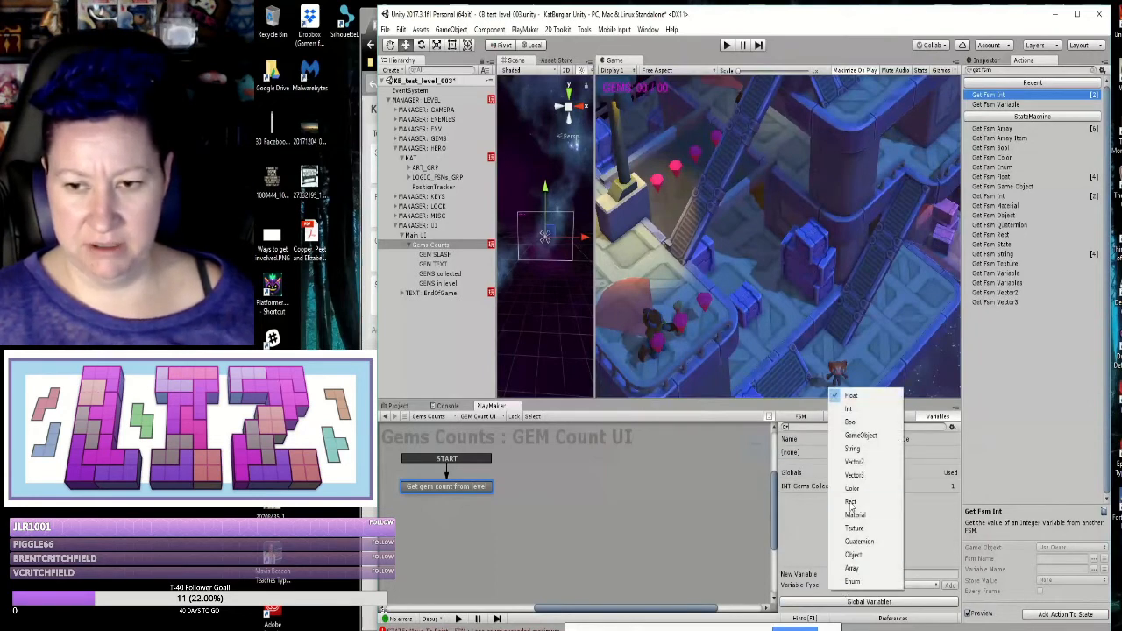
pyautogui.click(849, 408)
pyautogui.click(846, 574)
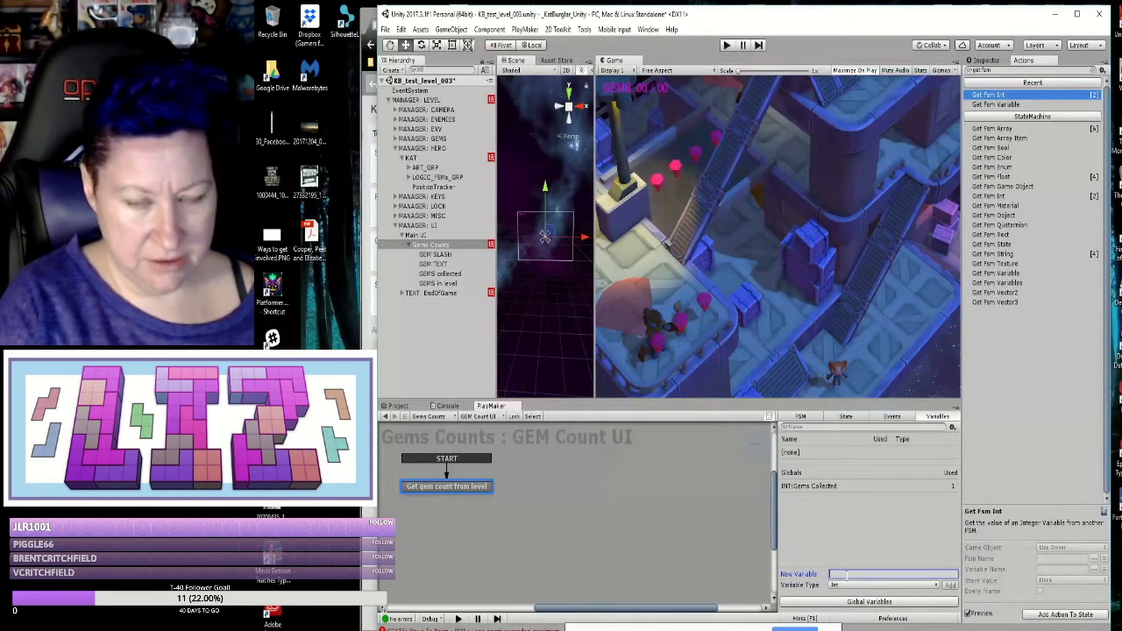
pyautogui.write('GEM')
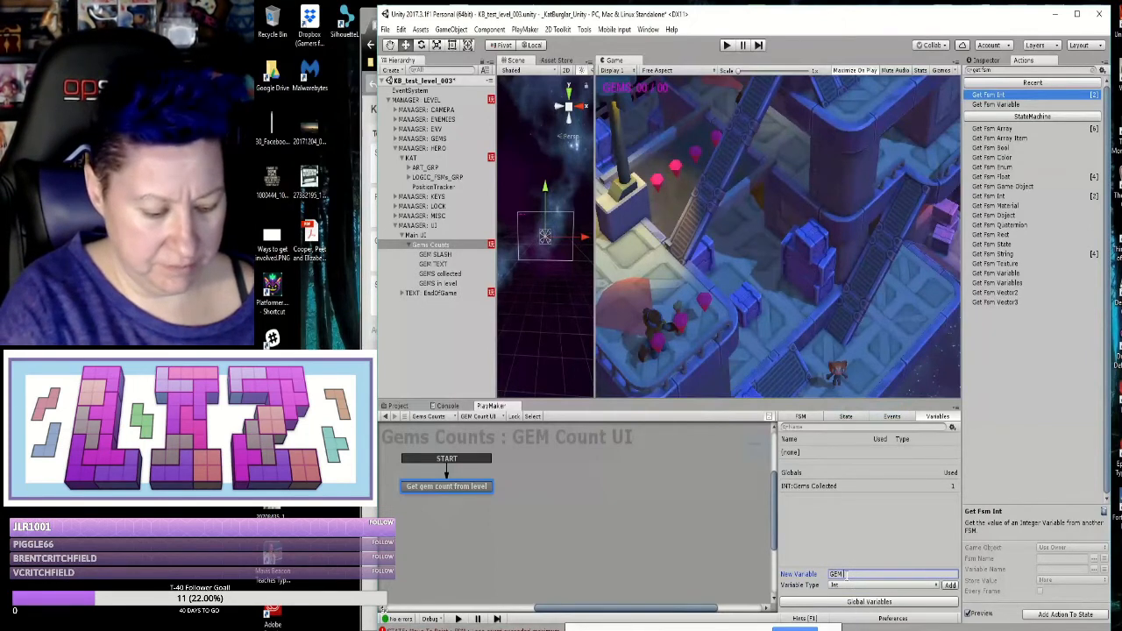
pyautogui.write(' COUNT')
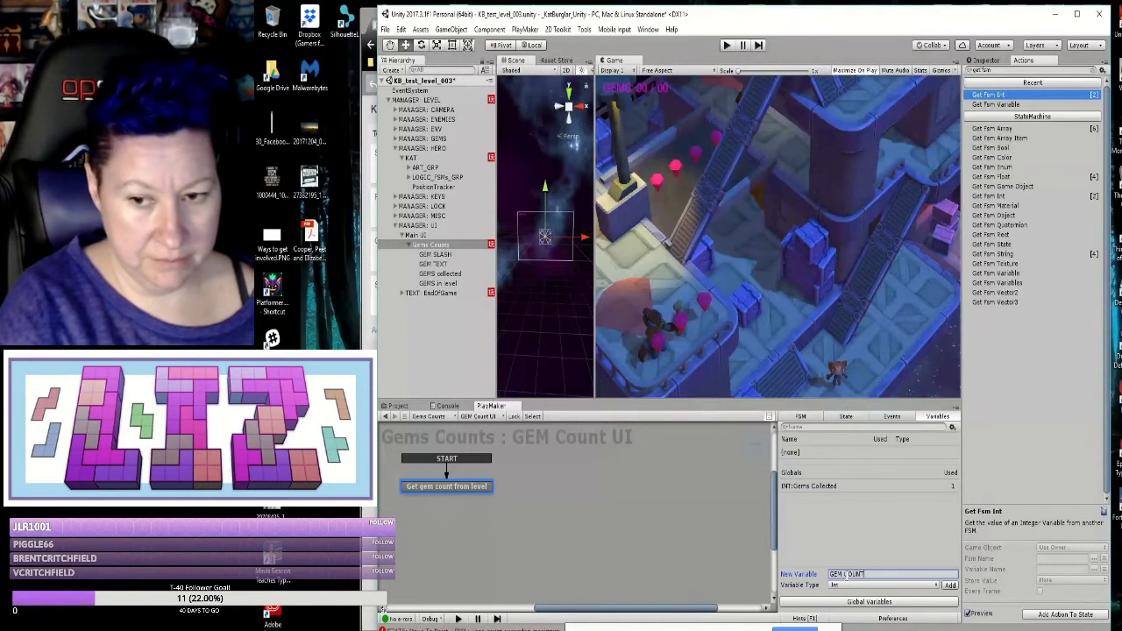
pyautogui.press('BackSpace')
pyautogui.press('BackSpace')
pyautogui.press('BackSpace')
pyautogui.press('BackSpace')
pyautogui.press('BackSpace')
pyautogui.press('BackSpace')
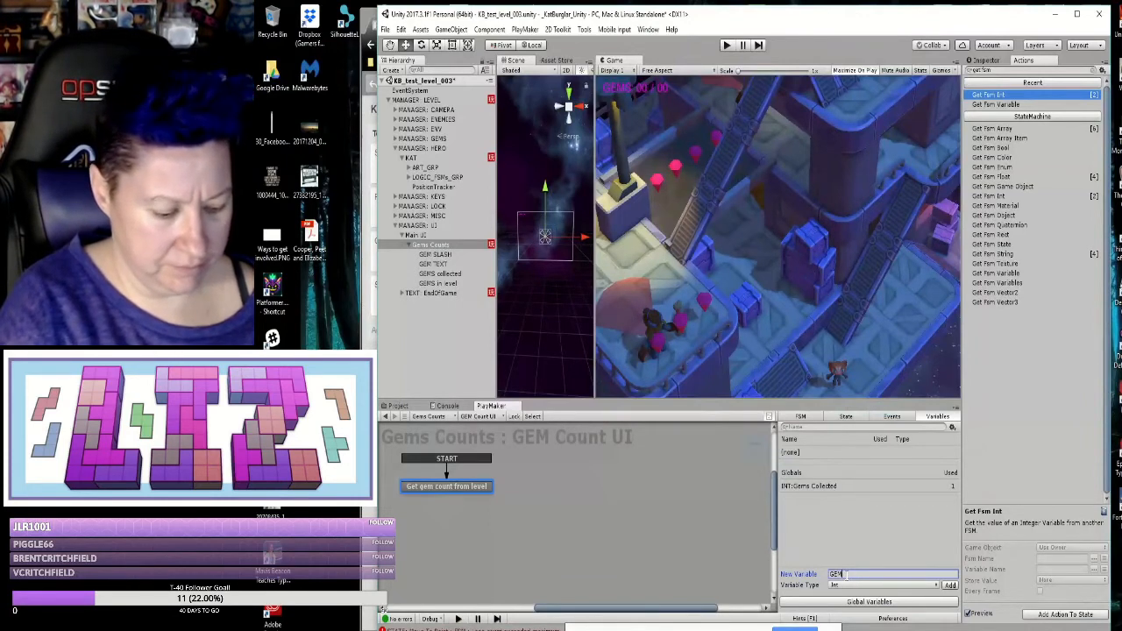
pyautogui.write('COUNT')
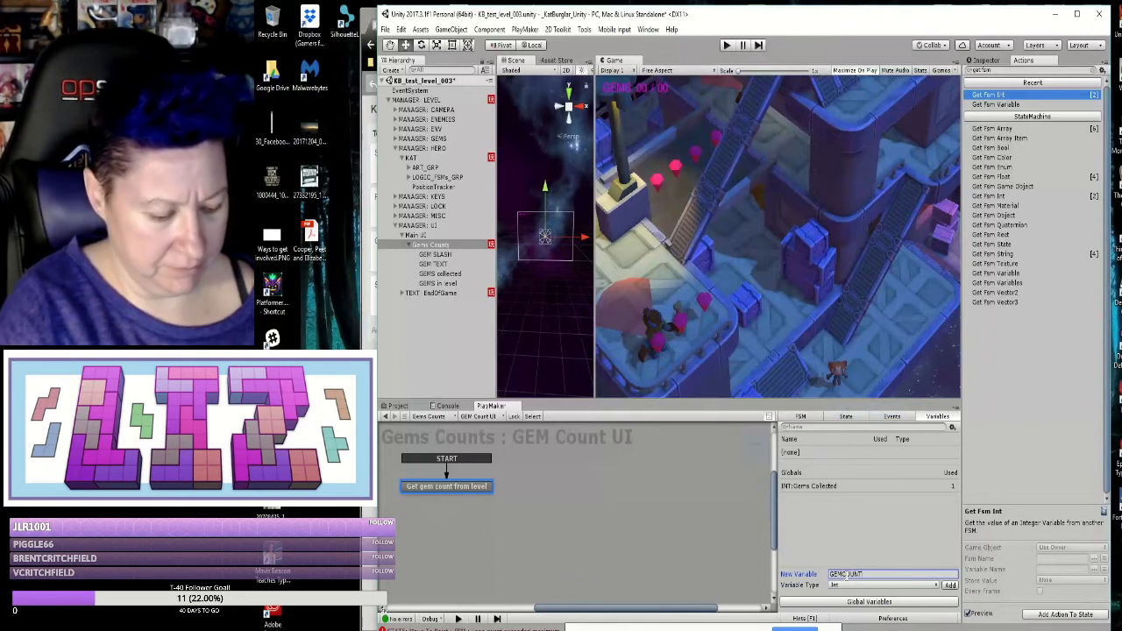
pyautogui.press('BackSpace')
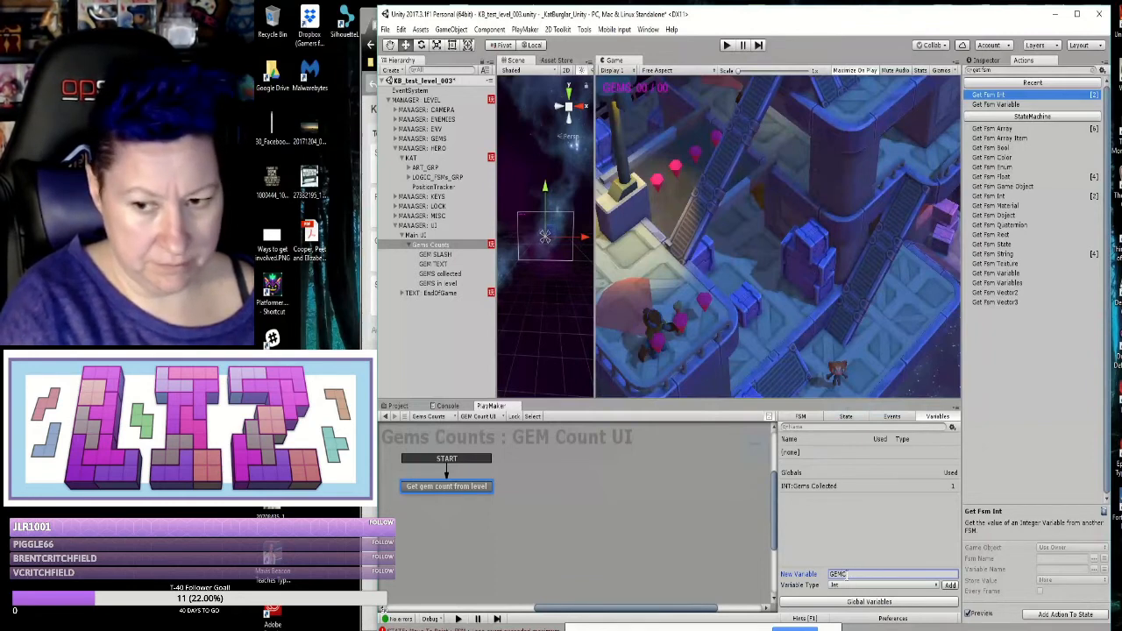
pyautogui.write('mC')
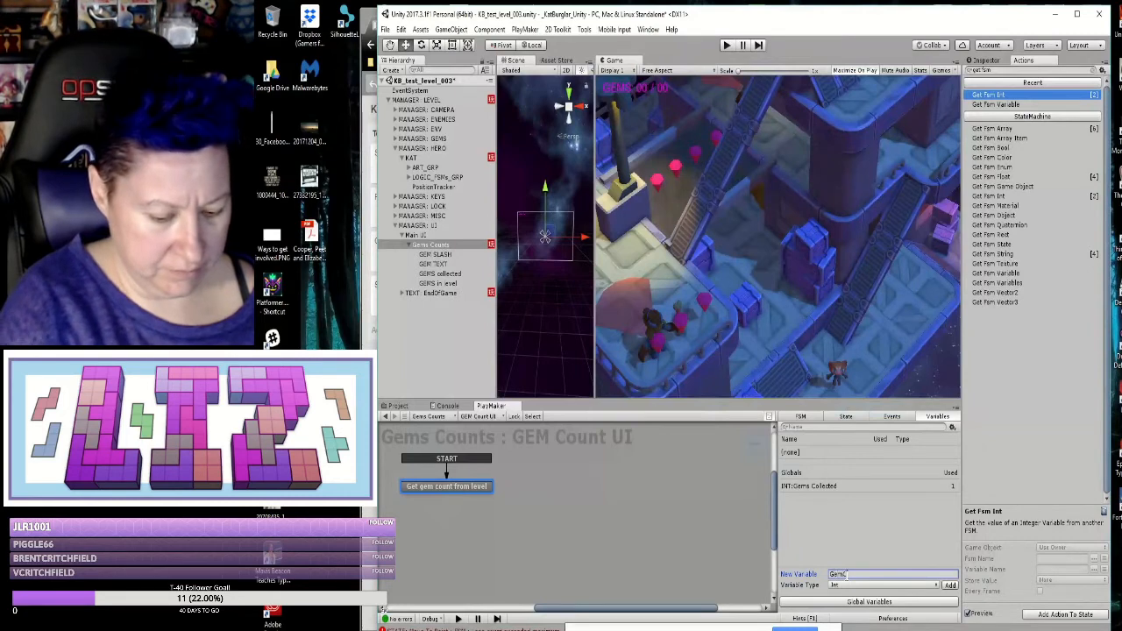
pyautogui.write('ountDisplay')
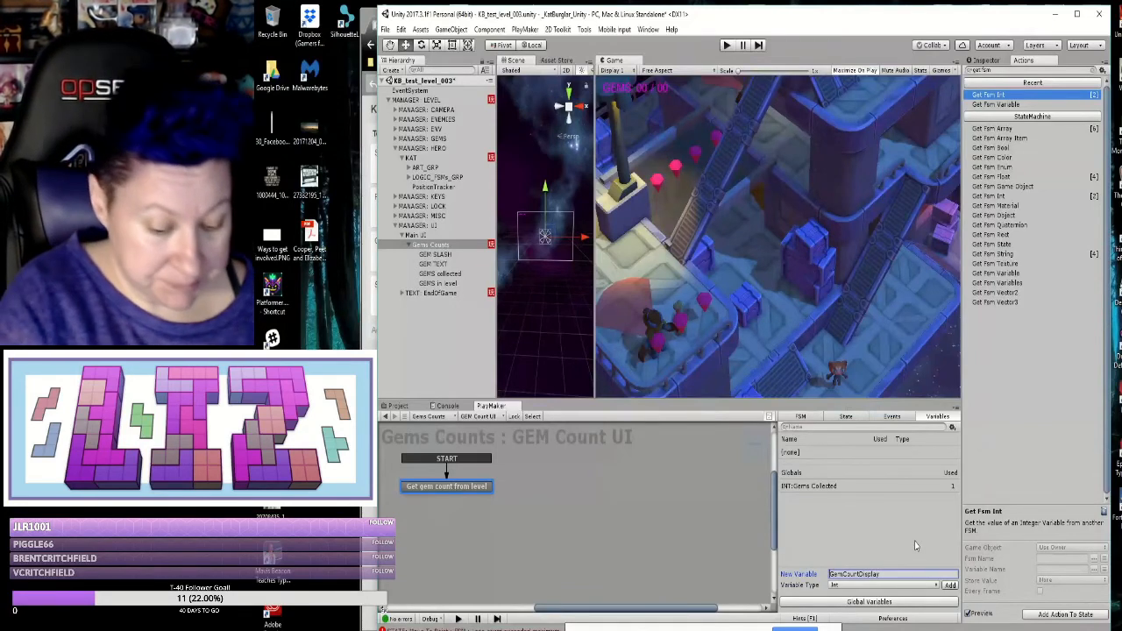
pyautogui.write('INT:')
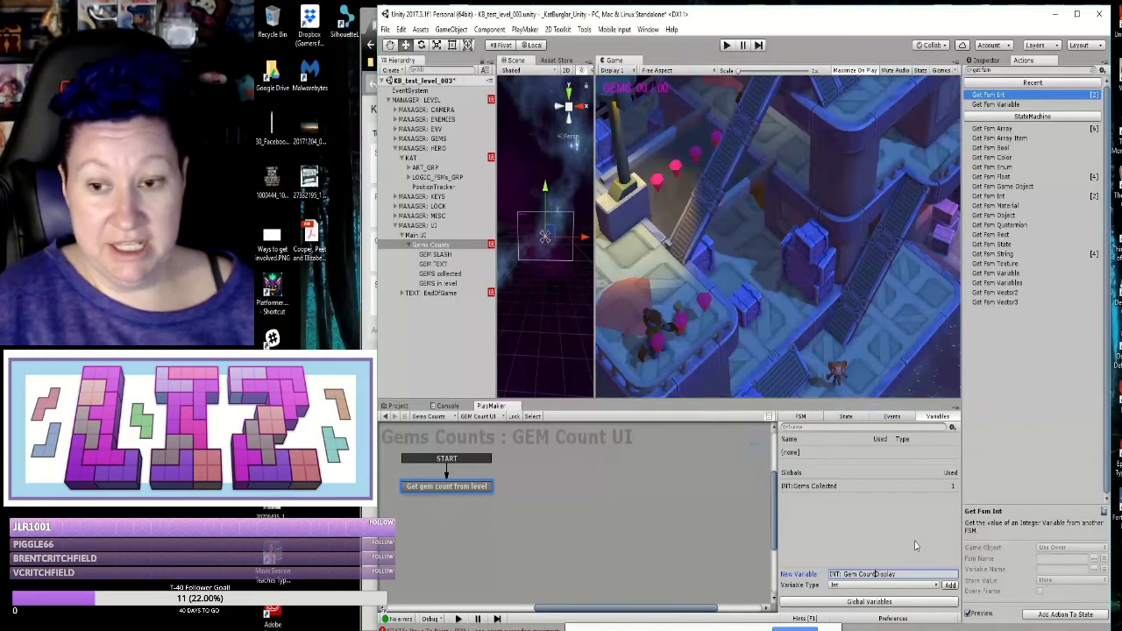
pyautogui.press('Return')
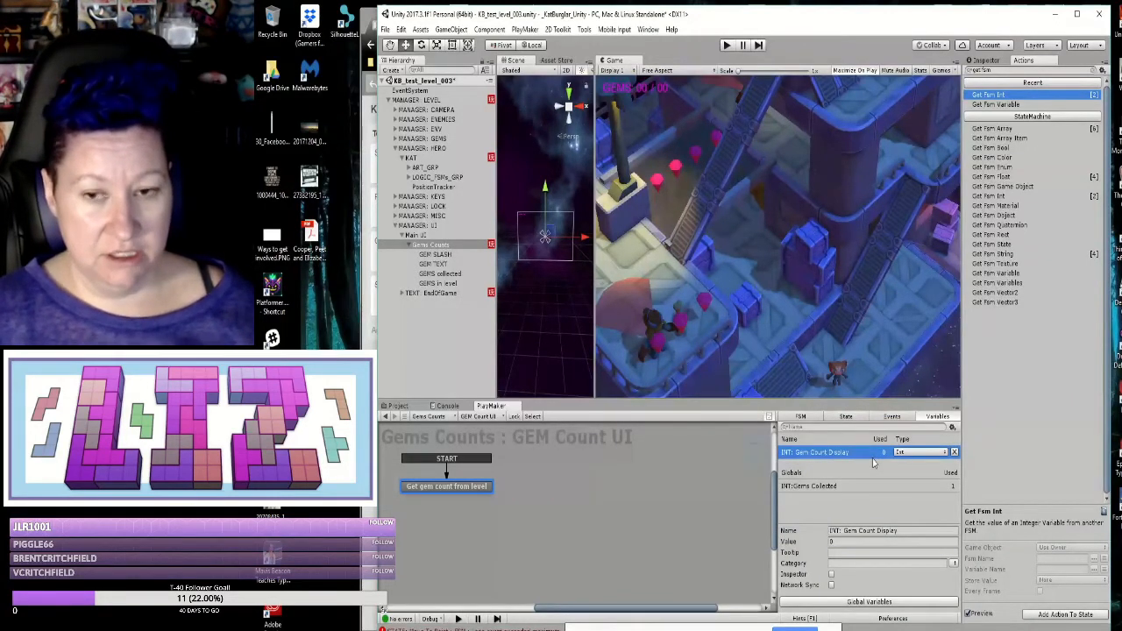
# Step: Store the Get Fsm Int result in "INT: Gem Count Display" and turn on Every Frame
pyautogui.click(847, 417)
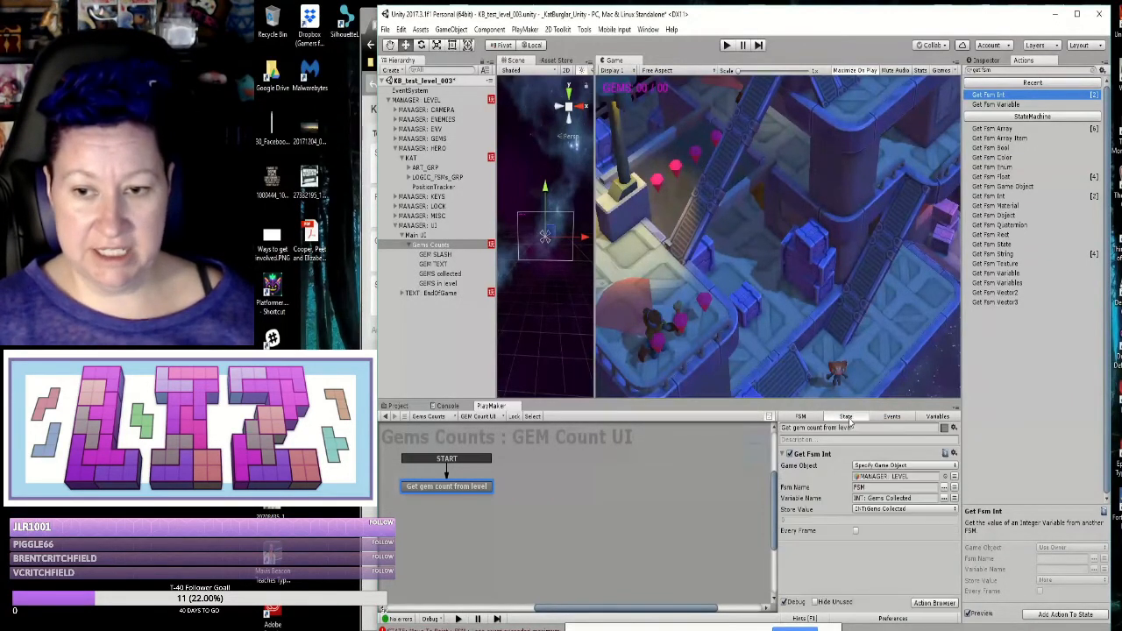
pyautogui.click(880, 509)
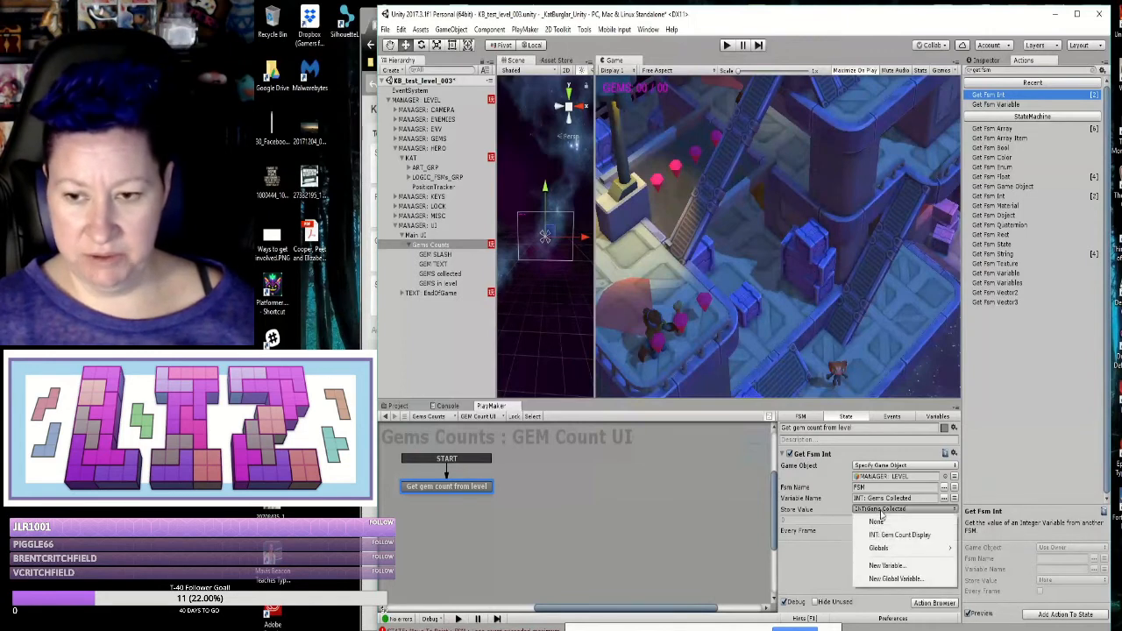
pyautogui.click(900, 535)
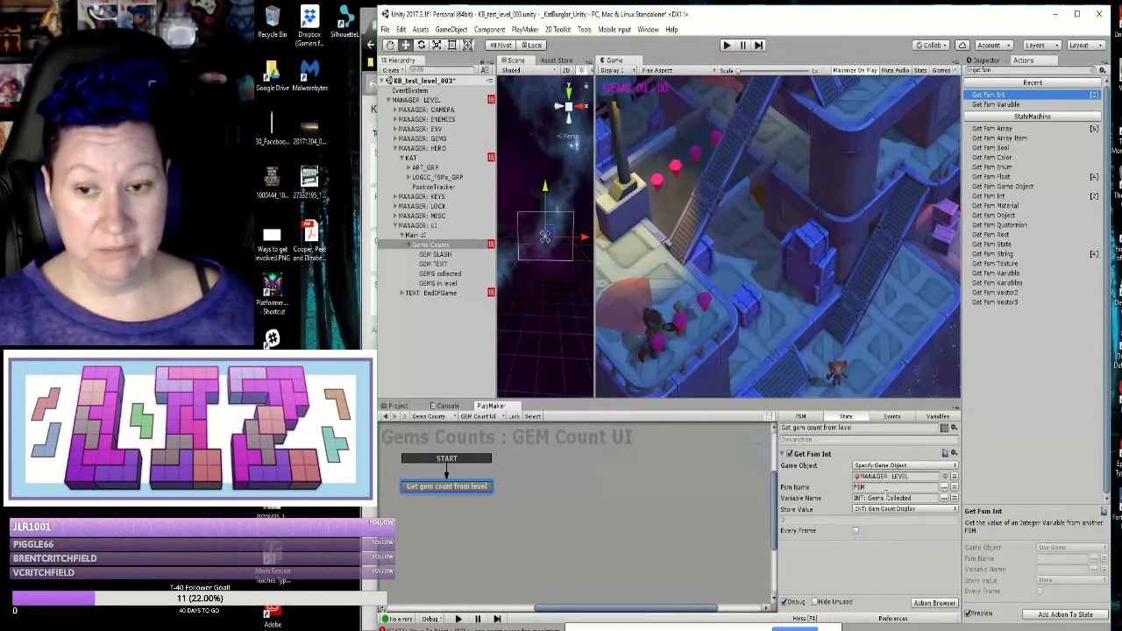
pyautogui.click(856, 531)
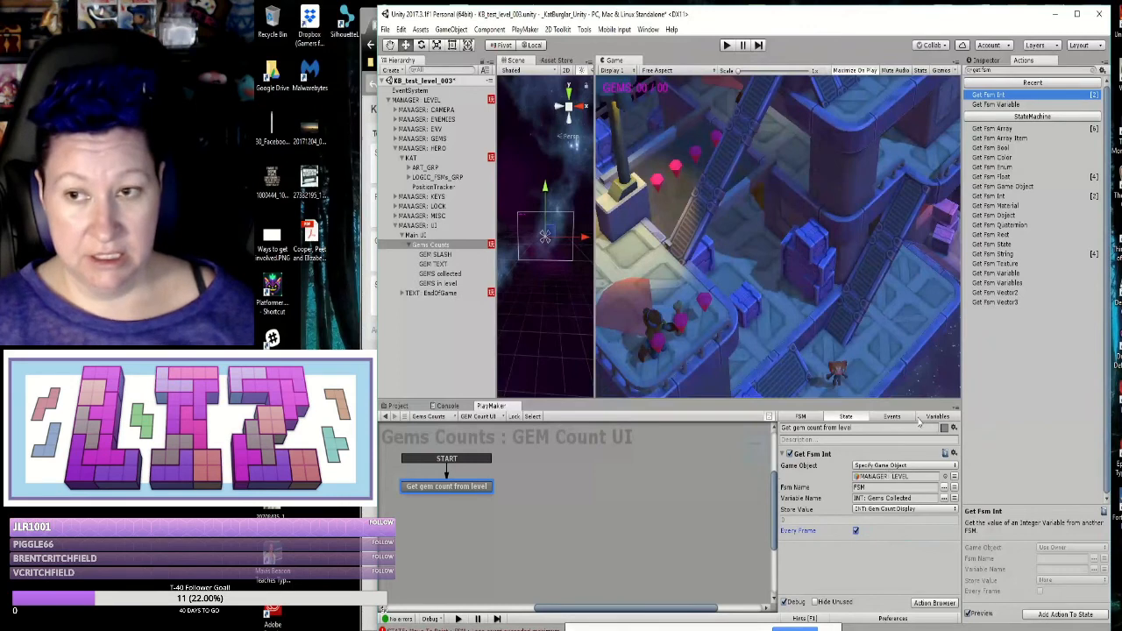
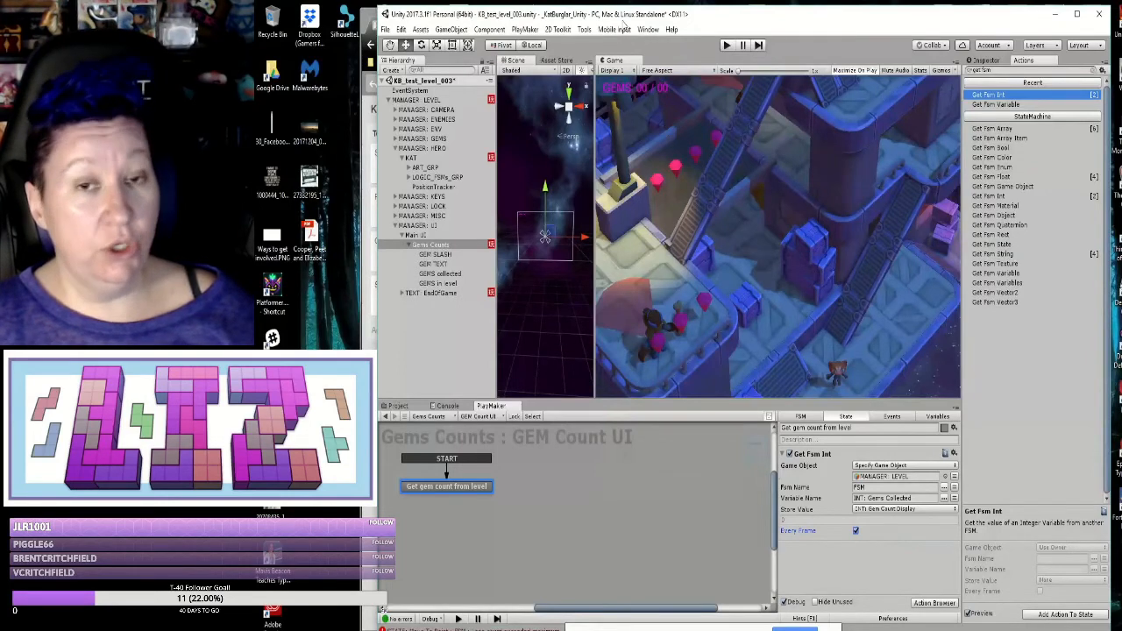
# Step: Save the KB_test_level_003 scene
pyautogui.click(386, 29)
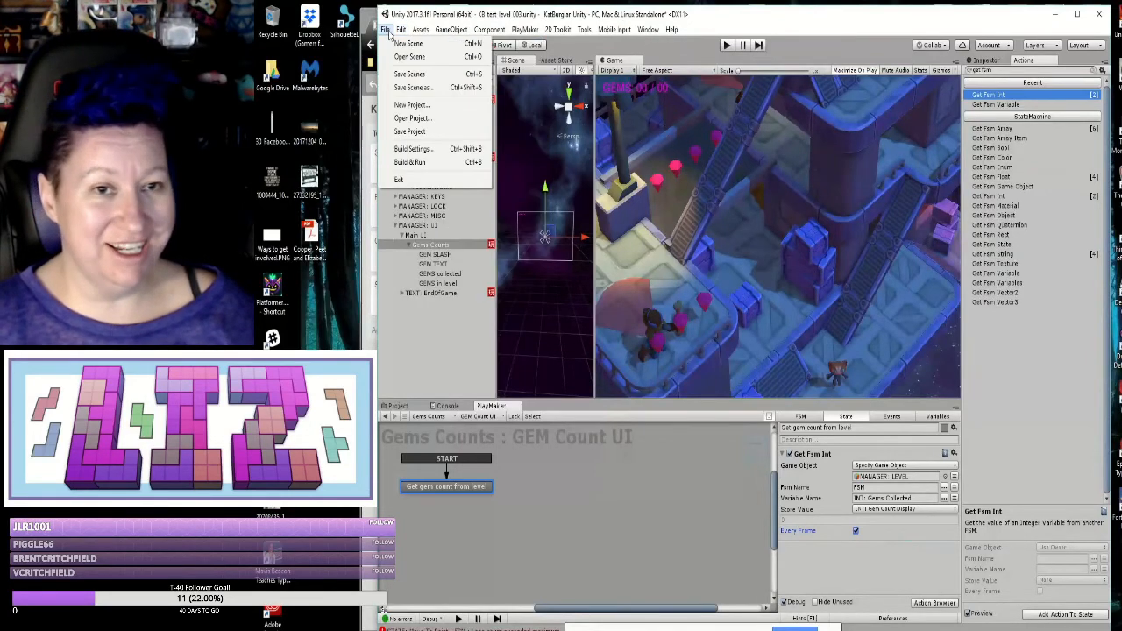
pyautogui.click(397, 76)
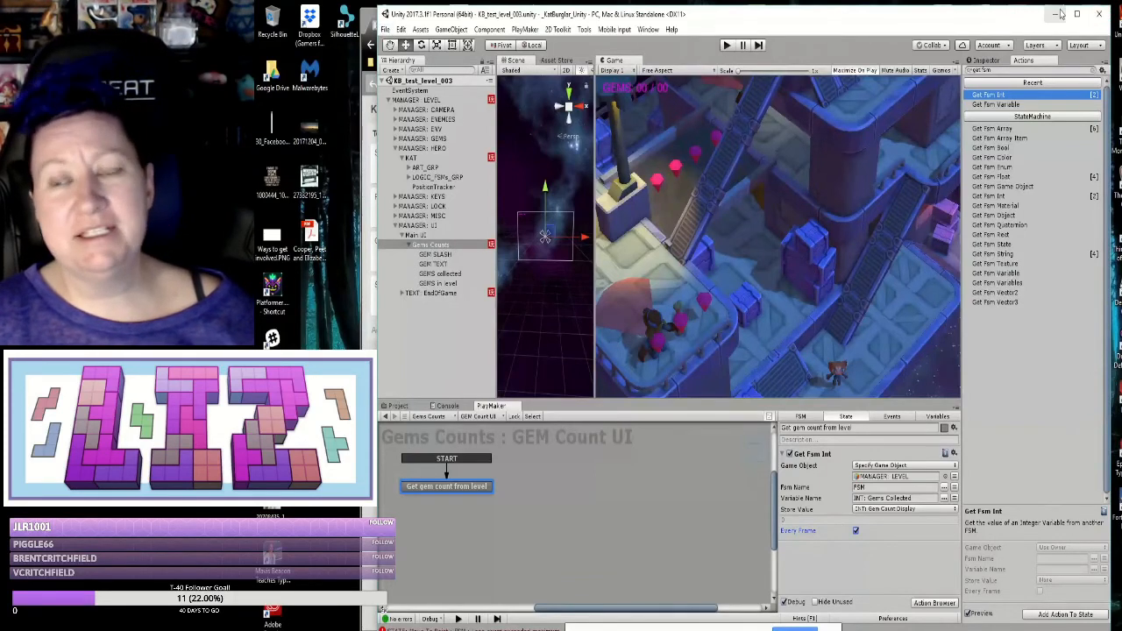
# Step: Start opening a scene and browse up from the project's Assets folder to the Dropbox (Gamers for Good) folder to view its subfolders
pyautogui.click(385, 29)
pyautogui.moveTo(400, 29)
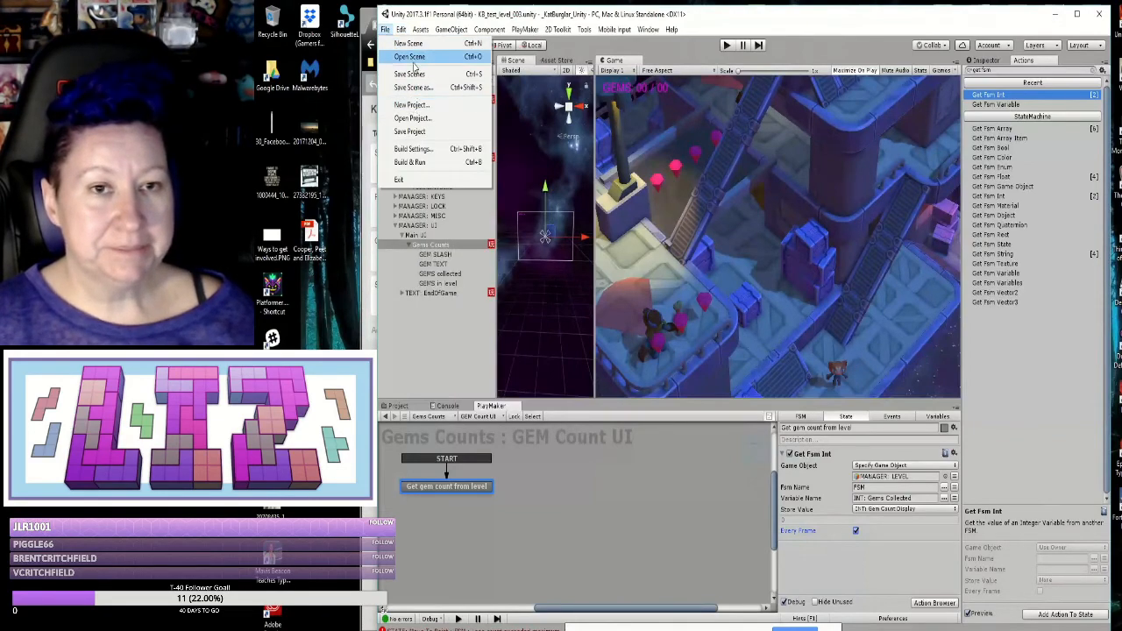
pyautogui.click(410, 56)
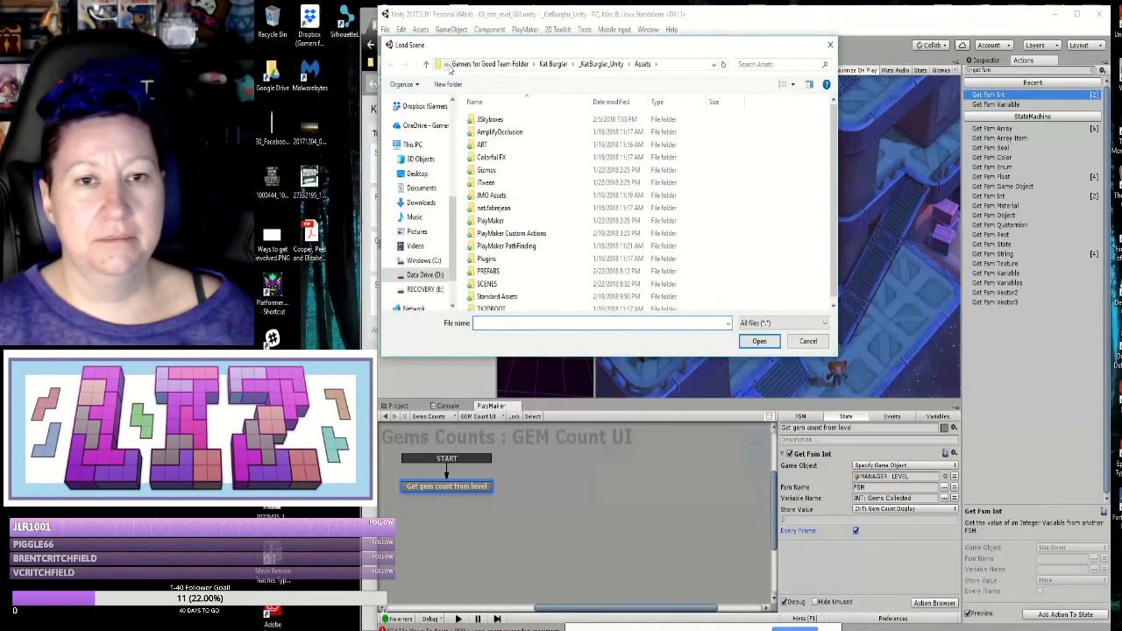
pyautogui.click(445, 65)
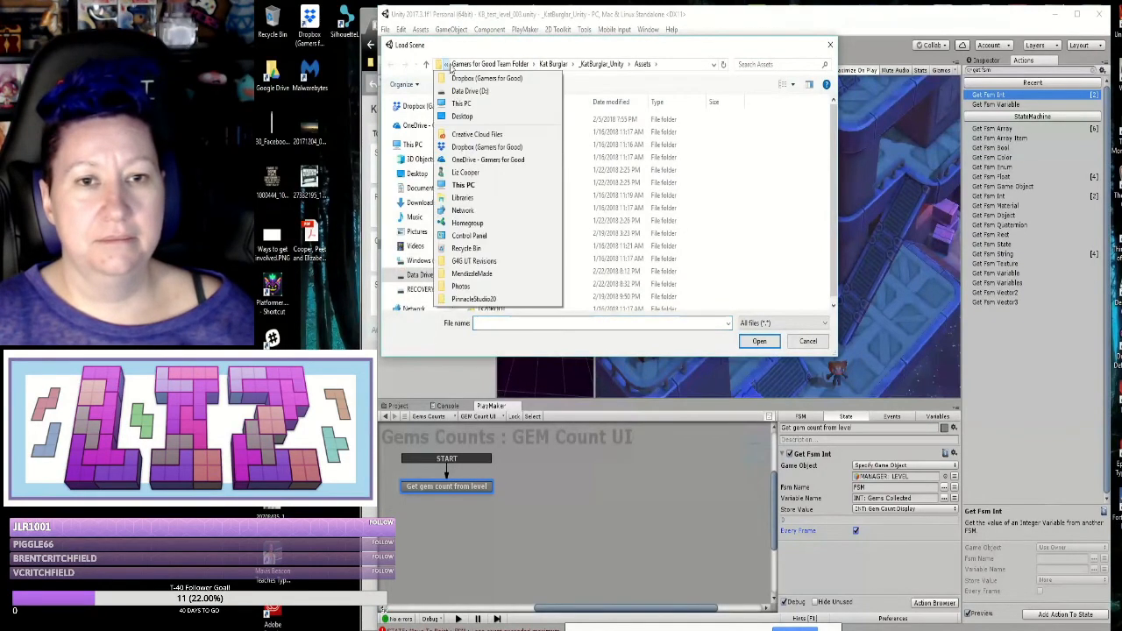
pyautogui.click(484, 67)
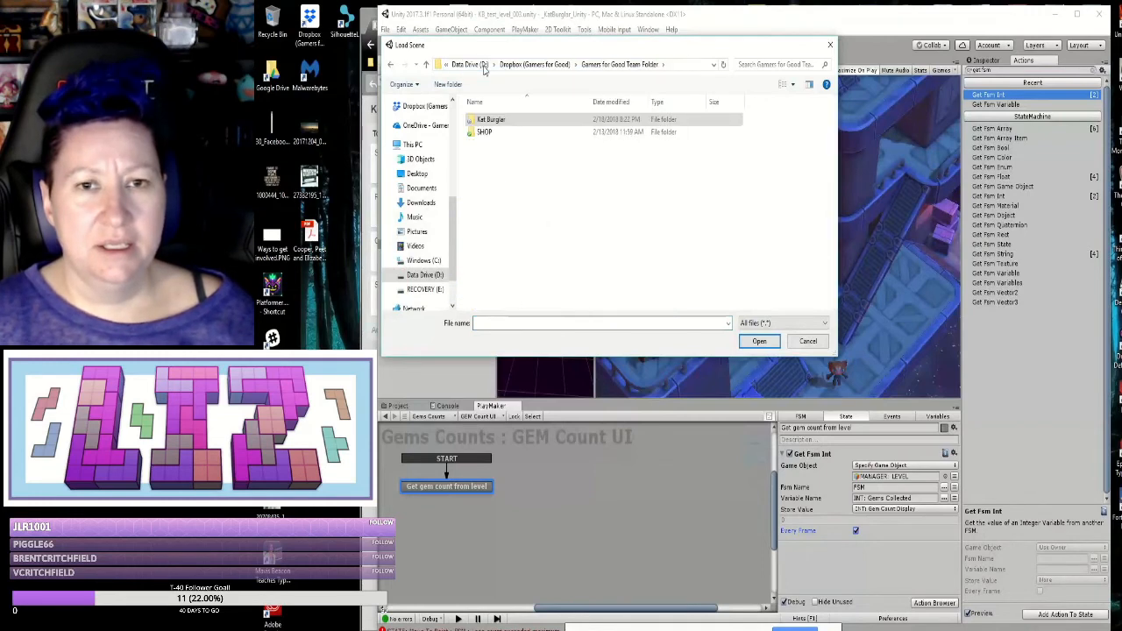
pyautogui.click(533, 66)
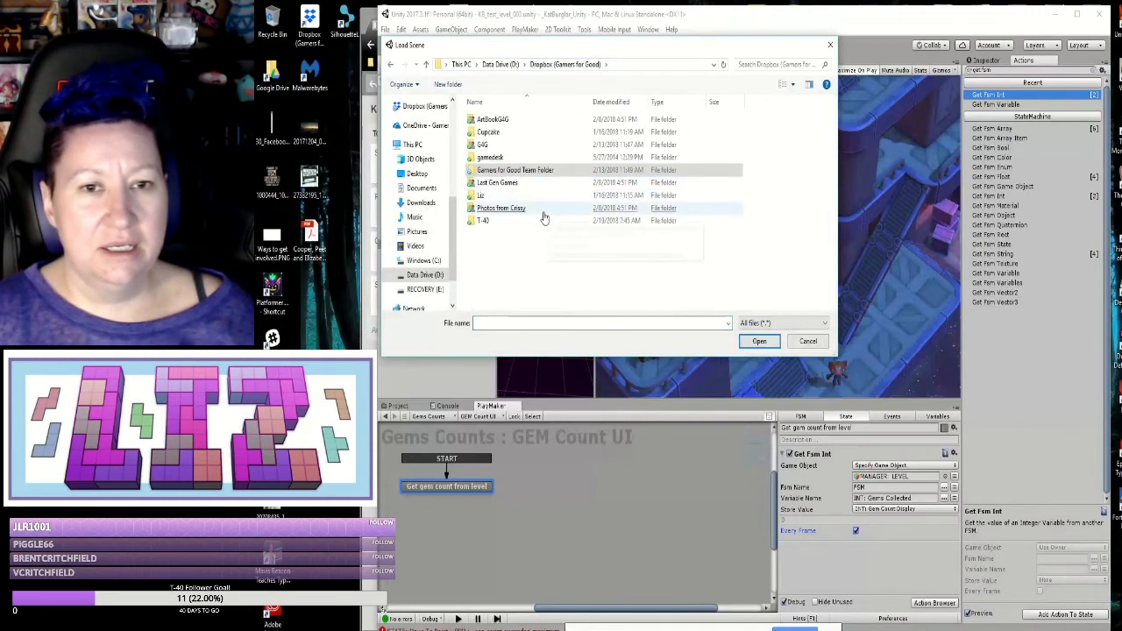
pyautogui.doubleClick(517, 195)
pyautogui.hotkey('alt', 'Left')
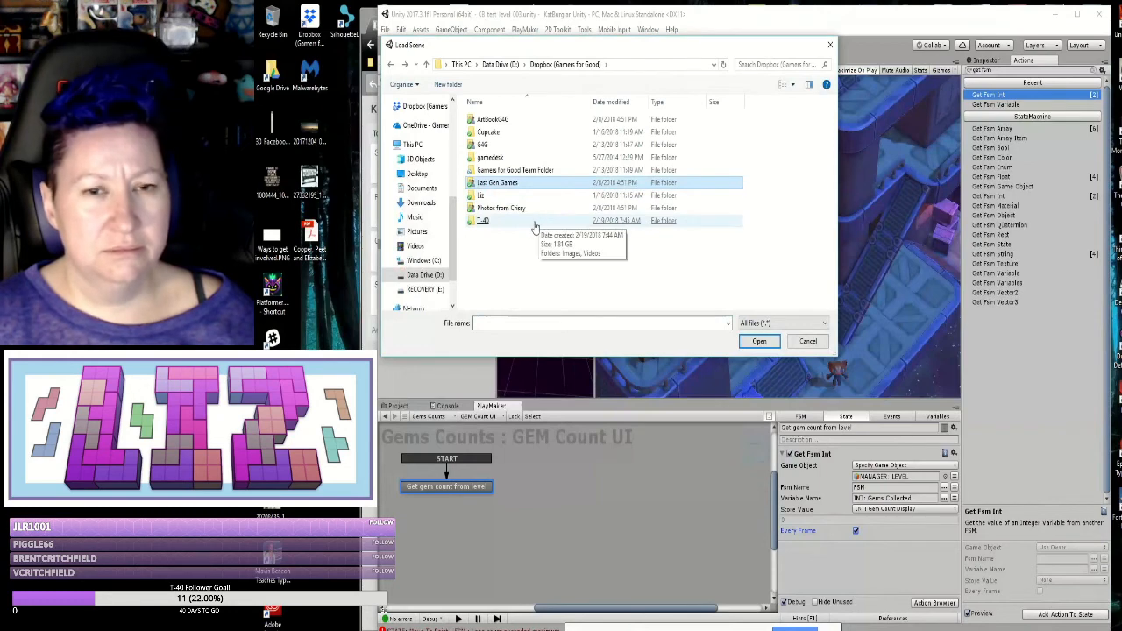
pyautogui.click(535, 225)
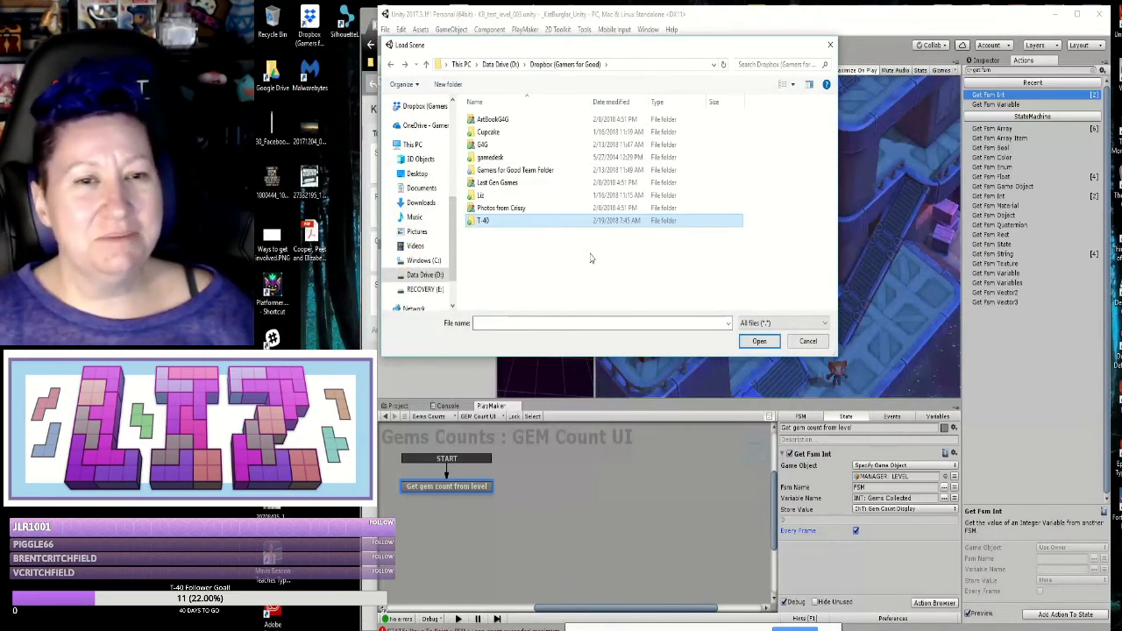
# Step: Look through the Dropbox root, including Gamers for Good Team Folder, and cancel loading a scene
pyautogui.click(424, 111)
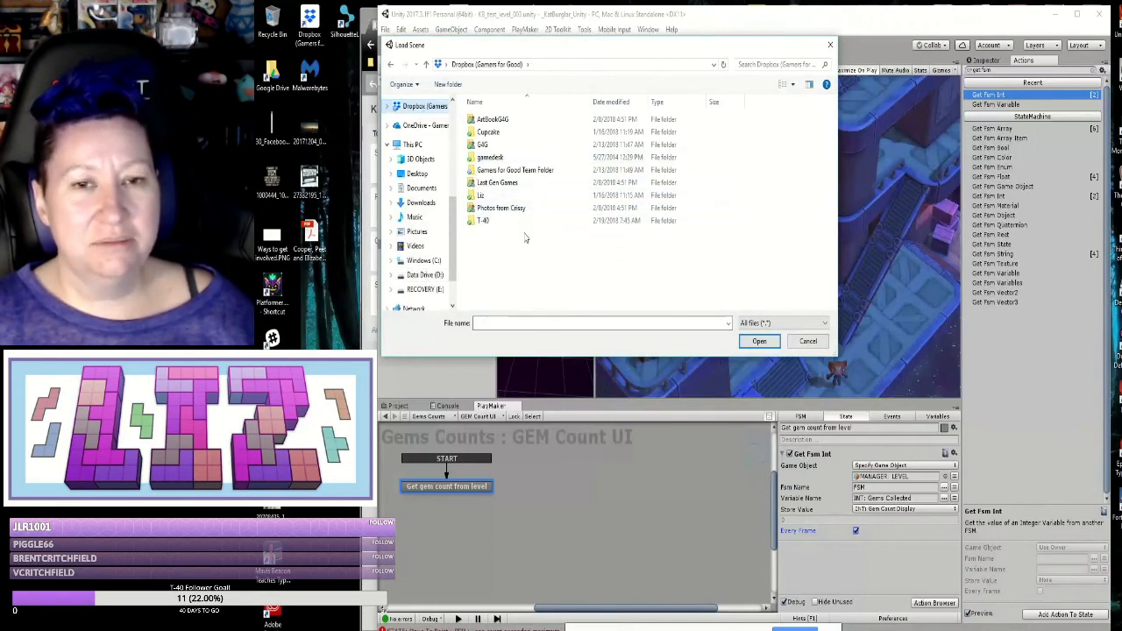
pyautogui.doubleClick(517, 169)
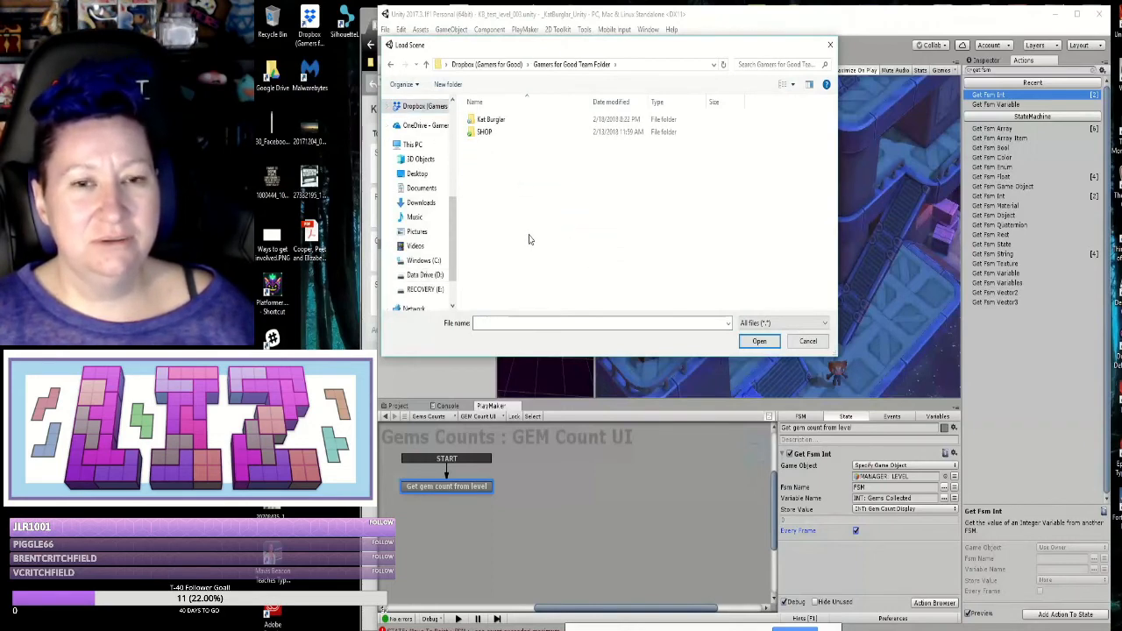
pyautogui.press('BackSpace')
pyautogui.doubleClick(485, 197)
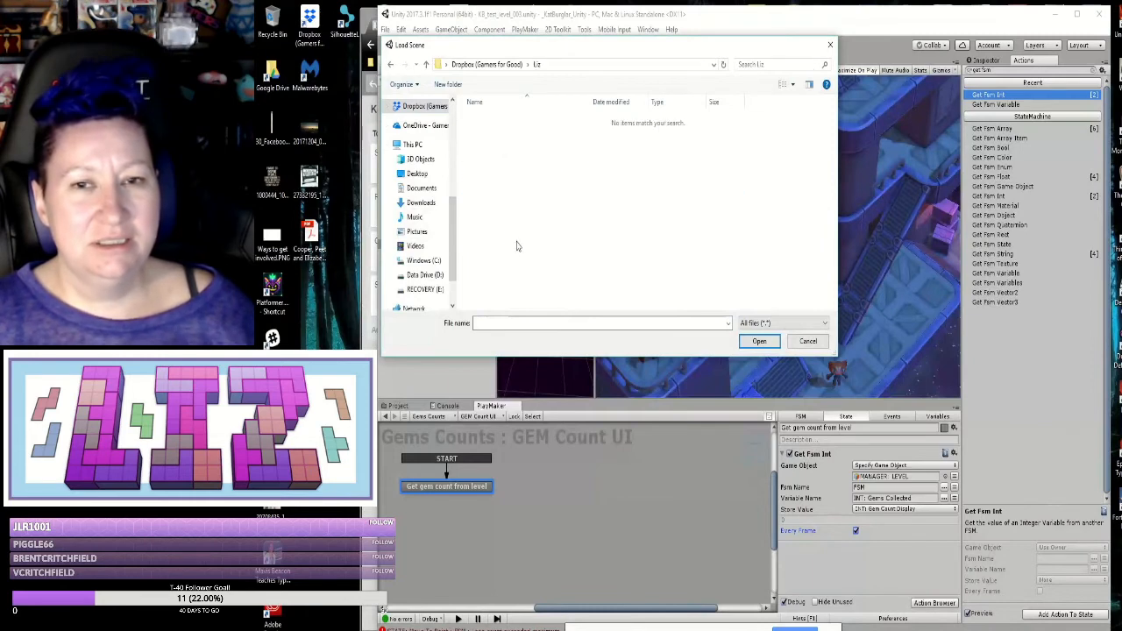
pyautogui.press('BackSpace')
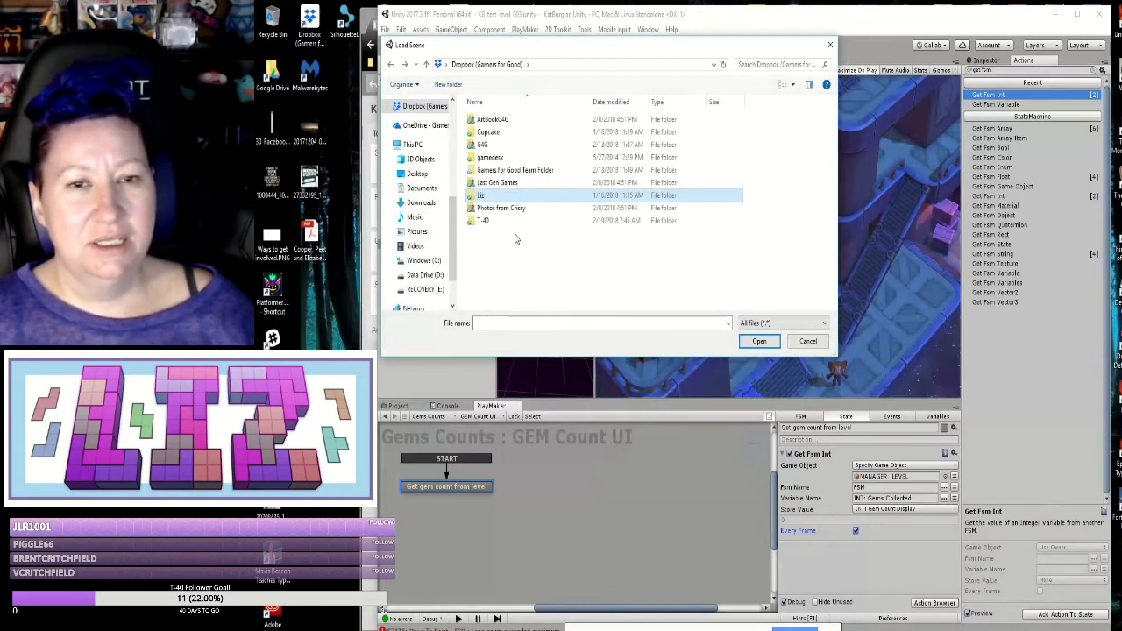
pyautogui.click(514, 221)
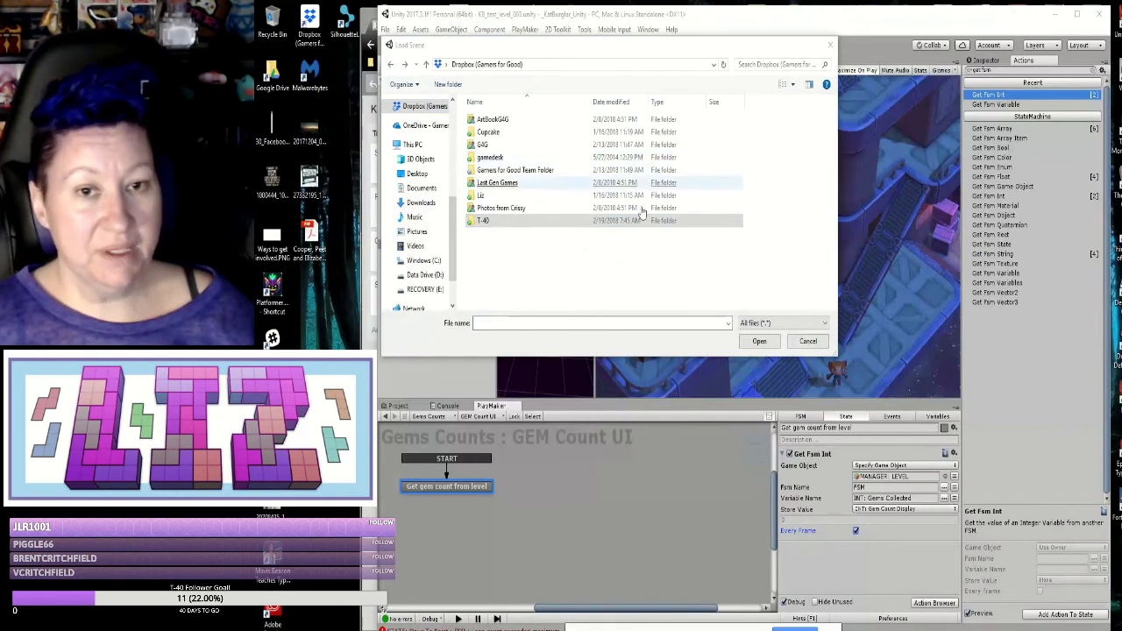
pyautogui.click(807, 342)
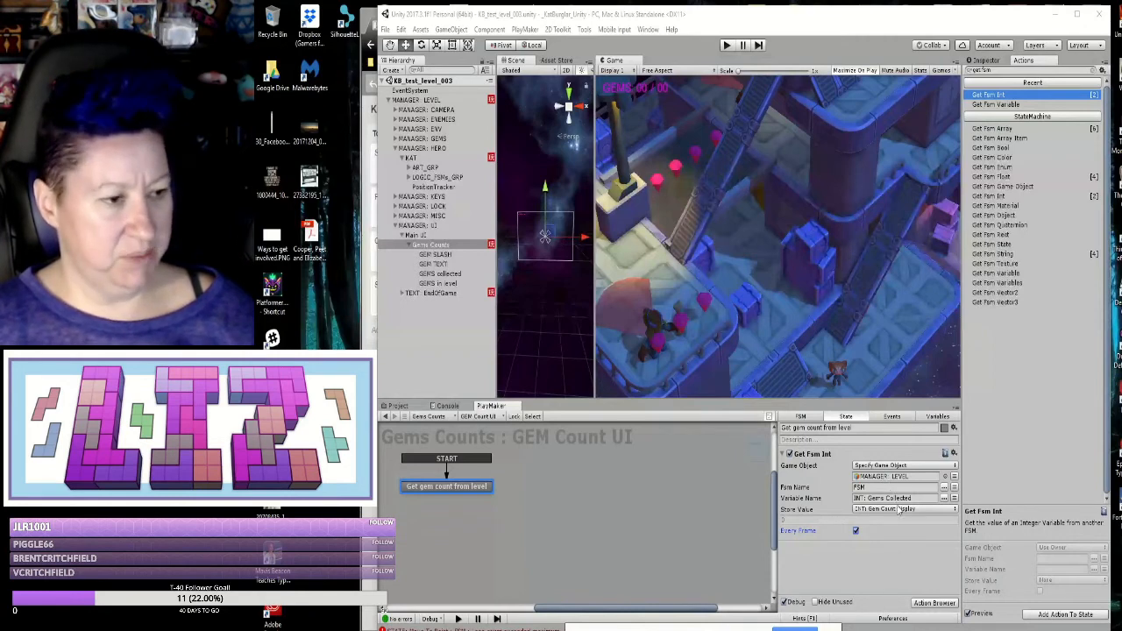
# Step: Add a String variable named "gems count string" to the GEM Count UI FSM
pyautogui.click(932, 417)
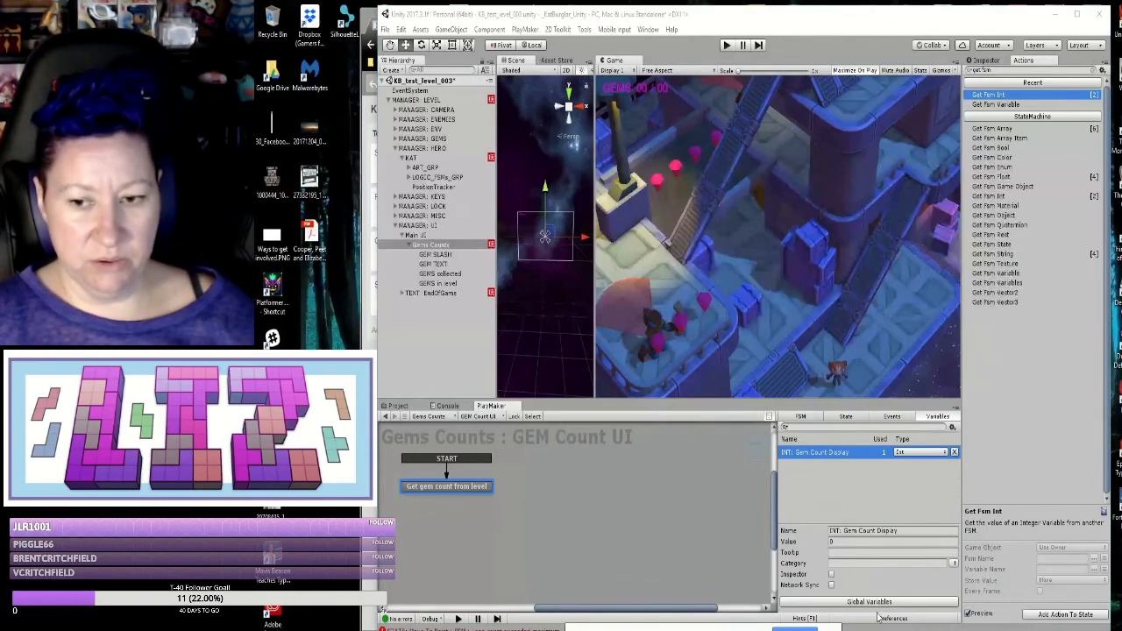
pyautogui.click(925, 493)
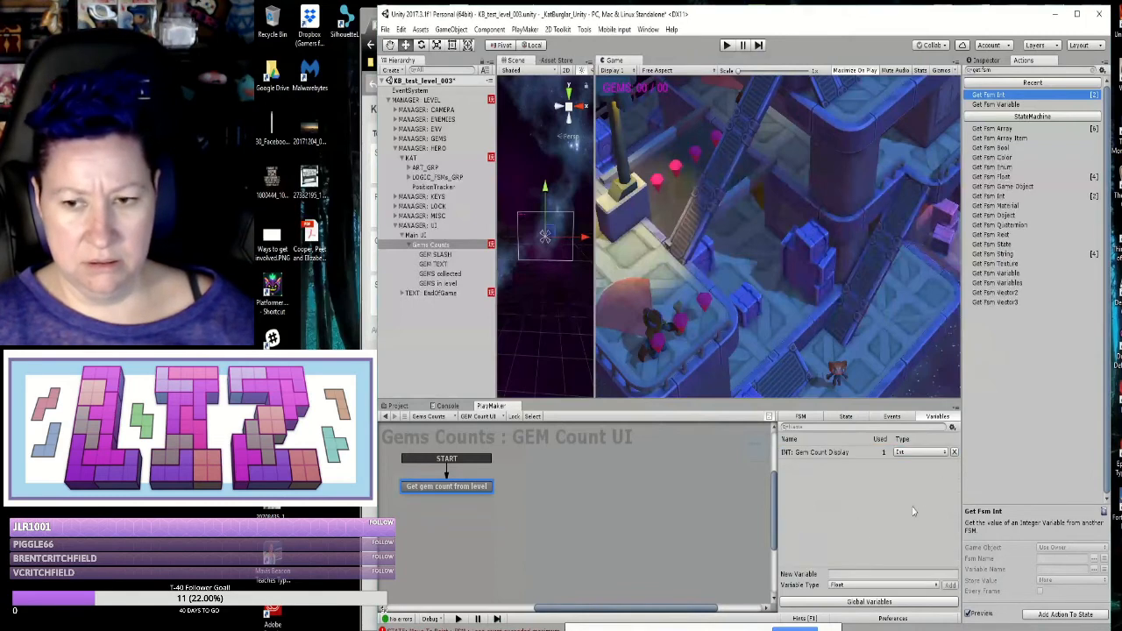
pyautogui.click(838, 576)
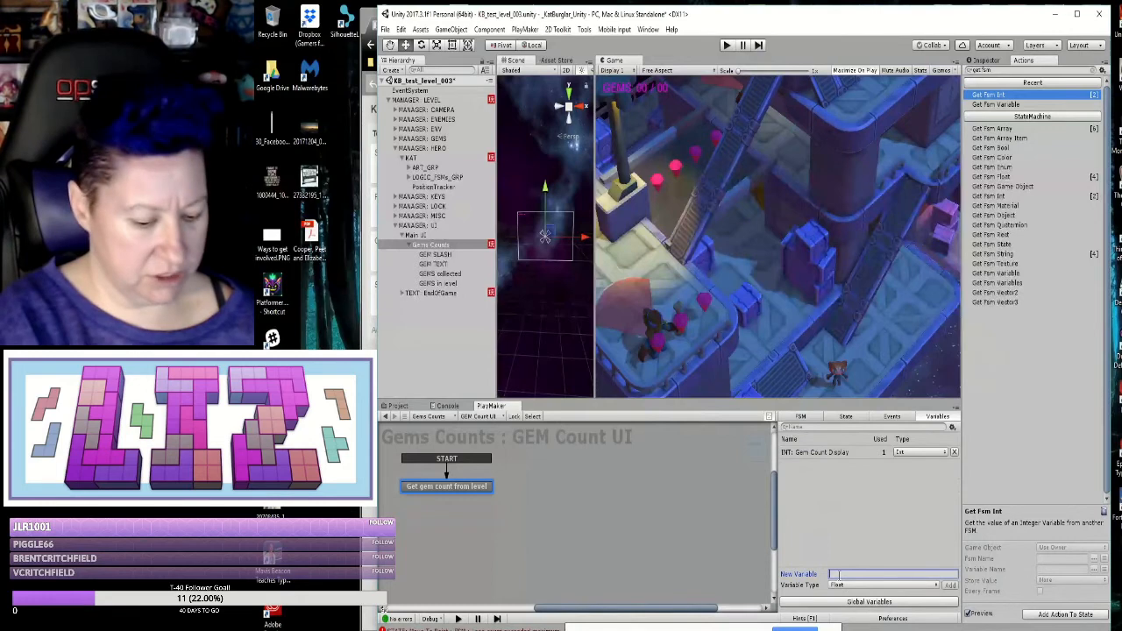
pyautogui.write('gemscount string')
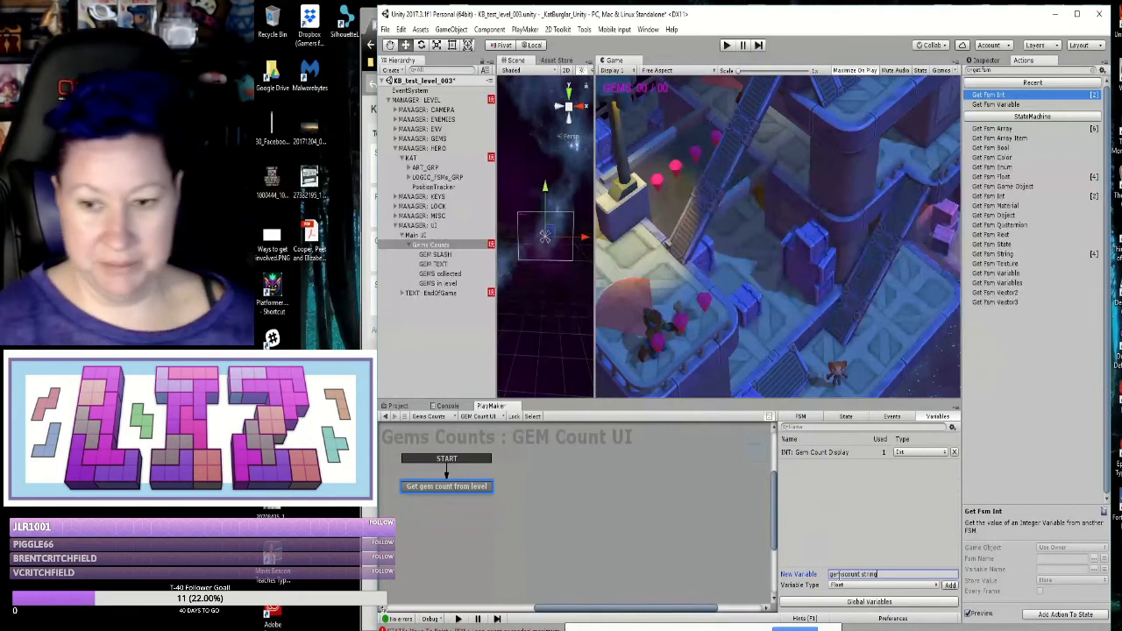
pyautogui.click(840, 586)
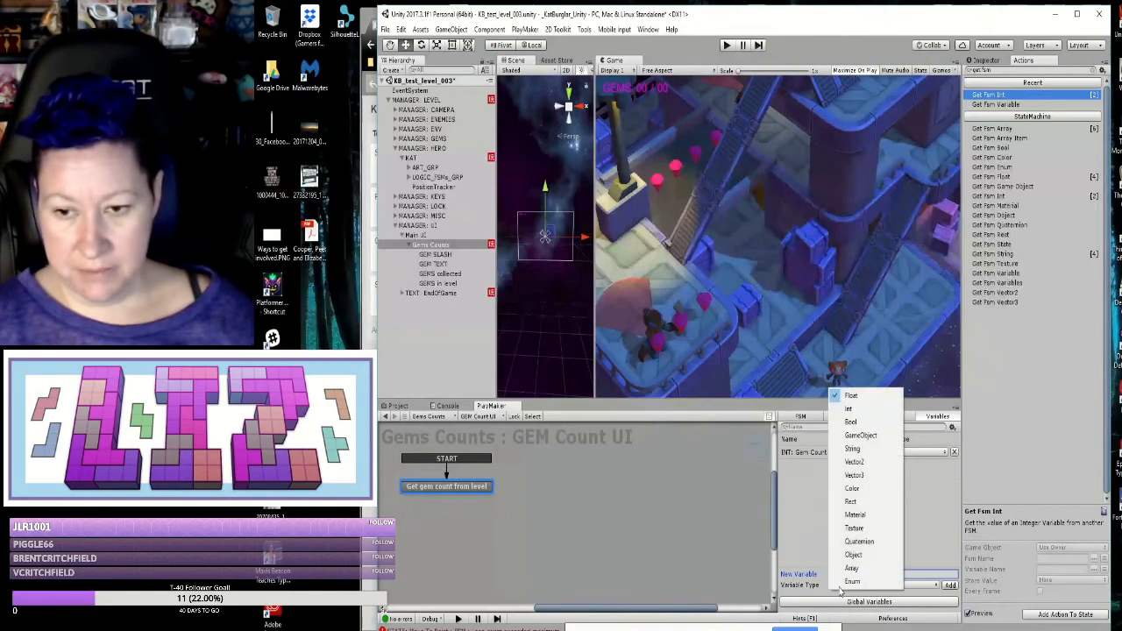
pyautogui.click(853, 448)
pyautogui.click(868, 575)
pyautogui.press('BackSpace')
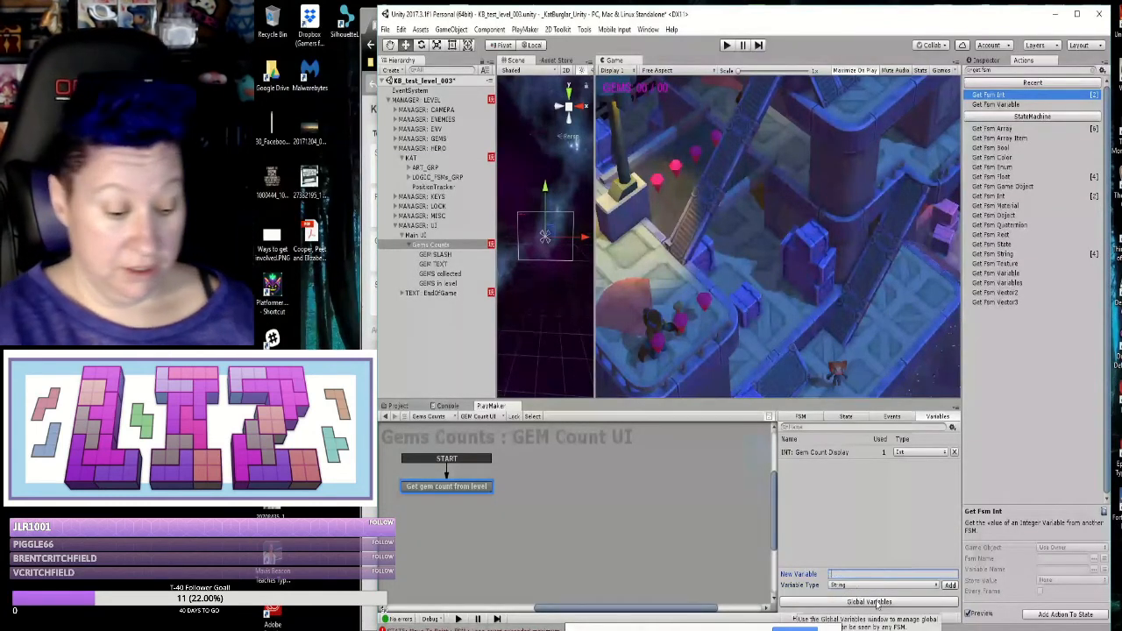
pyautogui.write('gems count string')
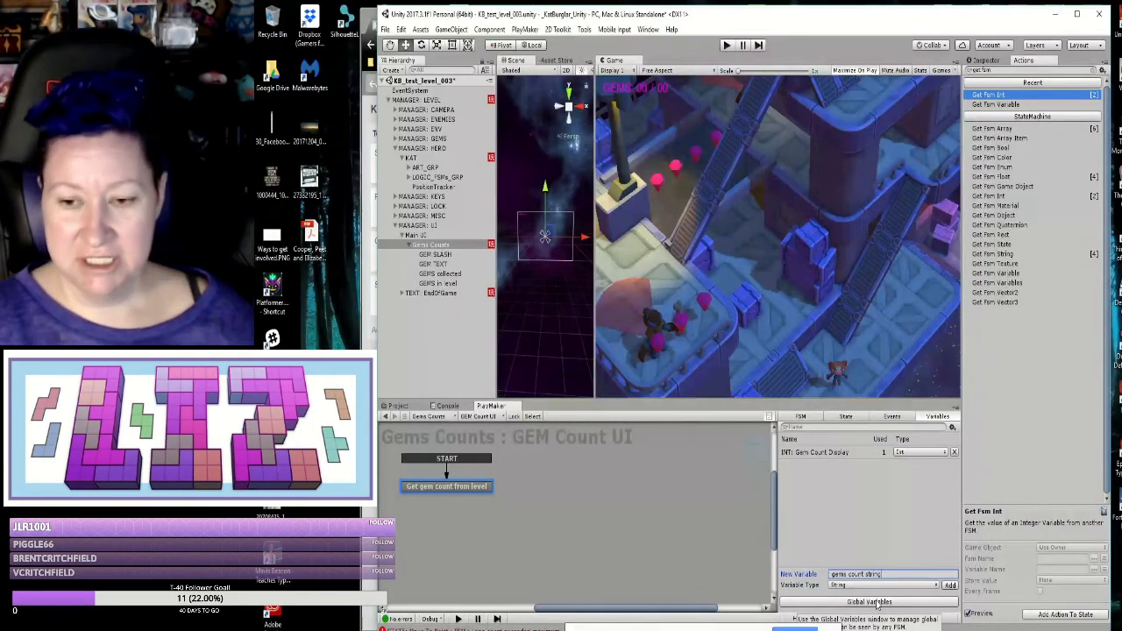
pyautogui.click(948, 584)
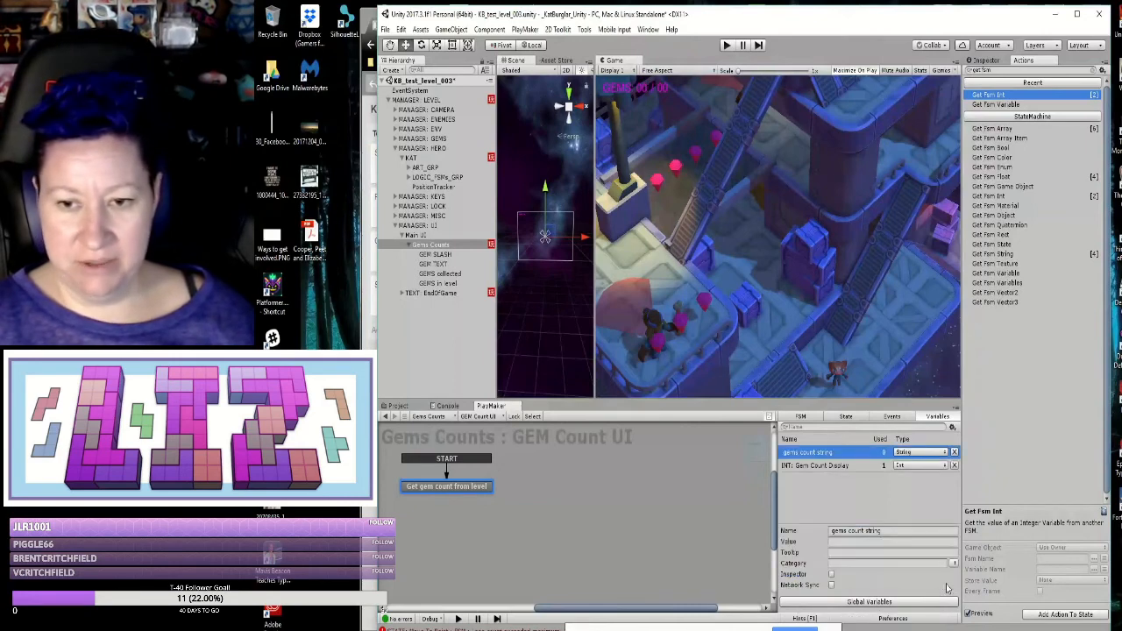
# Step: Prefix the new string variable's name so it reads "STR: gems count string"
pyautogui.click(855, 530)
pyautogui.click(830, 530)
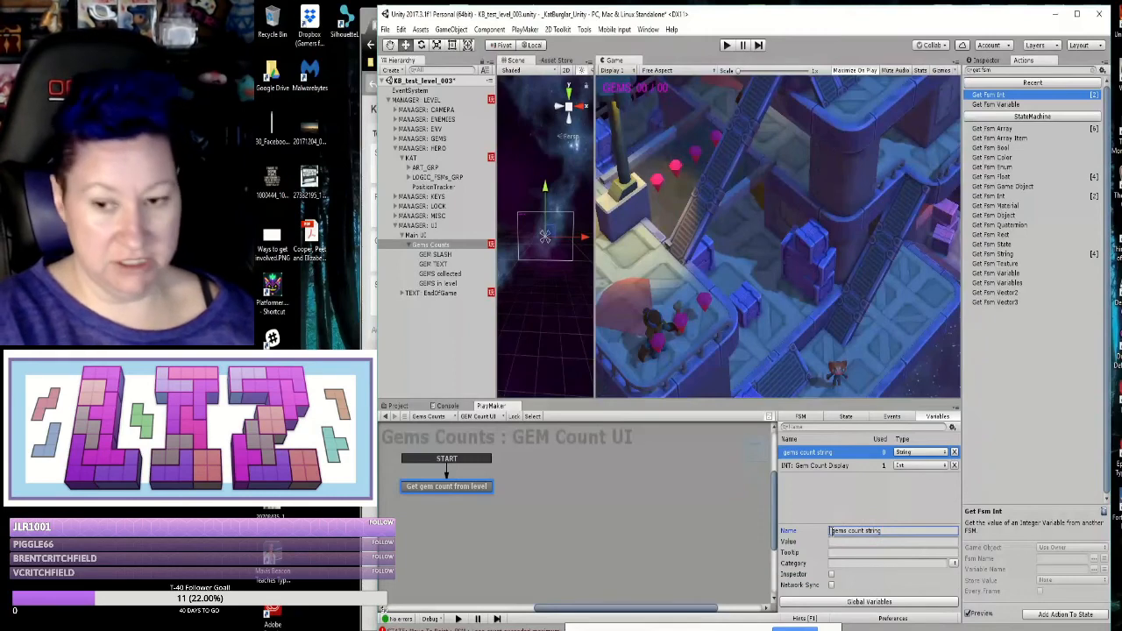
pyautogui.write('STR:')
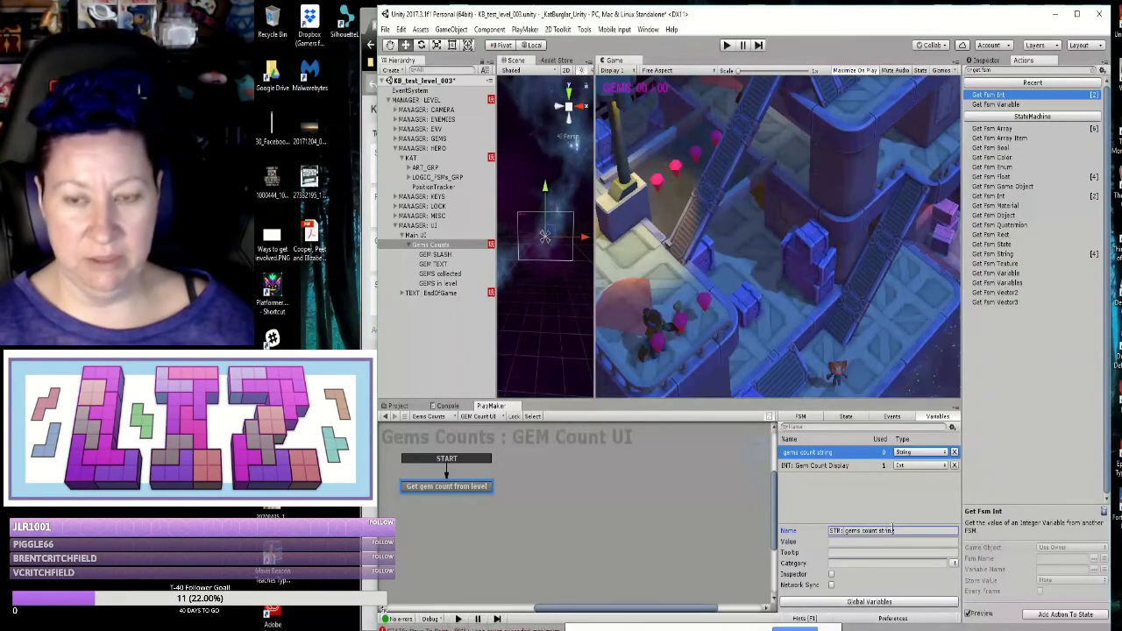
pyautogui.press('Return')
pyautogui.click(869, 503)
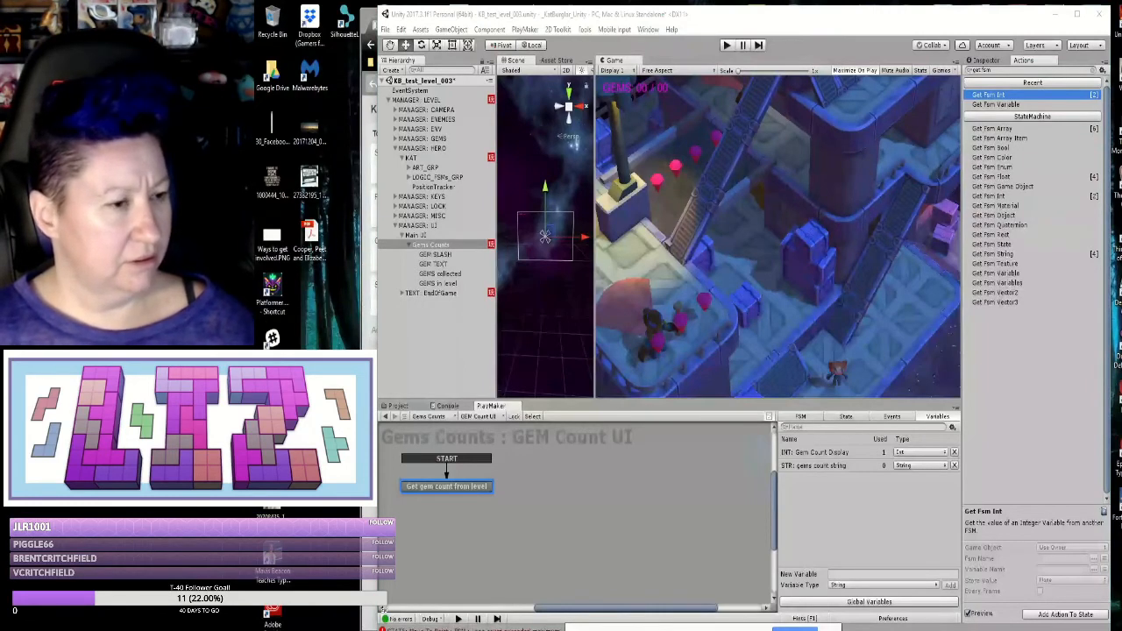
# Step: Find the Convert Int To String action by searching "convert" and add it to the "Get gem count from level" state
pyautogui.click(844, 417)
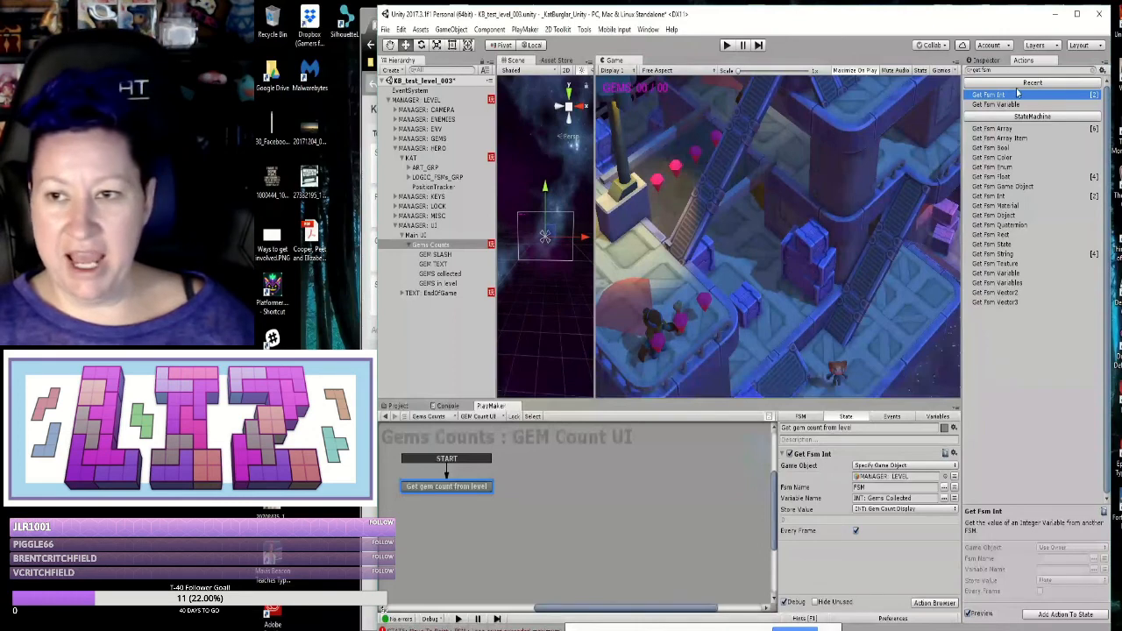
pyautogui.moveTo(1003, 70); pyautogui.dragTo(970, 70)
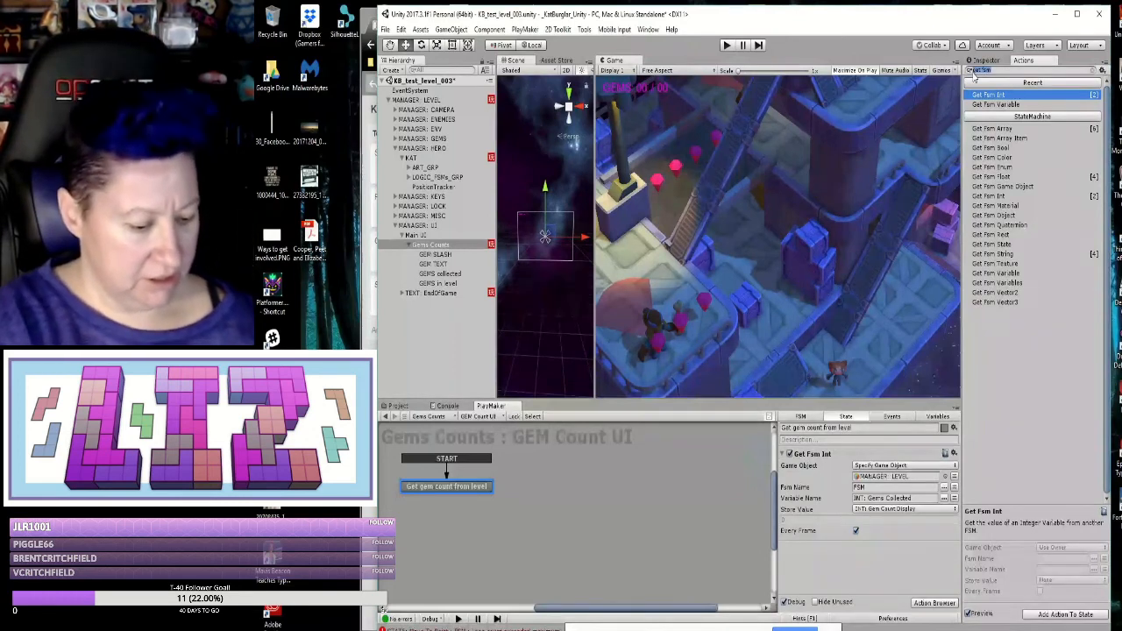
pyautogui.write('convert')
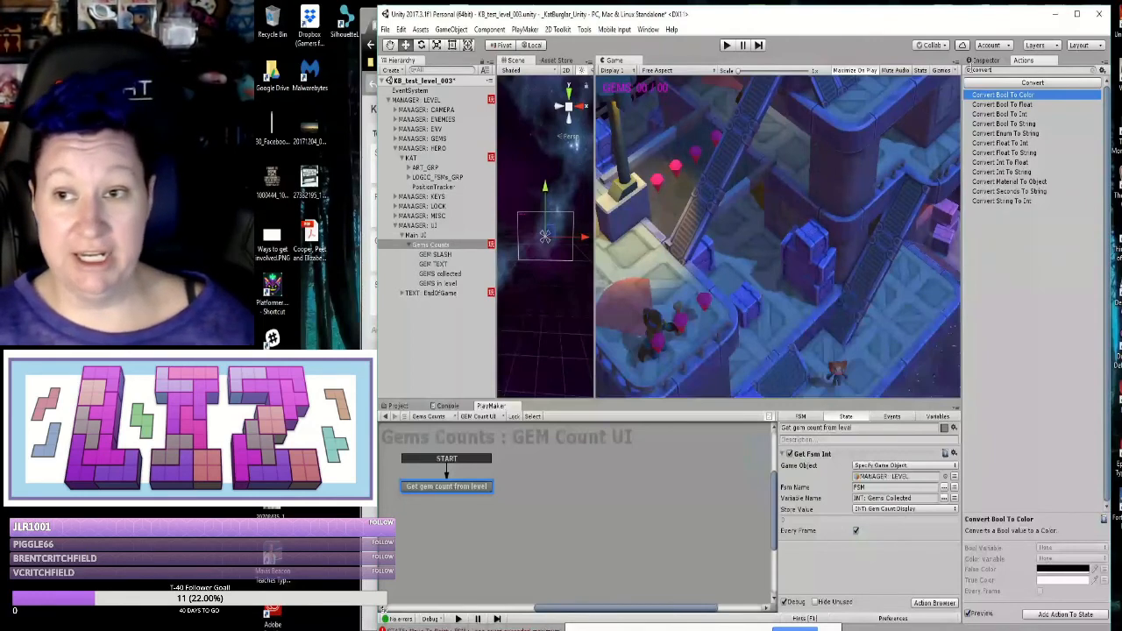
pyautogui.doubleClick(1008, 173)
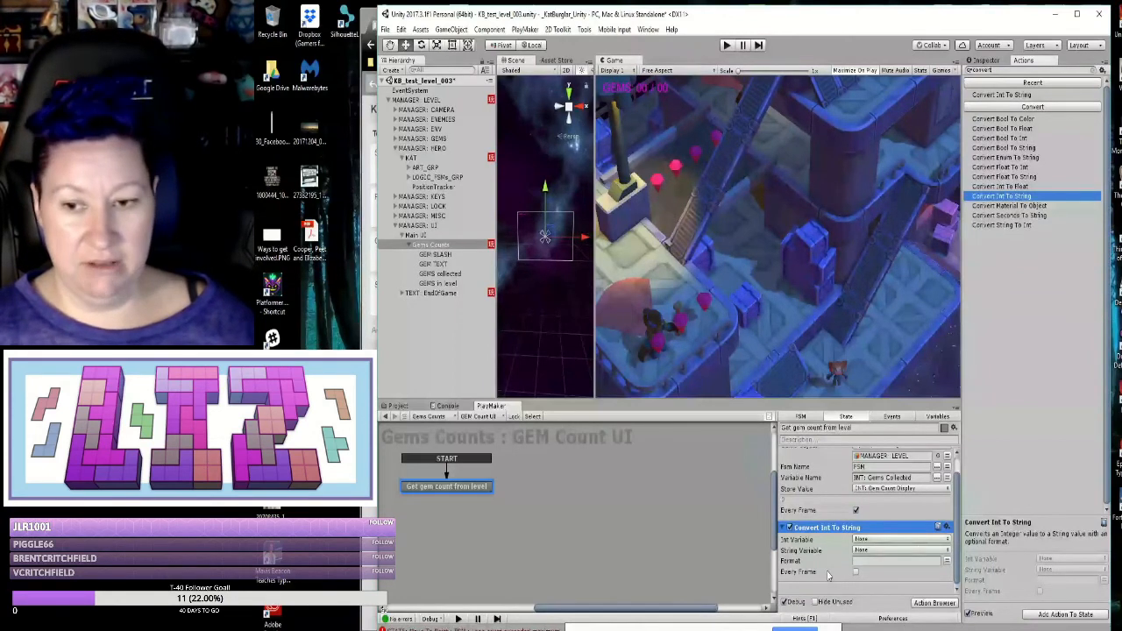
# Step: Convert "INT: Gem Count Display" into "STR: gems count string" on every frame, and collapse both actions in the state
pyautogui.click(880, 541)
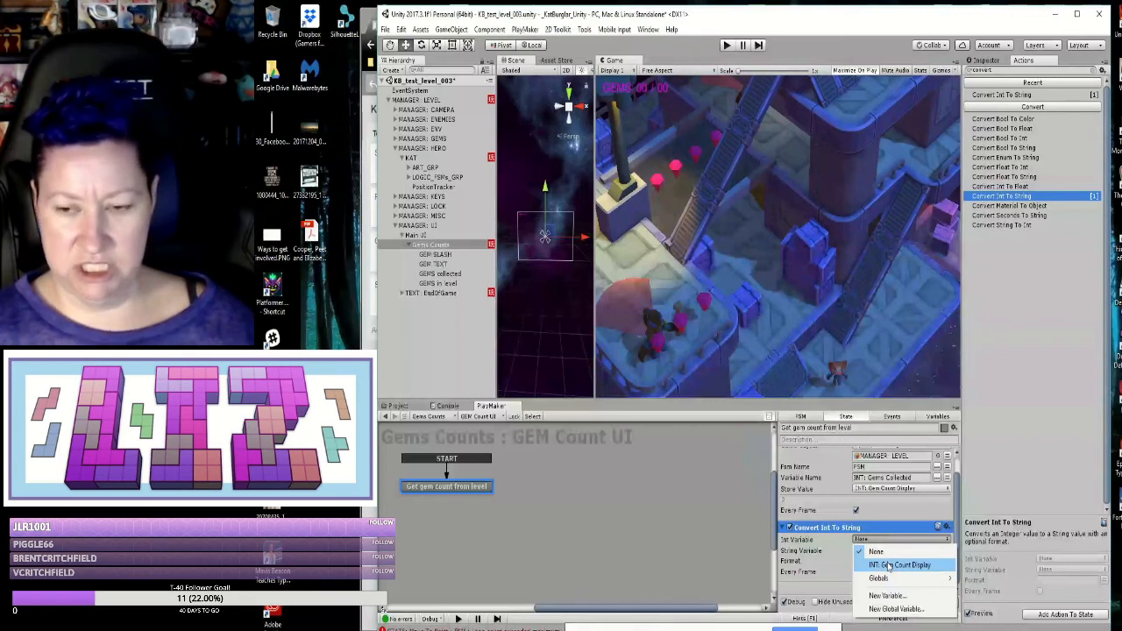
pyautogui.click(887, 566)
pyautogui.click(887, 562)
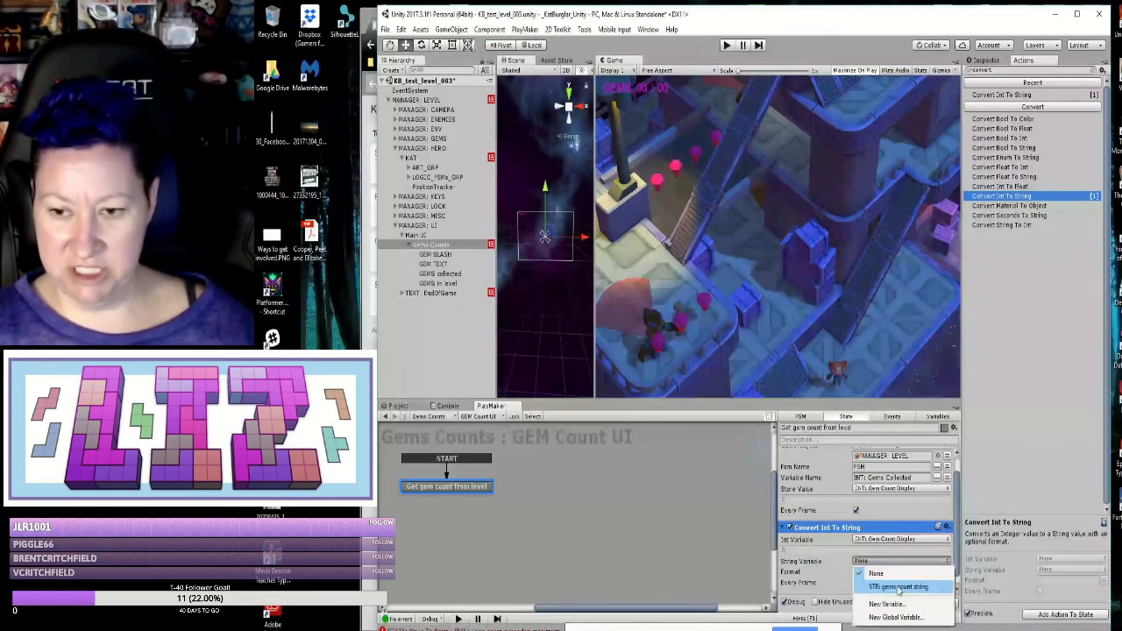
pyautogui.click(898, 588)
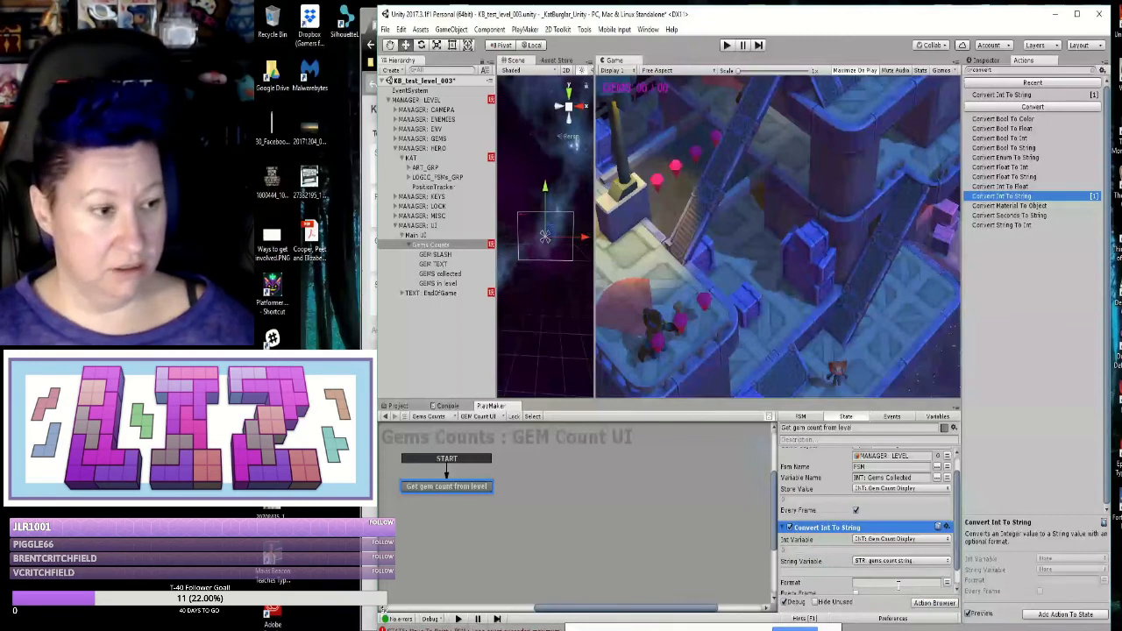
pyautogui.scroll(-1, 861, 574)
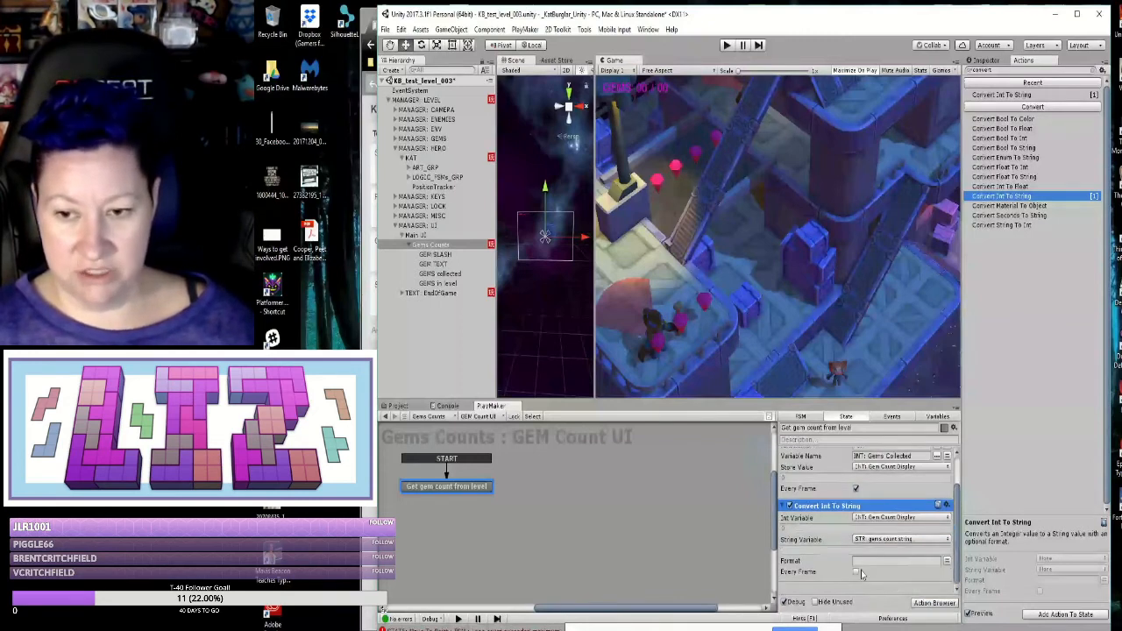
pyautogui.click(857, 573)
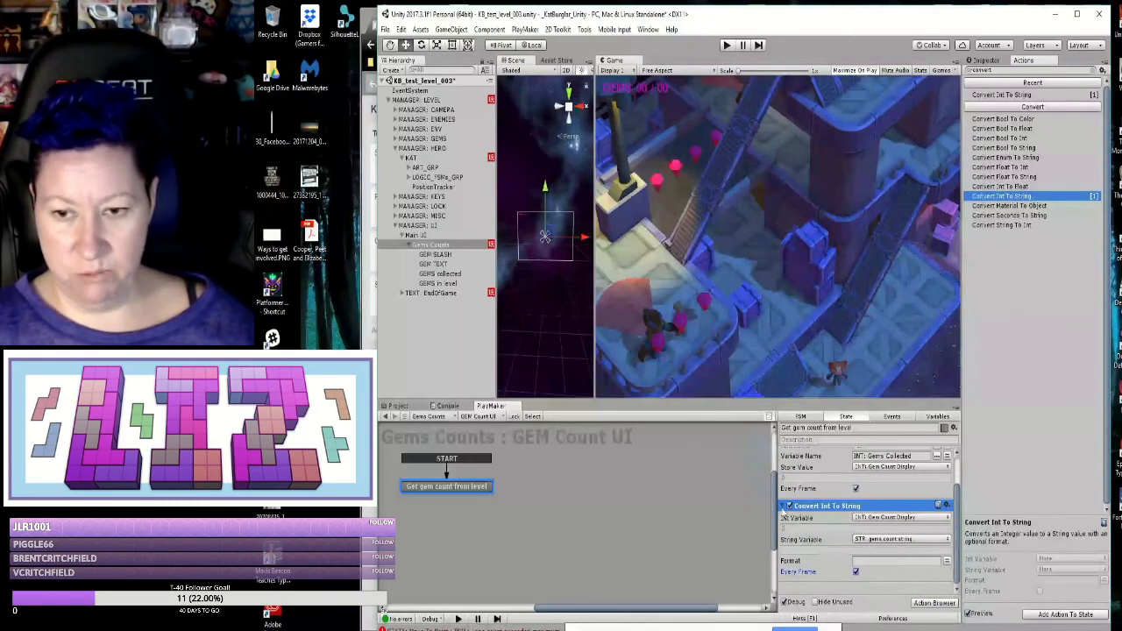
pyautogui.click(782, 507)
pyautogui.click(782, 454)
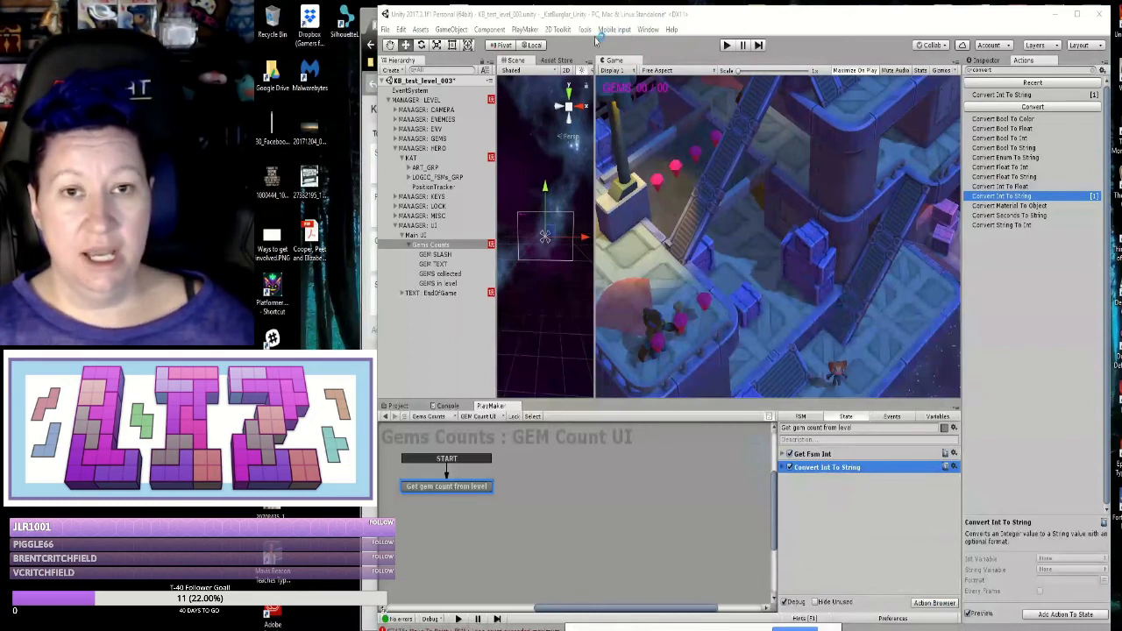
pyautogui.click(489, 29)
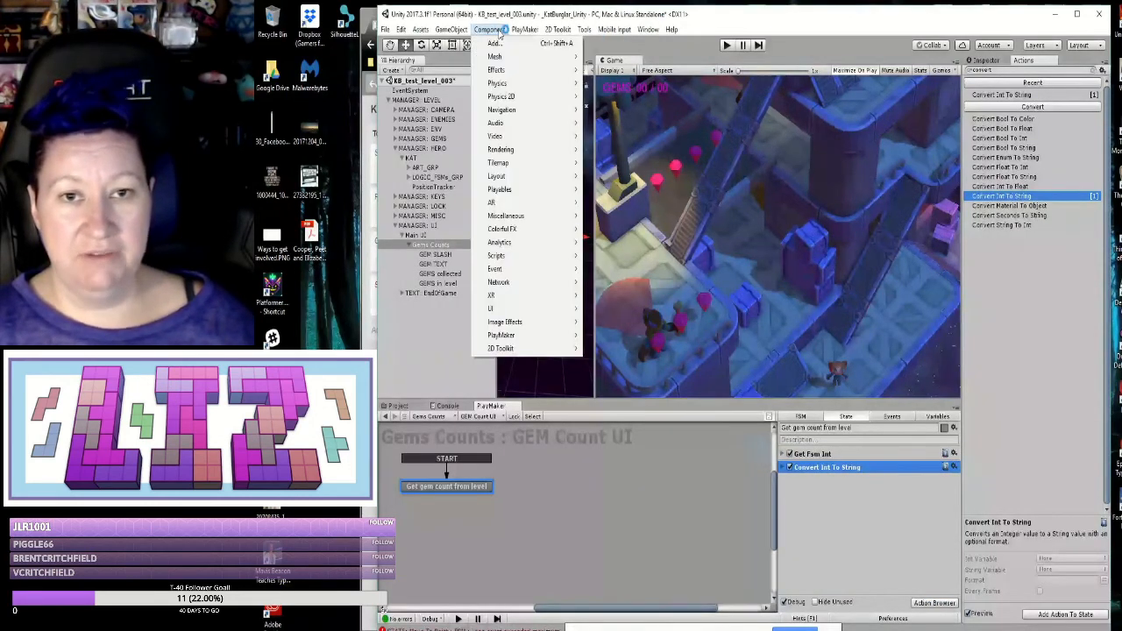
pyautogui.moveTo(561, 130)
pyautogui.moveTo(616, 138)
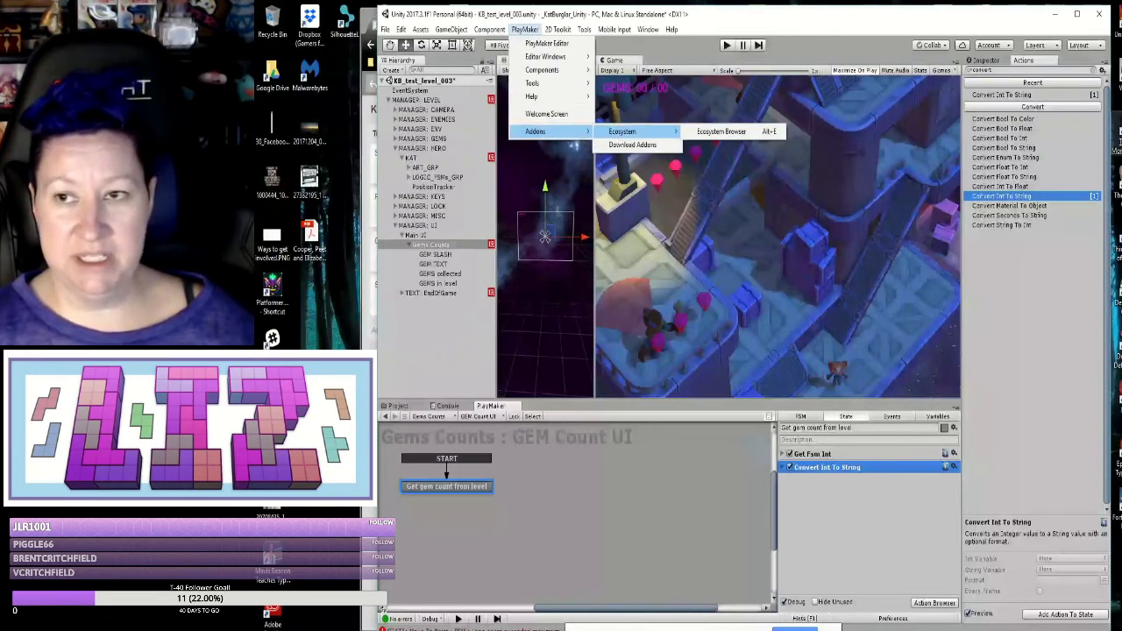
# Step: Search the PlayMaker actions for "u gui text" to look for a UI text action
pyautogui.moveTo(995, 71); pyautogui.dragTo(971, 71)
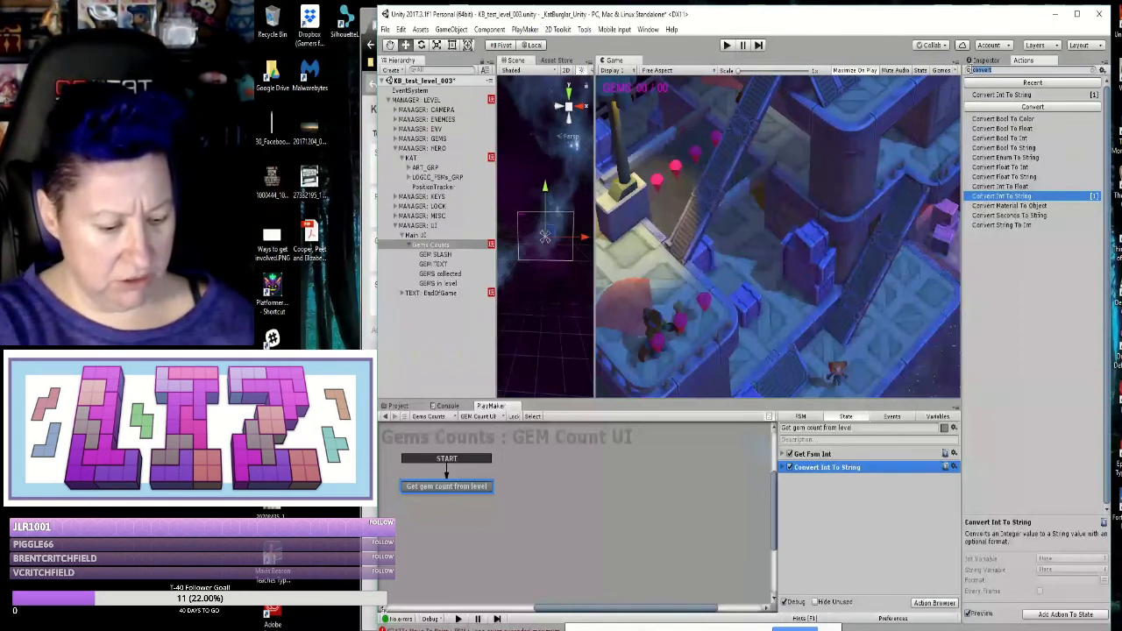
pyautogui.press('BackSpace')
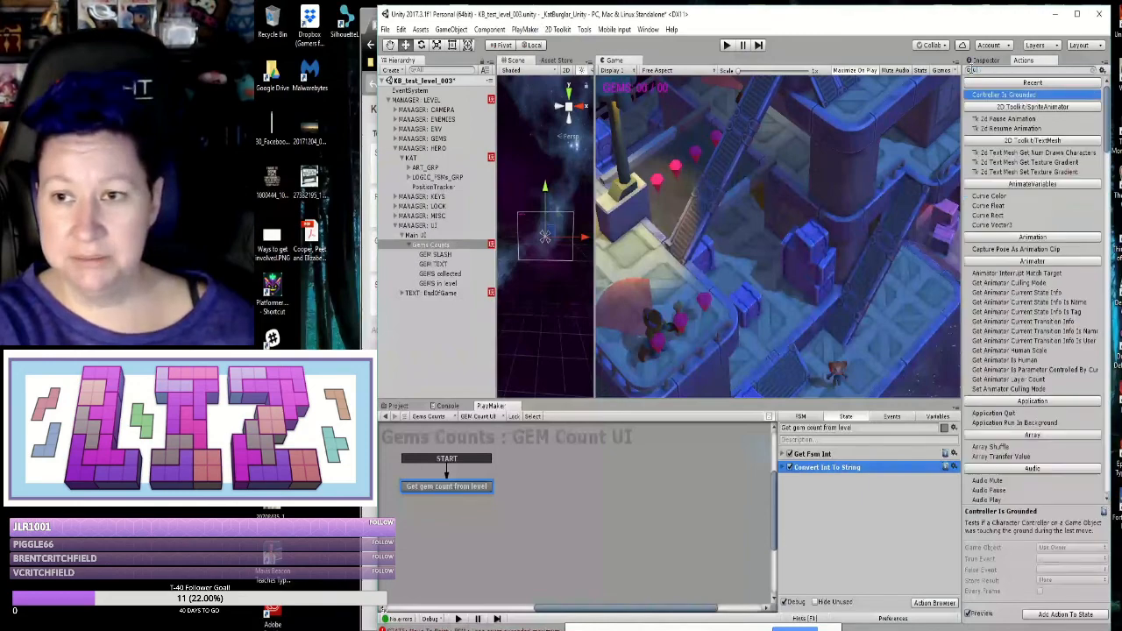
pyautogui.write('gui')
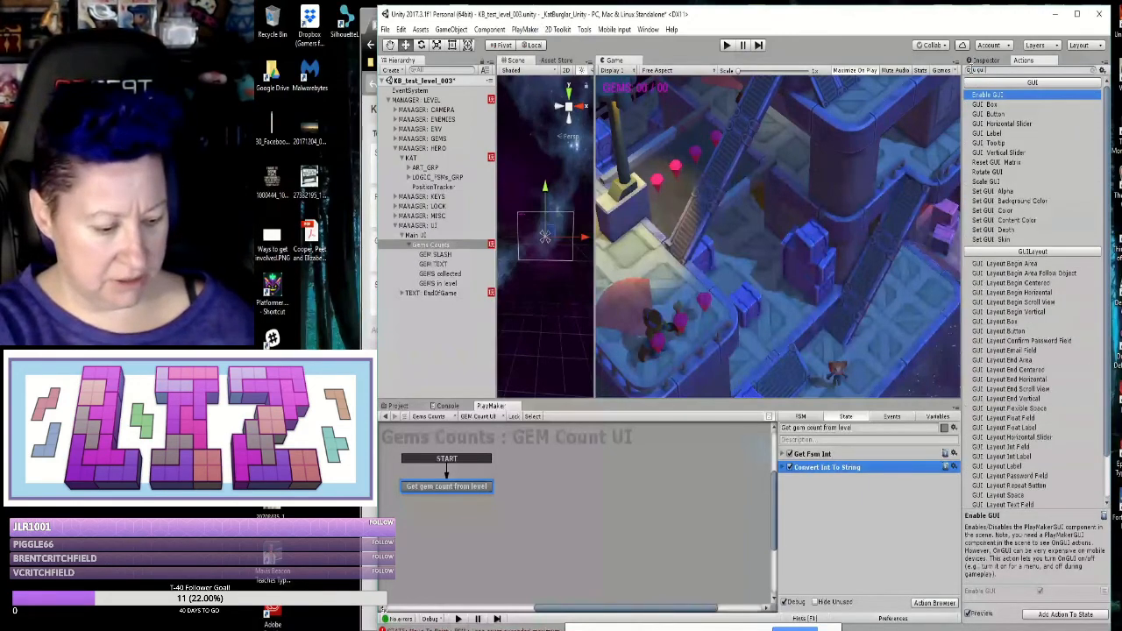
pyautogui.write(' text')
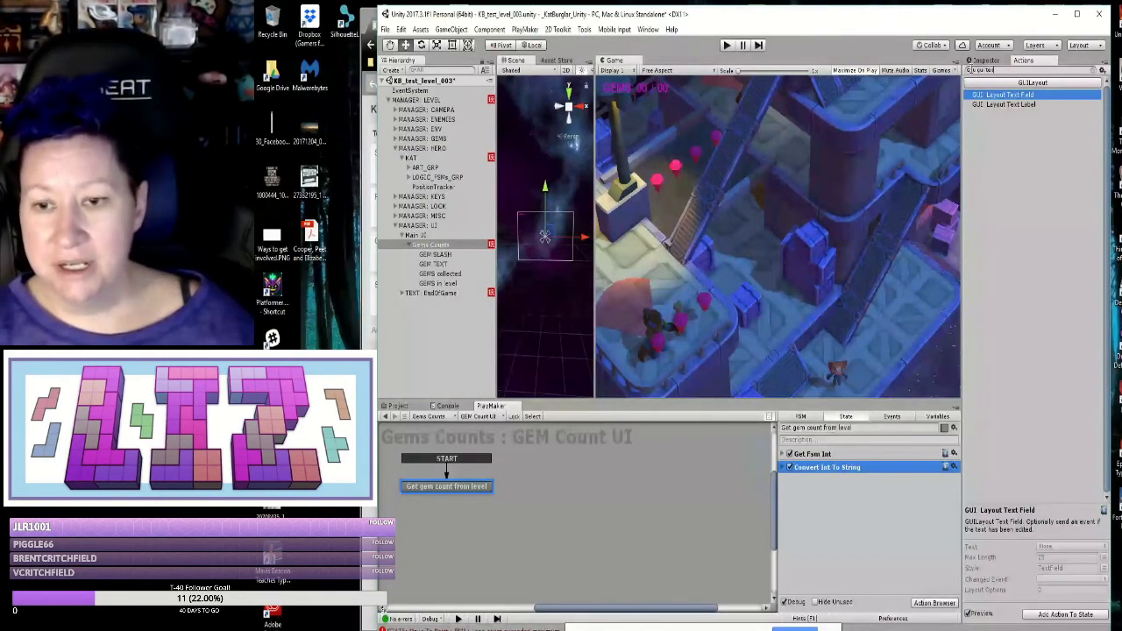
pyautogui.press('BackSpace')
pyautogui.click(1039, 236)
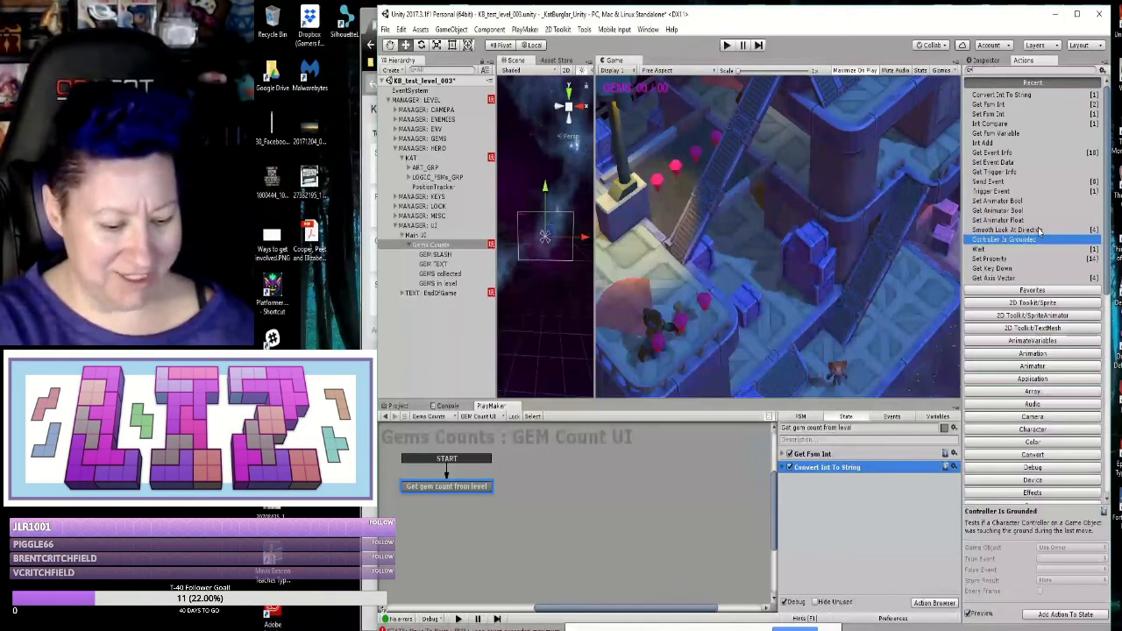
pyautogui.write('u')
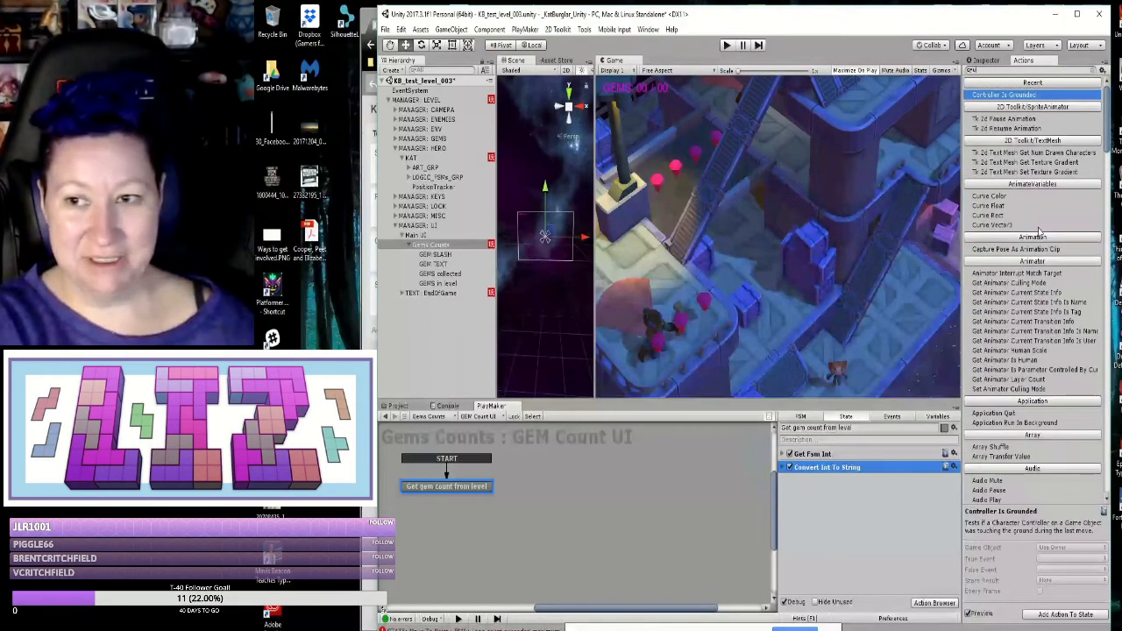
pyautogui.write('i')
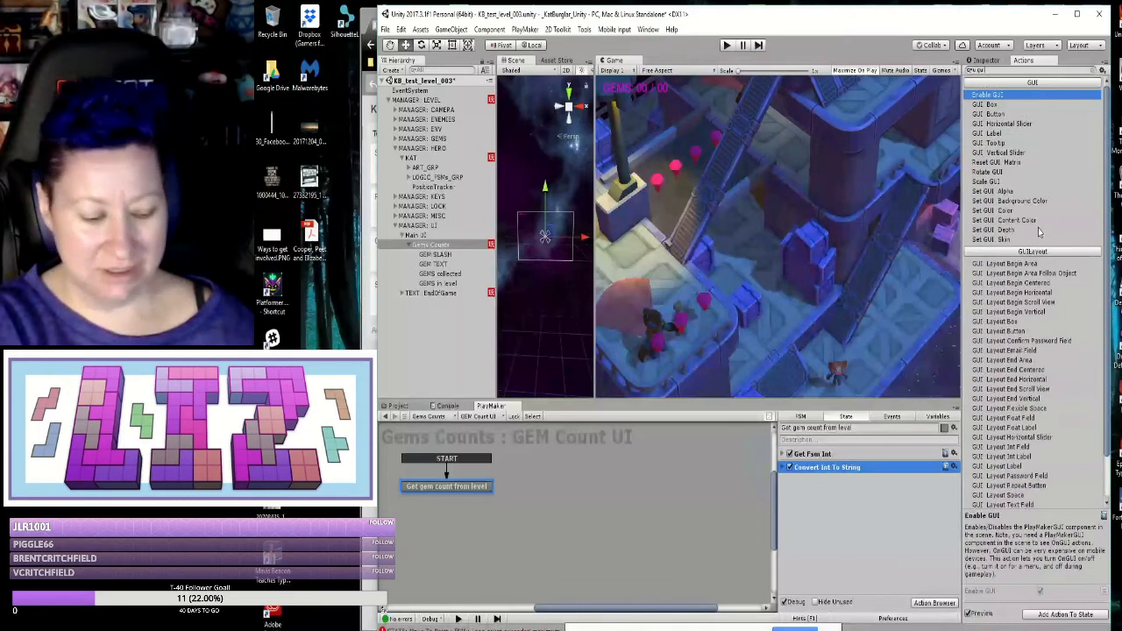
pyautogui.write(' text')
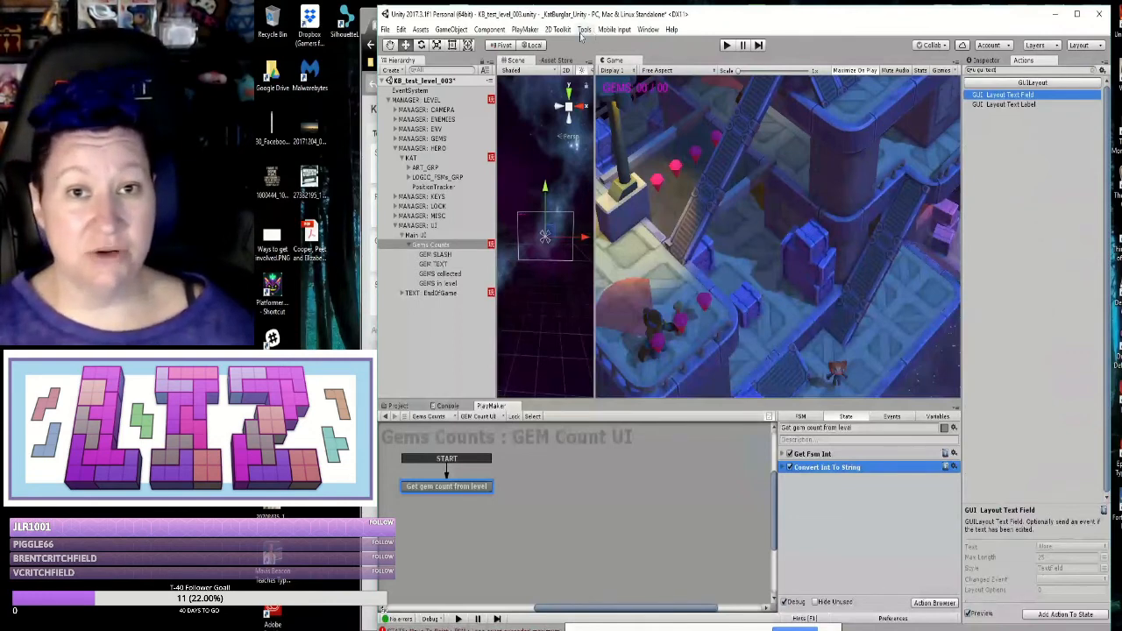
# Step: Search the PlayMaker Ecosystem browser for "u gui text", import the u Gui Text Set Text action and close the browser
pyautogui.click(524, 29)
pyautogui.moveTo(561, 131)
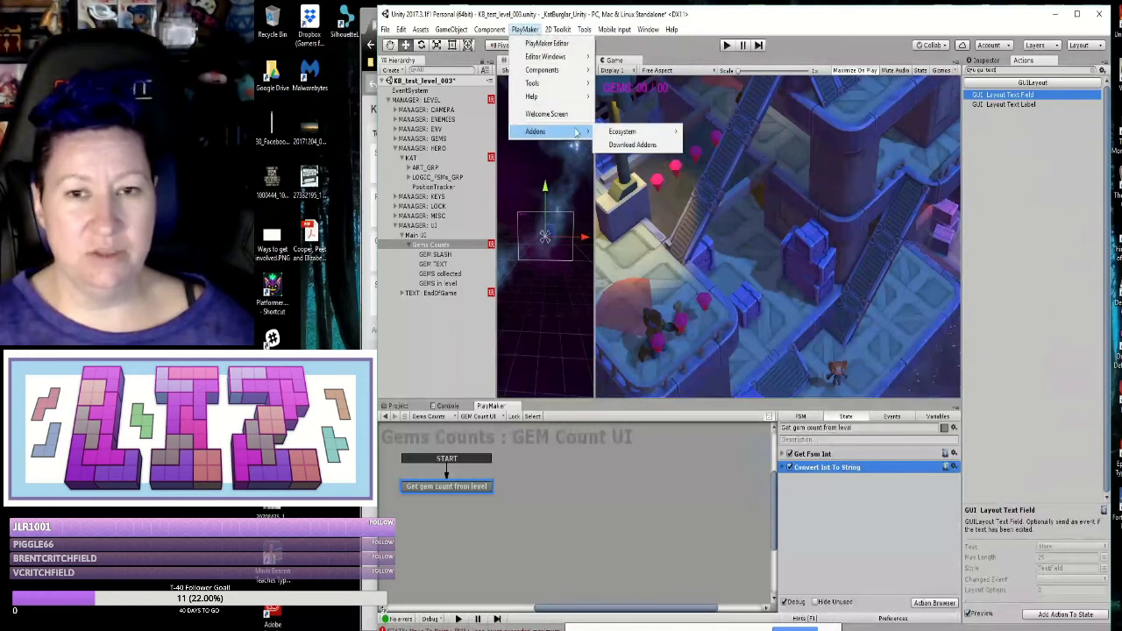
pyautogui.moveTo(616, 130)
pyautogui.click(721, 133)
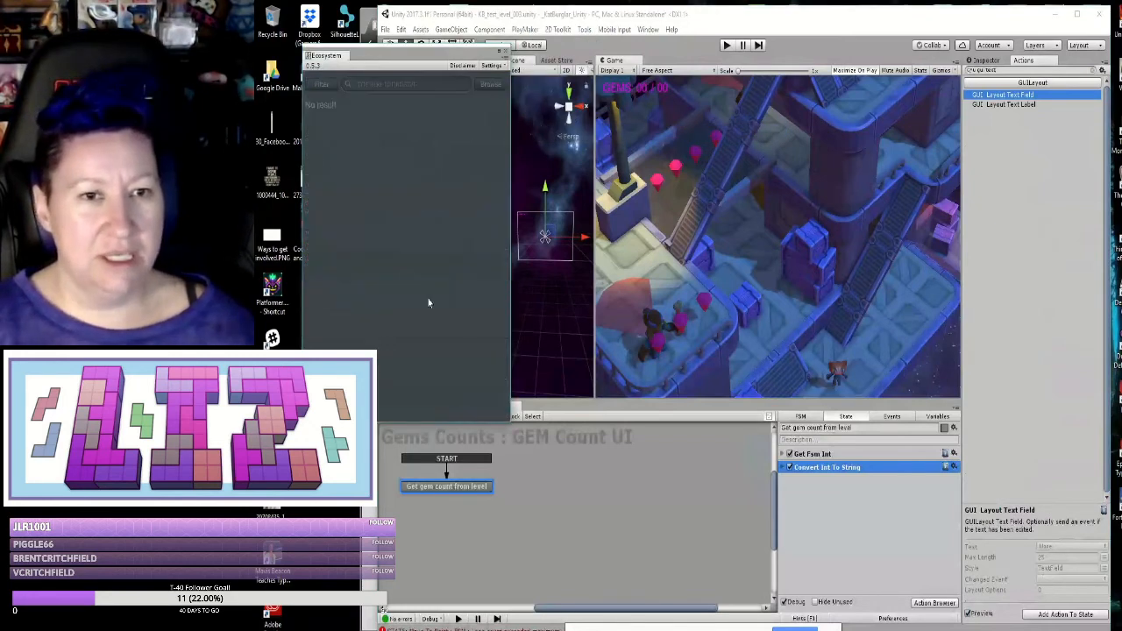
pyautogui.click(387, 85)
pyautogui.write('u gui')
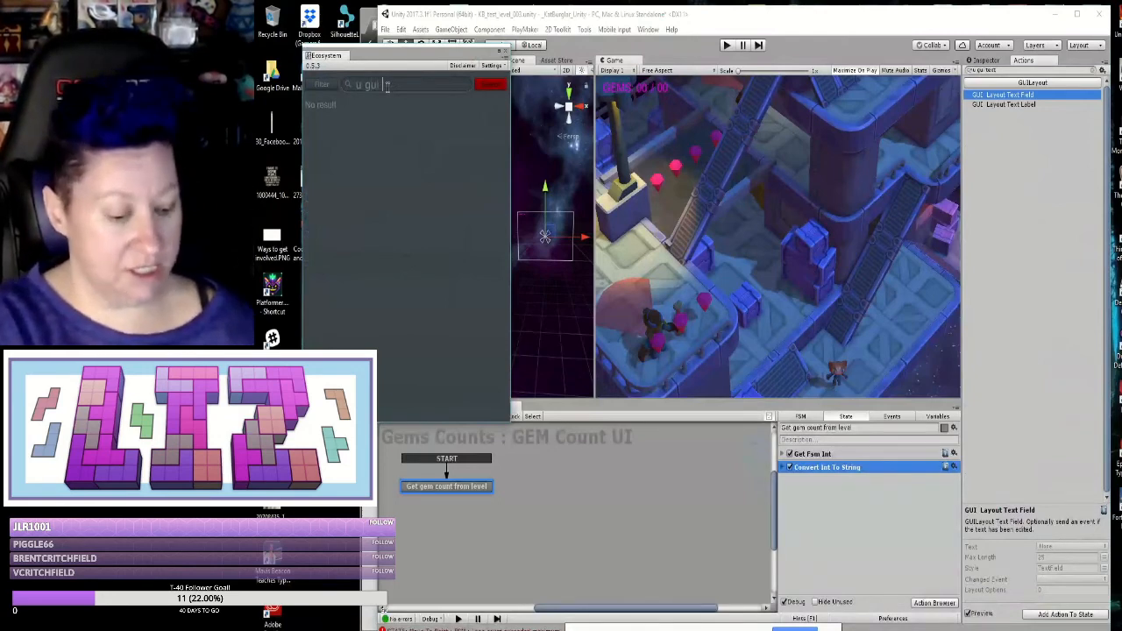
pyautogui.write(' mxt')
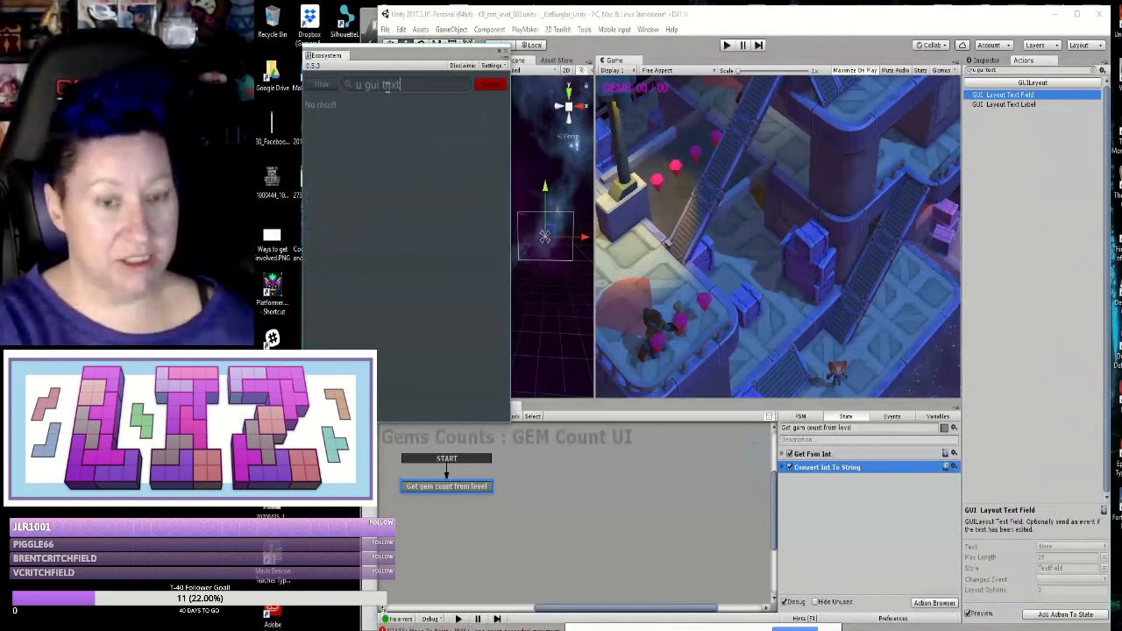
pyautogui.press('Return')
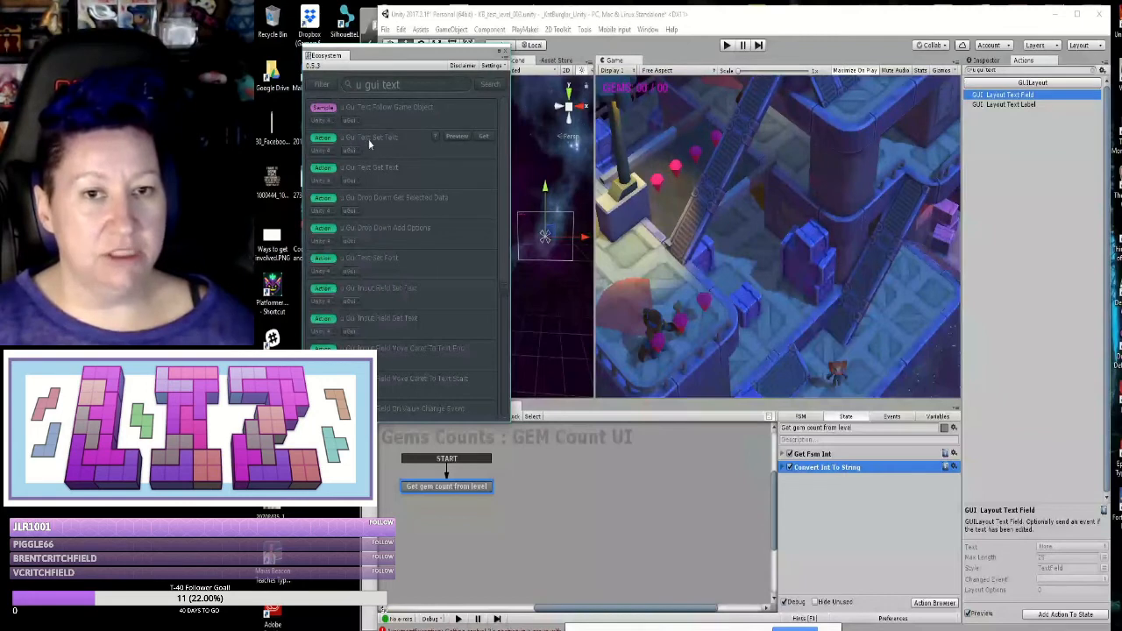
pyautogui.click(484, 138)
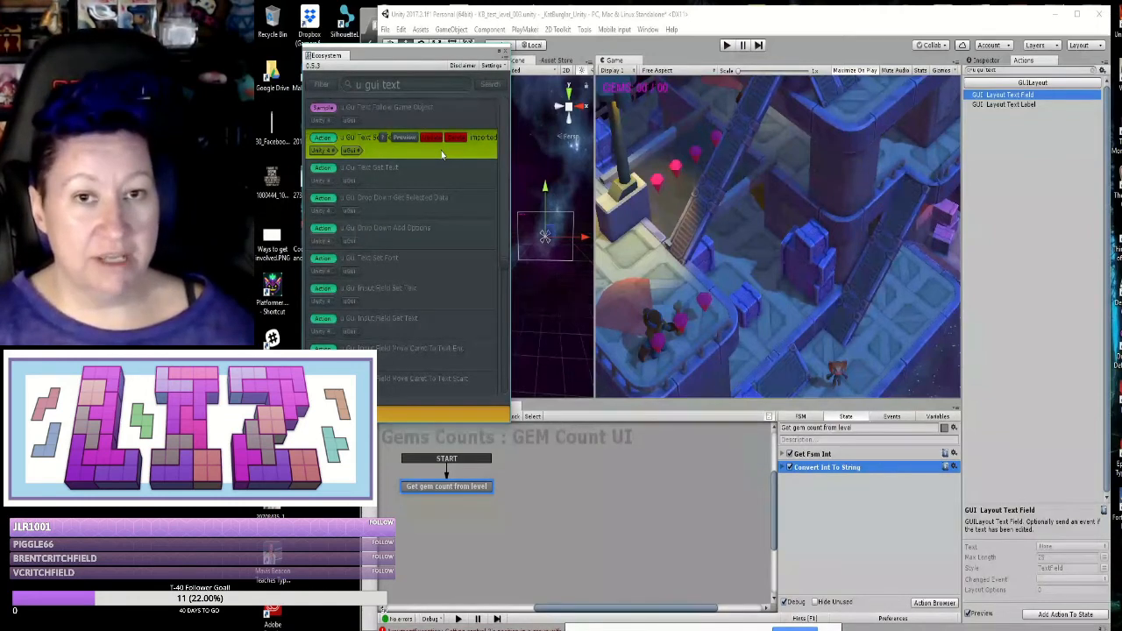
pyautogui.click(504, 51)
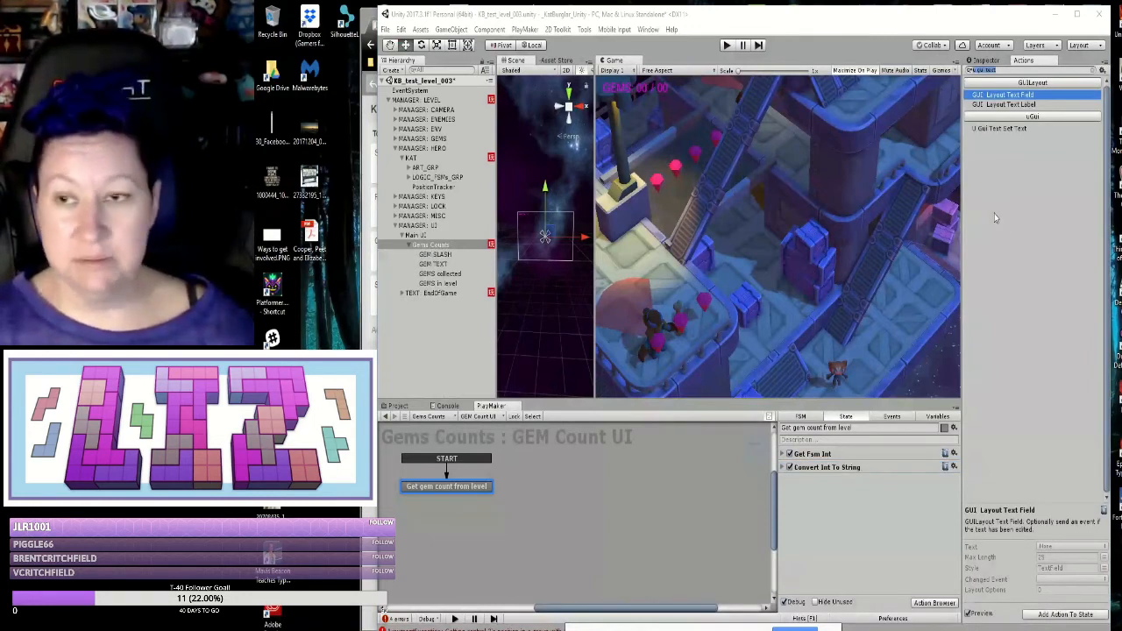
# Step: Add the U Gui Text Set Text action to the state and set its text to the "STR: gems count string" variable
pyautogui.doubleClick(1012, 130)
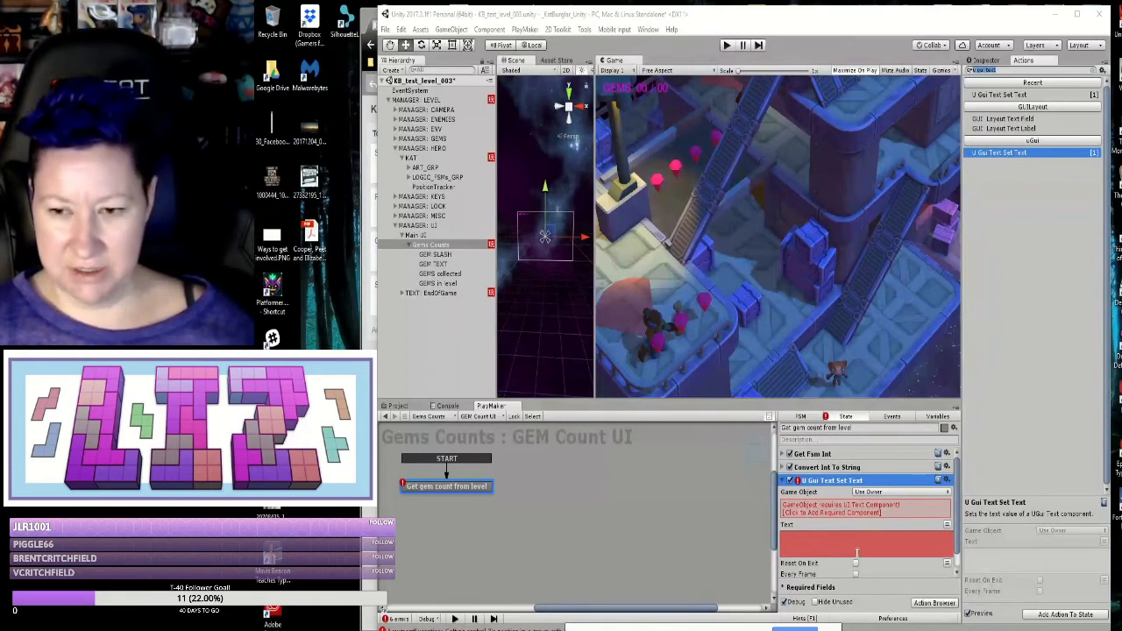
pyautogui.click(949, 525)
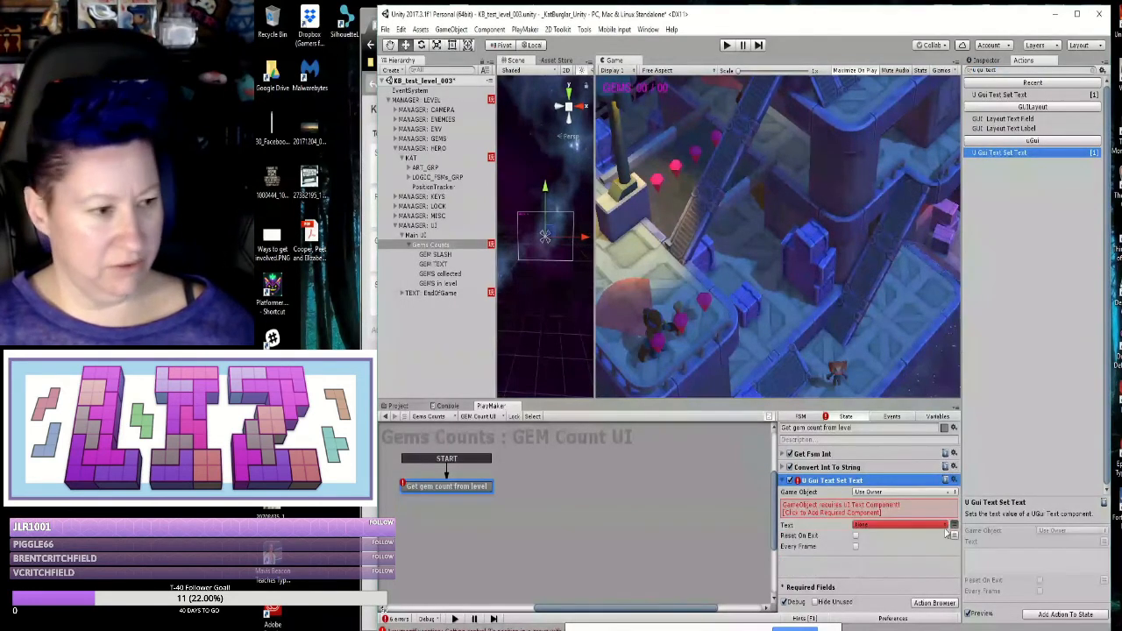
pyautogui.click(945, 525)
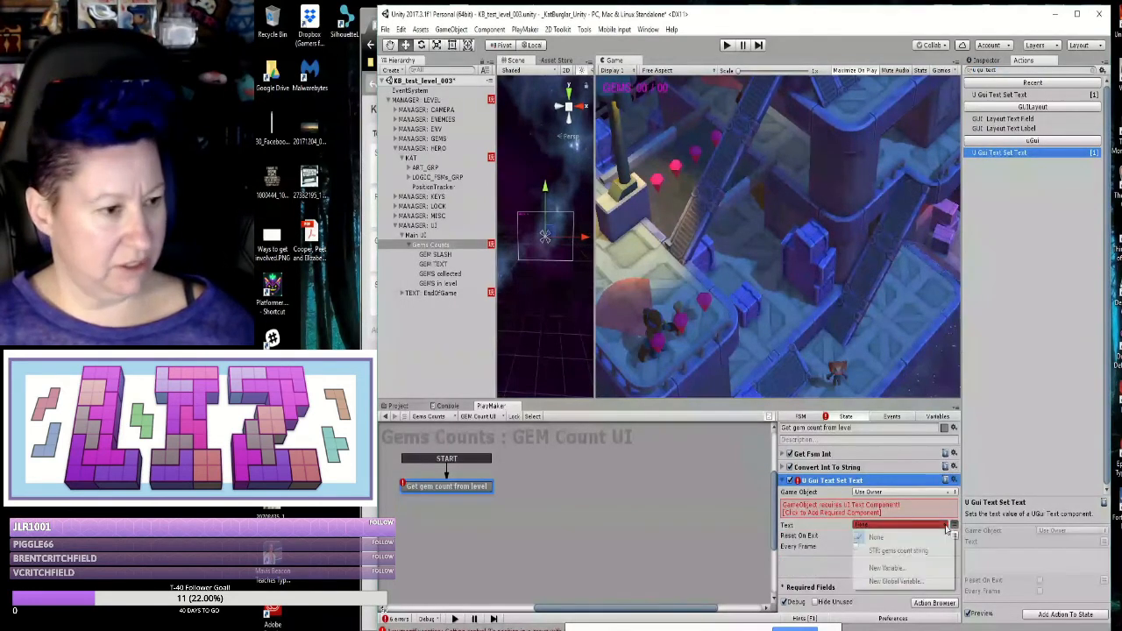
pyautogui.click(909, 551)
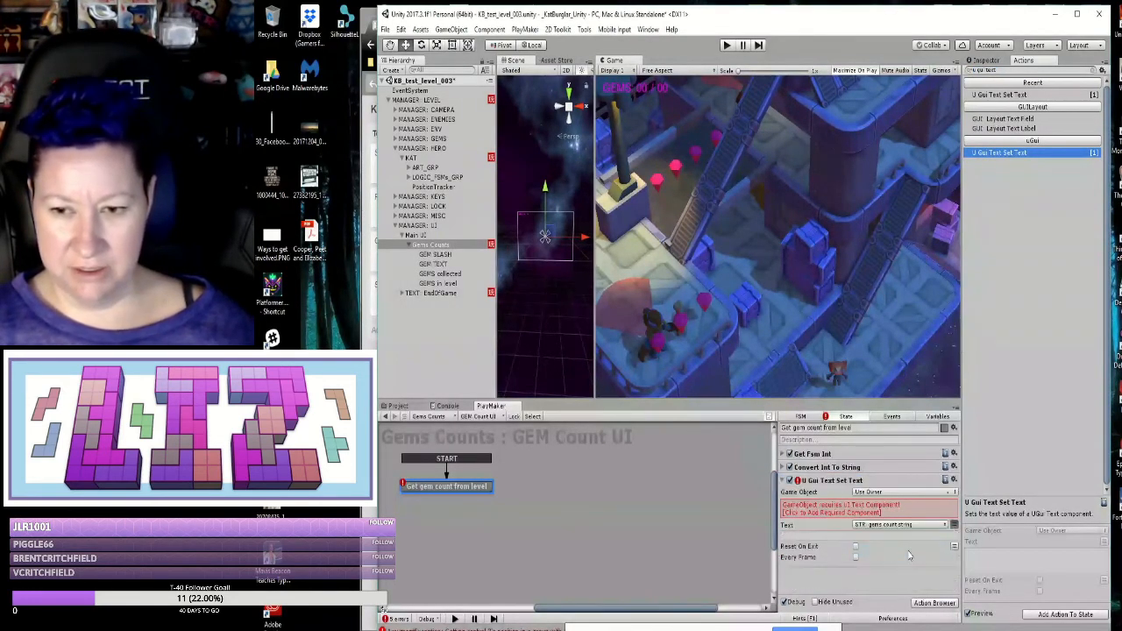
# Step: Add the required UI Text component to Gems Counts, make the text action run every frame, and save the scene
pyautogui.click(883, 512)
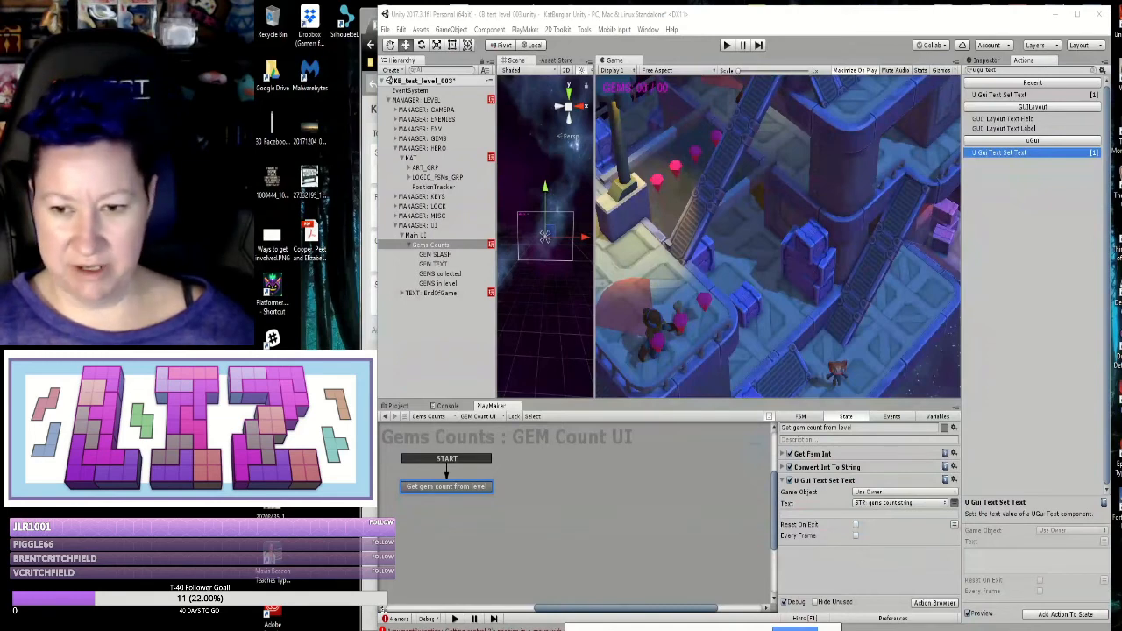
pyautogui.click(856, 535)
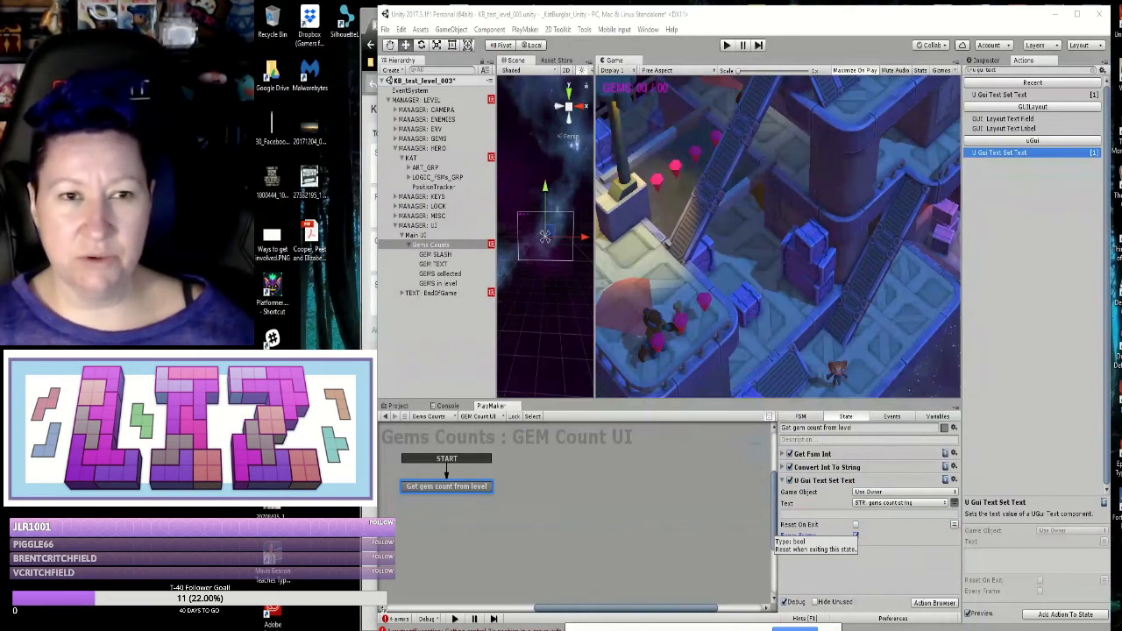
pyautogui.click(385, 30)
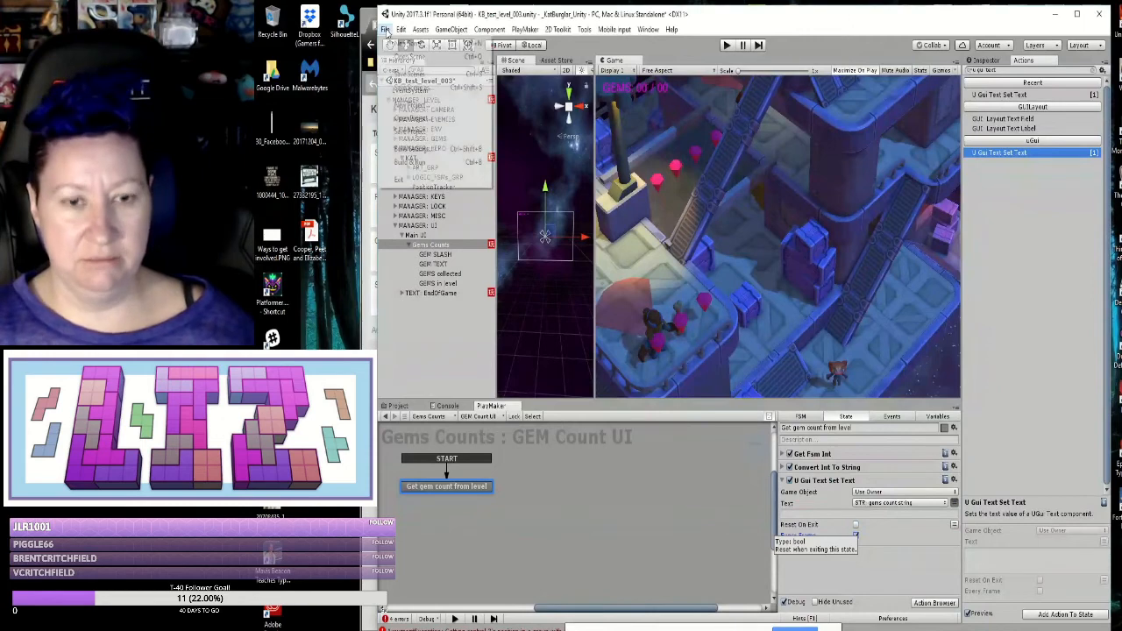
pyautogui.click(420, 77)
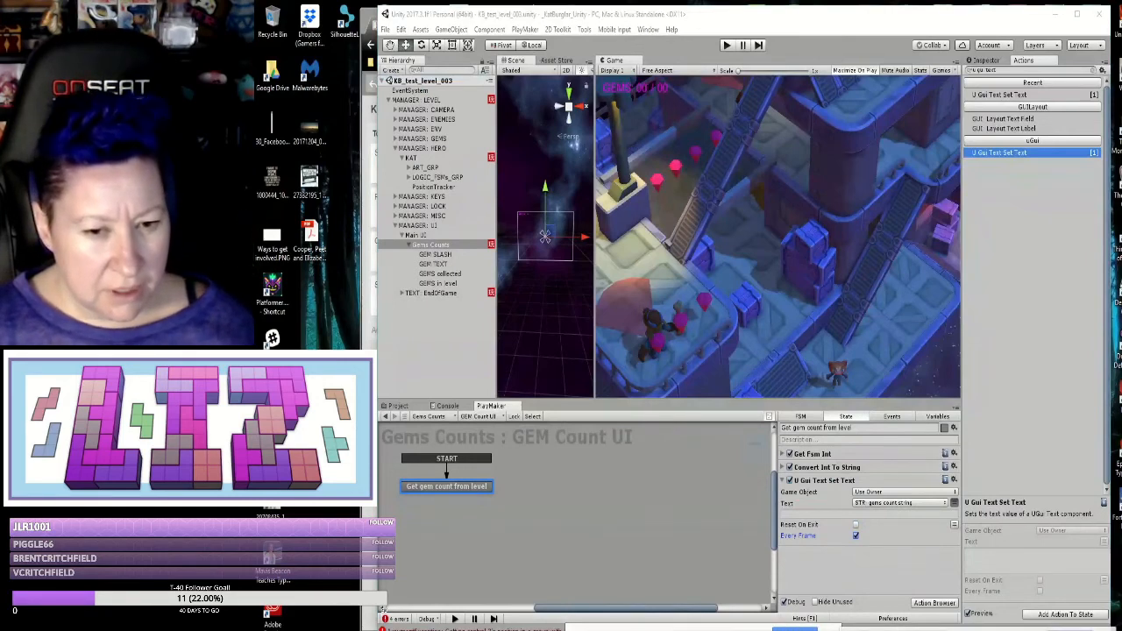
# Step: Examine the console errors and read through the stack trace of the ArgumentException
pyautogui.scroll(-2, 523, 583)
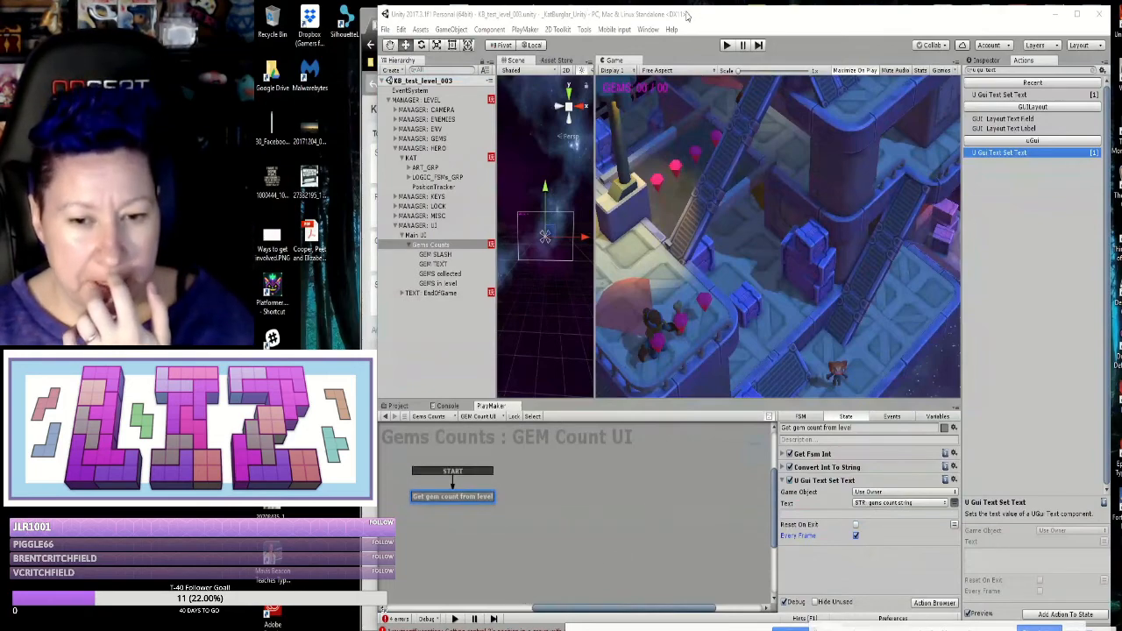
pyautogui.moveTo(697, 20)
pyautogui.mouseDown()
pyautogui.moveTo(680, 4)
pyautogui.moveTo(706, 4)
pyautogui.mouseUp()
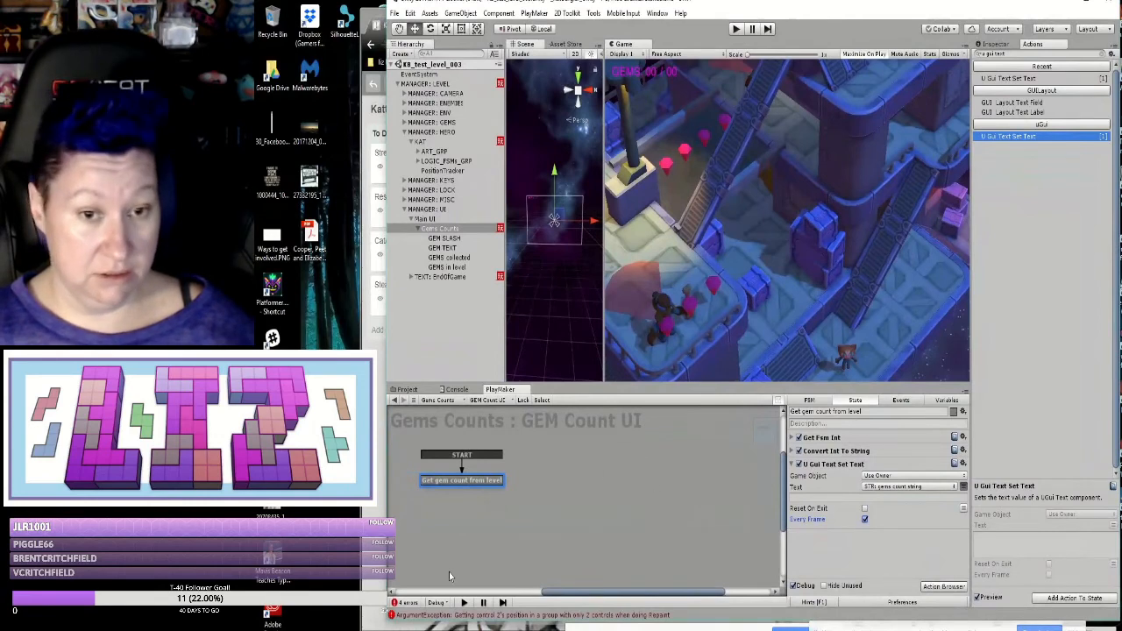
pyautogui.click(455, 391)
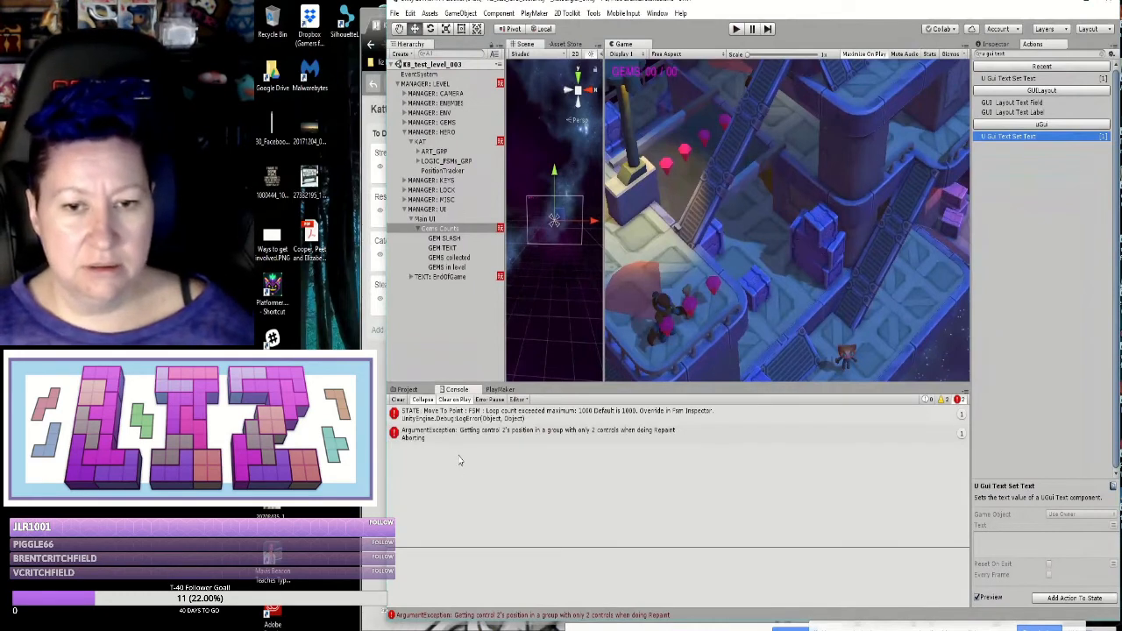
pyautogui.click(526, 433)
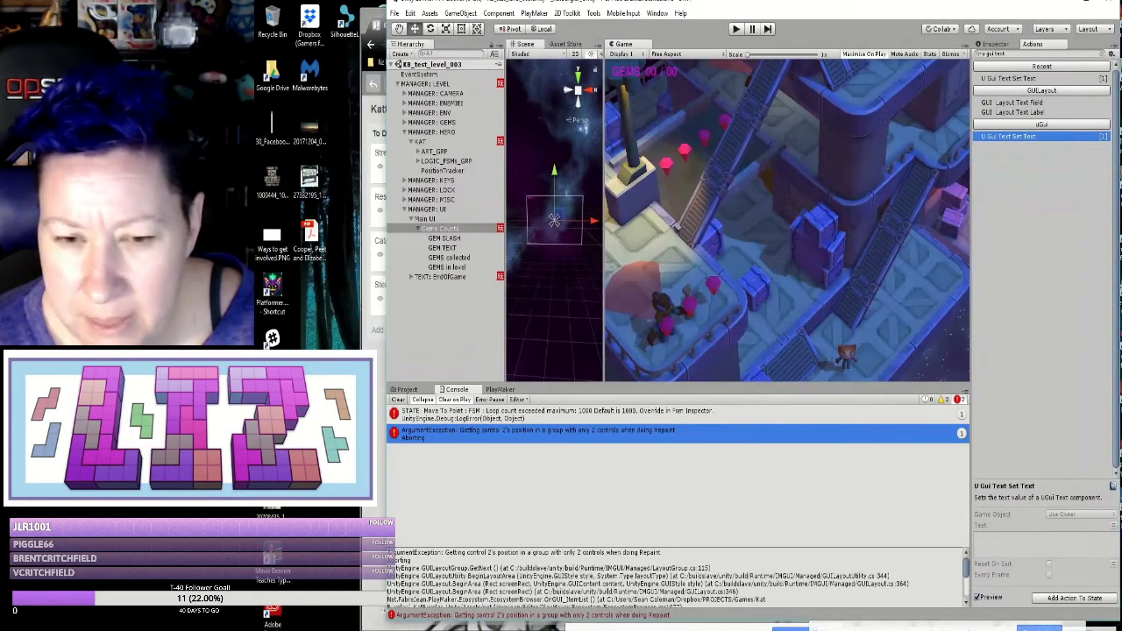
pyautogui.moveTo(967, 571); pyautogui.dragTo(967, 576)
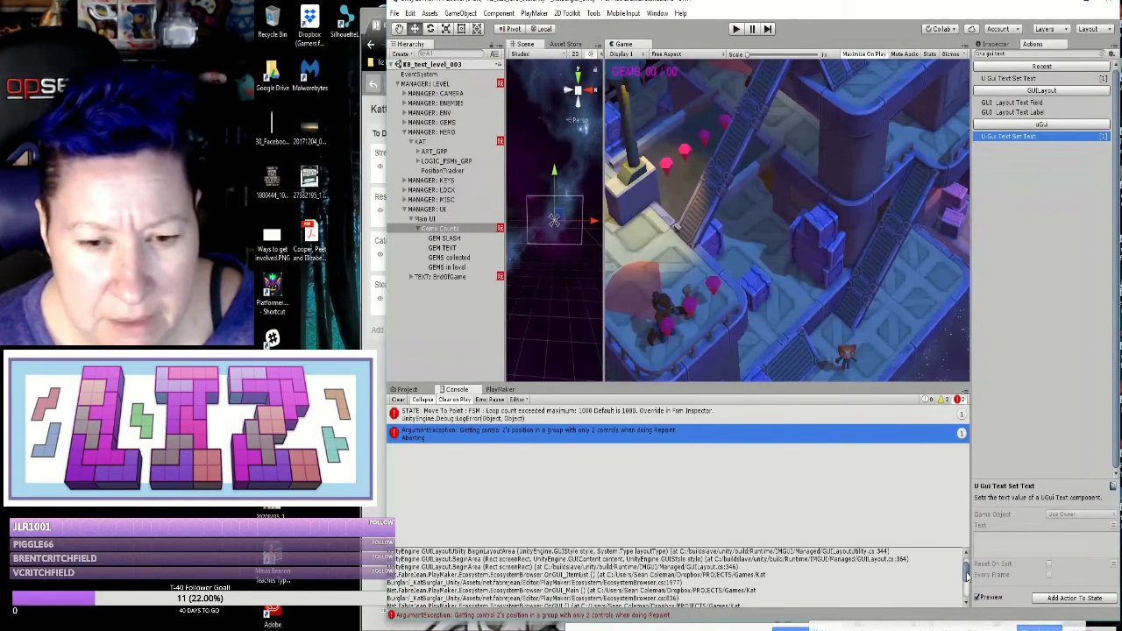
pyautogui.moveTo(967, 576); pyautogui.dragTo(966, 593)
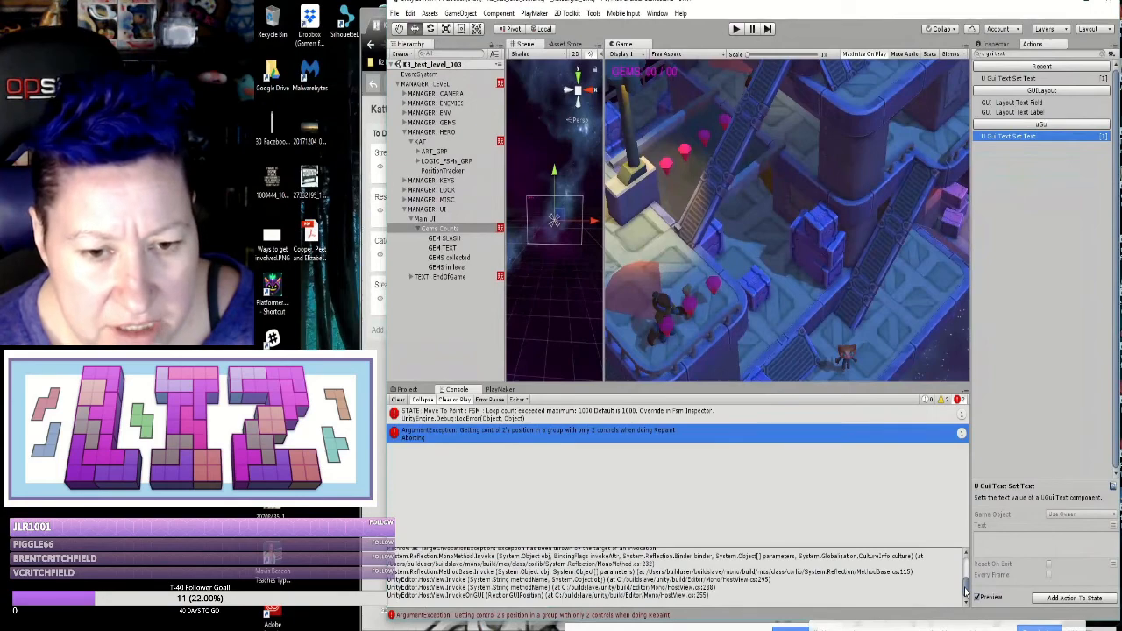
pyautogui.moveTo(966, 593); pyautogui.dragTo(967, 584)
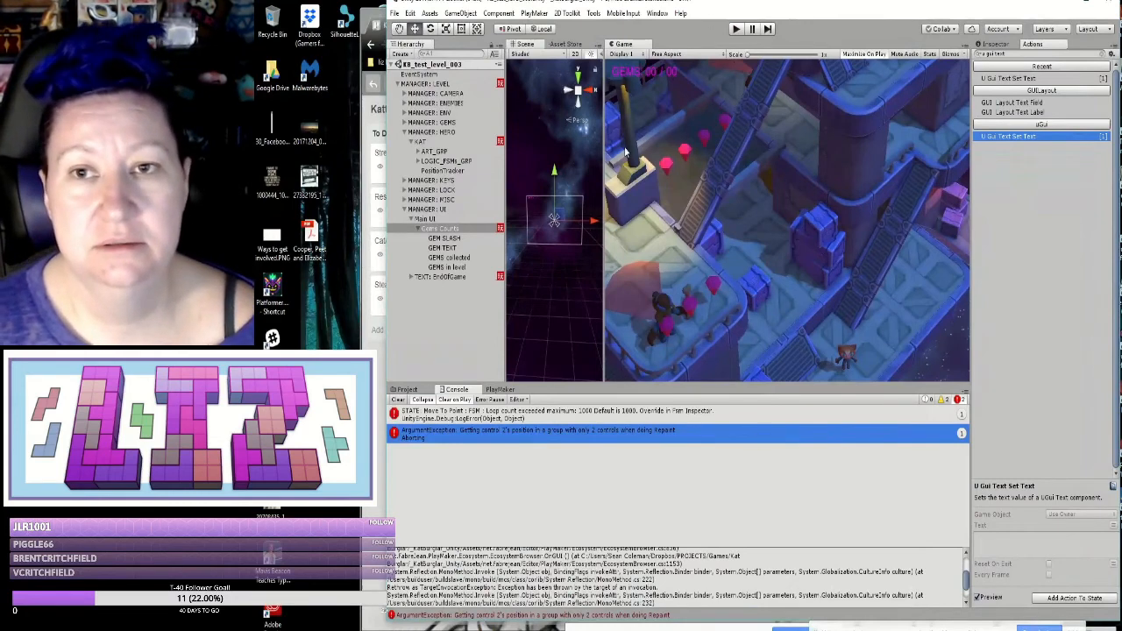
# Step: Play-test the level to check the gem counter, then stop and look through the text objects under Gems Counts
pyautogui.click(736, 29)
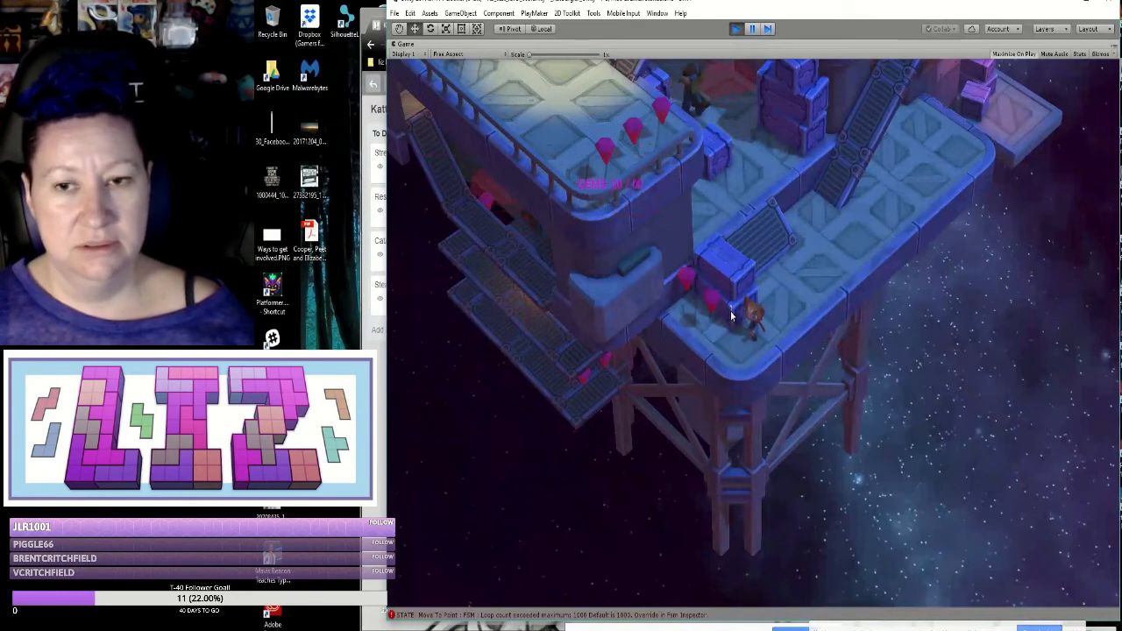
pyautogui.click(736, 29)
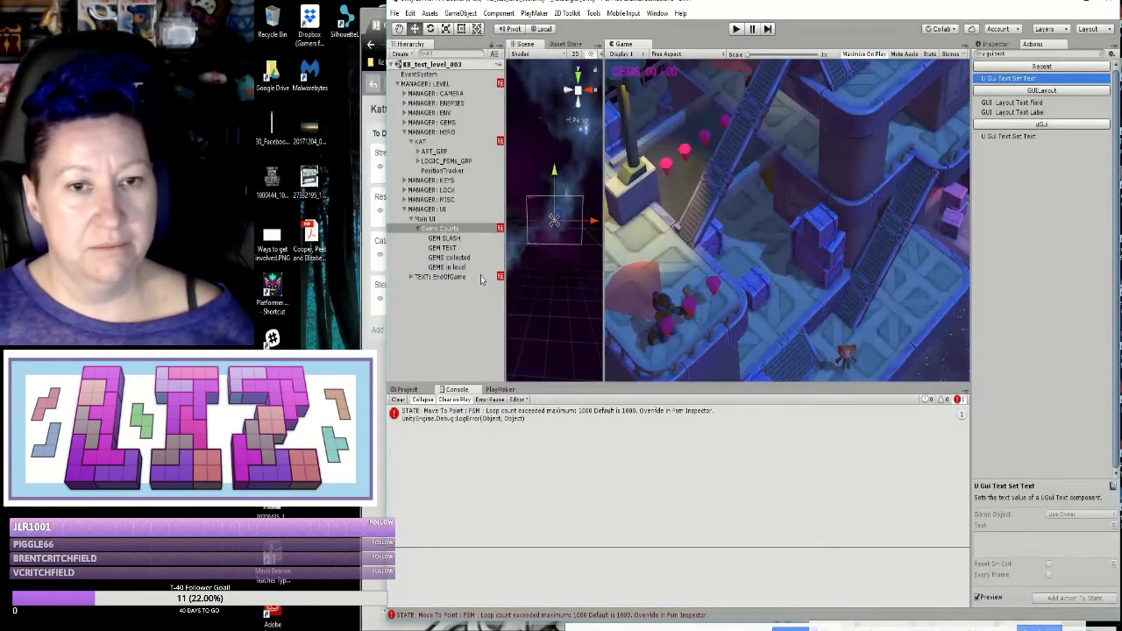
pyautogui.click(445, 239)
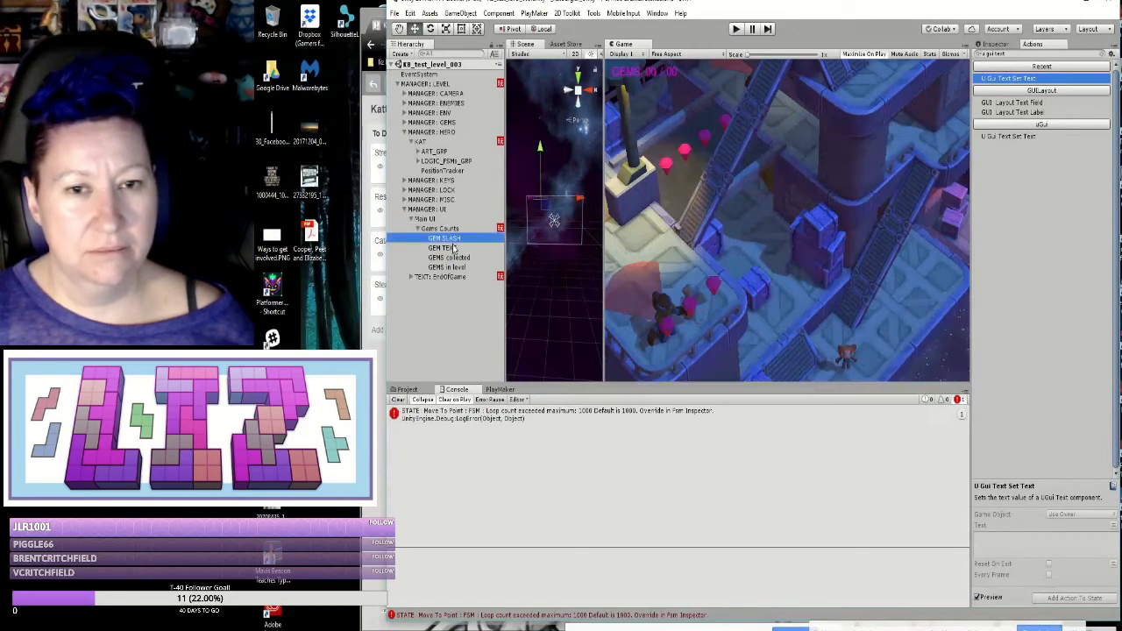
pyautogui.click(447, 248)
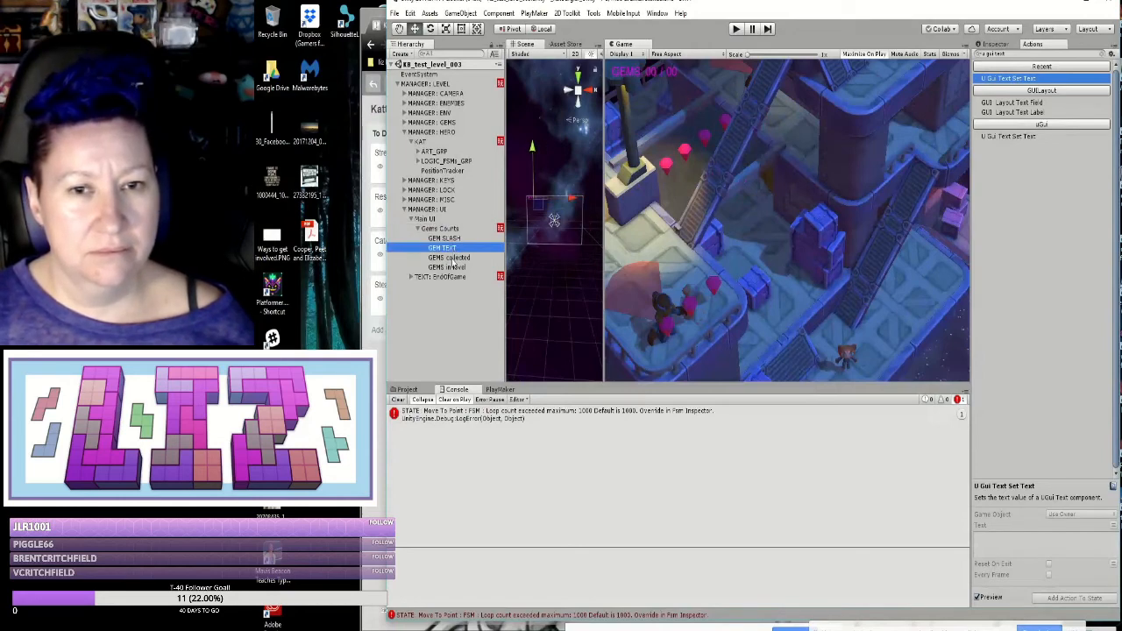
pyautogui.click(453, 259)
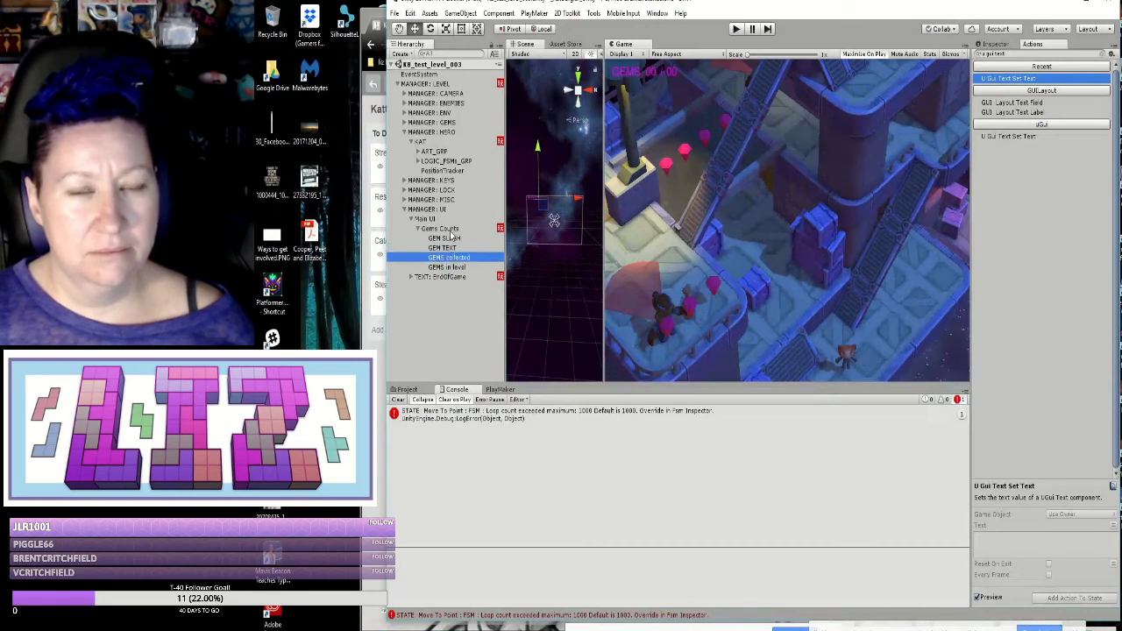
# Step: Copy the "Get gem count from level" state from the Gems Counts FSM
pyautogui.click(451, 230)
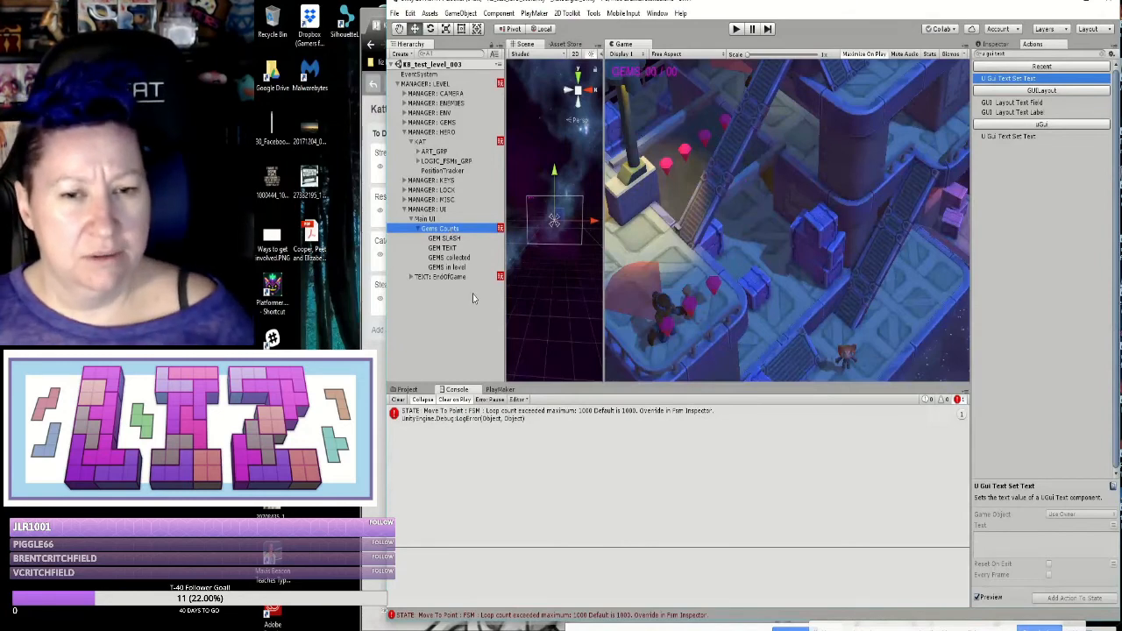
pyautogui.click(500, 389)
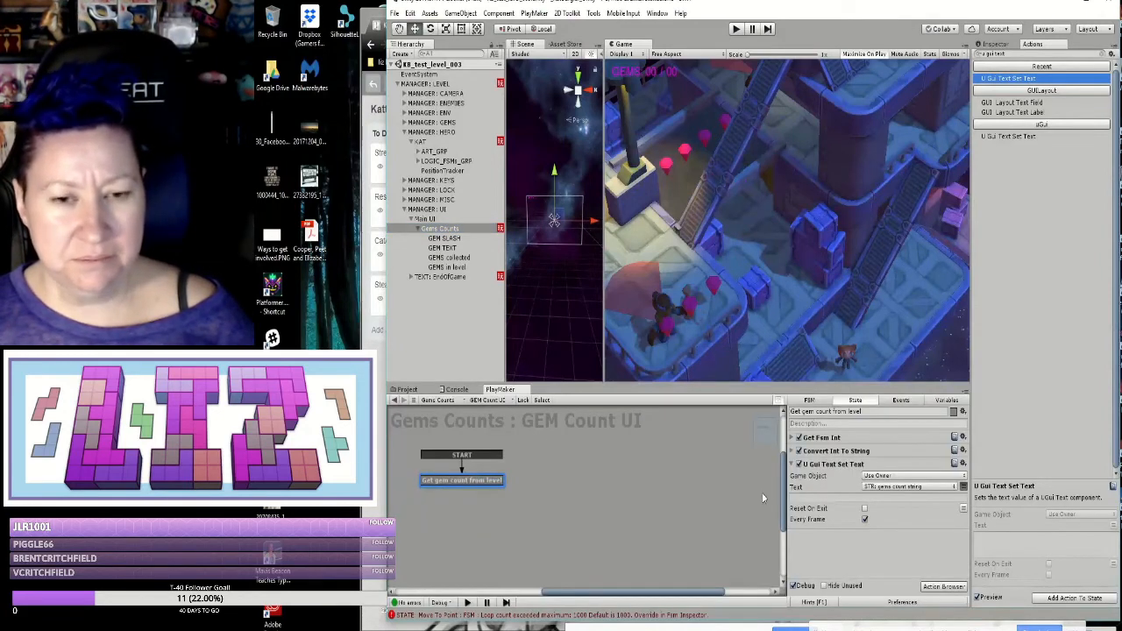
pyautogui.rightClick(494, 482)
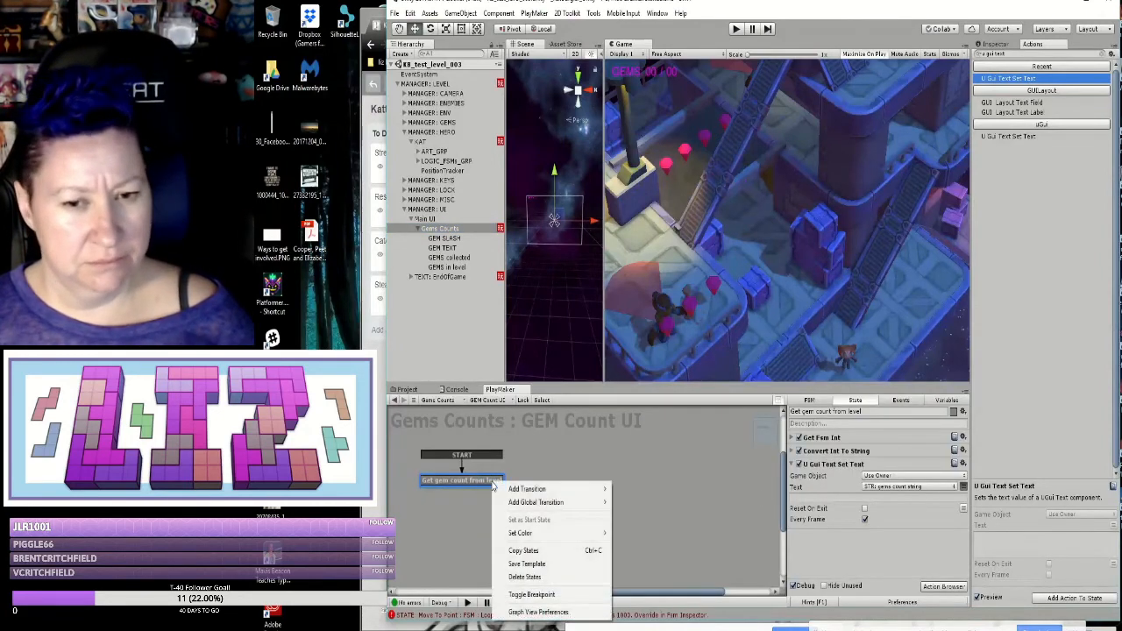
pyautogui.click(524, 551)
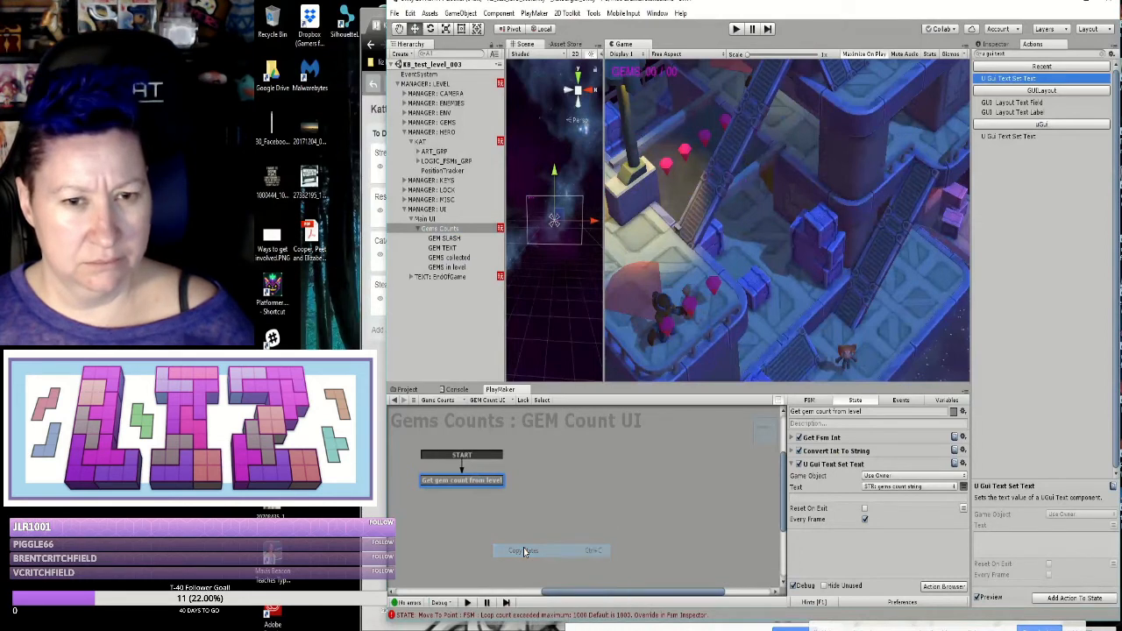
# Step: Add an FSM to the GEMS collected object and paste the copied state into it, replacing the start state
pyautogui.click(449, 258)
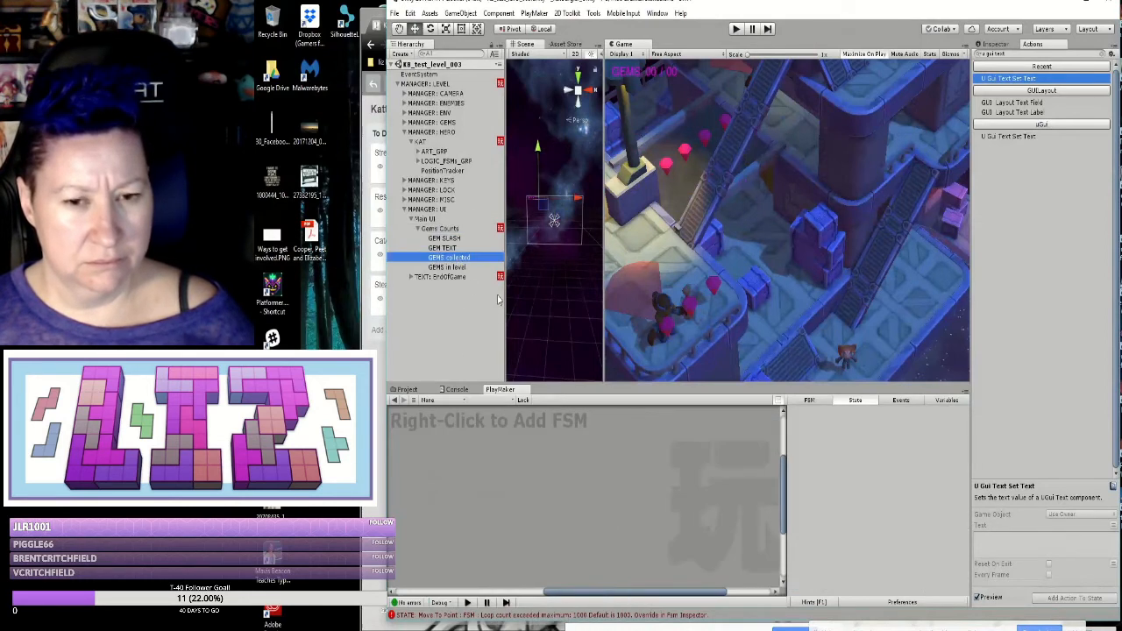
pyautogui.rightClick(502, 472)
pyautogui.click(517, 480)
pyautogui.rightClick(494, 477)
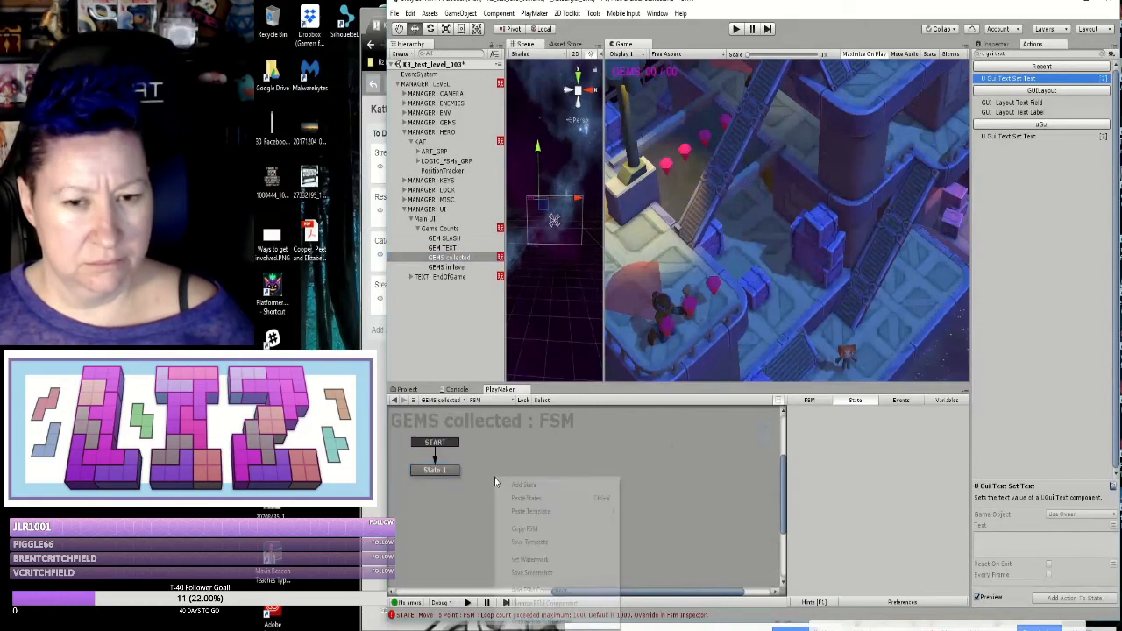
pyautogui.click(518, 497)
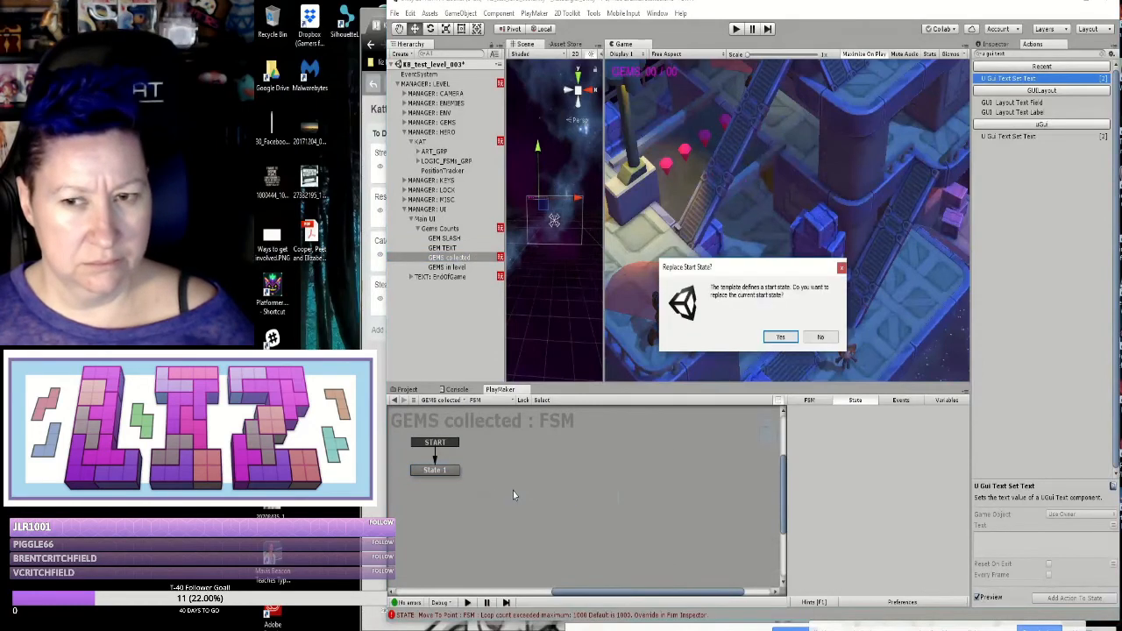
pyautogui.click(778, 337)
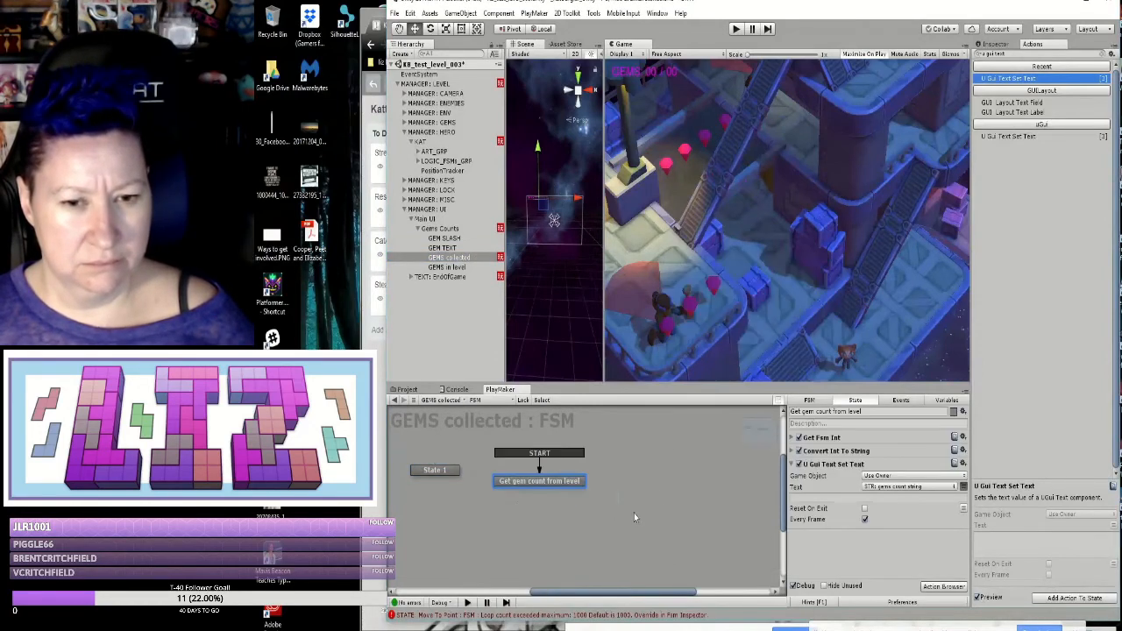
# Step: Delete the unused State 1 from the GEMS collected FSM, leaving the "Get gem count from level" state selected
pyautogui.click(456, 474)
pyautogui.rightClick(456, 475)
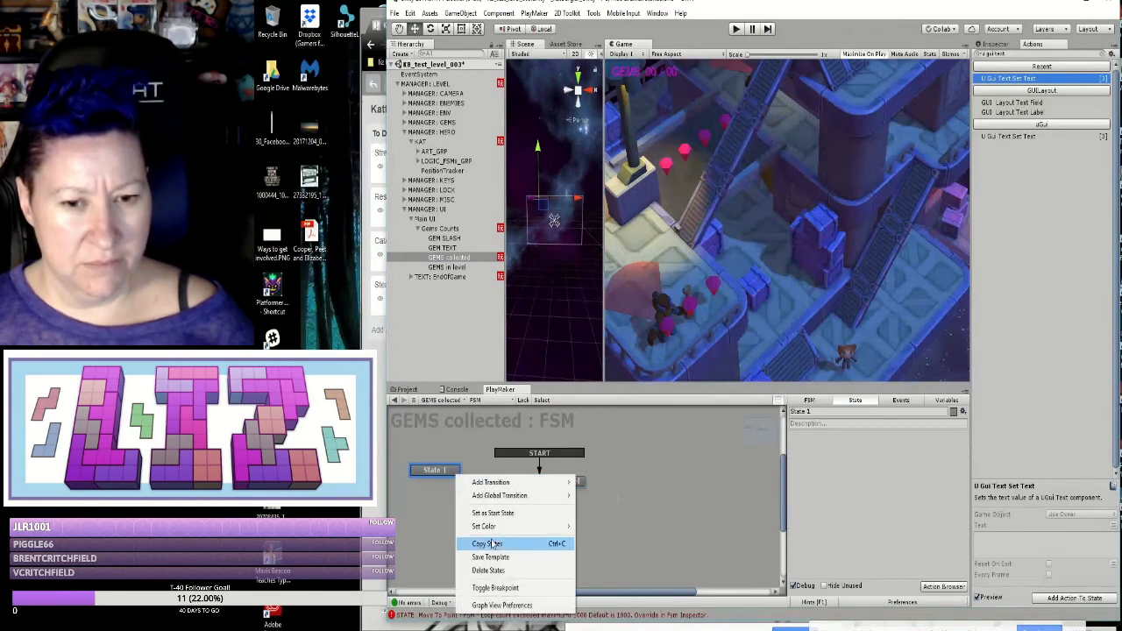
pyautogui.click(488, 571)
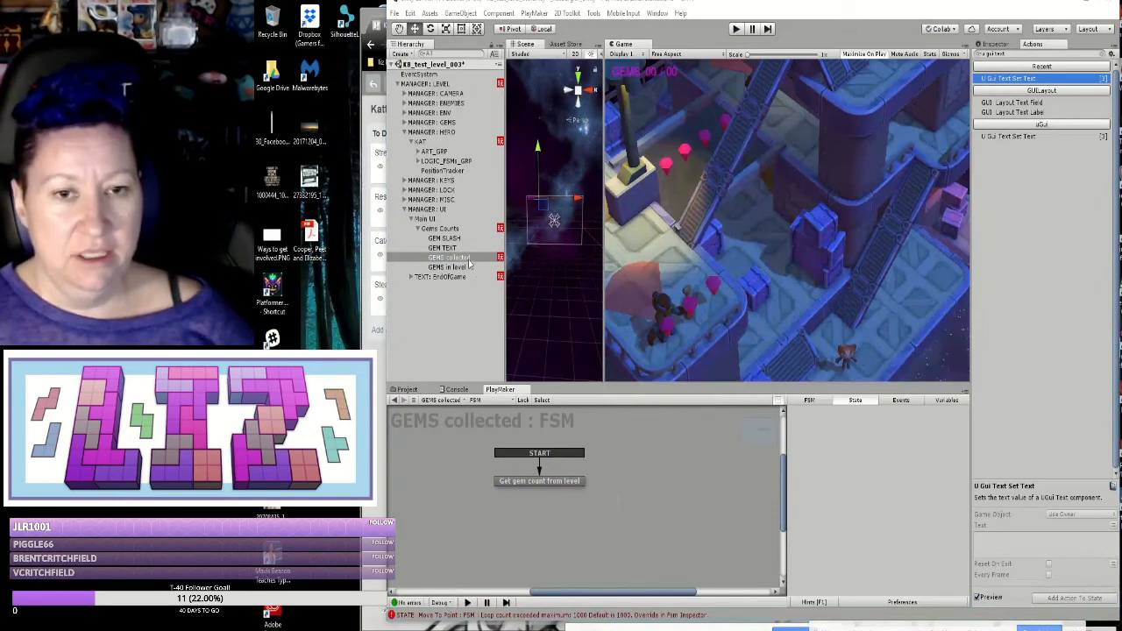
pyautogui.click(565, 483)
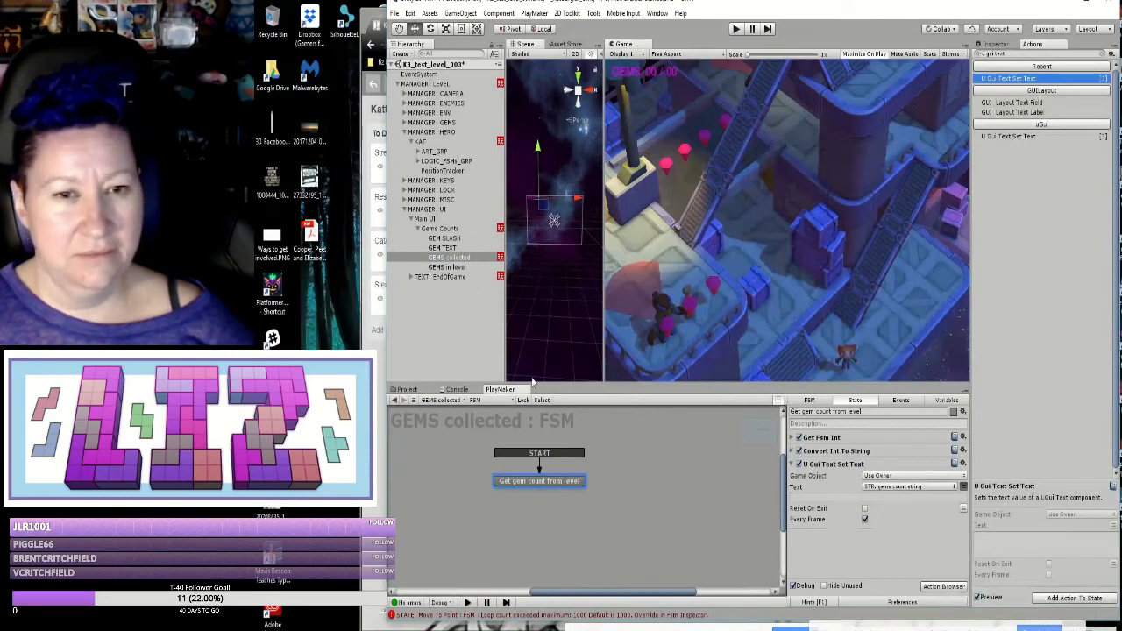
# Step: Remove the GEM Count UI FSM from the Gems Counts object
pyautogui.click(447, 229)
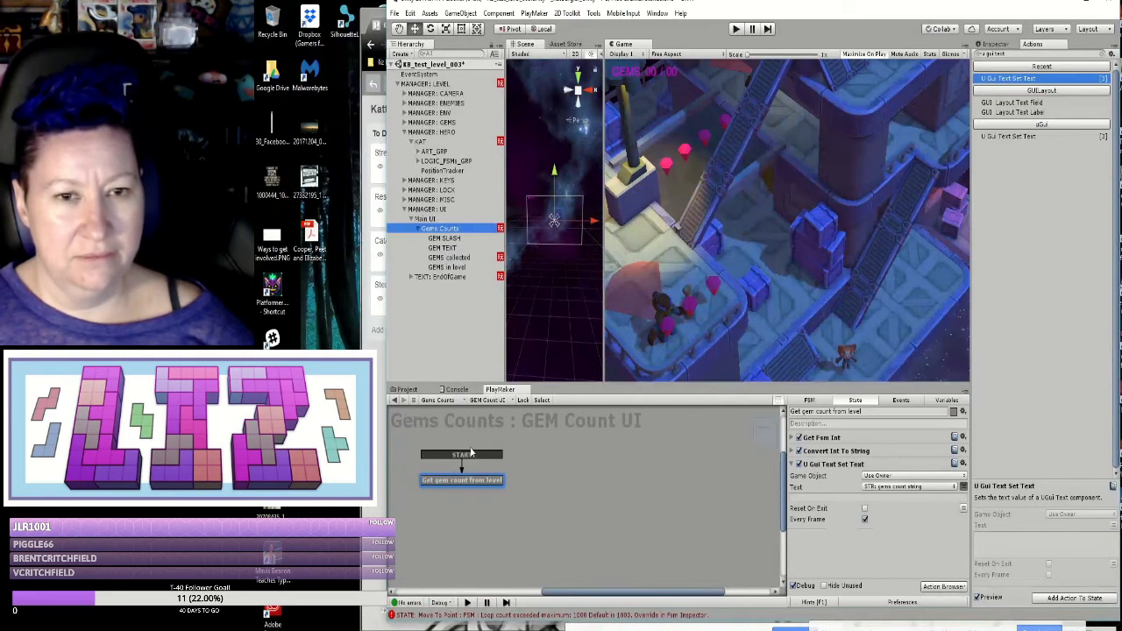
pyautogui.rightClick(468, 232)
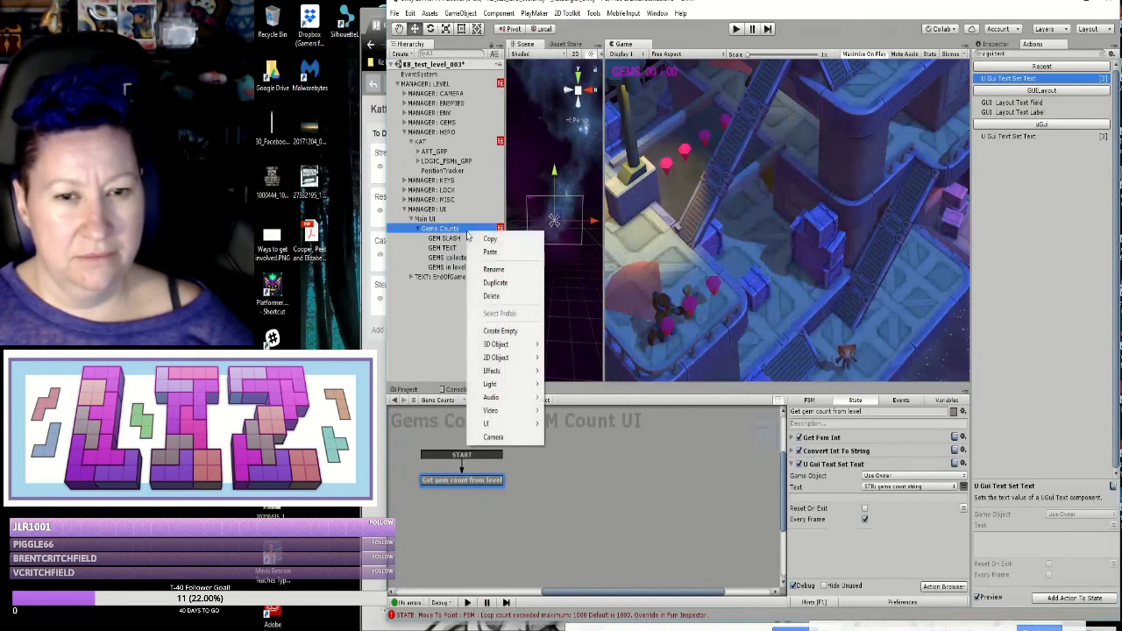
pyautogui.click(569, 543)
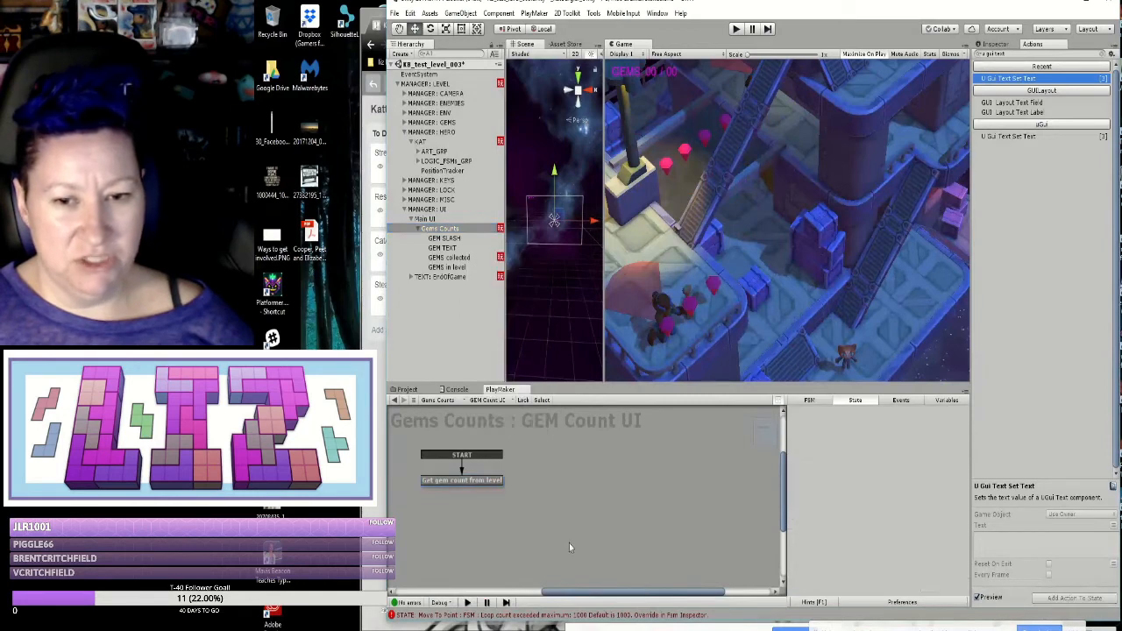
pyautogui.rightClick(569, 543)
pyautogui.click(618, 511)
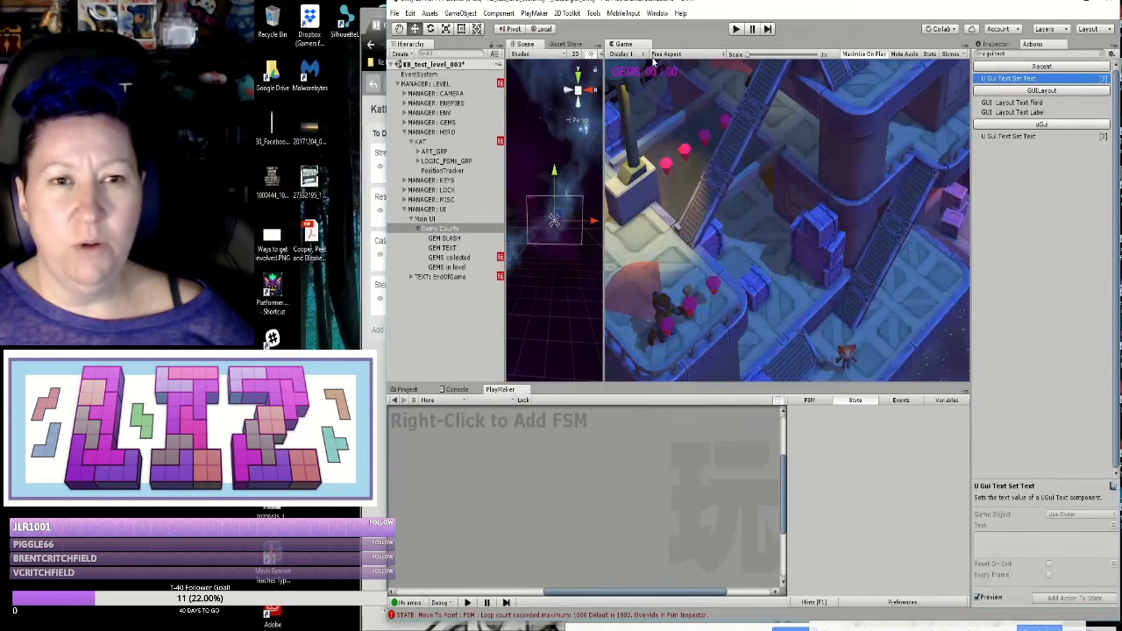
# Step: Save the scene and reposition the editor window on the desktop
pyautogui.click(396, 13)
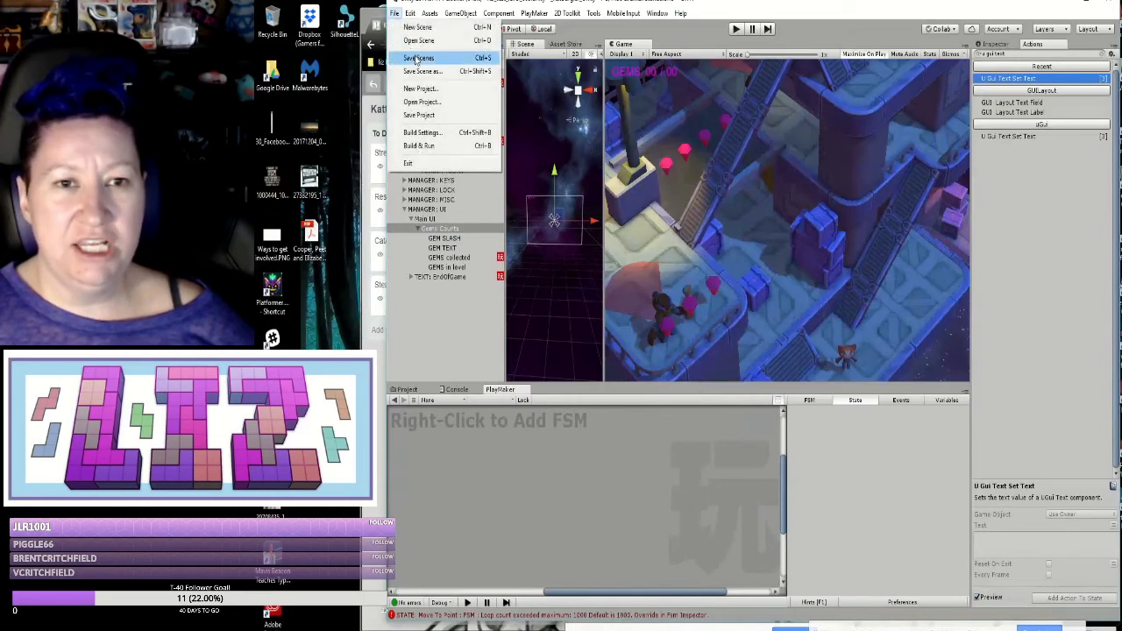
pyautogui.click(418, 58)
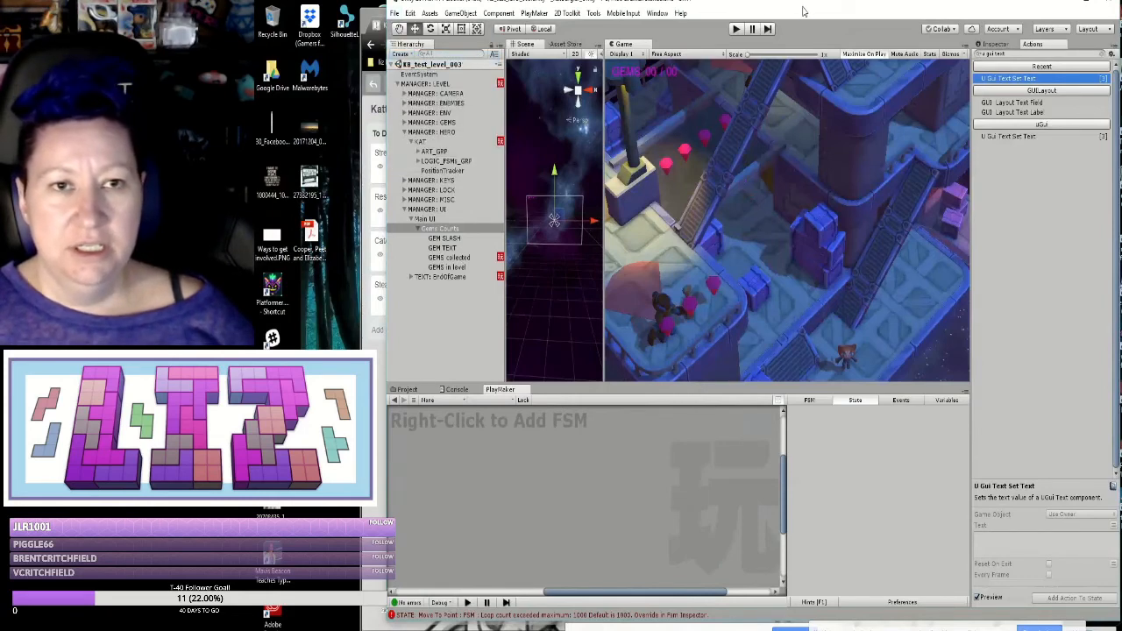
pyautogui.moveTo(804, 7); pyautogui.dragTo(785, 24)
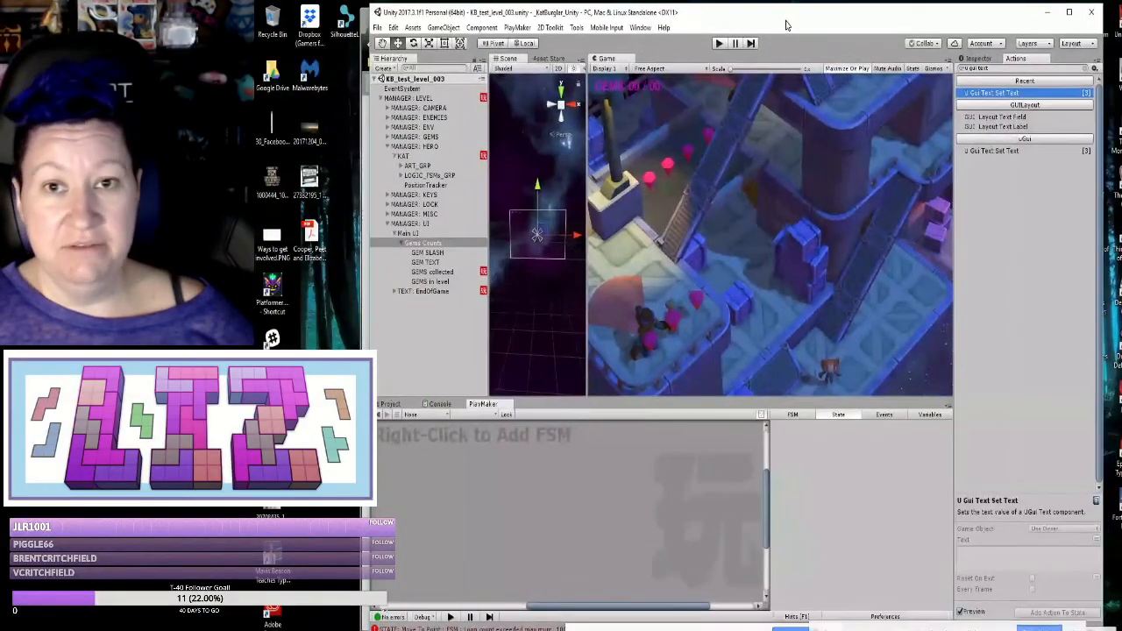
# Step: Play-test the level, moving the hero around to collect gems and check the counter, and stop the game
pyautogui.click(718, 43)
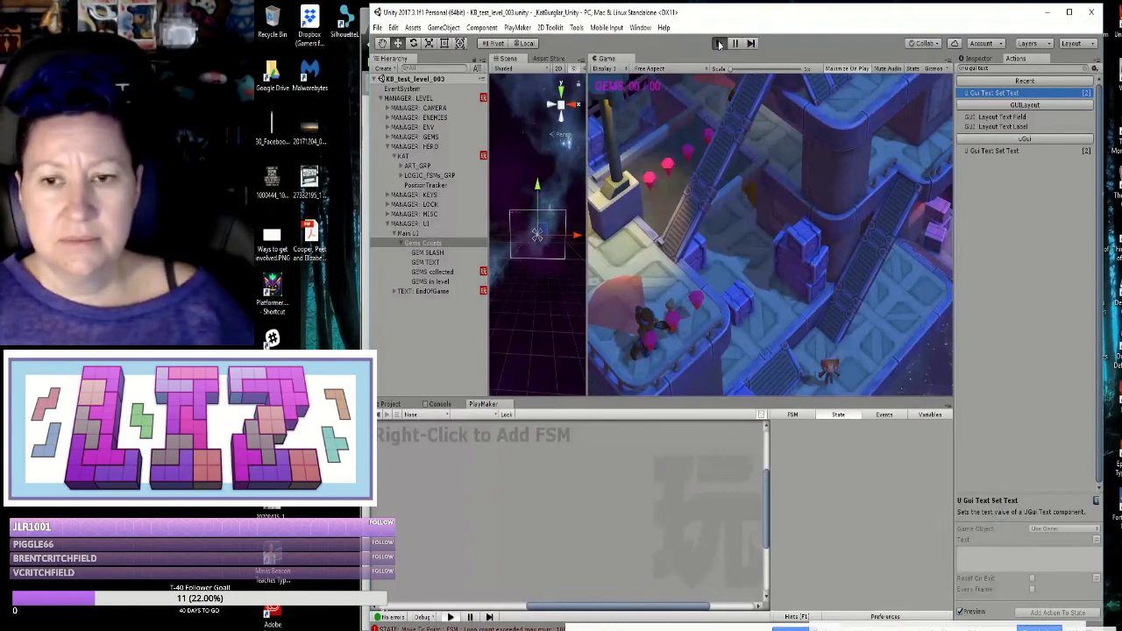
pyautogui.click(719, 44)
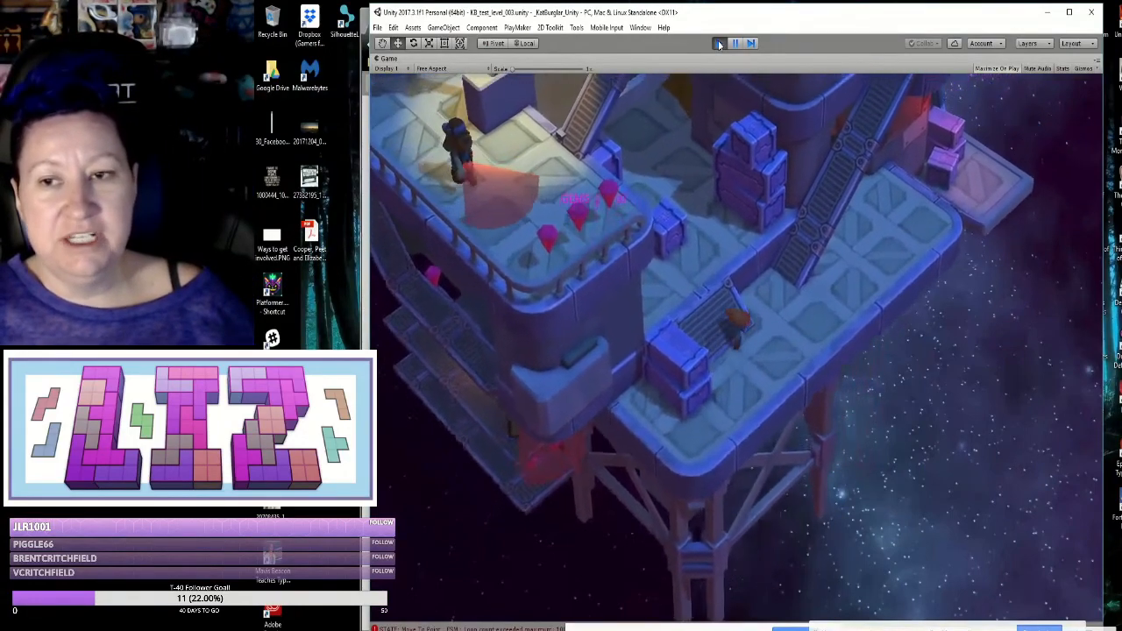
pyautogui.press('d')
pyautogui.press('w')
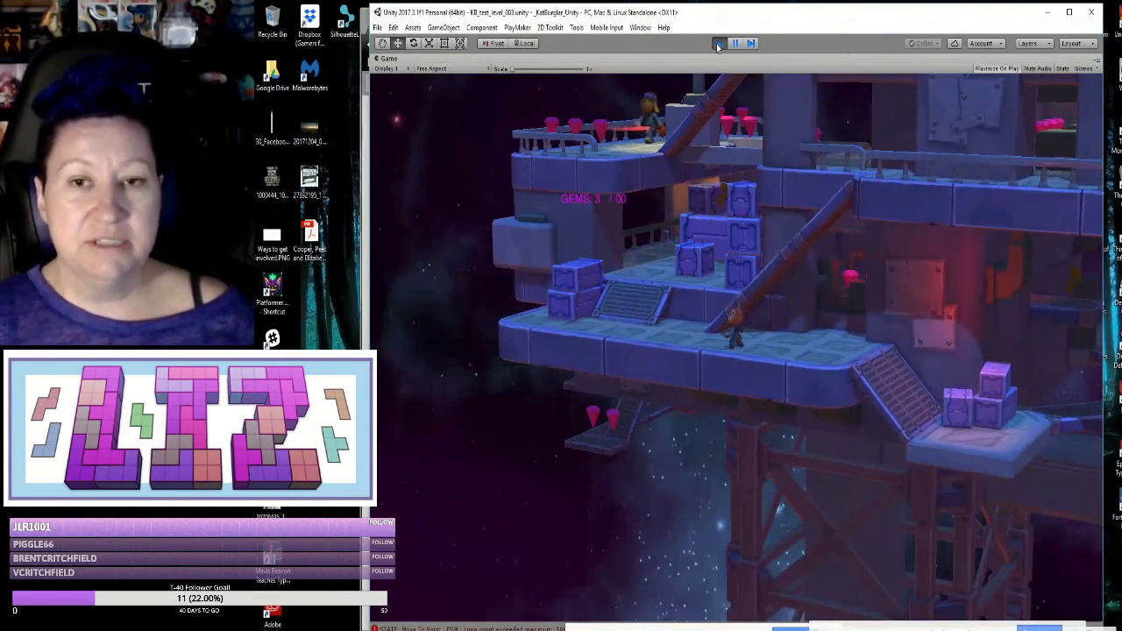
pyautogui.click(718, 43)
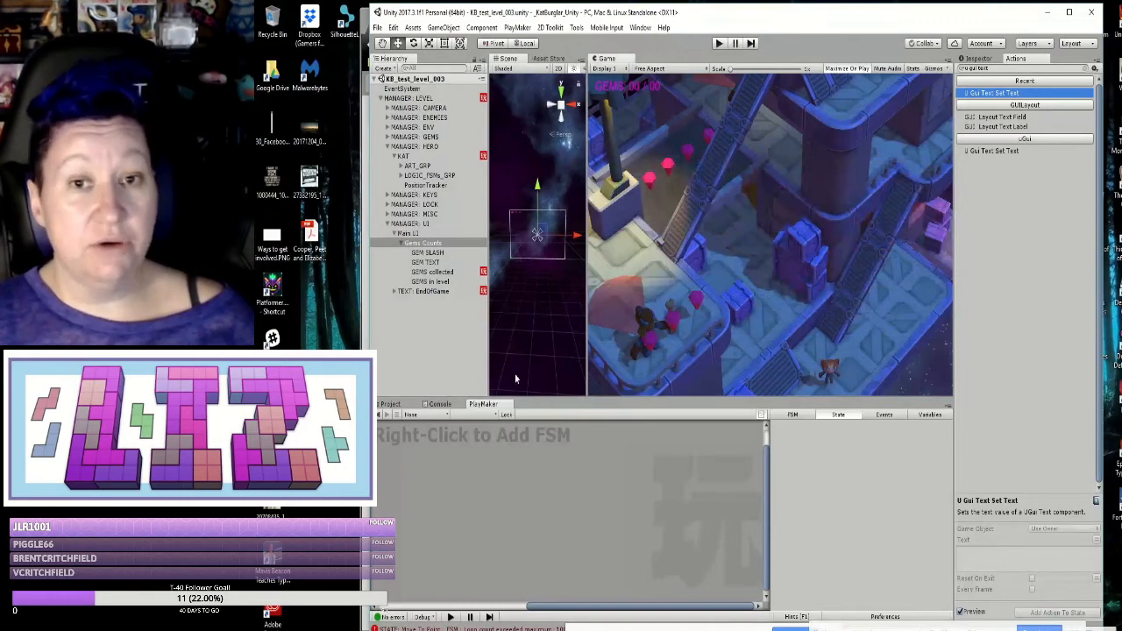
# Step: Examine the Lock object's FSM under MANAGER: LOCK, reading the Key Check state's Get Fsm Int and Int Compare actions
pyautogui.click(434, 281)
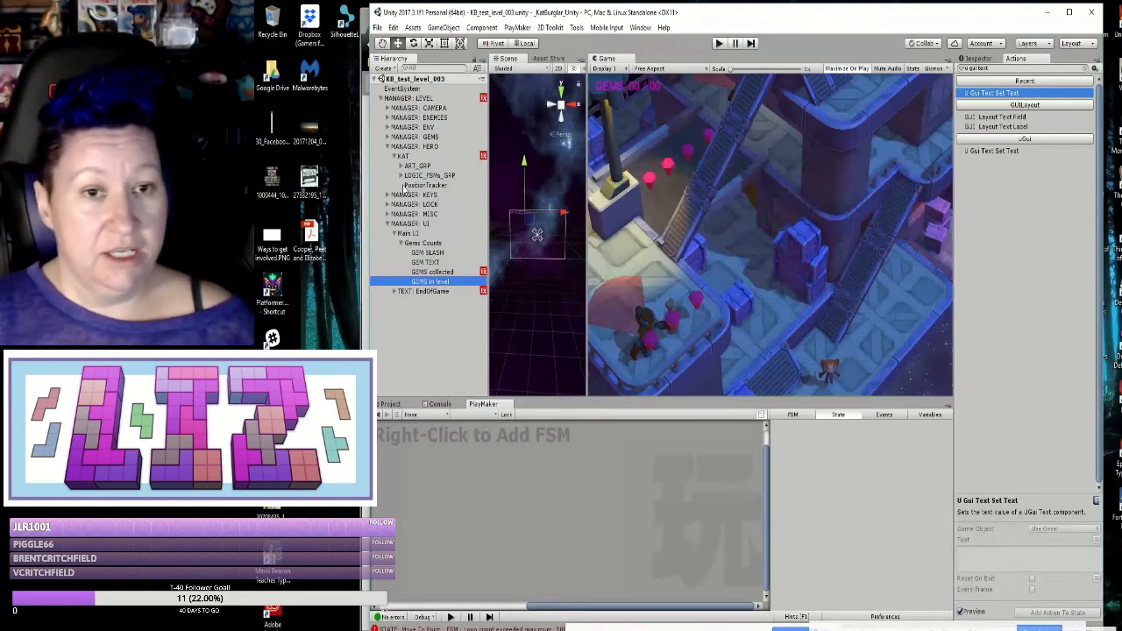
pyautogui.click(387, 205)
pyautogui.click(403, 214)
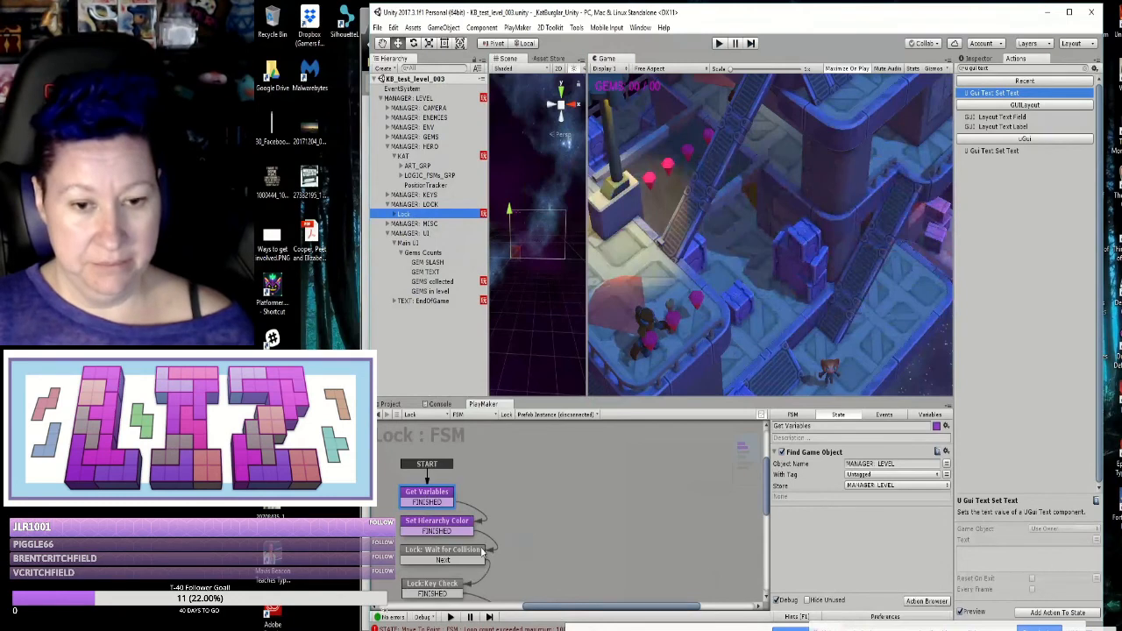
pyautogui.click(481, 550)
pyautogui.click(456, 586)
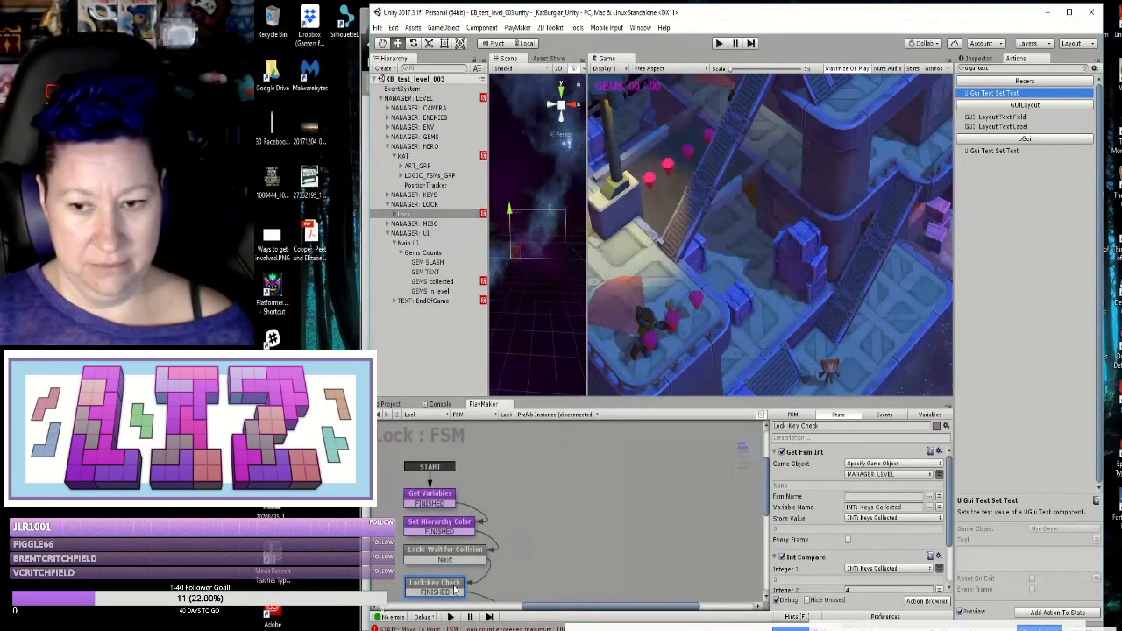
pyautogui.scroll(-1, 879, 560)
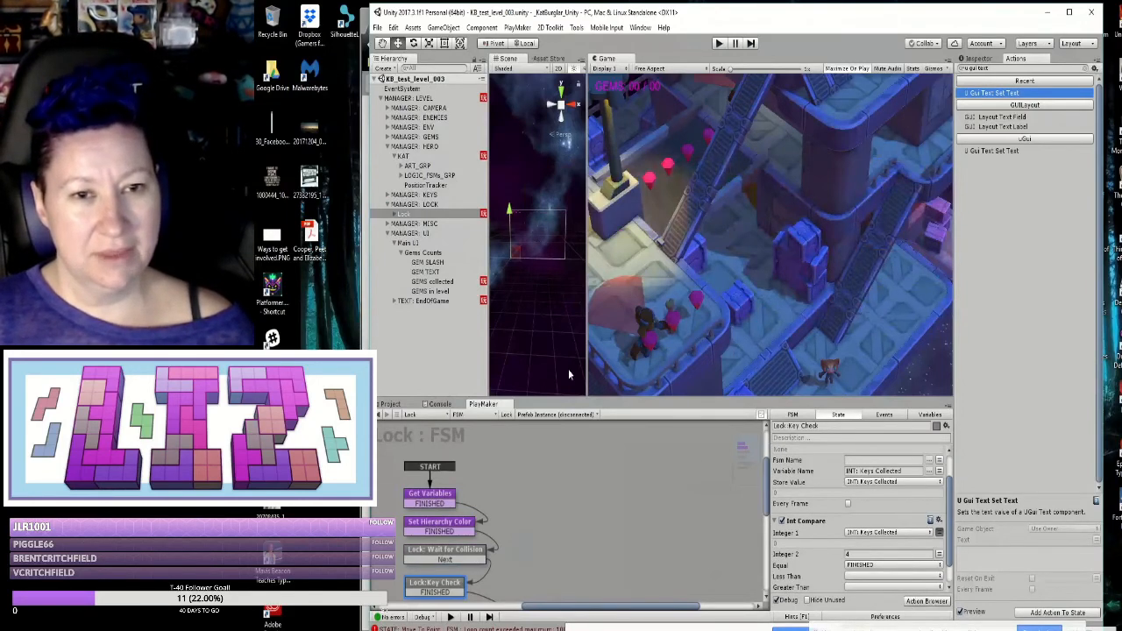
# Step: Look at the keys under MANAGER: KEYS and search the PlayMaker actions for "count"
pyautogui.click(387, 195)
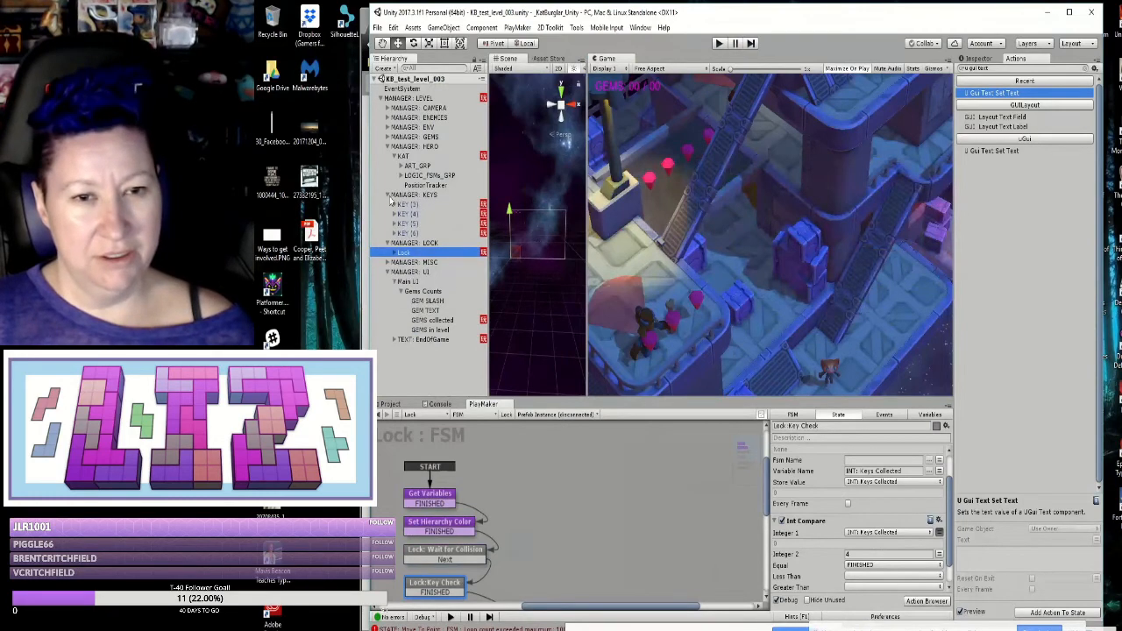
pyautogui.click(417, 196)
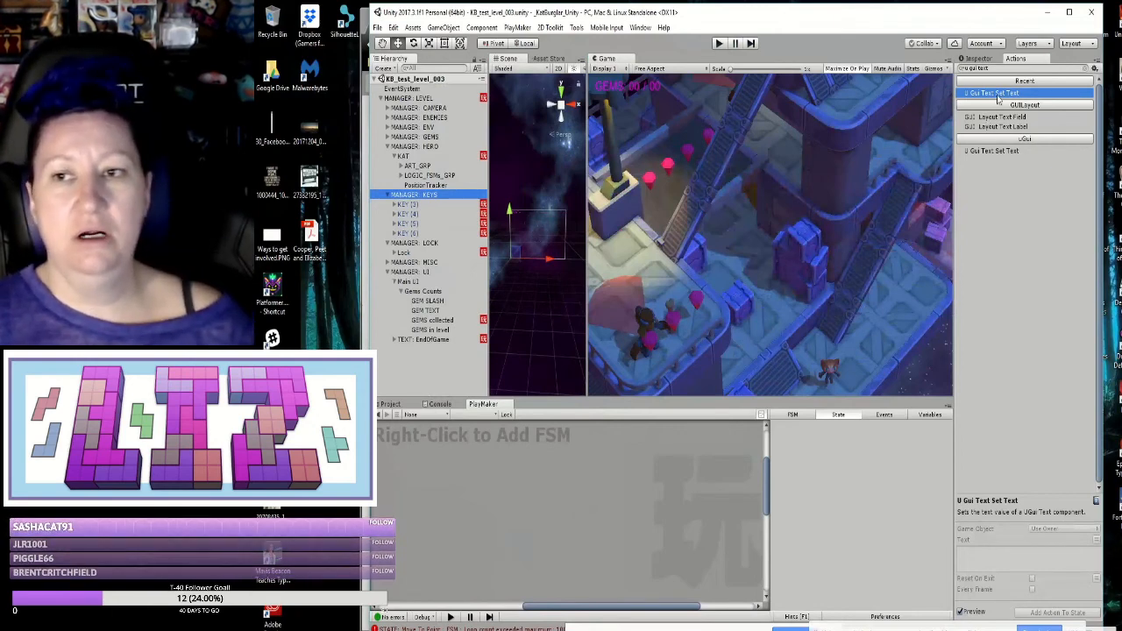
pyautogui.click(990, 68)
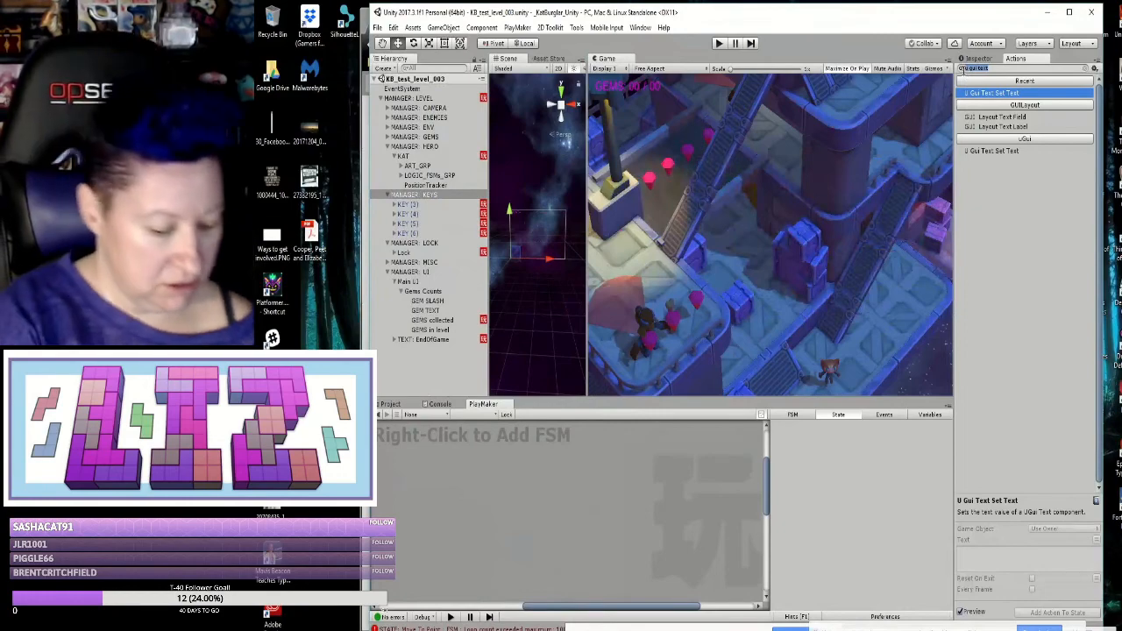
pyautogui.write('count')
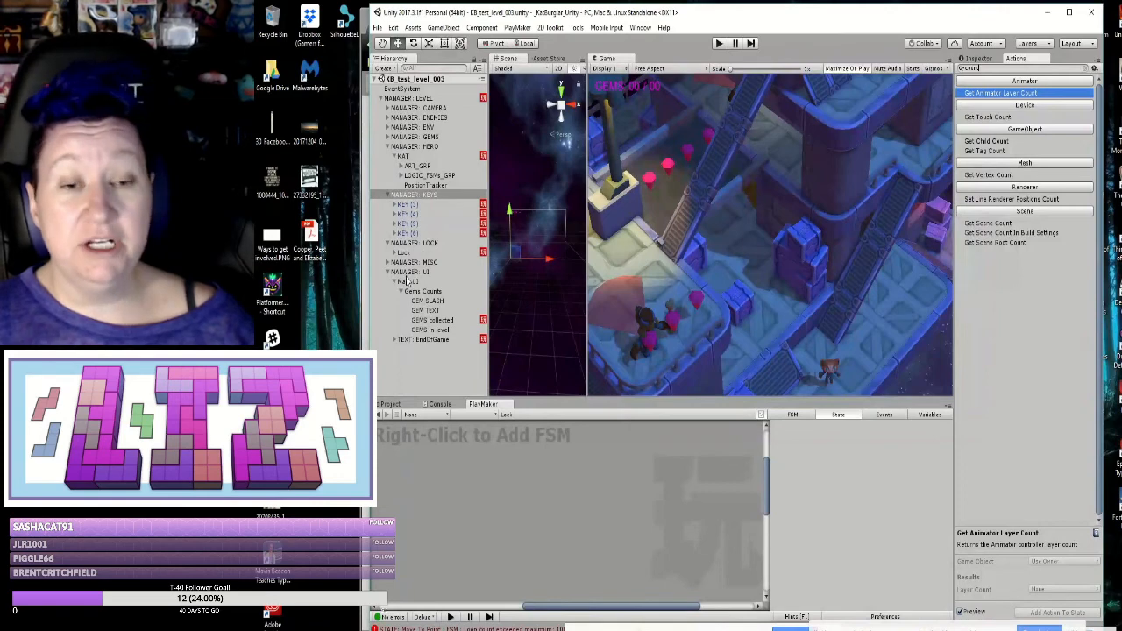
pyautogui.click(390, 195)
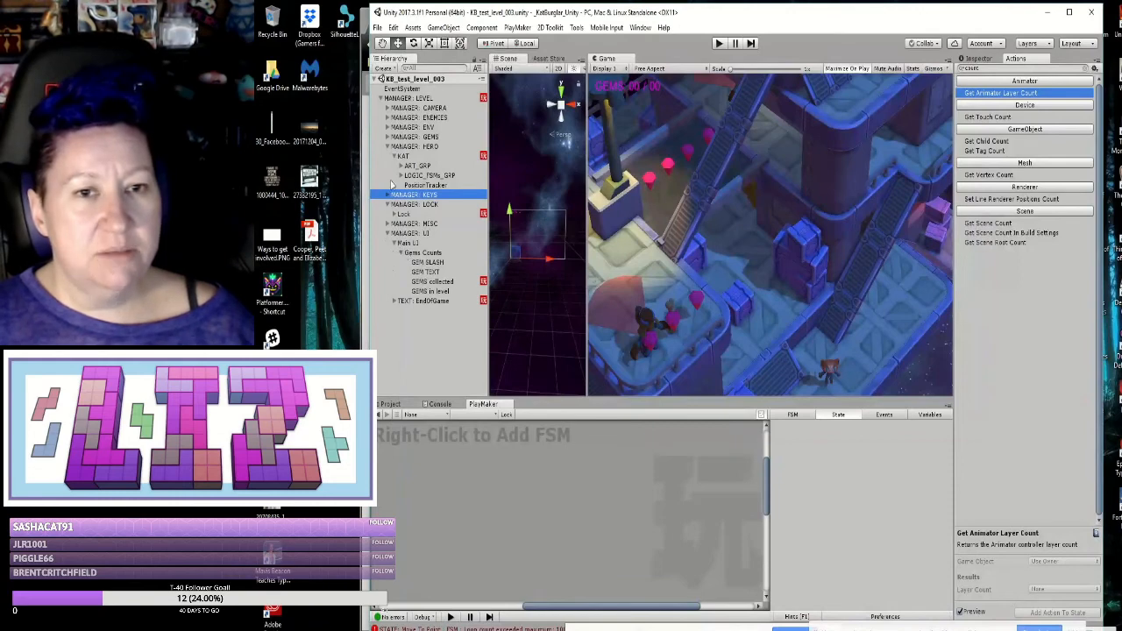
# Step: Create a new tag named GEM, starting from the tag setting of MANAGER: GEMS
pyautogui.click(388, 137)
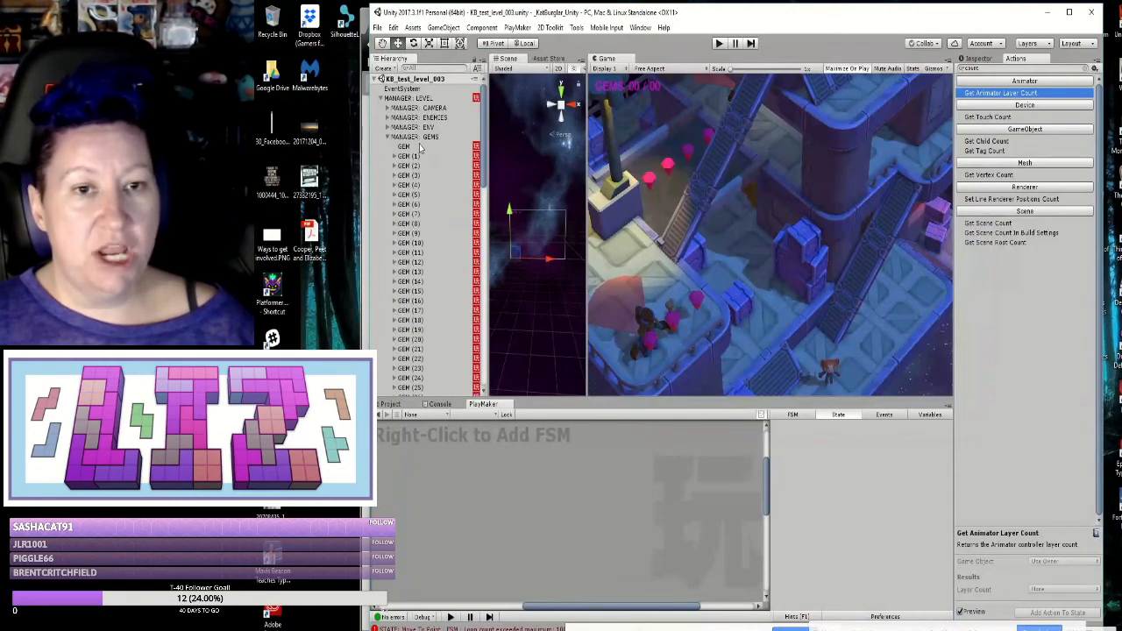
pyautogui.click(412, 138)
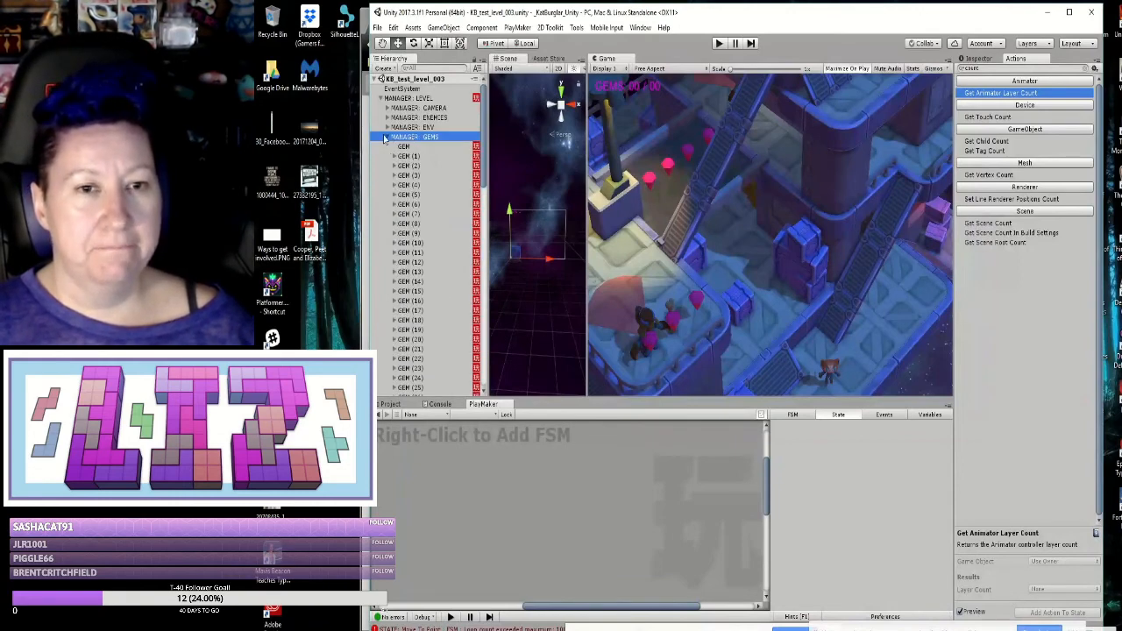
pyautogui.click(980, 59)
pyautogui.click(1006, 85)
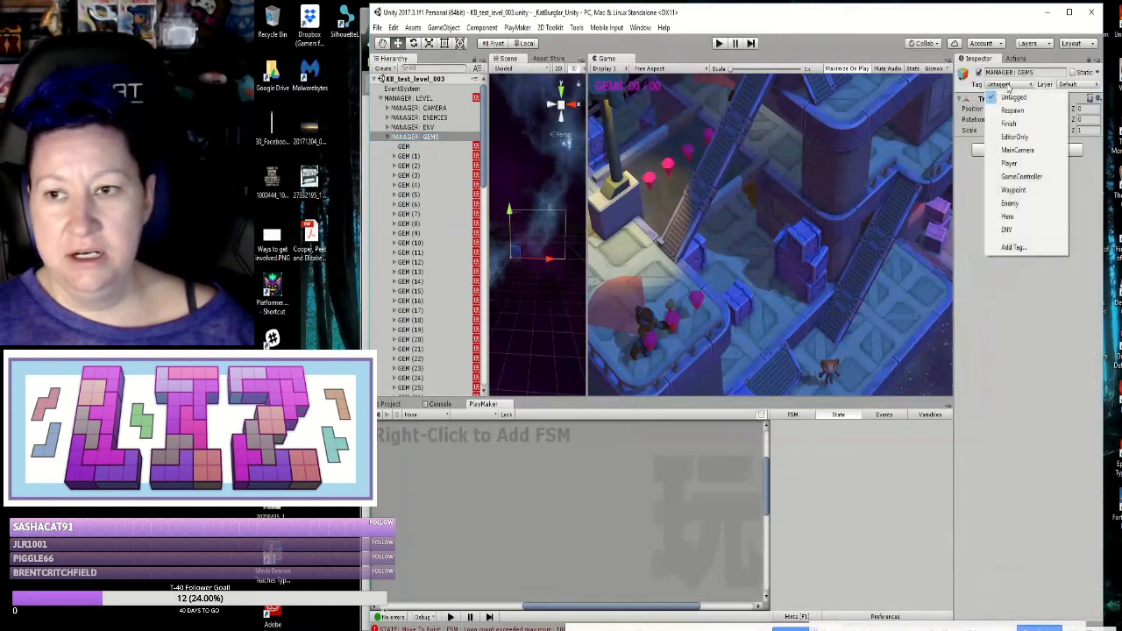
pyautogui.click(1013, 248)
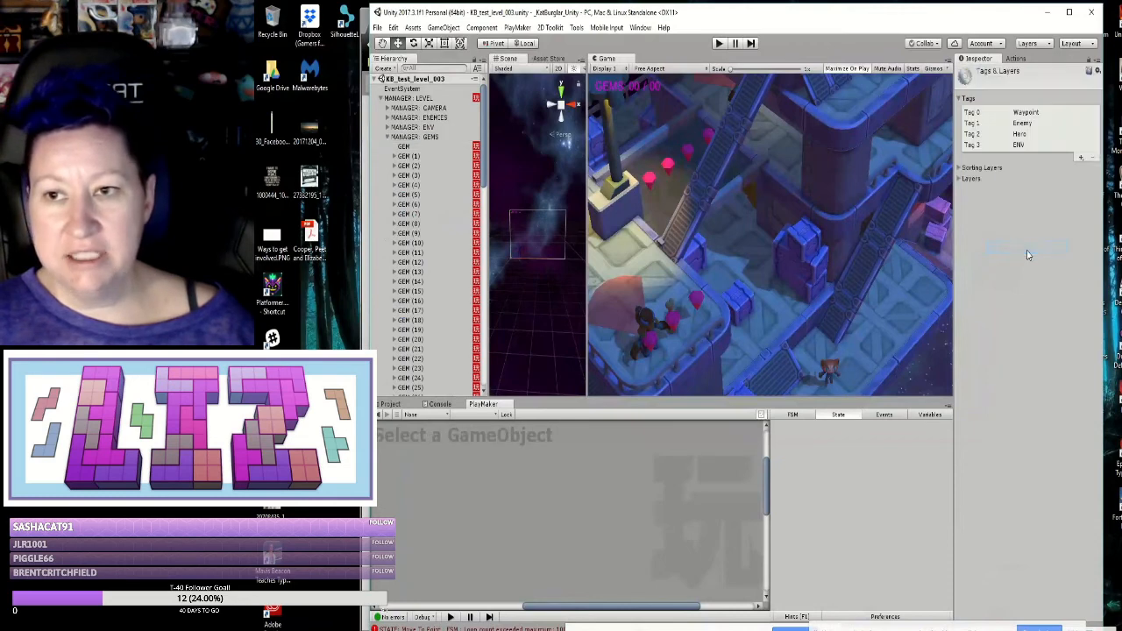
pyautogui.click(1081, 157)
pyautogui.write('GEM')
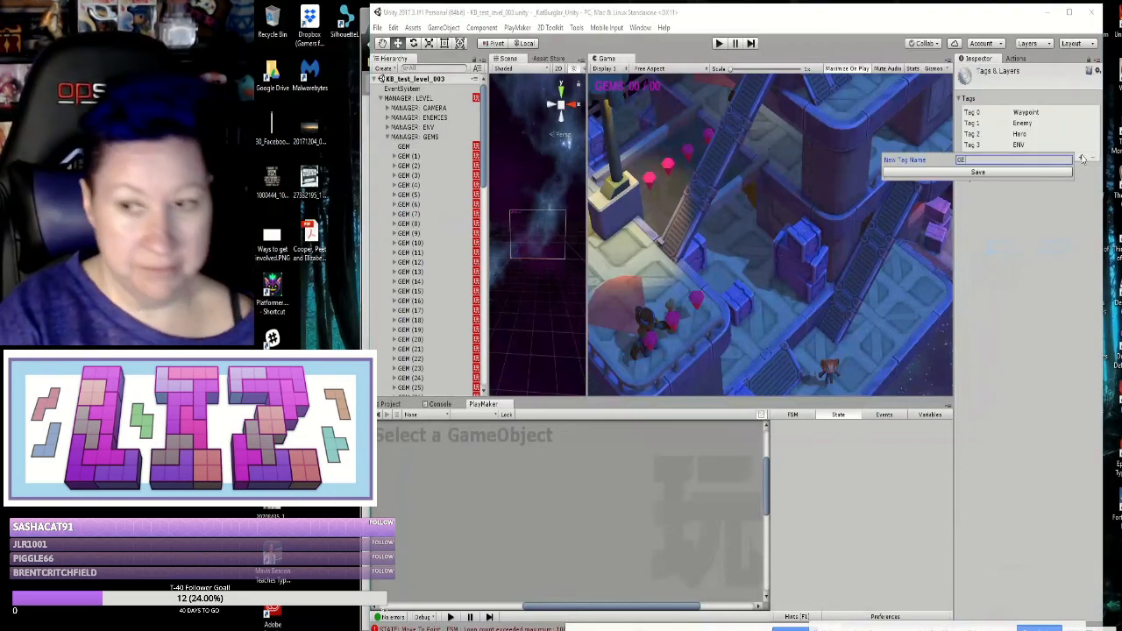
pyautogui.click(1034, 175)
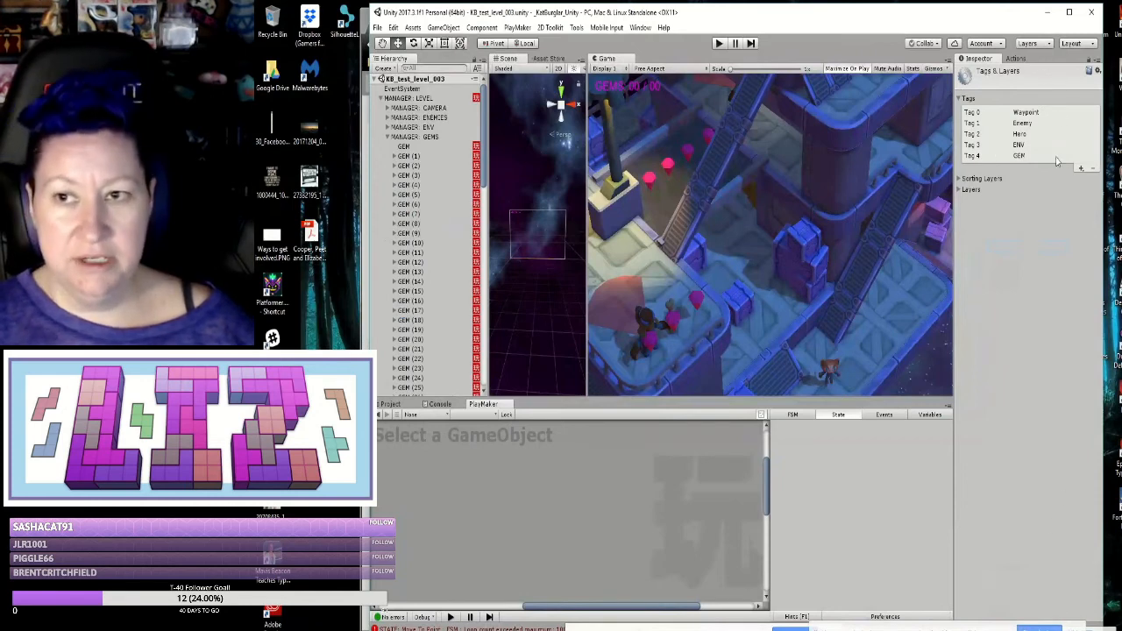
# Step: Assign the GEM tag to the MANAGER: GEMS object
pyautogui.click(408, 137)
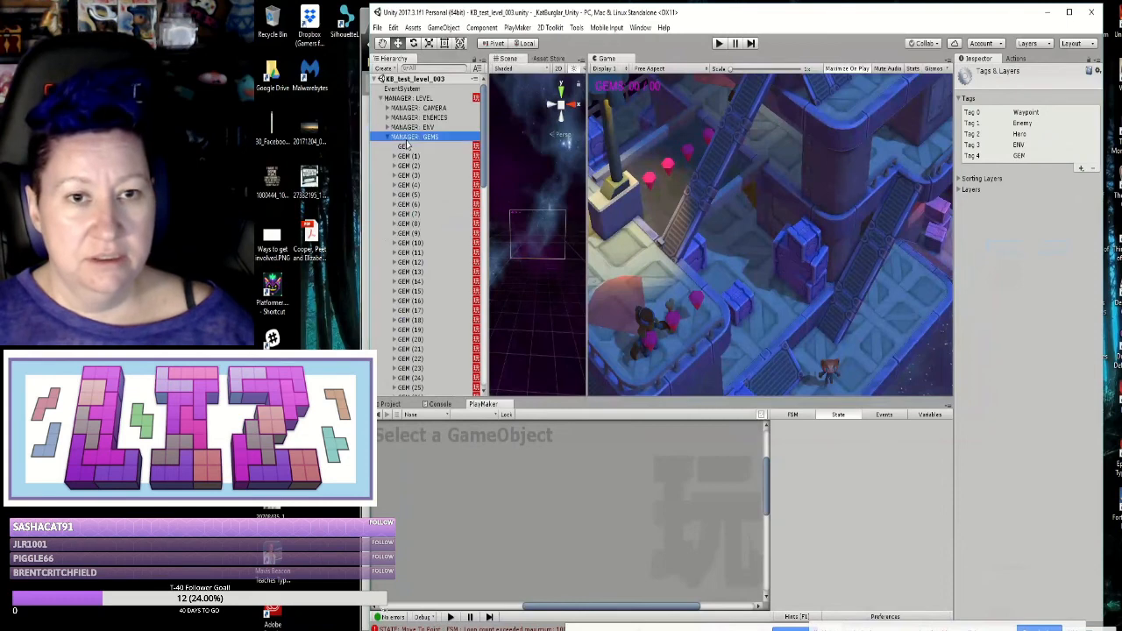
pyautogui.click(1017, 84)
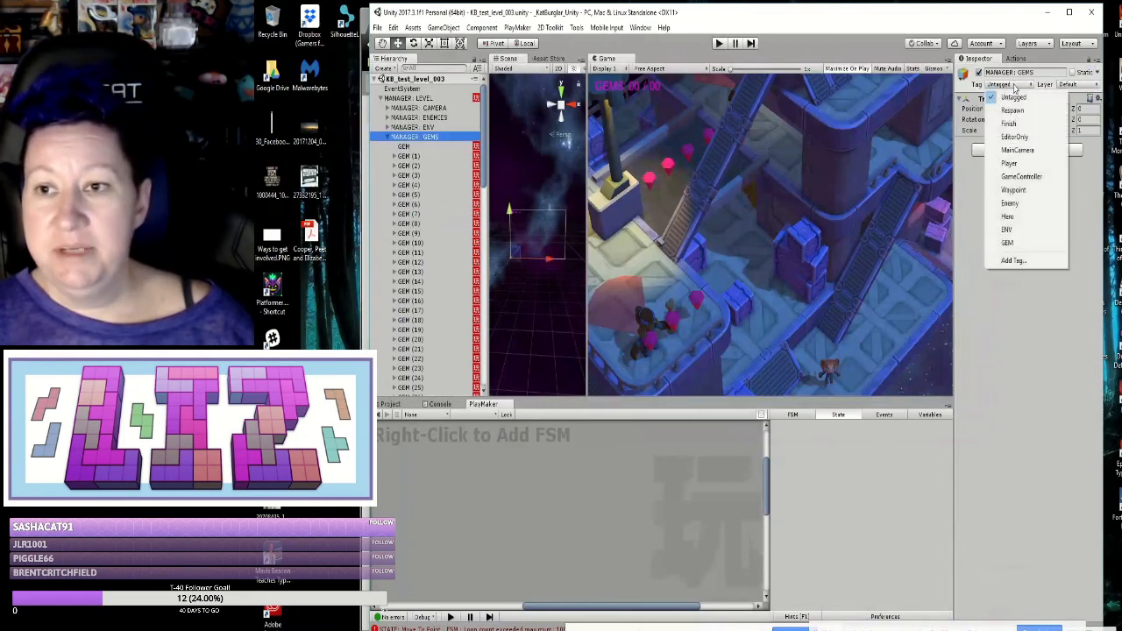
pyautogui.click(1013, 245)
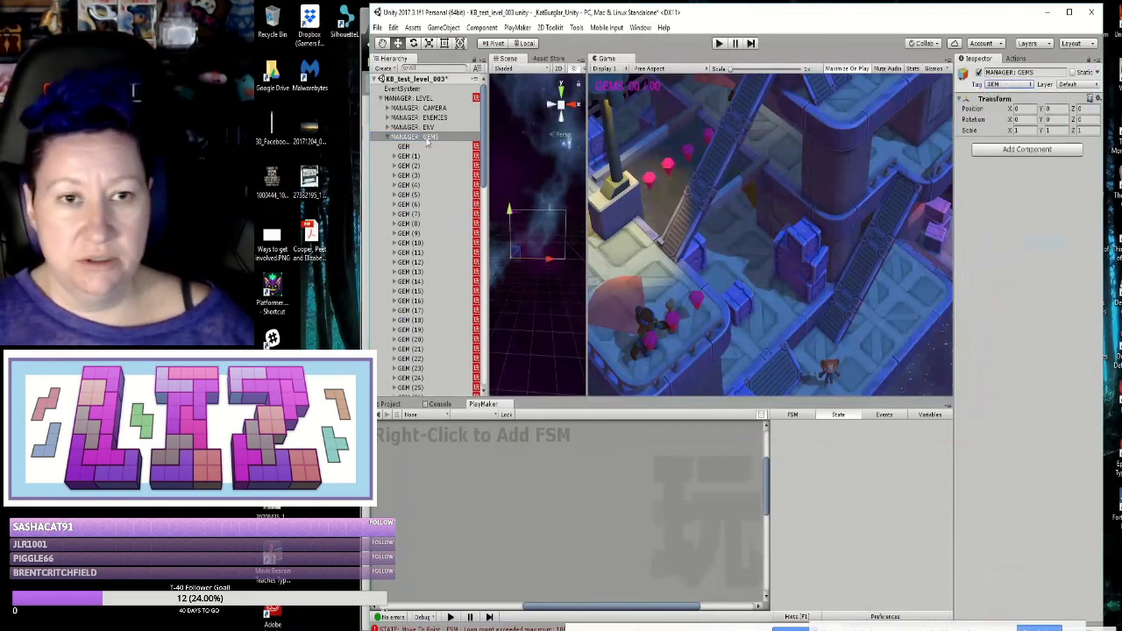
# Step: Assign the GEM tag to all gem objects under MANAGER: GEMS, from GEM through GEM (75)
pyautogui.click(414, 148)
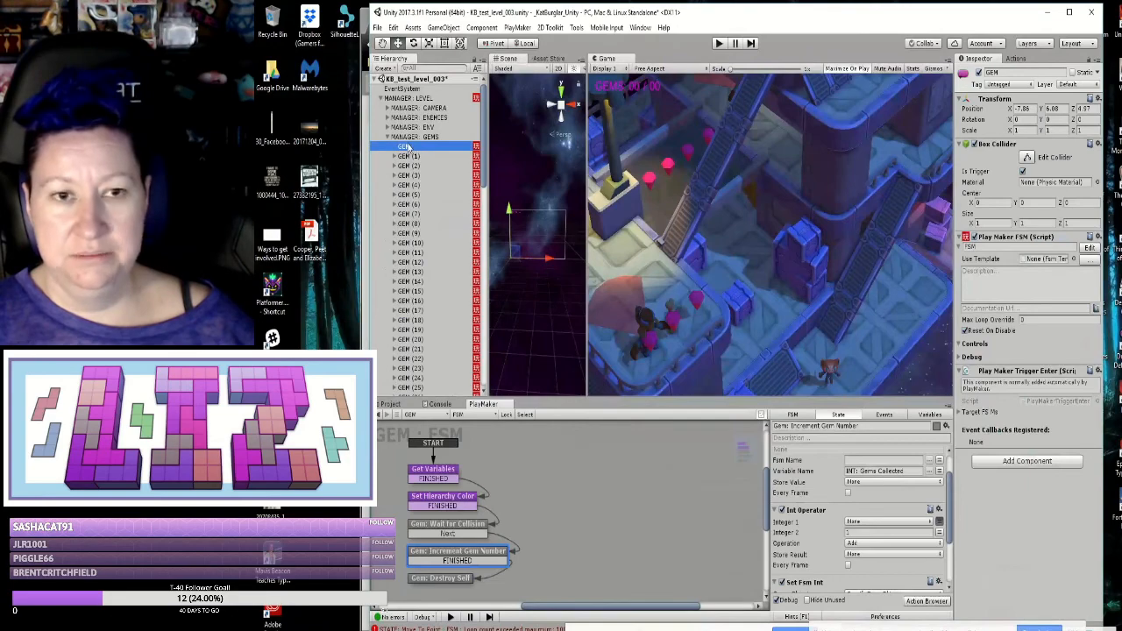
pyautogui.click(408, 140)
pyautogui.click(408, 147)
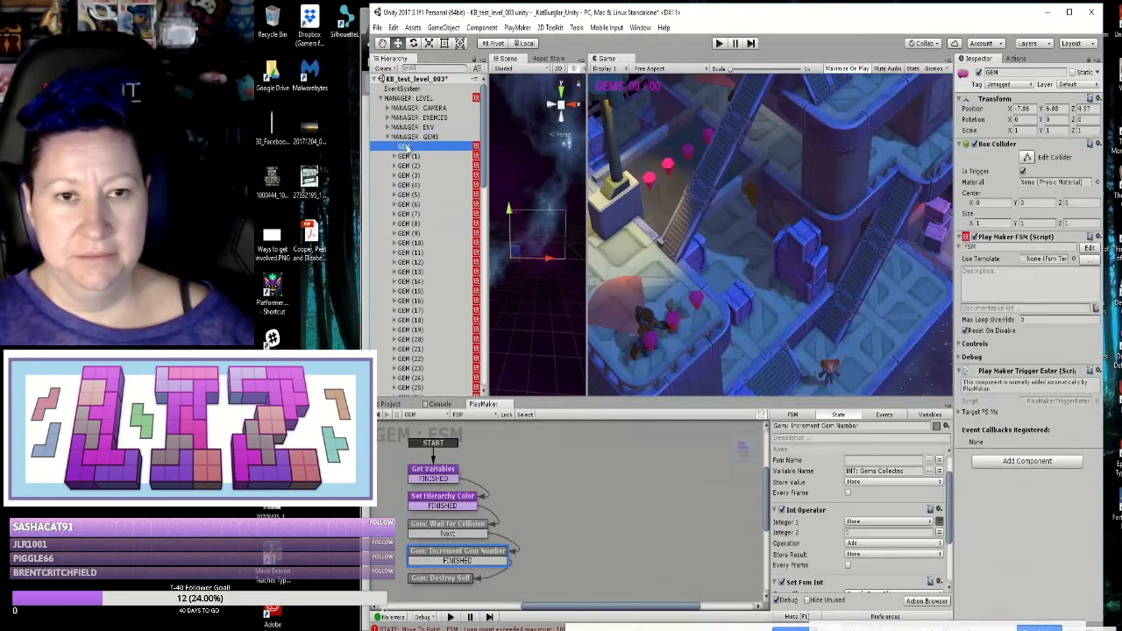
pyautogui.moveTo(484, 158); pyautogui.dragTo(502, 340)
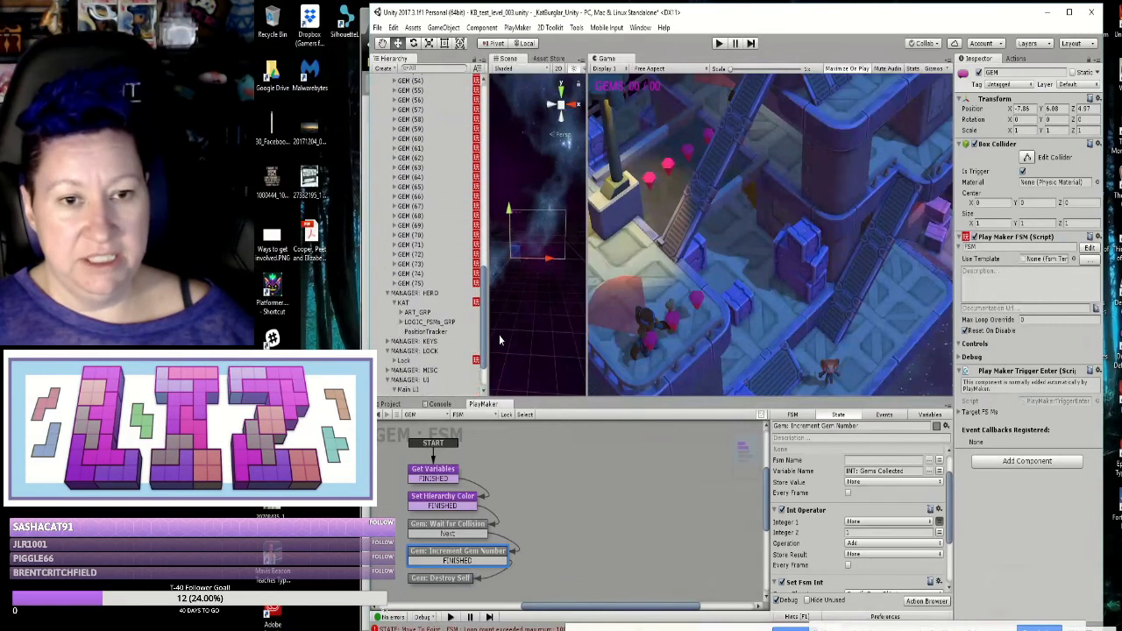
pyautogui.keyDown('shift'); pyautogui.click(420, 284); pyautogui.keyUp('shift')
pyautogui.click(1015, 85)
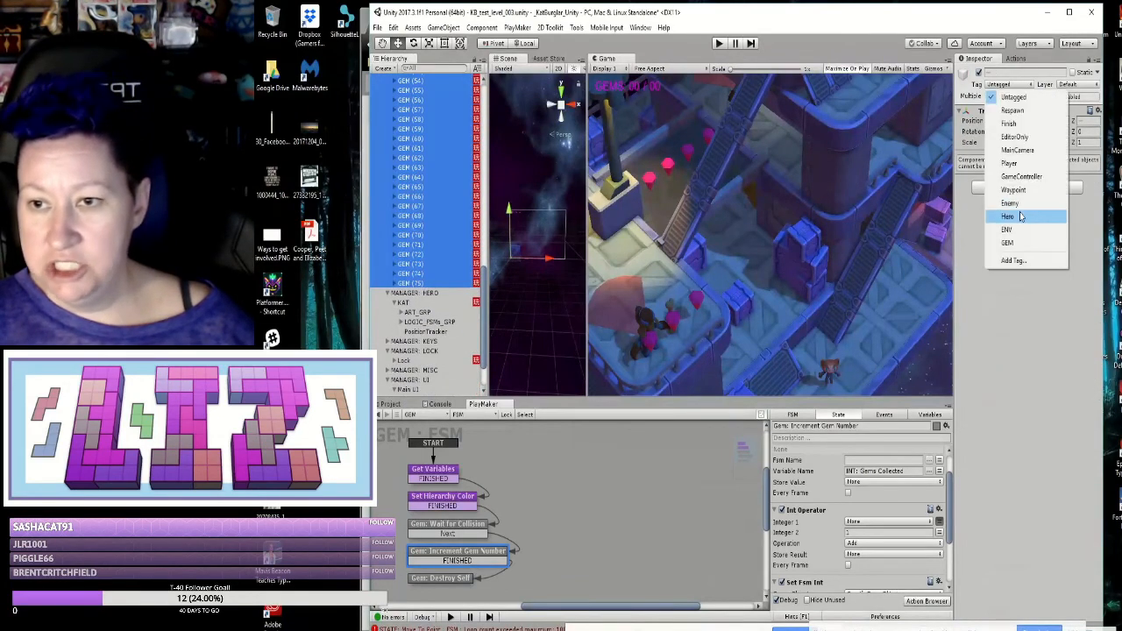
pyautogui.click(1010, 244)
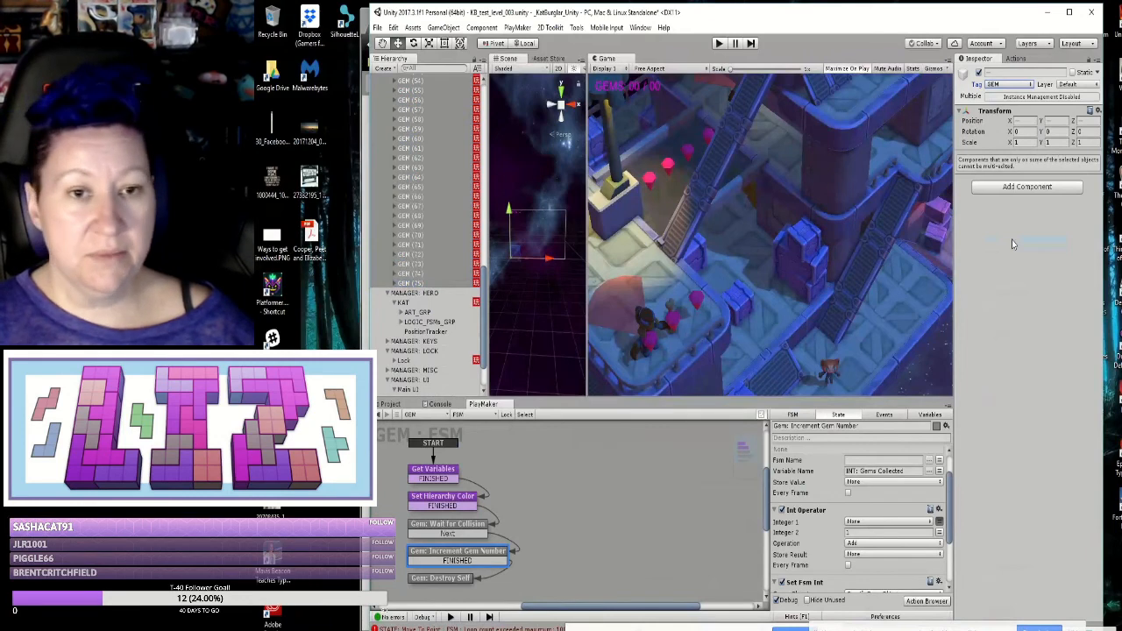
# Step: Collapse the MANAGER: GEMS, MANAGER: HERO and MANAGER: LOCK groups in the scene hierarchy
pyautogui.scroll(10, 419, 202)
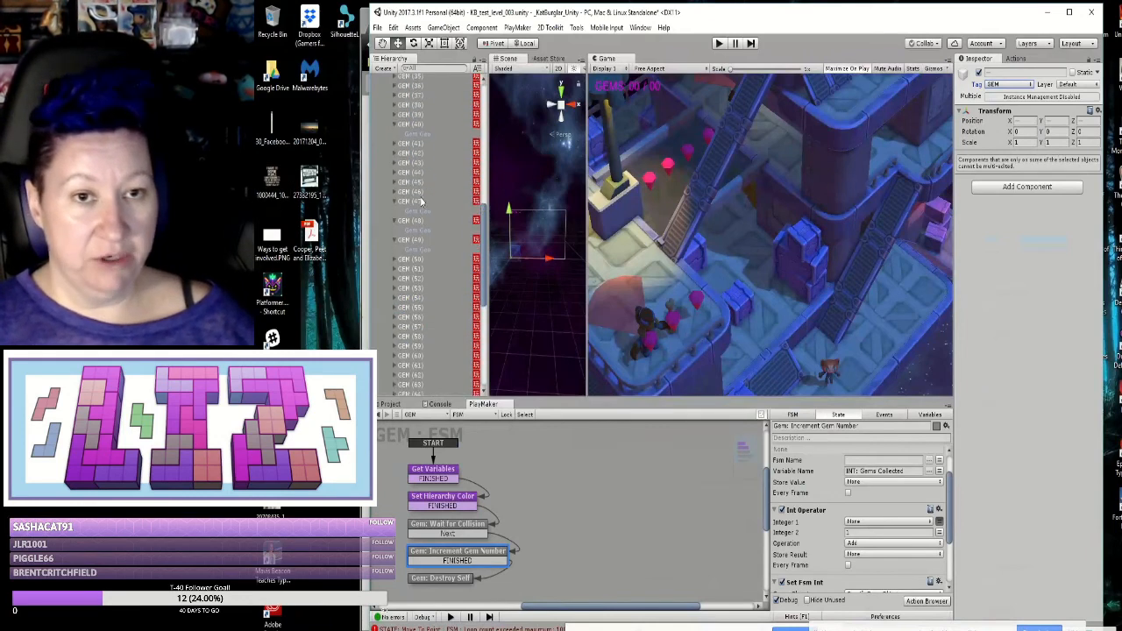
pyautogui.scroll(10, 419, 202)
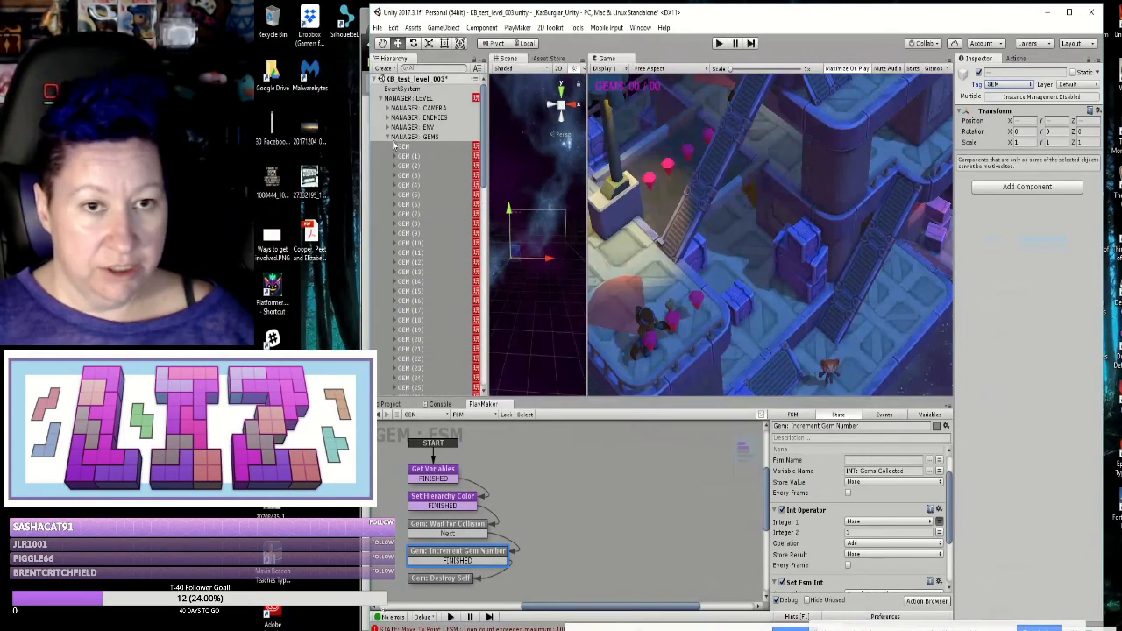
pyautogui.click(387, 138)
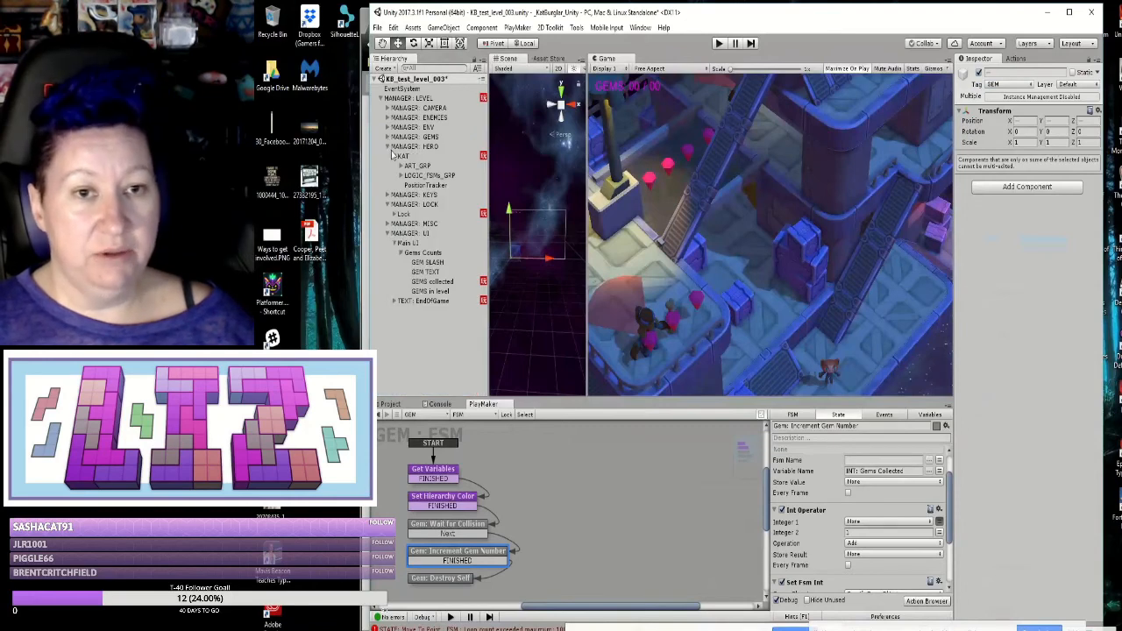
pyautogui.click(412, 146)
pyautogui.click(388, 147)
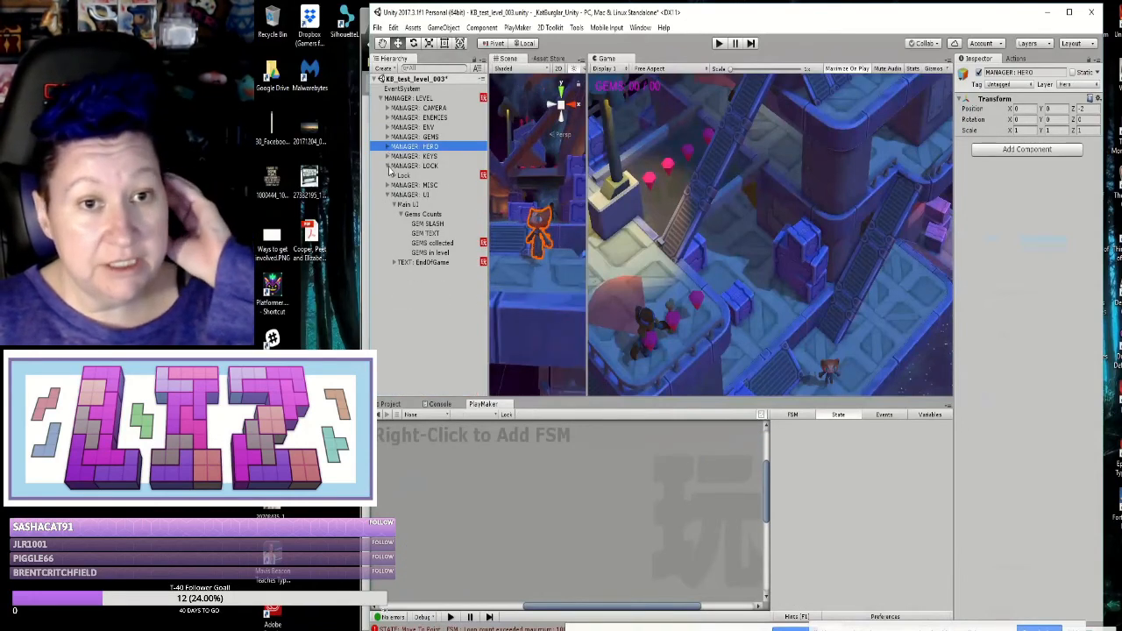
pyautogui.click(387, 166)
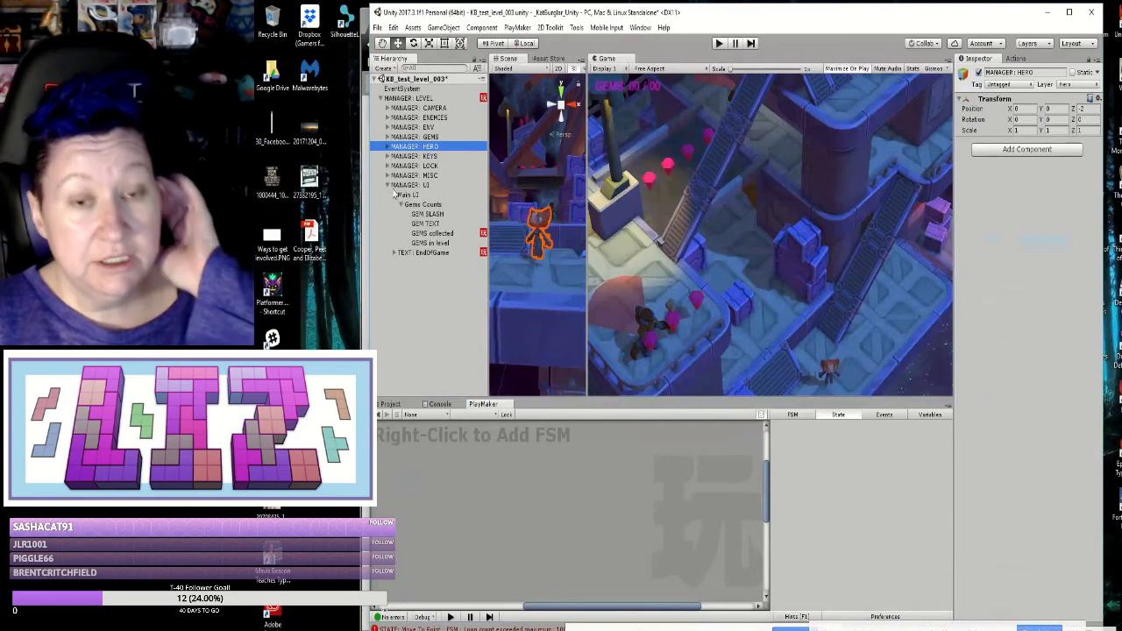
# Step: Add a PlayMaker FSM to the GEMS in level text object and name it Display GEMS in Level
pyautogui.click(430, 243)
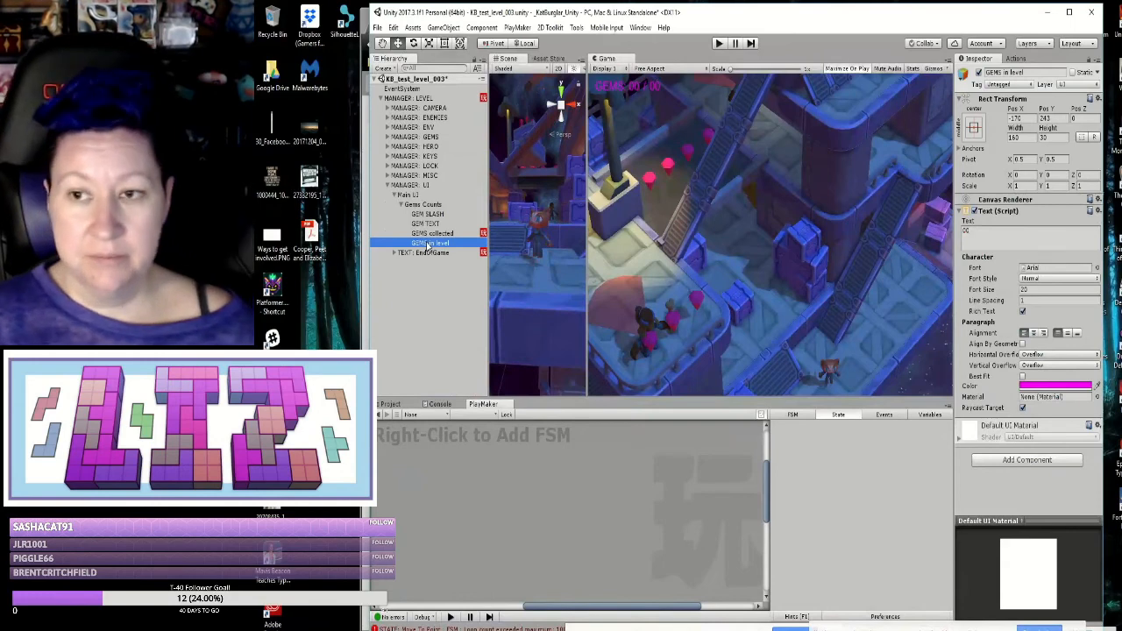
pyautogui.rightClick(557, 493)
pyautogui.click(579, 497)
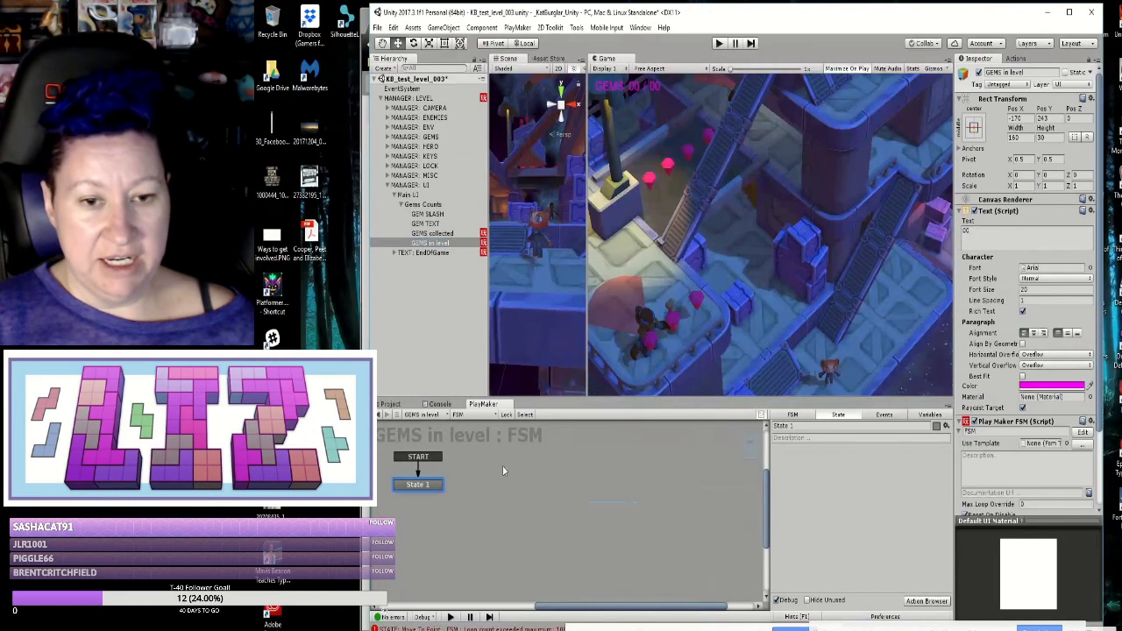
pyautogui.click(794, 415)
pyautogui.click(794, 426)
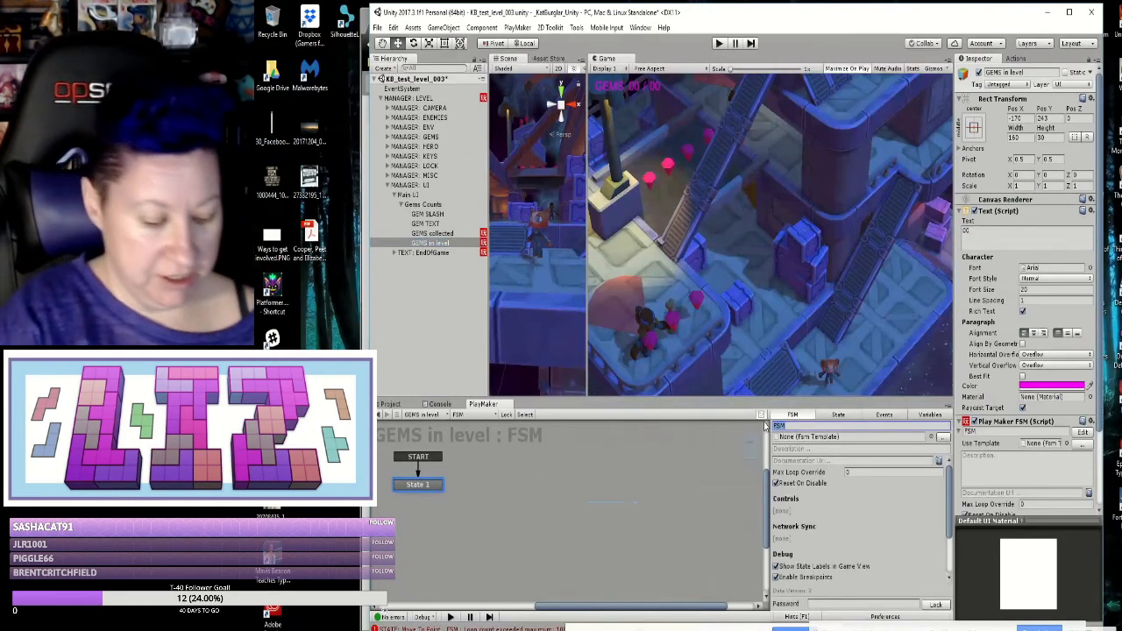
pyautogui.write('Display')
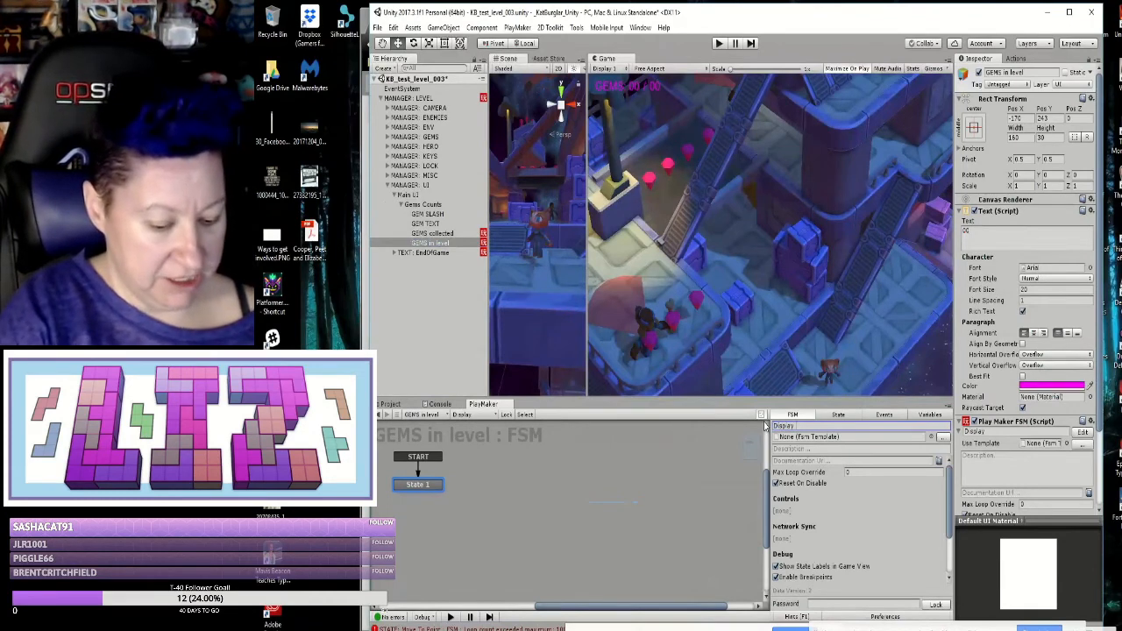
pyautogui.write(' GEMS in Level')
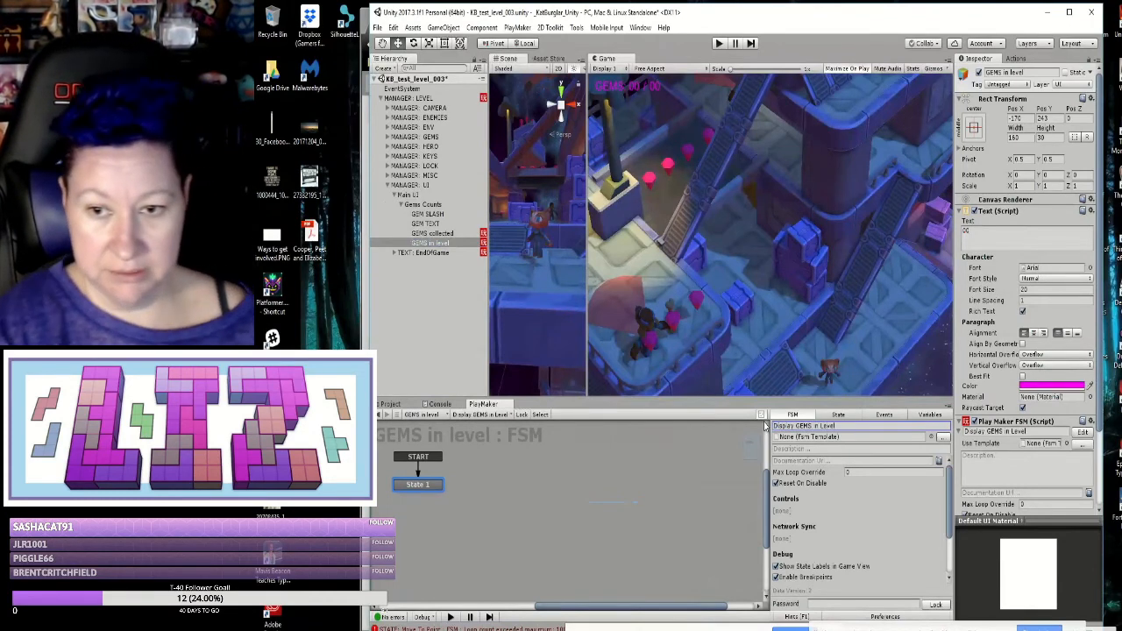
# Step: Rename the FSM's first state to Count Gems in level
pyautogui.click(838, 415)
pyautogui.click(804, 426)
pyautogui.press('BackSpace')
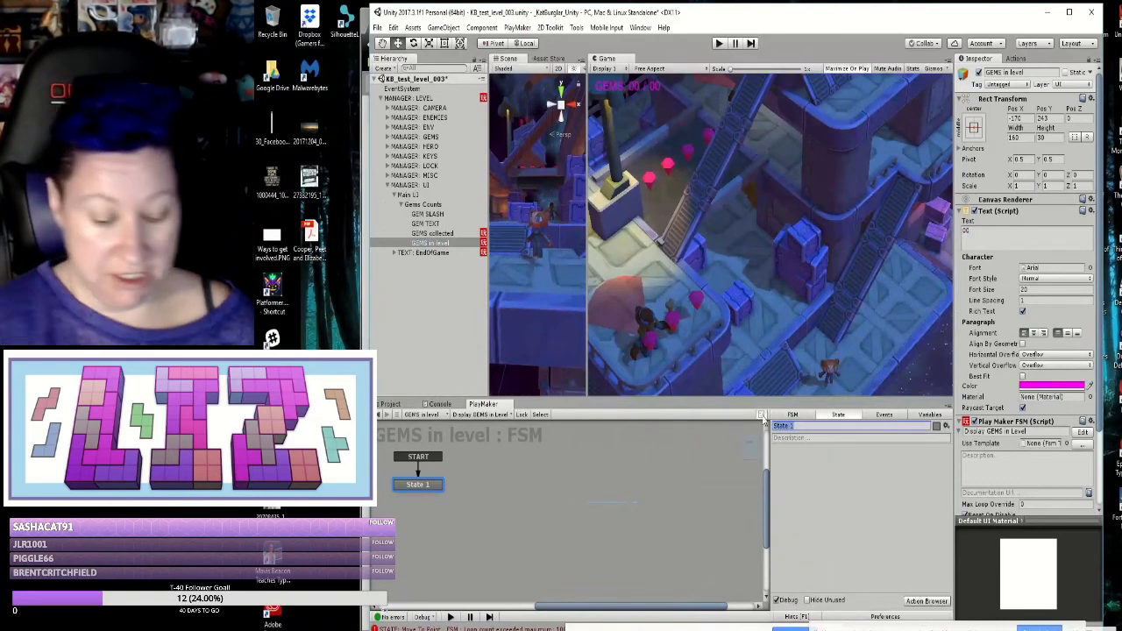
pyautogui.write('Count Ge')
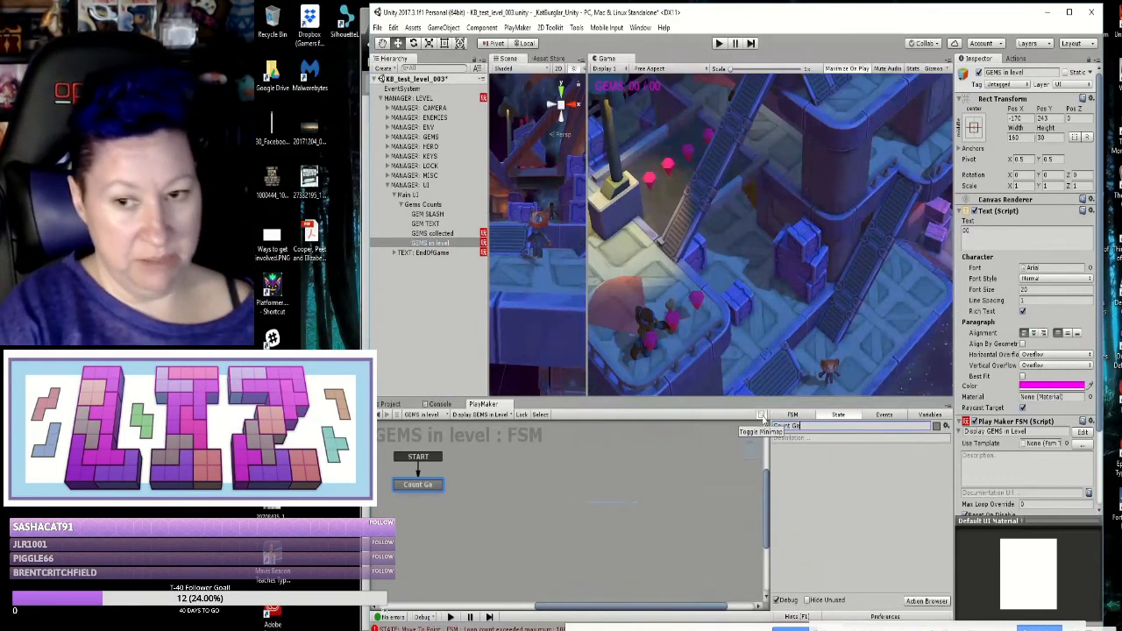
pyautogui.write('ms In level')
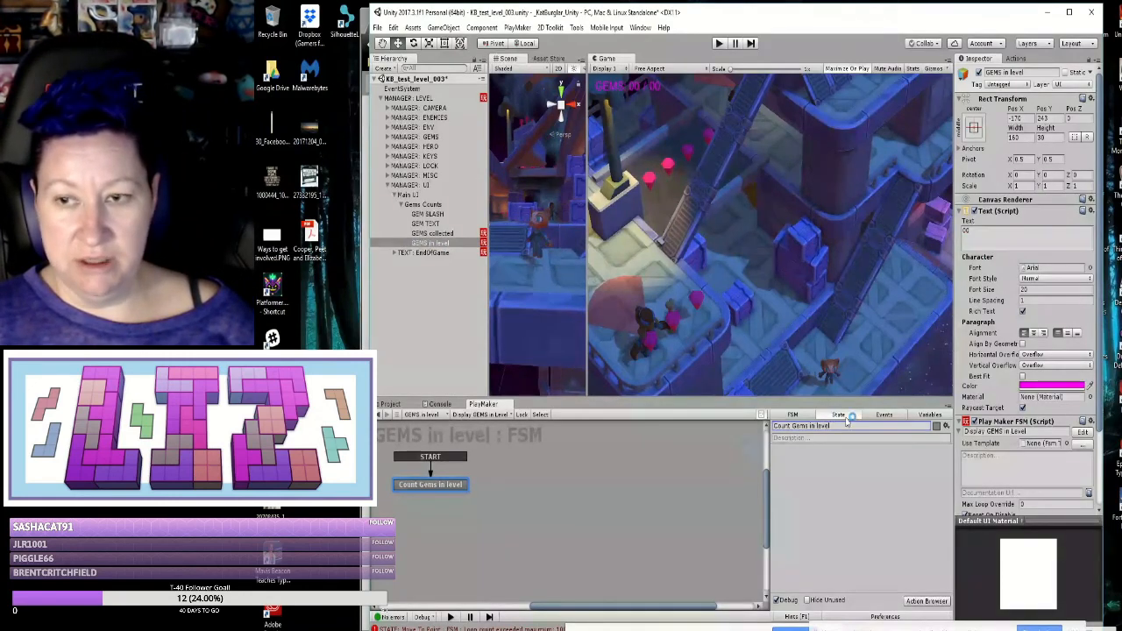
# Step: Add a Get Tag Count action to the Count Gems in level state and set its tag to GEM
pyautogui.click(1016, 58)
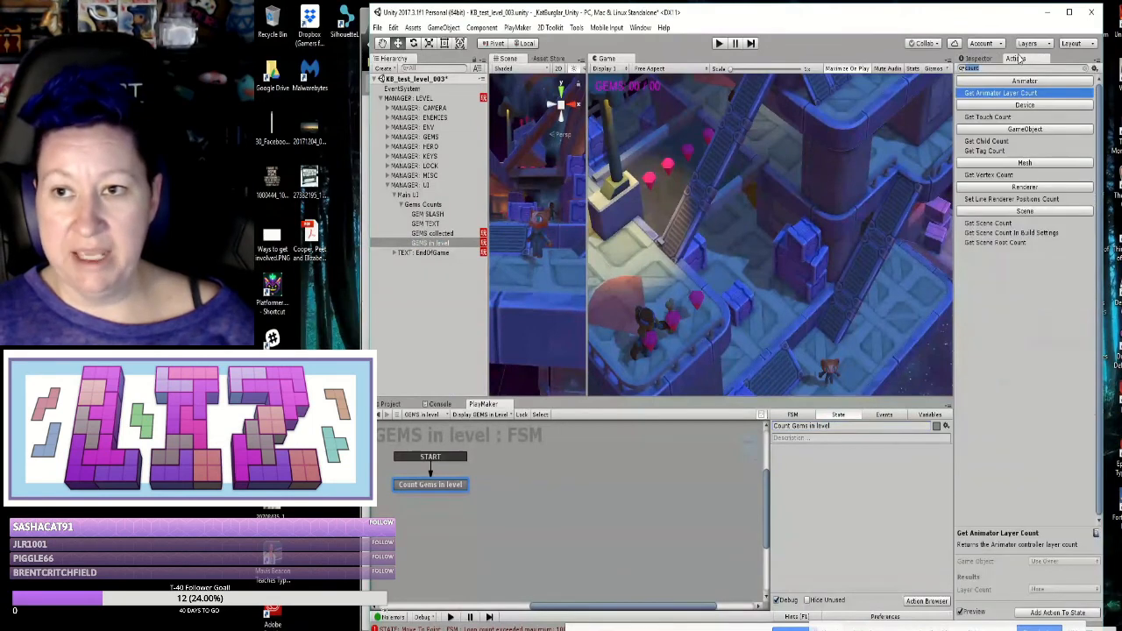
pyautogui.doubleClick(996, 151)
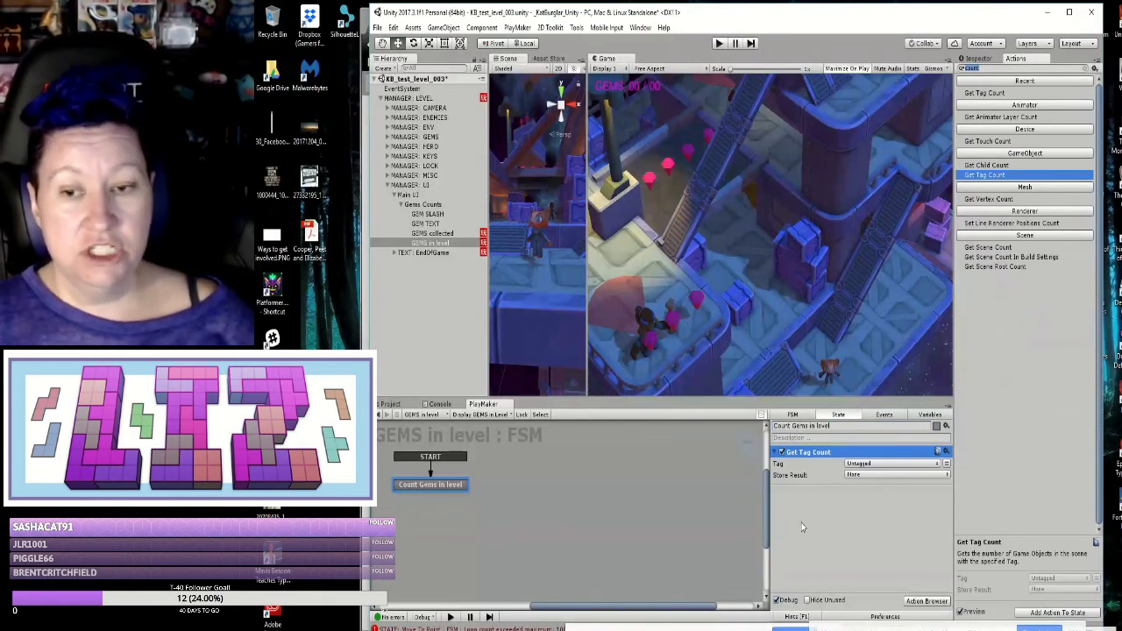
pyautogui.click(876, 465)
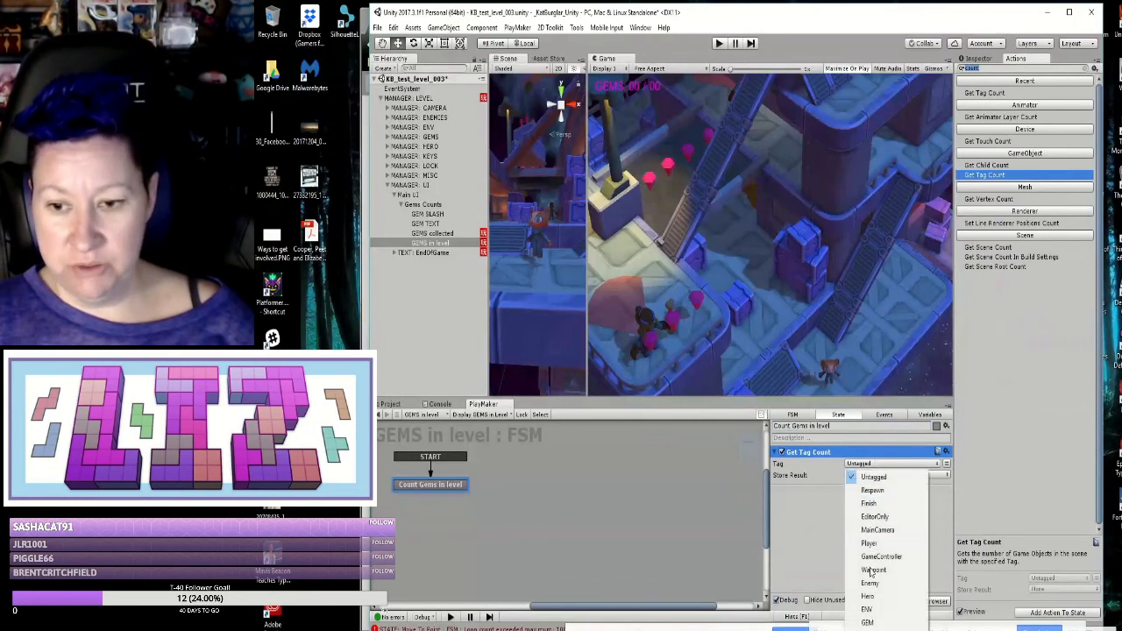
pyautogui.click(868, 622)
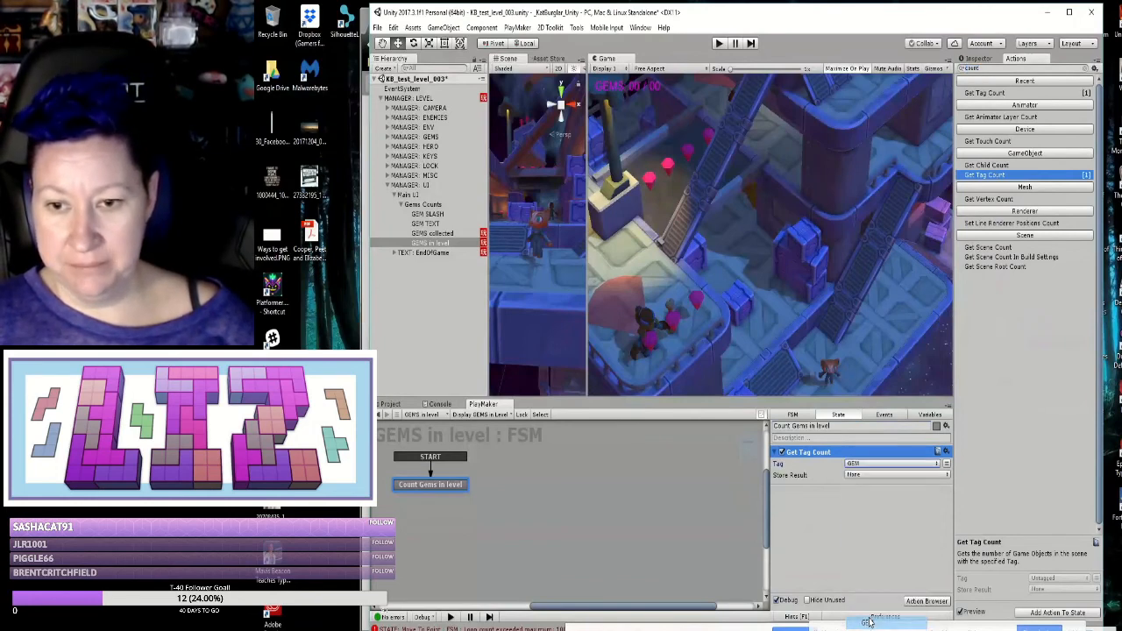
pyautogui.click(869, 475)
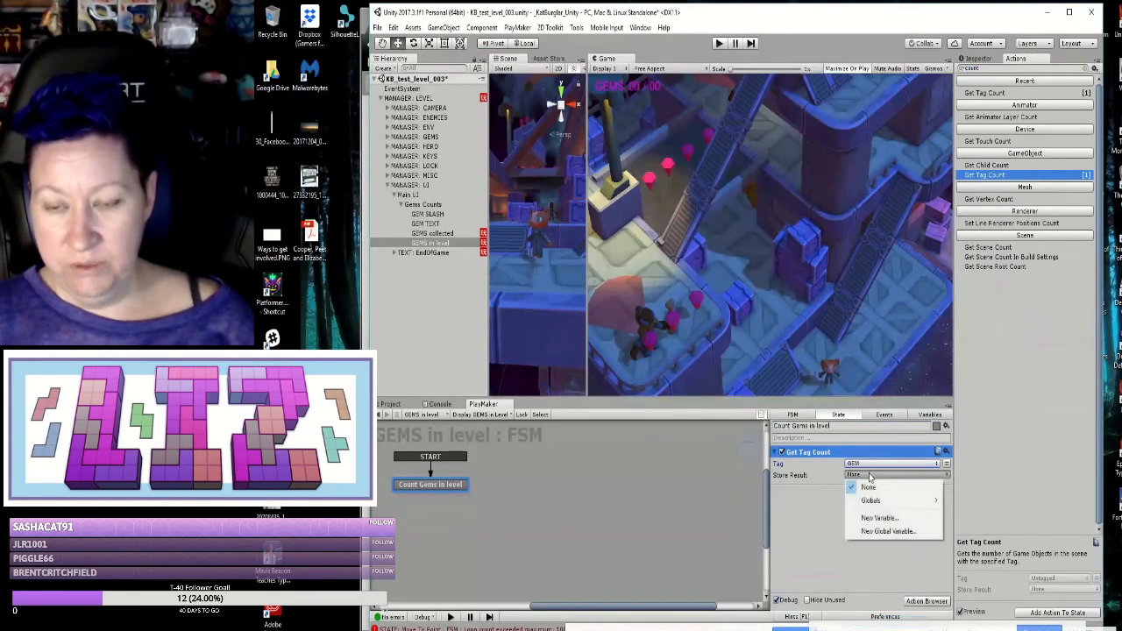
# Step: Check the variables and state actions of the GEMS collected object's FSM for reference
pyautogui.click(929, 416)
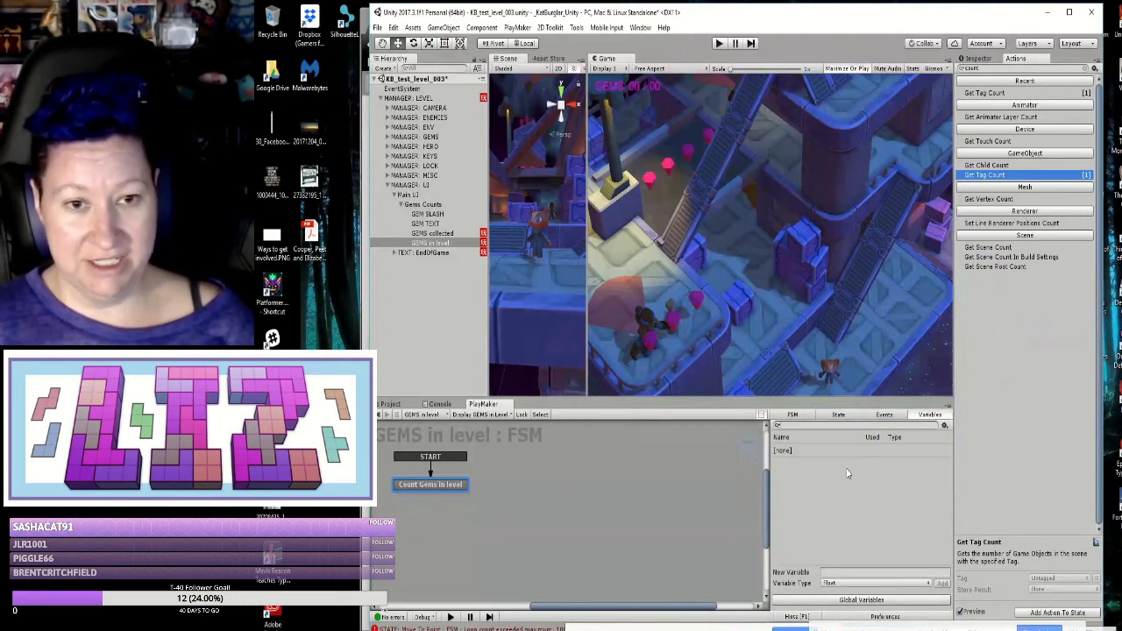
pyautogui.click(436, 235)
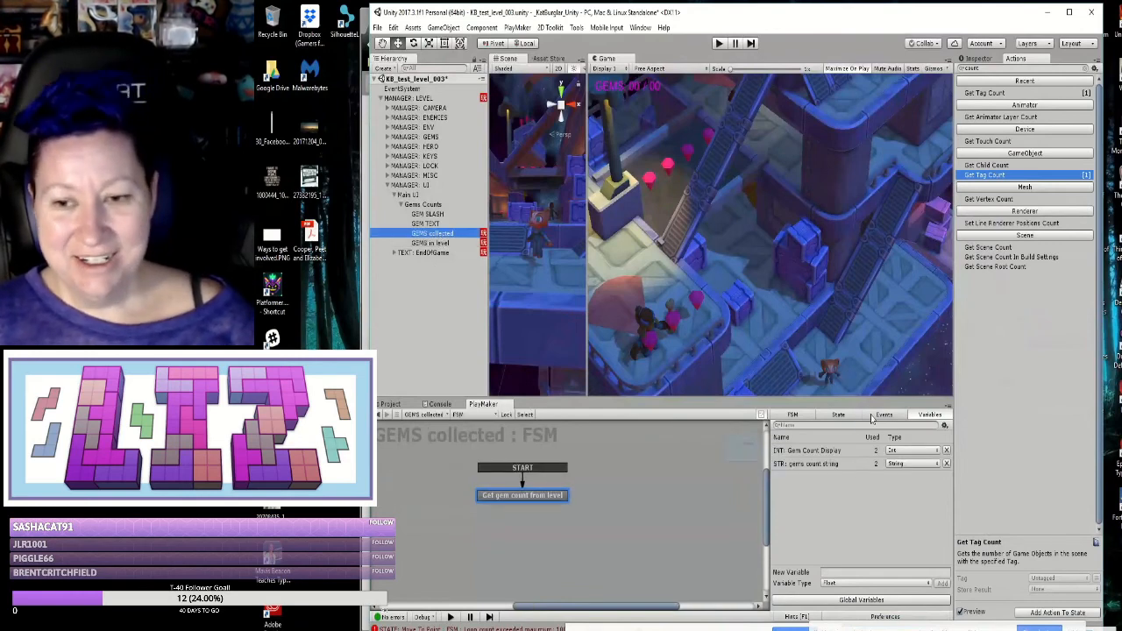
pyautogui.click(834, 416)
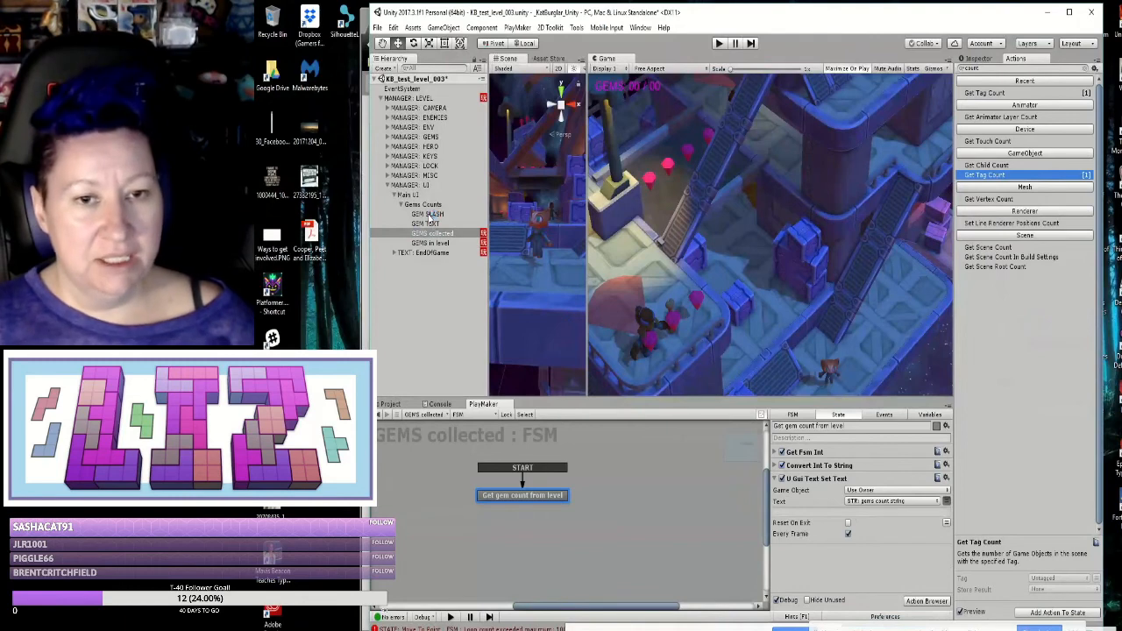
# Step: Add a String variable named STR:GEMS IN LEVEL STRING to the FSM of the GEMS in level object
pyautogui.click(437, 245)
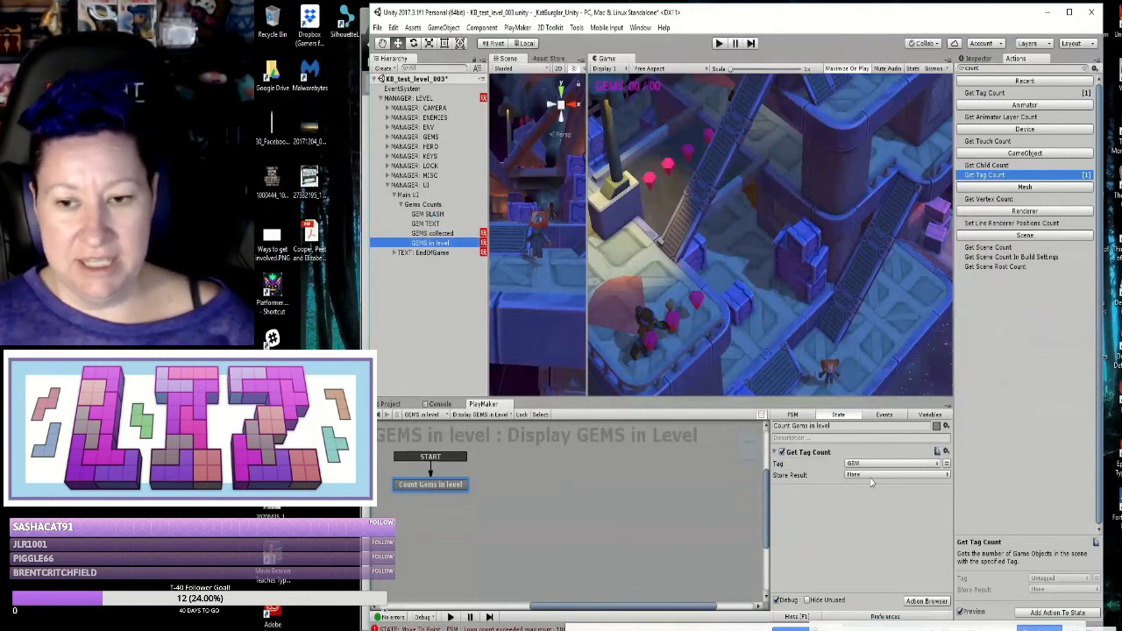
pyautogui.click(930, 415)
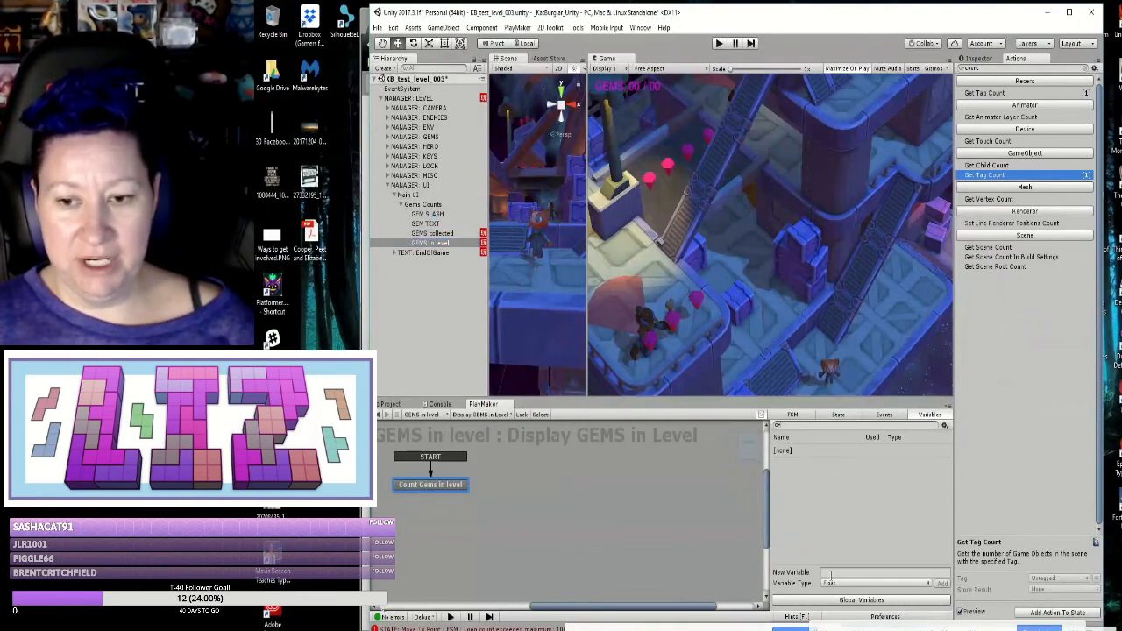
pyautogui.click(833, 585)
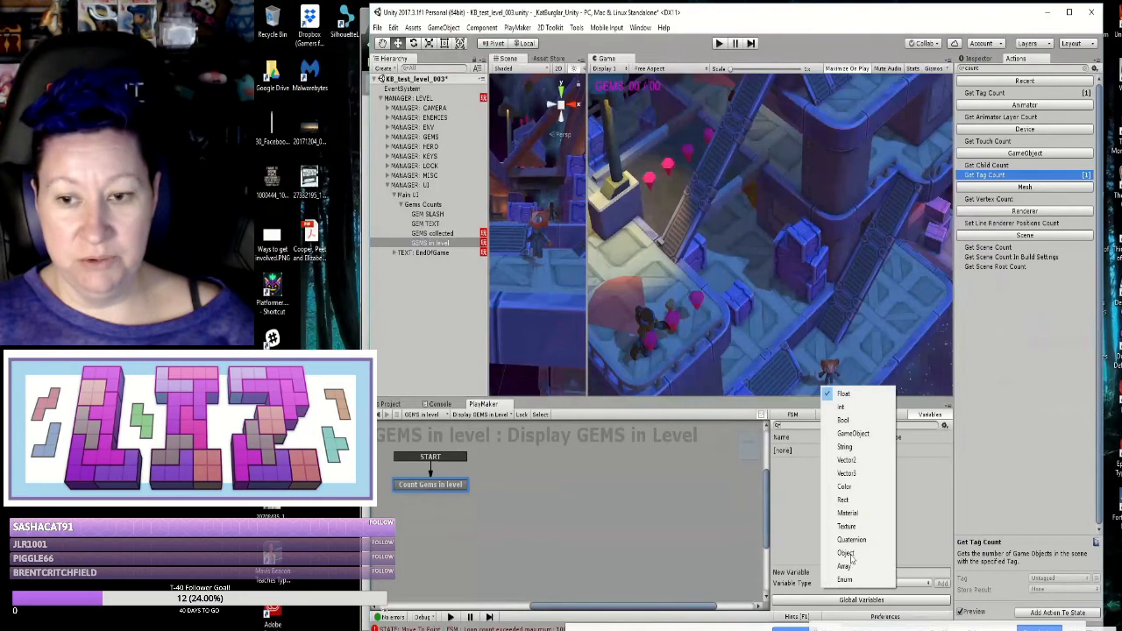
pyautogui.click(856, 452)
pyautogui.click(851, 571)
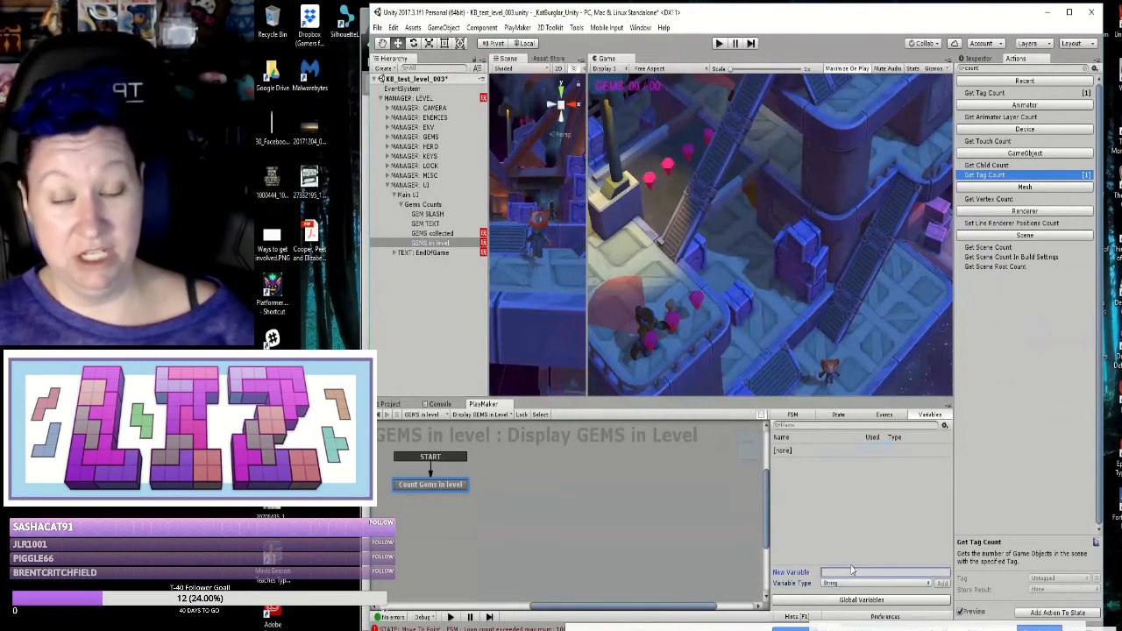
pyautogui.write('G')
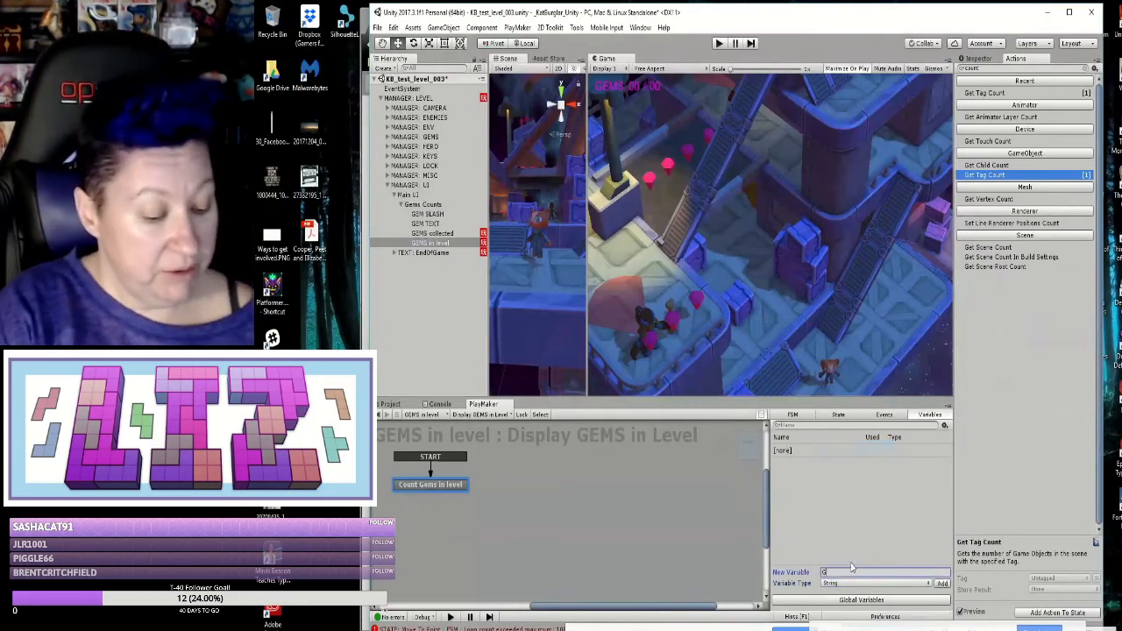
pyautogui.write('EMS IN')
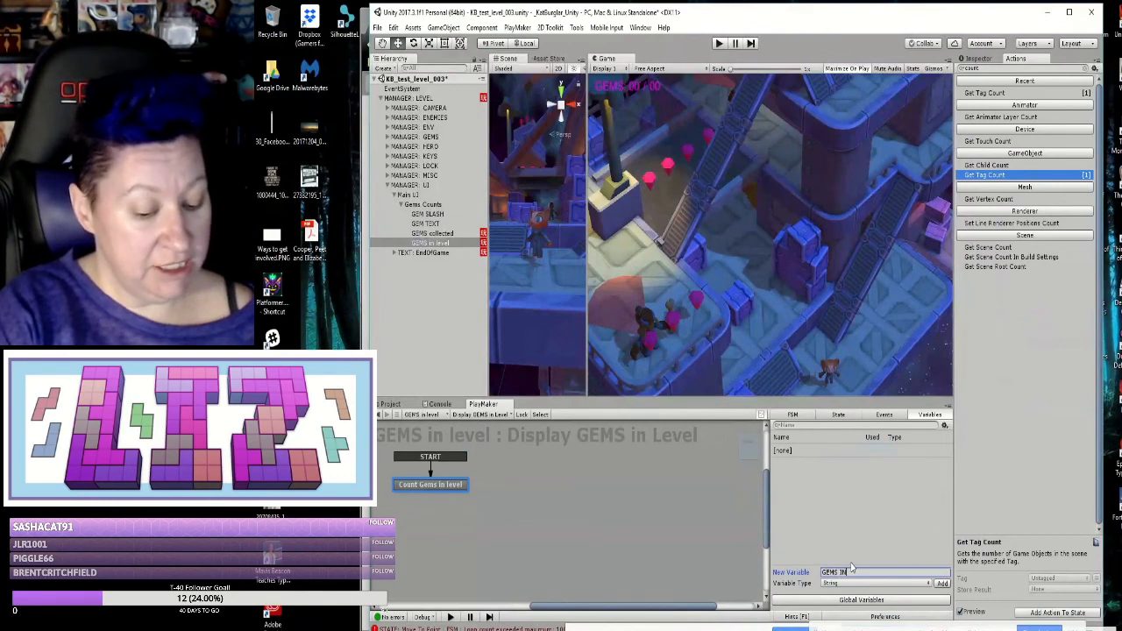
pyautogui.write(' LEVEL S')
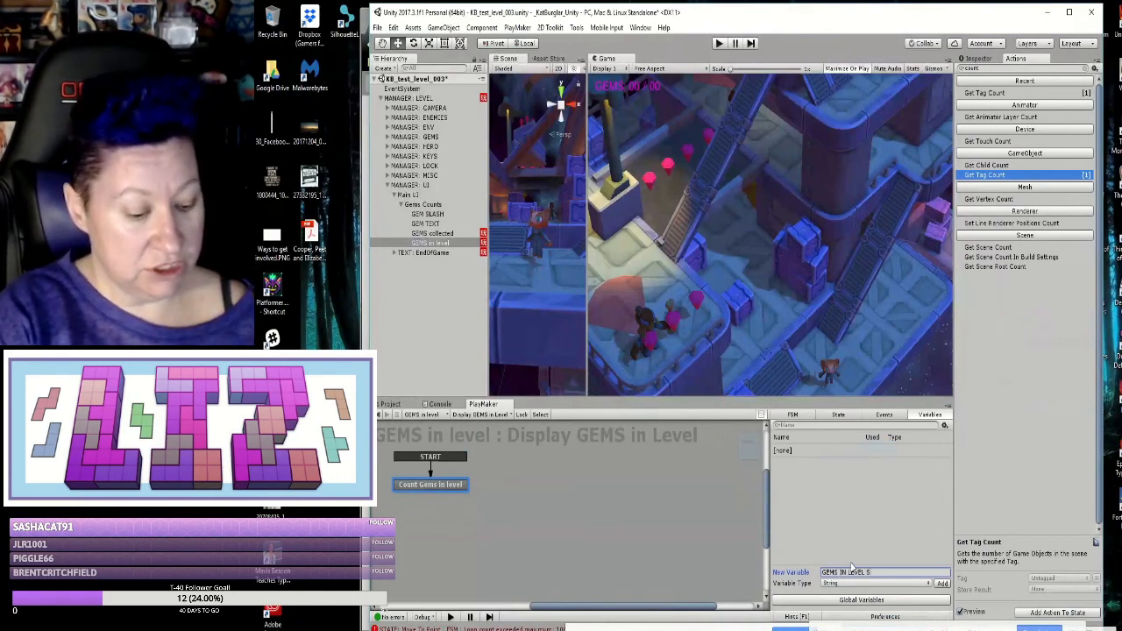
pyautogui.write('TRING')
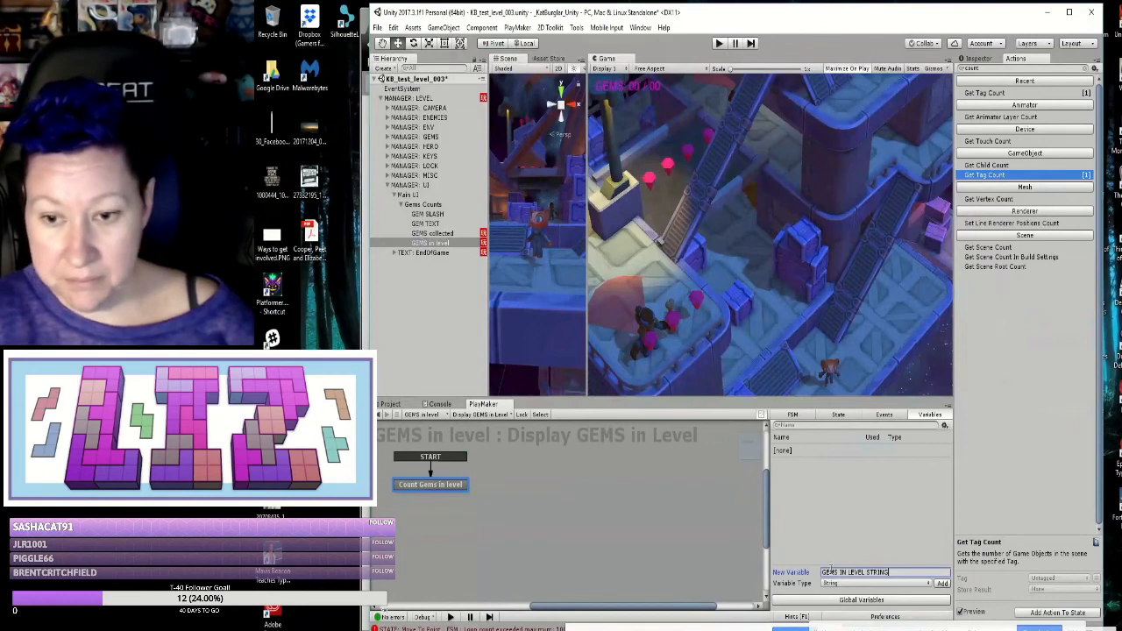
pyautogui.click(824, 573)
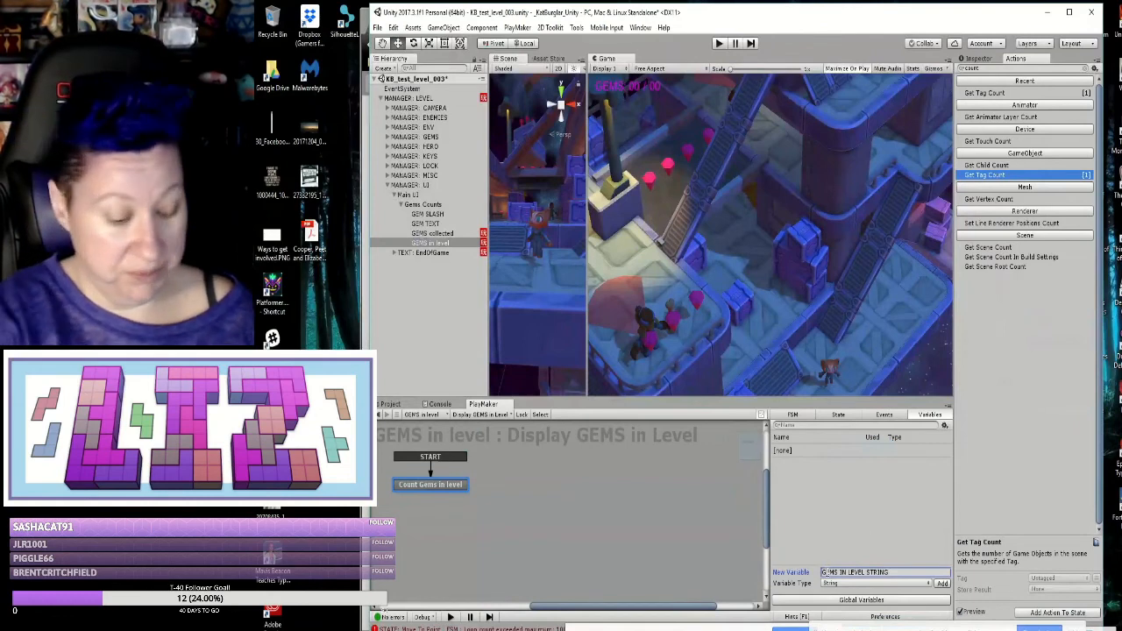
pyautogui.write('STR:')
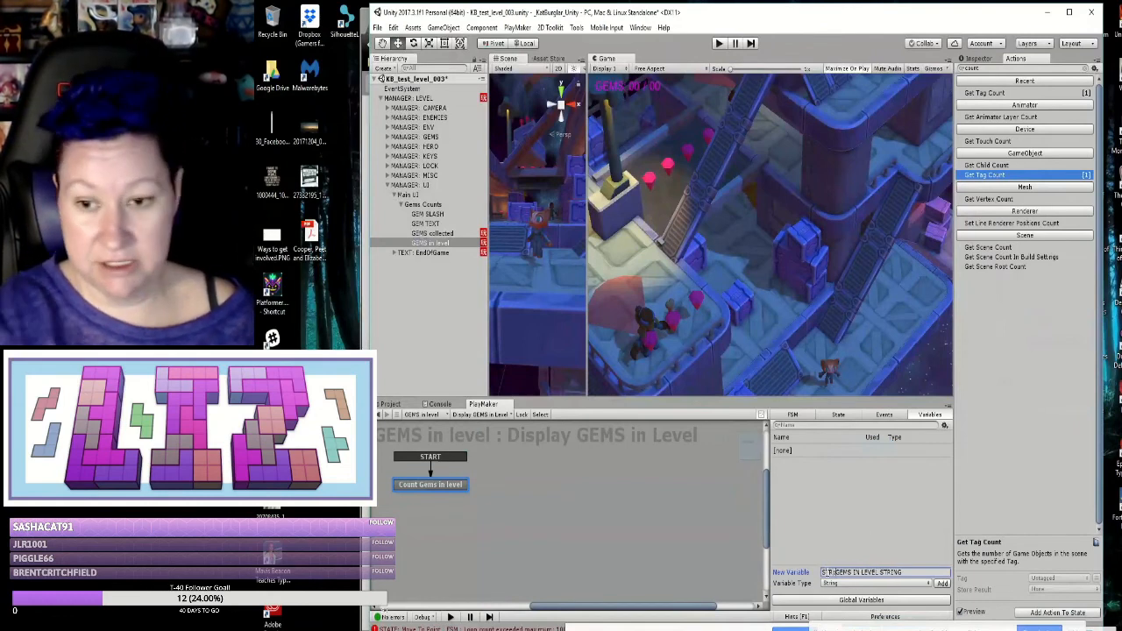
pyautogui.click(942, 584)
# Step: Check the Store Result choices of the Get Tag Count action and change the gem variable's type to Int
pyautogui.click(838, 416)
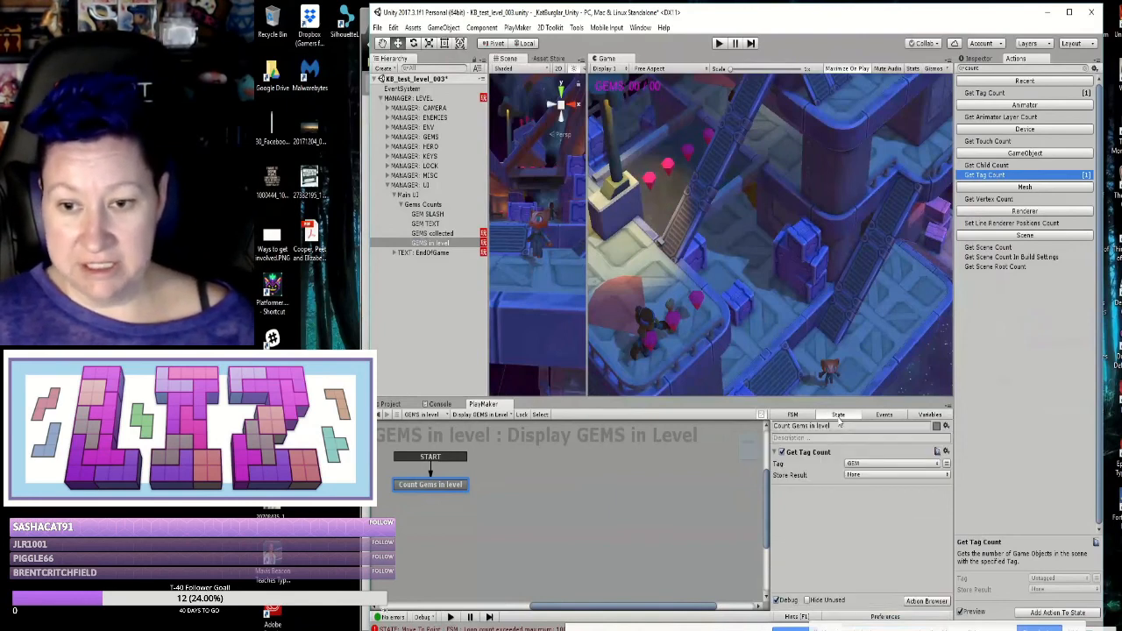
pyautogui.click(863, 475)
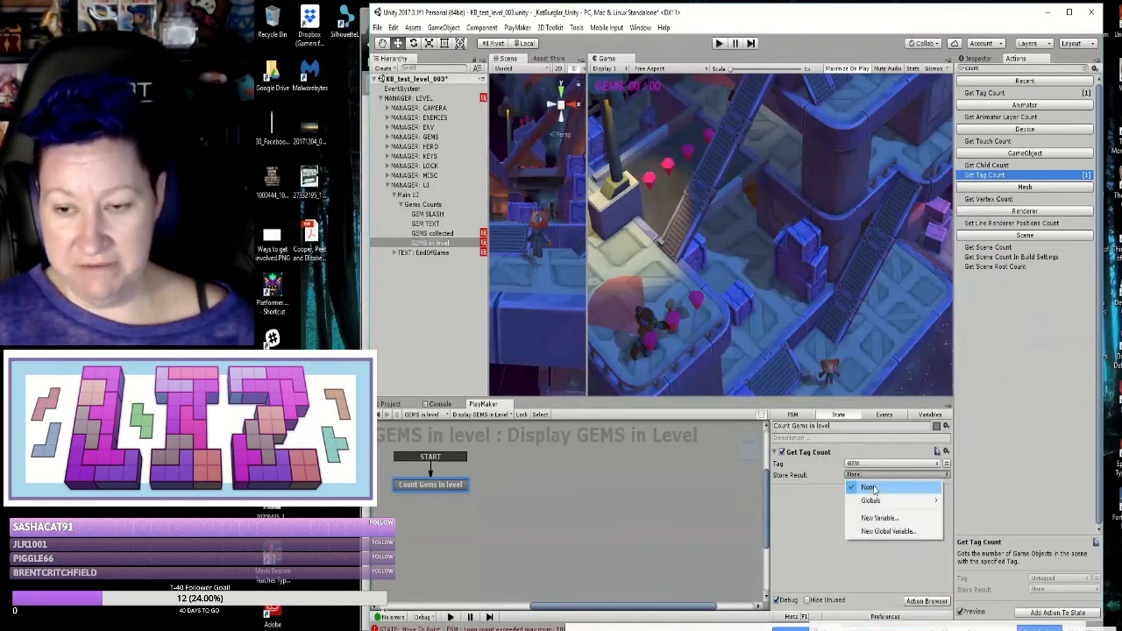
pyautogui.click(928, 416)
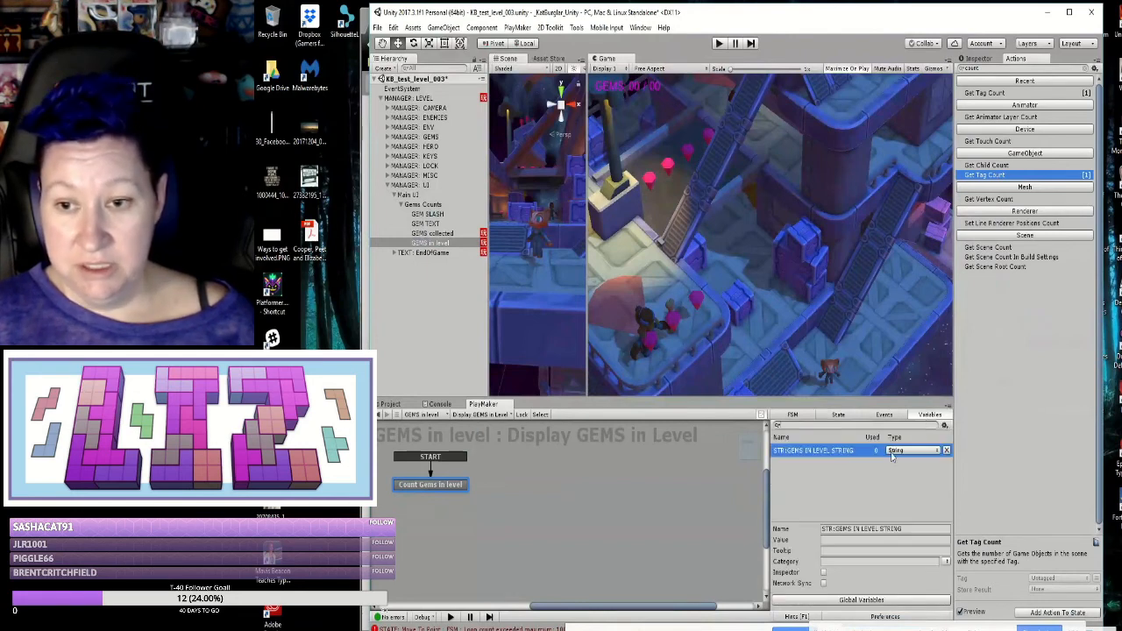
pyautogui.click(912, 451)
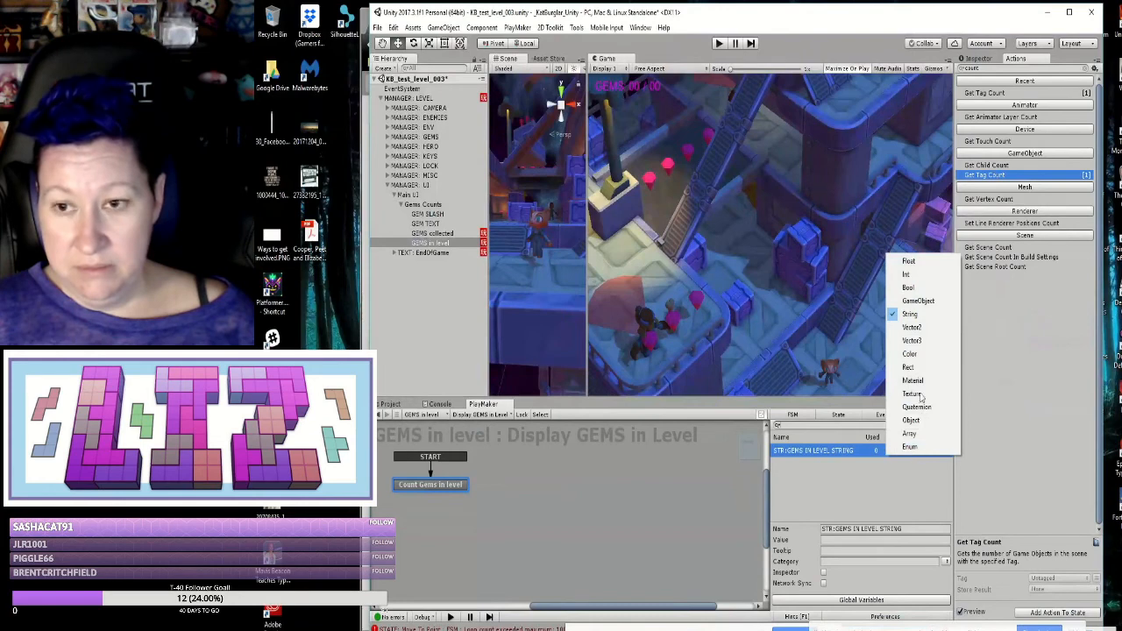
pyautogui.click(907, 275)
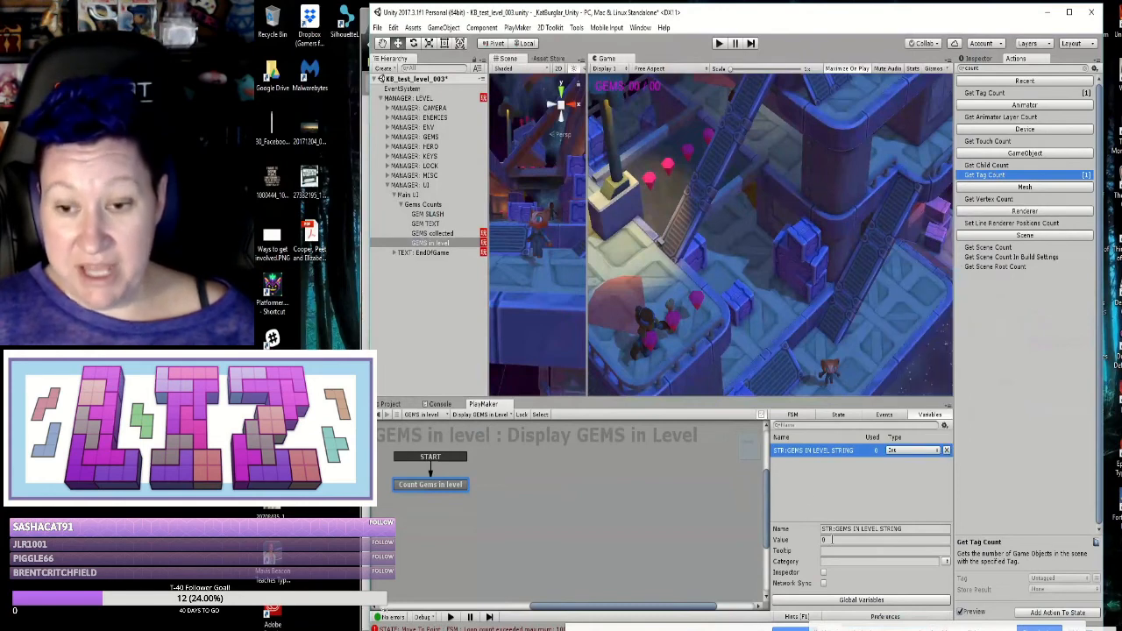
# Step: Try to rename the gem variable so its prefix reads INT instead of STR
pyautogui.moveTo(834, 529); pyautogui.dragTo(822, 528)
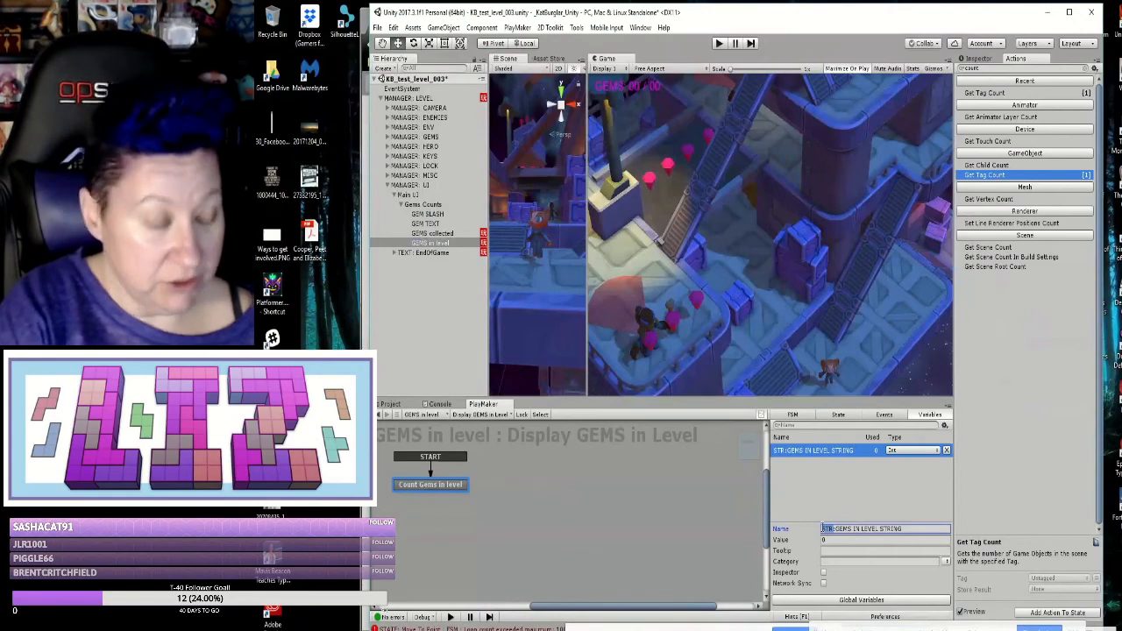
pyautogui.write('INT')
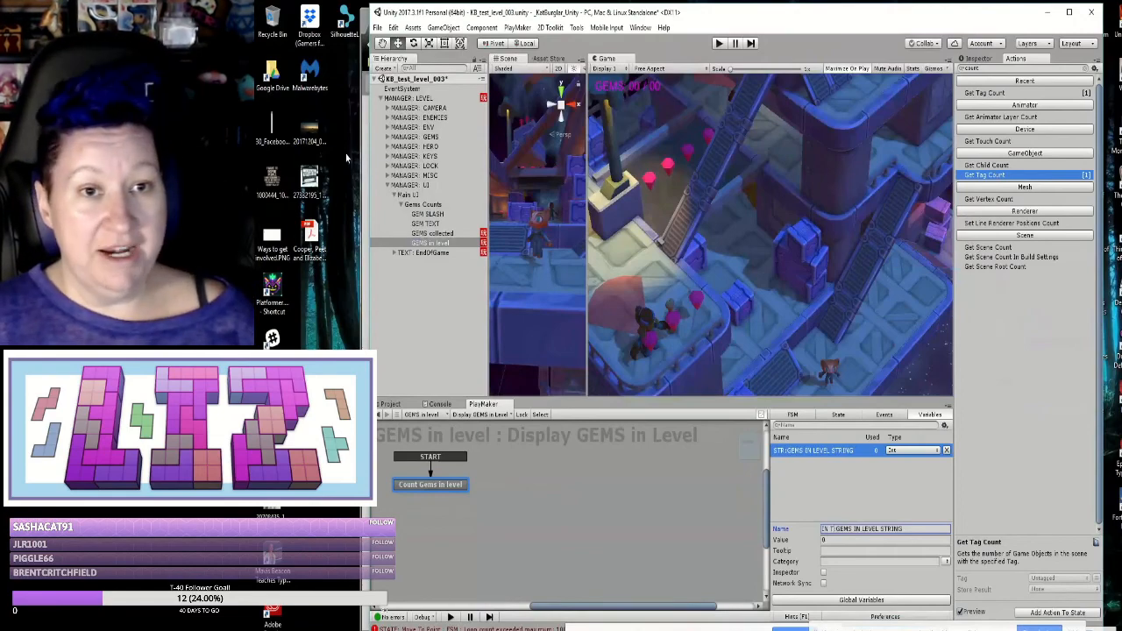
pyautogui.hotkey('alt', 'Tab')
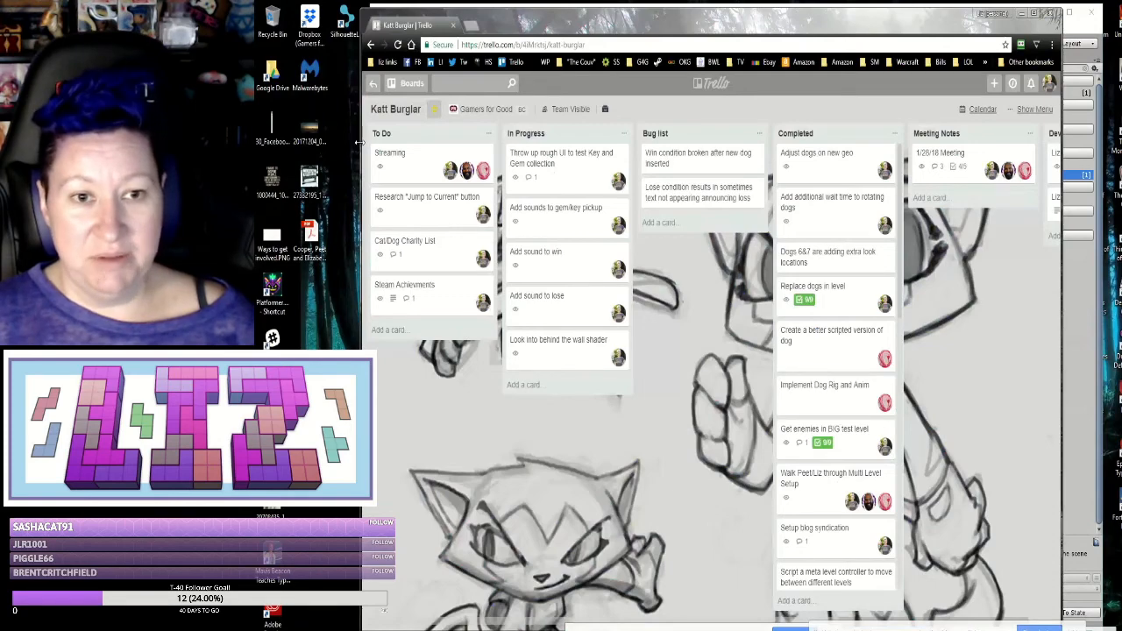
pyautogui.click(1084, 324)
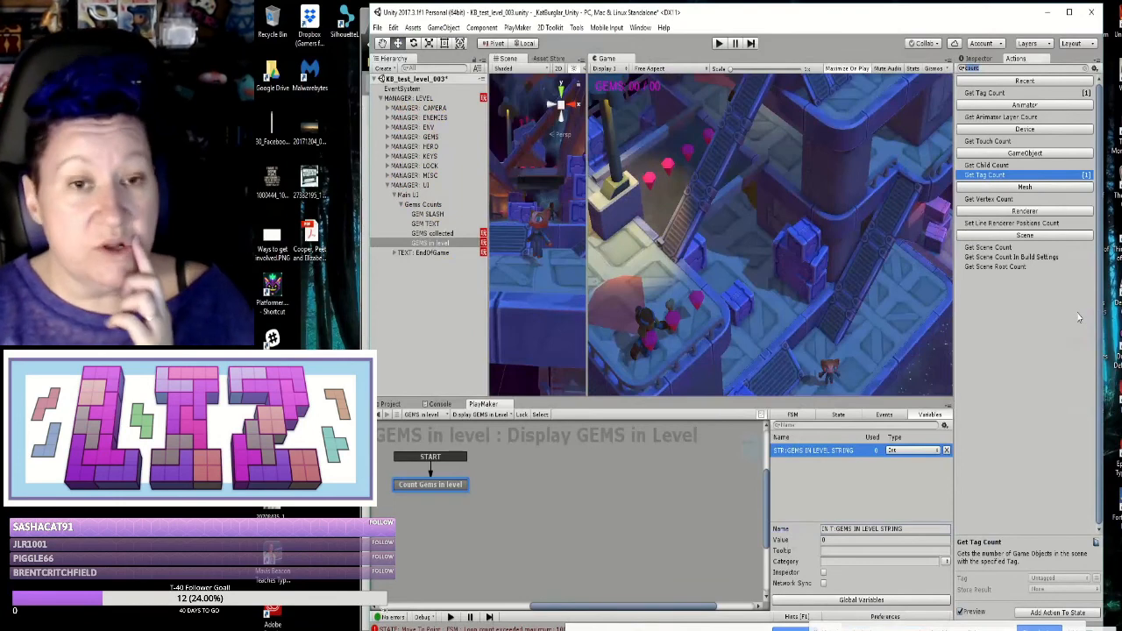
pyautogui.click(826, 528)
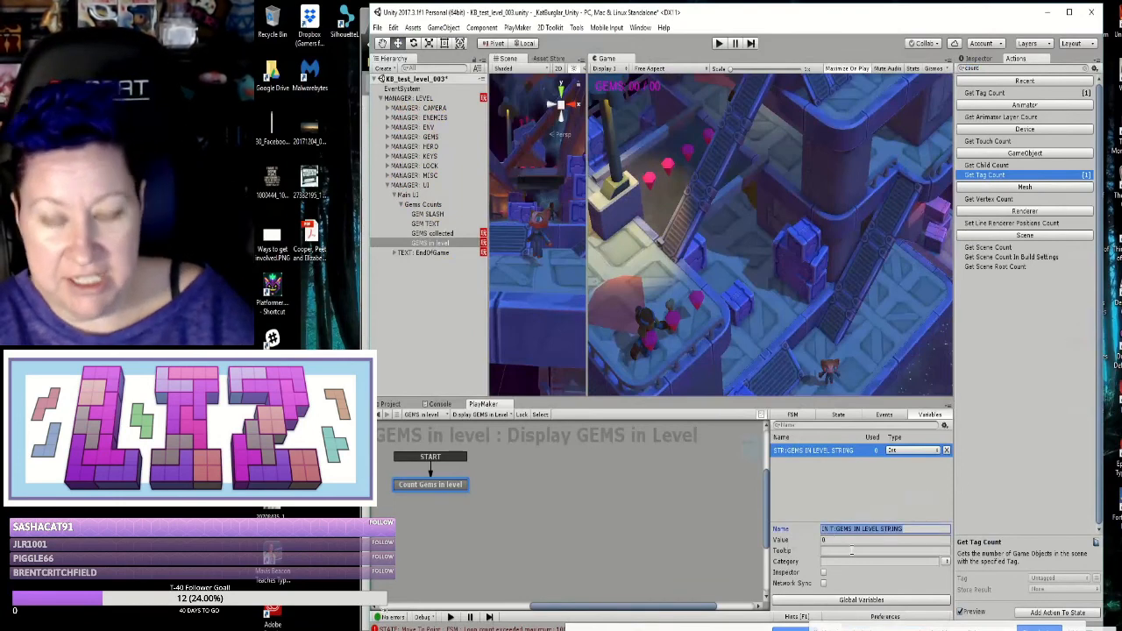
pyautogui.press('Left')
pyautogui.write('00')
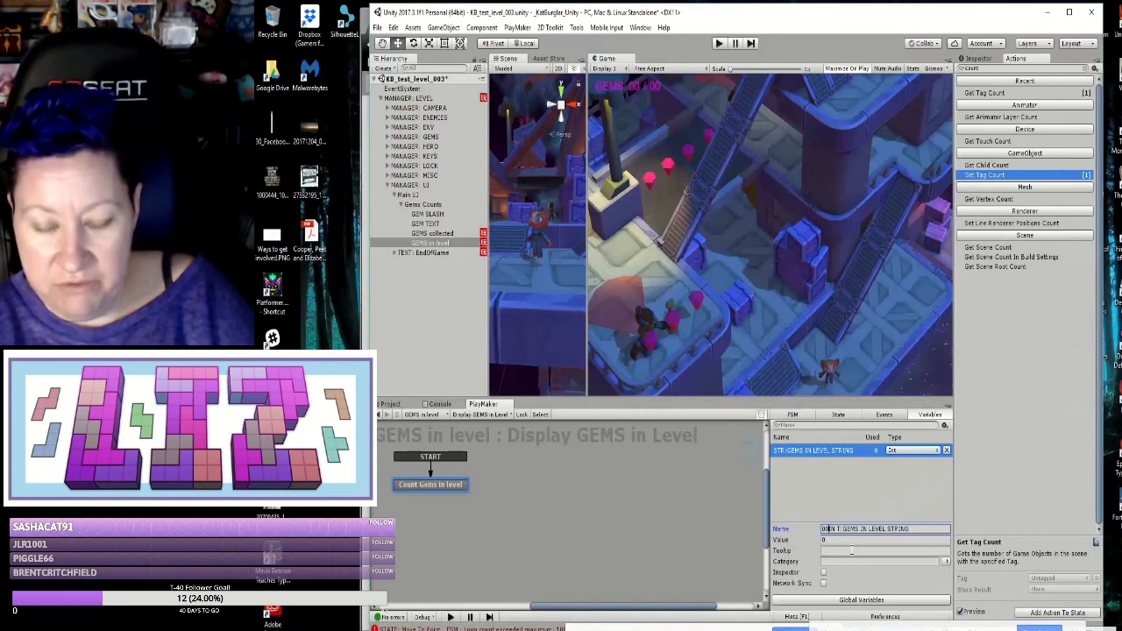
pyautogui.press('BackSpace')
pyautogui.press('BackSpace')
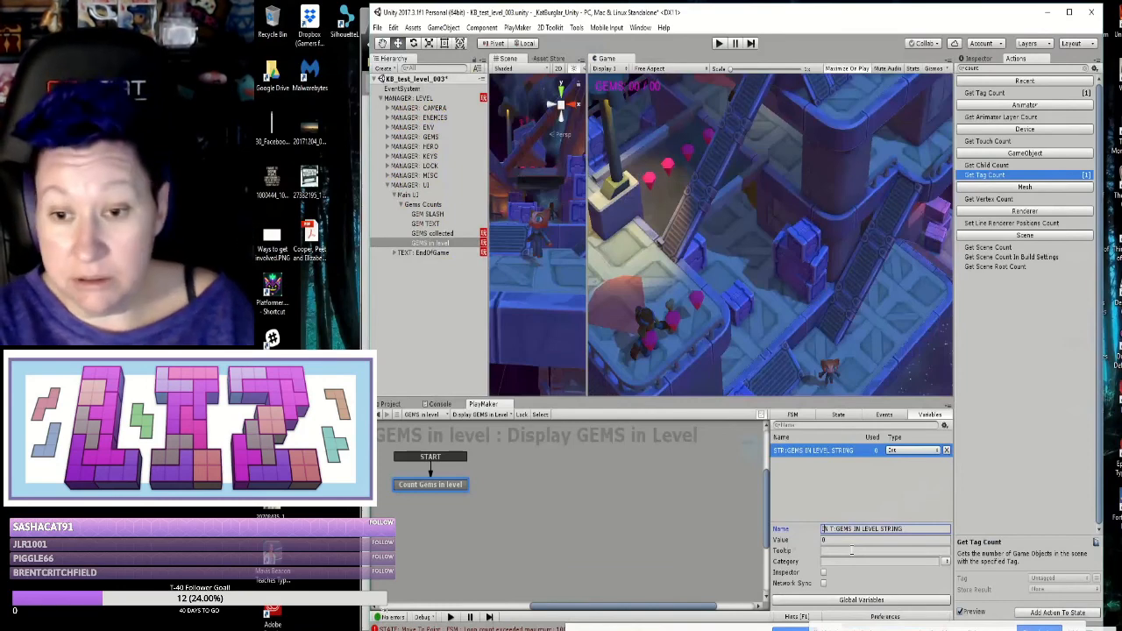
pyautogui.press('BackSpace')
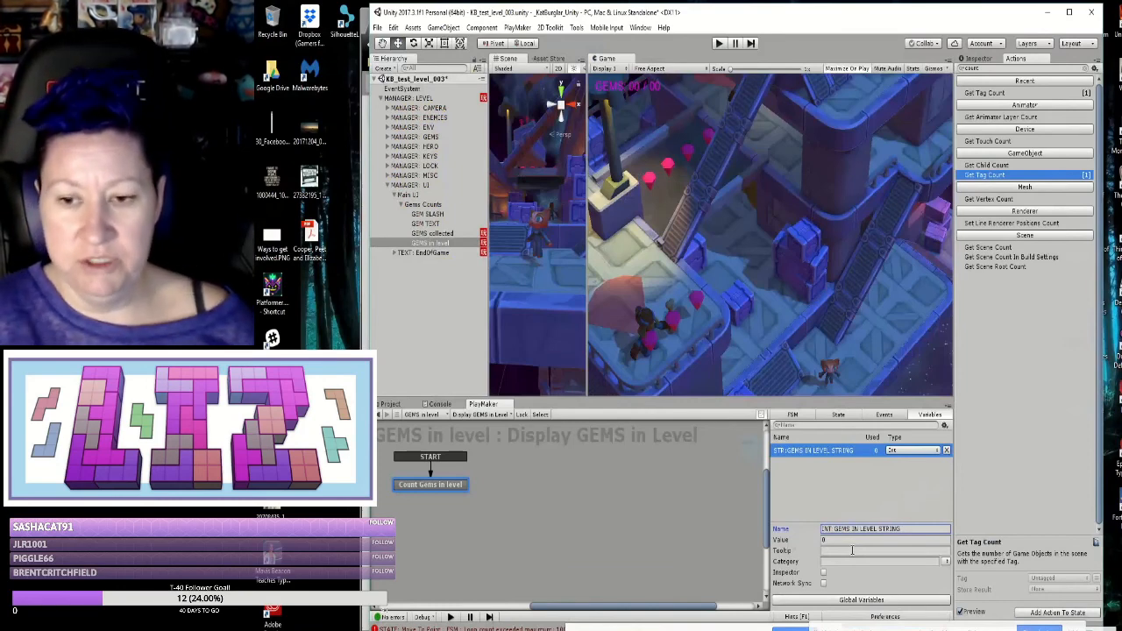
pyautogui.click(848, 510)
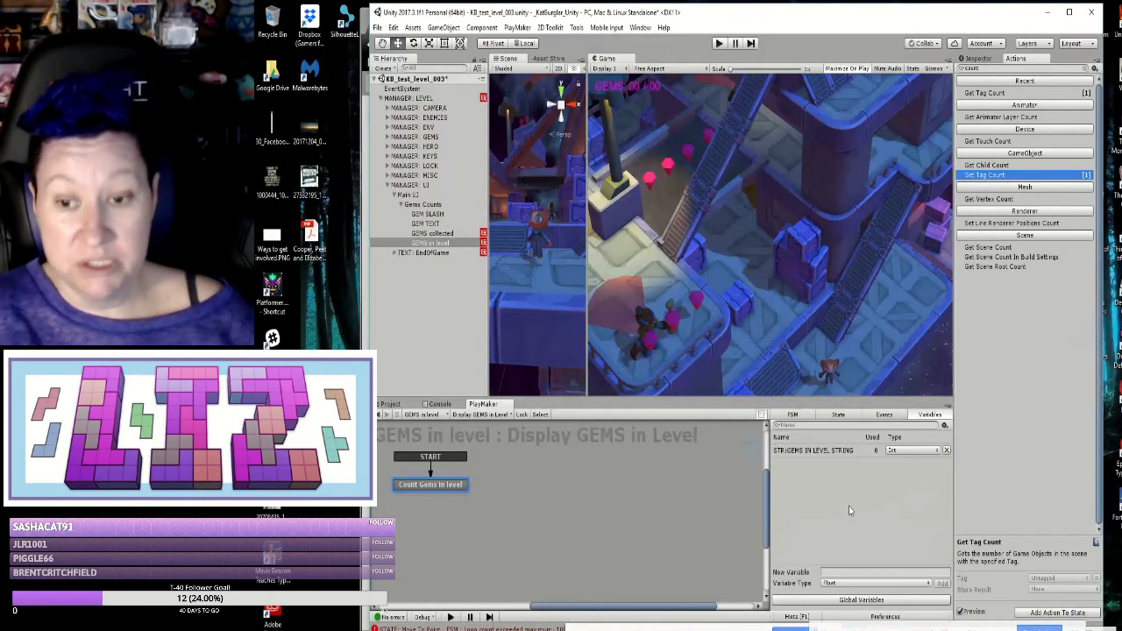
# Step: Retry giving the variable's name the INT prefix, and delete the variable from the FSM
pyautogui.click(787, 451)
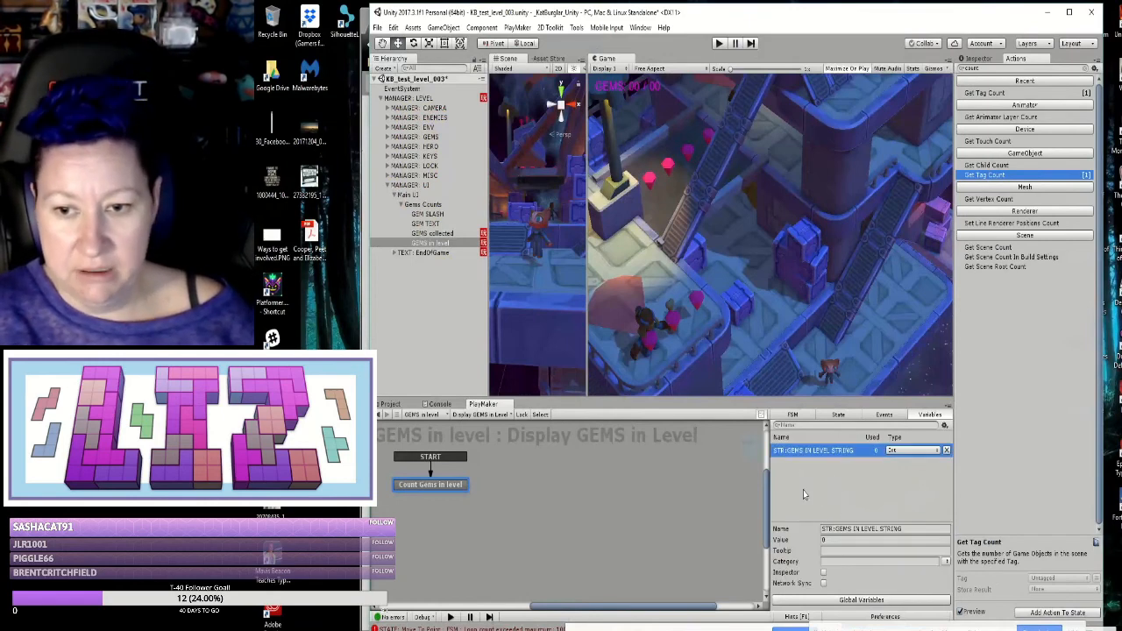
pyautogui.doubleClick(824, 529)
pyautogui.write('INT')
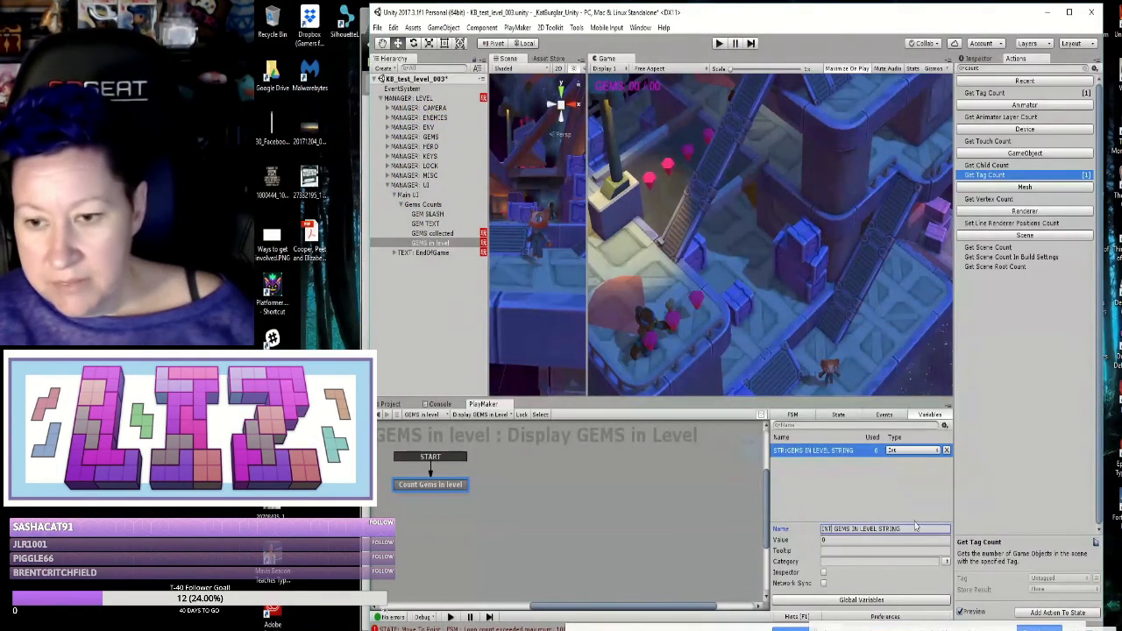
pyautogui.click(890, 503)
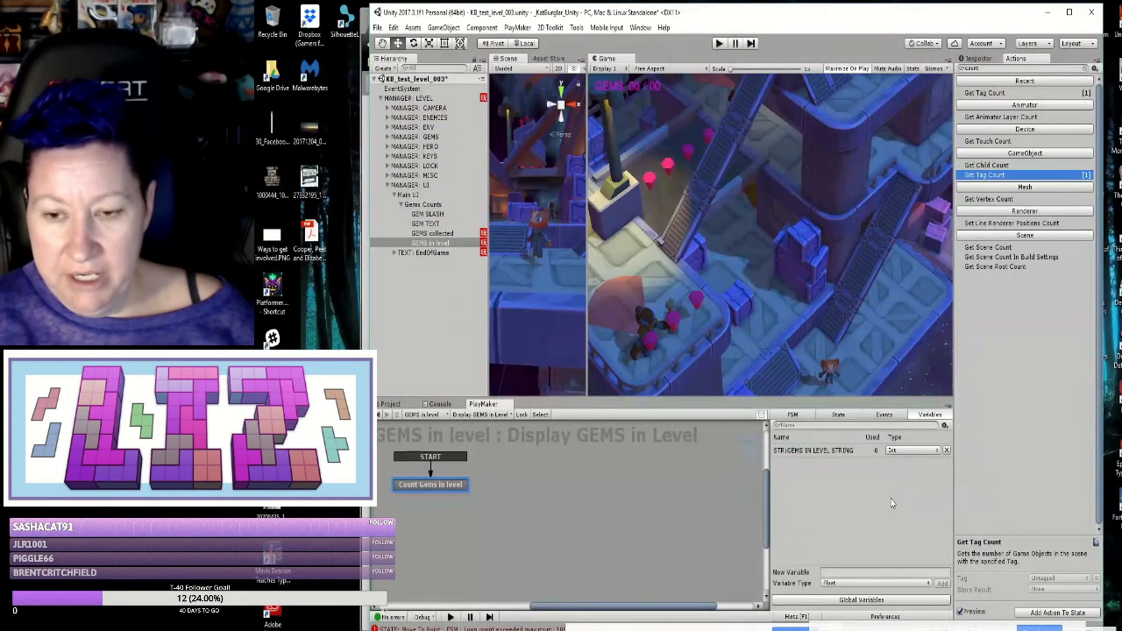
pyautogui.click(802, 453)
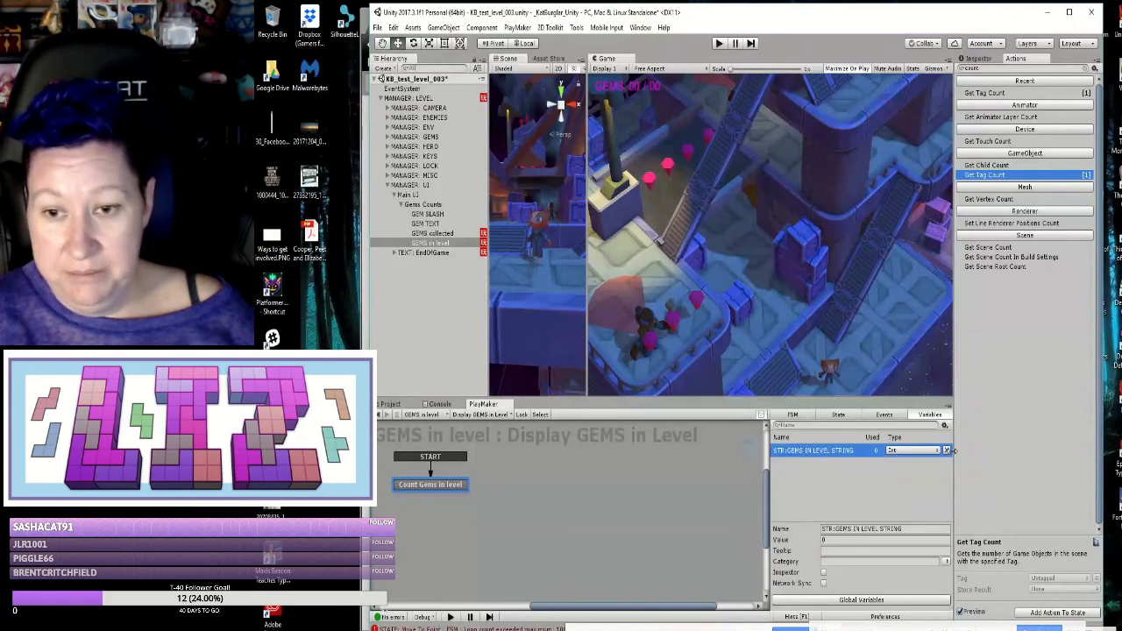
pyautogui.click(946, 451)
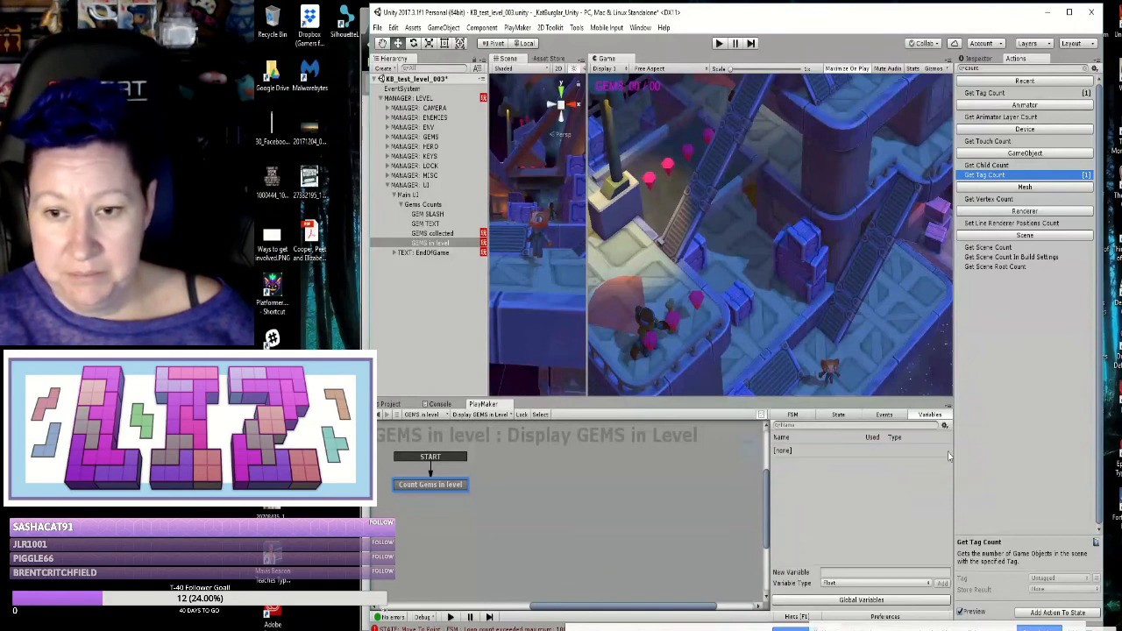
# Step: Add an Int variable named INT: #OF GEMS IN LEVEL to the FSM of the GEMS in level object
pyautogui.click(833, 583)
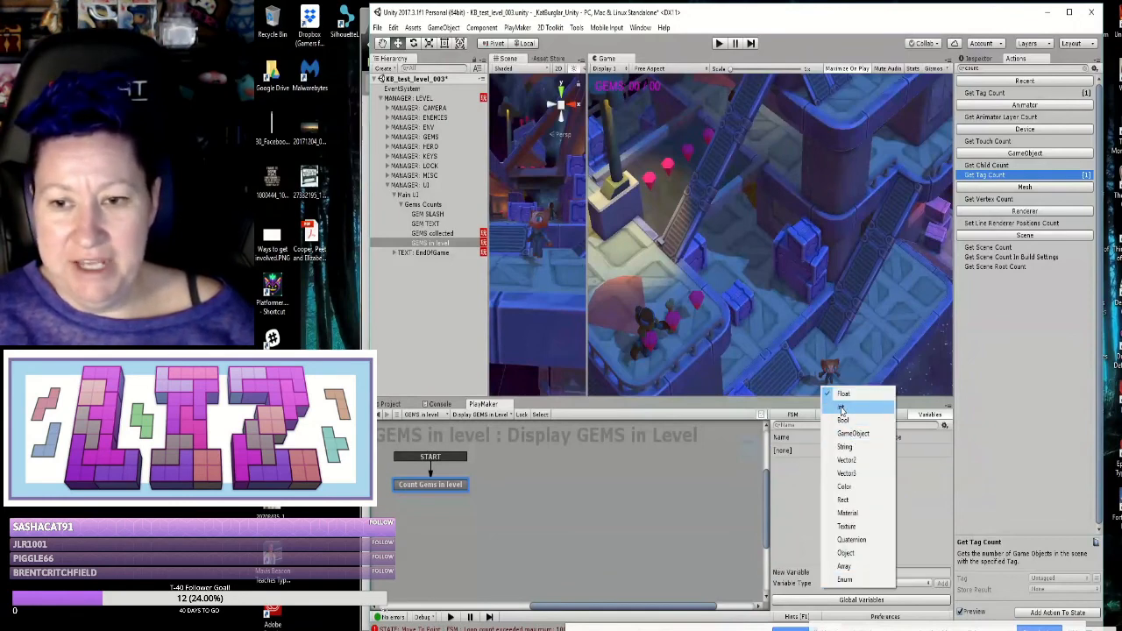
pyautogui.click(841, 410)
pyautogui.click(834, 572)
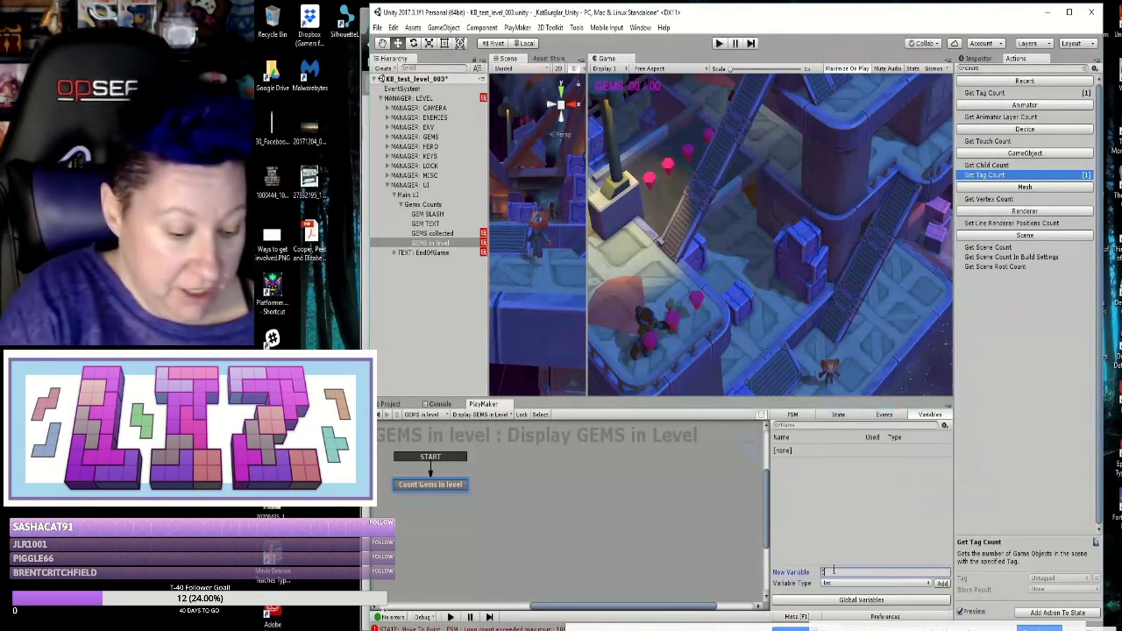
pyautogui.write('INT:GE')
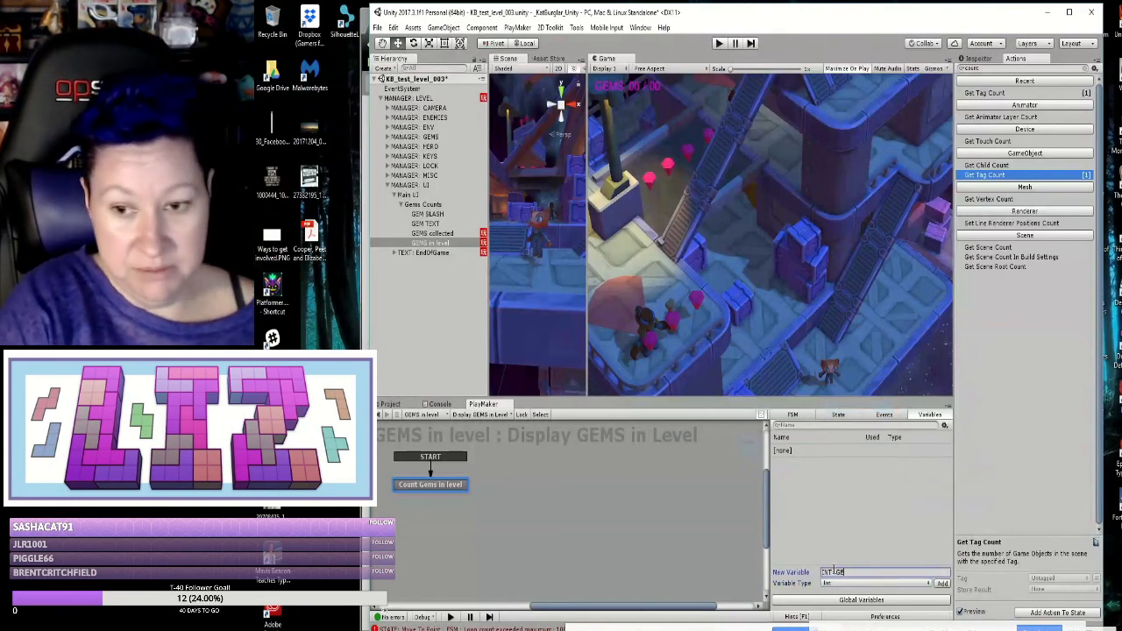
pyautogui.press('BackSpace')
pyautogui.press('BackSpace')
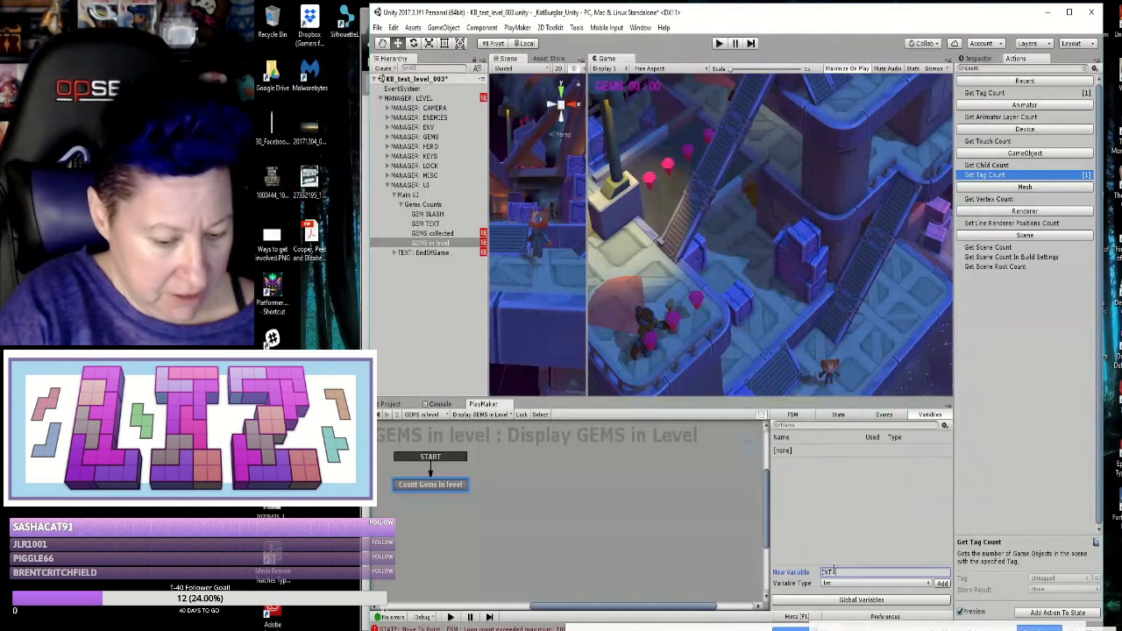
pyautogui.write('#OF')
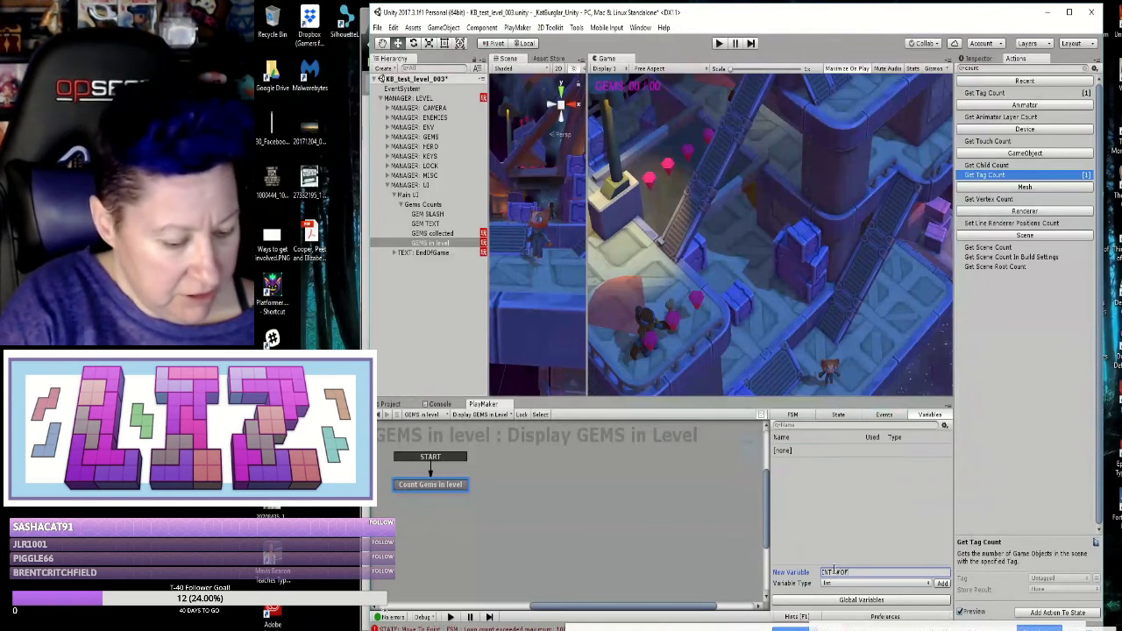
pyautogui.write(' GEMS')
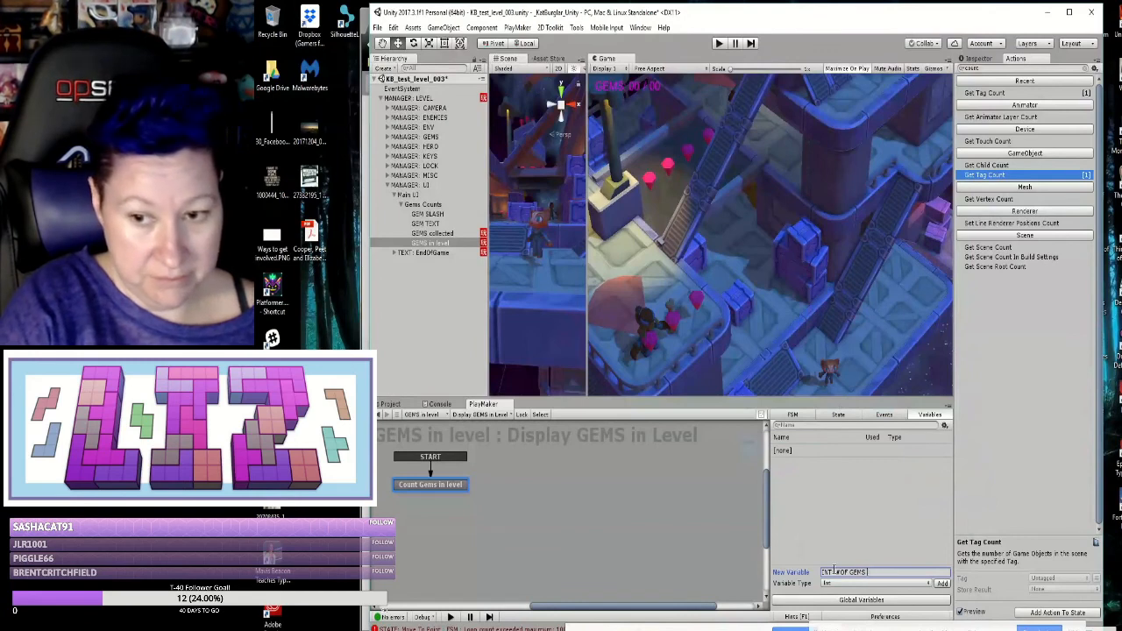
pyautogui.write(' IN LEVEL')
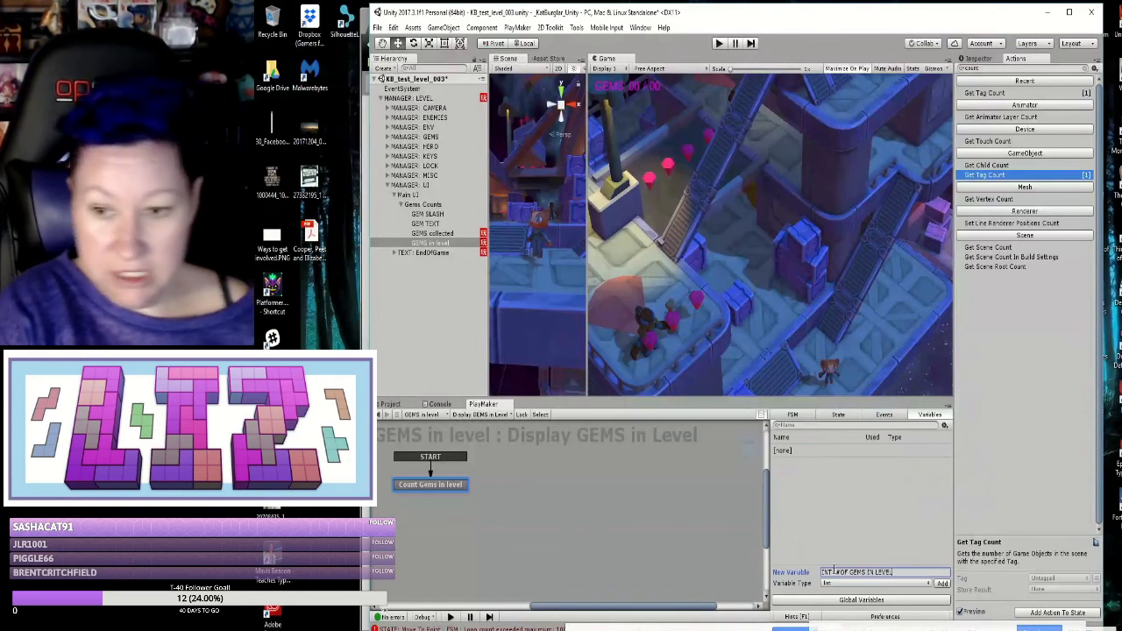
pyautogui.click(942, 584)
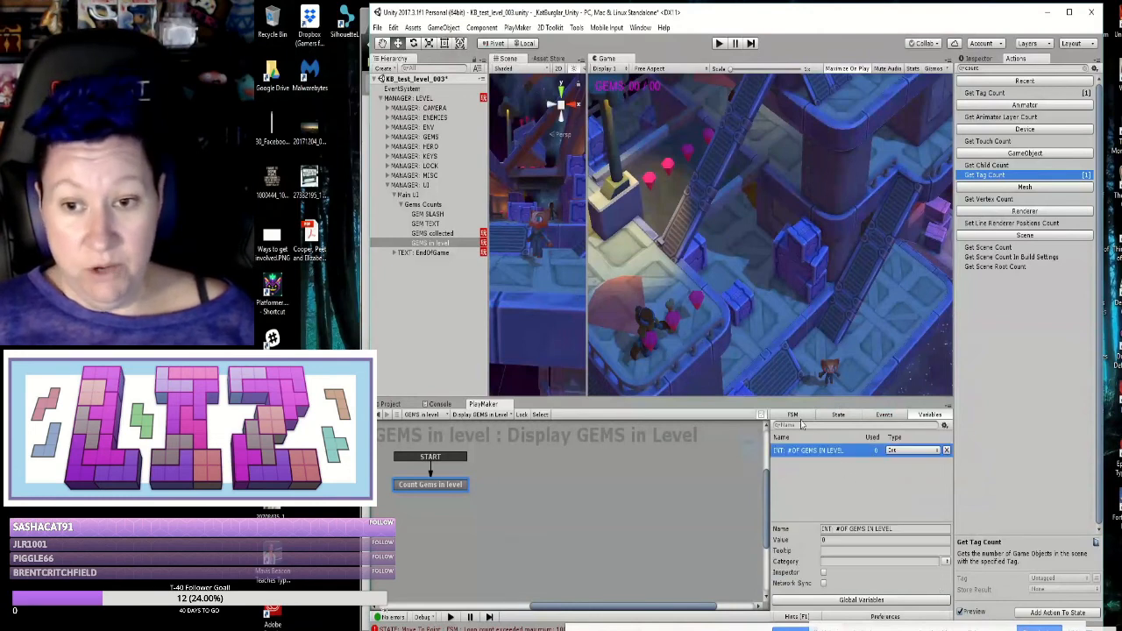
# Step: Check the Store Result choices of the Get Tag Count action and rename the Int variable INT:GEMS IN LEVEL
pyautogui.click(838, 414)
pyautogui.click(866, 475)
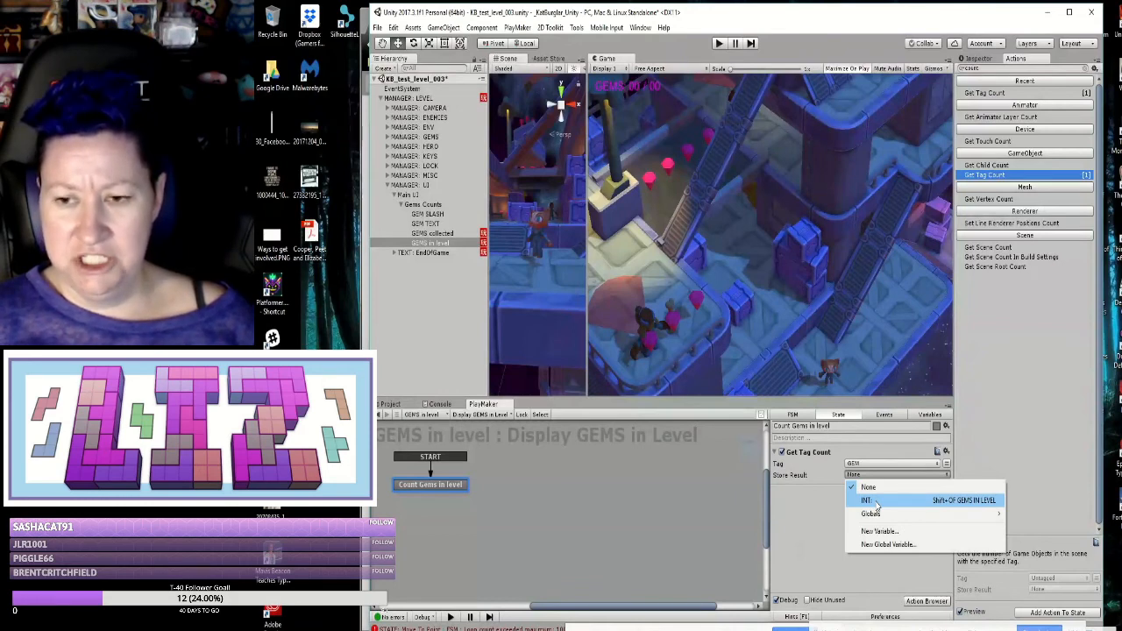
pyautogui.click(927, 415)
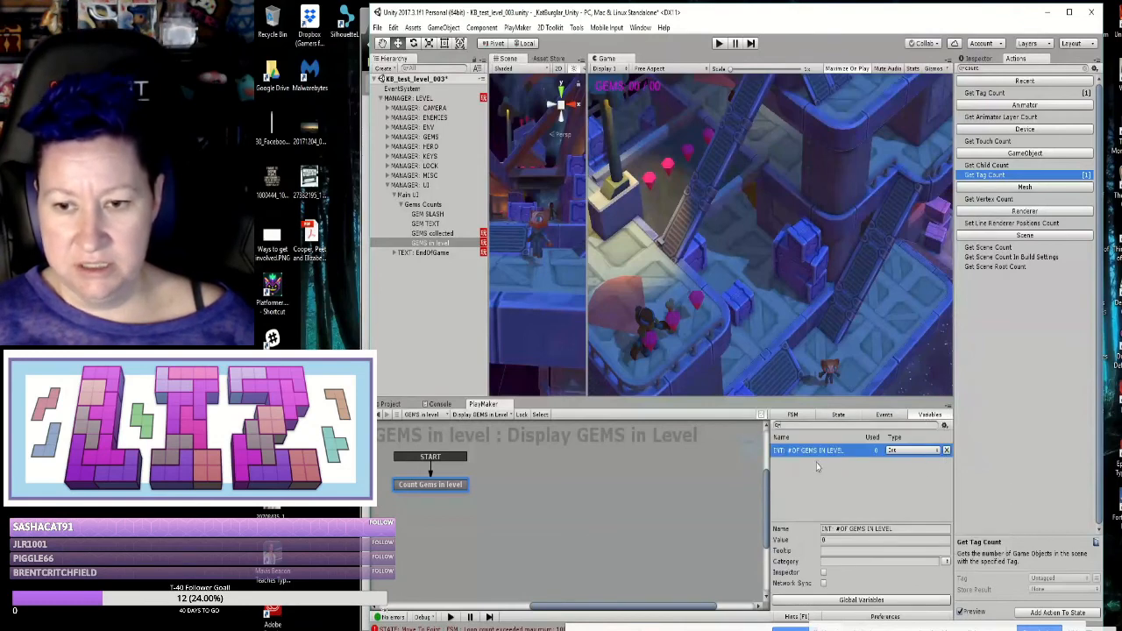
pyautogui.click(843, 529)
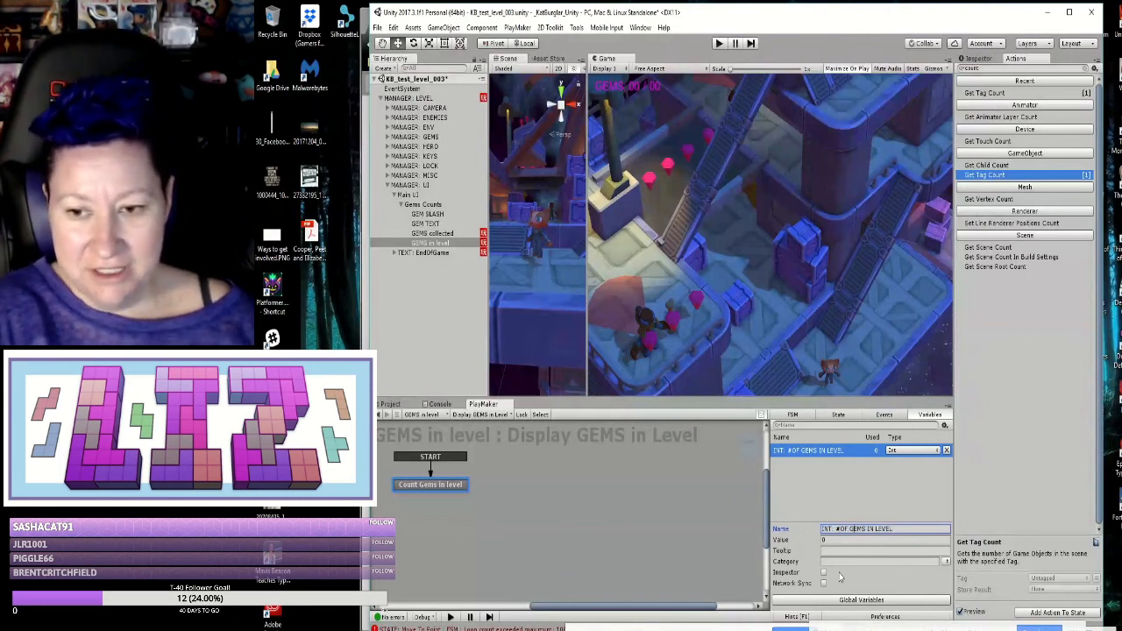
pyautogui.press('BackSpace')
pyautogui.press('BackSpace')
pyautogui.press('BackSpace')
pyautogui.press('BackSpace')
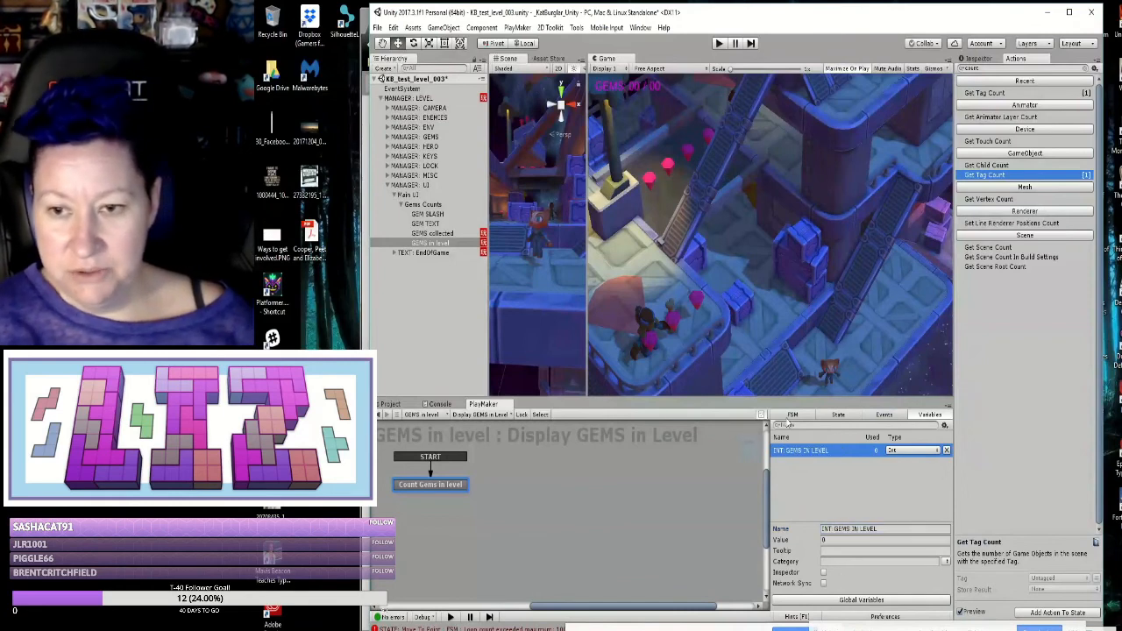
# Step: Store the Get Tag Count result in the INT:GEMS IN LEVEL variable
pyautogui.click(838, 415)
pyautogui.click(876, 474)
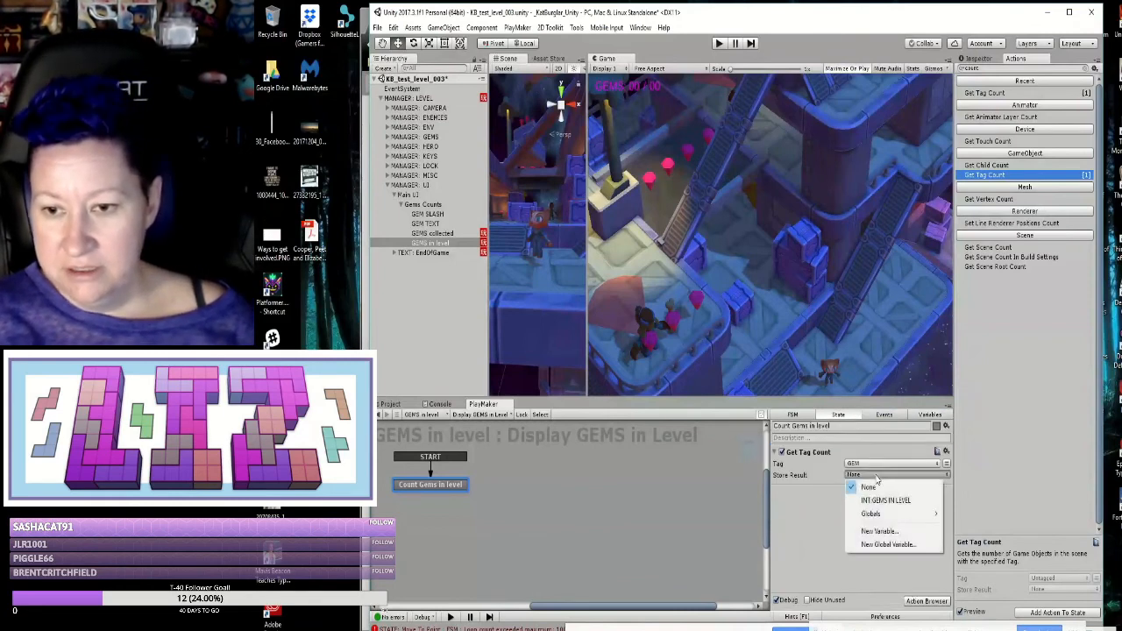
pyautogui.click(881, 500)
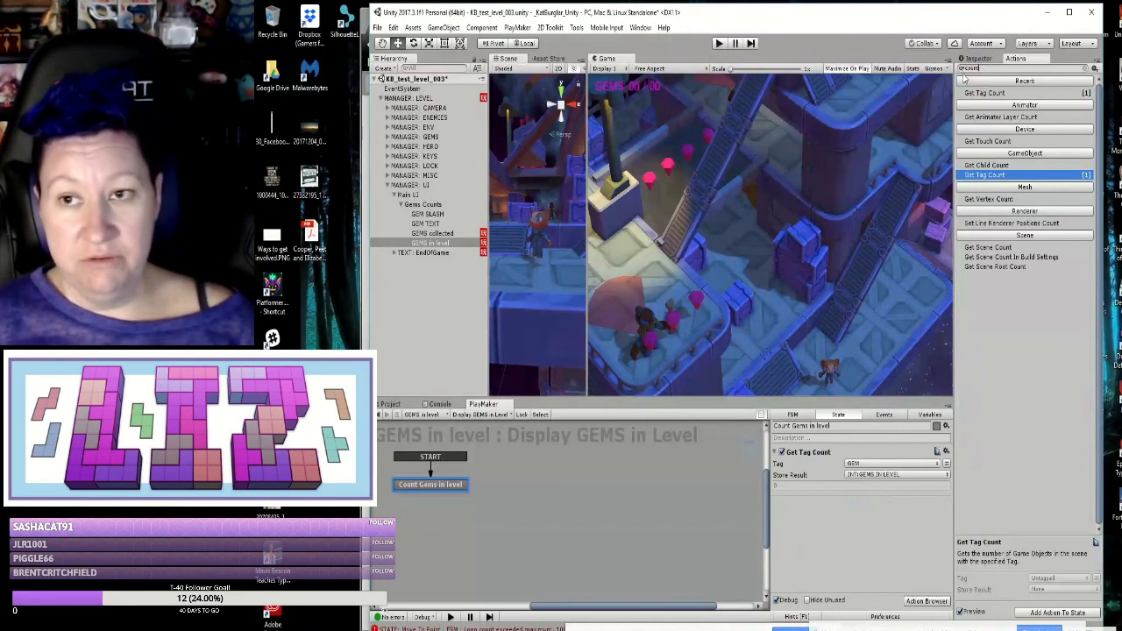
# Step: Add a Convert Int To String action to the Count Gems in level state with INT:GEMS IN LEVEL as its Int Variable
pyautogui.press('BackSpace')
pyautogui.press('BackSpace')
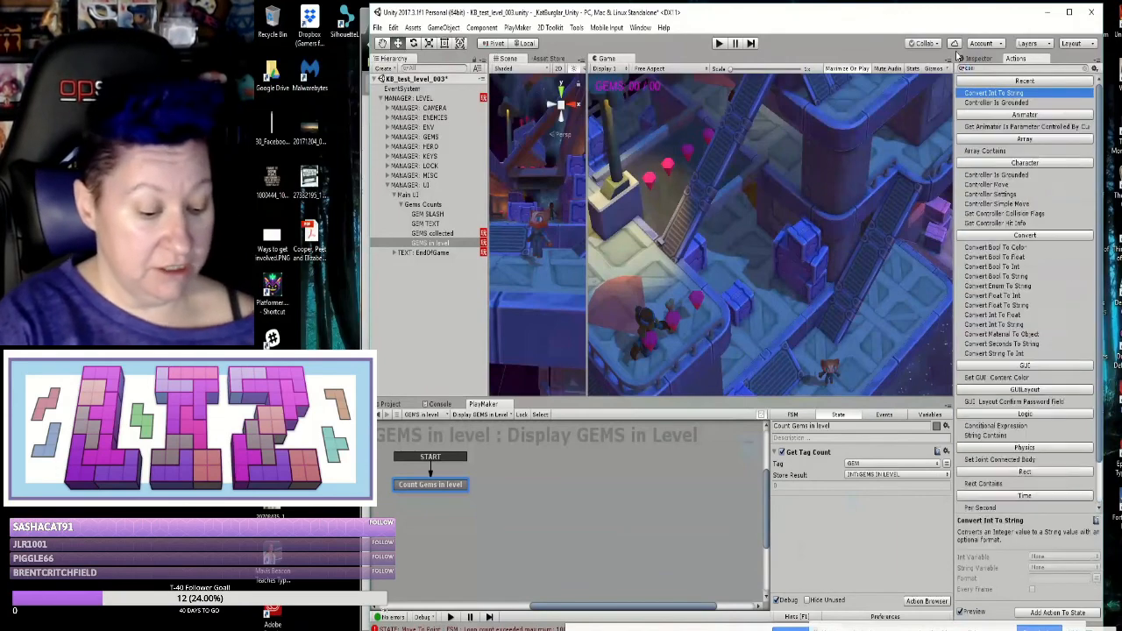
pyautogui.write('vert')
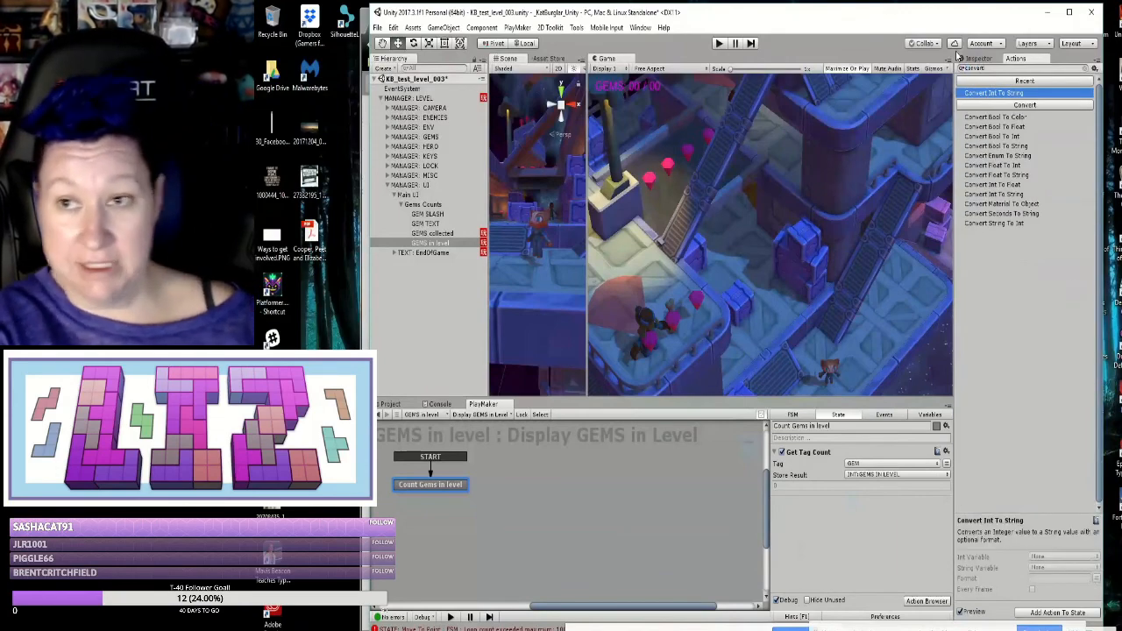
pyautogui.doubleClick(974, 92)
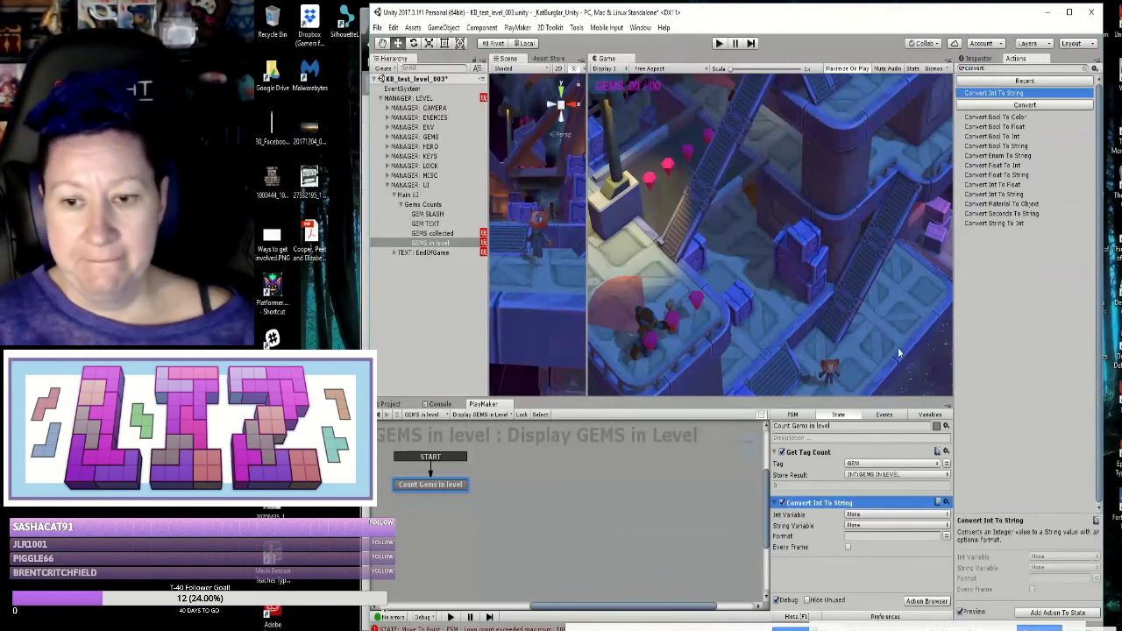
pyautogui.click(867, 516)
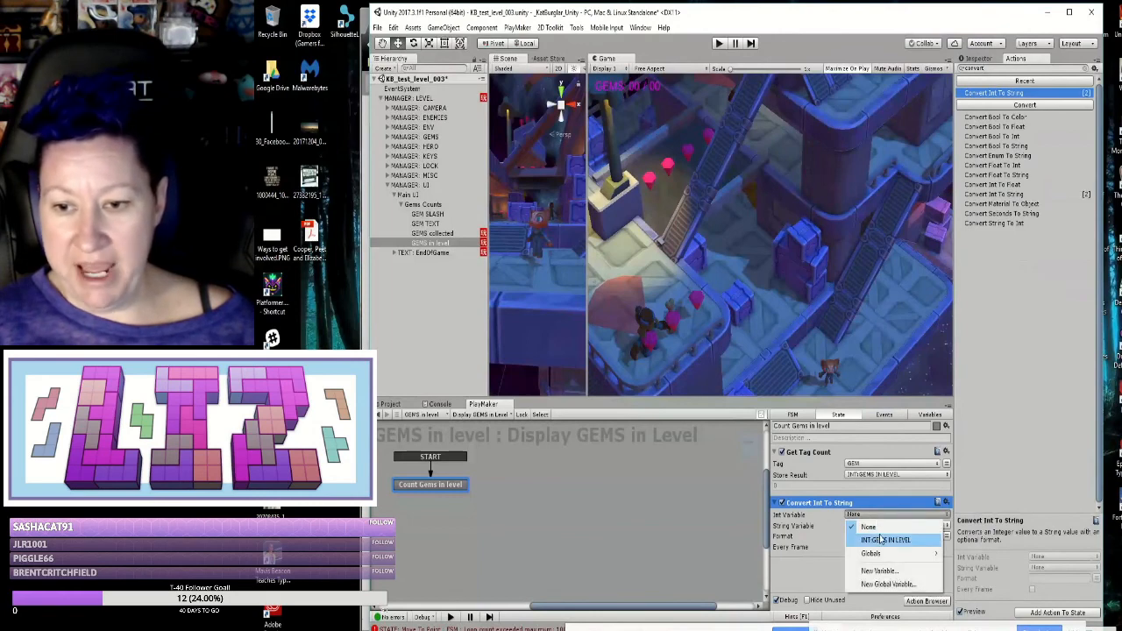
pyautogui.click(882, 541)
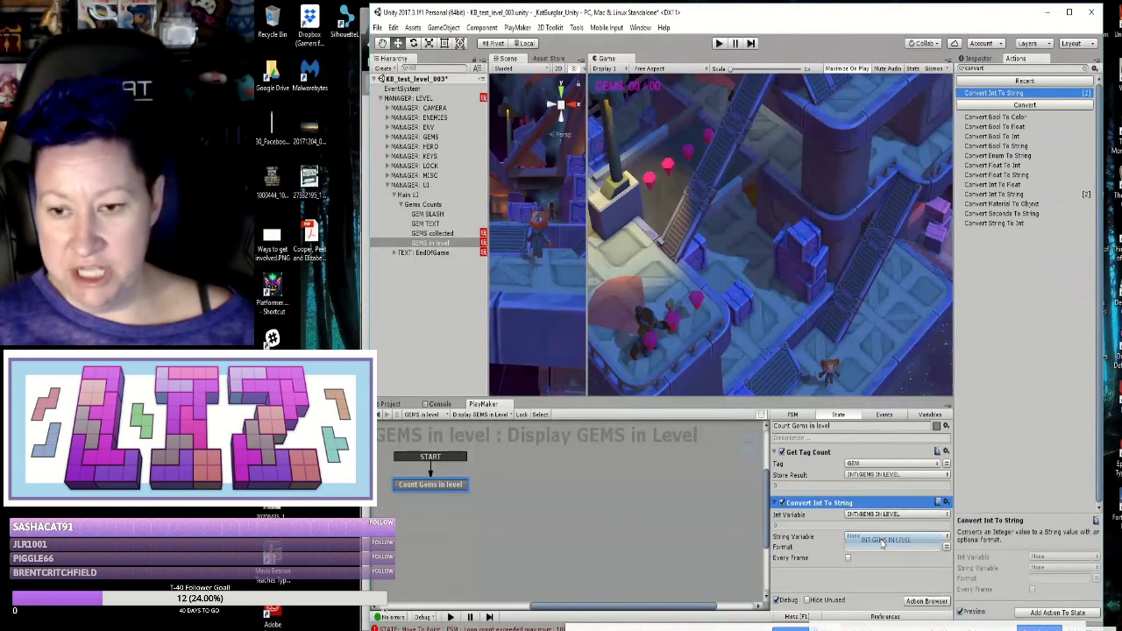
# Step: Add a String variable named STR: GEMS IN LEVEL STRING to the FSM
pyautogui.click(928, 418)
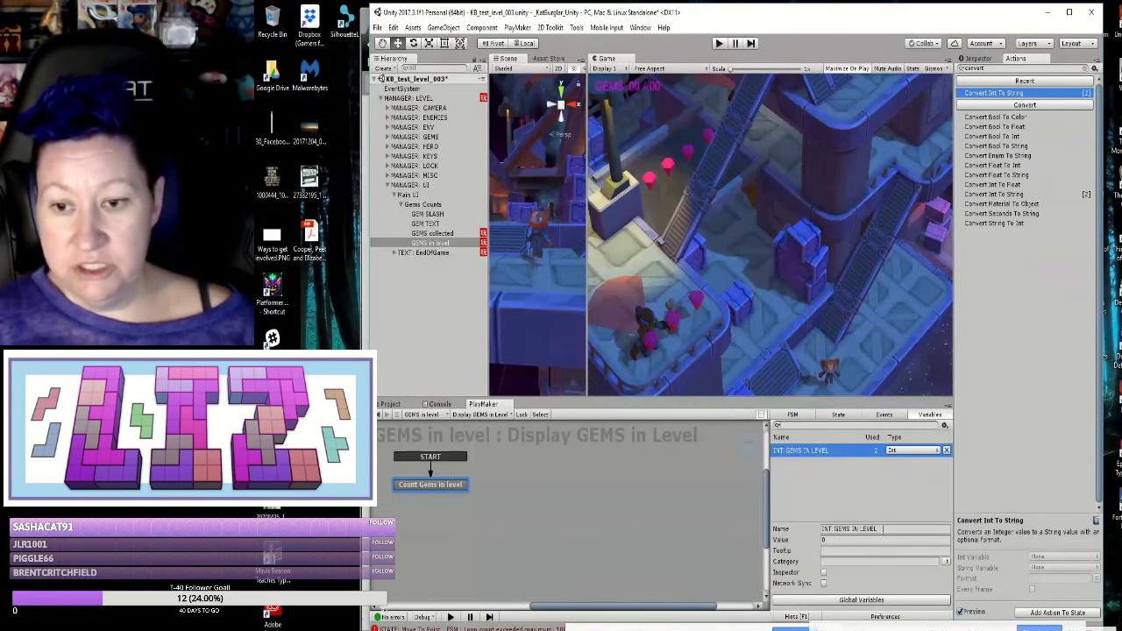
pyautogui.click(891, 508)
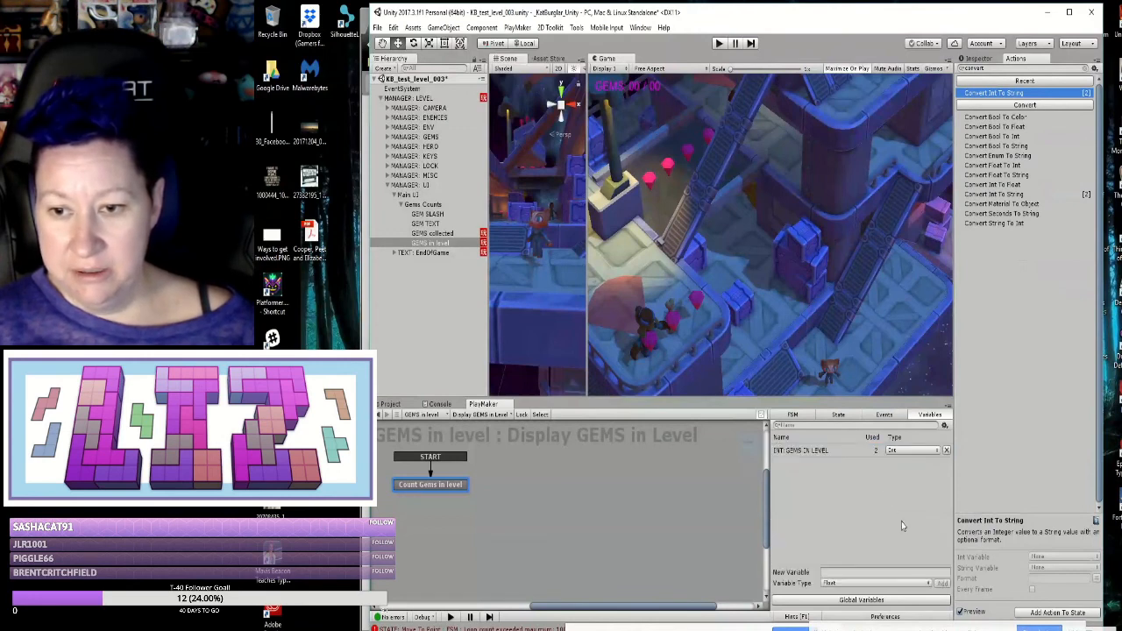
pyautogui.click(841, 586)
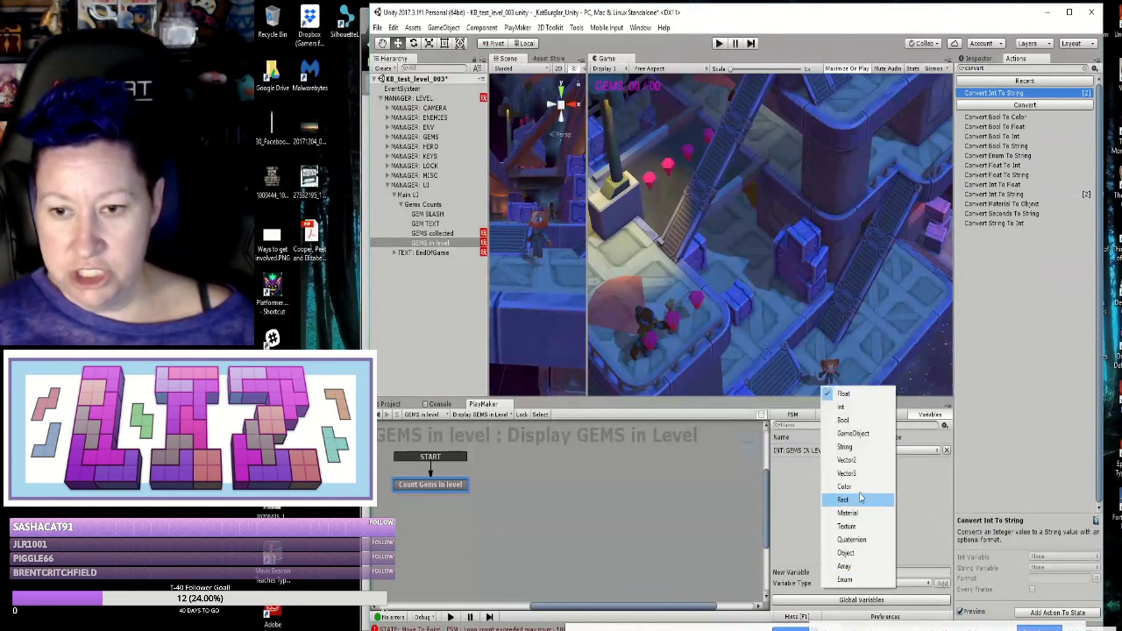
pyautogui.click(846, 455)
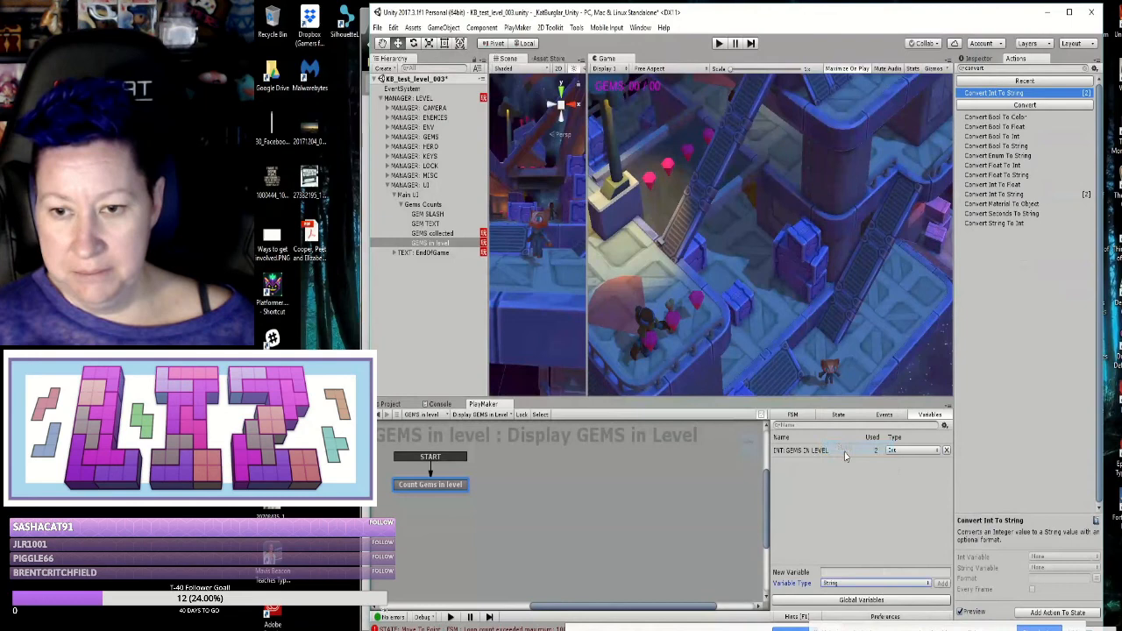
pyautogui.click(824, 572)
pyautogui.write('ST')
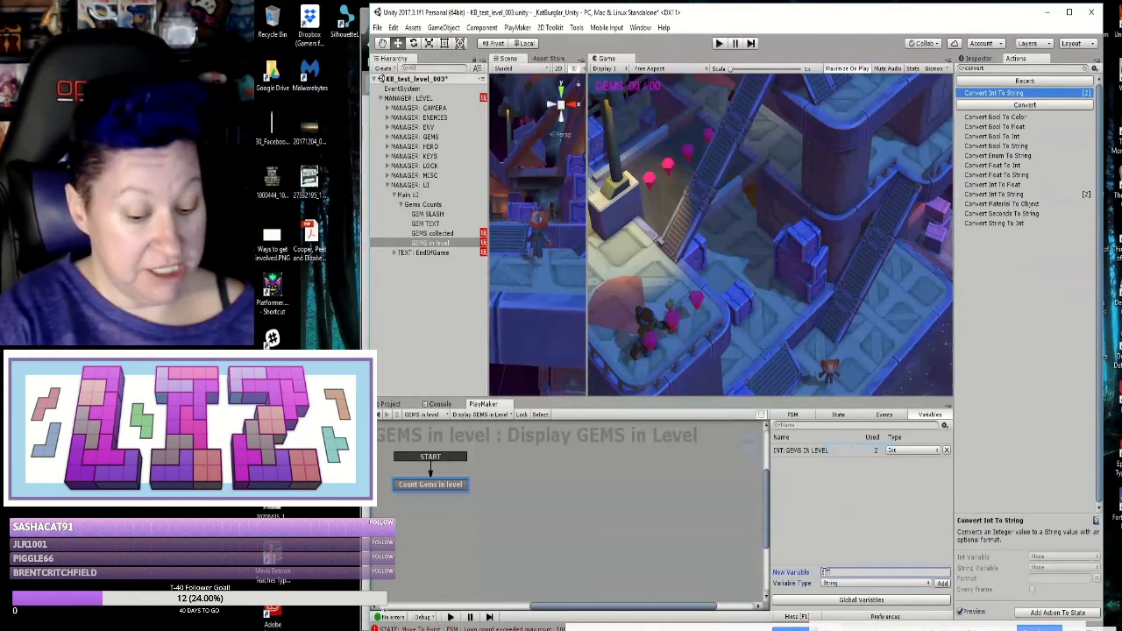
pyautogui.write('R: GEMS')
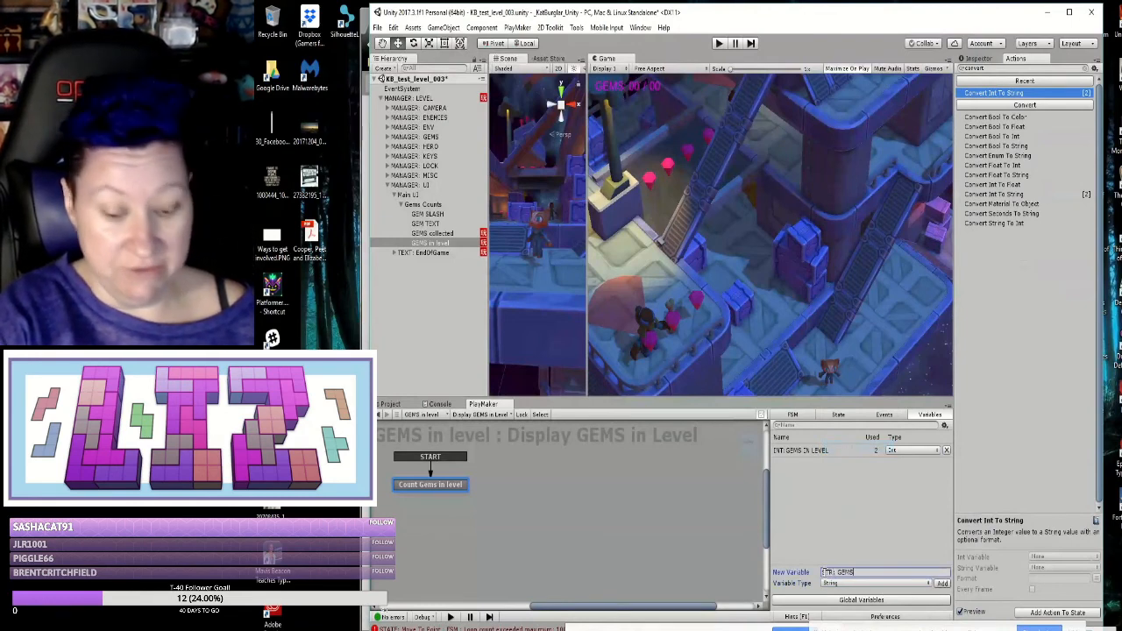
pyautogui.write(' IN LEVEL S')
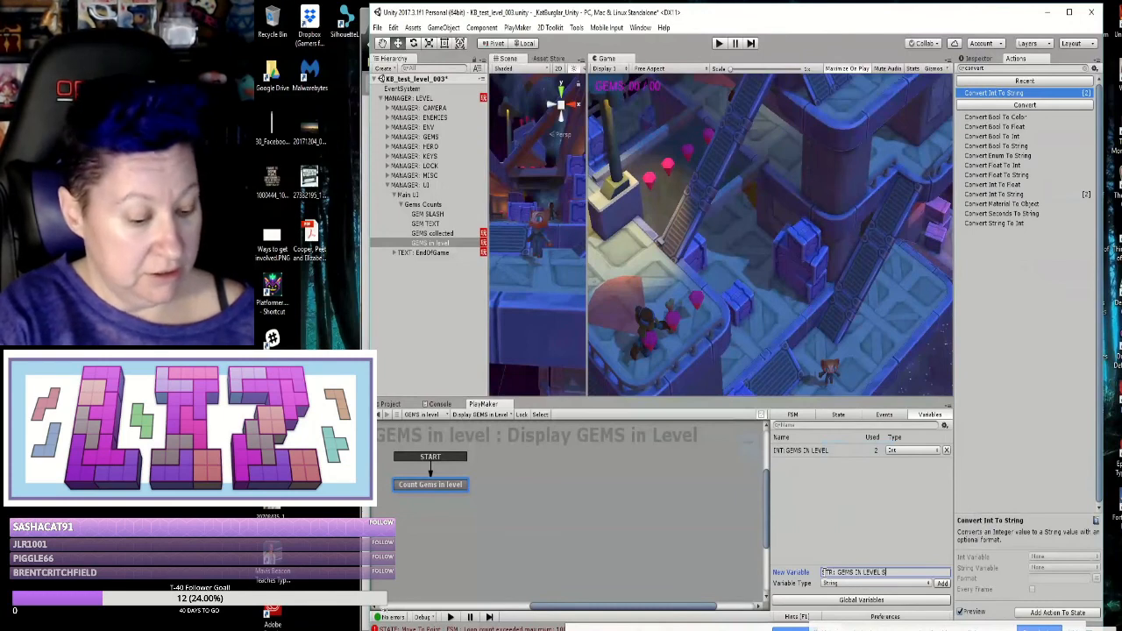
pyautogui.write('TRING')
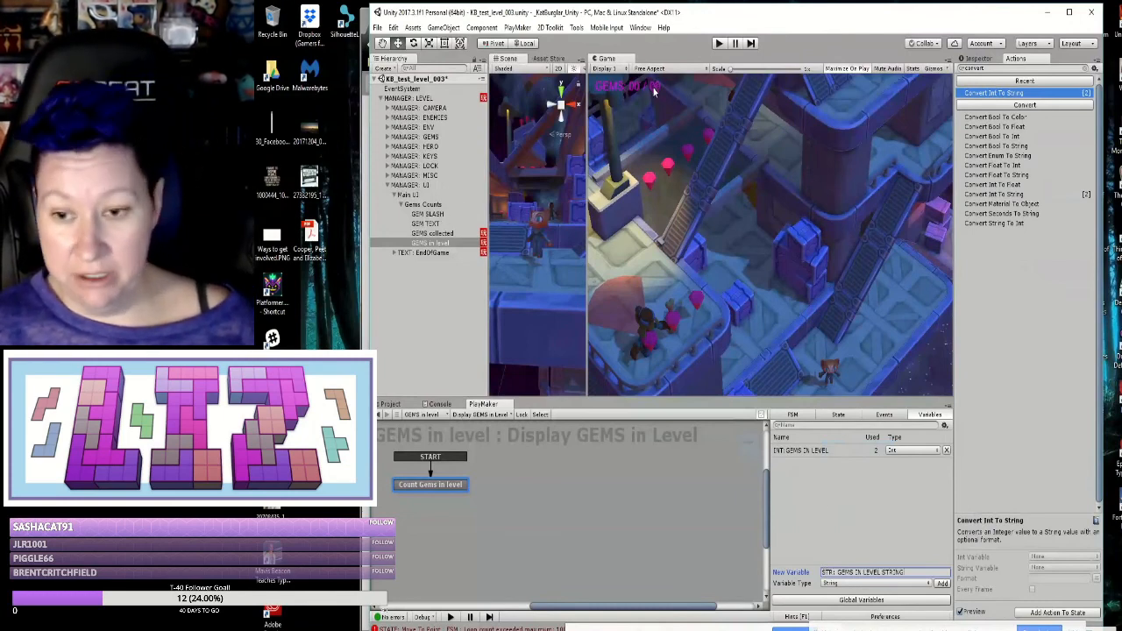
pyautogui.click(942, 584)
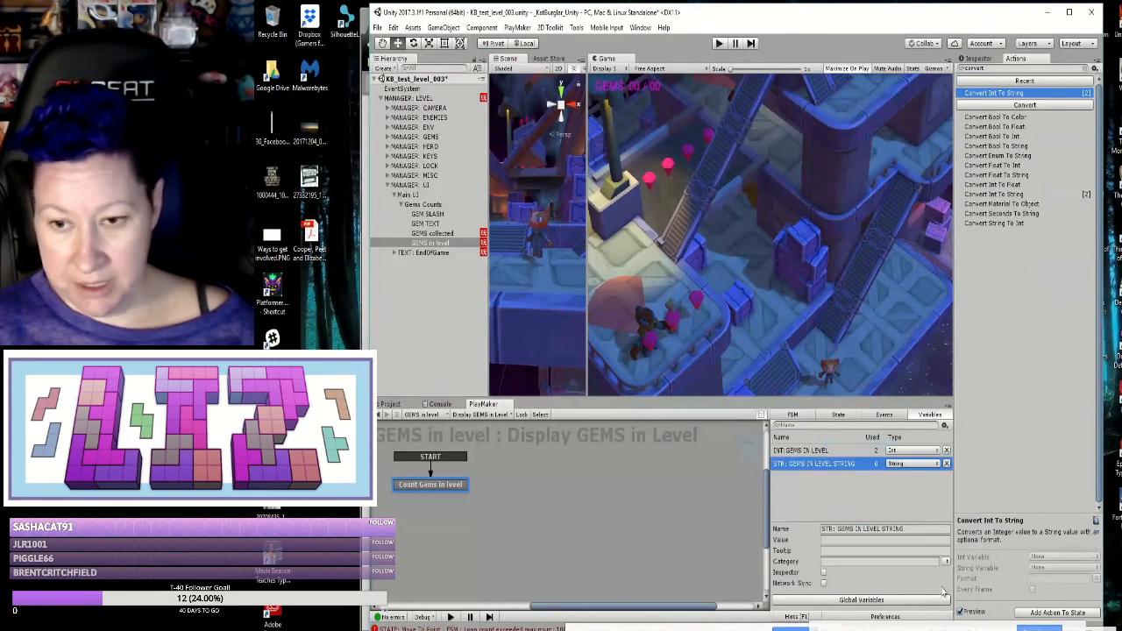
# Step: Set Convert Int To String's String Variable to STR: GEMS IN LEVEL STRING, enable Every Frame, and collapse both actions
pyautogui.click(838, 415)
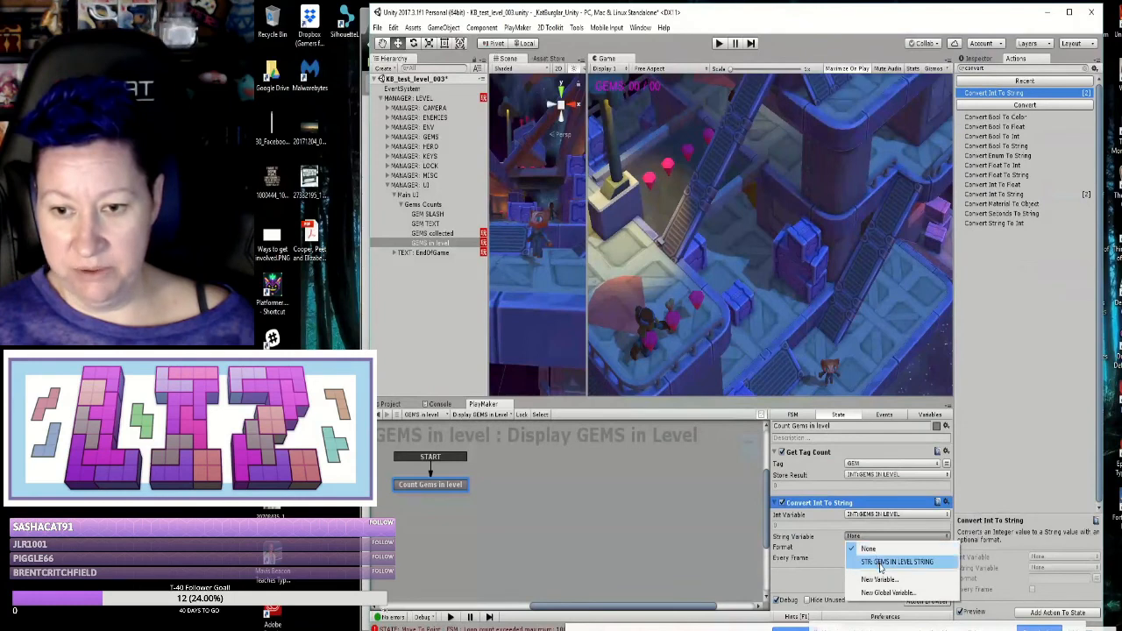
pyautogui.click(877, 561)
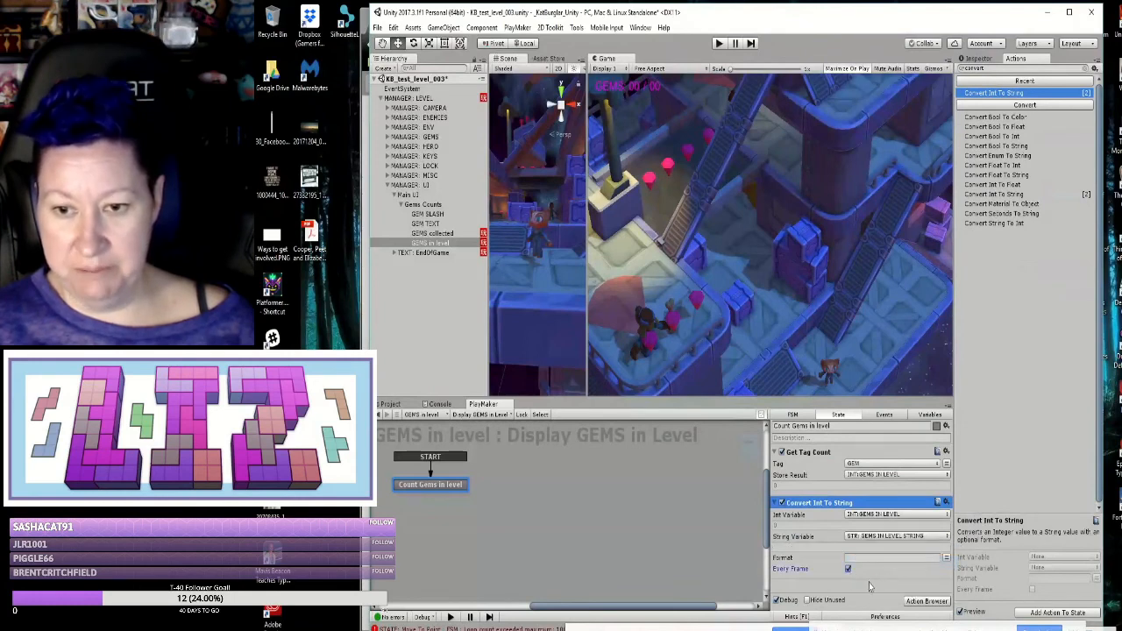
pyautogui.click(777, 502)
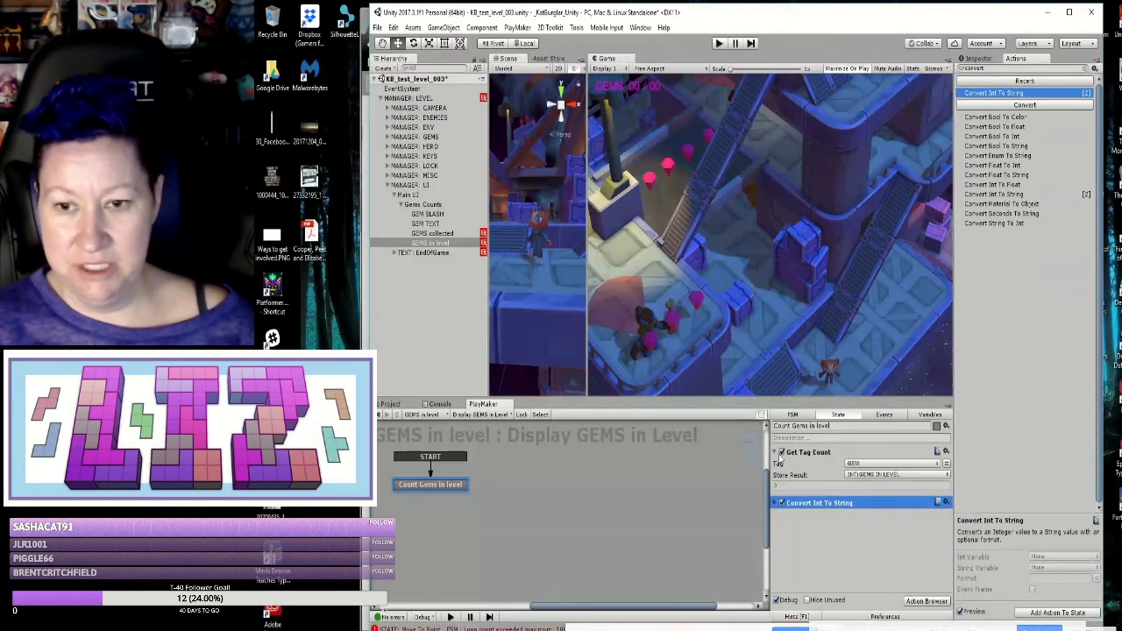
pyautogui.click(777, 452)
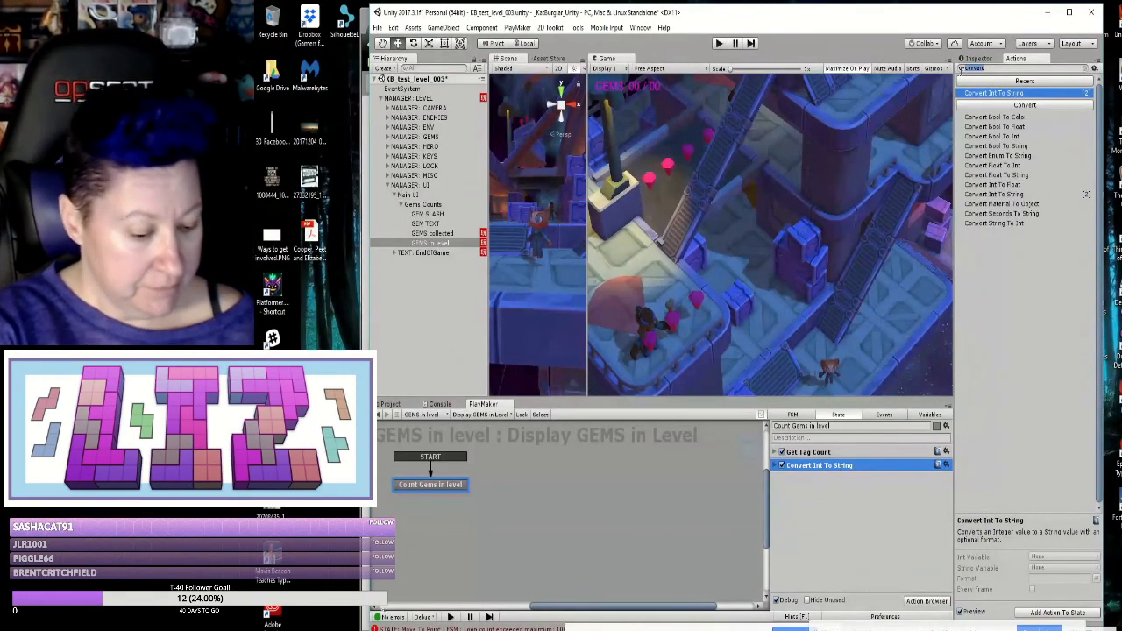
# Step: Add a U Gui Text Set Text action after Convert Int To String, with STR: GEMS IN LEVEL STRING as its Text and Every Frame enabled
pyautogui.write('gui')
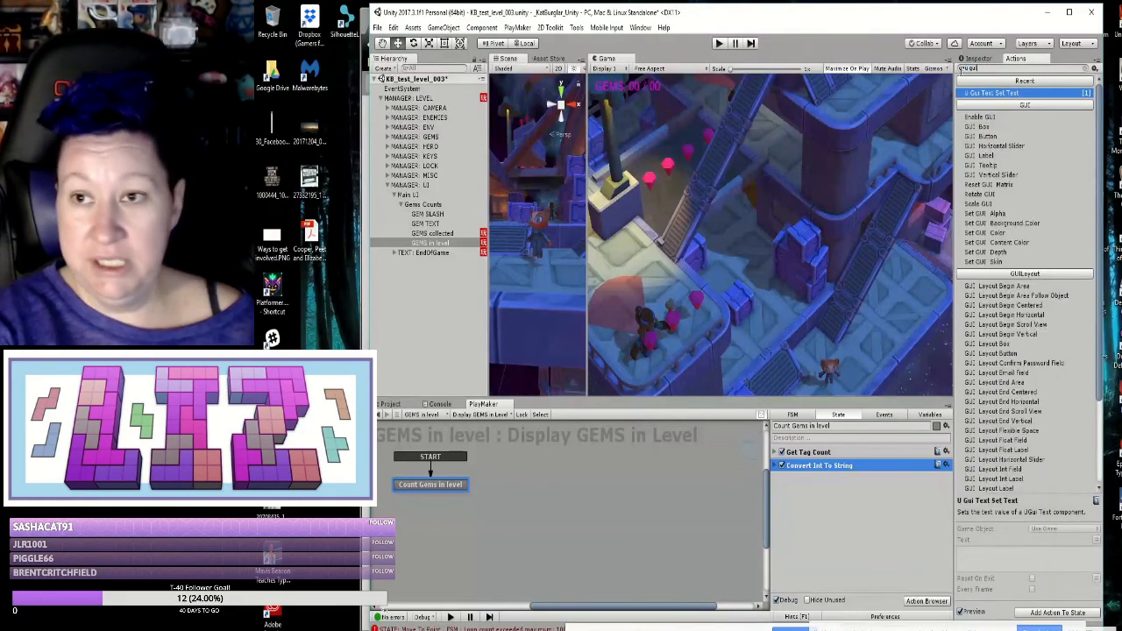
pyautogui.press('Return')
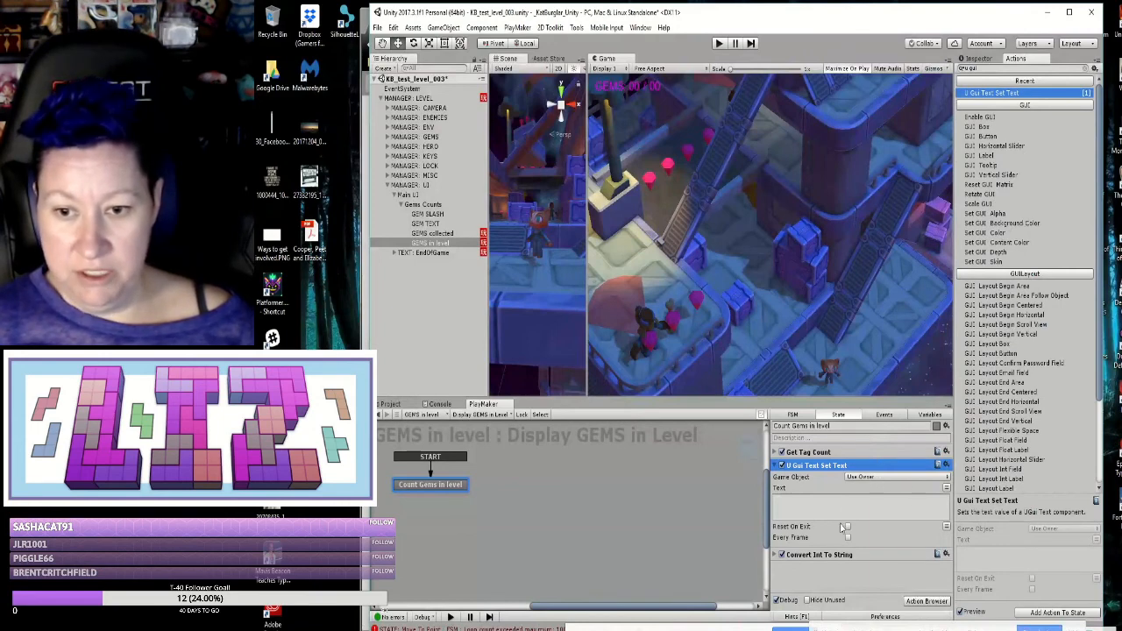
pyautogui.click(947, 489)
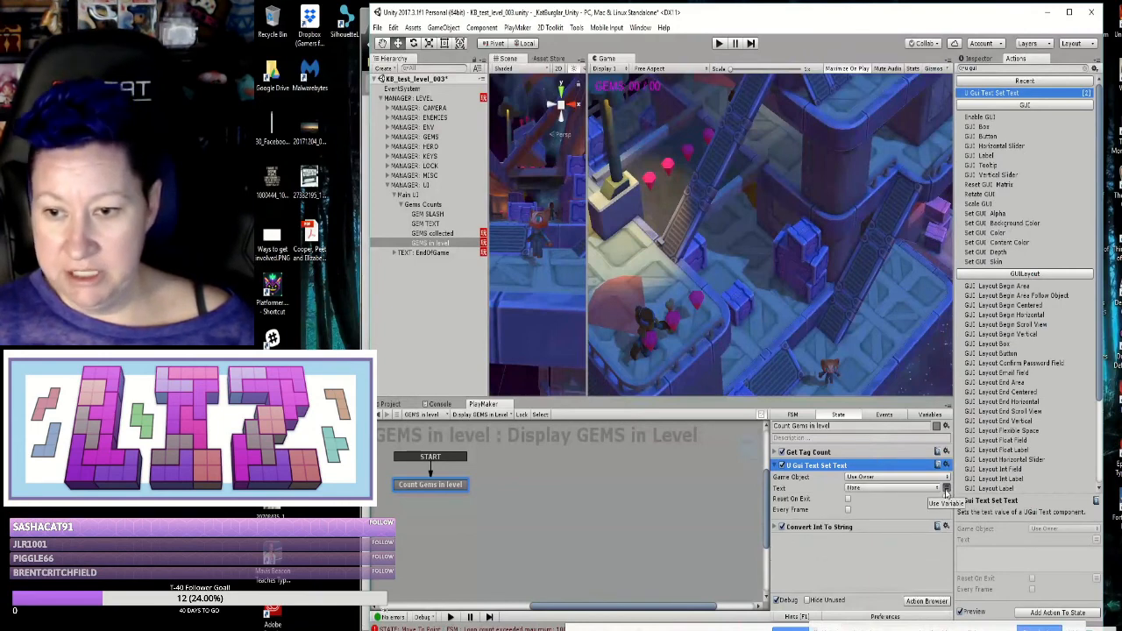
pyautogui.click(935, 488)
pyautogui.click(877, 513)
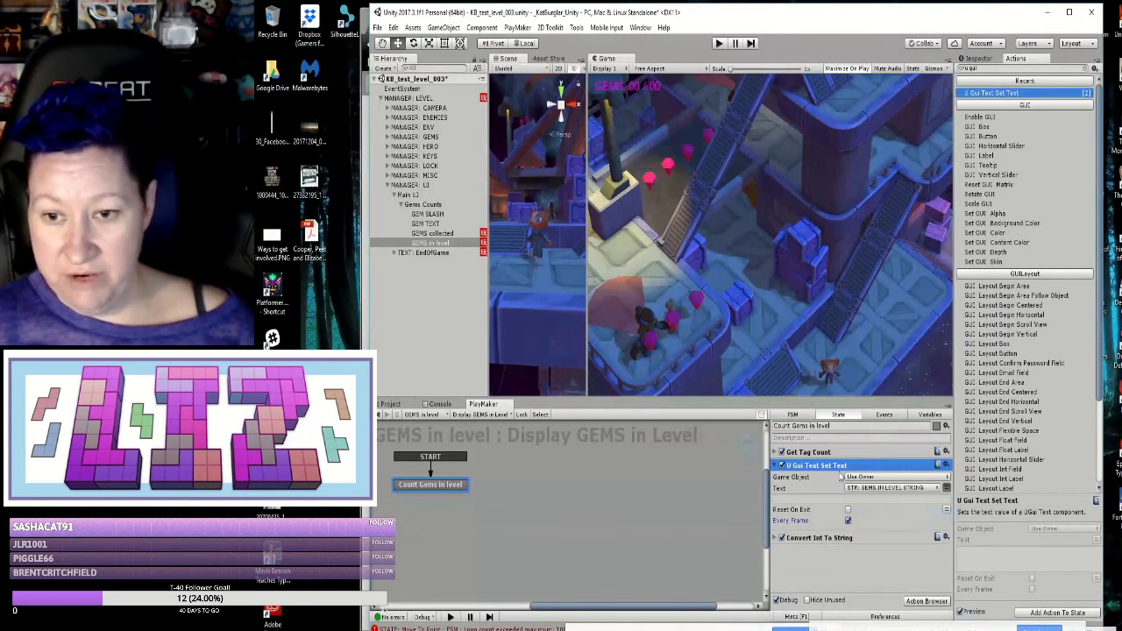
pyautogui.moveTo(840, 471); pyautogui.dragTo(852, 554)
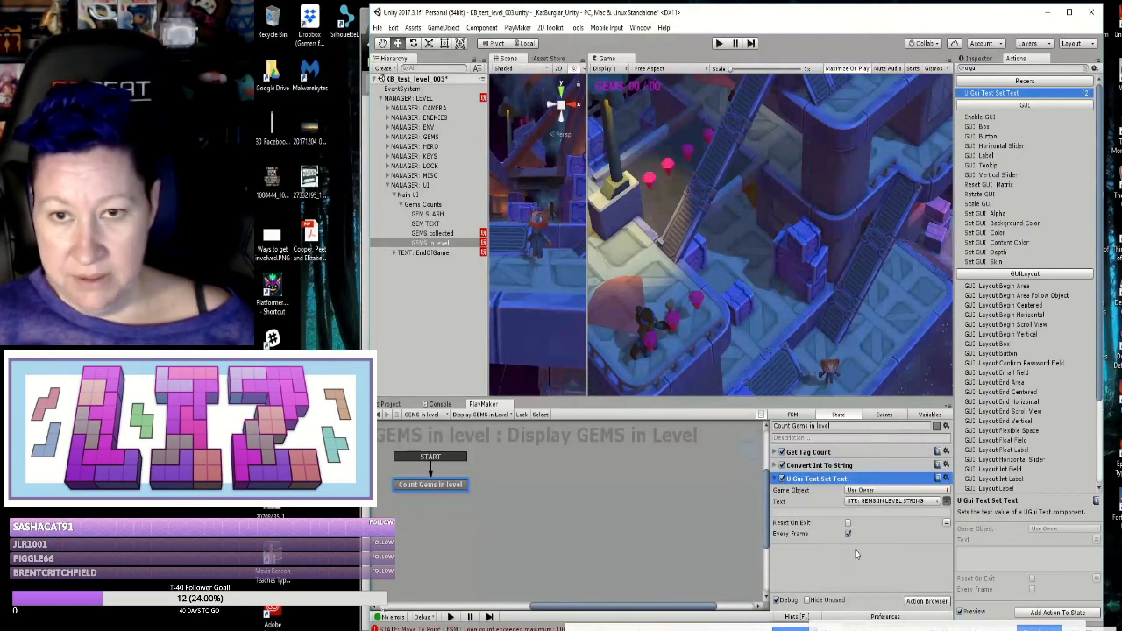
# Step: Save the scene, then play-test the level to check the gem counter
pyautogui.click(378, 27)
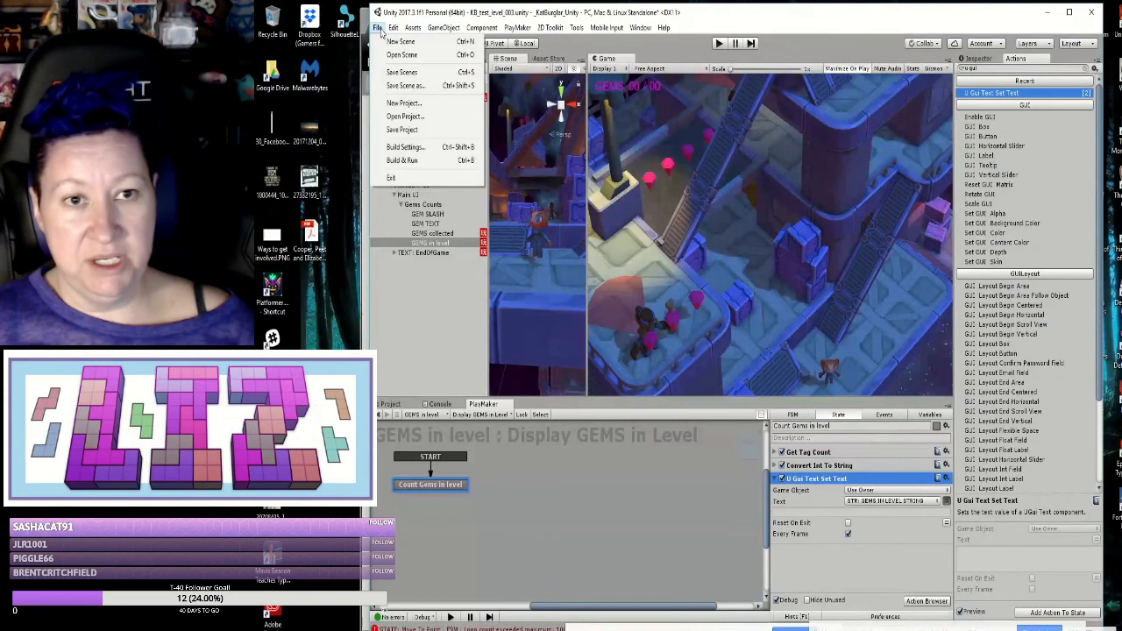
pyautogui.click(402, 76)
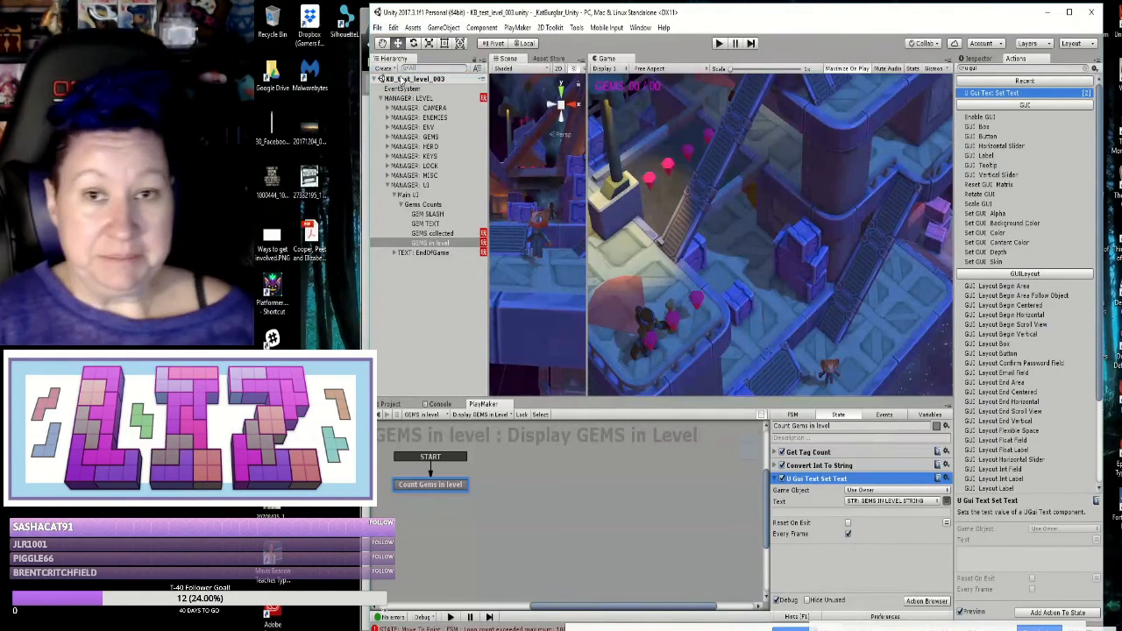
pyautogui.click(719, 43)
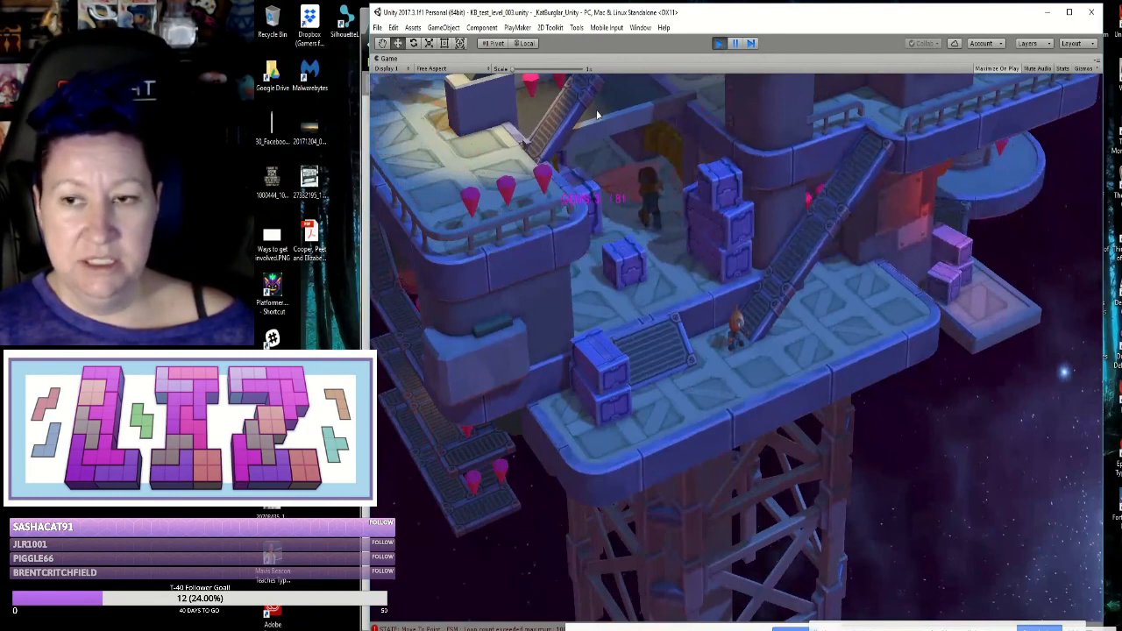
pyautogui.click(719, 44)
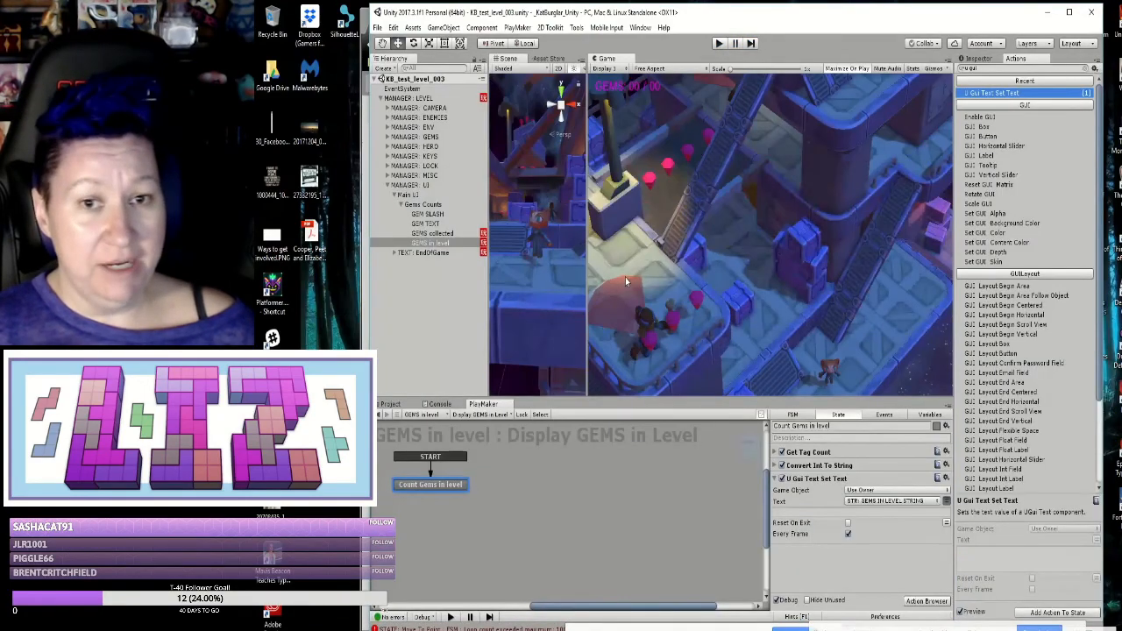
# Step: Frame the Main UI canvas in the Scene view to inspect its layout
pyautogui.click(406, 195)
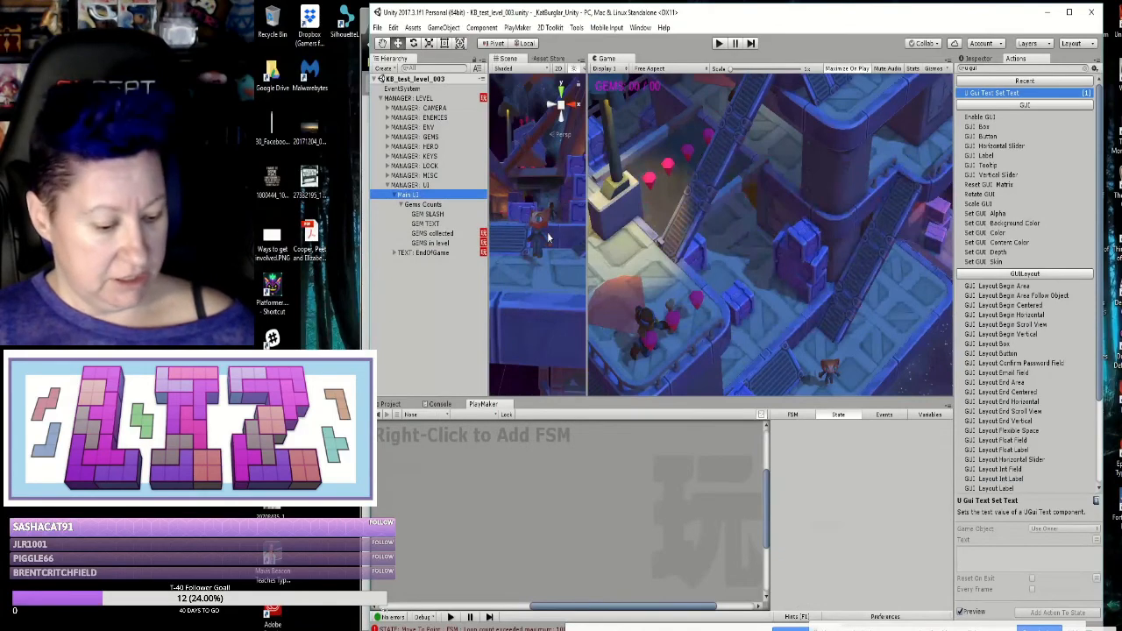
pyautogui.press('f')
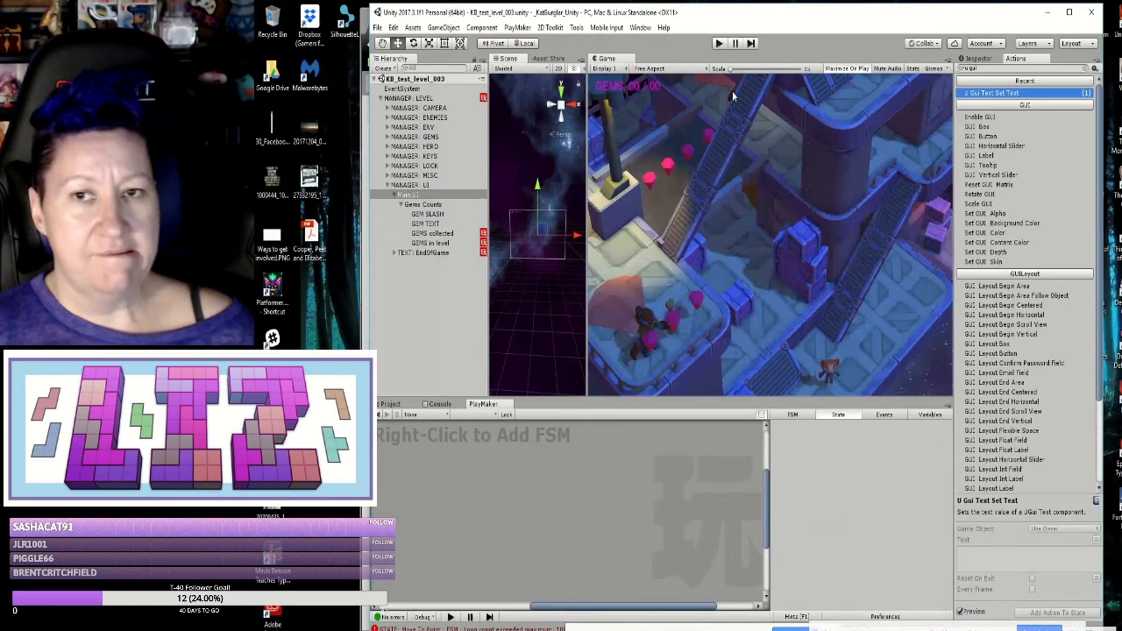
pyautogui.moveTo(731, 69)
pyautogui.mouseDown()
pyautogui.moveTo(759, 69)
pyautogui.moveTo(724, 77)
pyautogui.mouseUp()
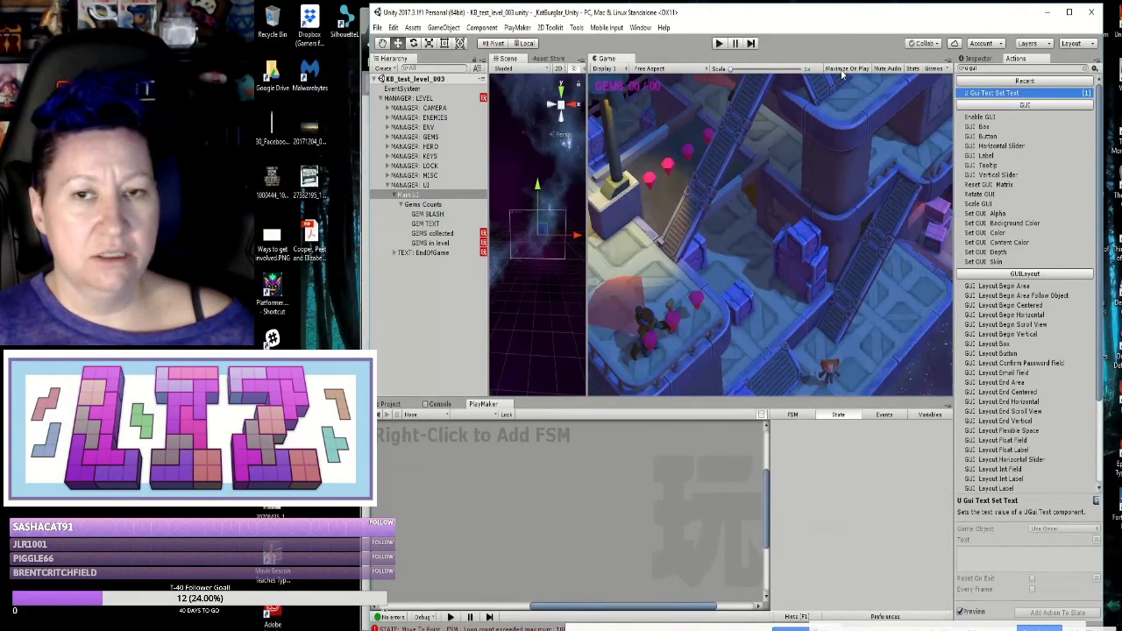
# Step: Play-test the level with Maximize On Play off, resuming after the pause, to check the gem counter's placement
pyautogui.click(718, 44)
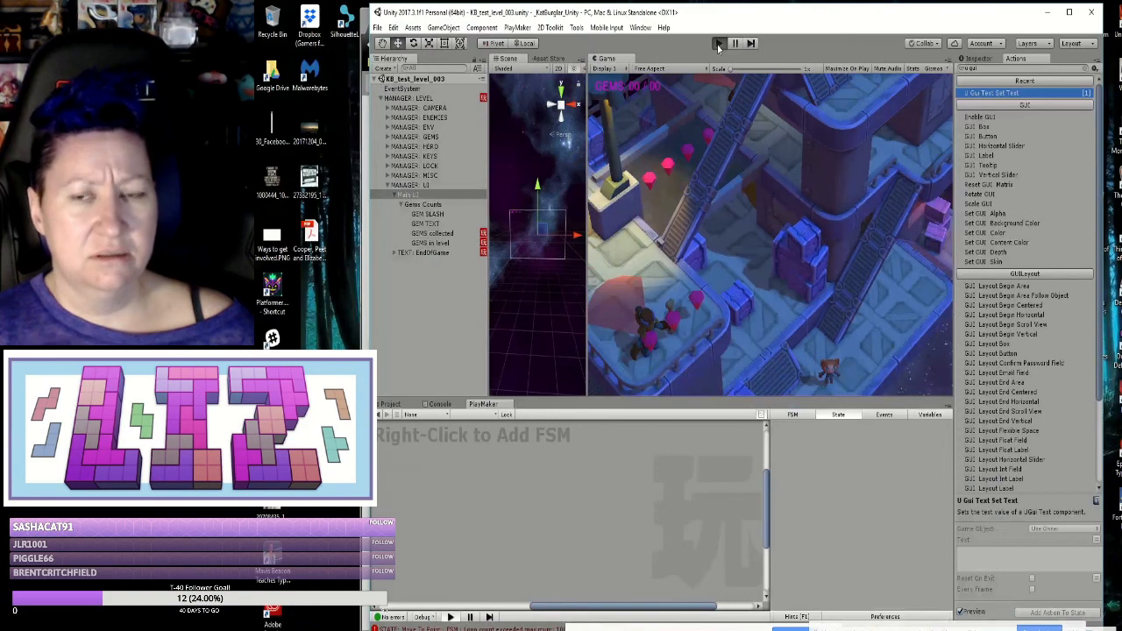
pyautogui.click(718, 44)
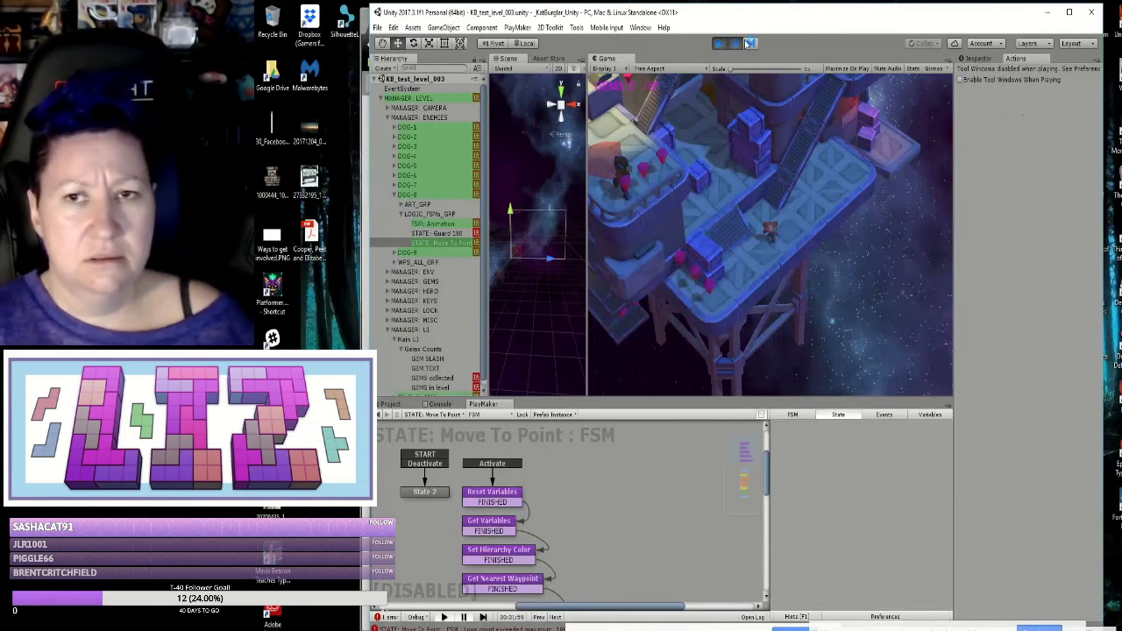
pyautogui.click(736, 46)
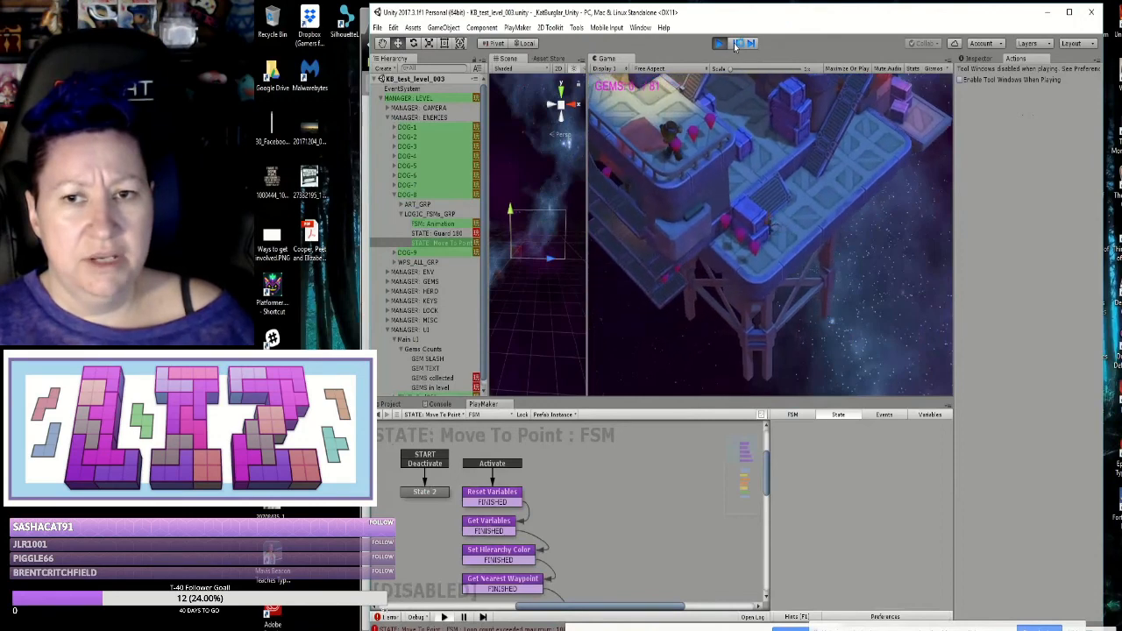
pyautogui.click(736, 44)
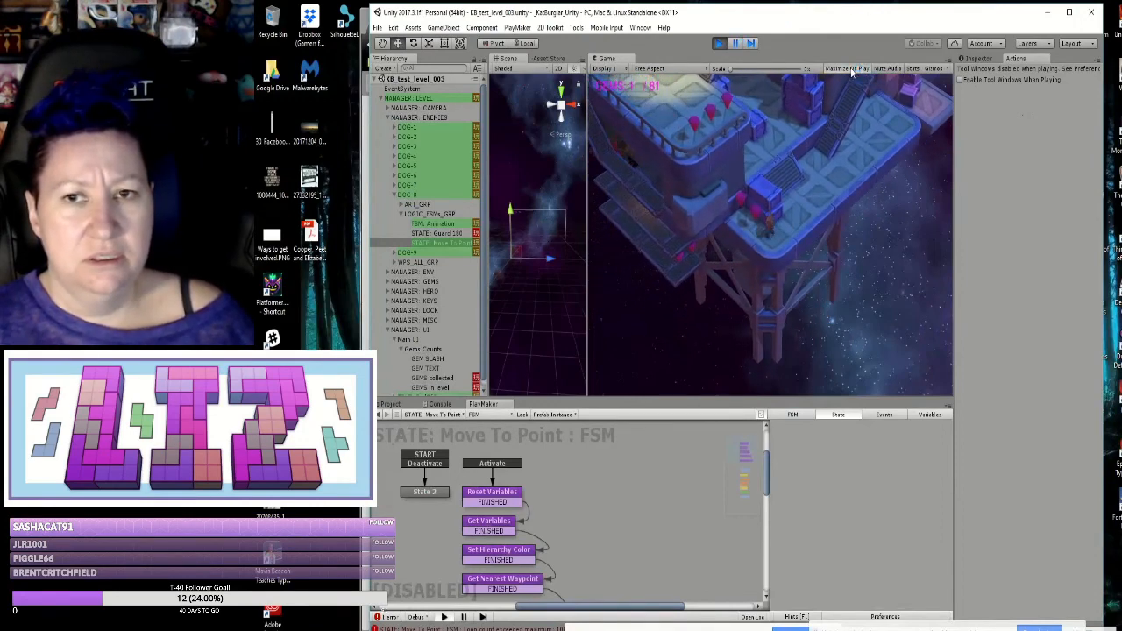
pyautogui.click(720, 45)
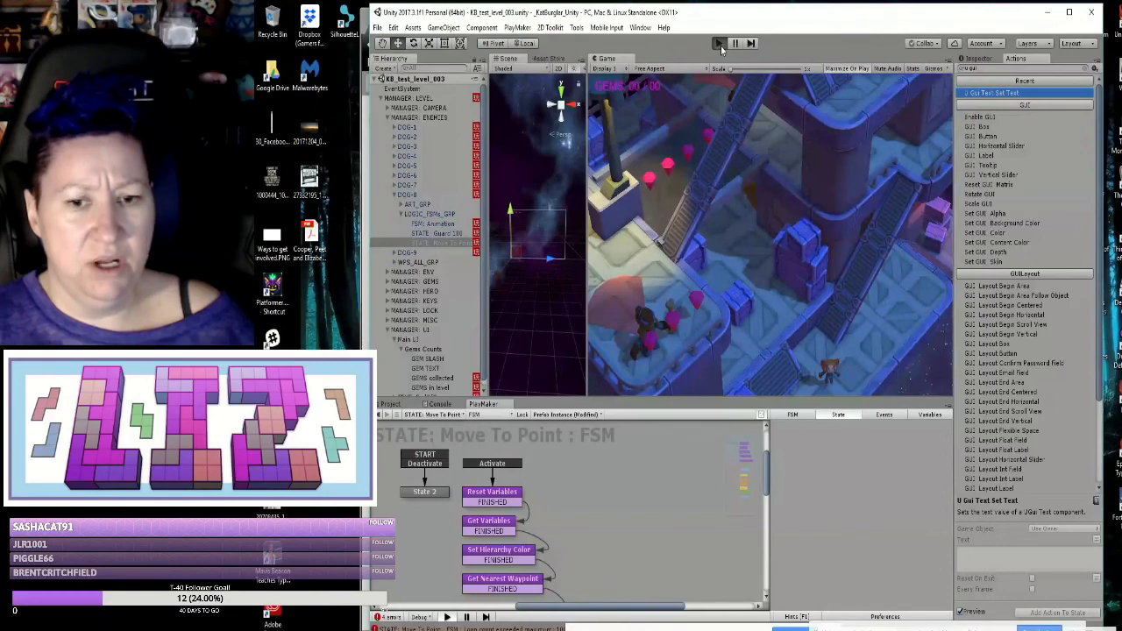
# Step: Play-test the level in the maximized Game view, collecting the gems beside the crates to check the counter
pyautogui.click(719, 43)
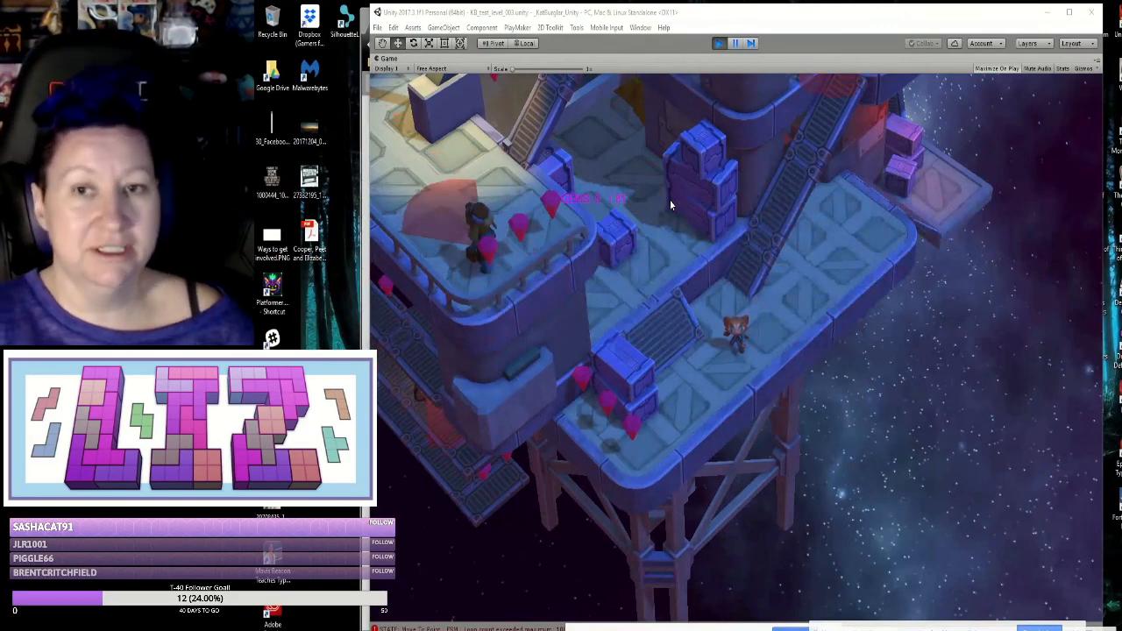
pyautogui.click(707, 7)
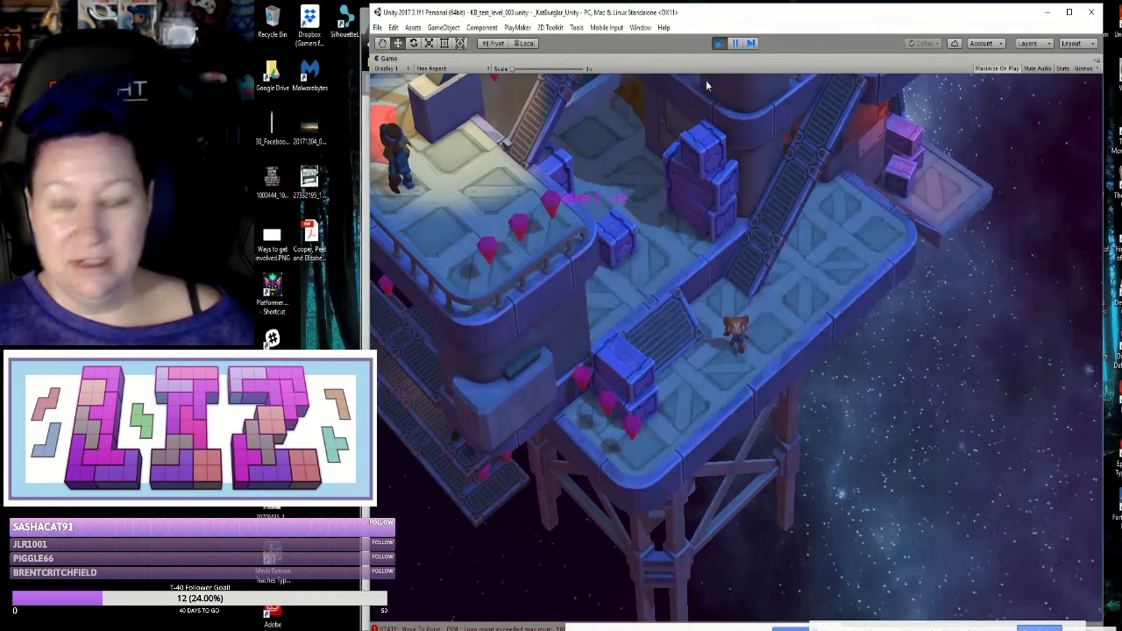
pyautogui.press('a')
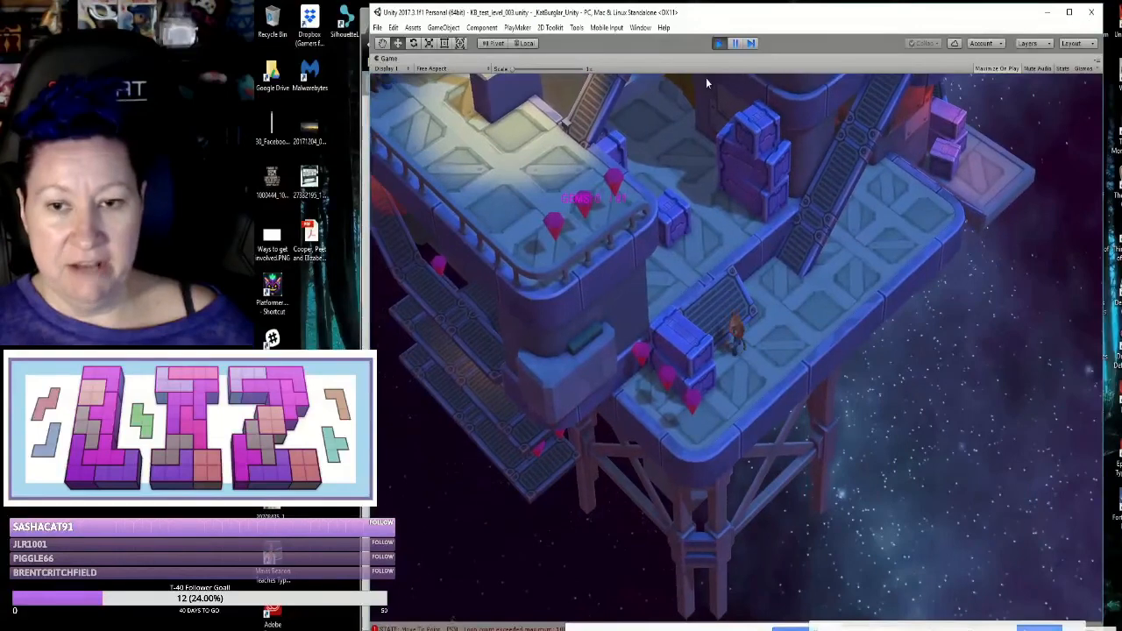
pyautogui.press('s')
pyautogui.press('a')
pyautogui.press('a')
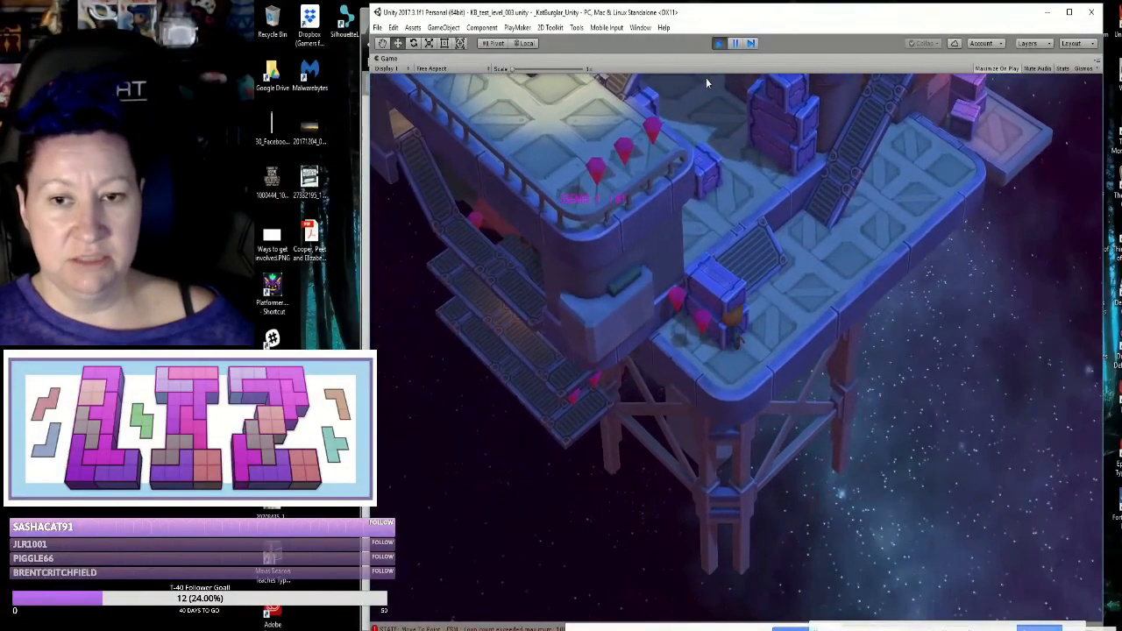
pyautogui.press('d')
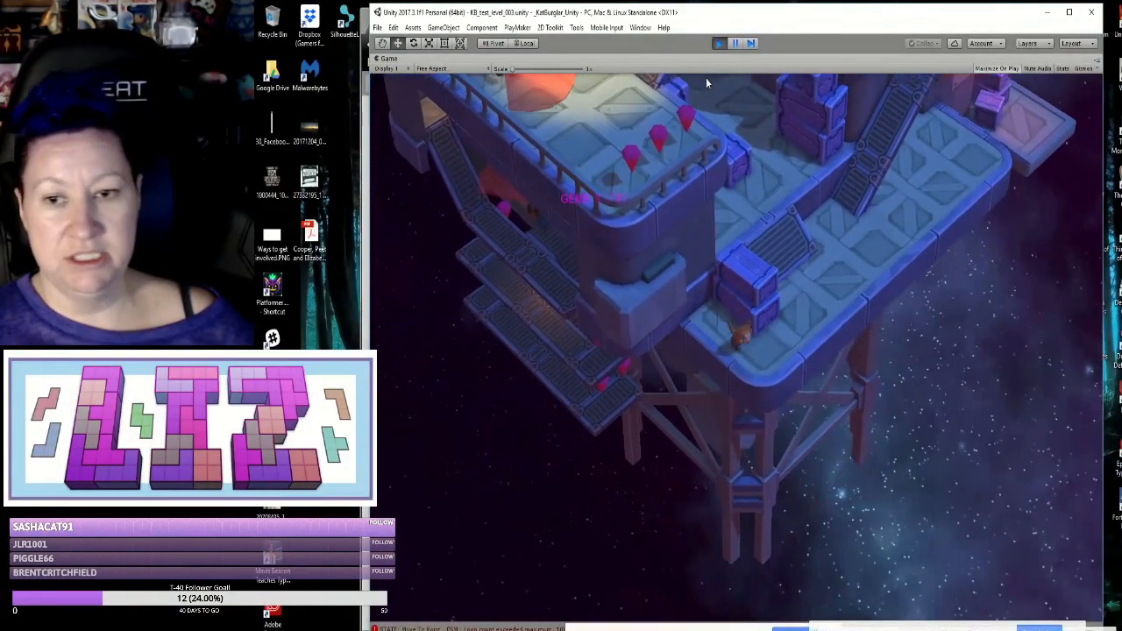
pyautogui.press('w')
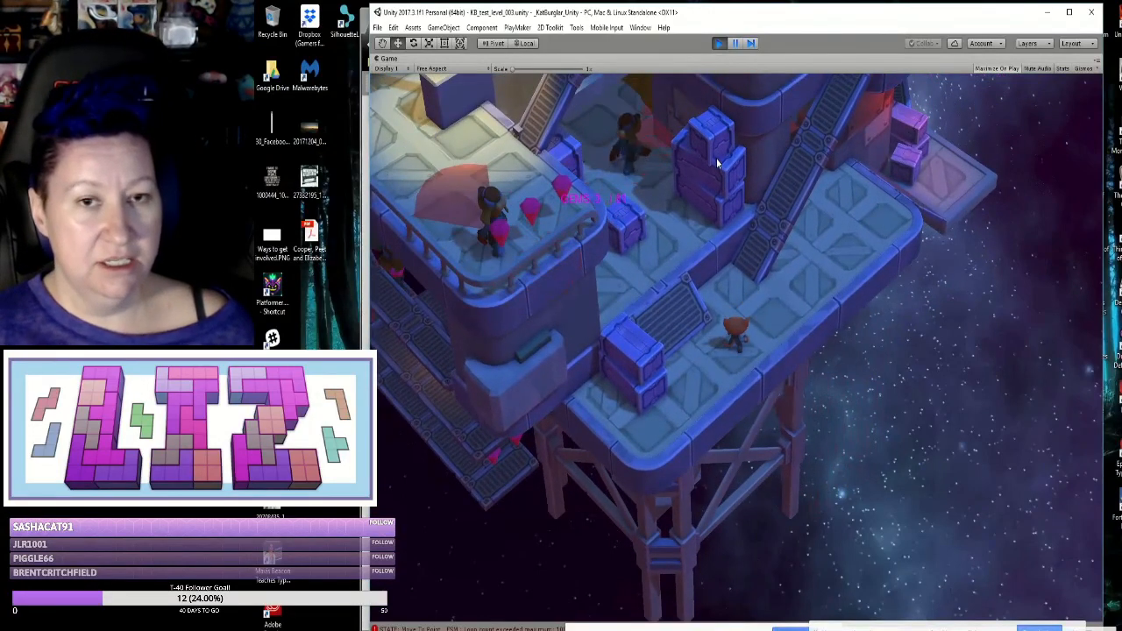
pyautogui.click(718, 43)
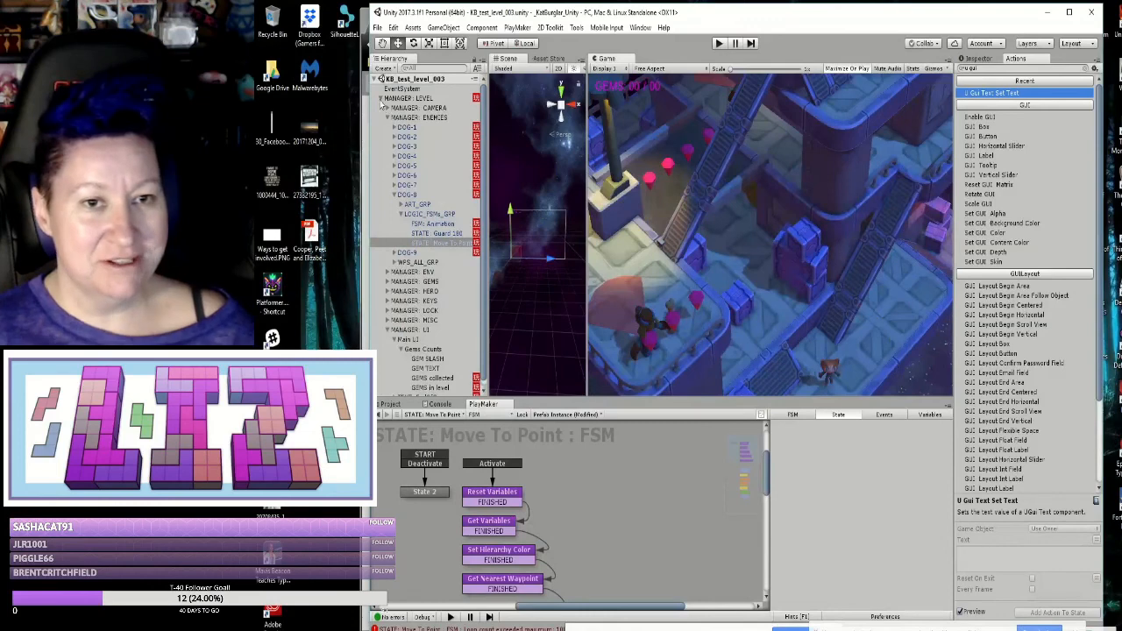
# Step: Set the tag of the MANAGER: GEMS object to Untagged
pyautogui.click(382, 99)
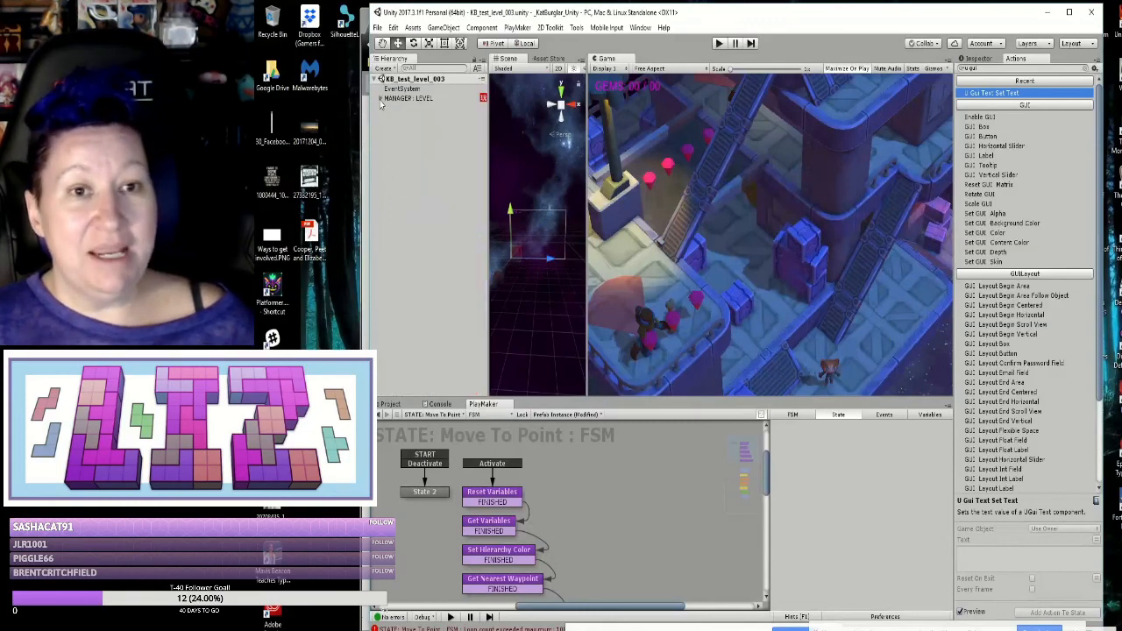
pyautogui.click(381, 99)
pyautogui.click(386, 117)
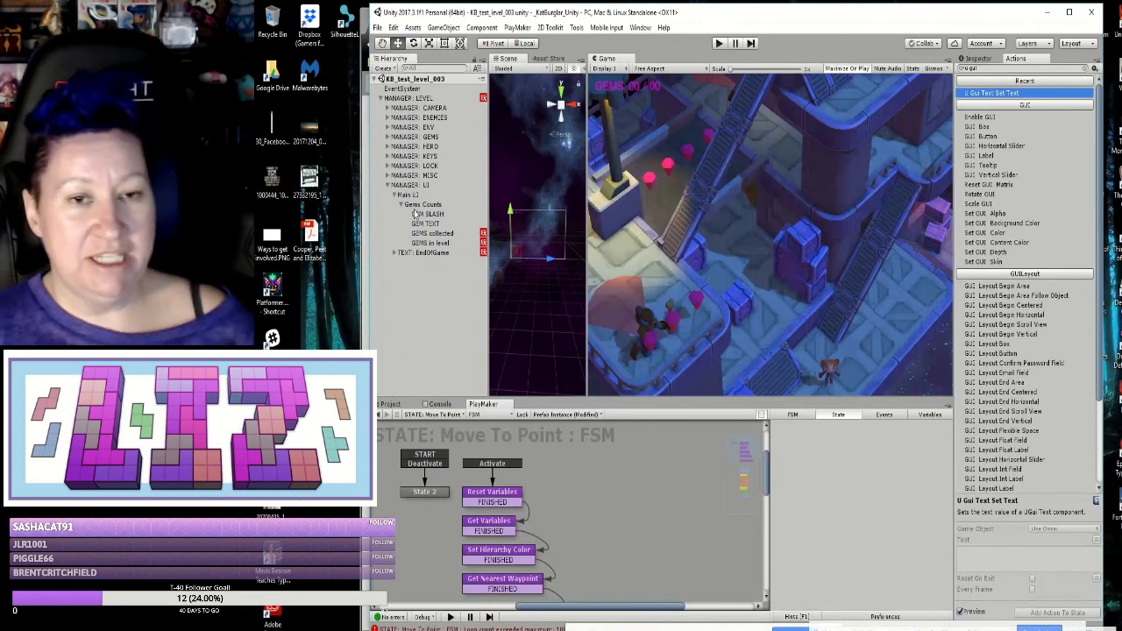
pyautogui.click(387, 137)
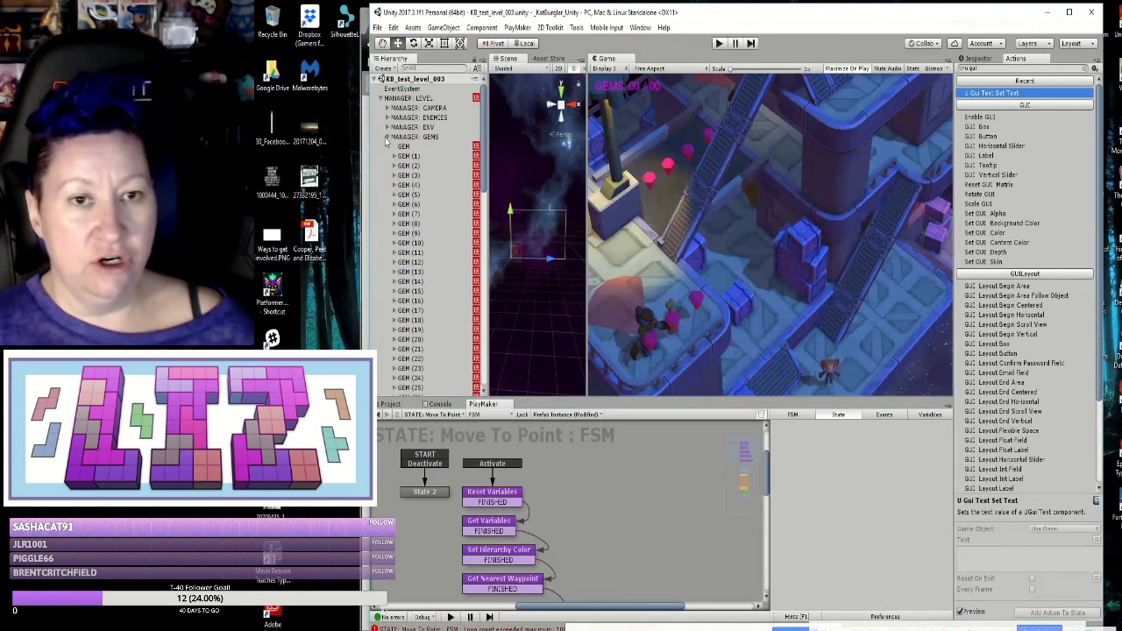
pyautogui.click(418, 138)
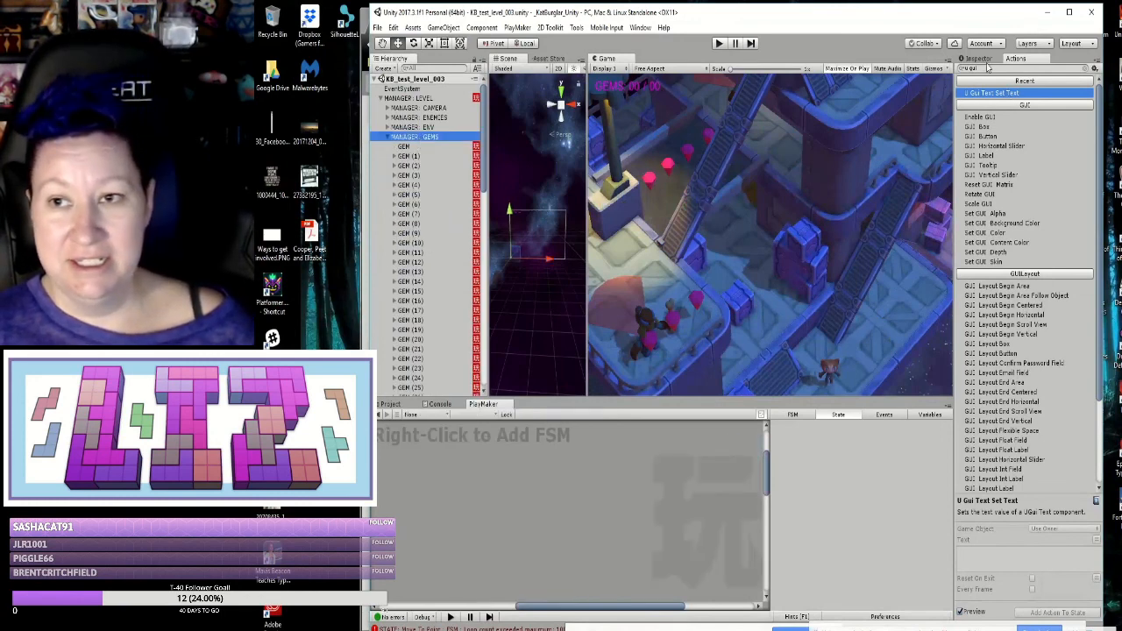
pyautogui.click(982, 60)
pyautogui.click(1014, 85)
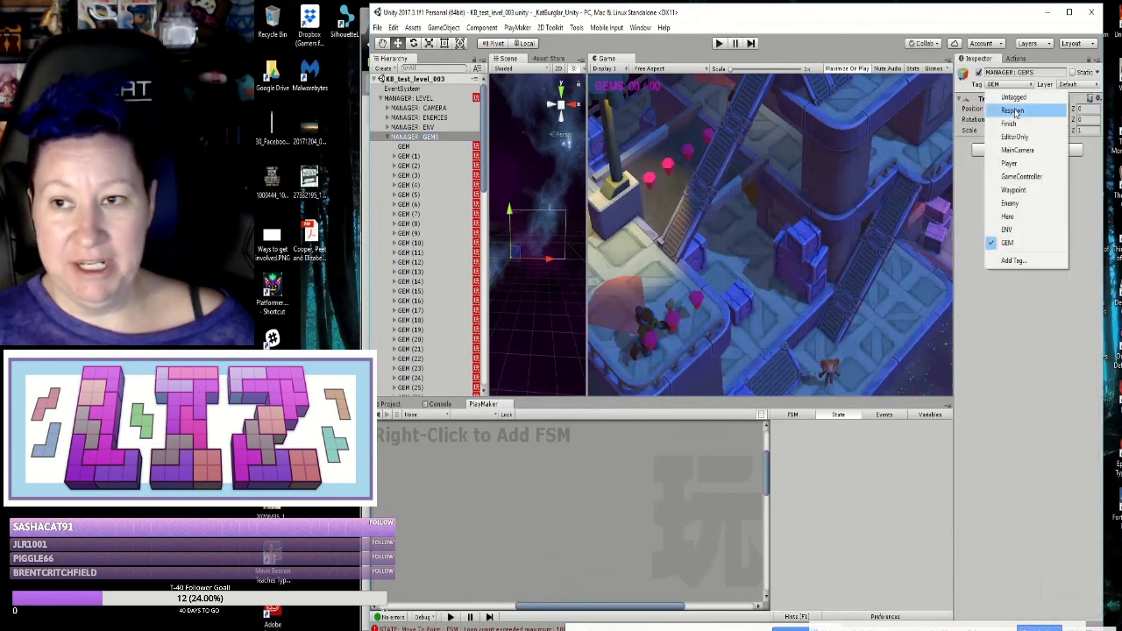
pyautogui.click(1006, 95)
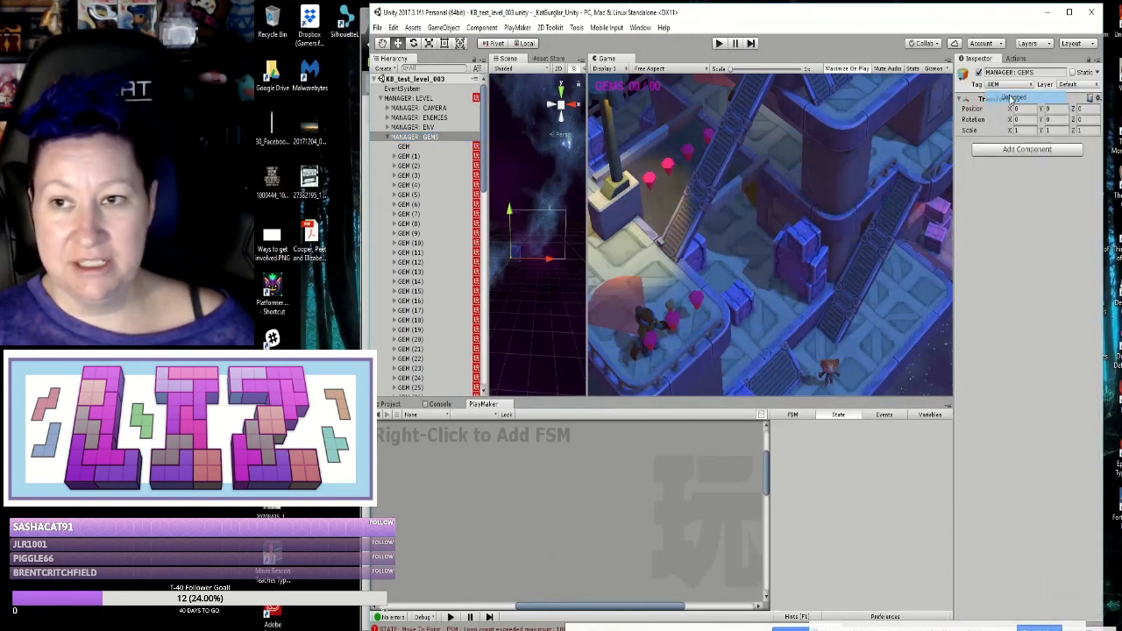
# Step: Play-test the level in the maximized and normal Game views to check the gem total and counter
pyautogui.click(720, 44)
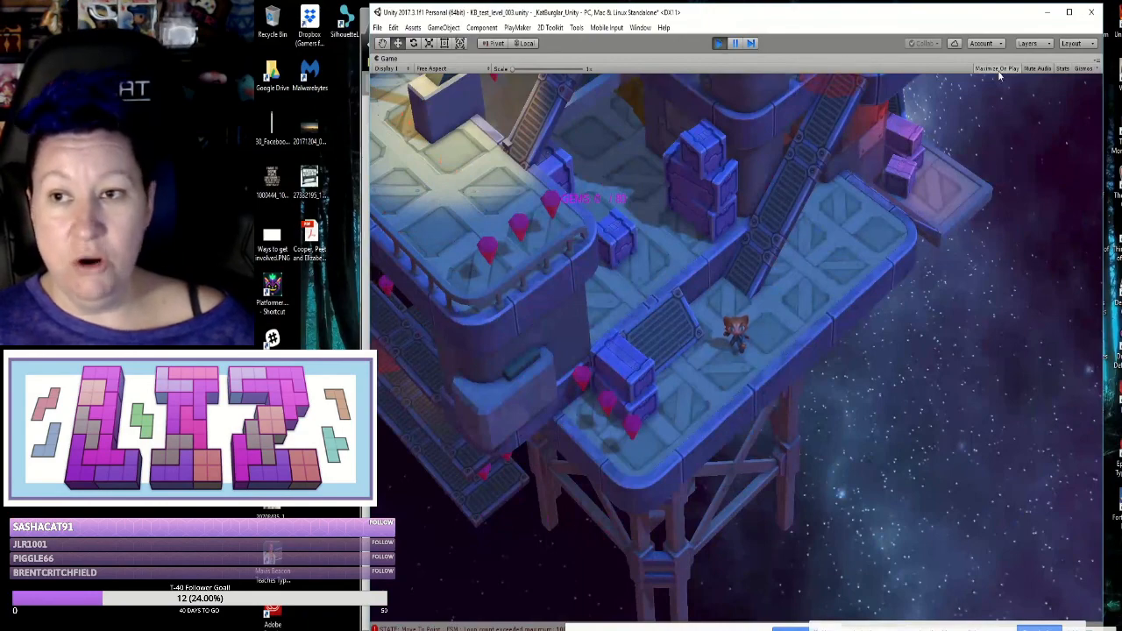
pyautogui.click(720, 43)
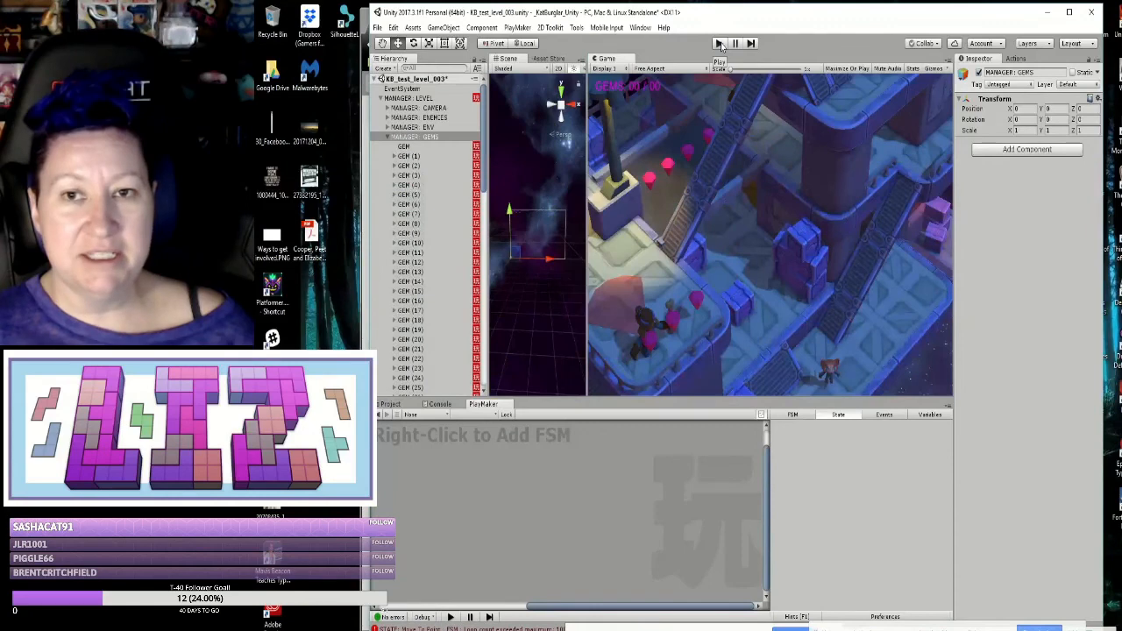
pyautogui.click(720, 44)
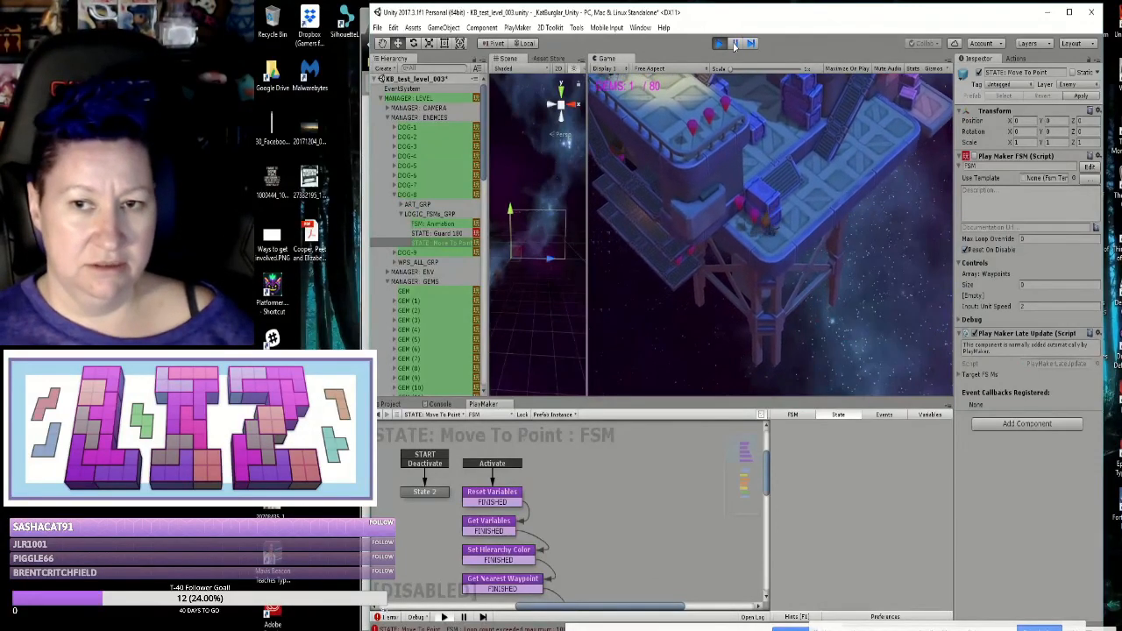
pyautogui.click(736, 44)
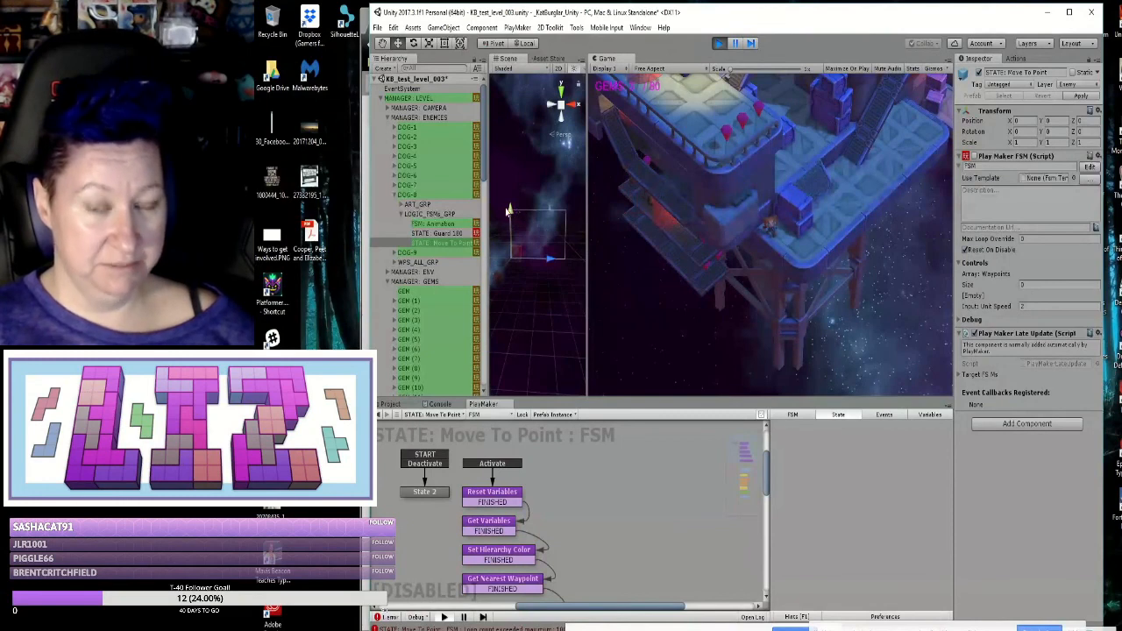
pyautogui.scroll(2, 538, 253)
pyautogui.scroll(3, 540, 250)
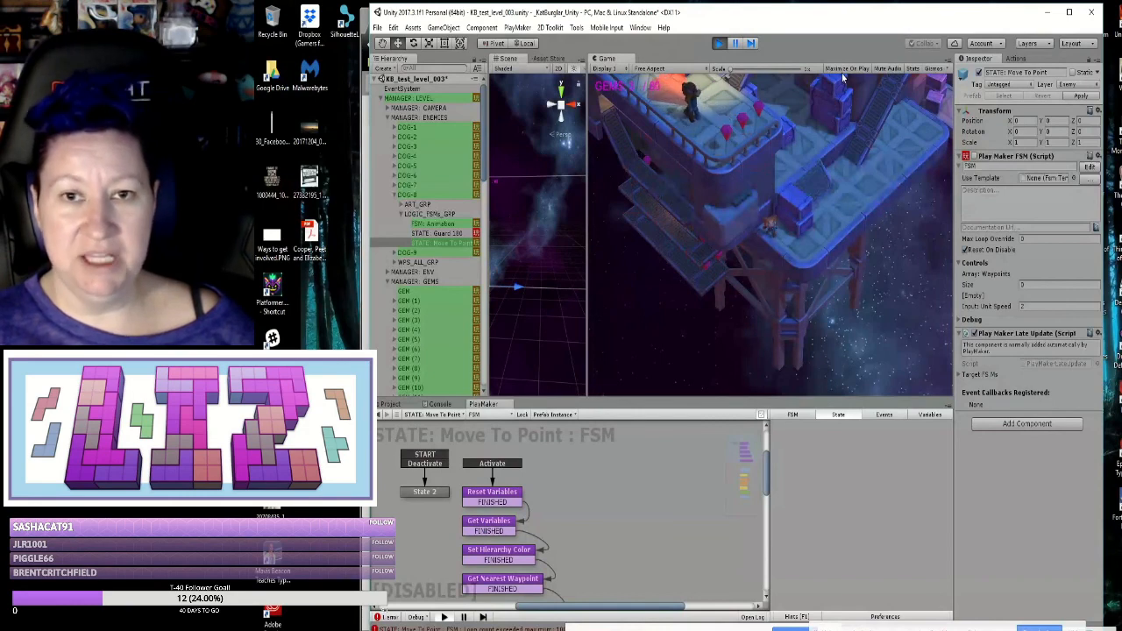
pyautogui.click(720, 46)
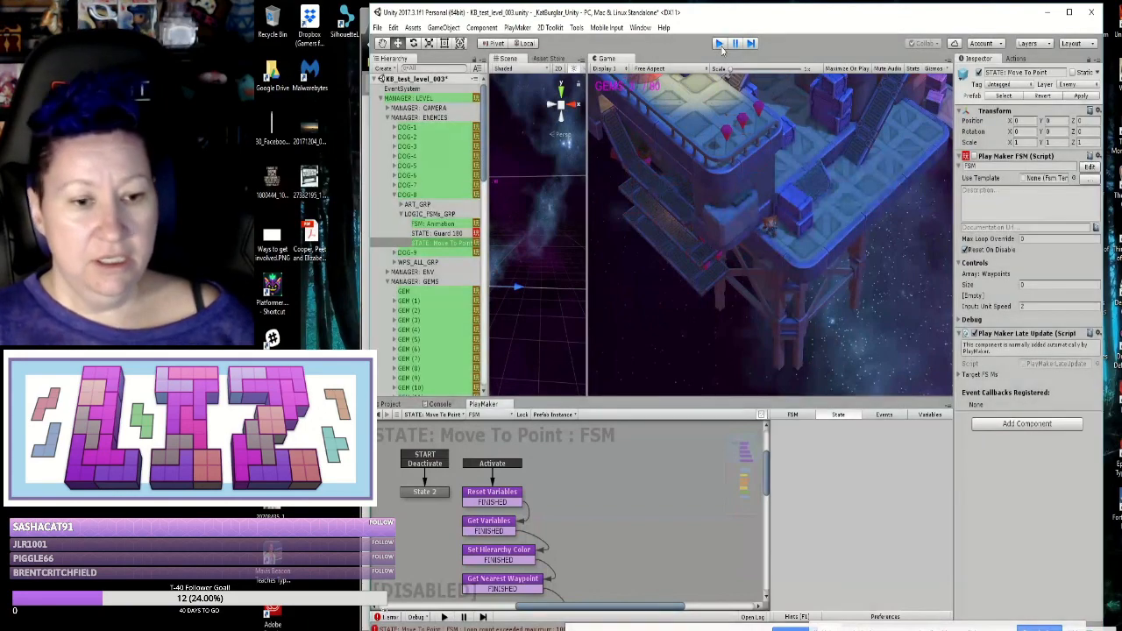